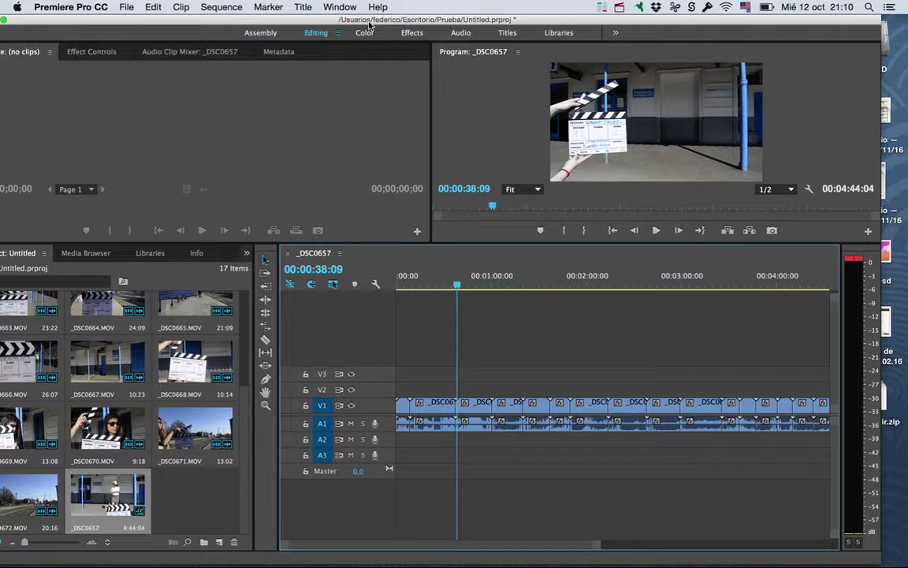
Maximize the Premiere window and turn interface brightness down slightly in Appearance preferences
{"action": "double_click", "coordinate": [368, 26]}
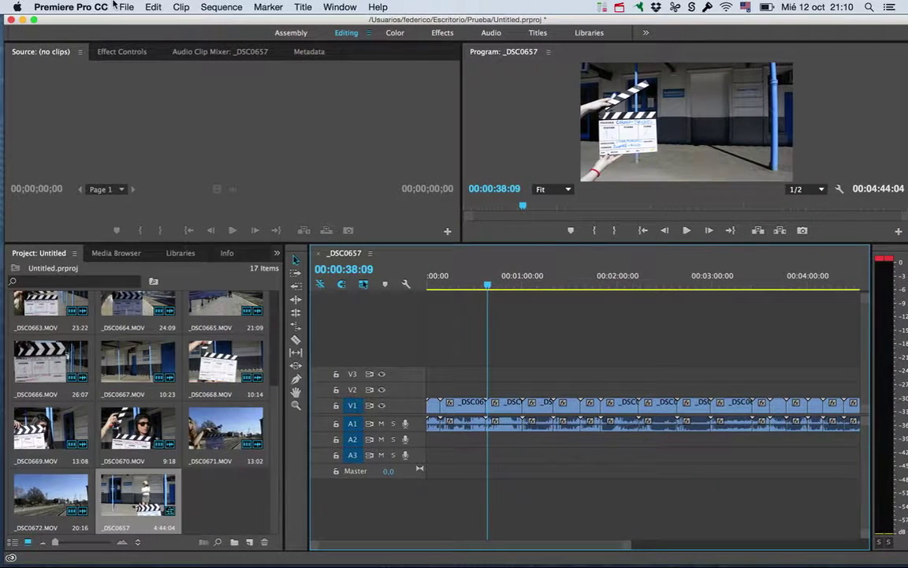
{"action": "left_click", "coordinate": [110, 7]}
{"action": "mouse_move", "coordinate": [114, 41]}
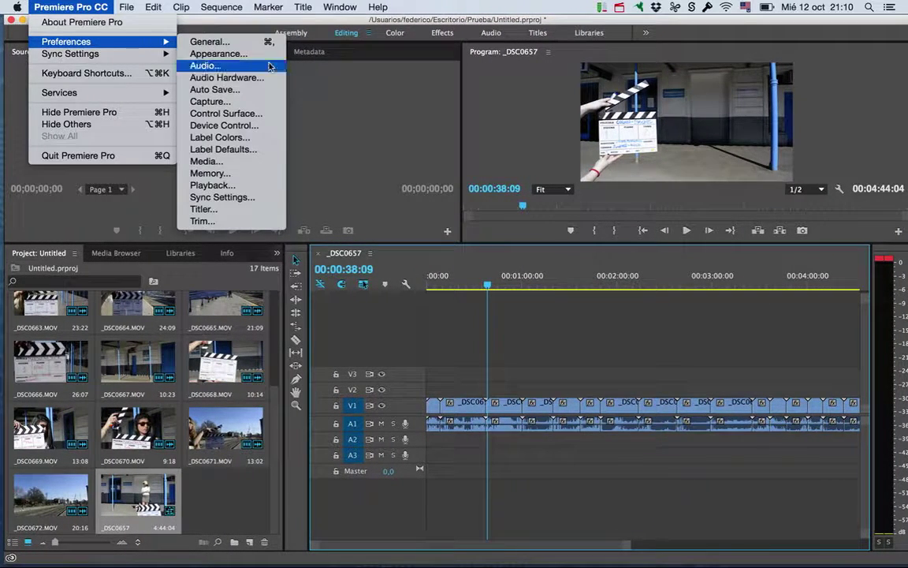
{"action": "left_click", "coordinate": [233, 53]}
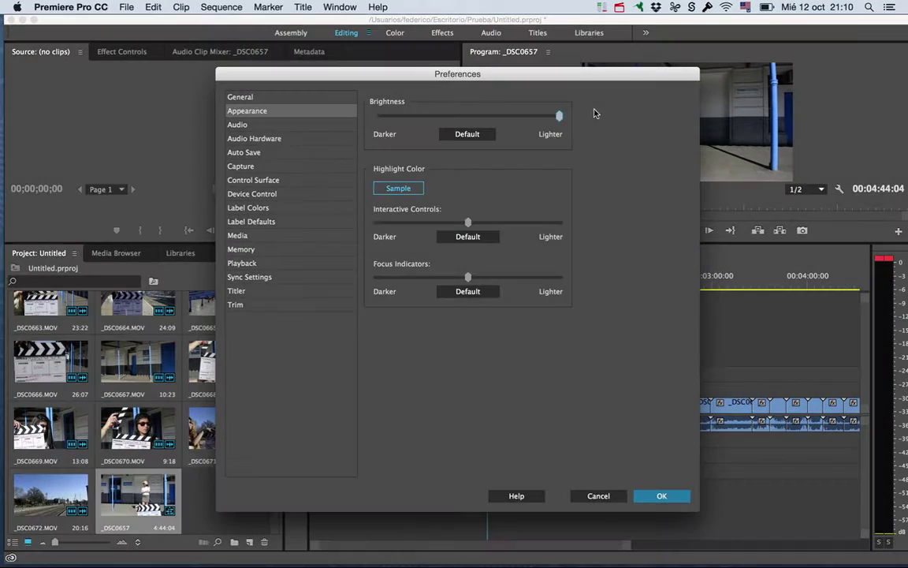
{"action": "mouse_move", "coordinate": [559, 116]}
{"action": "left_mouse_down"}
{"action": "mouse_move", "coordinate": [496, 116]}
{"action": "mouse_move", "coordinate": [574, 116]}
{"action": "left_mouse_up"}
{"action": "left_click", "coordinate": [666, 495]}
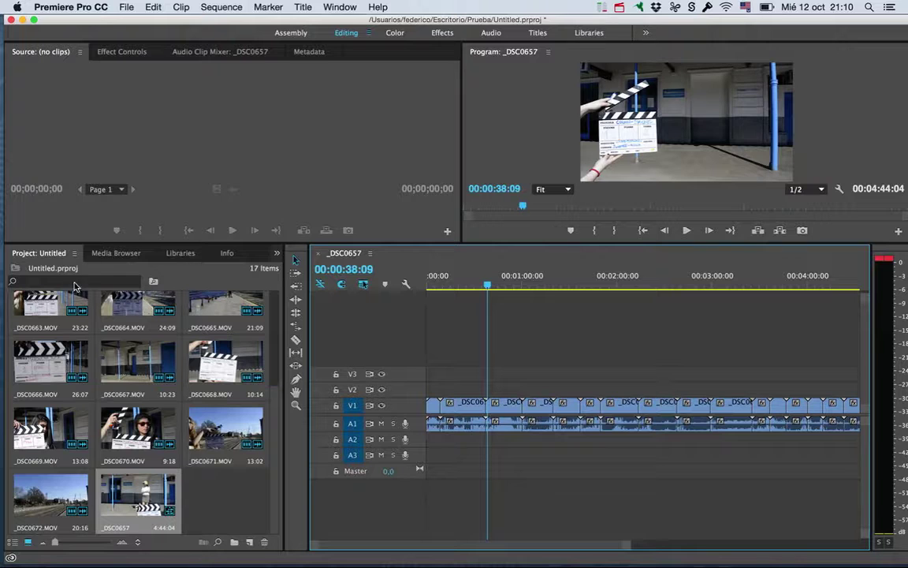
{"action": "left_click", "coordinate": [13, 542]}
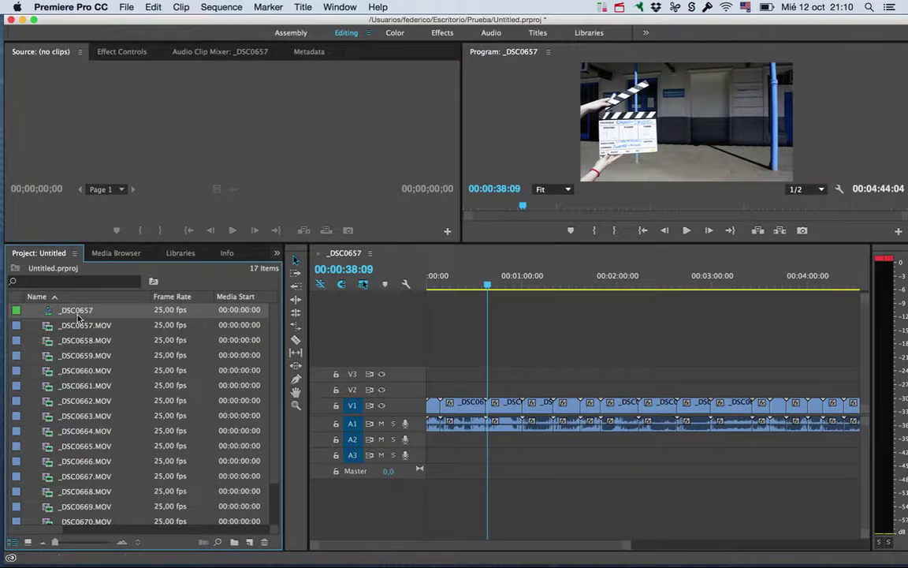
{"action": "left_click", "coordinate": [28, 541]}
{"action": "left_click_drag", "start_coordinate": [57, 542], "coordinate": [93, 542]}
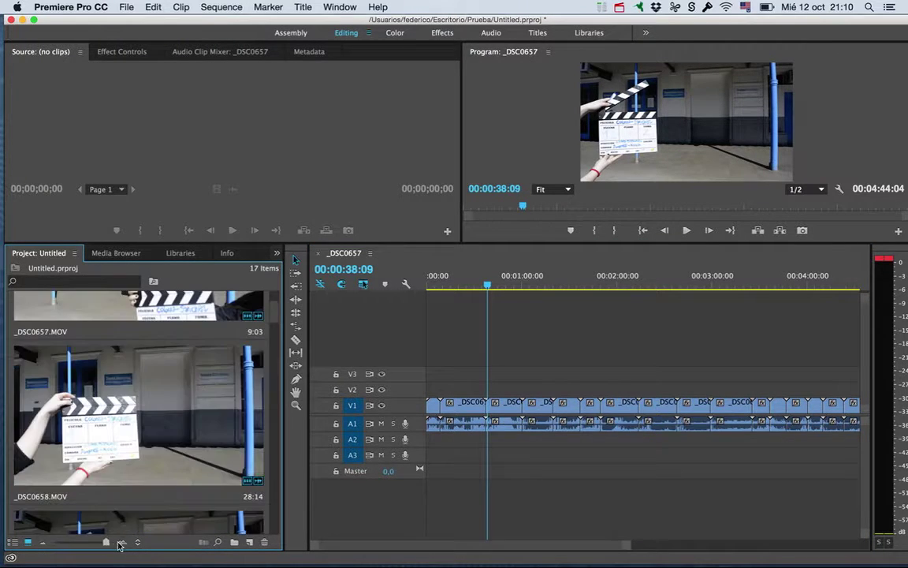
{"action": "left_click", "coordinate": [63, 544]}
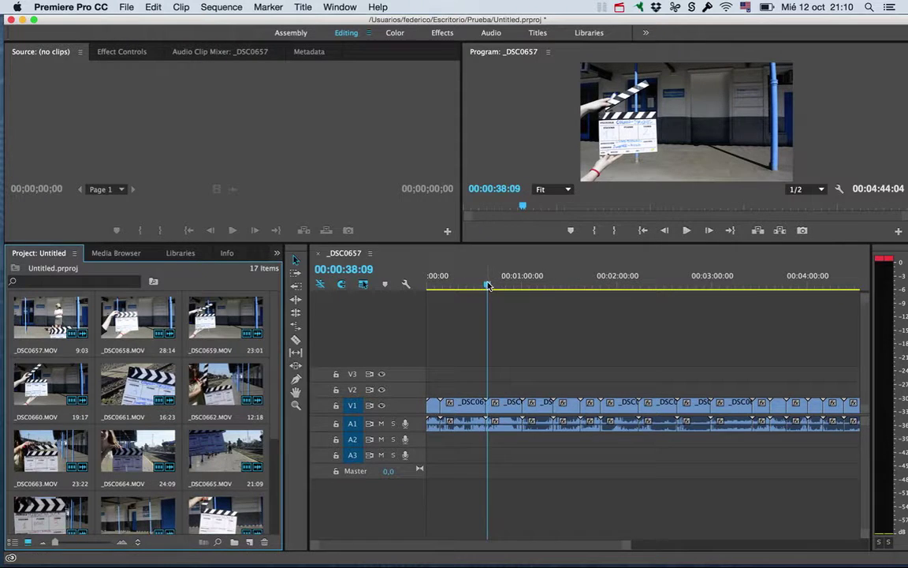
Move the _DSC0658 clip from V1 up onto the second video track
{"action": "left_click_drag", "start_coordinate": [488, 285], "coordinate": [470, 286]}
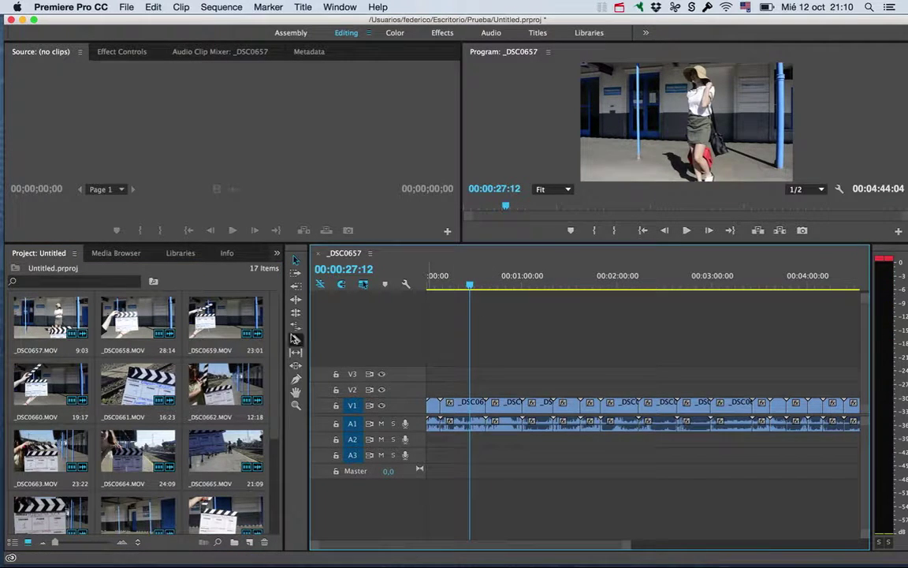
{"action": "left_click", "coordinate": [463, 406]}
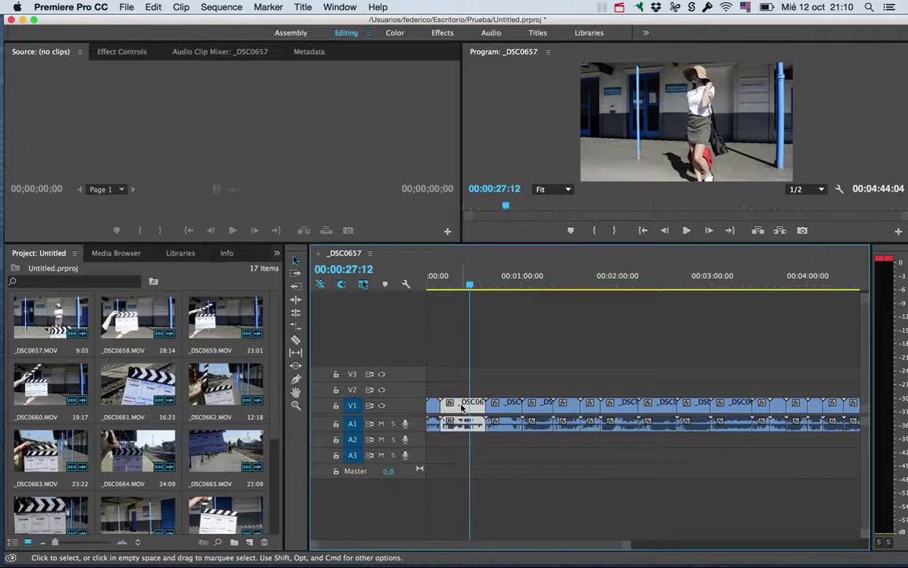
{"action": "mouse_move", "coordinate": [463, 406]}
{"action": "left_mouse_down"}
{"action": "mouse_move", "coordinate": [465, 394]}
{"action": "mouse_move", "coordinate": [463, 439]}
{"action": "left_mouse_up"}
{"action": "left_click_drag", "start_coordinate": [461, 396], "coordinate": [462, 396]}
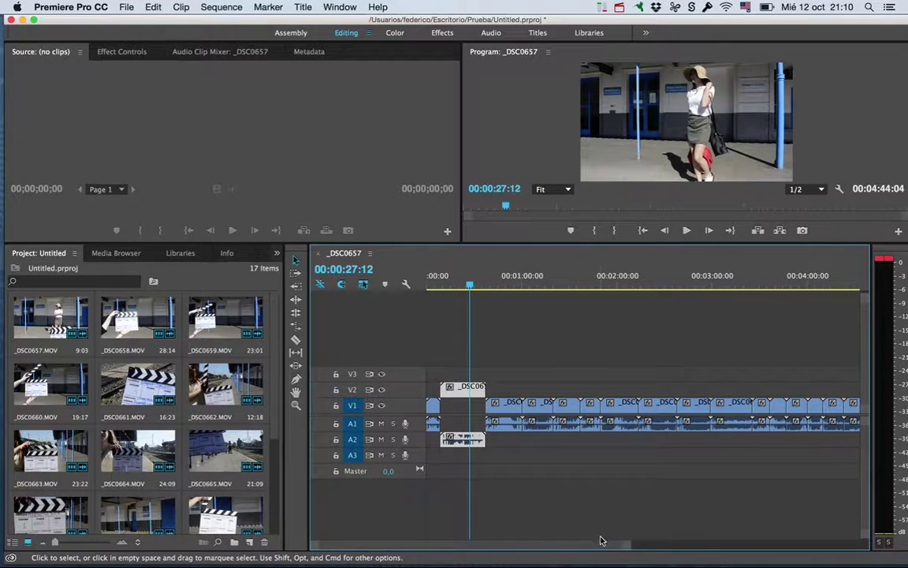
{"action": "left_click_drag", "start_coordinate": [601, 541], "coordinate": [422, 543]}
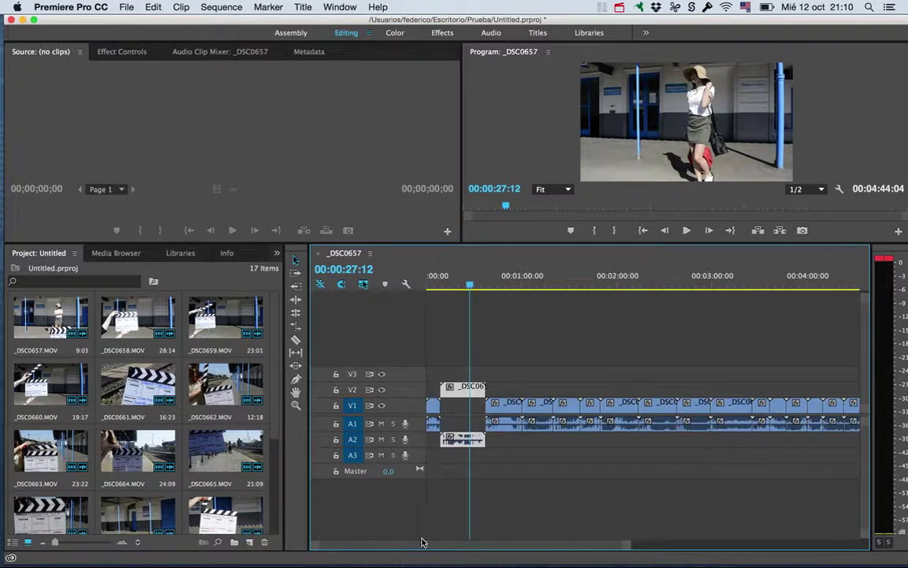
{"action": "left_click_drag", "start_coordinate": [629, 544], "coordinate": [340, 542]}
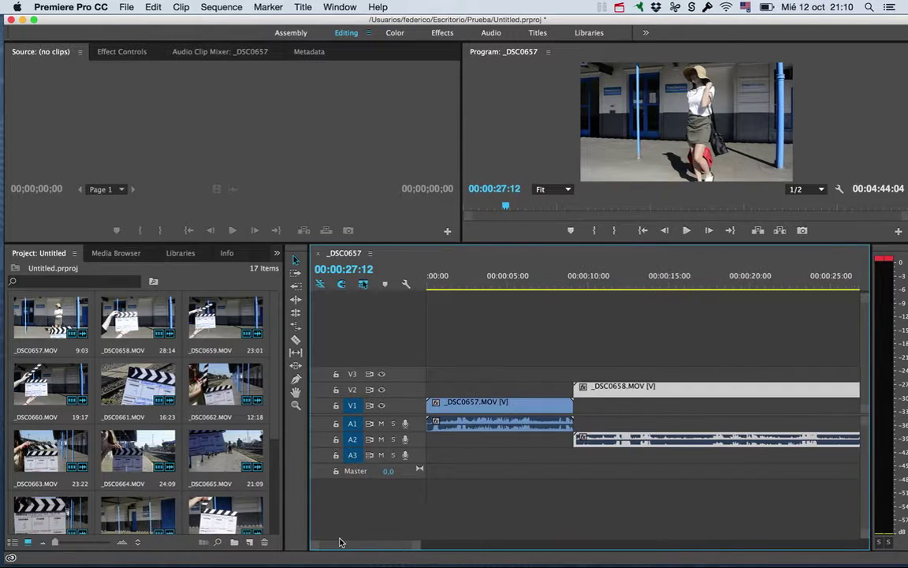
Slide _DSC0658 one second earlier to overlap _DSC0657's end, and heighten V2 and A1
{"action": "left_click_drag", "start_coordinate": [510, 283], "coordinate": [512, 282]}
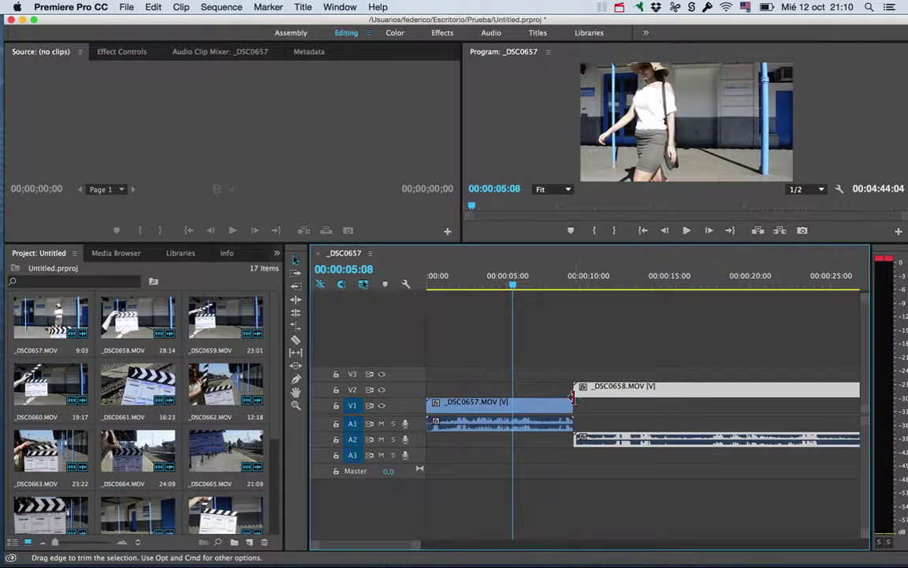
{"action": "left_click", "coordinate": [547, 281]}
{"action": "left_click_drag", "start_coordinate": [559, 281], "coordinate": [584, 282]}
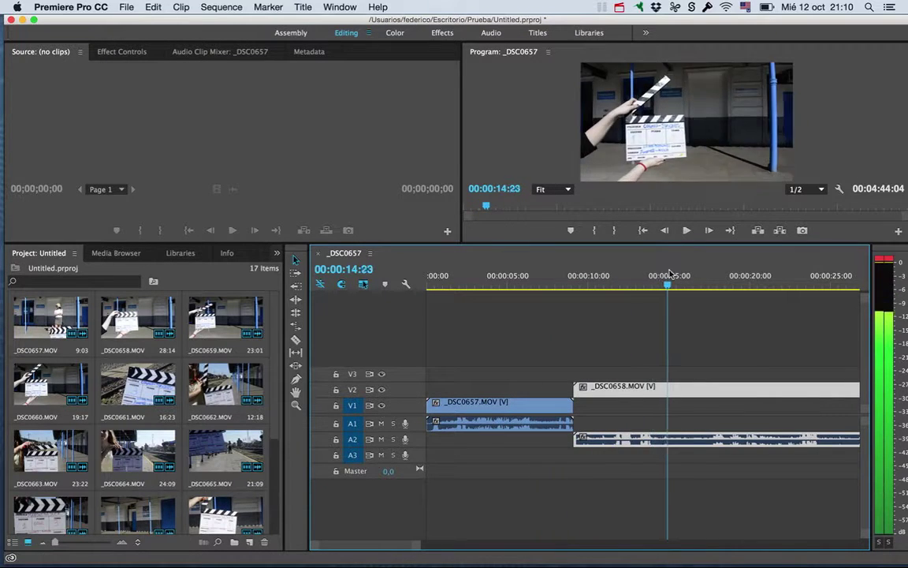
{"action": "left_click", "coordinate": [490, 281]}
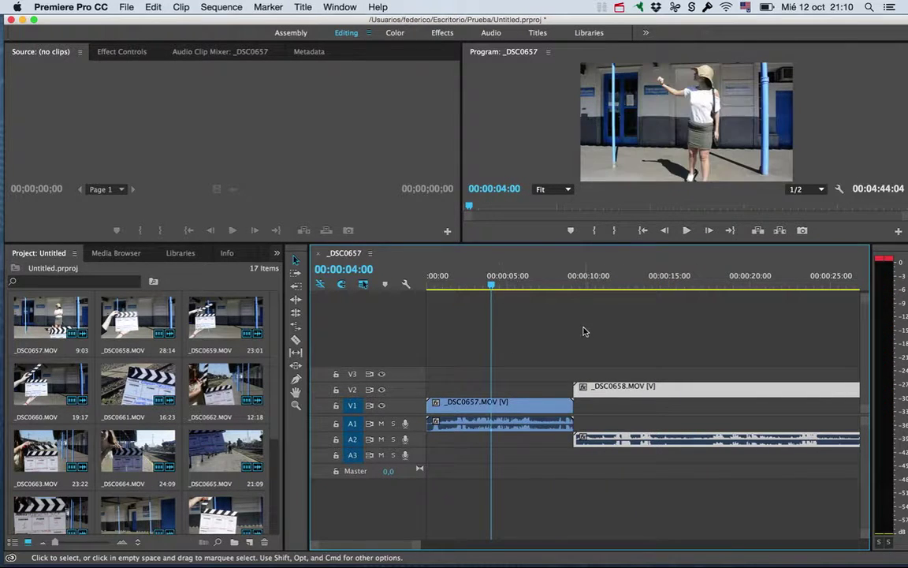
{"action": "left_click_drag", "start_coordinate": [608, 386], "coordinate": [586, 386]}
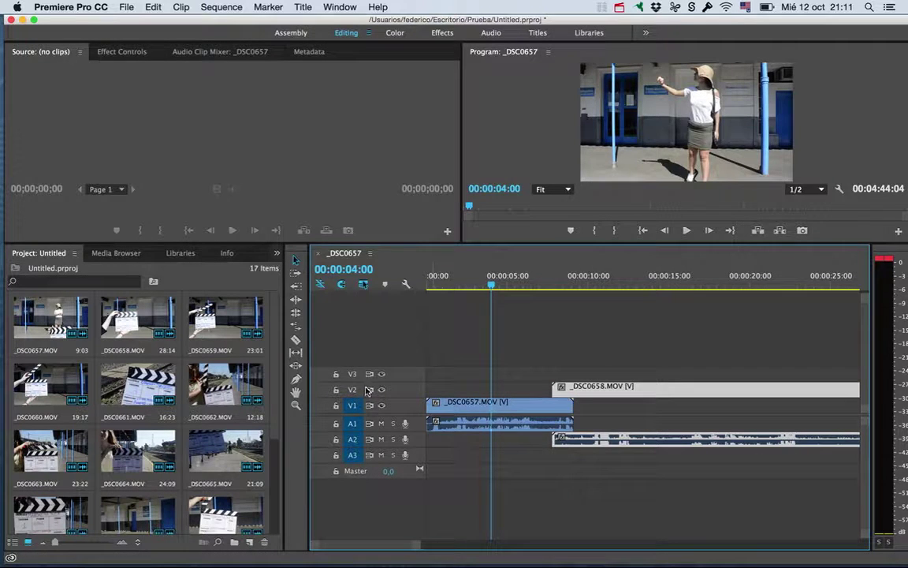
{"action": "left_click_drag", "start_coordinate": [416, 385], "coordinate": [415, 393]}
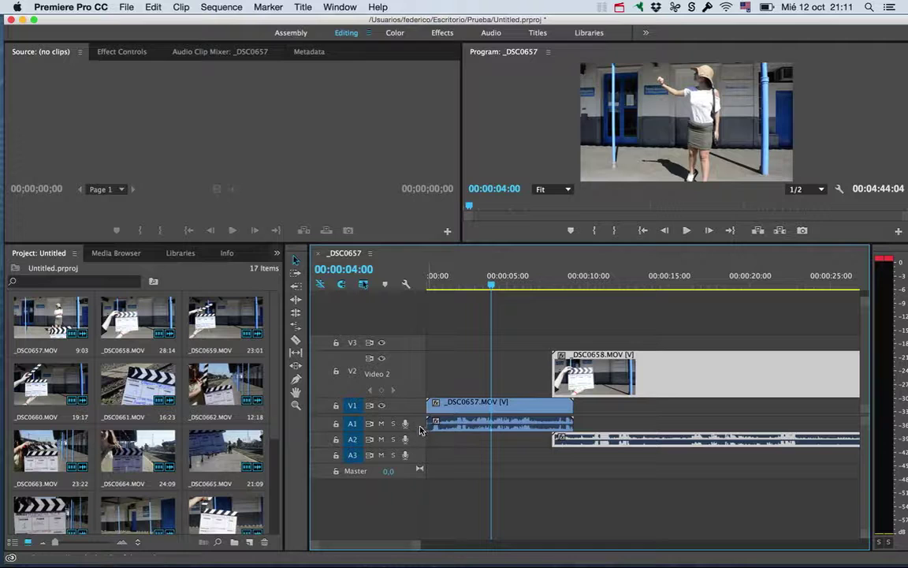
{"action": "left_click_drag", "start_coordinate": [415, 432], "coordinate": [417, 510]}
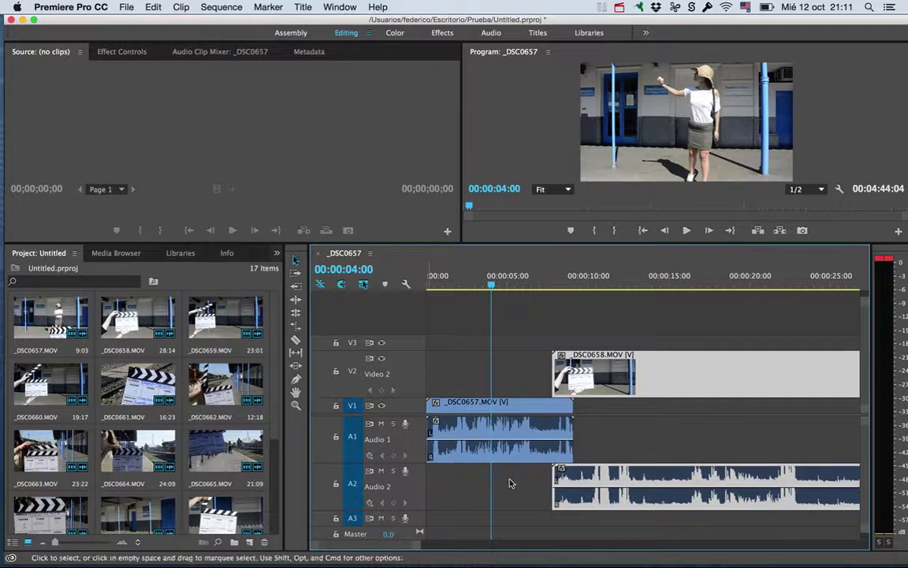
Expand the first video track to show its clip thumbnails
{"action": "double_click", "coordinate": [612, 381]}
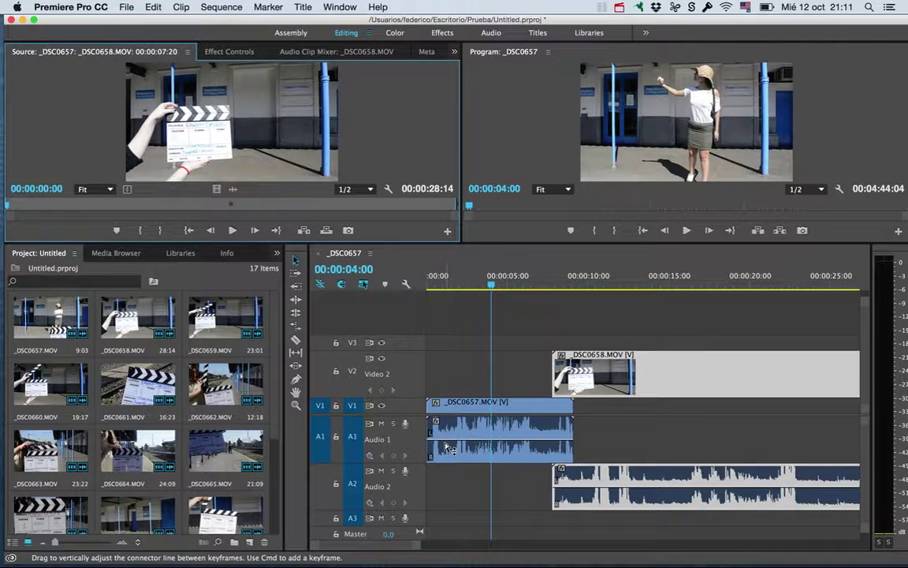
{"action": "left_click", "coordinate": [556, 387]}
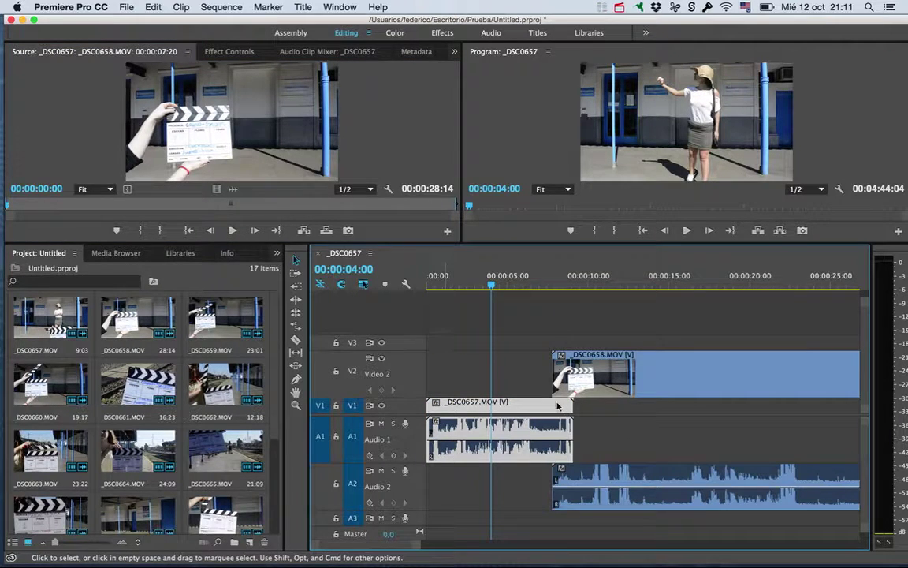
{"action": "double_click", "coordinate": [381, 405]}
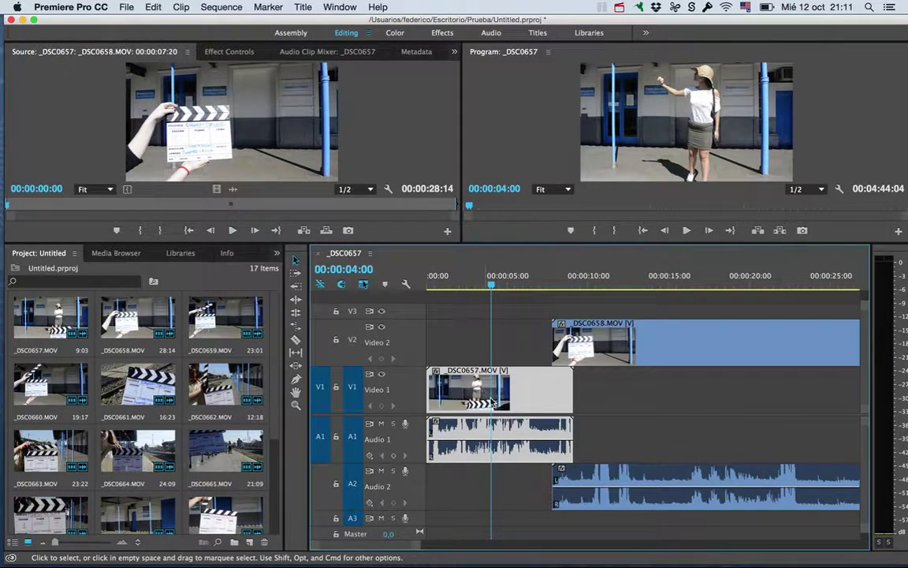
Show Effect Controls for _DSC0657 with its Motion, Opacity and Time Remapping settings
{"action": "left_click", "coordinate": [454, 52]}
{"action": "left_click", "coordinate": [470, 77]}
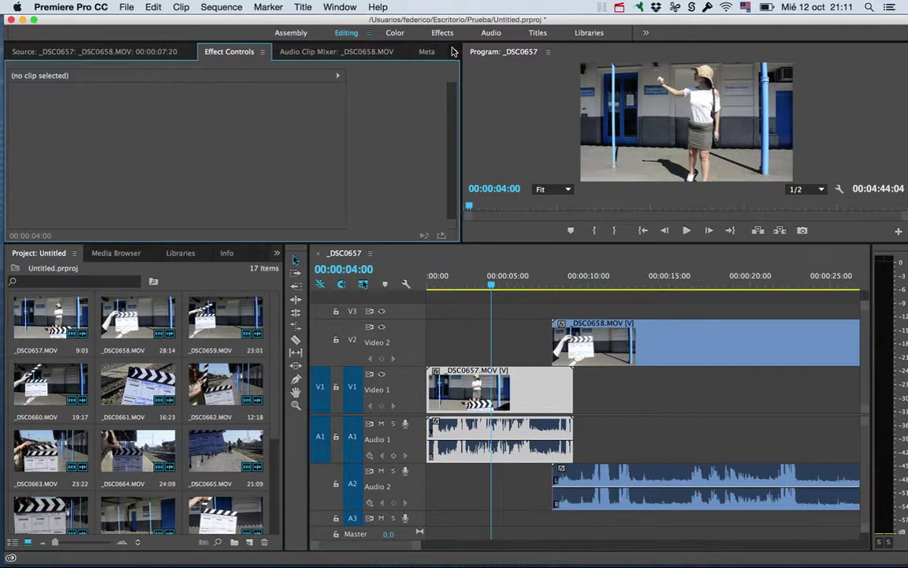
{"action": "left_click", "coordinate": [454, 51]}
{"action": "left_click", "coordinate": [373, 80]}
{"action": "left_click", "coordinate": [146, 54]}
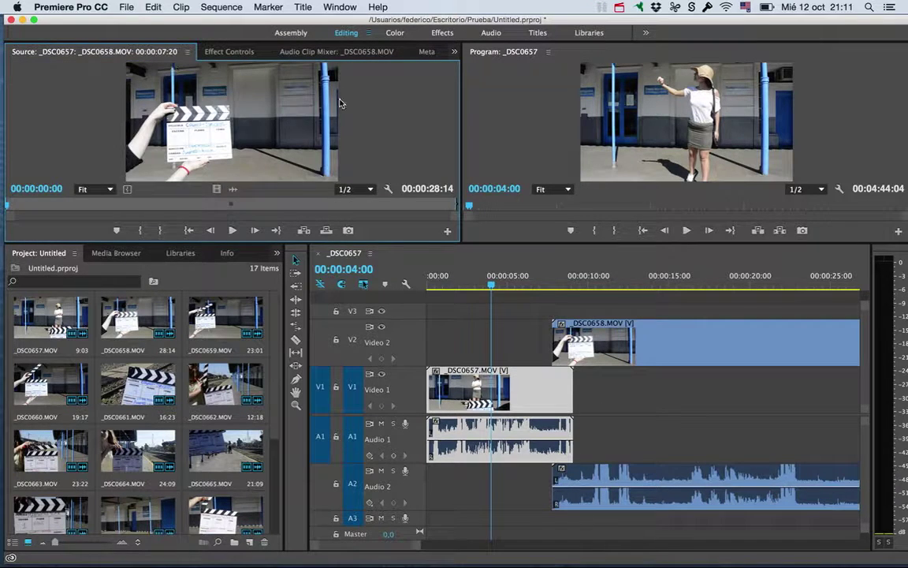
{"action": "left_click", "coordinate": [429, 52]}
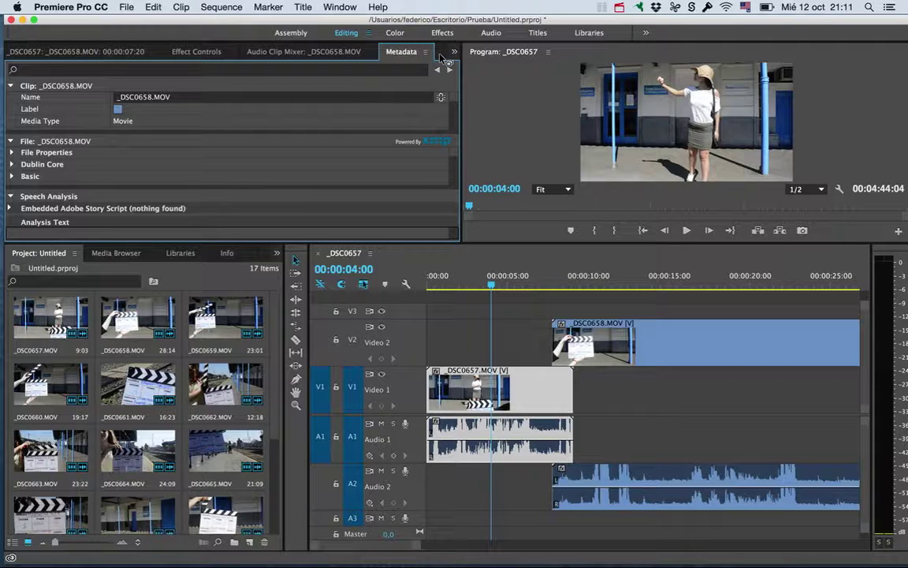
{"action": "left_click", "coordinate": [197, 51]}
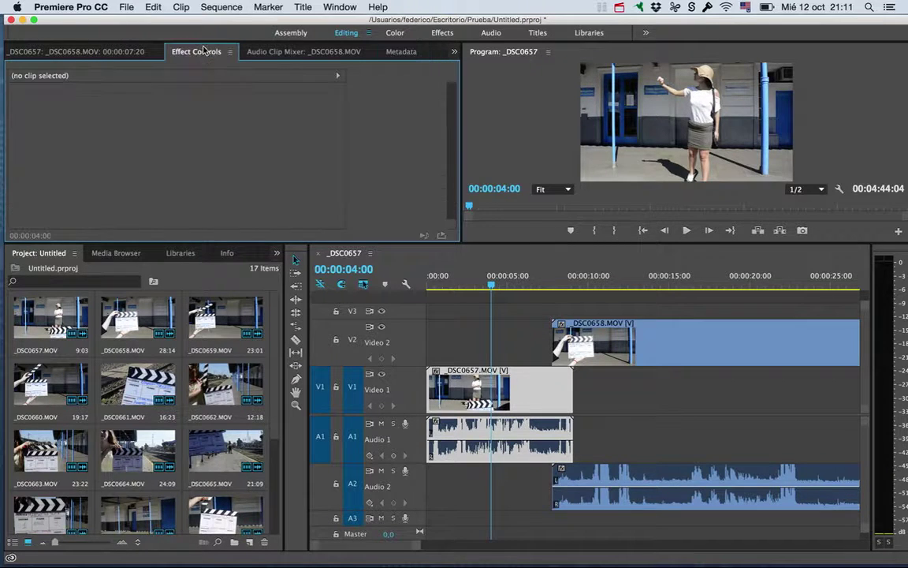
{"action": "left_click", "coordinate": [473, 372]}
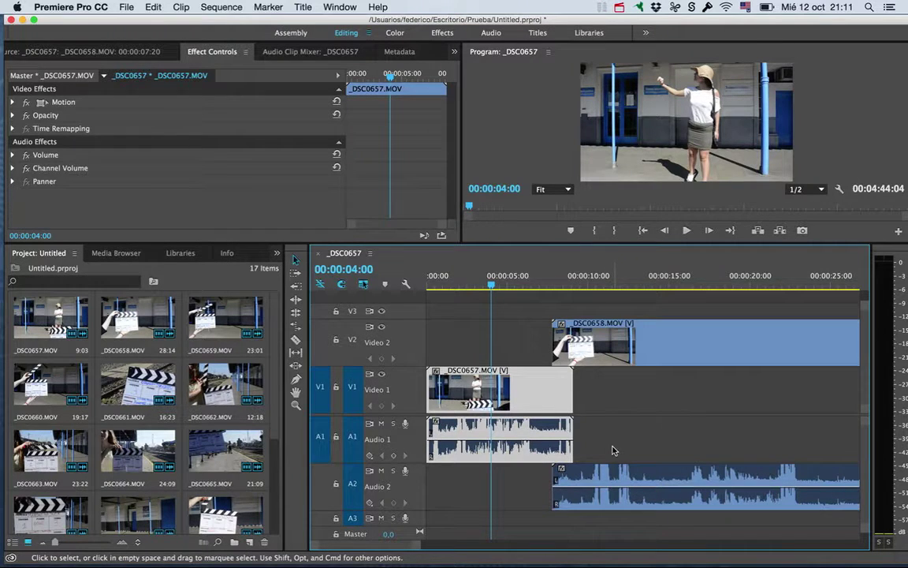
{"action": "scroll", "coordinate": [272, 431], "scroll_direction": "down", "scroll_amount": 5}
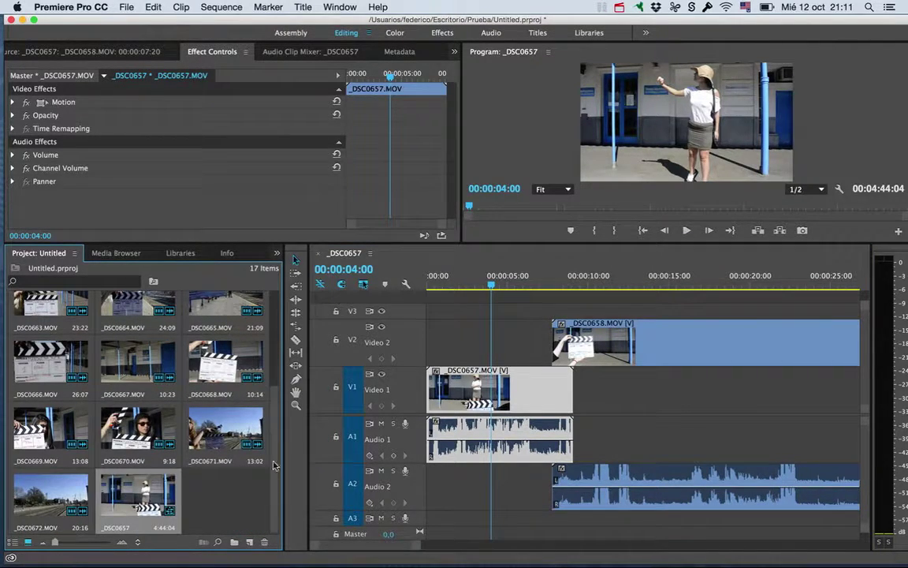
{"action": "scroll", "coordinate": [249, 419], "scroll_direction": "up", "scroll_amount": 1}
{"action": "scroll", "coordinate": [262, 465], "scroll_direction": "up", "scroll_amount": 2}
{"action": "scroll", "coordinate": [263, 465], "scroll_direction": "down", "scroll_amount": 1}
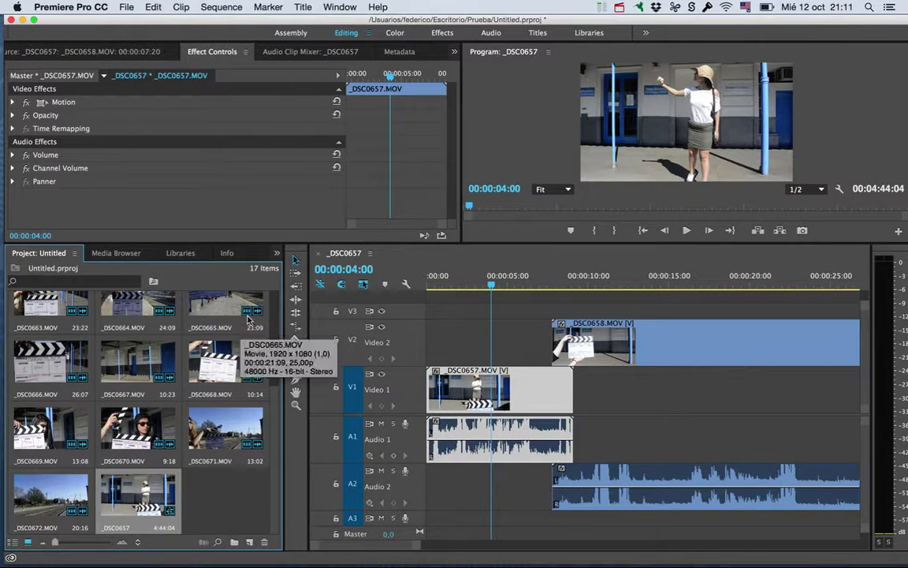
Rename the _DSC0657 sequence in the Project panel to 'Secuencia'
{"action": "double_click", "coordinate": [345, 254]}
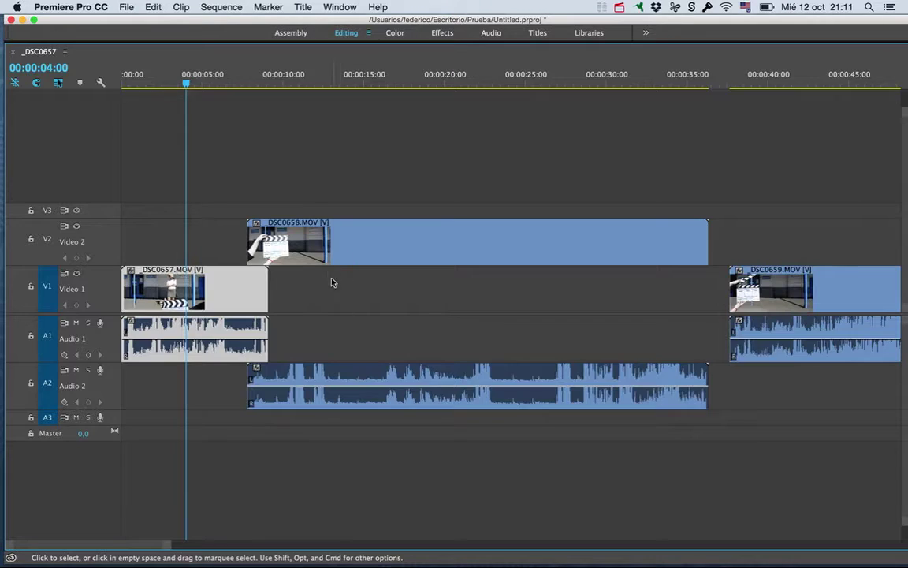
{"action": "double_click", "coordinate": [41, 51]}
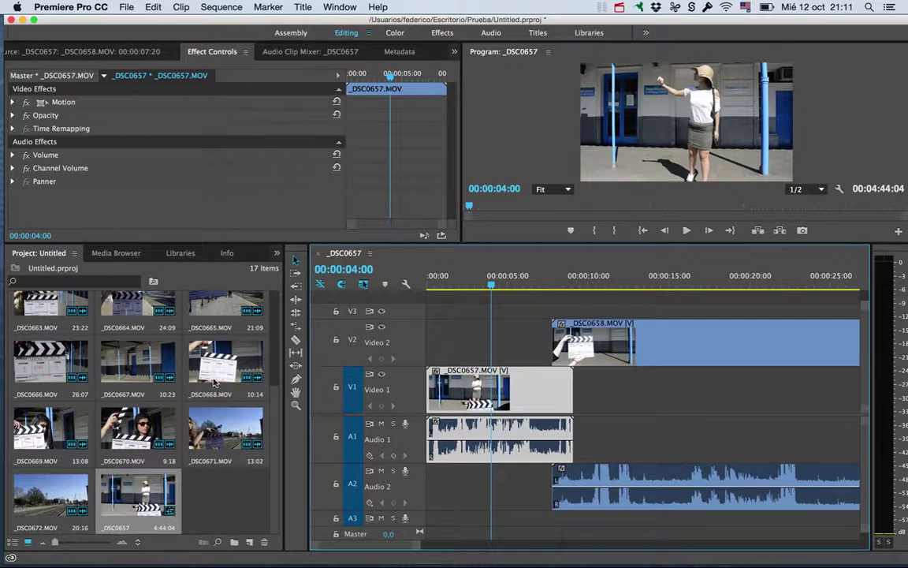
{"action": "left_click", "coordinate": [127, 528]}
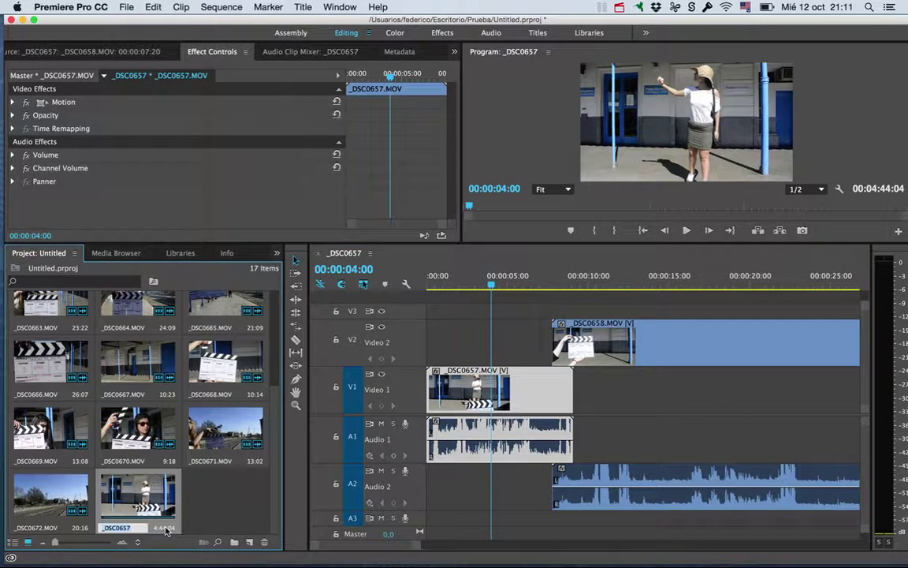
{"action": "type", "text": "Secuencia"}
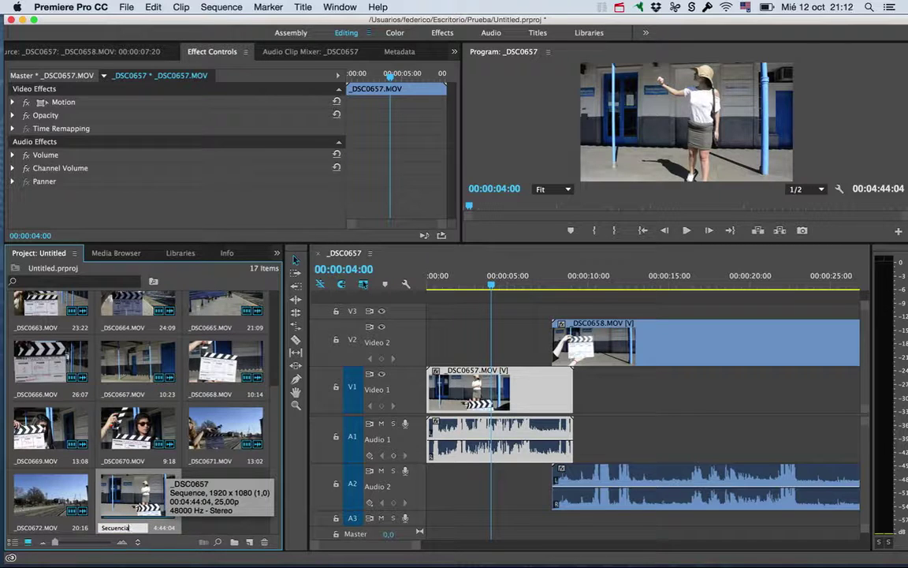
{"action": "key", "text": "Return"}
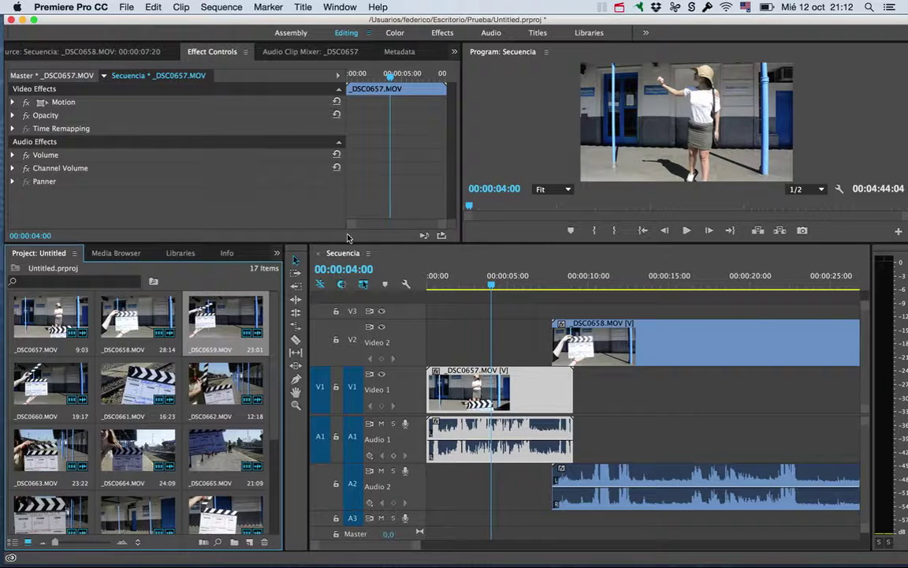
Nest Secuencia as a single clip in a new sequence of its own
{"action": "scroll", "coordinate": [270, 466], "scroll_direction": "down", "scroll_amount": 5}
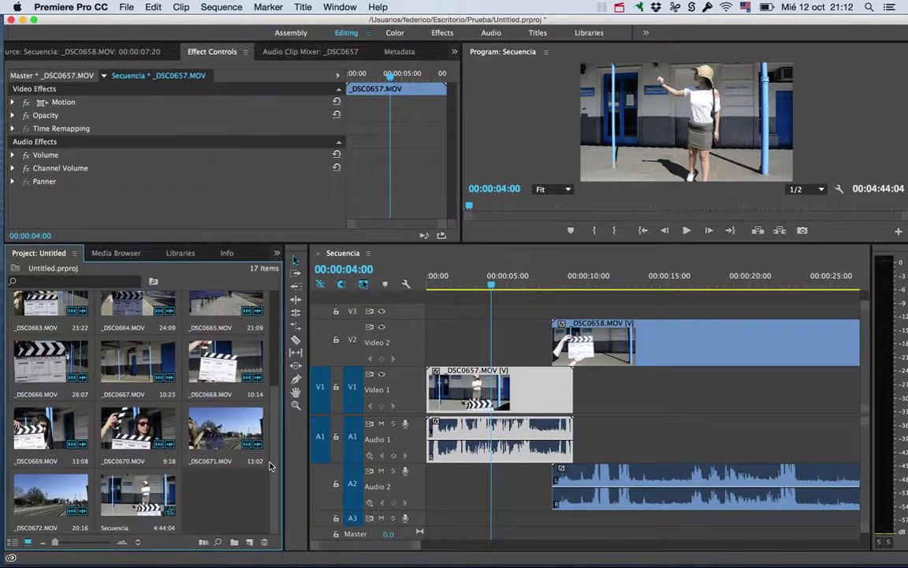
{"action": "left_click", "coordinate": [146, 501]}
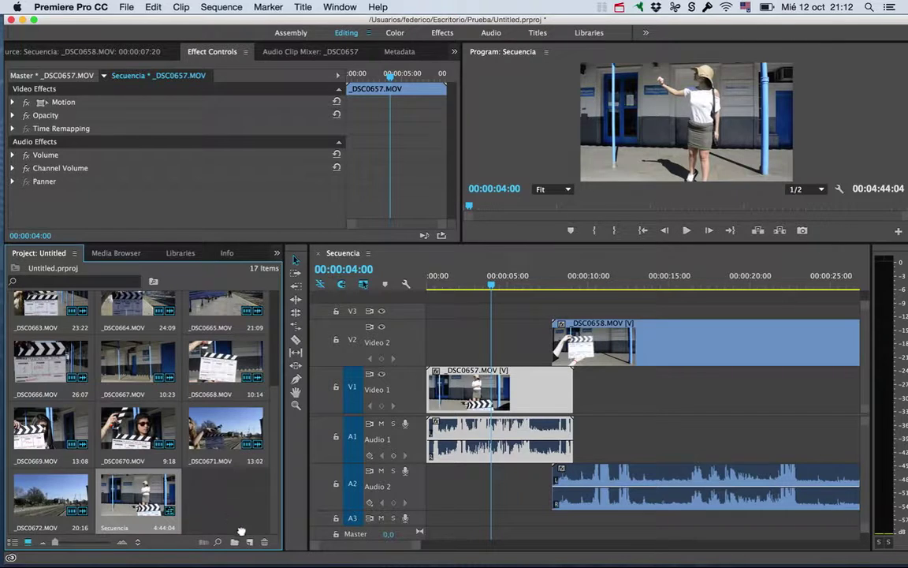
{"action": "left_click_drag", "start_coordinate": [241, 532], "coordinate": [249, 542]}
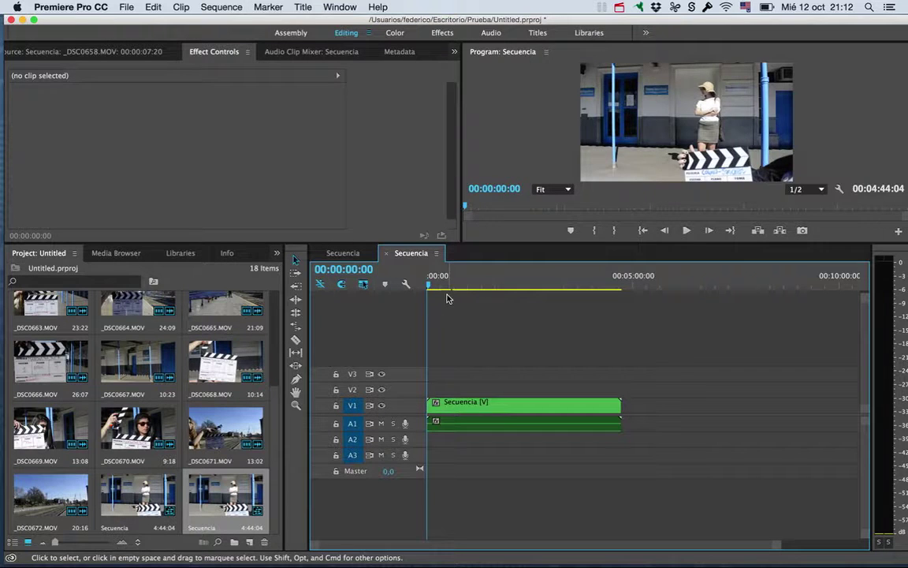
Select the nested Secuencia clip and bring up the Effects list in a widened panel
{"action": "left_click_drag", "start_coordinate": [451, 286], "coordinate": [576, 288]}
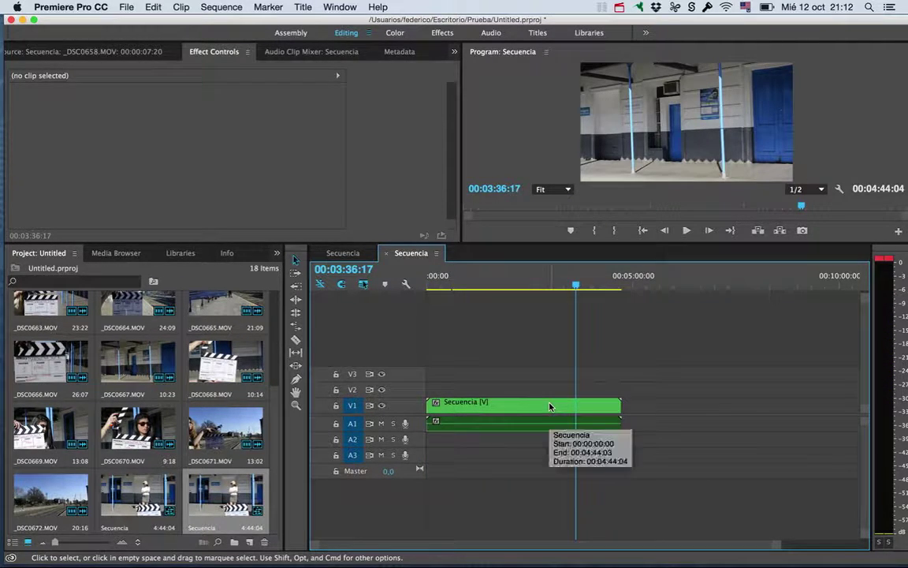
{"action": "left_click", "coordinate": [510, 412]}
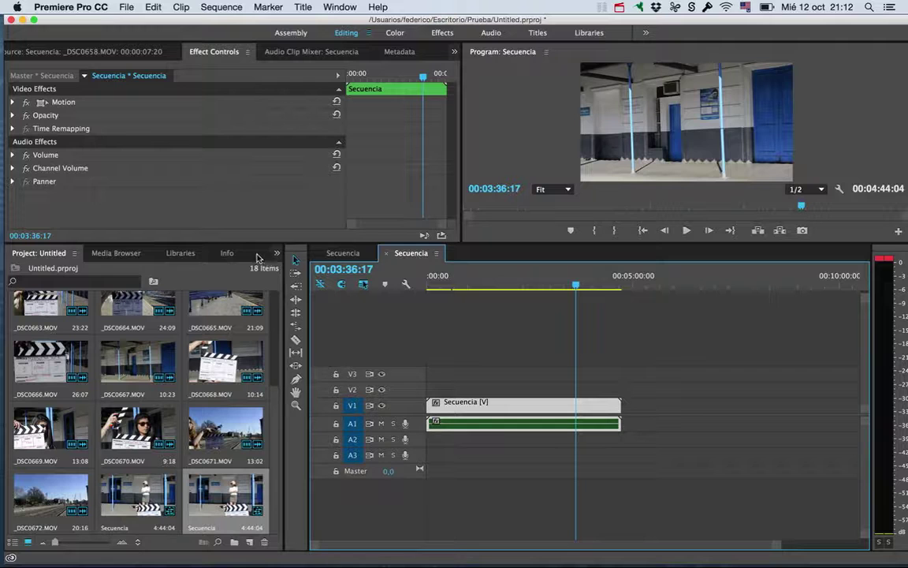
{"action": "left_click_drag", "start_coordinate": [283, 317], "coordinate": [385, 316]}
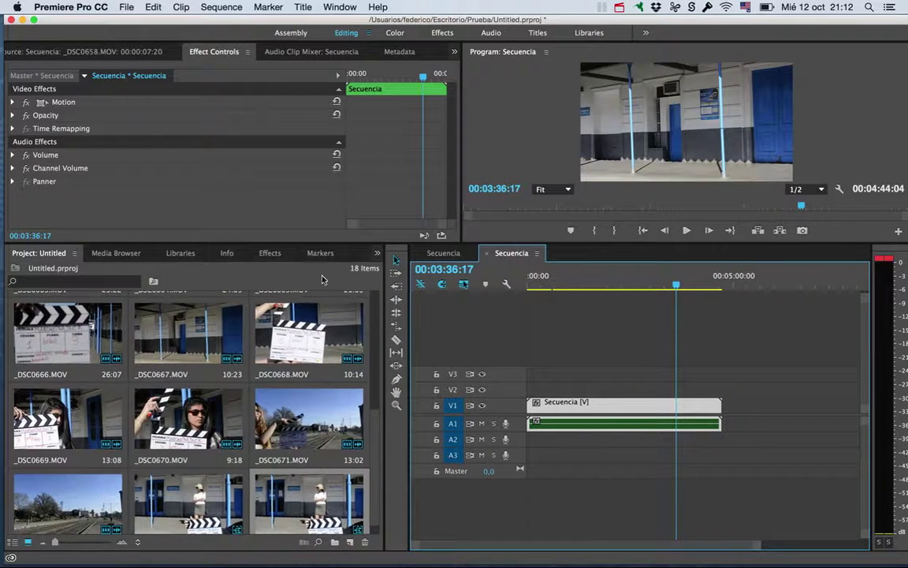
{"action": "left_click", "coordinate": [272, 253]}
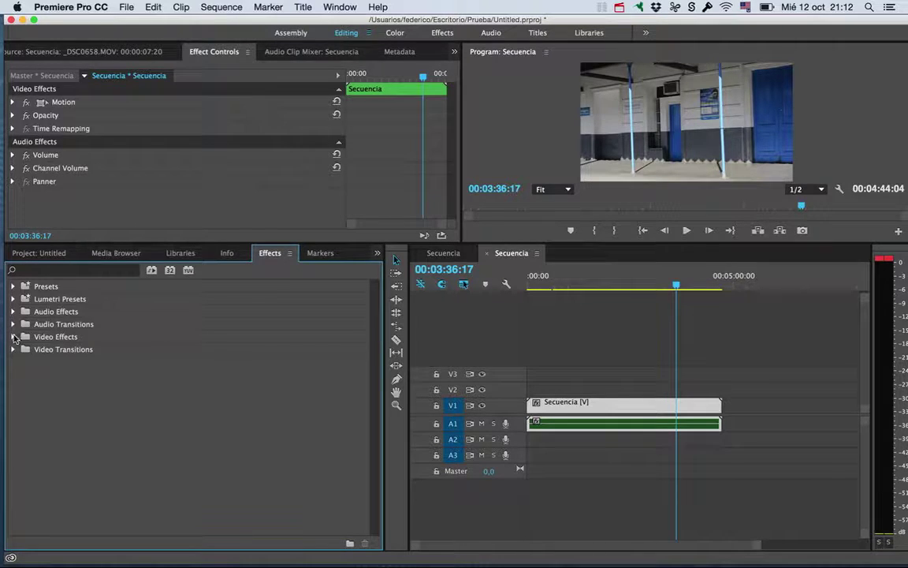
Apply Video Effects > Adjust > Levels to the nested clip with White Input Level 169
{"action": "left_click", "coordinate": [14, 337]}
{"action": "left_click", "coordinate": [20, 351]}
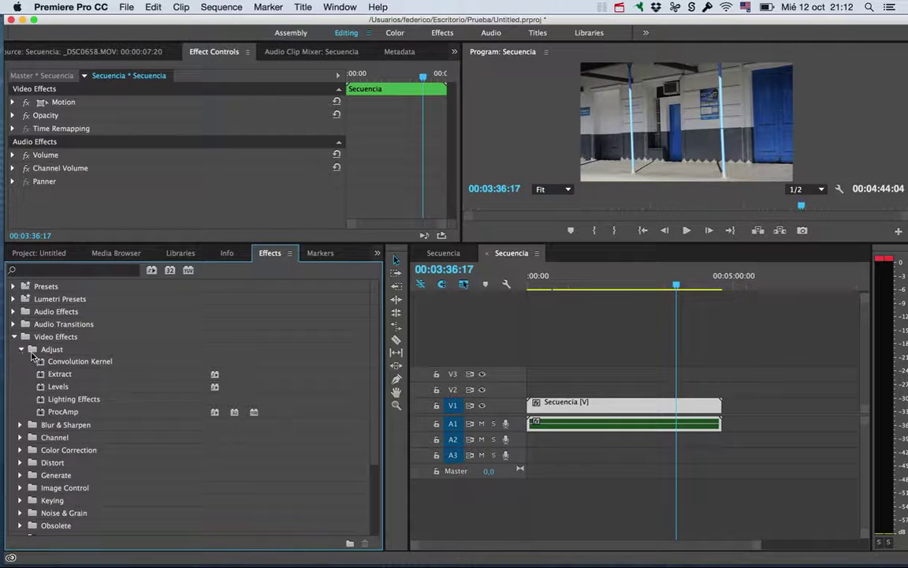
{"action": "left_click_drag", "start_coordinate": [55, 388], "coordinate": [544, 403]}
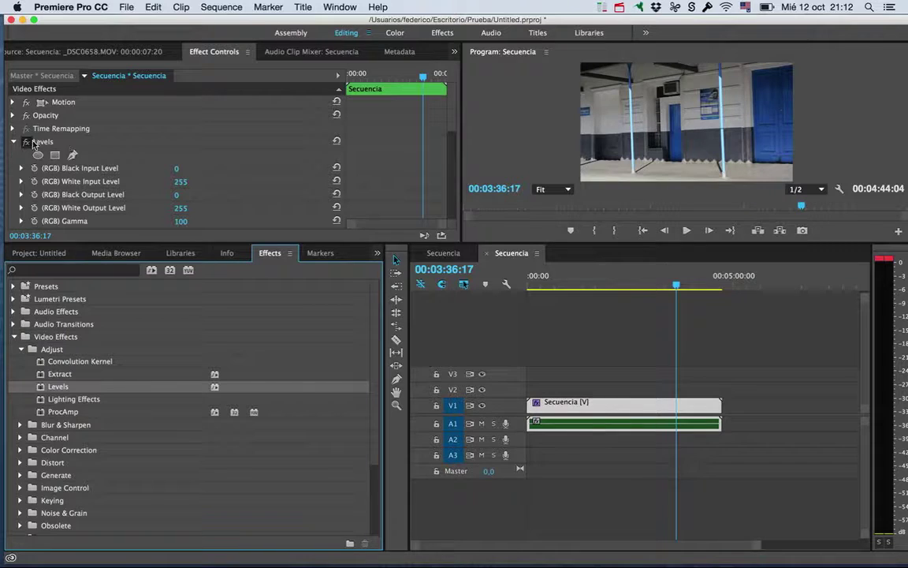
{"action": "left_click", "coordinate": [156, 164]}
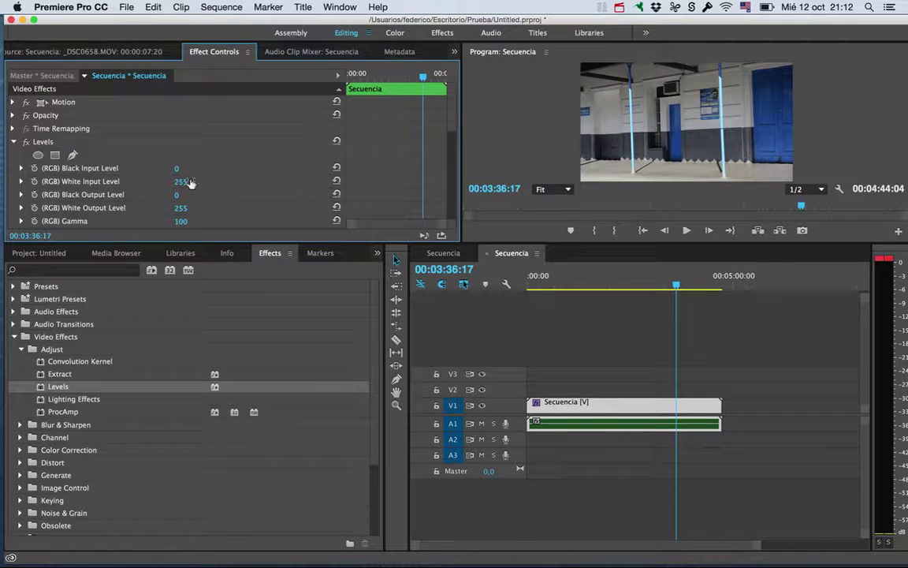
{"action": "left_click_drag", "start_coordinate": [190, 182], "coordinate": [161, 182]}
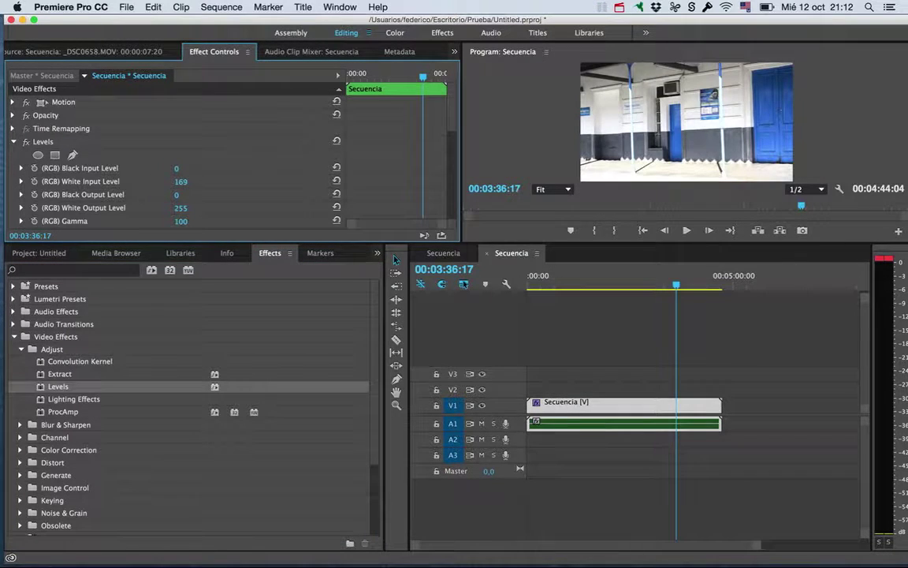
{"action": "left_click_drag", "start_coordinate": [675, 285], "coordinate": [582, 286]}
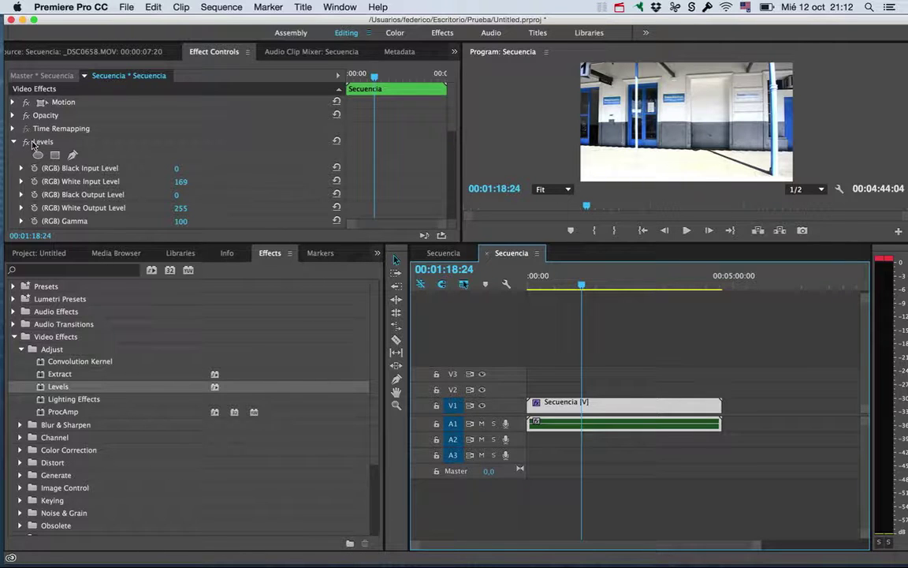
{"action": "scroll", "coordinate": [110, 142], "scroll_direction": "down", "scroll_amount": 3}
{"action": "scroll", "coordinate": [105, 144], "scroll_direction": "up", "scroll_amount": 3}
Compare the clip with Levels bypassed and enabled, then delete the Levels effect
{"action": "left_click", "coordinate": [14, 142]}
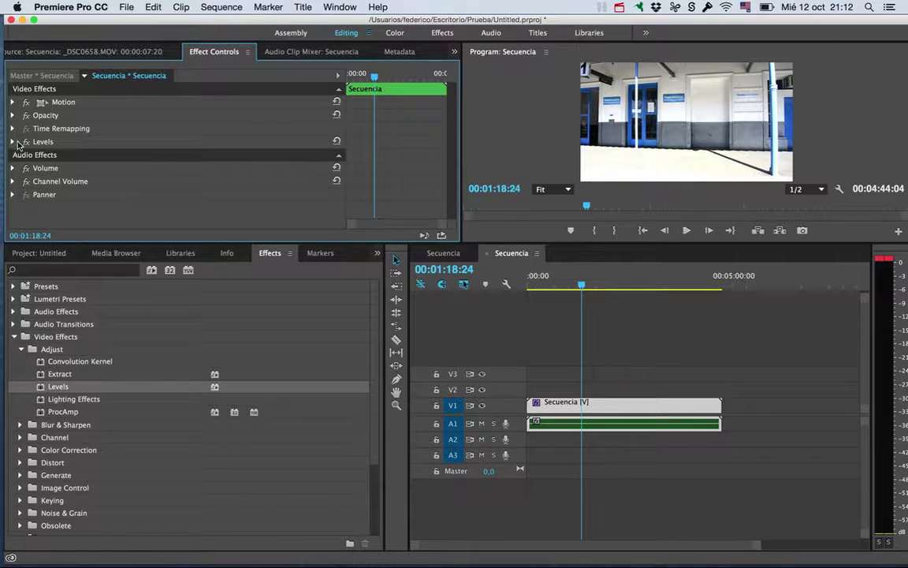
{"action": "left_click", "coordinate": [26, 142]}
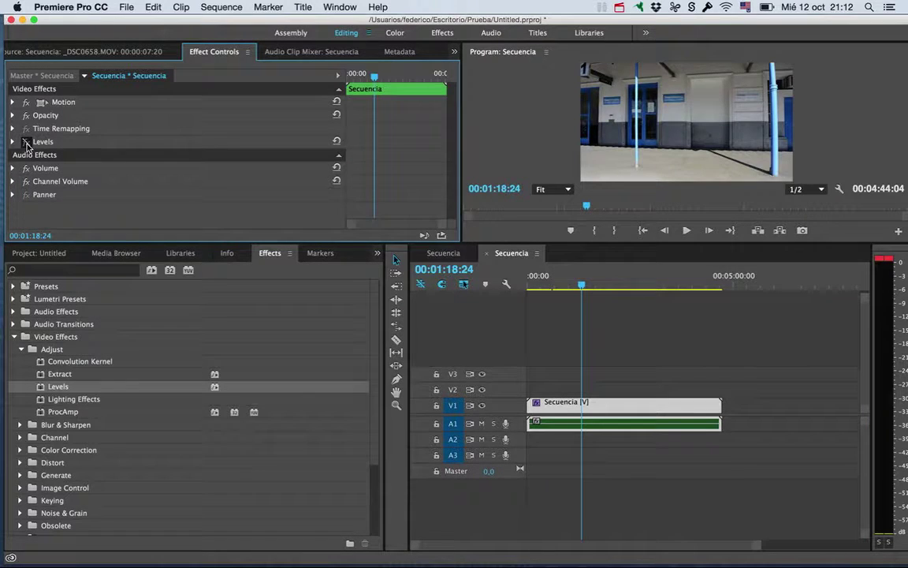
{"action": "left_click", "coordinate": [26, 142]}
{"action": "left_click", "coordinate": [13, 142]}
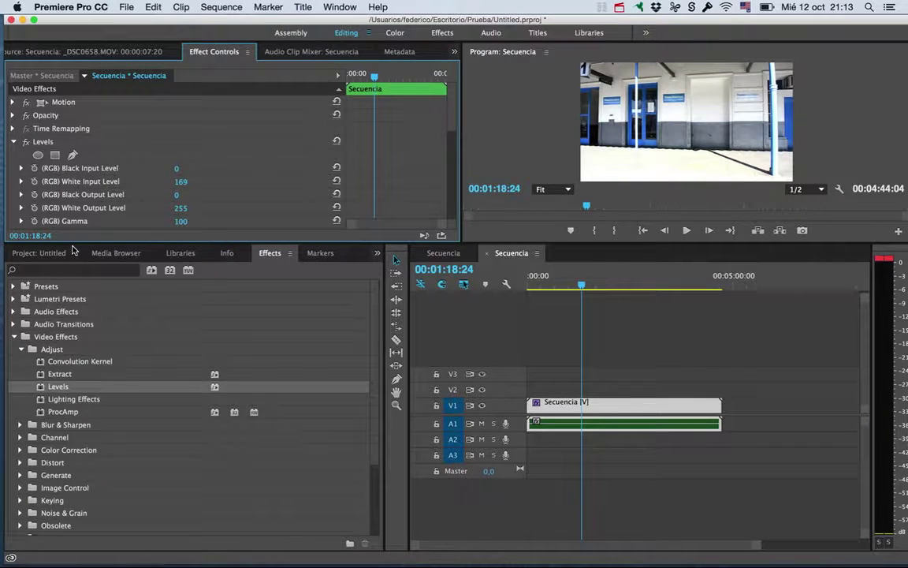
{"action": "left_click", "coordinate": [14, 142]}
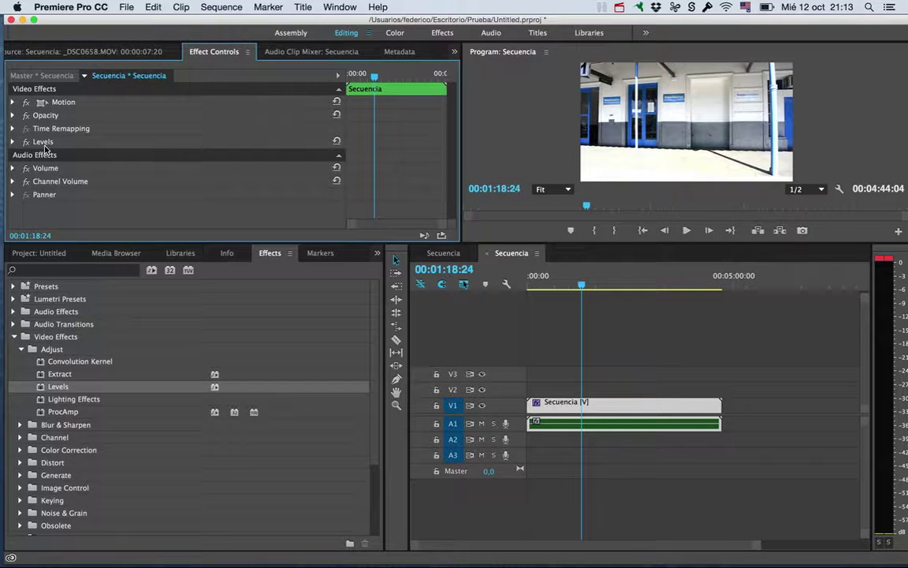
{"action": "key", "text": "Delete"}
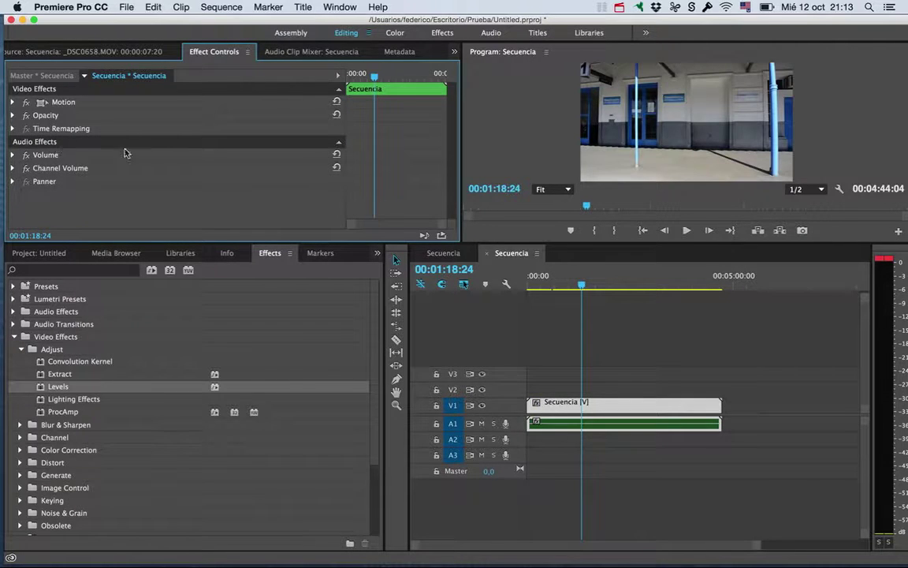
Apply Color Balance to the nested Secuencia clip with Shadow Red Balance 38
{"action": "left_click", "coordinate": [22, 450]}
{"action": "left_click", "coordinate": [78, 463]}
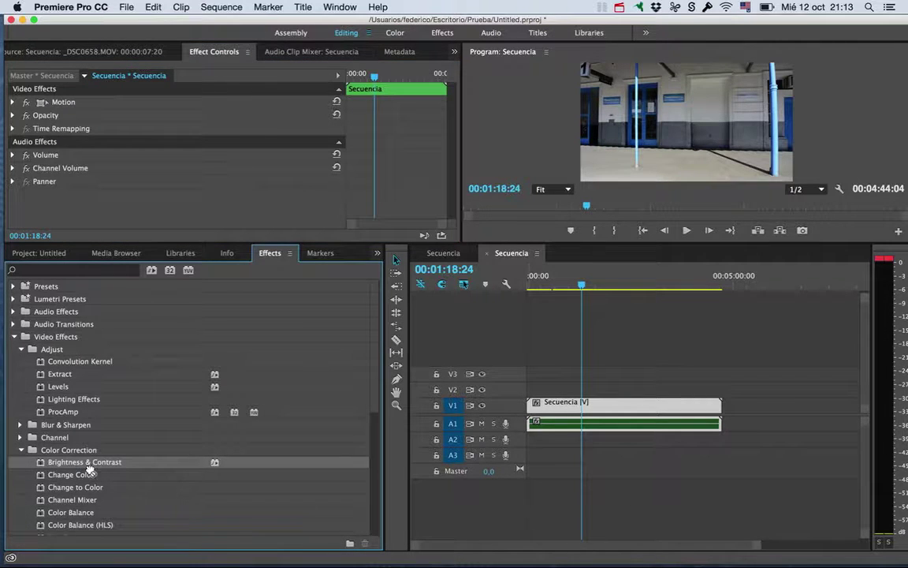
{"action": "scroll", "coordinate": [81, 511], "scroll_direction": "down", "scroll_amount": 3}
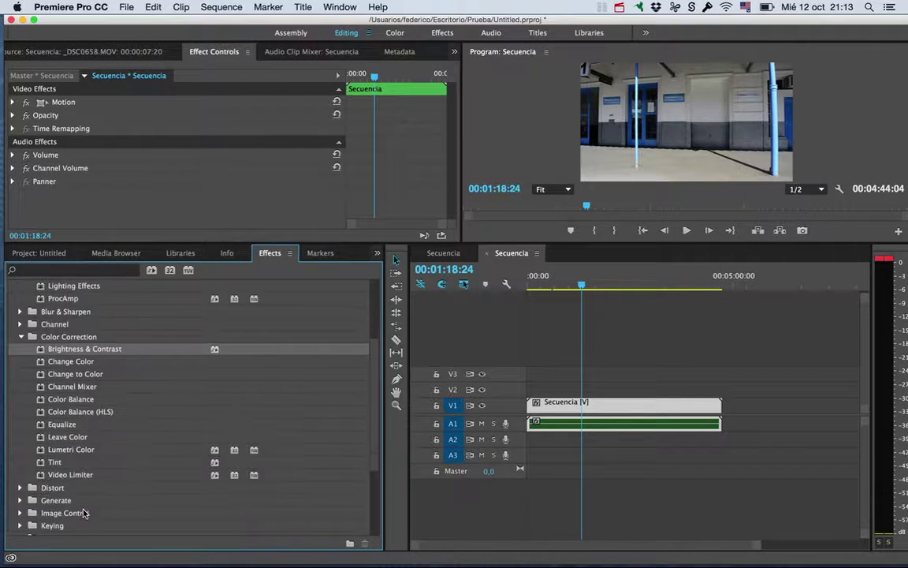
{"action": "left_click_drag", "start_coordinate": [74, 400], "coordinate": [599, 405]}
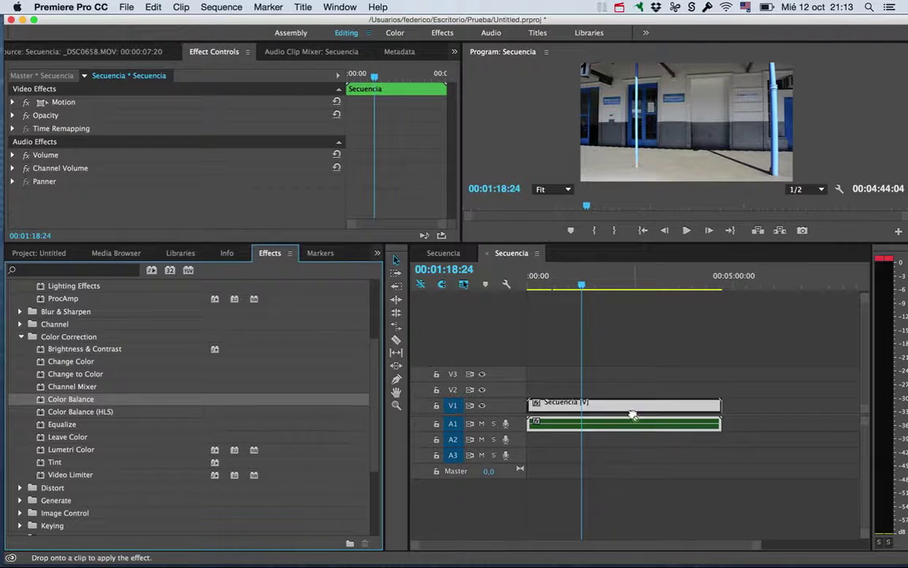
{"action": "left_click", "coordinate": [161, 155]}
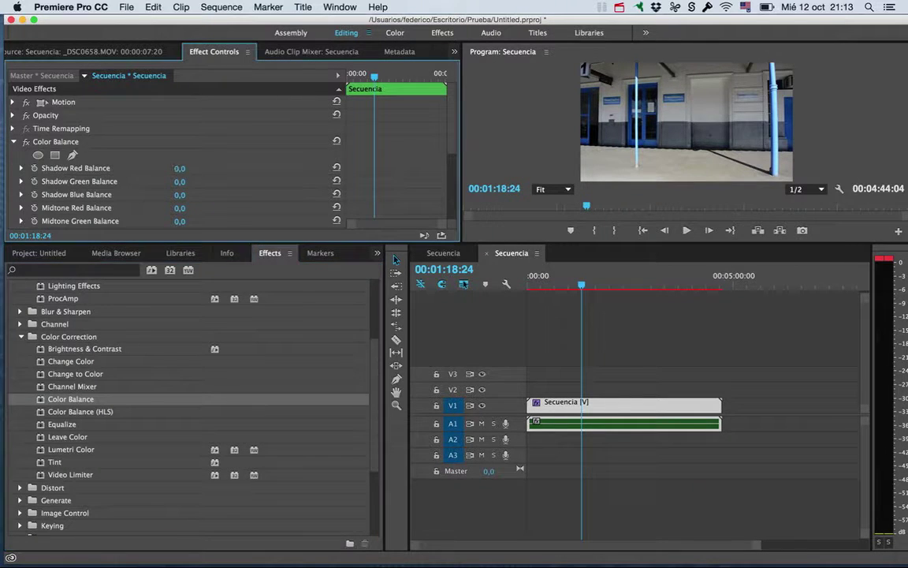
{"action": "left_click_drag", "start_coordinate": [182, 169], "coordinate": [164, 189]}
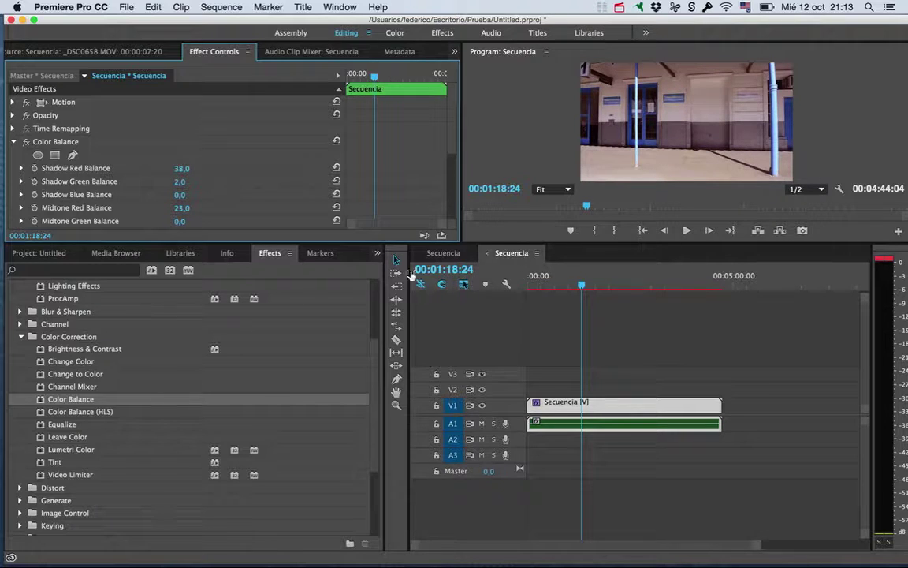
{"action": "mouse_move", "coordinate": [563, 284]}
{"action": "left_mouse_down"}
{"action": "mouse_move", "coordinate": [542, 294]}
{"action": "mouse_move", "coordinate": [540, 286]}
{"action": "left_mouse_up"}
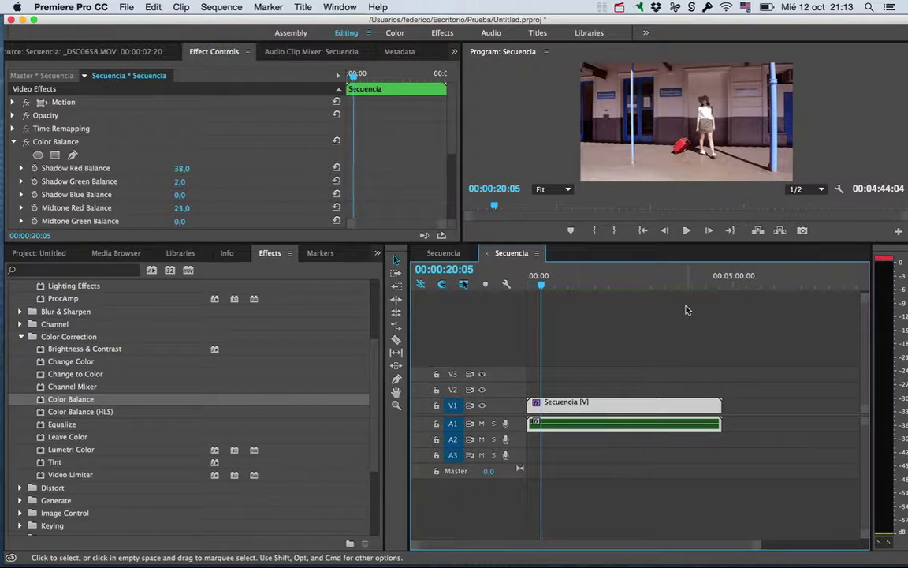
{"action": "mouse_move", "coordinate": [682, 286]}
{"action": "left_mouse_down"}
{"action": "mouse_move", "coordinate": [701, 287]}
{"action": "mouse_move", "coordinate": [694, 288]}
{"action": "left_mouse_up"}
Compare Color Balance off and on, then delete it from the clip
{"action": "left_click", "coordinate": [25, 145]}
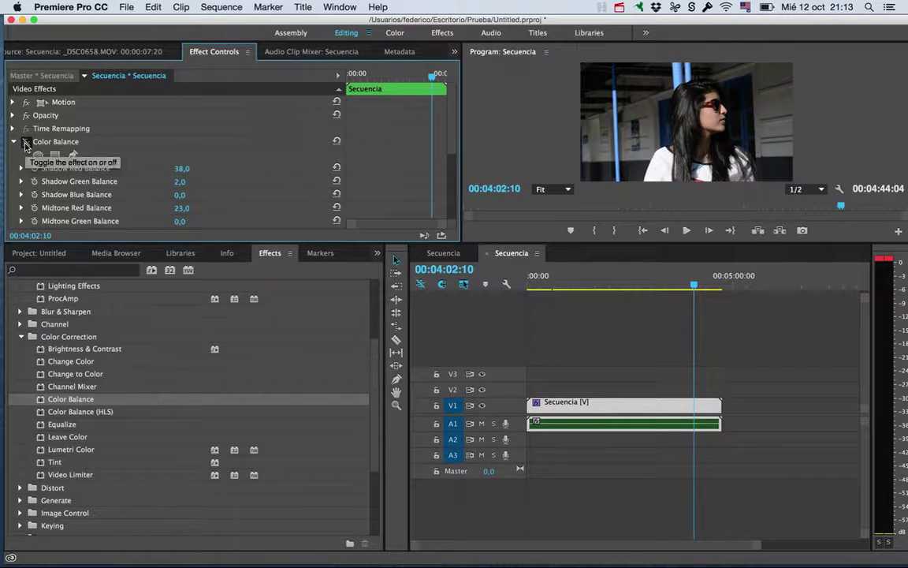
{"action": "left_click", "coordinate": [25, 145]}
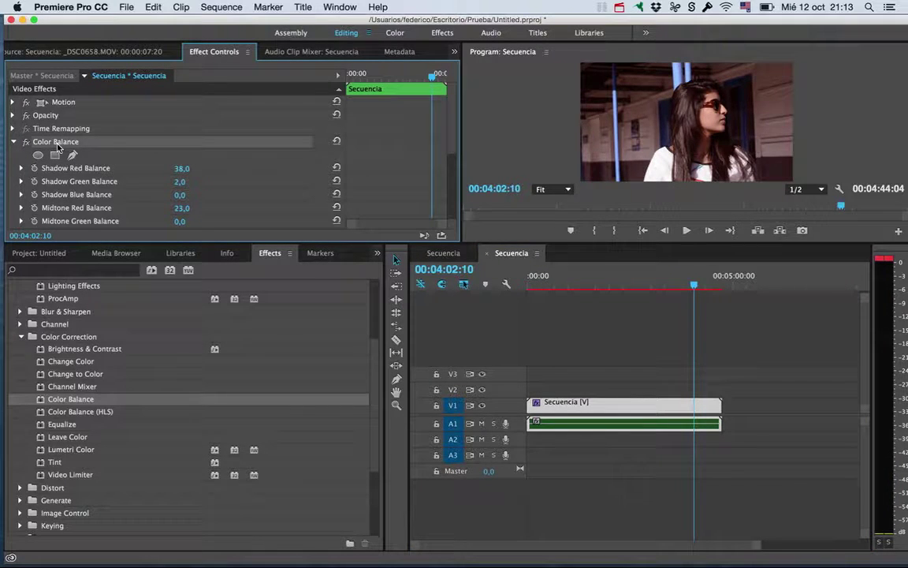
{"action": "key", "text": "Delete"}
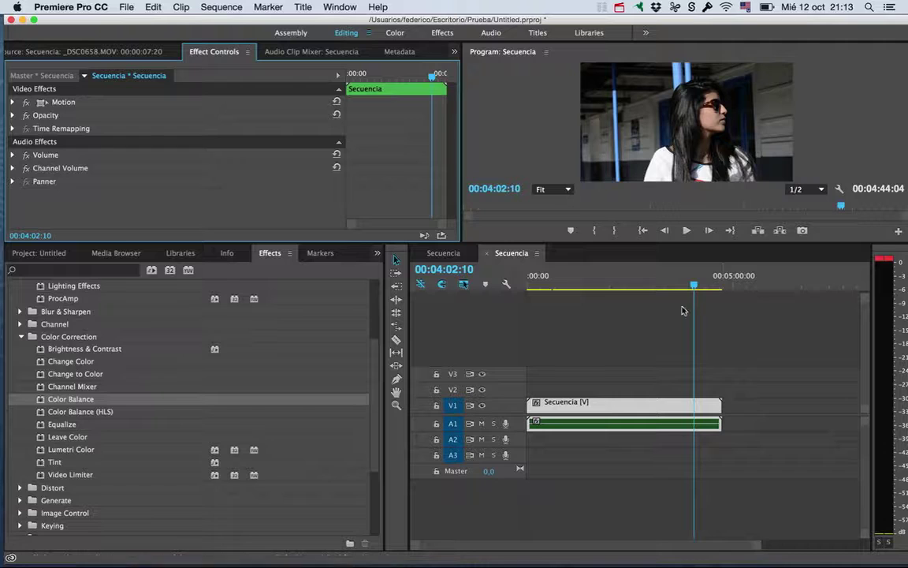
{"action": "right_click", "coordinate": [512, 257]}
Rename the last Secuencia item in the Project panel to 'Secuencia final'
{"action": "key", "text": "Escape"}
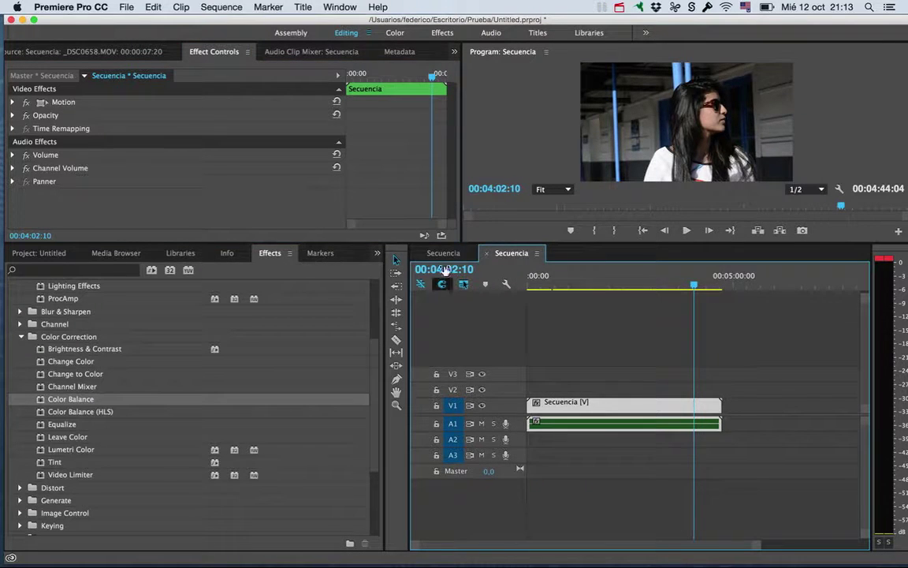
{"action": "left_click", "coordinate": [45, 252]}
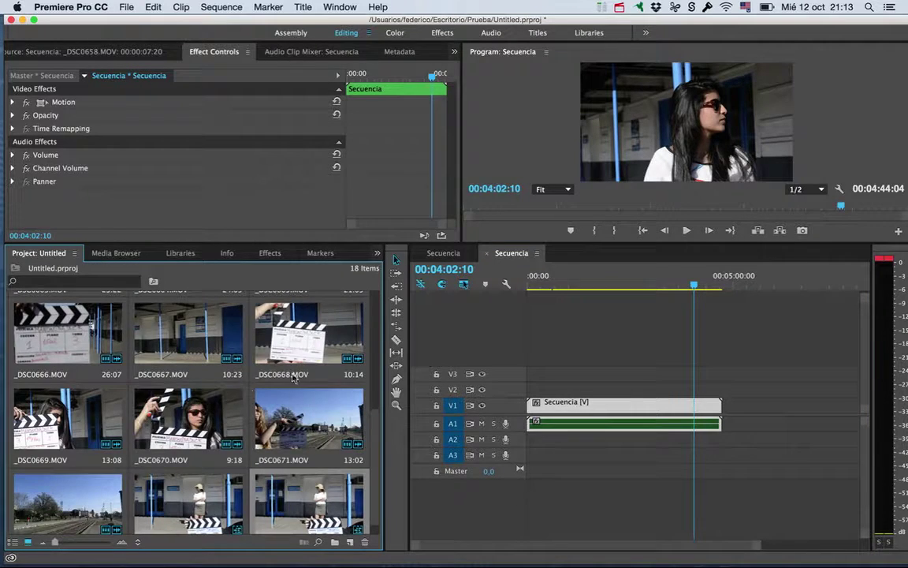
{"action": "scroll", "coordinate": [292, 378], "scroll_direction": "up", "scroll_amount": 3}
{"action": "scroll", "coordinate": [318, 394], "scroll_direction": "up", "scroll_amount": 2}
{"action": "scroll", "coordinate": [261, 314], "scroll_direction": "down", "scroll_amount": 5}
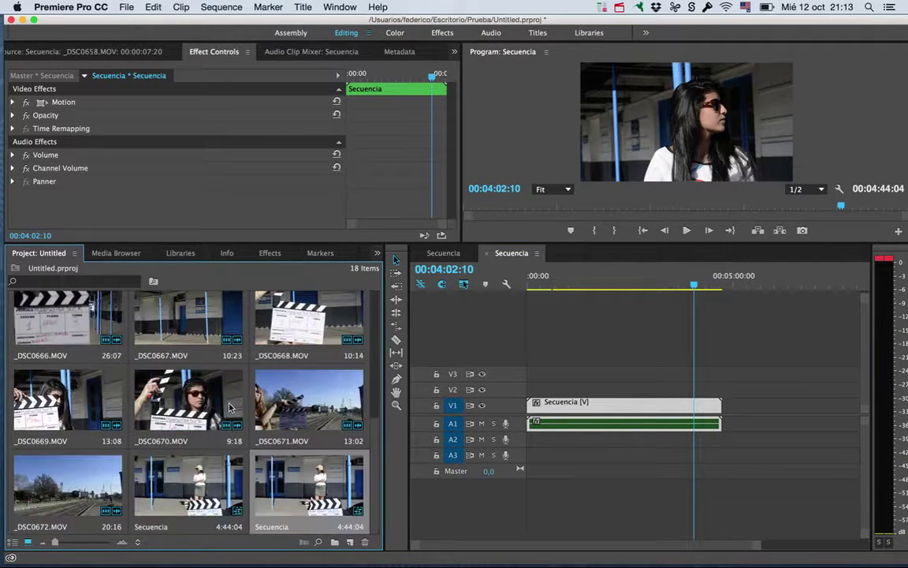
{"action": "left_click", "coordinate": [268, 527]}
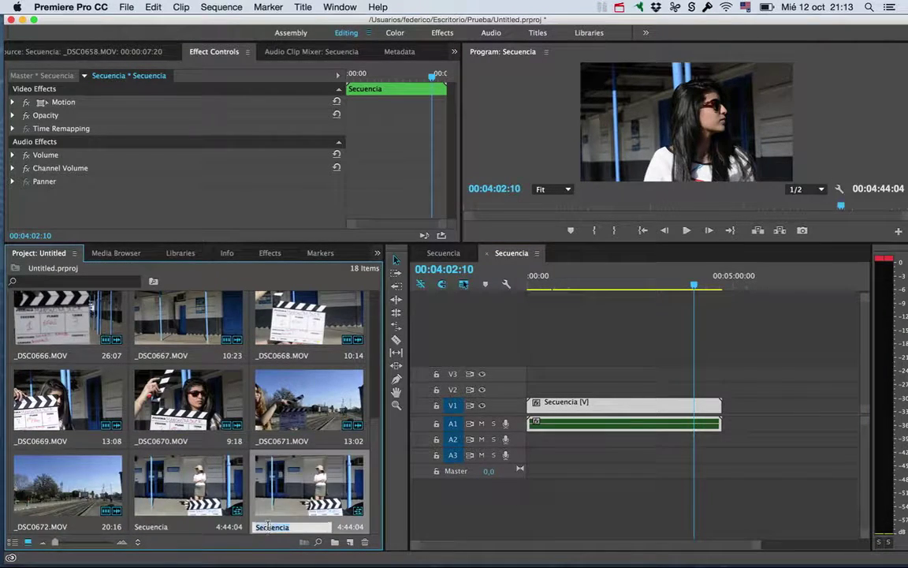
{"action": "type", "text": " final"}
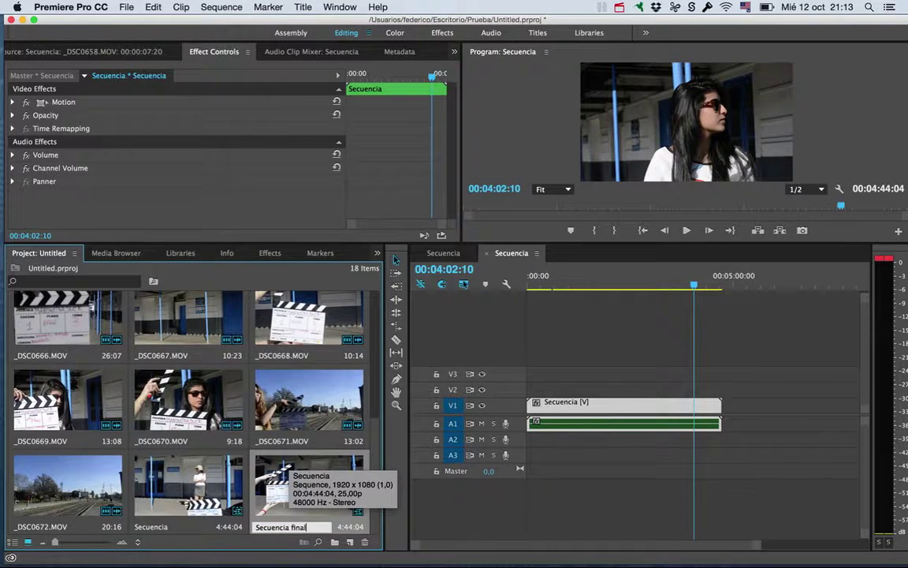
{"action": "key", "text": "Return"}
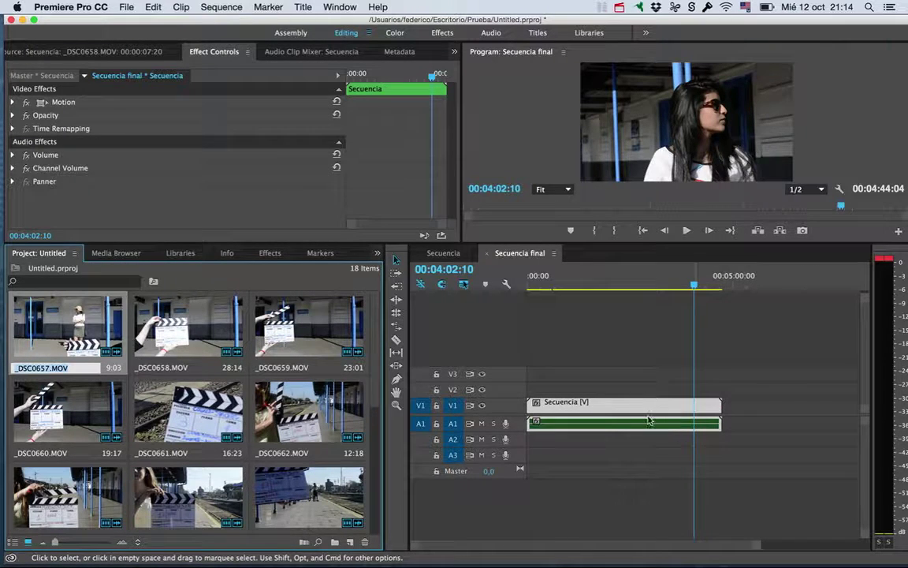
Back in Secuencia, set _DSC0657's Position to 962, 540 and Scale to 106
{"action": "left_click", "coordinate": [488, 256]}
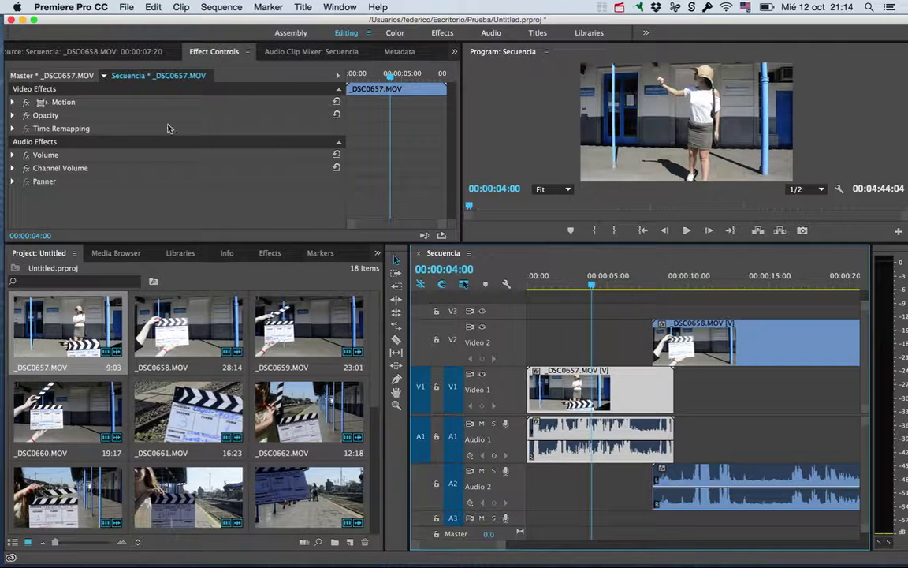
{"action": "left_click", "coordinate": [13, 102]}
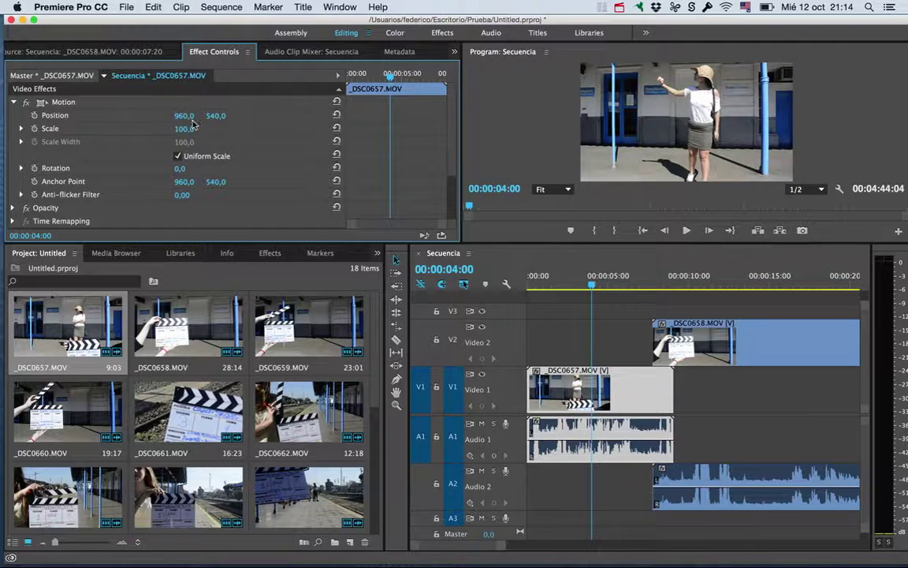
{"action": "mouse_move", "coordinate": [184, 116]}
{"action": "left_mouse_down"}
{"action": "mouse_move", "coordinate": [199, 116]}
{"action": "mouse_move", "coordinate": [162, 116]}
{"action": "mouse_move", "coordinate": [228, 129]}
{"action": "mouse_move", "coordinate": [158, 128]}
{"action": "mouse_move", "coordinate": [261, 128]}
{"action": "left_mouse_up"}
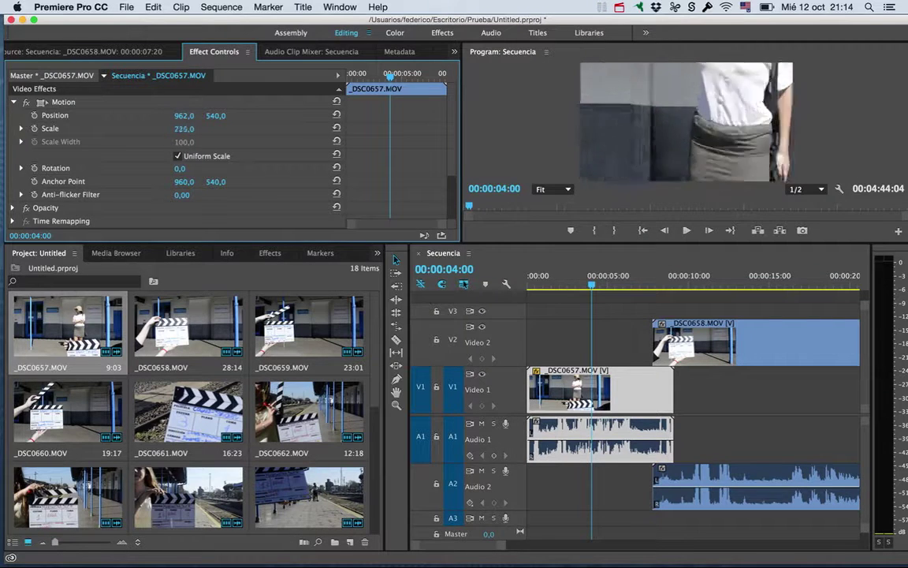
{"action": "left_click_drag", "start_coordinate": [183, 128], "coordinate": [145, 129]}
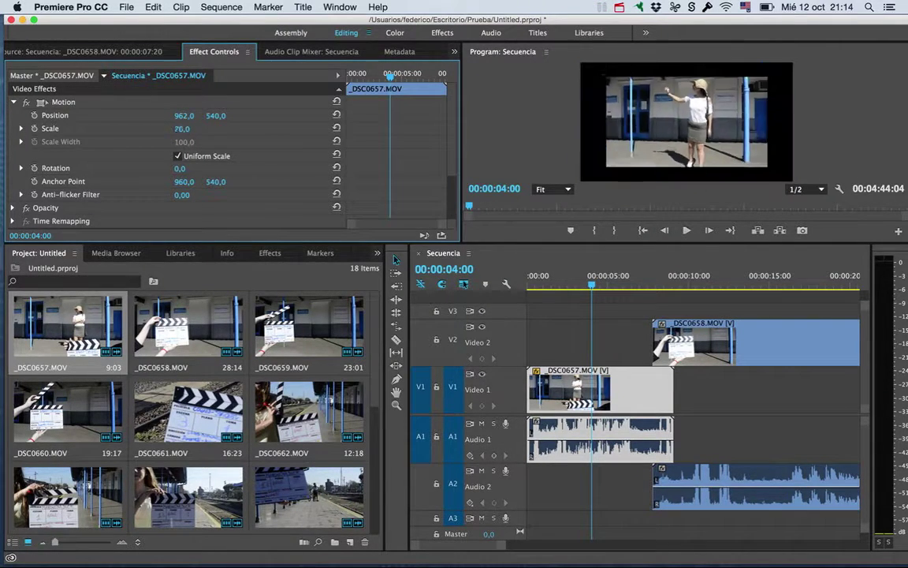
{"action": "left_click_drag", "start_coordinate": [184, 128], "coordinate": [175, 129]}
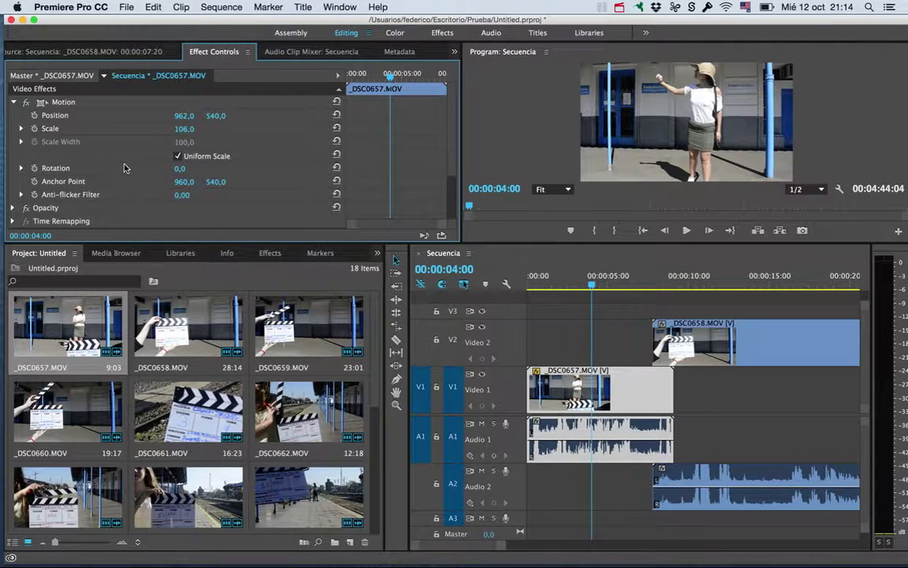
Try rotating the clip to 109 degrees, then undo so it stays upright
{"action": "left_click_drag", "start_coordinate": [180, 168], "coordinate": [63, 168]}
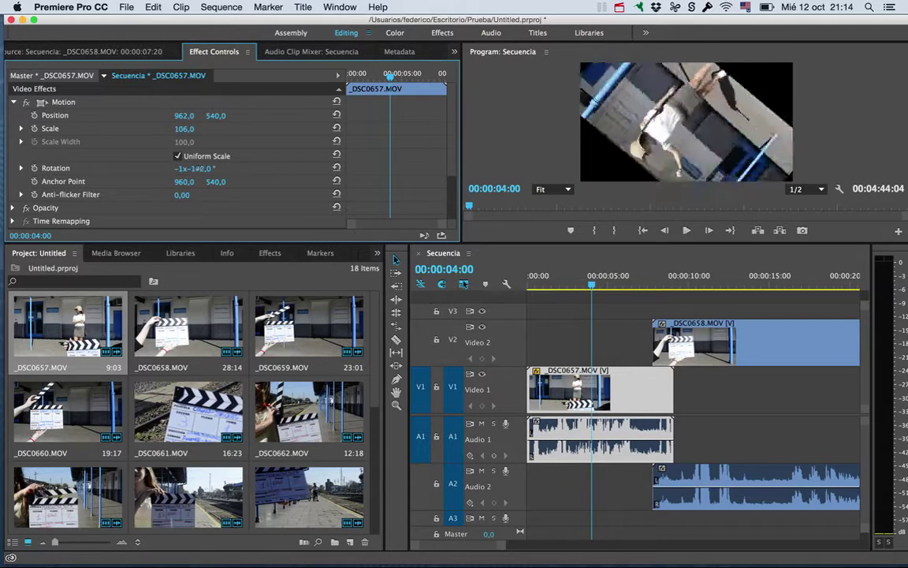
{"action": "left_click_drag", "start_coordinate": [180, 168], "coordinate": [135, 194]}
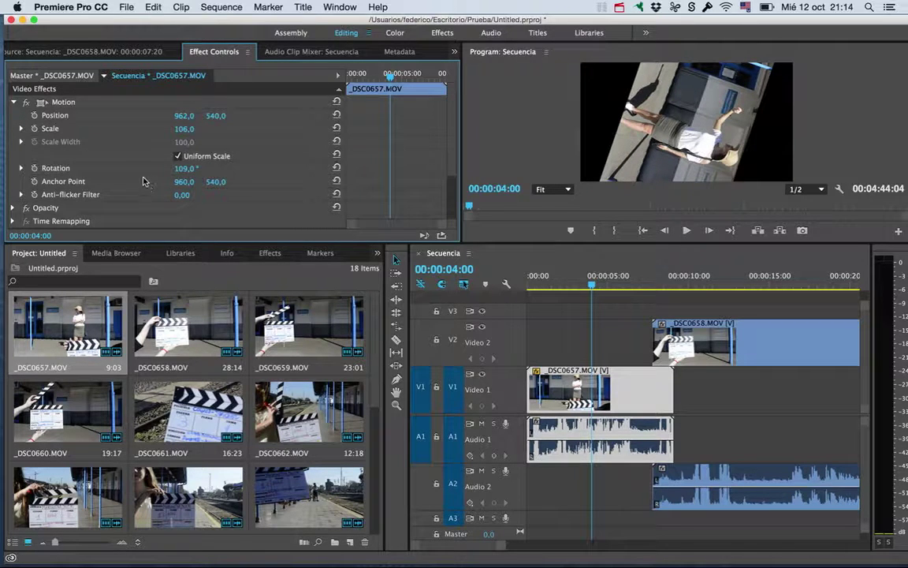
{"action": "key", "text": "super+z"}
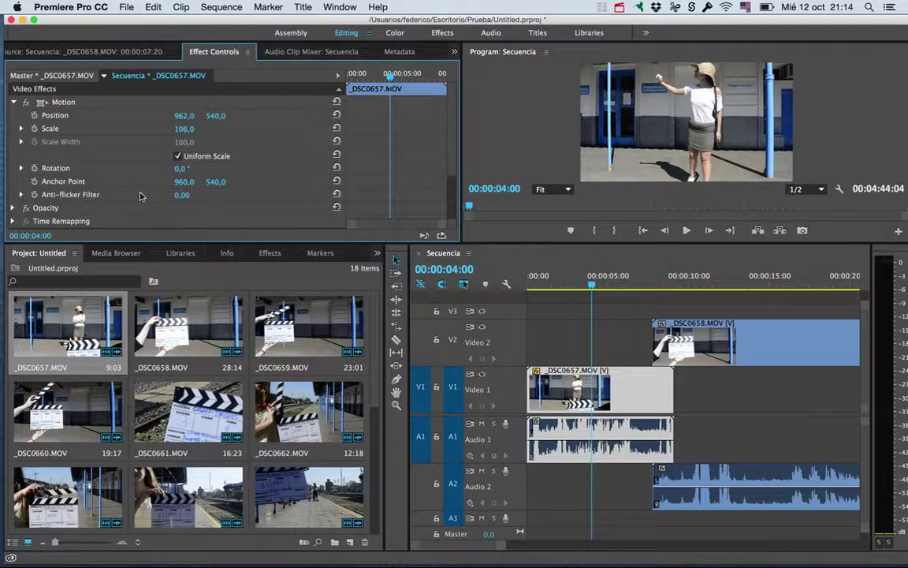
Set _DSC0657's Opacity to 44%, then back to 100%
{"action": "scroll", "coordinate": [77, 207], "scroll_direction": "down", "scroll_amount": 2}
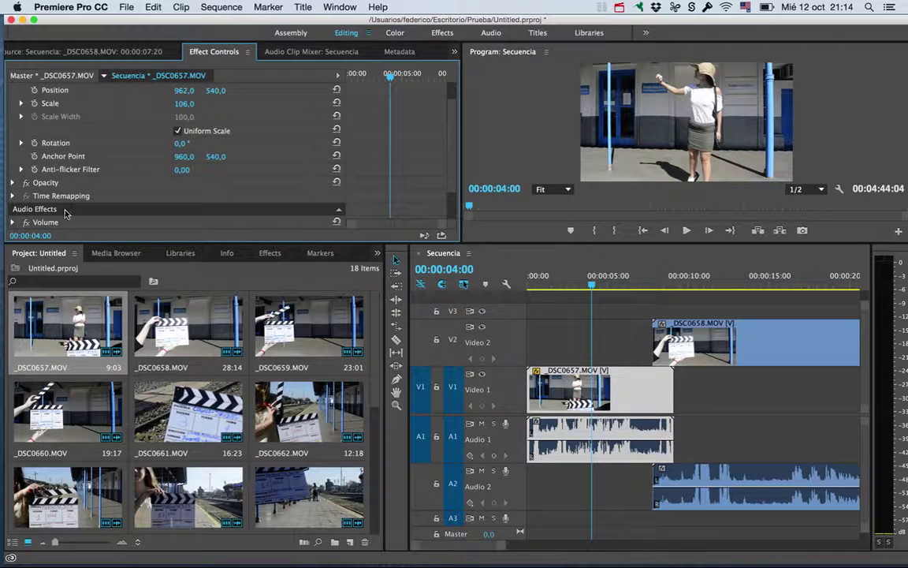
{"action": "scroll", "coordinate": [20, 117], "scroll_direction": "up", "scroll_amount": 2}
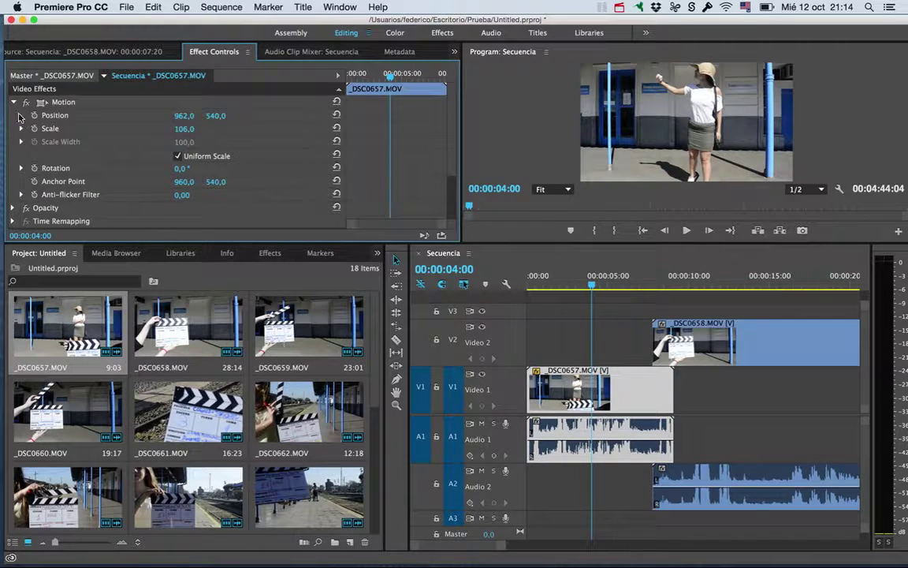
{"action": "left_click", "coordinate": [12, 103]}
{"action": "left_click", "coordinate": [12, 115]}
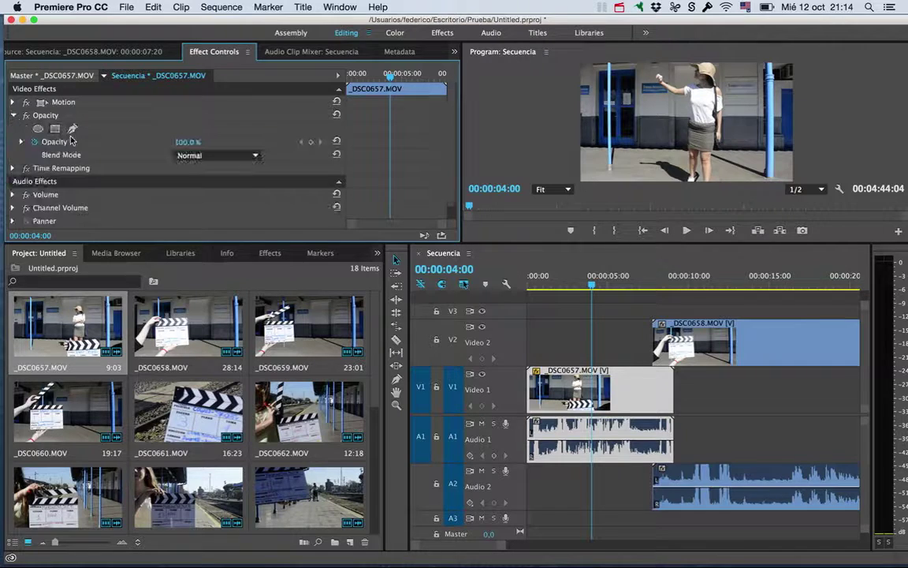
{"action": "left_click", "coordinate": [184, 142]}
{"action": "type", "text": "44"}
{"action": "key", "text": "Return"}
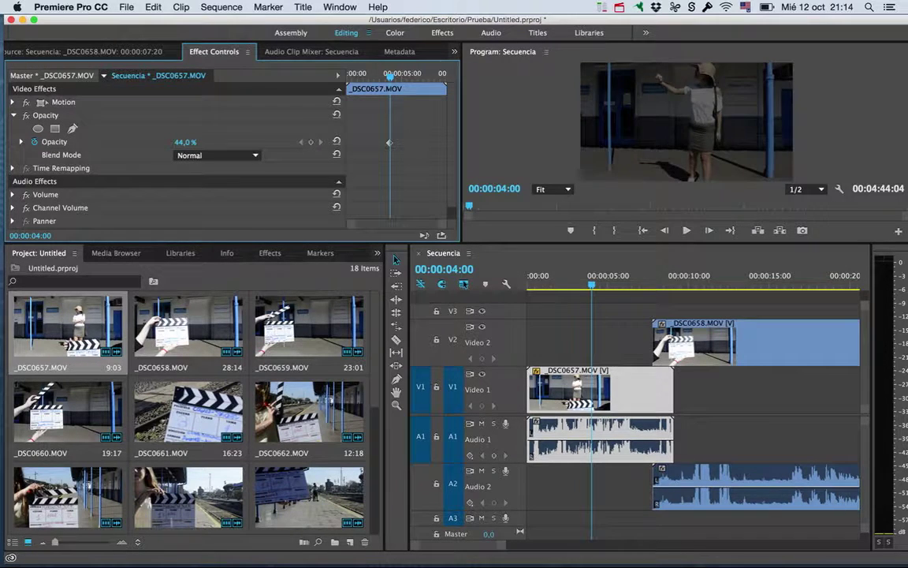
{"action": "type", "text": "100"}
{"action": "key", "text": "Return"}
At the clapperboard frame, select _DSC0658, adjust its Opacity and reveal Time Remapping speed
{"action": "left_click_drag", "start_coordinate": [676, 287], "coordinate": [670, 289]}
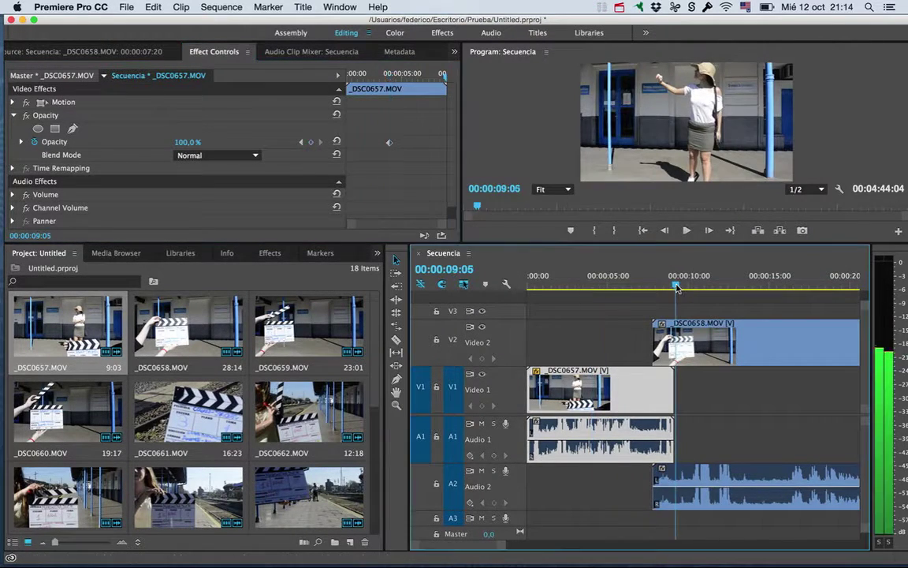
{"action": "left_click", "coordinate": [615, 390]}
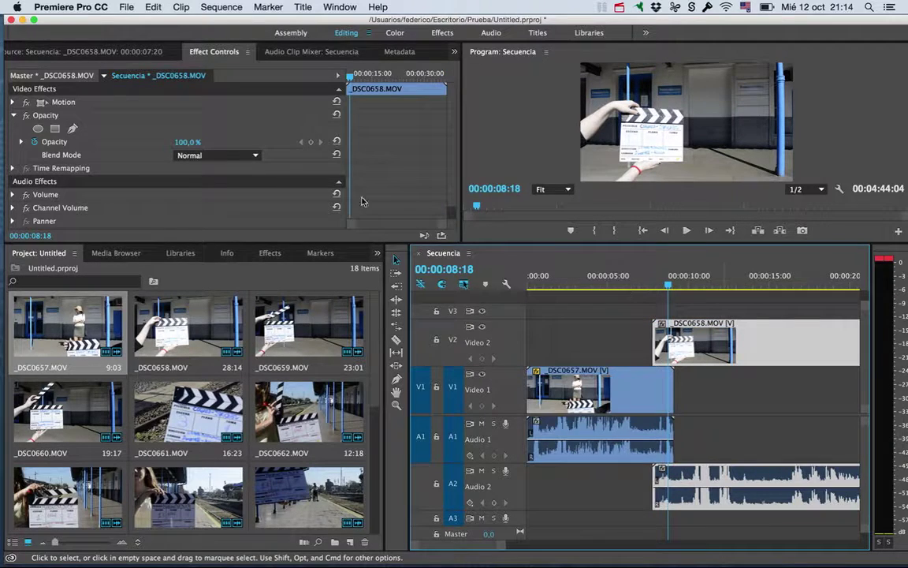
{"action": "mouse_move", "coordinate": [187, 142]}
{"action": "left_mouse_down"}
{"action": "mouse_move", "coordinate": [143, 144]}
{"action": "mouse_move", "coordinate": [189, 143]}
{"action": "left_mouse_up"}
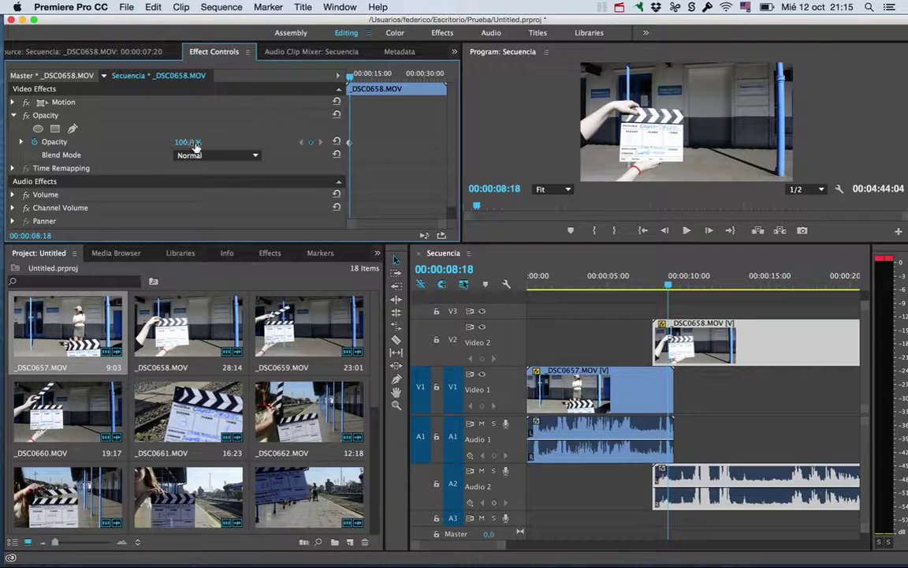
{"action": "left_click", "coordinate": [12, 168]}
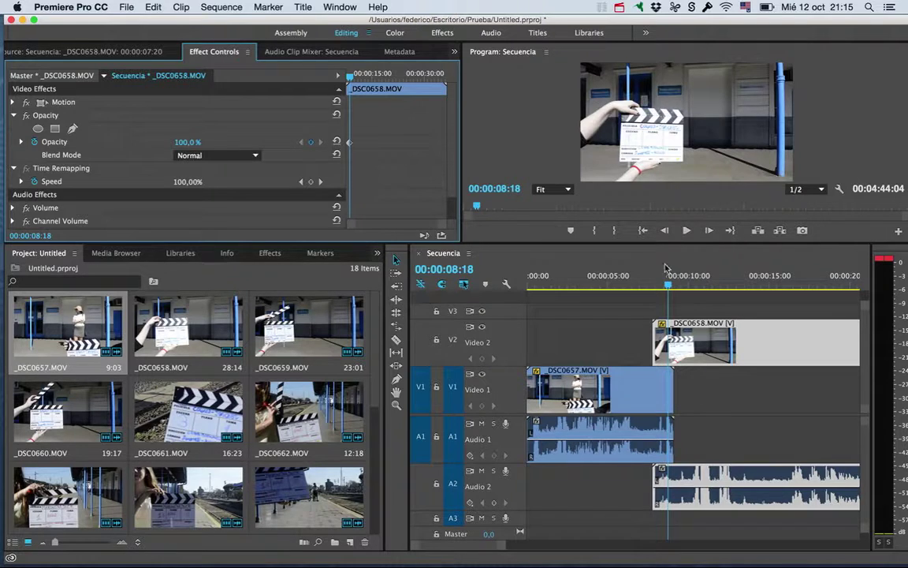
Try adjusting the _DSC0657 clip's speed in the Time Remapping graph, then undo the change
{"action": "left_click_drag", "start_coordinate": [173, 185], "coordinate": [16, 194]}
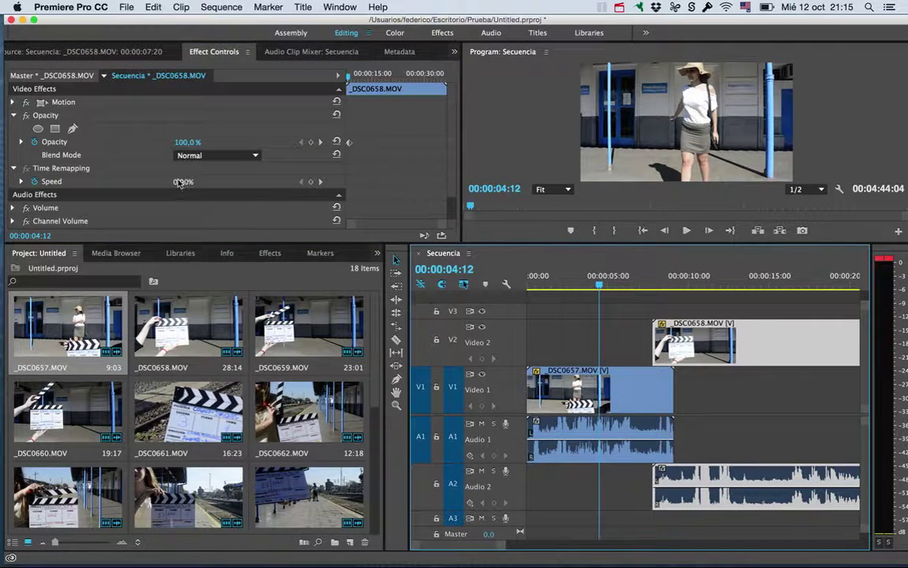
{"action": "left_click", "coordinate": [152, 186]}
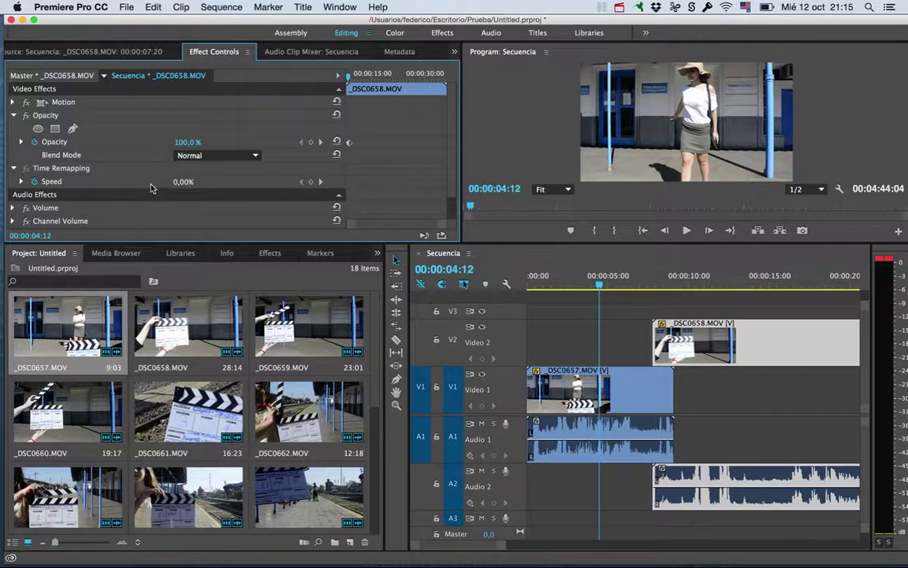
{"action": "left_click", "coordinate": [22, 183]}
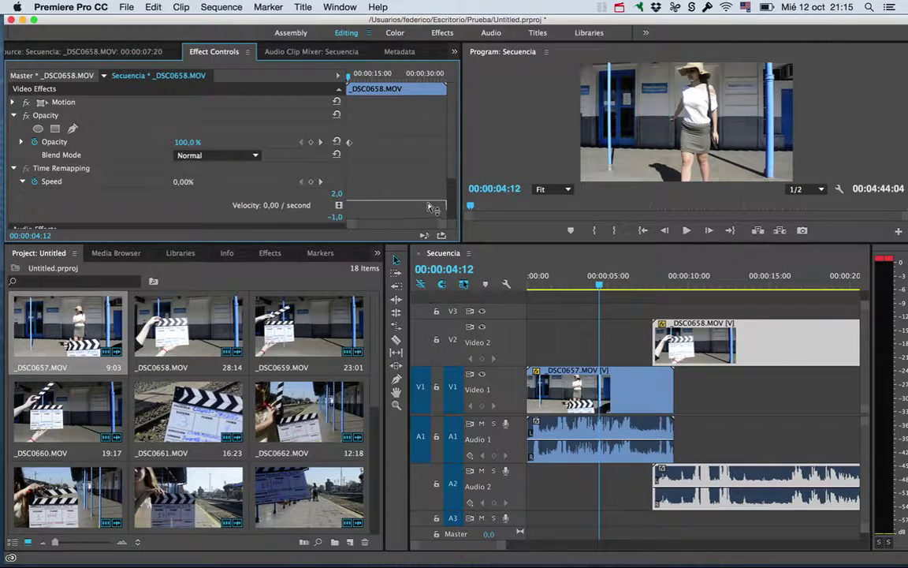
{"action": "left_click_drag", "start_coordinate": [431, 208], "coordinate": [432, 202]}
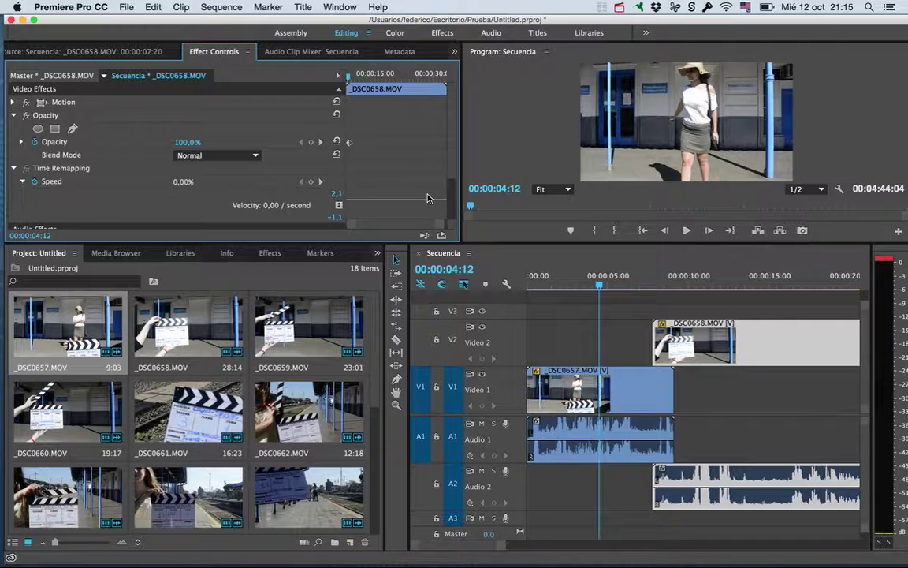
{"action": "key", "text": "super+z"}
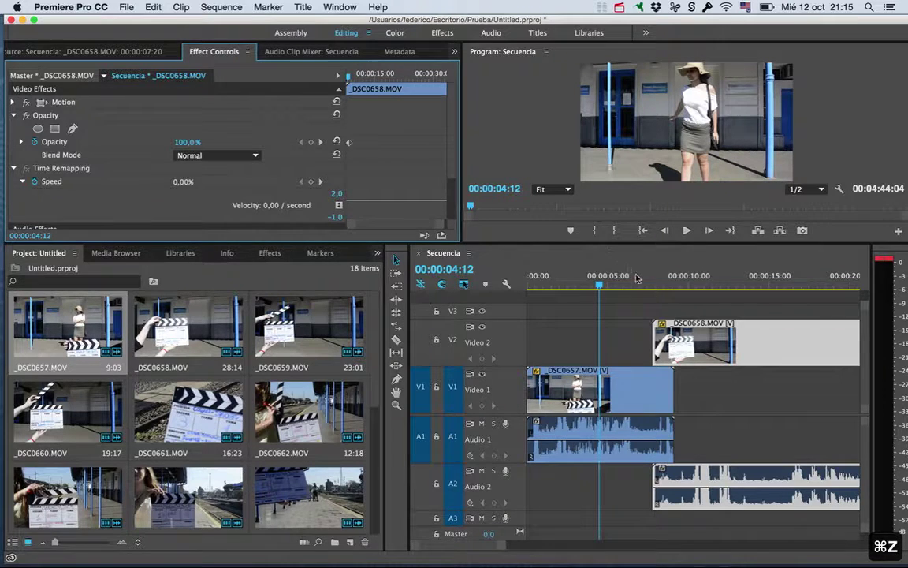
Reselect the _DSC0657 clip on V1 and reveal its Time Remapping speed graph
{"action": "left_click", "coordinate": [565, 327]}
{"action": "left_click", "coordinate": [555, 377]}
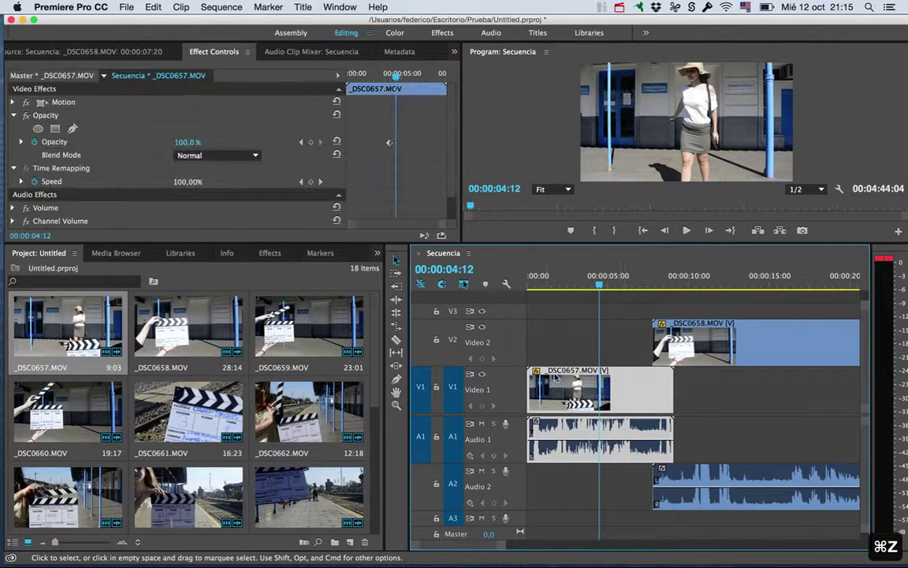
{"action": "left_click", "coordinate": [21, 182]}
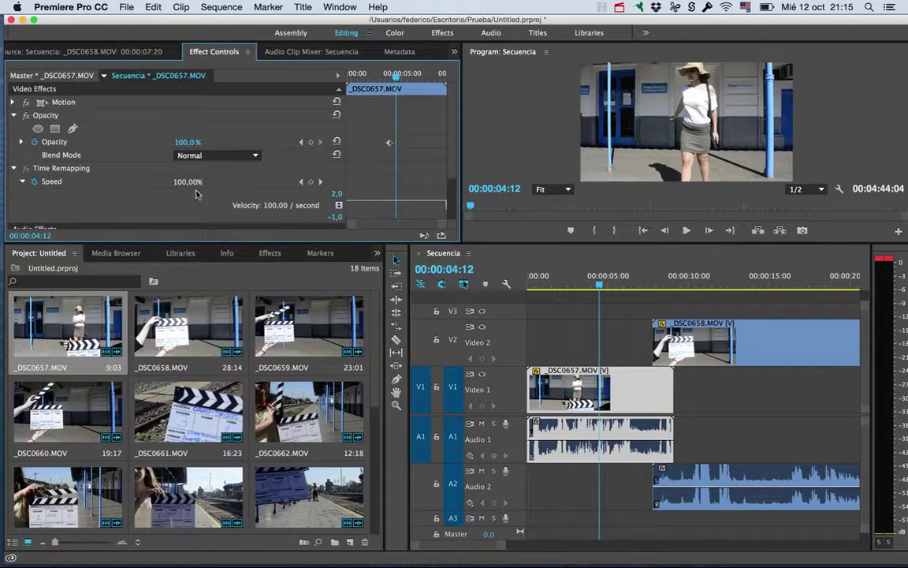
Speed _DSC0657 up to about 151% and preview the sequence
{"action": "left_click_drag", "start_coordinate": [359, 203], "coordinate": [370, 193]}
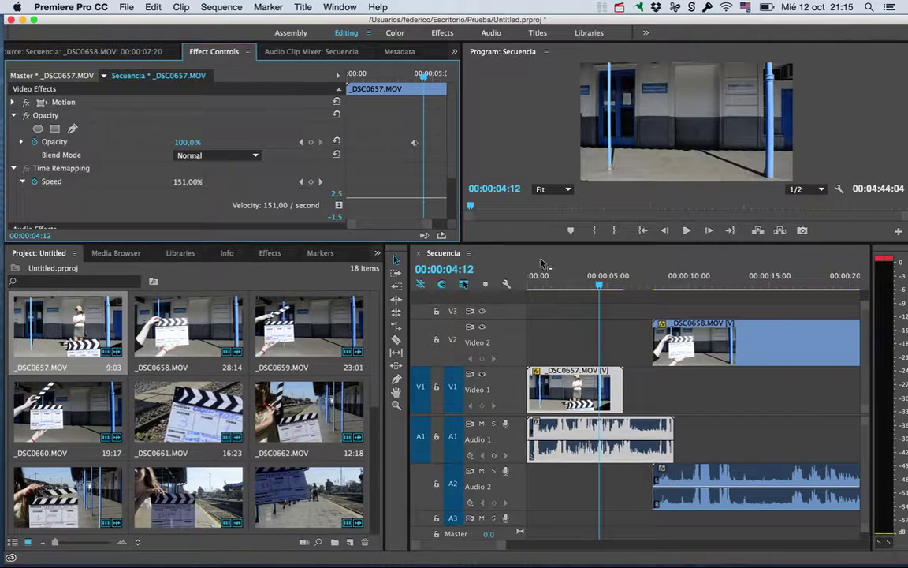
{"action": "left_click", "coordinate": [512, 280]}
{"action": "key", "text": "space"}
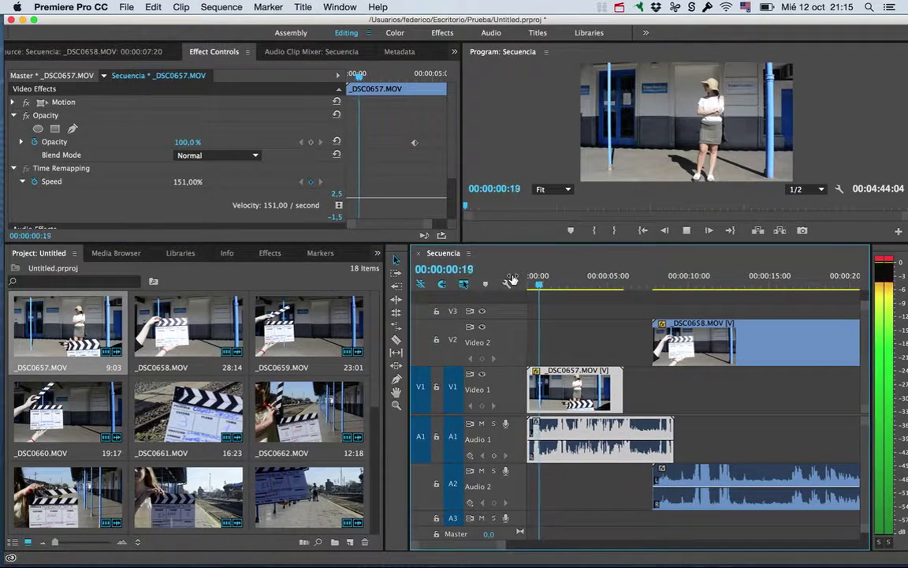
{"action": "key", "text": "space"}
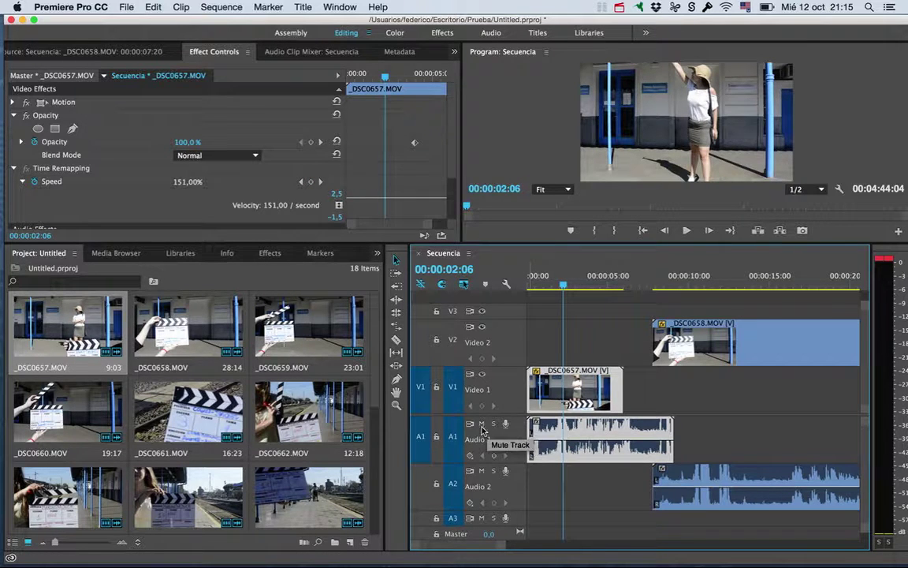
Mute audio track A1 and preview the faster clip
{"action": "left_click", "coordinate": [482, 423]}
{"action": "key", "text": "space"}
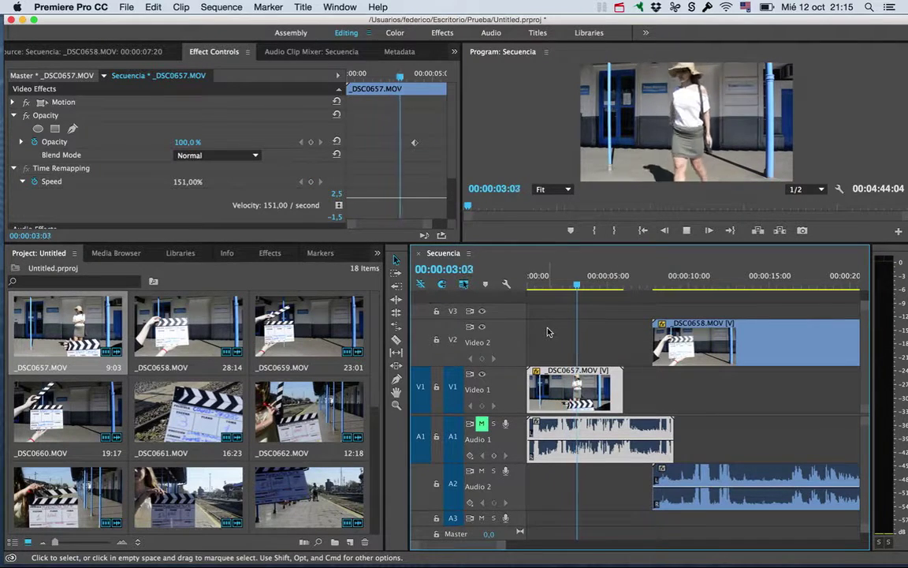
{"action": "key", "text": "space"}
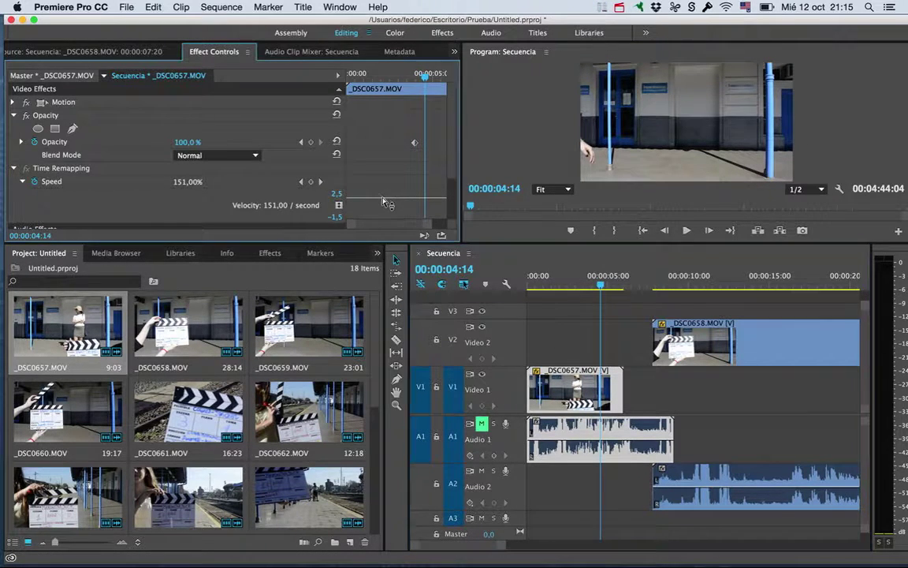
Speed the clip up further, preview it, then drag the speed rubber band back down
{"action": "mouse_move", "coordinate": [398, 189]}
{"action": "left_mouse_down"}
{"action": "mouse_move", "coordinate": [340, 193]}
{"action": "mouse_move", "coordinate": [517, 256]}
{"action": "left_mouse_up"}
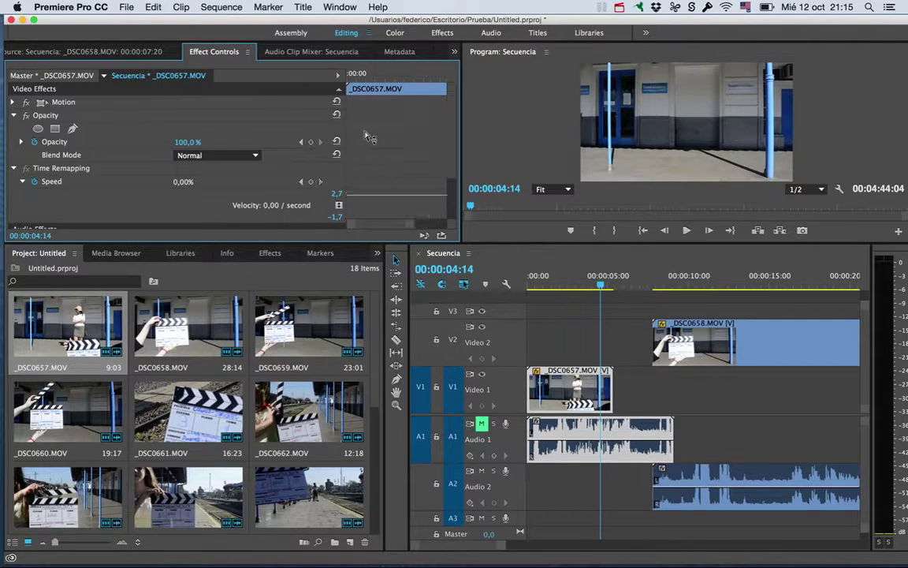
{"action": "key", "text": "space"}
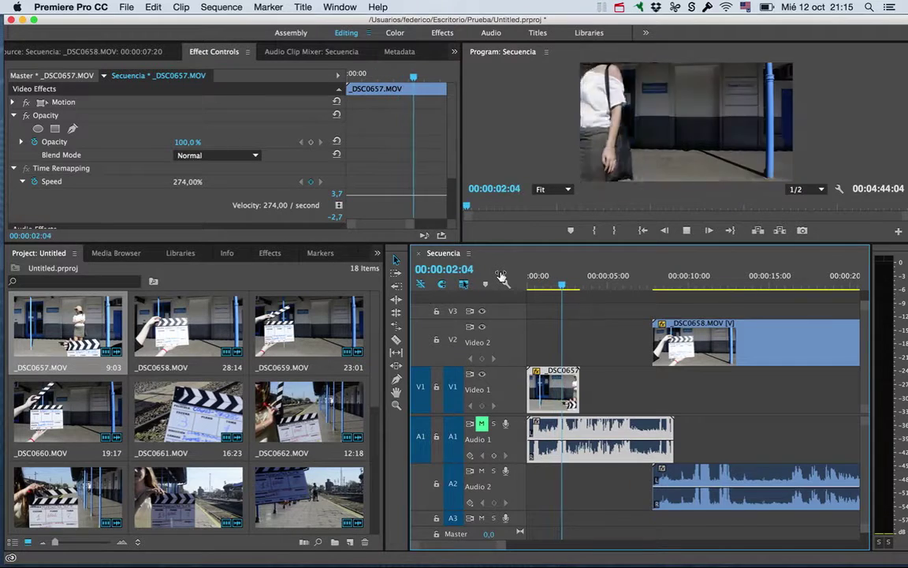
{"action": "key", "text": "space"}
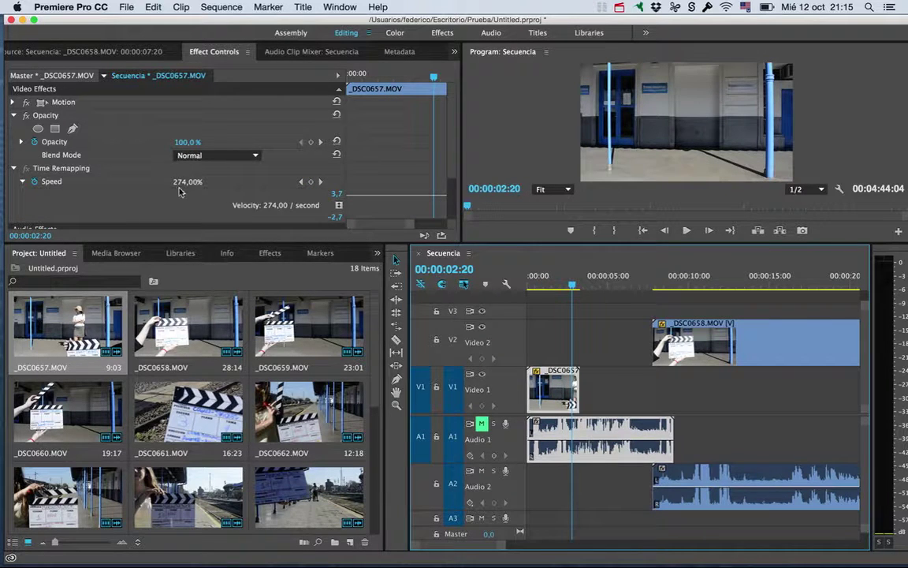
{"action": "left_click", "coordinate": [180, 191]}
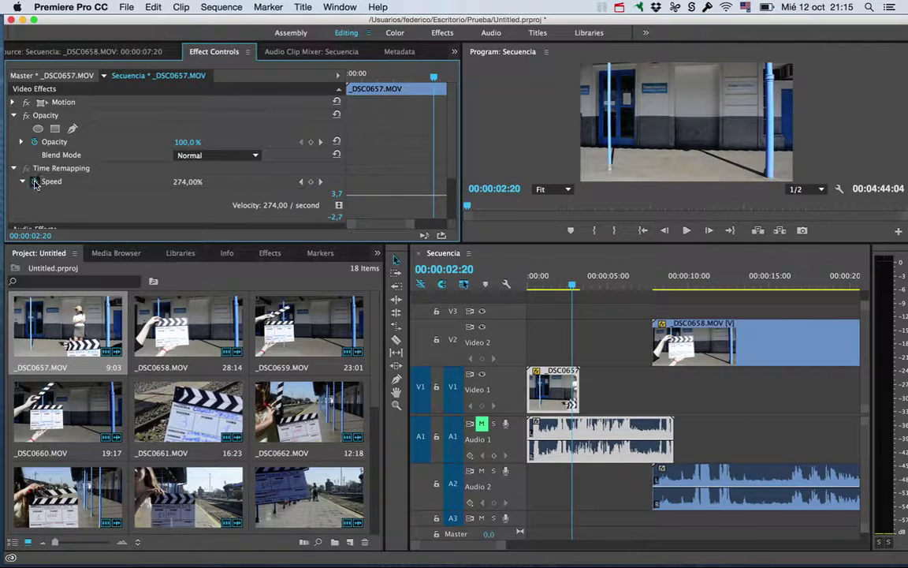
{"action": "left_click_drag", "start_coordinate": [395, 194], "coordinate": [394, 204]}
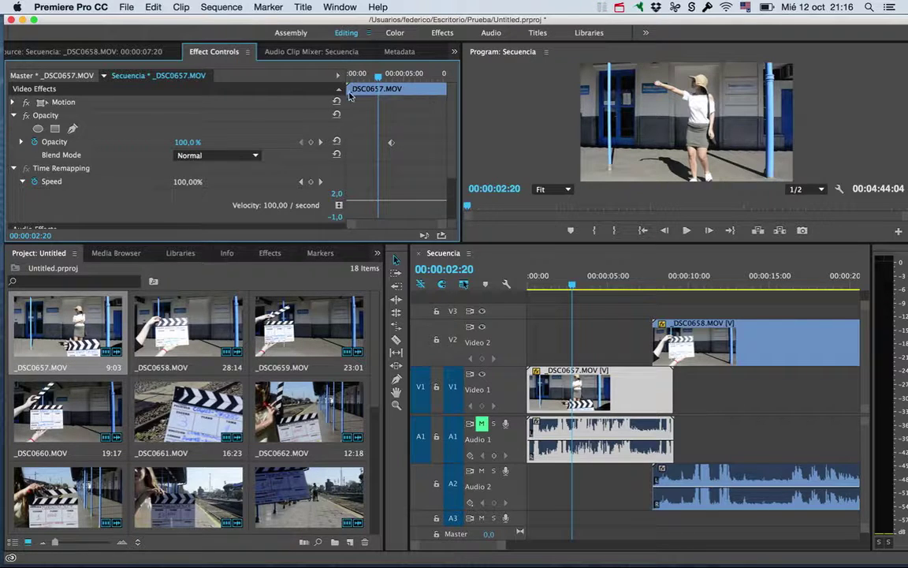
Widen the Effect Controls panels and move _DSC0658 on V2 to start at 00:00:04:11, overlapping V1
{"action": "left_click_drag", "start_coordinate": [342, 98], "coordinate": [208, 98]}
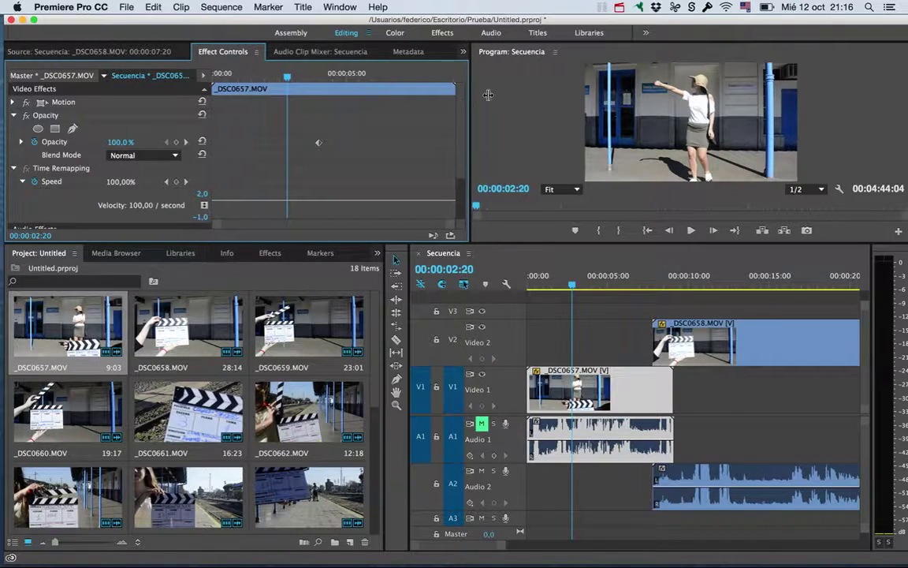
{"action": "left_click_drag", "start_coordinate": [465, 99], "coordinate": [604, 99]}
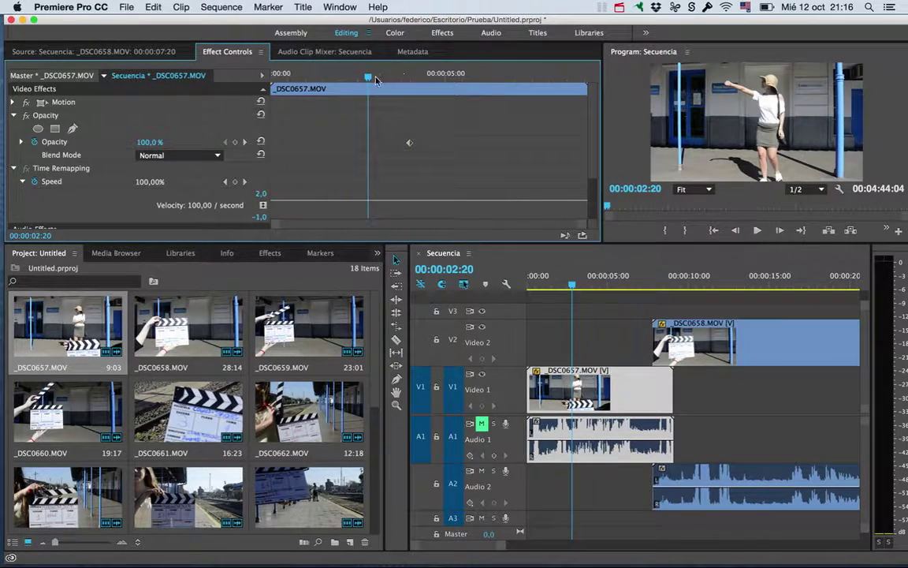
{"action": "left_click_drag", "start_coordinate": [337, 72], "coordinate": [272, 79]}
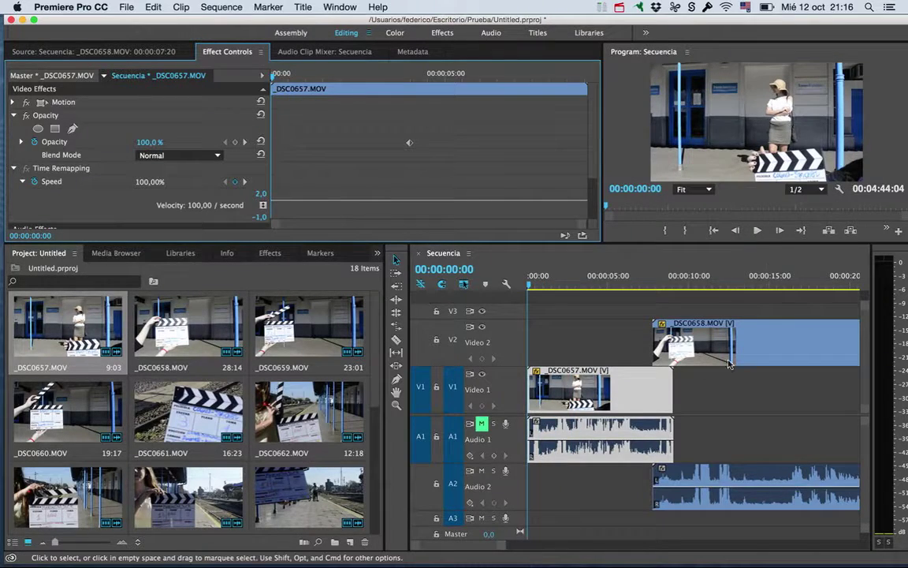
{"action": "left_click_drag", "start_coordinate": [725, 323], "coordinate": [671, 316]}
{"action": "left_click_drag", "start_coordinate": [595, 283], "coordinate": [599, 282]}
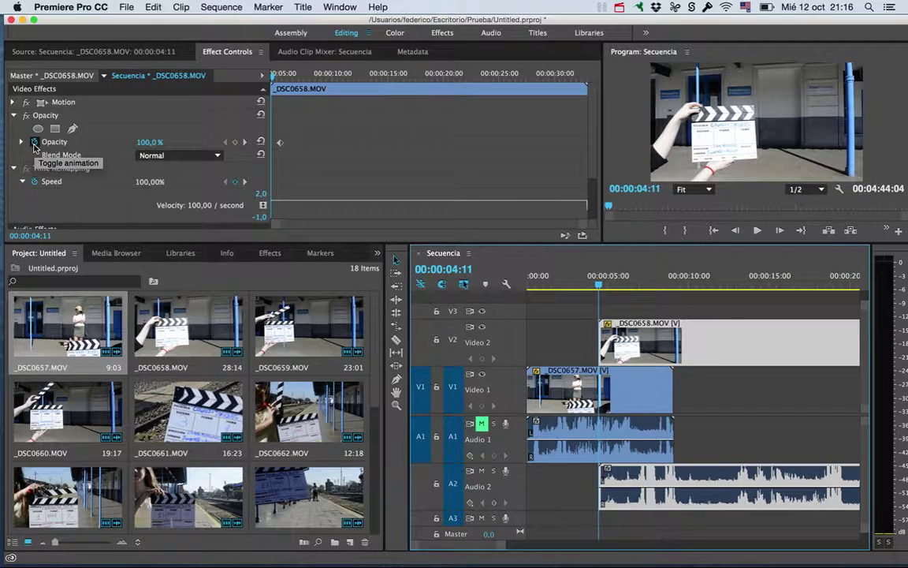
Clear the old Opacity keyframes and start Opacity animation at 00:00:04:11
{"action": "left_click", "coordinate": [33, 143]}
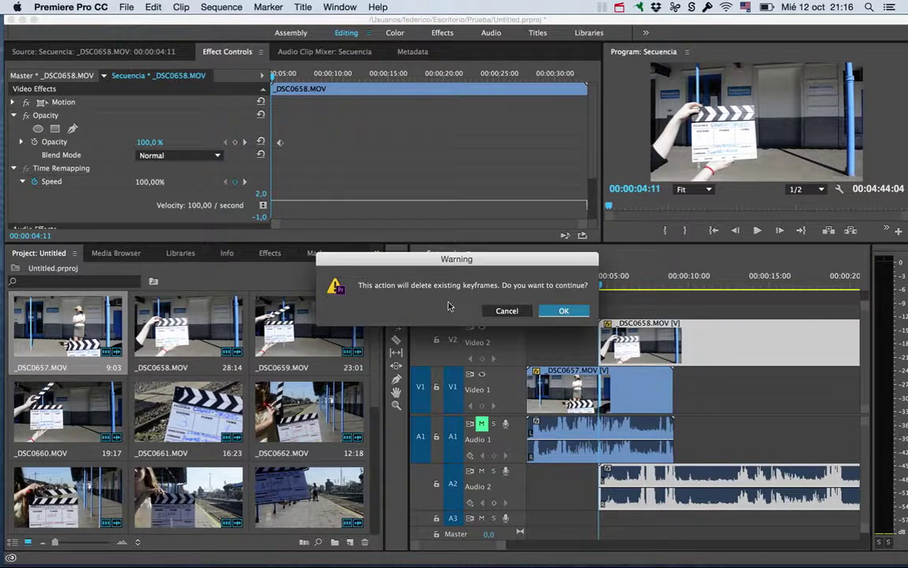
{"action": "left_click", "coordinate": [558, 313]}
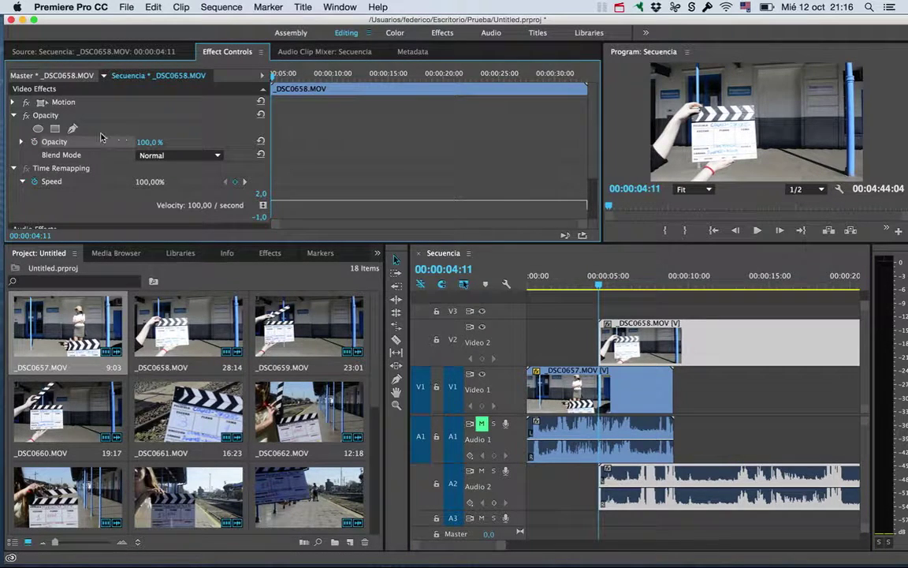
{"action": "left_click", "coordinate": [34, 143]}
Add a second Opacity keyframe at 00:00:08:09, then return to the clip start
{"action": "left_click_drag", "start_coordinate": [274, 76], "coordinate": [316, 75]}
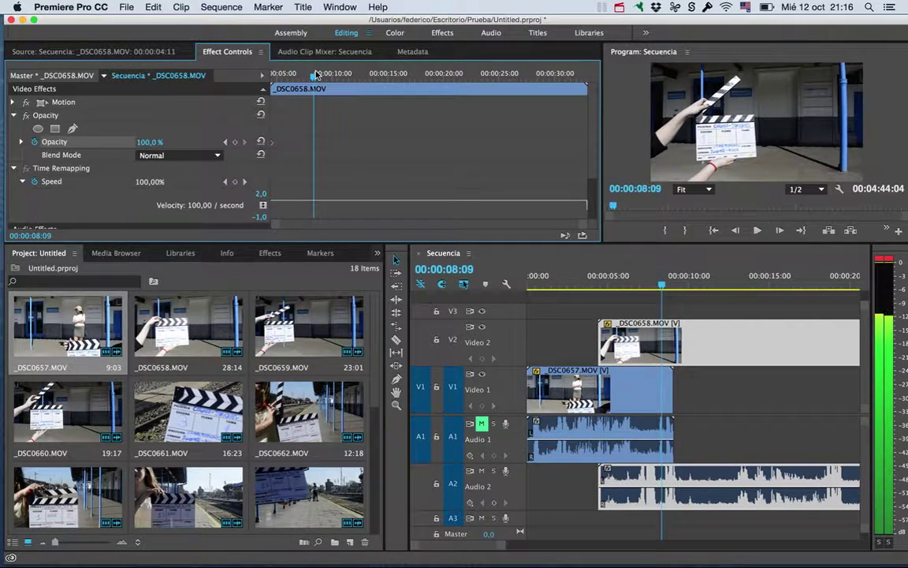
{"action": "left_click", "coordinate": [34, 141]}
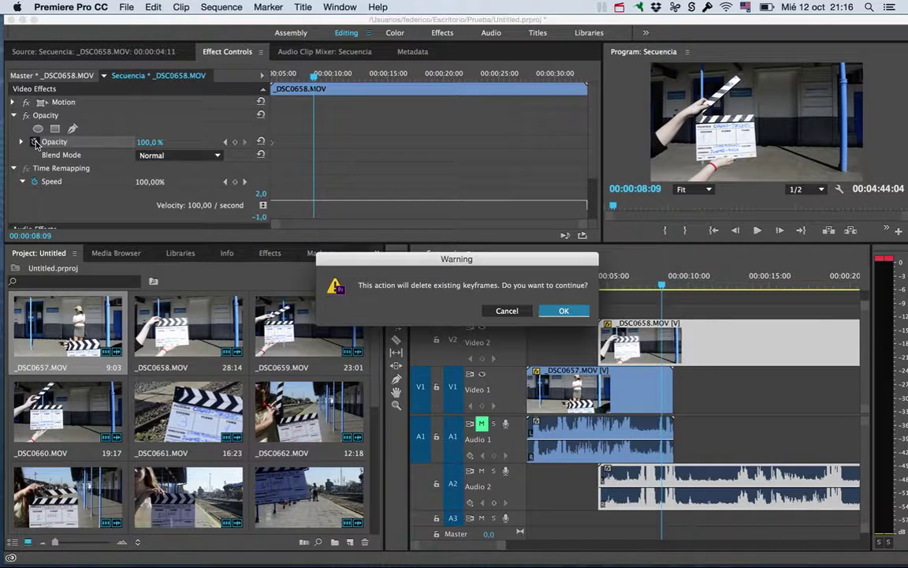
{"action": "left_click", "coordinate": [492, 308]}
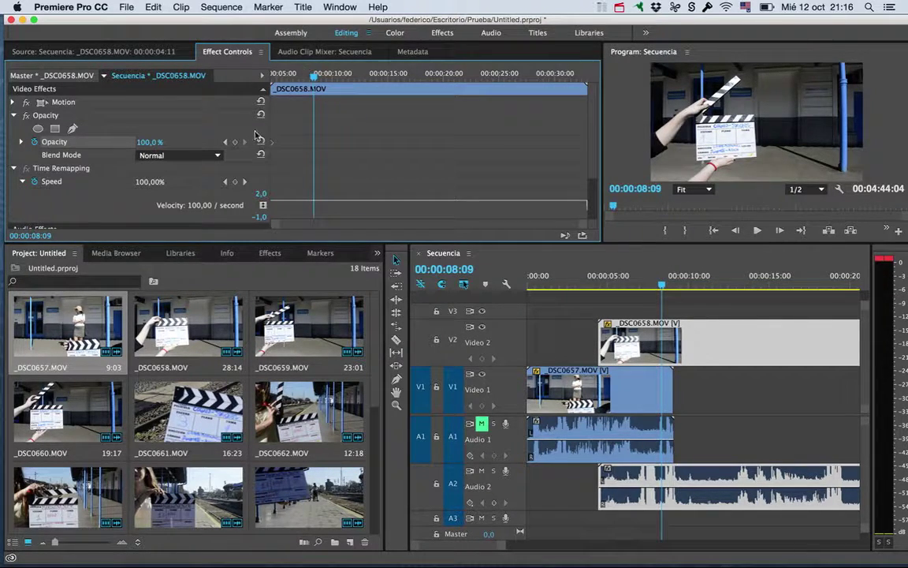
{"action": "left_click", "coordinate": [234, 142]}
{"action": "mouse_move", "coordinate": [312, 82]}
{"action": "left_mouse_down"}
{"action": "mouse_move", "coordinate": [265, 81]}
{"action": "mouse_move", "coordinate": [275, 130]}
{"action": "left_mouse_up"}
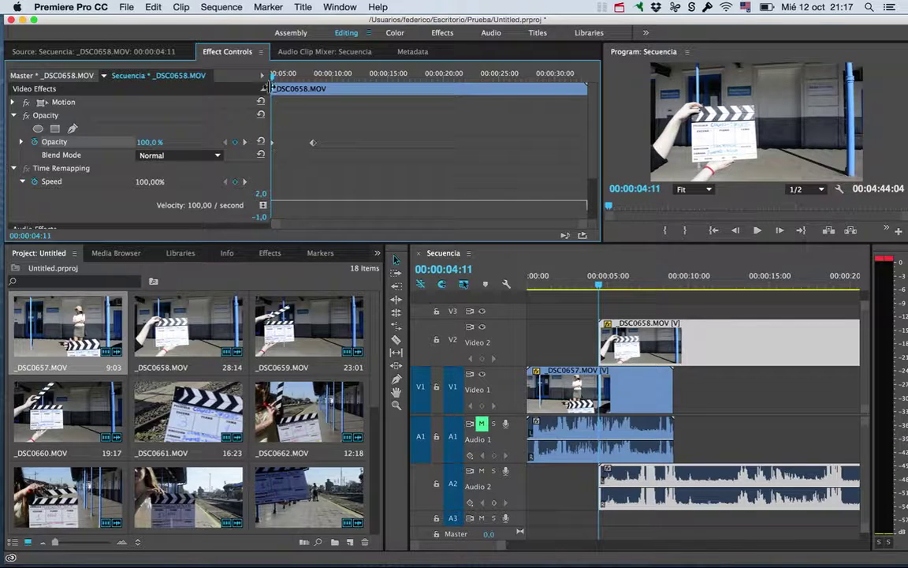
Set the first Opacity keyframe to fully transparent and preview the fade-in toward 8 seconds
{"action": "left_click_drag", "start_coordinate": [270, 85], "coordinate": [315, 81]}
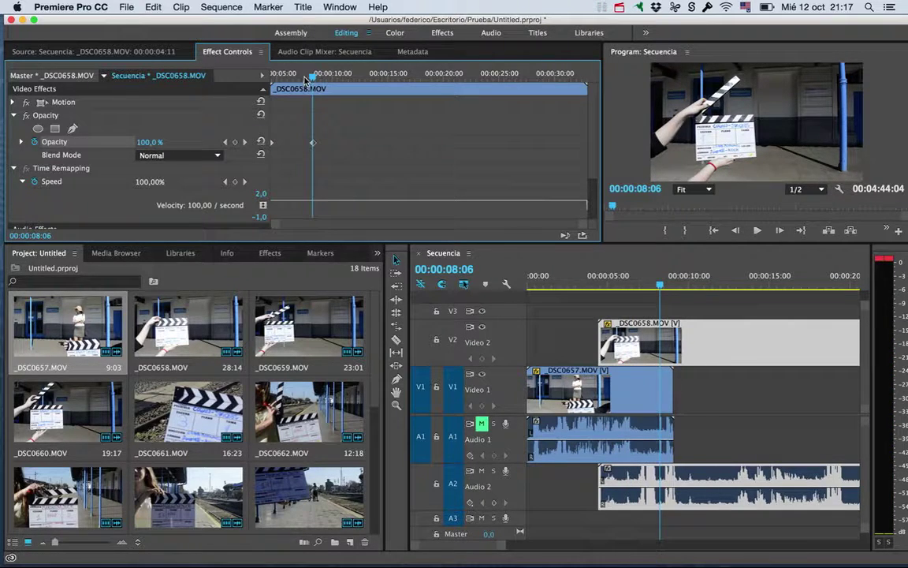
{"action": "left_click_drag", "start_coordinate": [306, 81], "coordinate": [273, 81]}
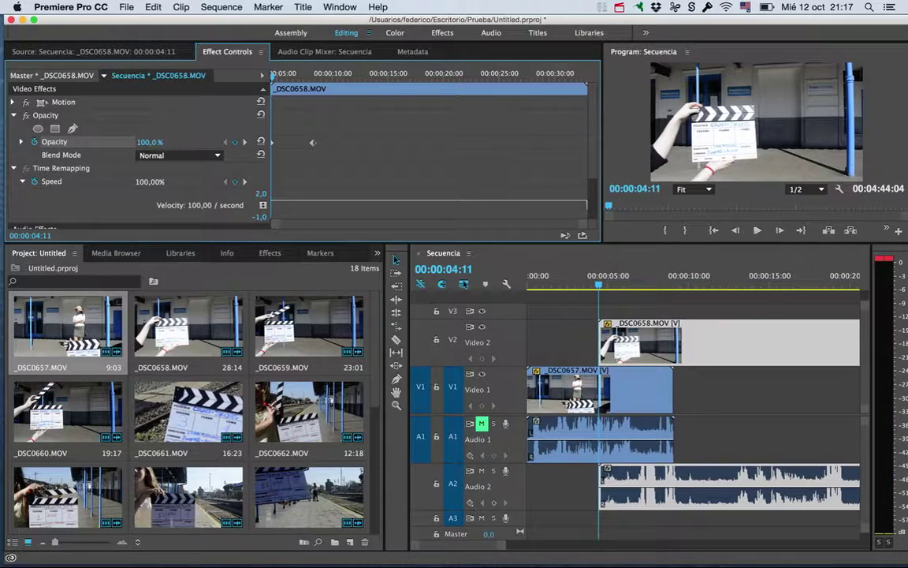
{"action": "left_click_drag", "start_coordinate": [142, 142], "coordinate": [125, 142]}
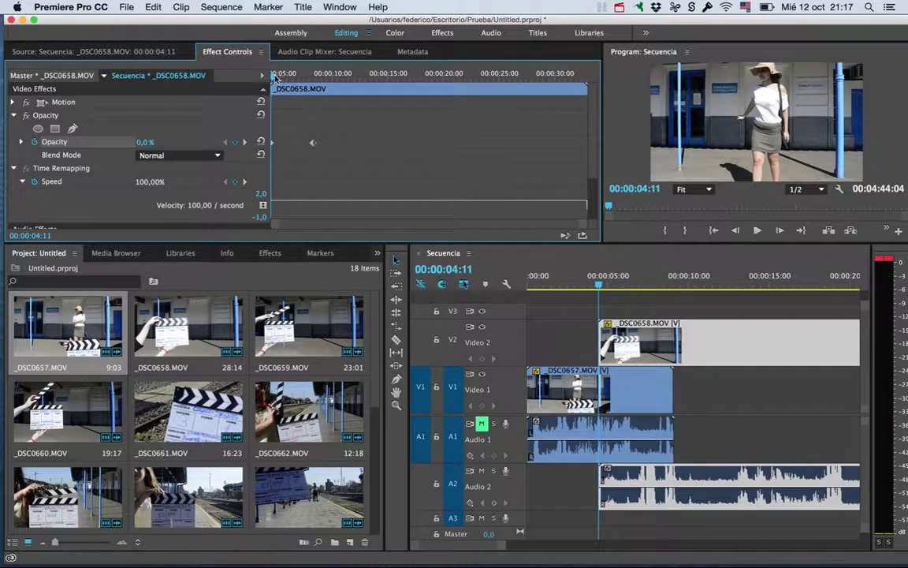
{"action": "mouse_move", "coordinate": [275, 77]}
{"action": "left_mouse_down"}
{"action": "mouse_move", "coordinate": [312, 75]}
{"action": "mouse_move", "coordinate": [272, 76]}
{"action": "left_mouse_up"}
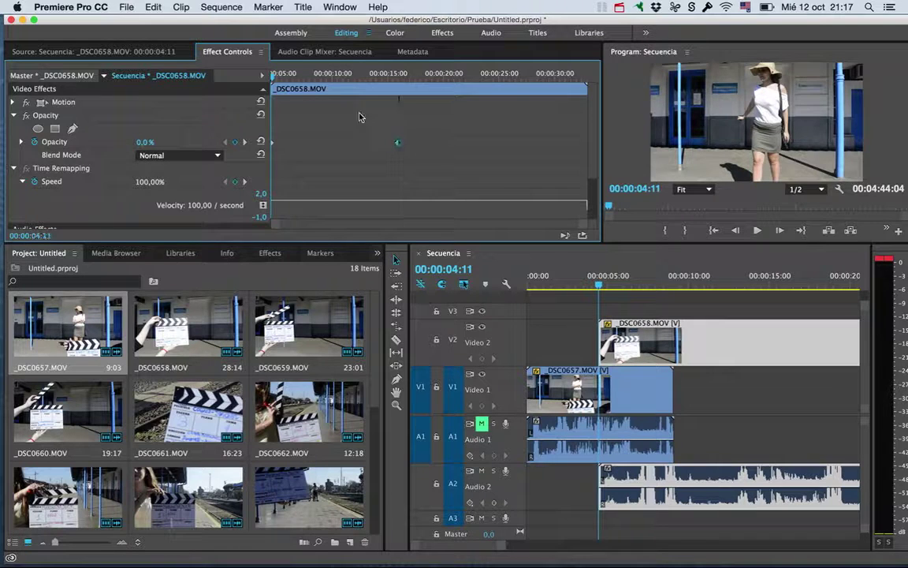
{"action": "mouse_move", "coordinate": [288, 76]}
{"action": "left_mouse_down"}
{"action": "mouse_move", "coordinate": [419, 79]}
{"action": "mouse_move", "coordinate": [331, 75]}
{"action": "left_mouse_up"}
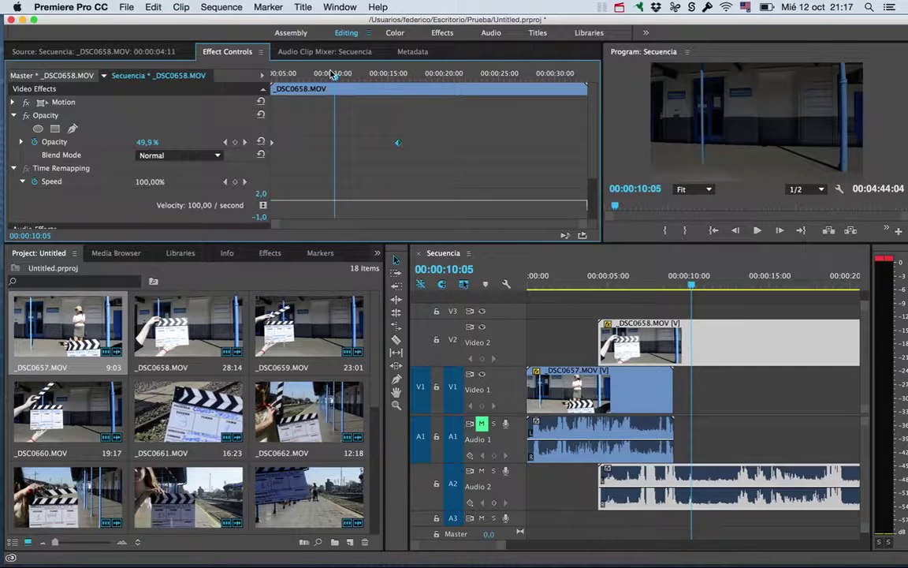
{"action": "mouse_move", "coordinate": [389, 79]}
{"action": "left_mouse_down"}
{"action": "mouse_move", "coordinate": [344, 74]}
{"action": "mouse_move", "coordinate": [256, 93]}
{"action": "left_mouse_up"}
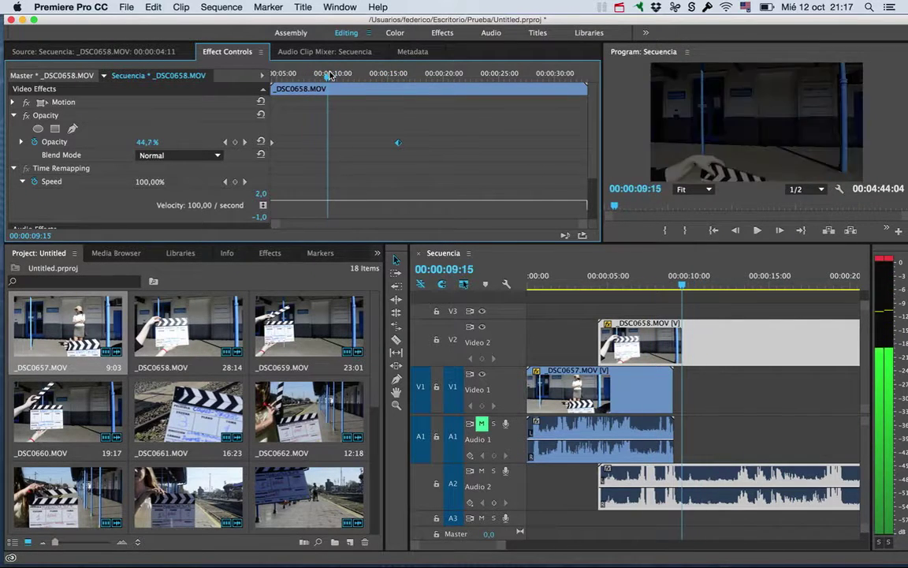
Delete the Opacity keyframes and set Opacity back to 100%
{"action": "left_click", "coordinate": [33, 142]}
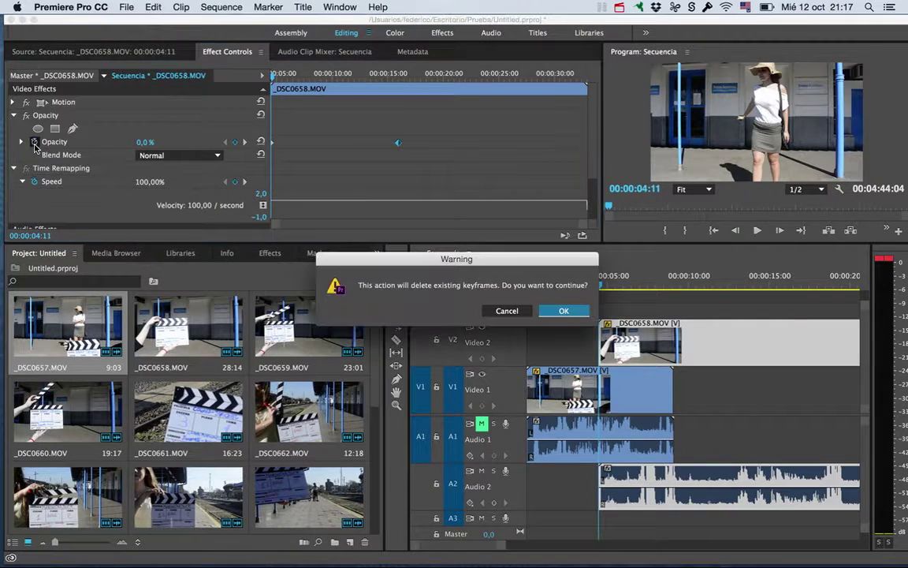
{"action": "left_click", "coordinate": [564, 310]}
{"action": "left_click", "coordinate": [144, 143]}
{"action": "type", "text": "1"}
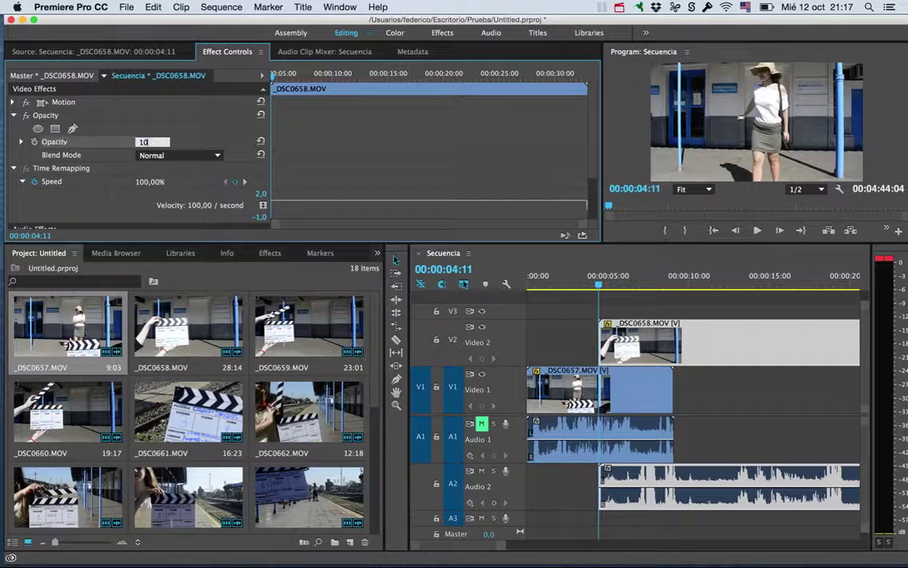
{"action": "type", "text": "0"}
{"action": "key", "text": "Return"}
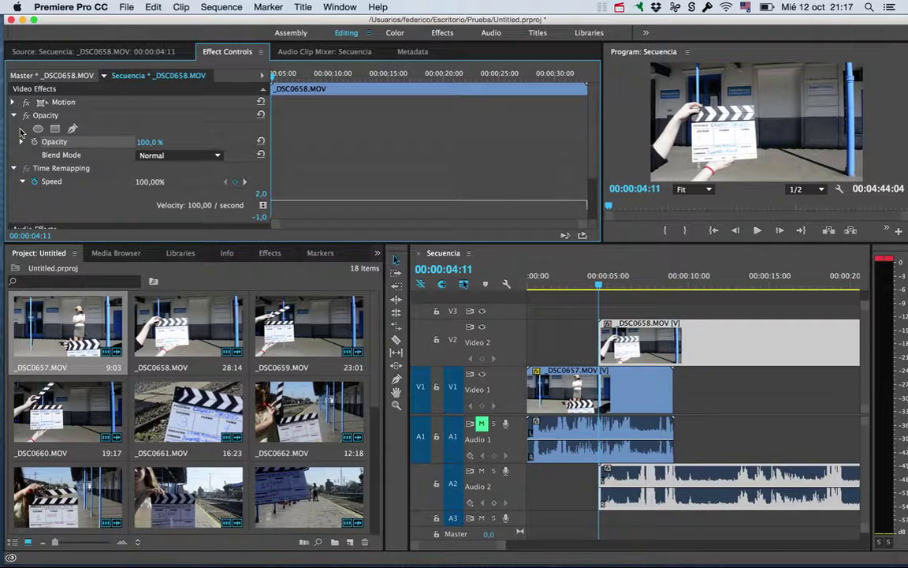
Animate Scale from the clip start to 58 at 00:00:09:10 and preview it
{"action": "left_click", "coordinate": [16, 102]}
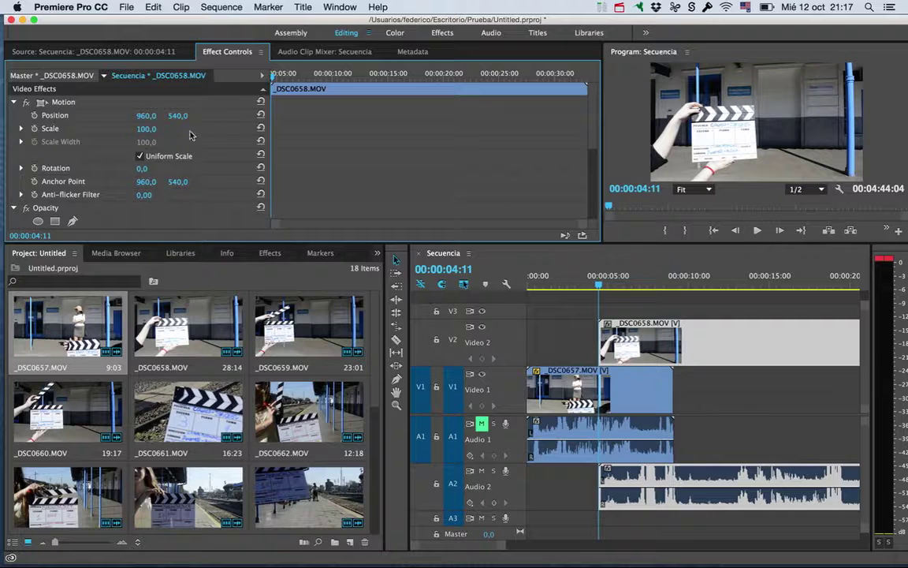
{"action": "left_click", "coordinate": [34, 129]}
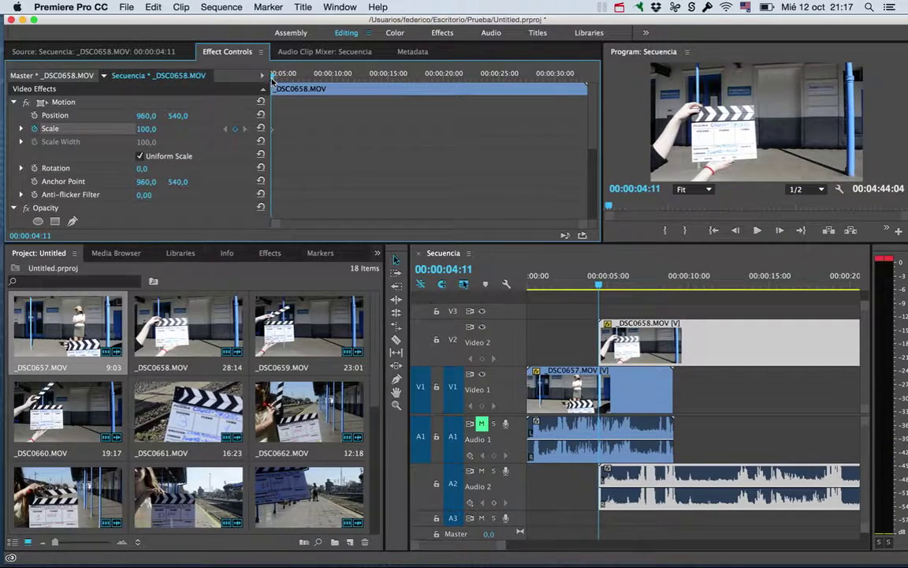
{"action": "left_click_drag", "start_coordinate": [272, 76], "coordinate": [325, 74]}
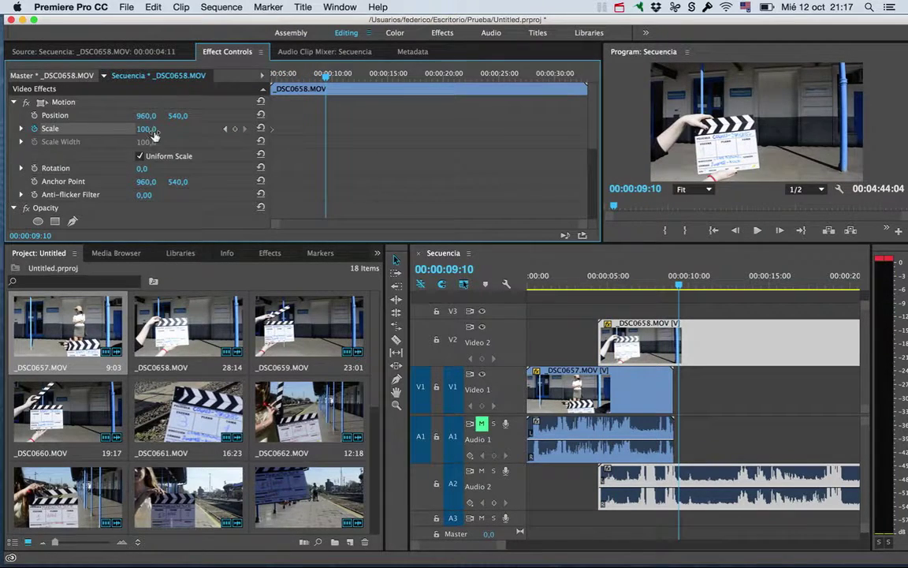
{"action": "left_click_drag", "start_coordinate": [146, 128], "coordinate": [114, 128]}
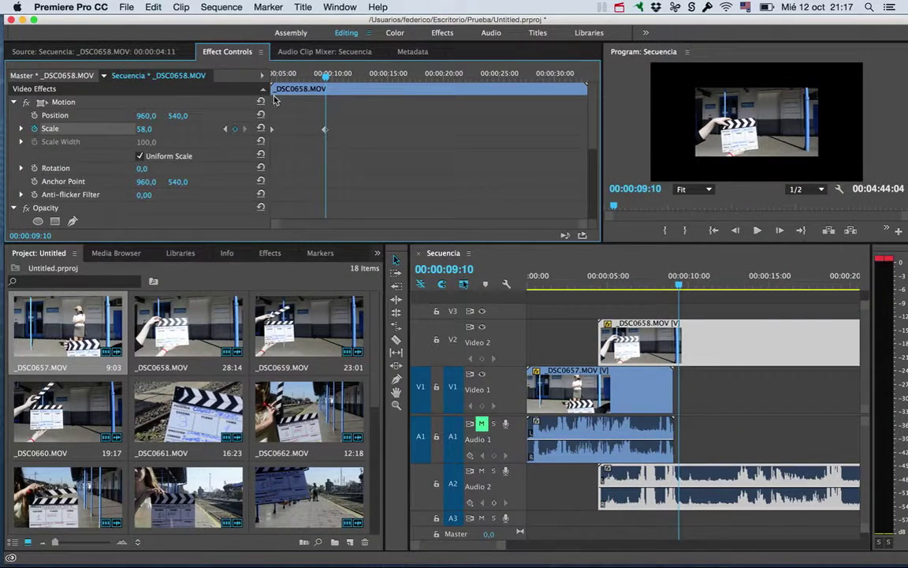
{"action": "key", "text": "Up"}
{"action": "key", "text": "space"}
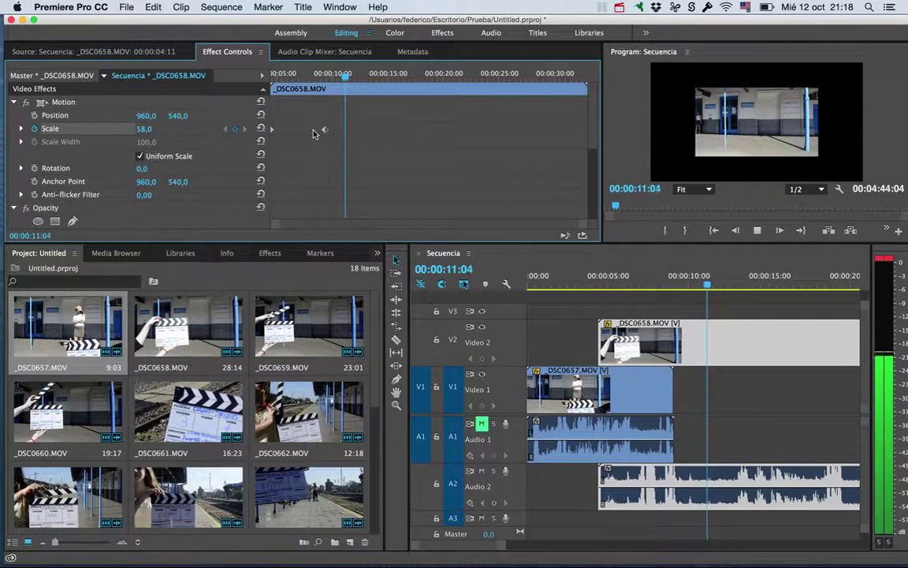
{"action": "key", "text": "space"}
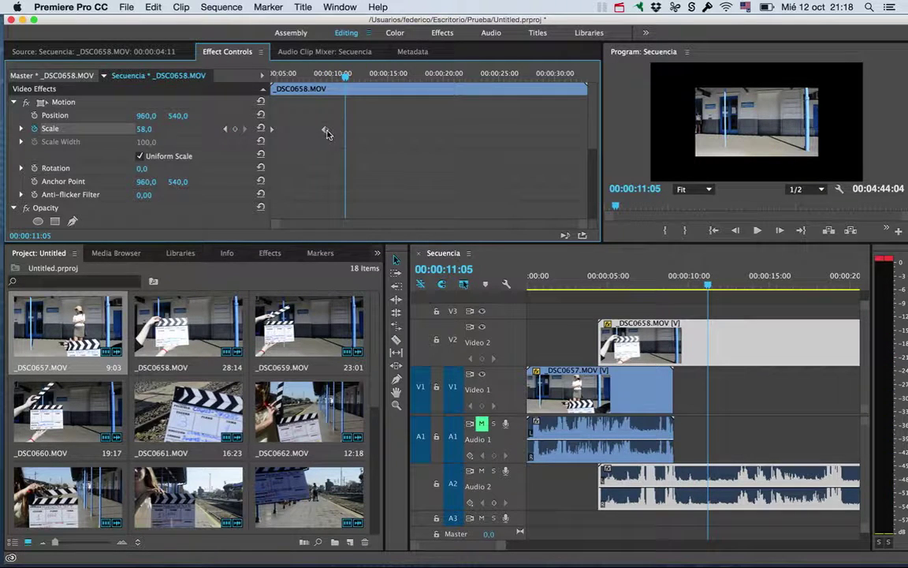
Add a Scale keyframe at 00:00:11:05 zooming to 320, preview, then set 41.4
{"action": "left_click", "coordinate": [234, 128]}
{"action": "left_click_drag", "start_coordinate": [143, 129], "coordinate": [316, 128]}
{"action": "left_click_drag", "start_coordinate": [146, 129], "coordinate": [102, 128]}
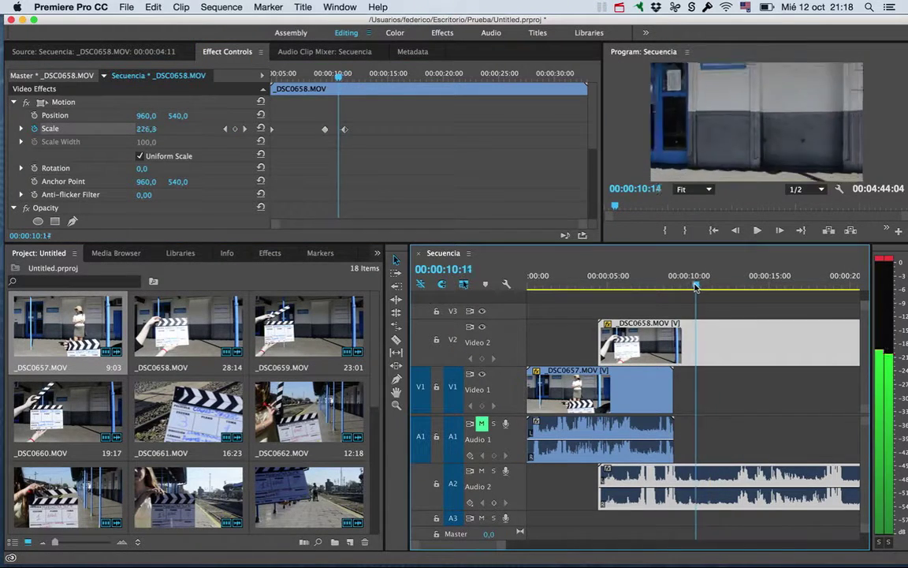
{"action": "left_click_drag", "start_coordinate": [710, 289], "coordinate": [673, 289]}
{"action": "key", "text": "space"}
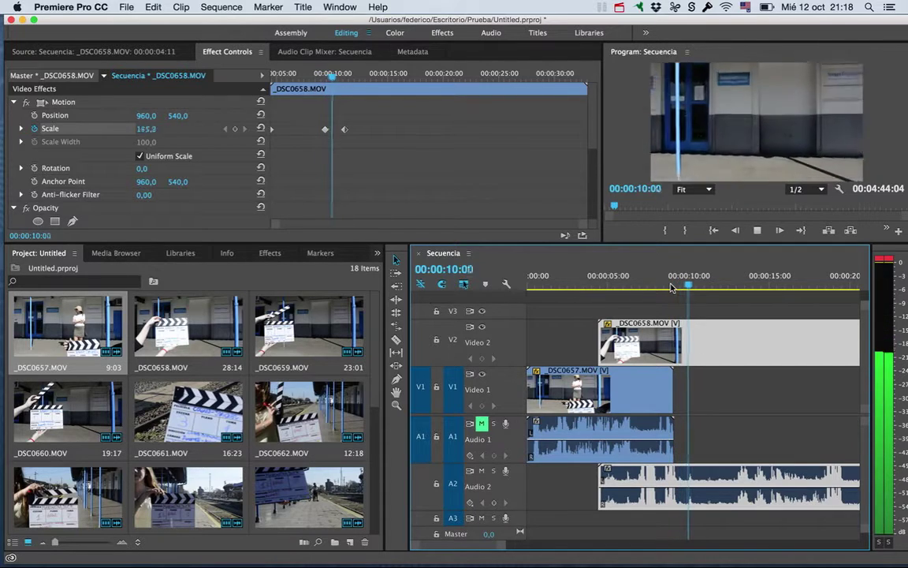
{"action": "key", "text": "space"}
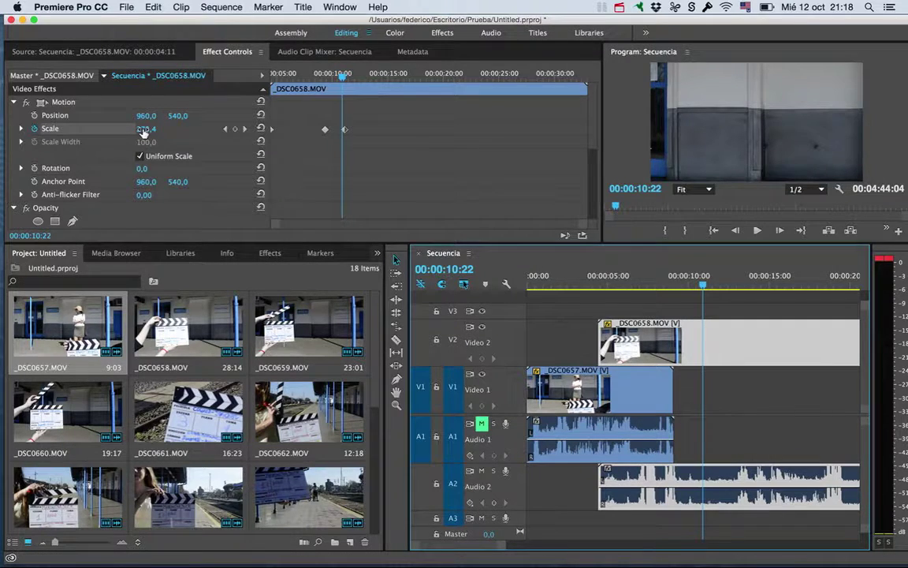
{"action": "left_click_drag", "start_coordinate": [142, 133], "coordinate": [47, 132]}
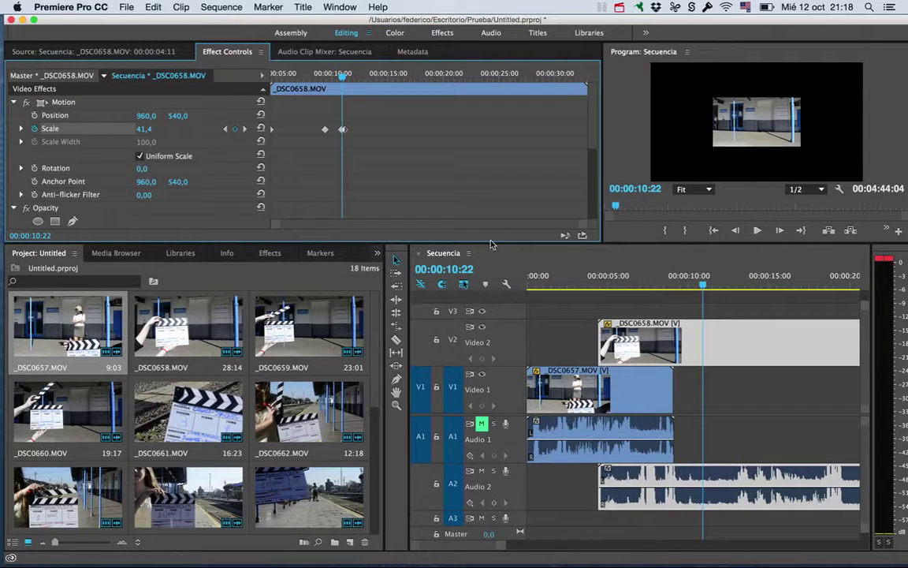
{"action": "mouse_move", "coordinate": [704, 285]}
{"action": "left_mouse_down"}
{"action": "mouse_move", "coordinate": [678, 289]}
{"action": "mouse_move", "coordinate": [706, 283]}
{"action": "left_mouse_up"}
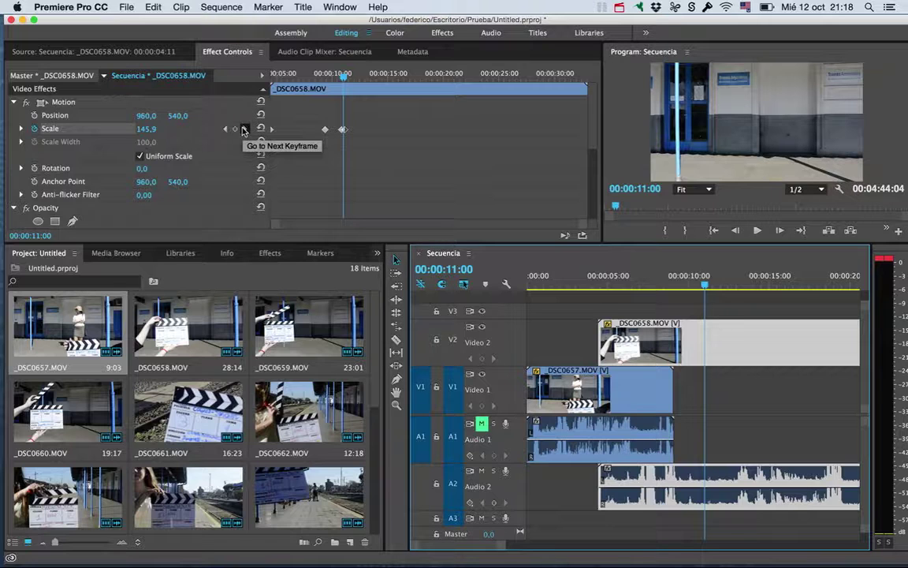
Step between the neighbouring Scale keyframes to review each value
{"action": "left_click", "coordinate": [327, 130]}
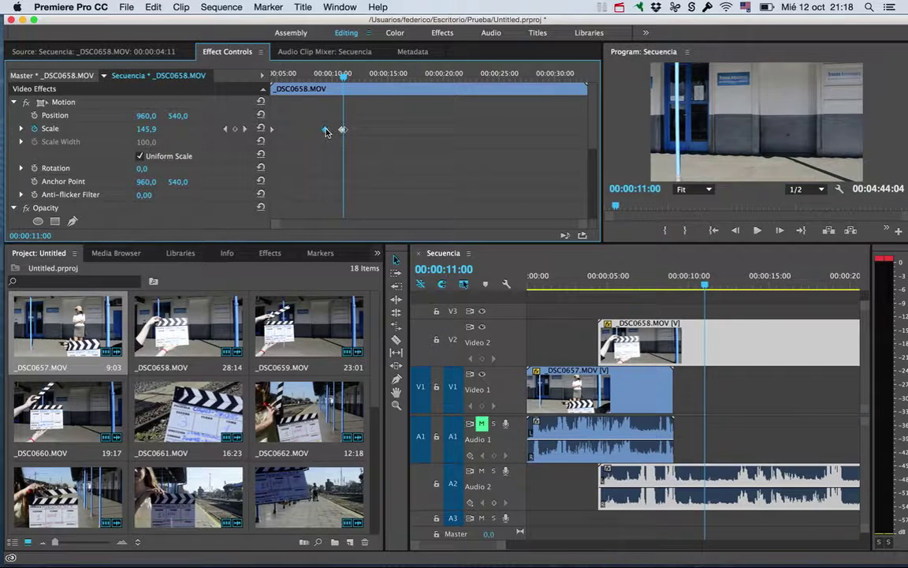
{"action": "left_click", "coordinate": [326, 76]}
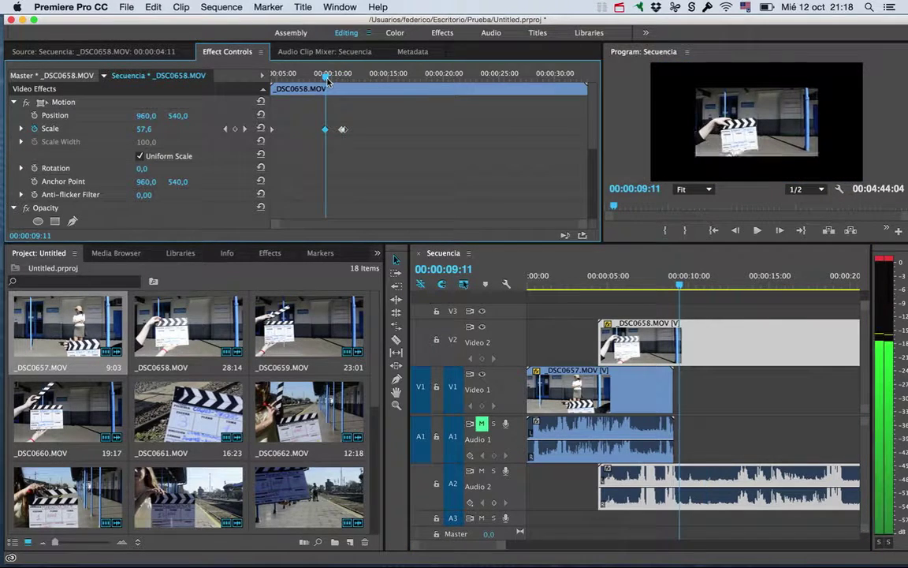
{"action": "left_click", "coordinate": [243, 129]}
{"action": "left_click", "coordinate": [225, 130]}
{"action": "left_click", "coordinate": [225, 131]}
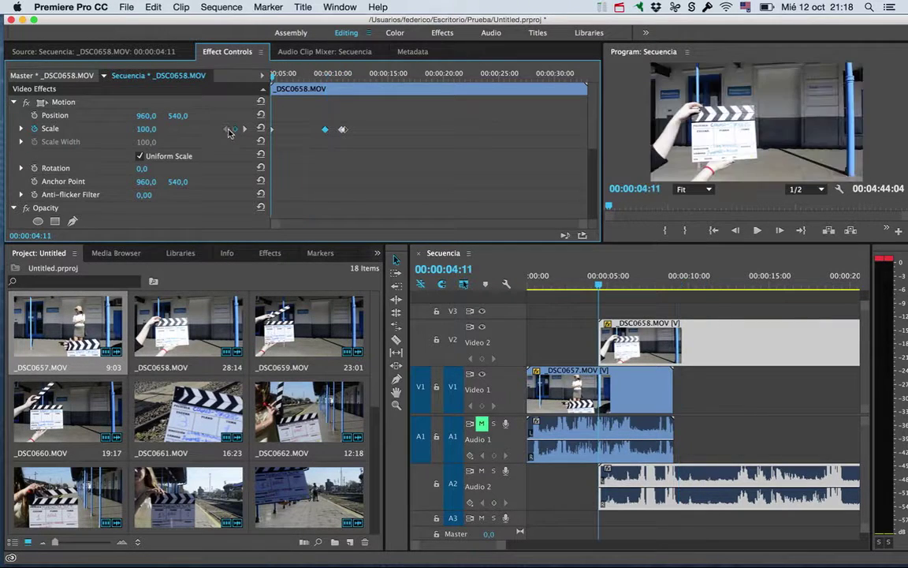
{"action": "left_click", "coordinate": [243, 129]}
{"action": "left_click", "coordinate": [243, 130]}
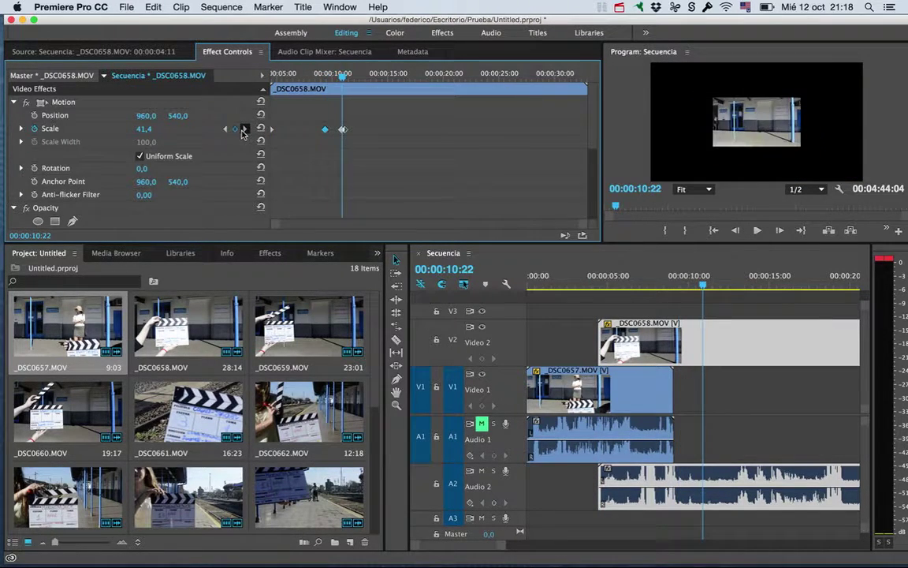
{"action": "left_click", "coordinate": [321, 130]}
Select the later Scale keyframes and delete them
{"action": "left_click_drag", "start_coordinate": [373, 75], "coordinate": [344, 81]}
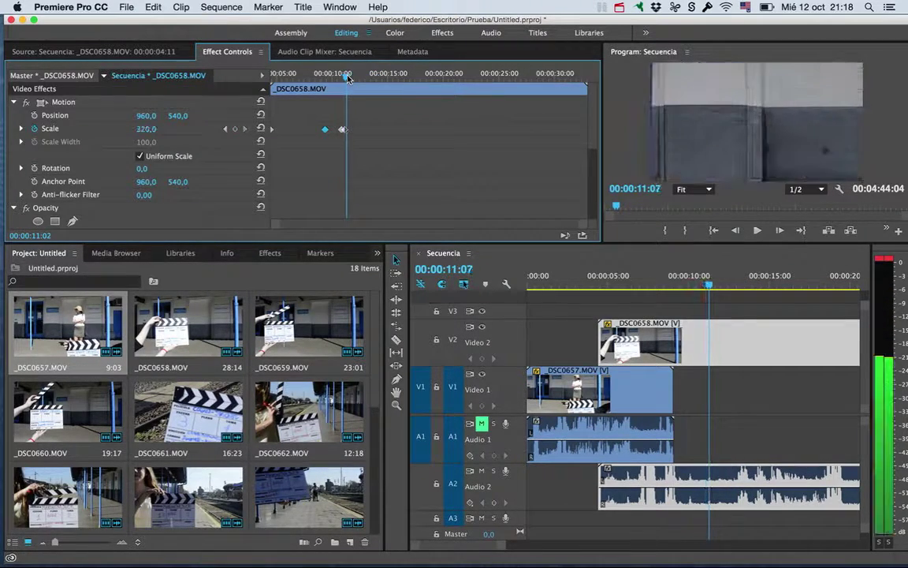
{"action": "left_click", "coordinate": [224, 128]}
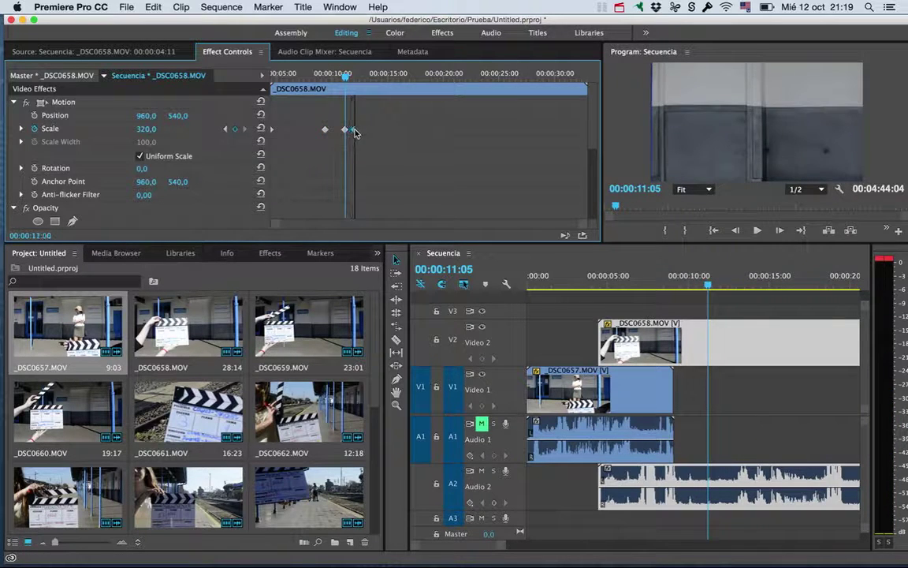
{"action": "left_click", "coordinate": [284, 75]}
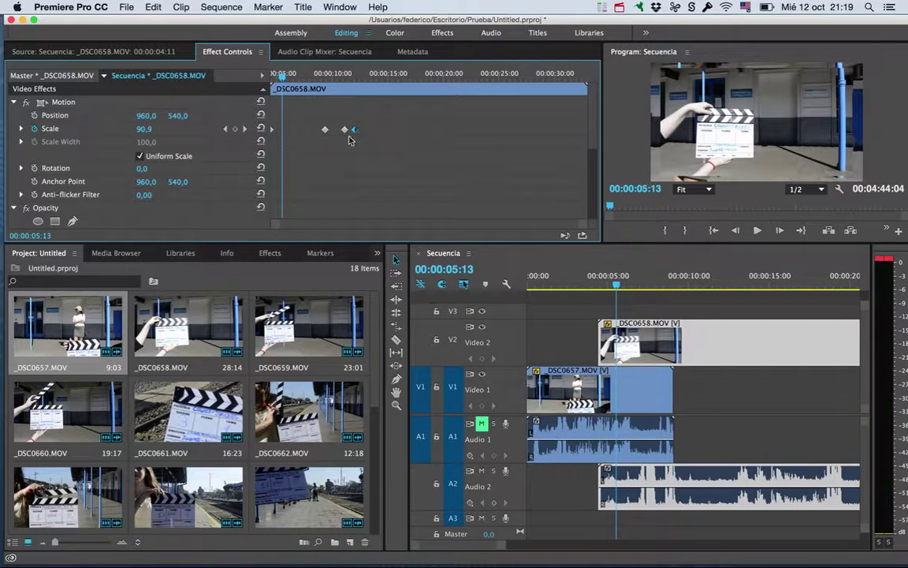
{"action": "left_click_drag", "start_coordinate": [332, 126], "coordinate": [282, 103]}
{"action": "key", "text": "Delete"}
Keyframe Position from 00:00:04:11 to 00:00:09:24, sliding the clip right to 1998
{"action": "left_click_drag", "start_coordinate": [282, 75], "coordinate": [273, 75]}
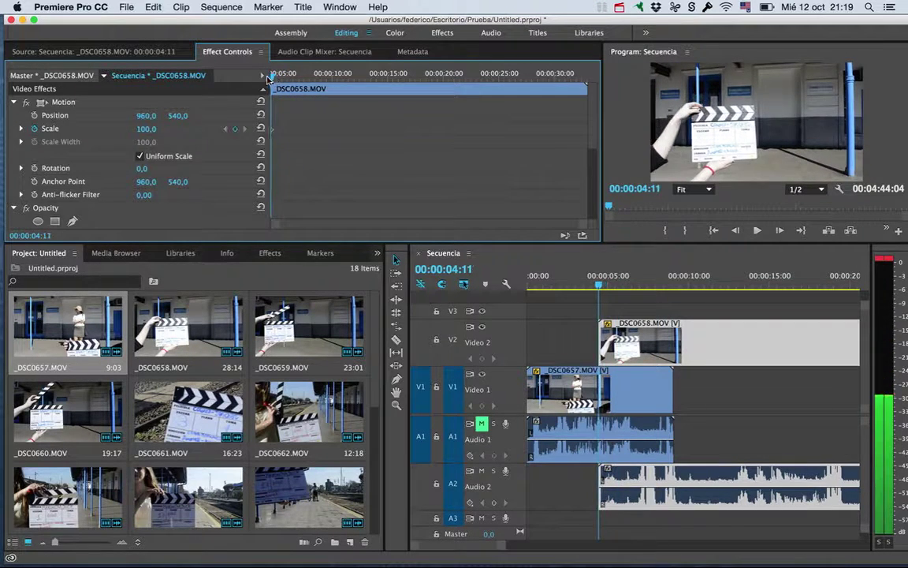
{"action": "left_click", "coordinate": [34, 115]}
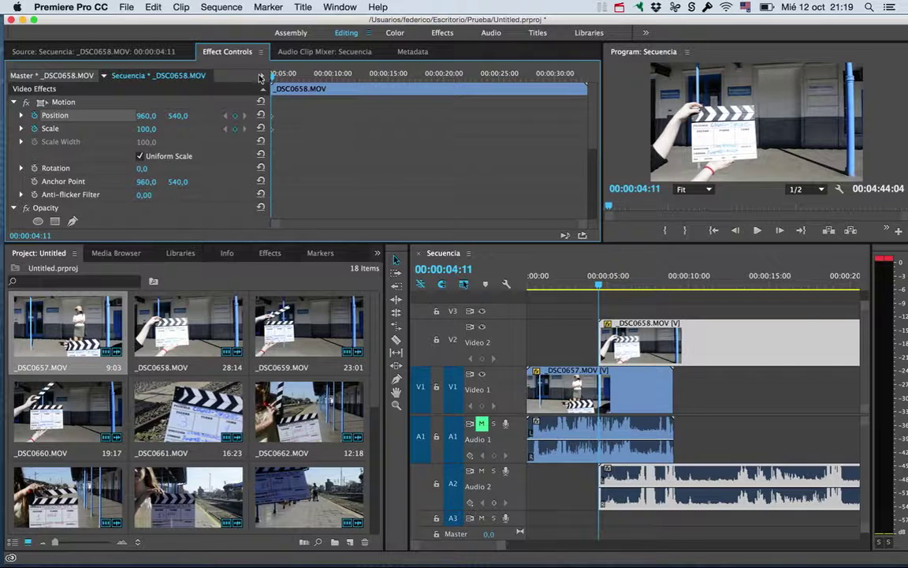
{"action": "left_click_drag", "start_coordinate": [274, 75], "coordinate": [332, 75]}
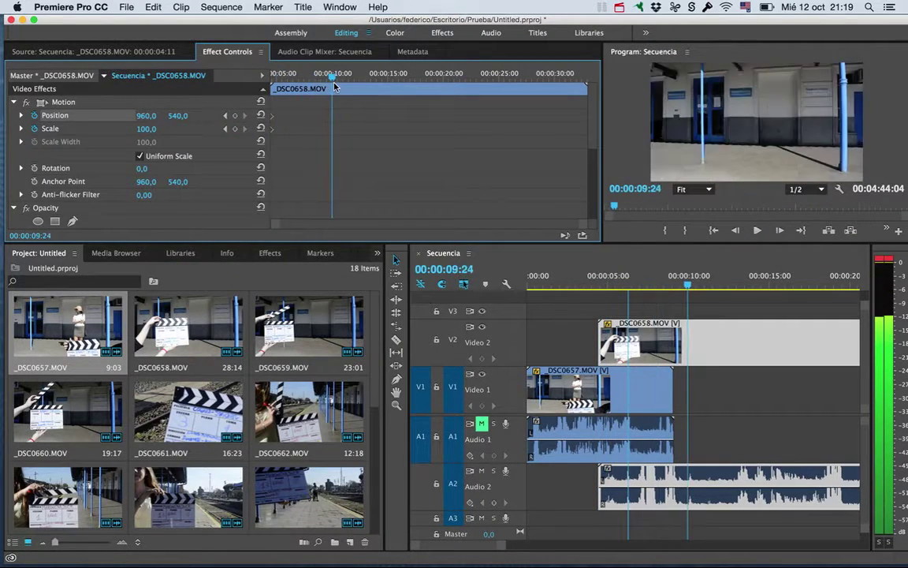
{"action": "left_click_drag", "start_coordinate": [146, 115], "coordinate": [205, 115]}
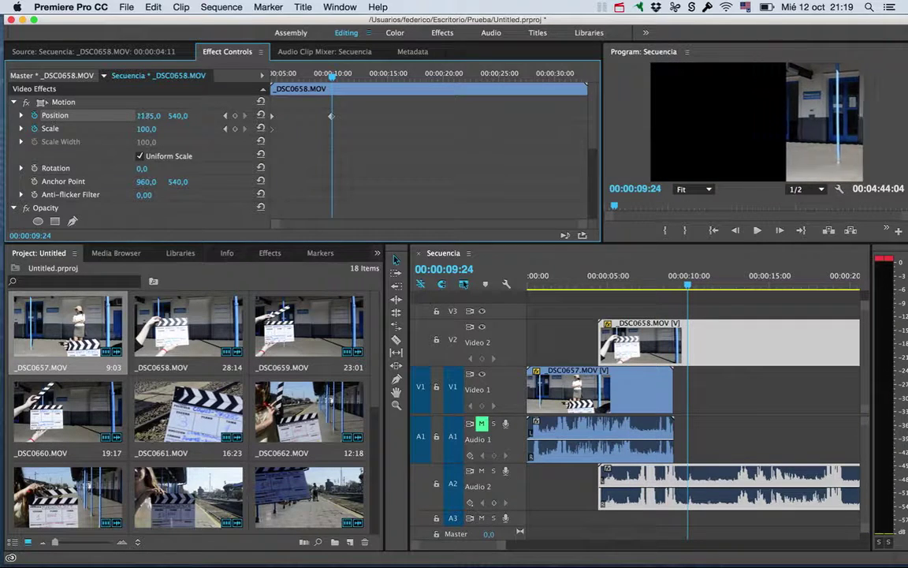
{"action": "left_click_drag", "start_coordinate": [205, 115], "coordinate": [183, 115]}
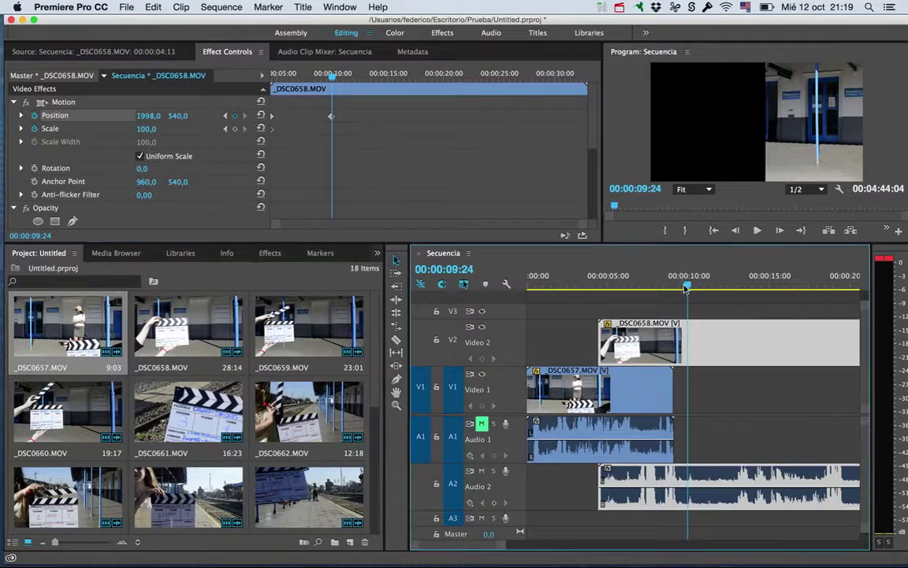
Try moving _DSC0658 after the Video 1 clip, then undo the move
{"action": "left_click", "coordinate": [518, 288]}
{"action": "left_click_drag", "start_coordinate": [718, 356], "coordinate": [794, 357]}
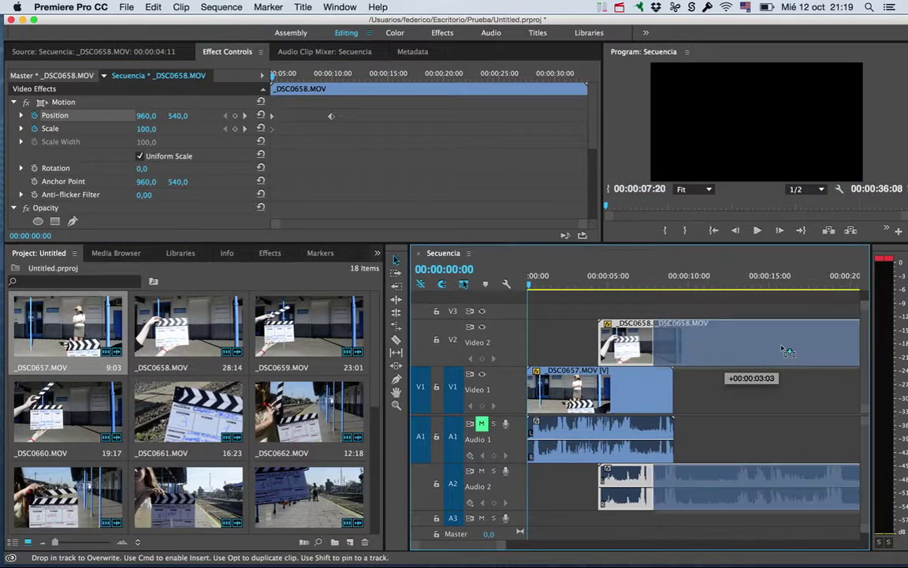
{"action": "left_click_drag", "start_coordinate": [649, 285], "coordinate": [843, 288]}
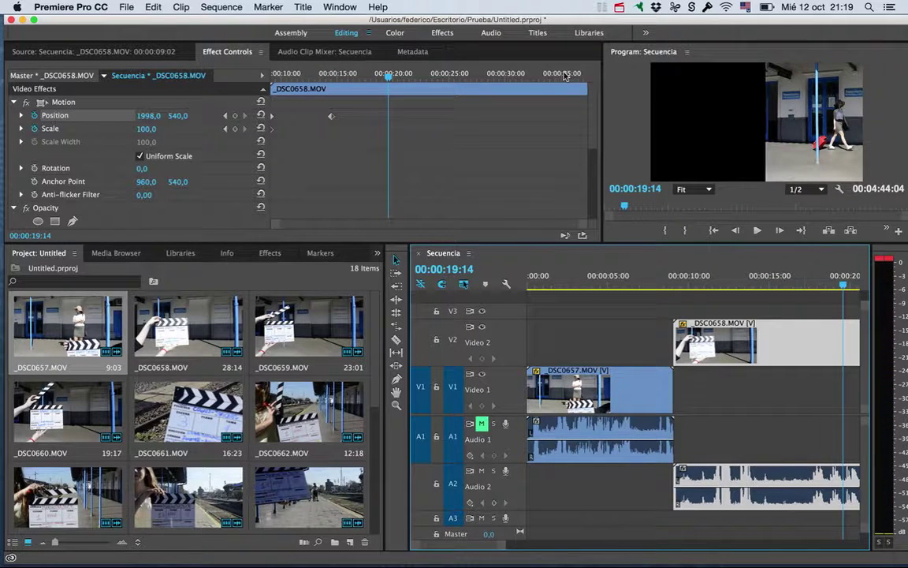
{"action": "mouse_move", "coordinate": [843, 286]}
{"action": "left_mouse_down"}
{"action": "mouse_move", "coordinate": [637, 284]}
{"action": "mouse_move", "coordinate": [786, 283]}
{"action": "mouse_move", "coordinate": [630, 269]}
{"action": "left_mouse_up"}
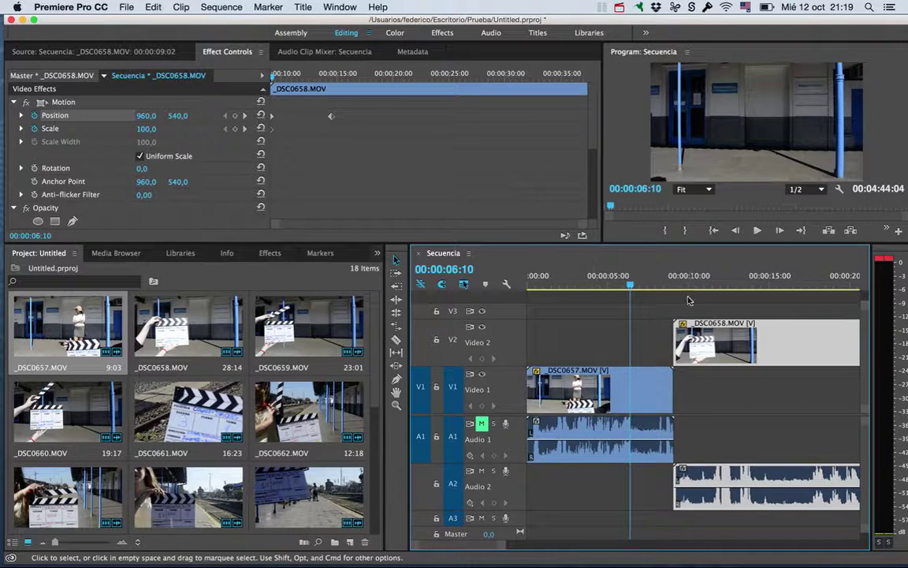
{"action": "key", "text": "super+z"}
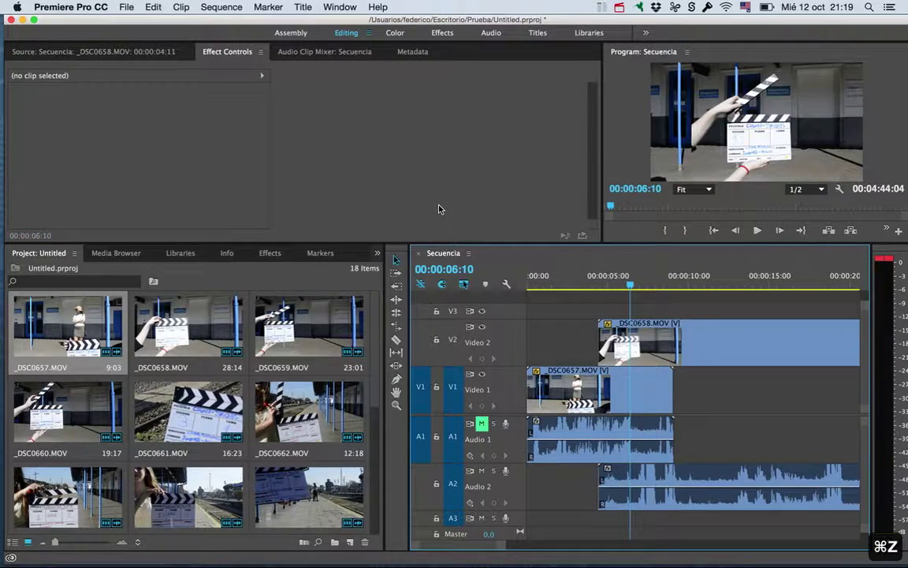
Preview the slide on _DSC0658, then delete its Position keyframes
{"action": "double_click", "coordinate": [723, 337]}
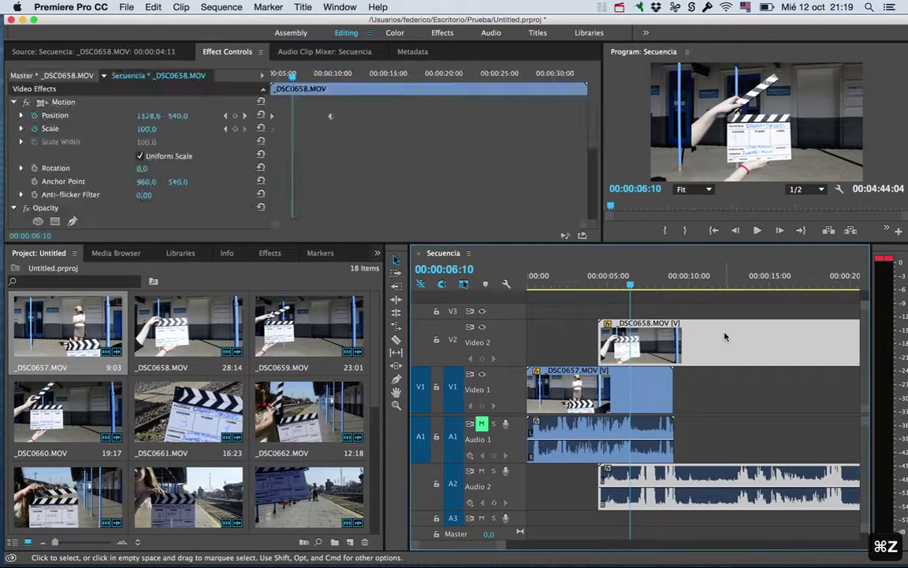
{"action": "left_click", "coordinate": [235, 52]}
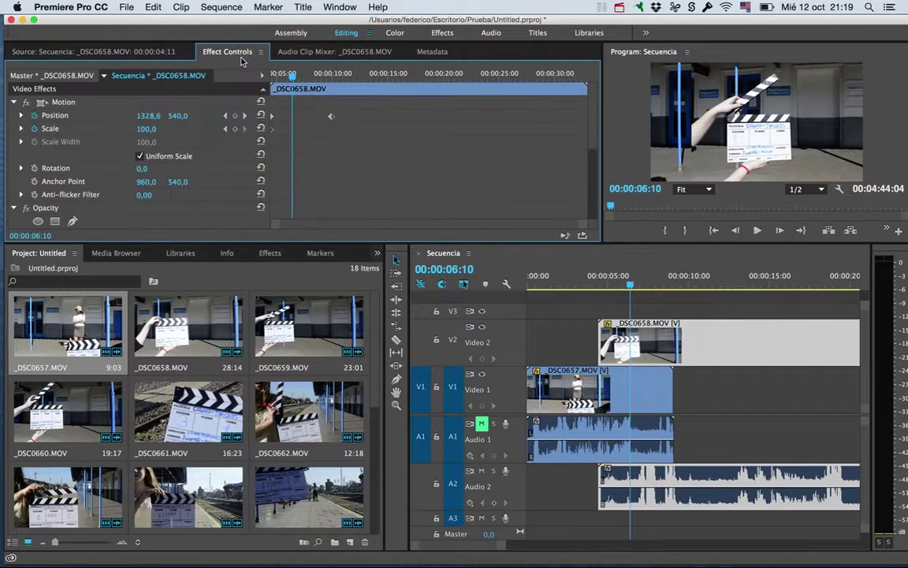
{"action": "mouse_move", "coordinate": [289, 82]}
{"action": "left_mouse_down"}
{"action": "mouse_move", "coordinate": [334, 87]}
{"action": "mouse_move", "coordinate": [347, 99]}
{"action": "mouse_move", "coordinate": [307, 79]}
{"action": "mouse_move", "coordinate": [324, 63]}
{"action": "left_mouse_up"}
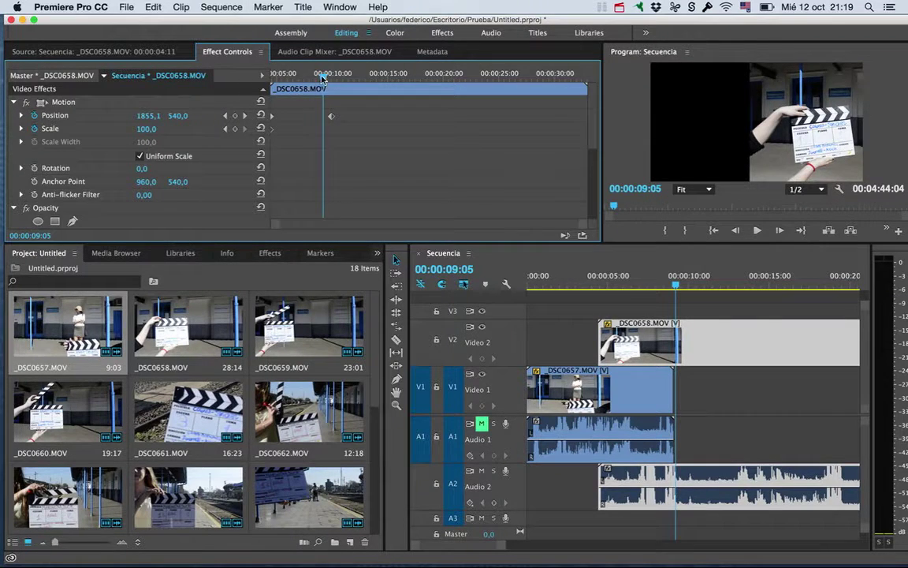
{"action": "left_click_drag", "start_coordinate": [321, 77], "coordinate": [272, 76]}
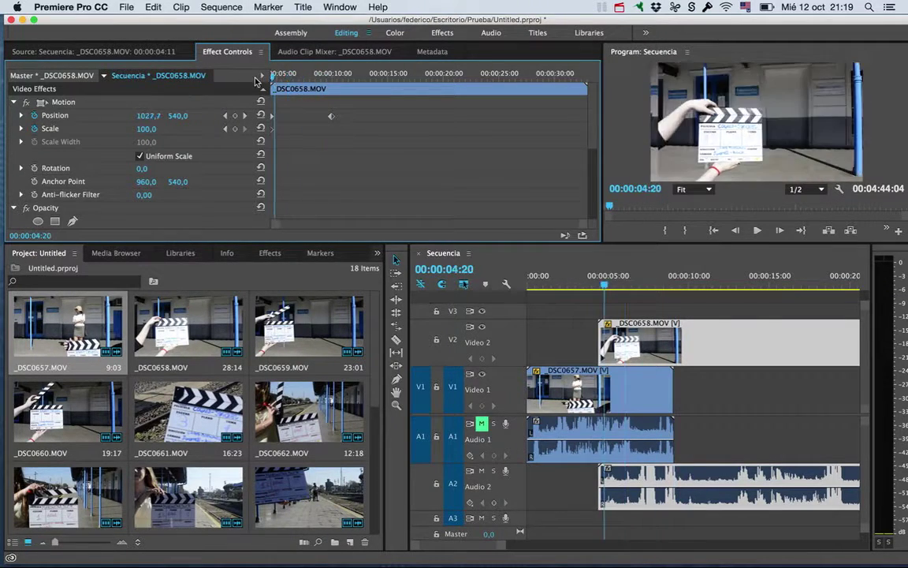
{"action": "left_click", "coordinate": [34, 116]}
{"action": "left_click", "coordinate": [439, 216]}
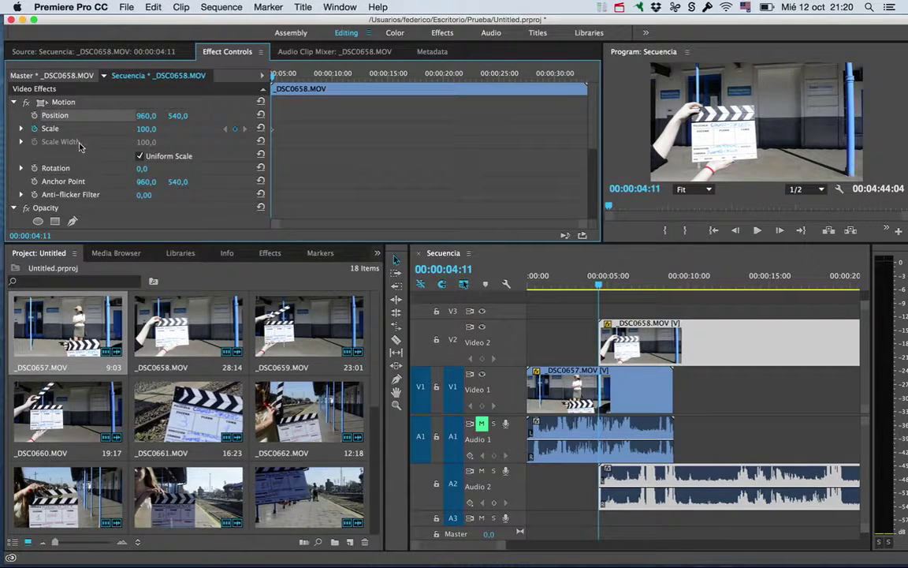
Bring up the Effects library and move the playhead back to 00:00:03:04
{"action": "scroll", "coordinate": [84, 159], "scroll_direction": "down", "scroll_amount": 5}
{"action": "scroll", "coordinate": [84, 158], "scroll_direction": "down", "scroll_amount": 2}
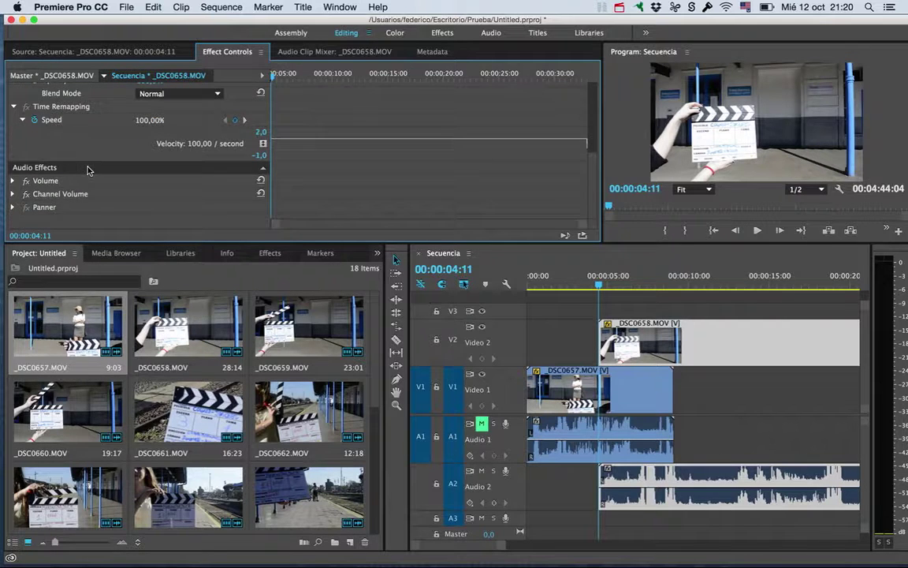
{"action": "scroll", "coordinate": [81, 153], "scroll_direction": "up", "scroll_amount": 2}
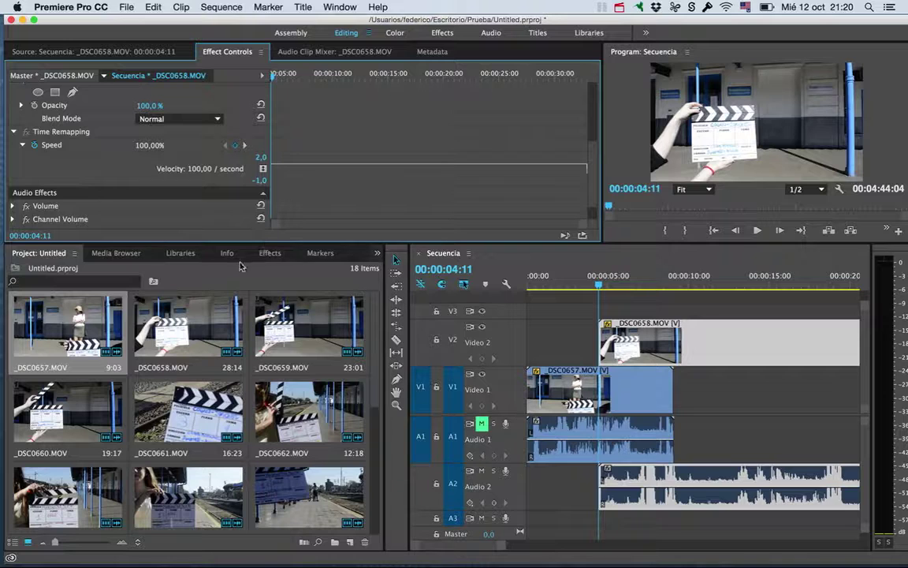
{"action": "left_click", "coordinate": [276, 252]}
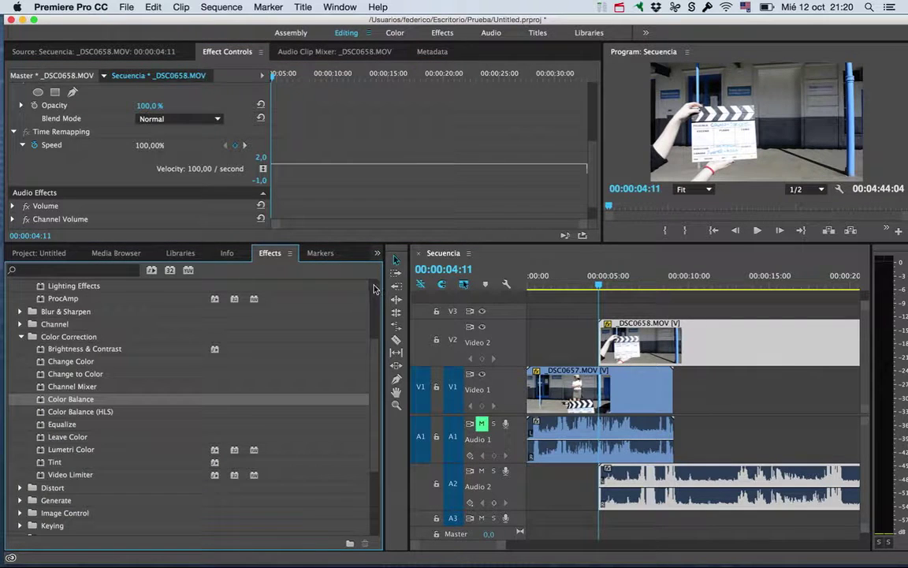
{"action": "left_click", "coordinate": [496, 301]}
{"action": "key", "text": "j"}
{"action": "key", "text": "k"}
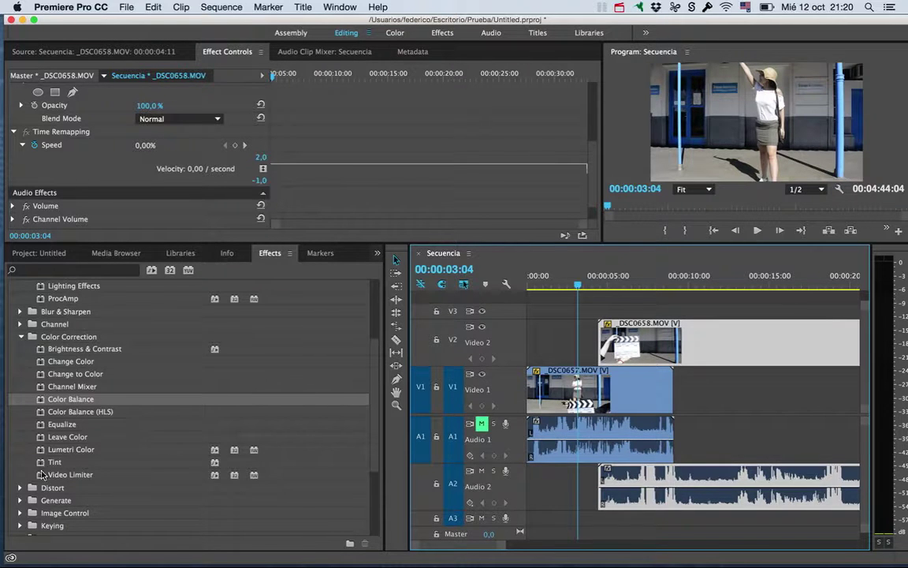
Expand the Distort and Generate effect groups and browse their effects
{"action": "scroll", "coordinate": [42, 474], "scroll_direction": "up", "scroll_amount": 3}
{"action": "scroll", "coordinate": [23, 410], "scroll_direction": "down", "scroll_amount": 8}
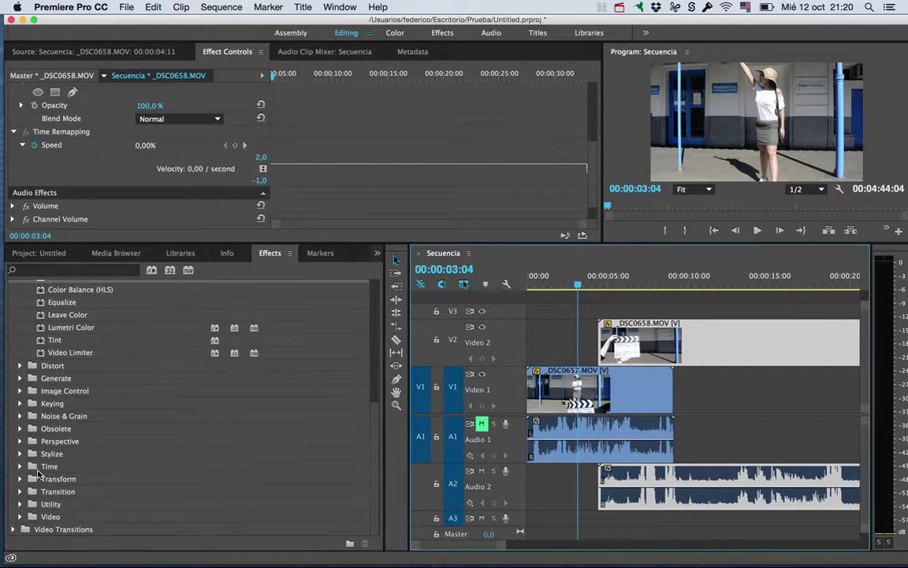
{"action": "left_click", "coordinate": [23, 365]}
{"action": "scroll", "coordinate": [51, 352], "scroll_direction": "down", "scroll_amount": 2}
{"action": "scroll", "coordinate": [73, 359], "scroll_direction": "down", "scroll_amount": 1}
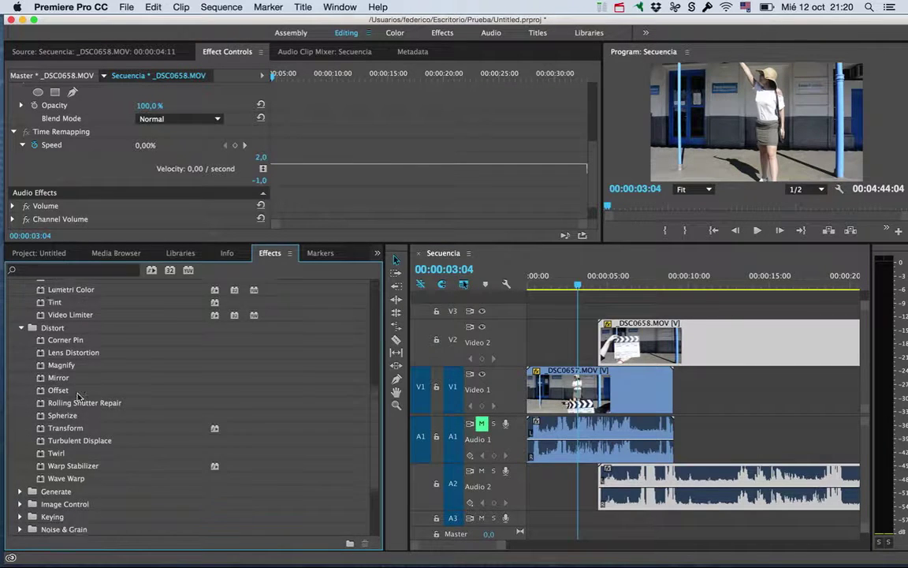
{"action": "scroll", "coordinate": [80, 402], "scroll_direction": "down", "scroll_amount": 1}
{"action": "scroll", "coordinate": [75, 422], "scroll_direction": "down", "scroll_amount": 2}
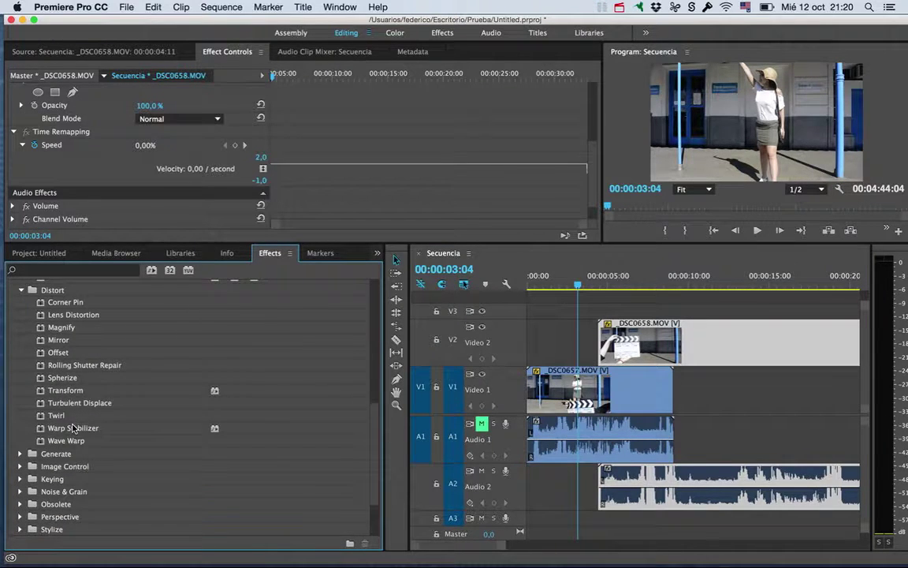
{"action": "left_click", "coordinate": [19, 454]}
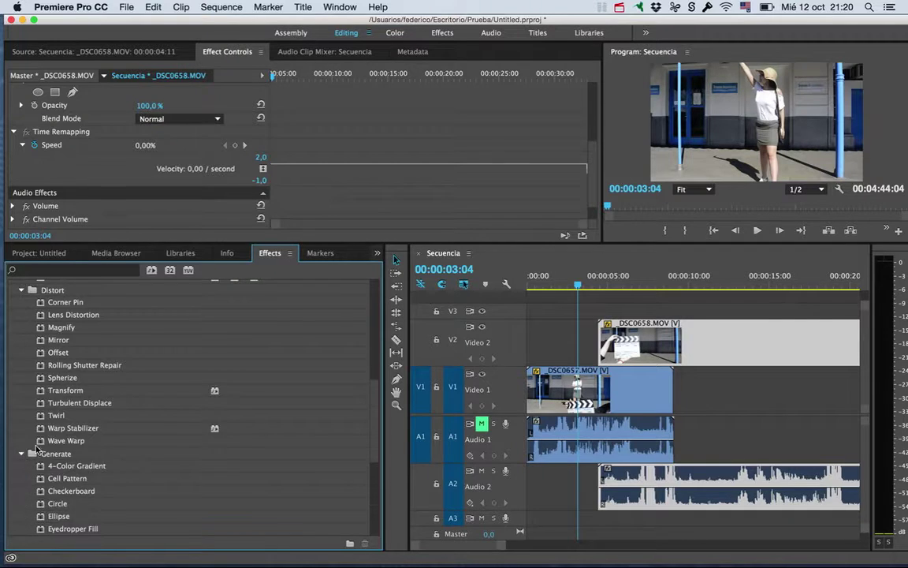
{"action": "scroll", "coordinate": [27, 451], "scroll_direction": "down", "scroll_amount": 3}
{"action": "scroll", "coordinate": [35, 448], "scroll_direction": "down", "scroll_amount": 5}
{"action": "scroll", "coordinate": [40, 446], "scroll_direction": "down", "scroll_amount": 9}
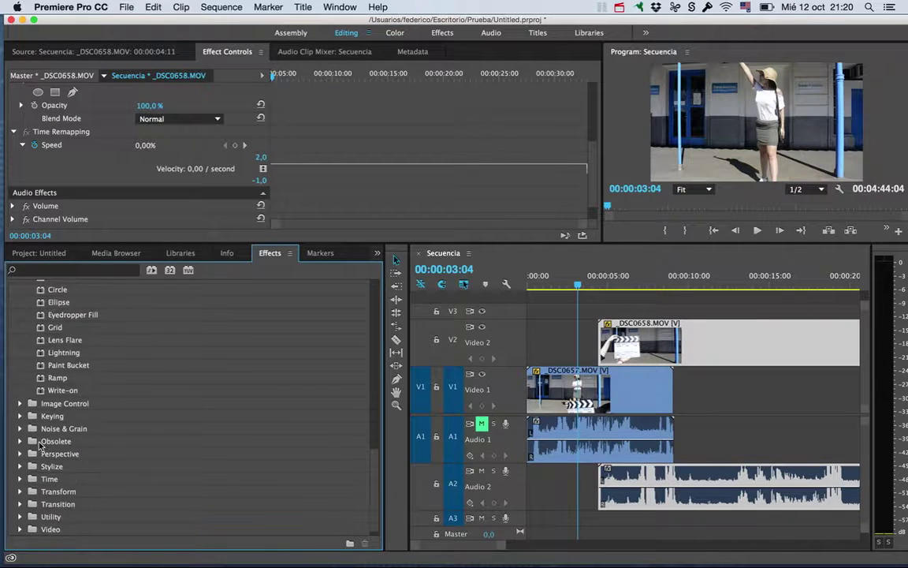
{"action": "left_click", "coordinate": [50, 270]}
Search the effects for 'blac' and apply Black & White to _DSC0657.MOV on V1
{"action": "type", "text": "bl"}
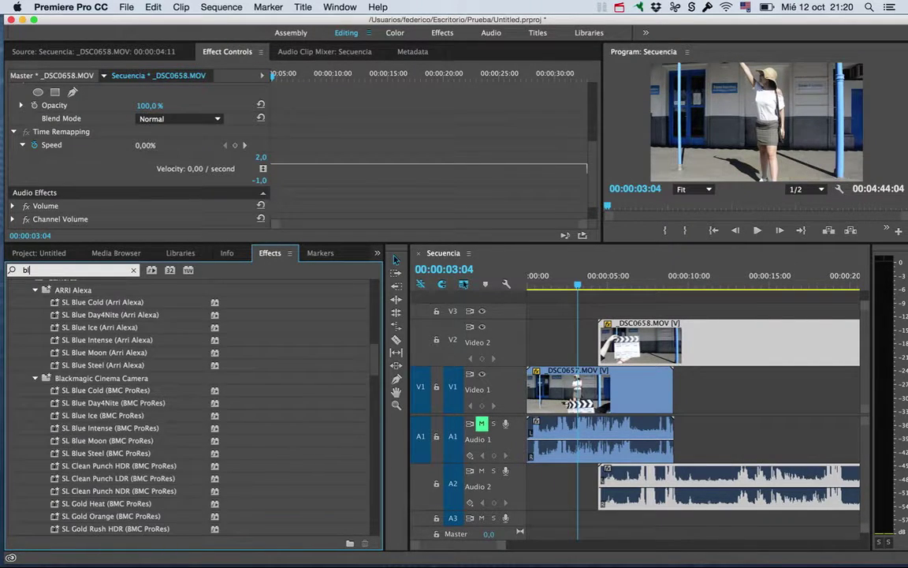
{"action": "type", "text": "ack"}
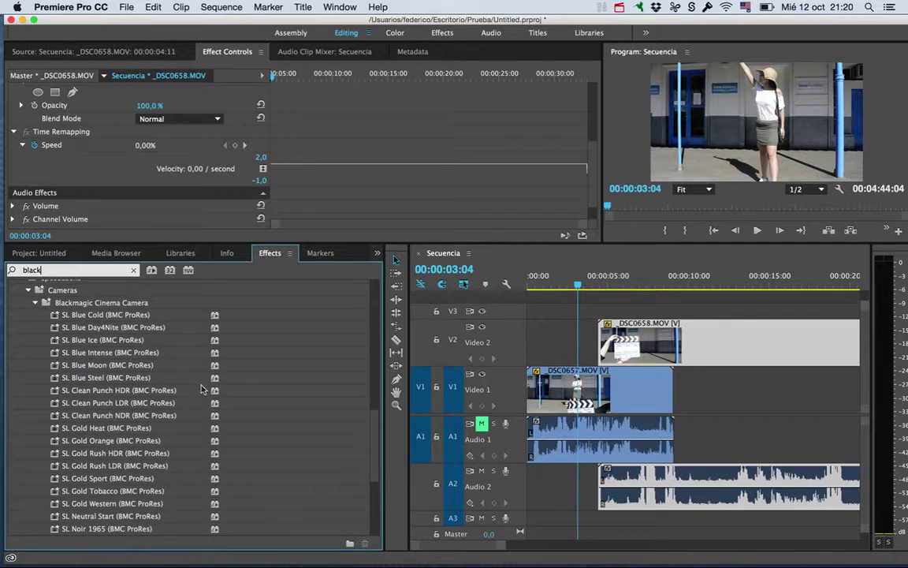
{"action": "scroll", "coordinate": [185, 351], "scroll_direction": "down", "scroll_amount": 5}
{"action": "scroll", "coordinate": [185, 351], "scroll_direction": "down", "scroll_amount": 5}
{"action": "scroll", "coordinate": [186, 352], "scroll_direction": "down", "scroll_amount": 10}
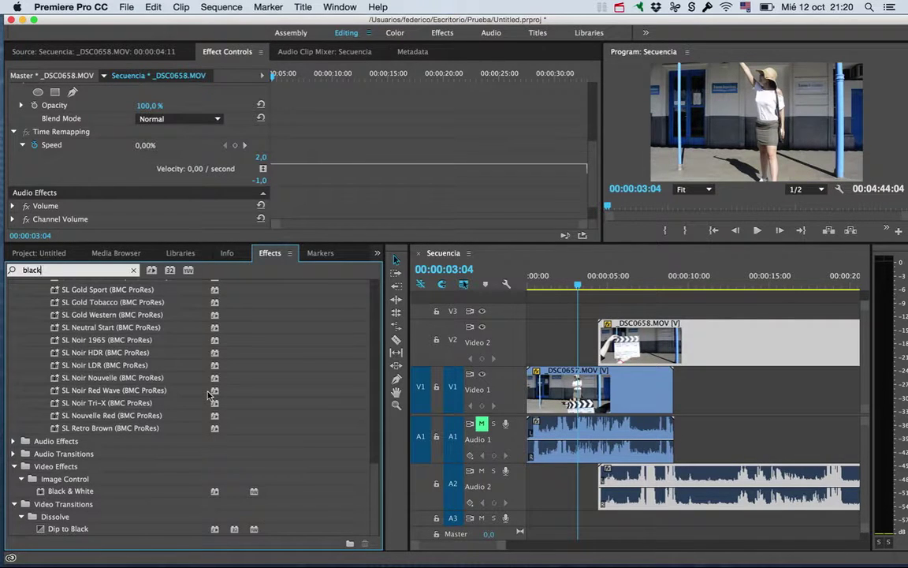
{"action": "left_click_drag", "start_coordinate": [75, 492], "coordinate": [560, 377]}
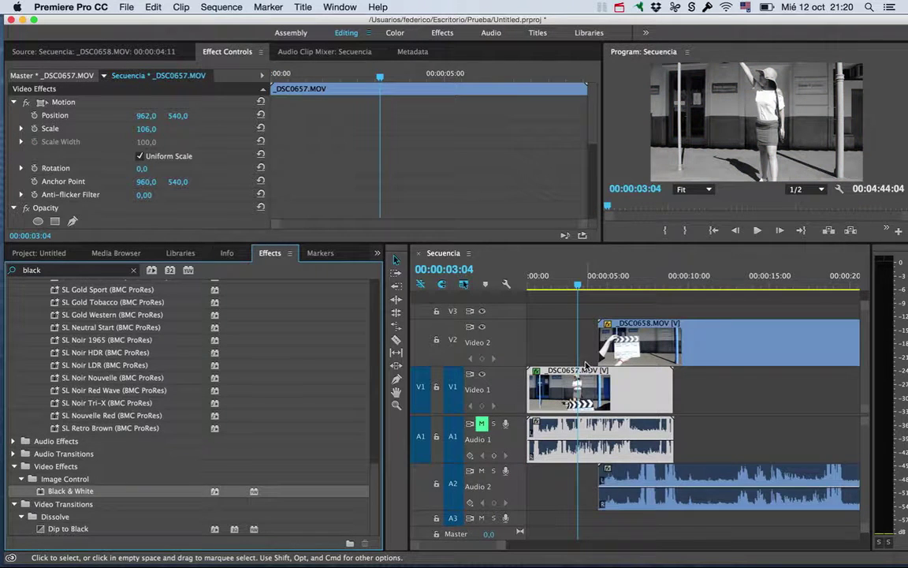
Inspect the Black & White effect settings in Effect Controls
{"action": "scroll", "coordinate": [91, 130], "scroll_direction": "down", "scroll_amount": 3}
{"action": "scroll", "coordinate": [93, 154], "scroll_direction": "down", "scroll_amount": 3}
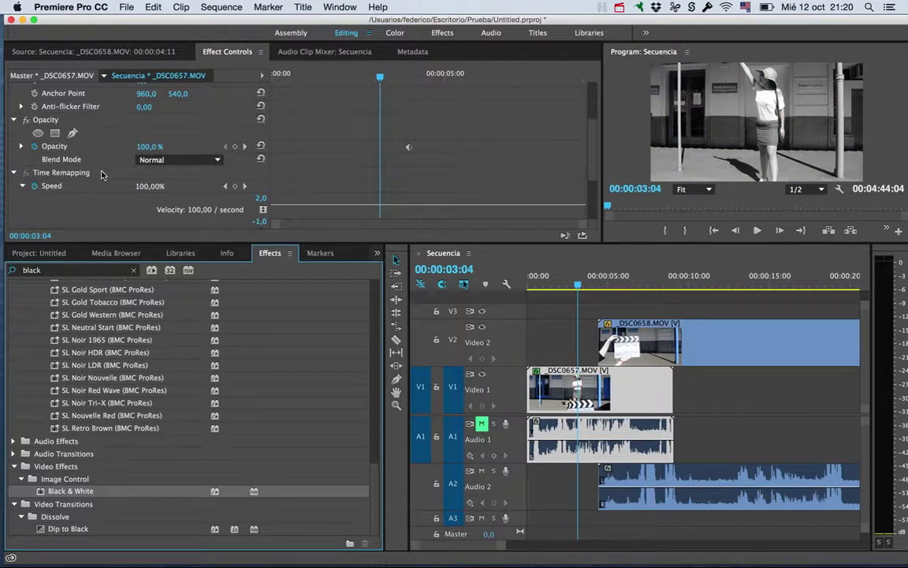
{"action": "scroll", "coordinate": [73, 169], "scroll_direction": "down", "scroll_amount": 3}
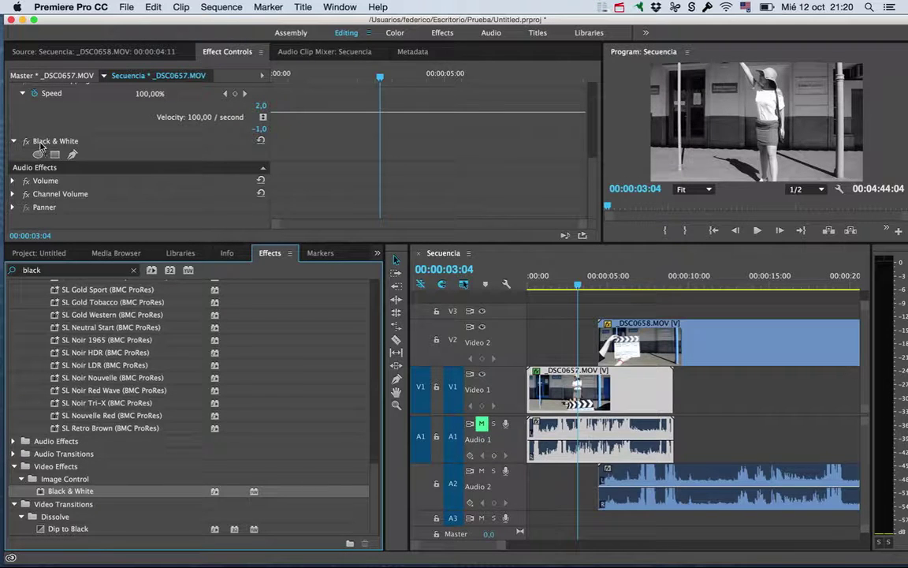
{"action": "left_click", "coordinate": [13, 140]}
{"action": "left_click", "coordinate": [12, 154]}
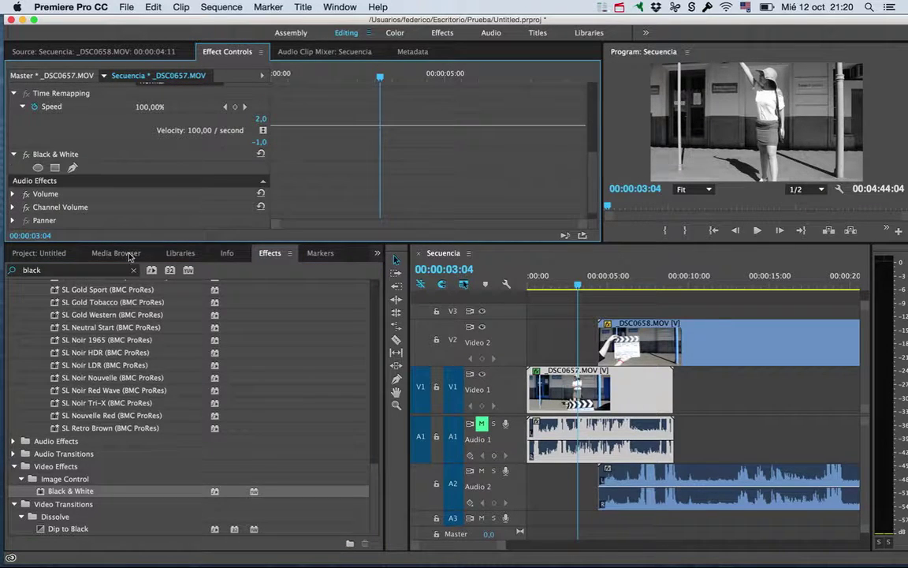
{"action": "left_click_drag", "start_coordinate": [67, 490], "coordinate": [60, 491]}
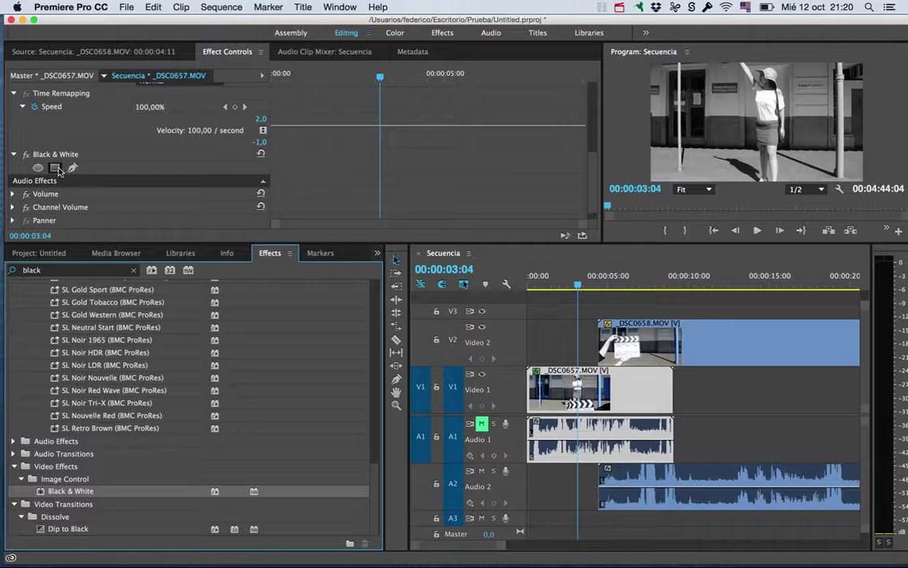
Compare Black & White on and off, try an elliptical mask on it, then undo the mask
{"action": "left_click", "coordinate": [25, 155]}
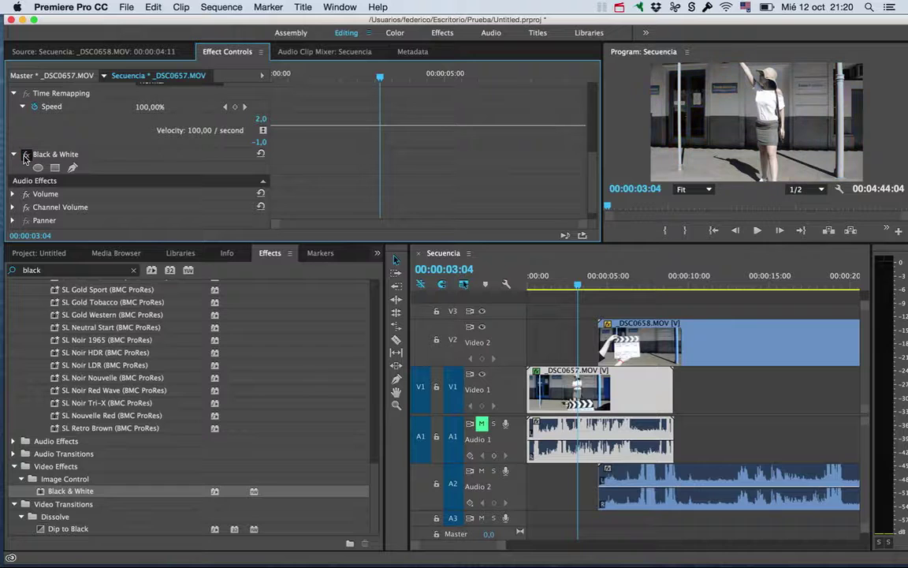
{"action": "left_click", "coordinate": [25, 156]}
{"action": "left_click", "coordinate": [38, 167]}
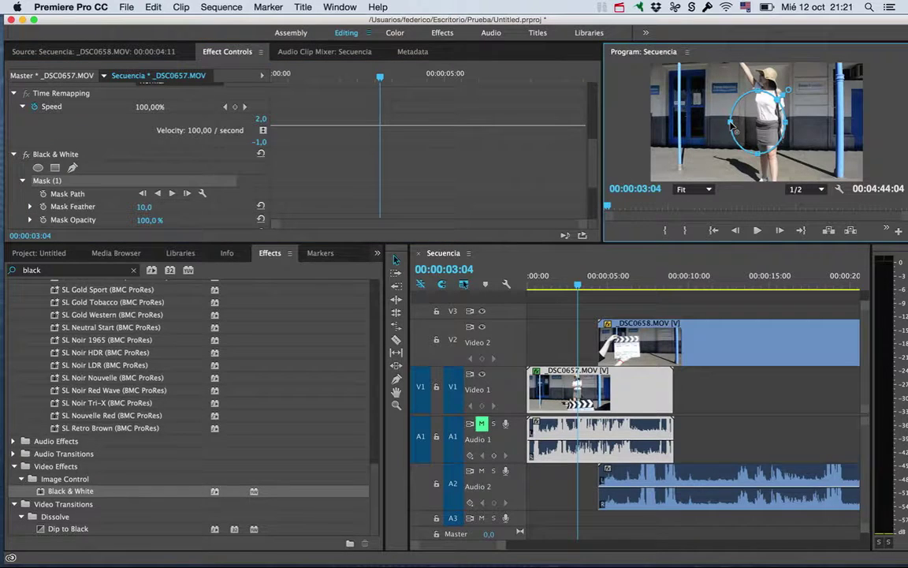
{"action": "left_click_drag", "start_coordinate": [732, 123], "coordinate": [671, 119]}
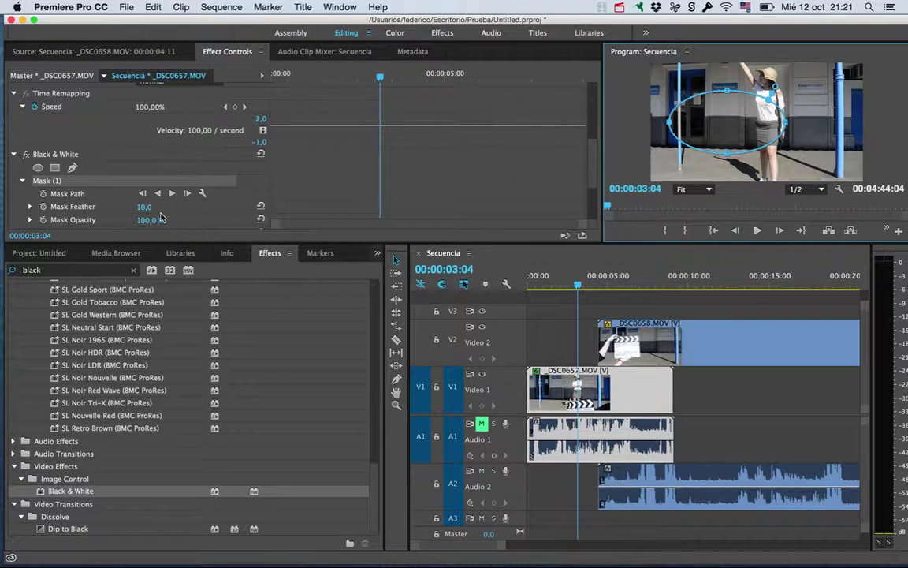
{"action": "left_click", "coordinate": [606, 285]}
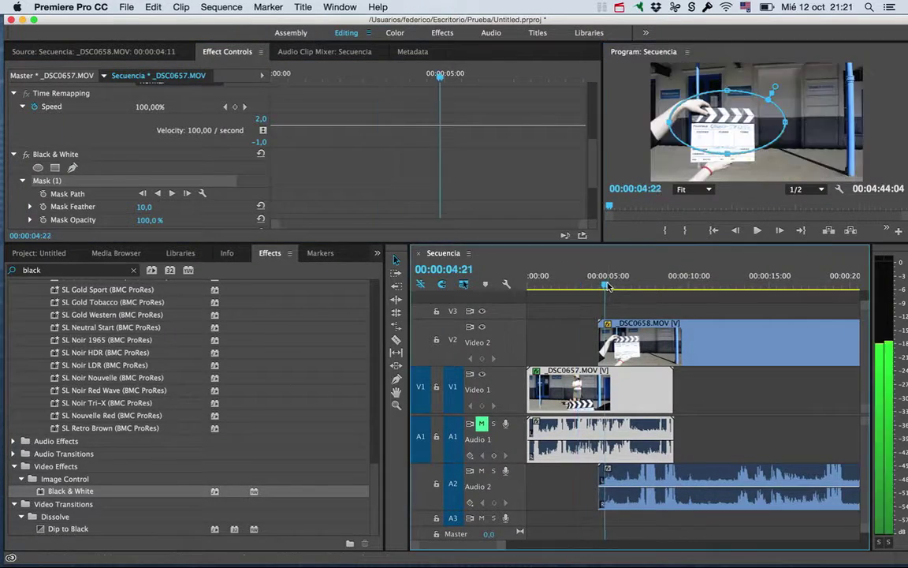
{"action": "mouse_move", "coordinate": [608, 285]}
{"action": "left_mouse_down"}
{"action": "mouse_move", "coordinate": [628, 284]}
{"action": "mouse_move", "coordinate": [612, 281]}
{"action": "left_mouse_up"}
{"action": "key", "text": "super+z"}
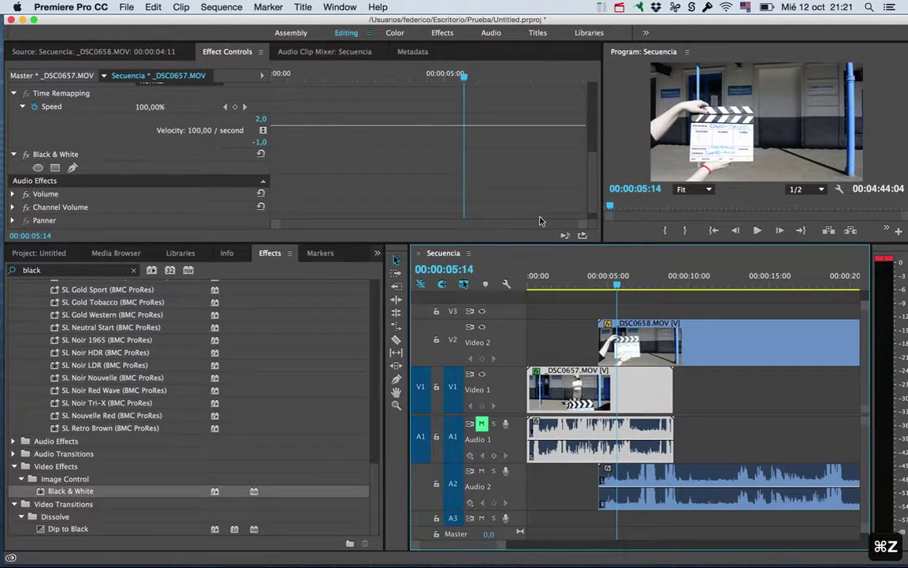
Switch the Black & White effect off and return to 00:00:01:09
{"action": "left_click", "coordinate": [70, 154]}
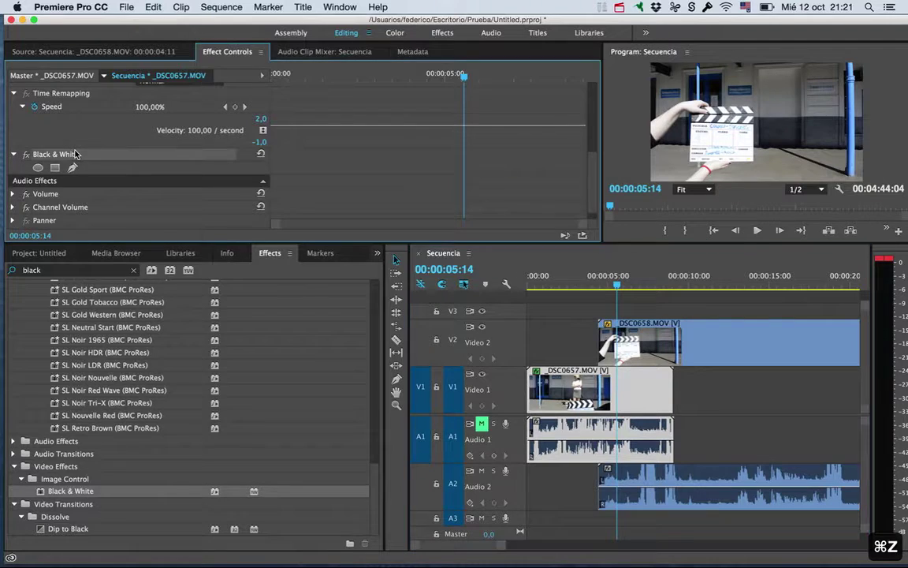
{"action": "left_click", "coordinate": [26, 154]}
{"action": "left_click", "coordinate": [548, 282]}
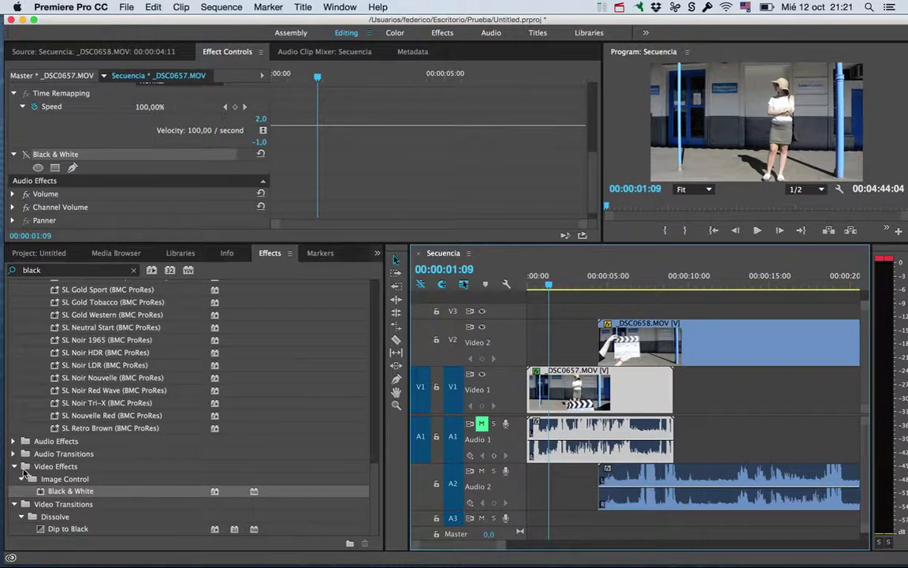
Clear the effect search and expand Video Effects > Color Correction
{"action": "left_click", "coordinate": [134, 270]}
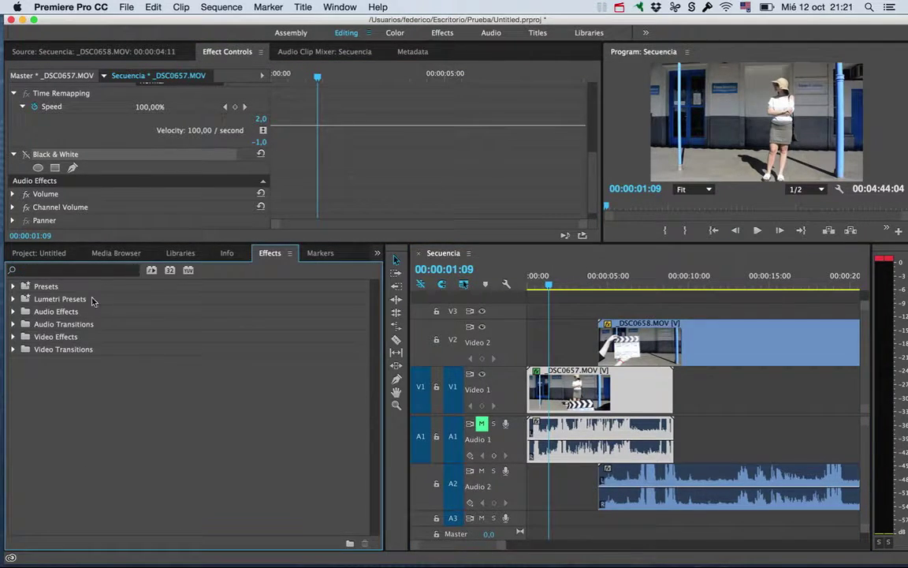
{"action": "left_click", "coordinate": [13, 337]}
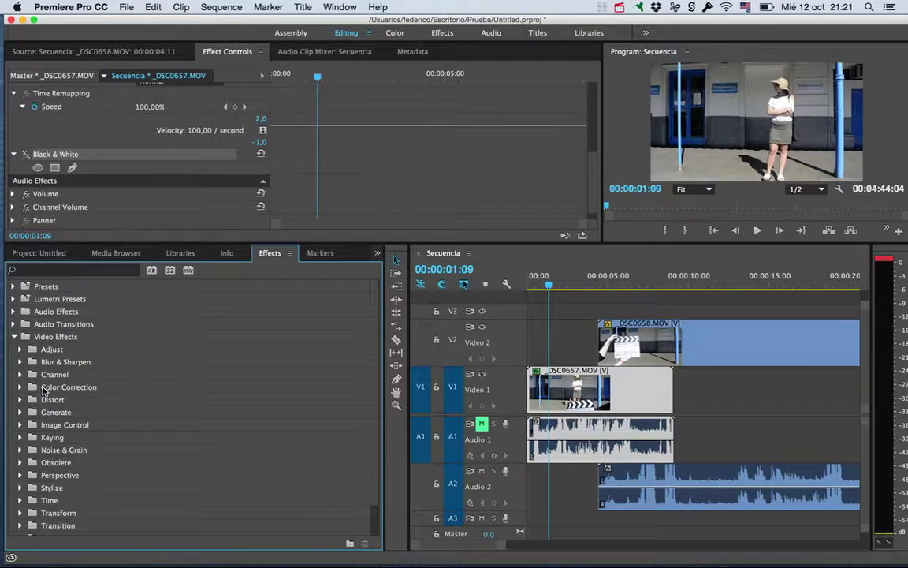
{"action": "left_click", "coordinate": [20, 387]}
Apply the Tint effect to the _DSC0657 clip on V1 and adjust its Amount to Tint
{"action": "scroll", "coordinate": [89, 464], "scroll_direction": "down", "scroll_amount": 3}
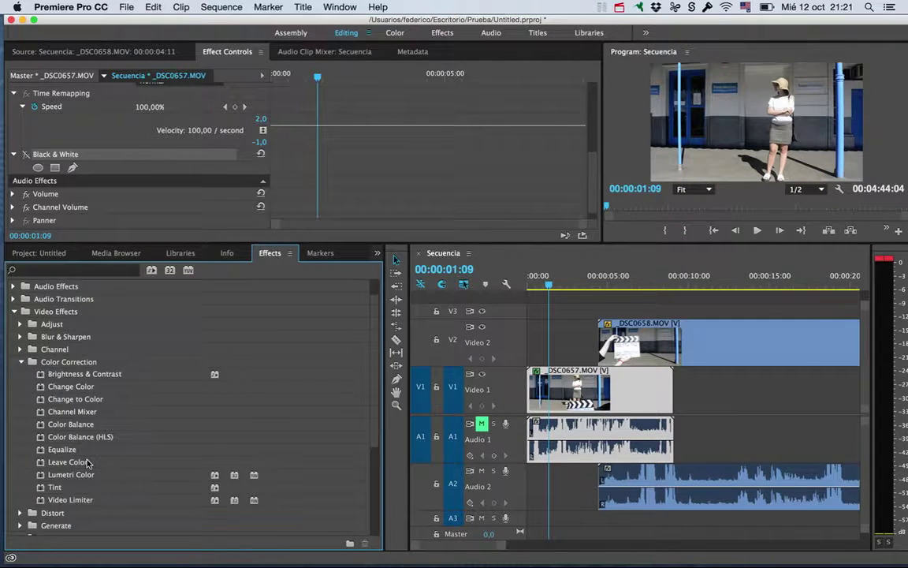
{"action": "left_click_drag", "start_coordinate": [59, 462], "coordinate": [509, 393]}
{"action": "scroll", "coordinate": [60, 175], "scroll_direction": "down", "scroll_amount": 5}
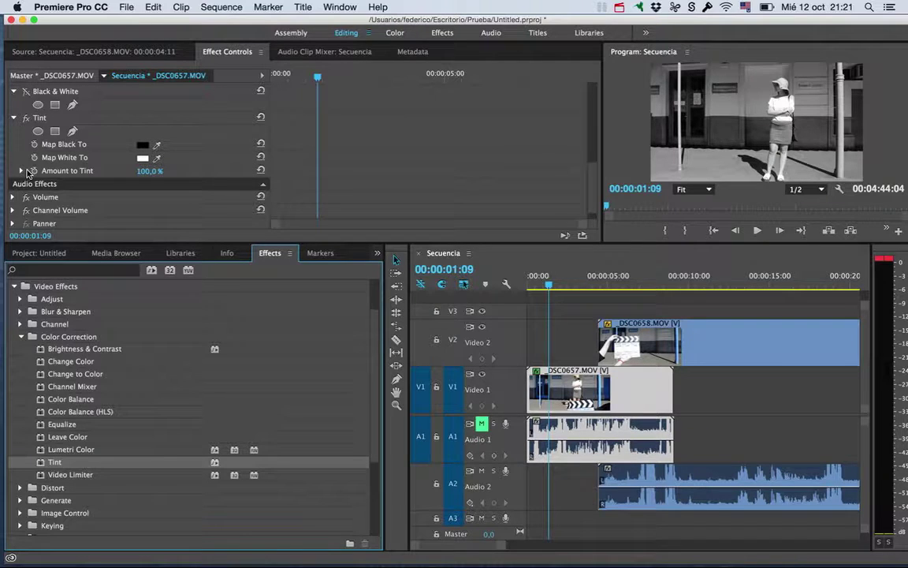
{"action": "mouse_move", "coordinate": [154, 168]}
{"action": "left_mouse_down"}
{"action": "mouse_move", "coordinate": [141, 168]}
{"action": "mouse_move", "coordinate": [181, 171]}
{"action": "left_mouse_up"}
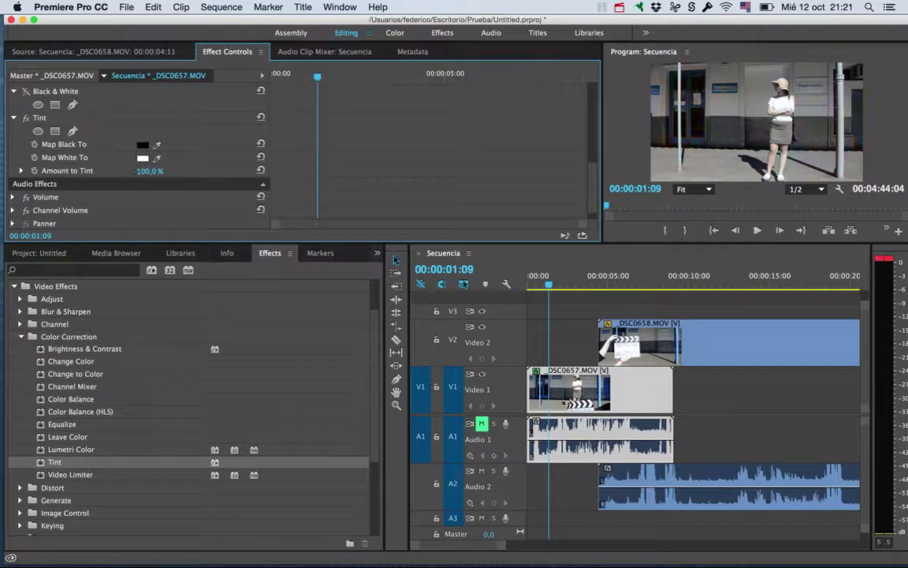
Keyframe Amount to Tint from 0% at the clip start to 100% at 00:00:03:13
{"action": "left_click_drag", "start_coordinate": [290, 74], "coordinate": [256, 76]}
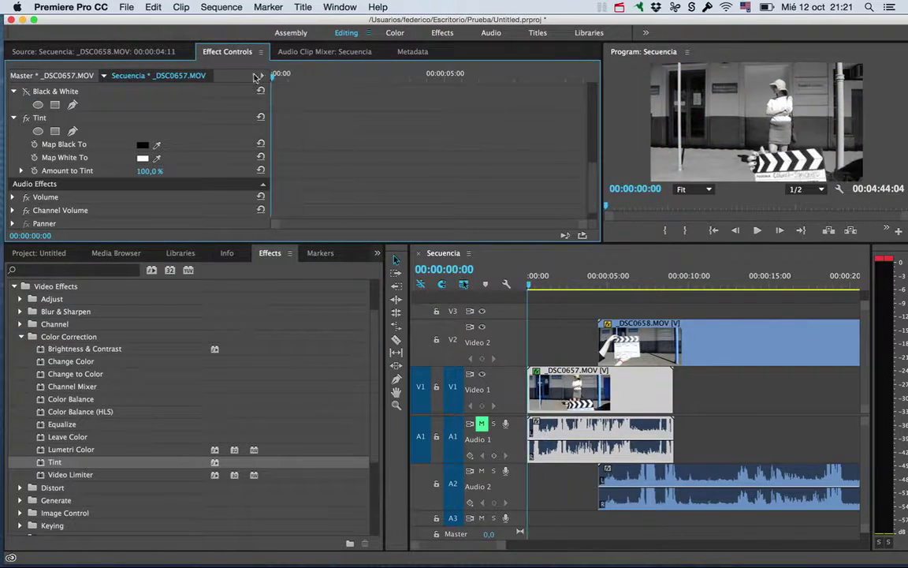
{"action": "left_click", "coordinate": [34, 170]}
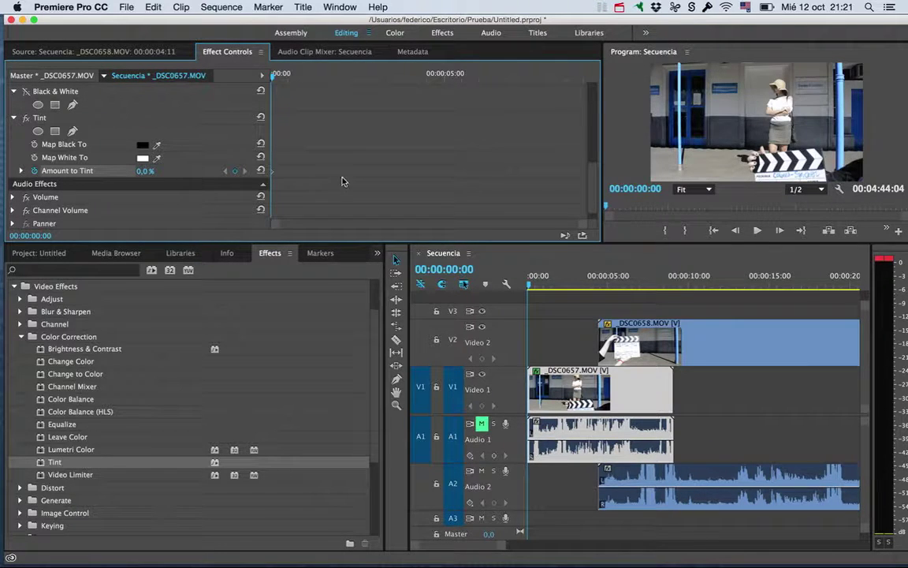
{"action": "left_click_drag", "start_coordinate": [326, 75], "coordinate": [393, 74]}
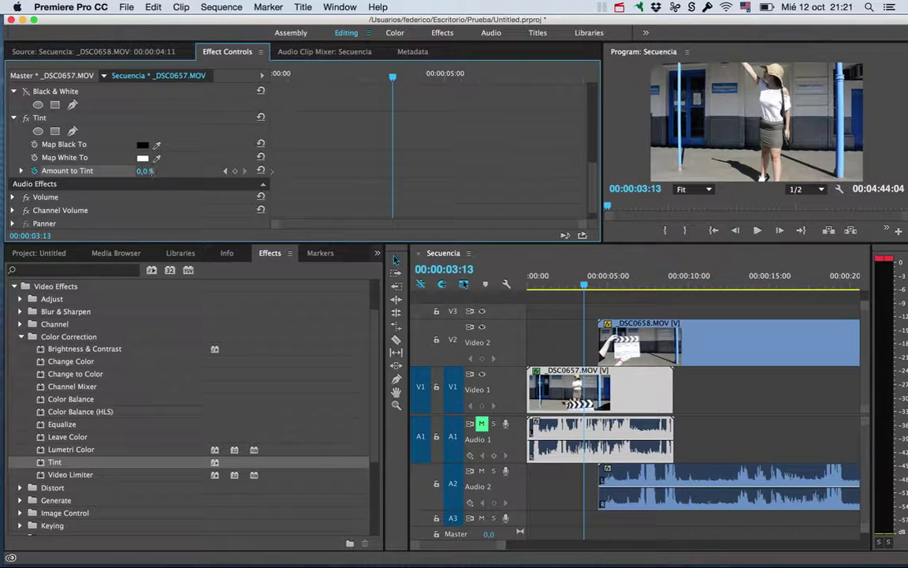
{"action": "left_click_drag", "start_coordinate": [150, 171], "coordinate": [178, 171]}
{"action": "mouse_move", "coordinate": [352, 74]}
{"action": "left_mouse_down"}
{"action": "mouse_move", "coordinate": [292, 79]}
{"action": "mouse_move", "coordinate": [395, 78]}
{"action": "left_mouse_up"}
Move the Opacity keyframe onto the playhead and set Opacity to 0% there
{"action": "scroll", "coordinate": [191, 141], "scroll_direction": "up", "scroll_amount": 5}
{"action": "scroll", "coordinate": [213, 143], "scroll_direction": "up", "scroll_amount": 3}
{"action": "scroll", "coordinate": [308, 150], "scroll_direction": "down", "scroll_amount": 3}
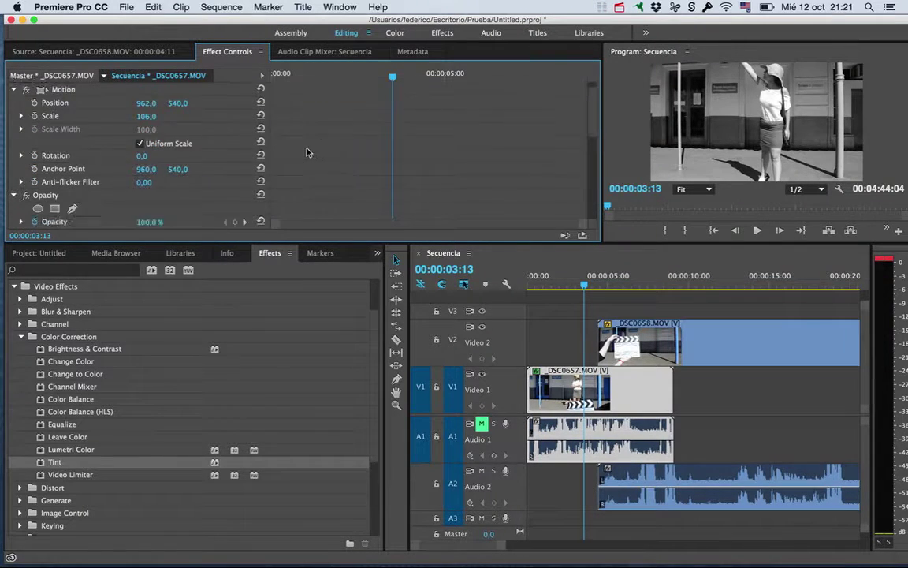
{"action": "scroll", "coordinate": [263, 150], "scroll_direction": "down", "scroll_amount": 5}
{"action": "scroll", "coordinate": [235, 160], "scroll_direction": "up", "scroll_amount": 8}
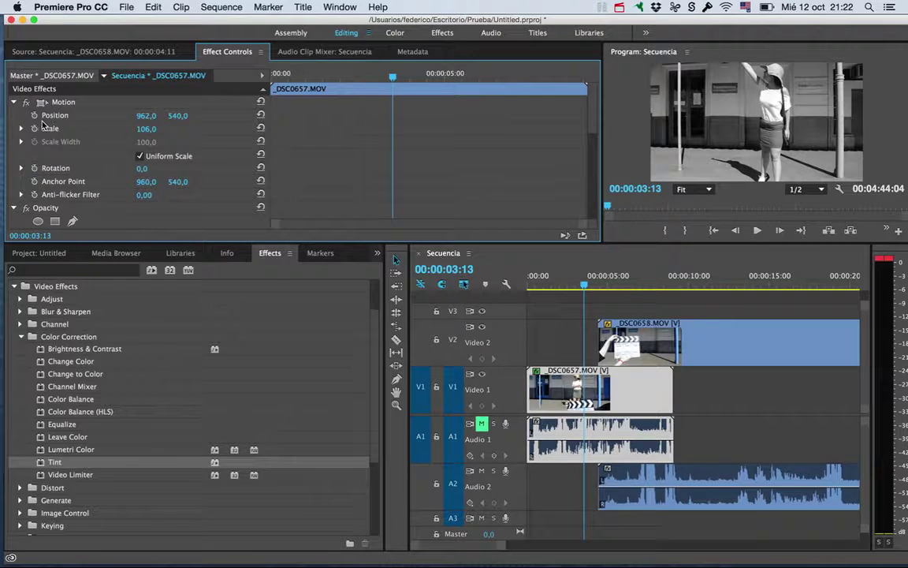
{"action": "scroll", "coordinate": [77, 171], "scroll_direction": "down", "scroll_amount": 1}
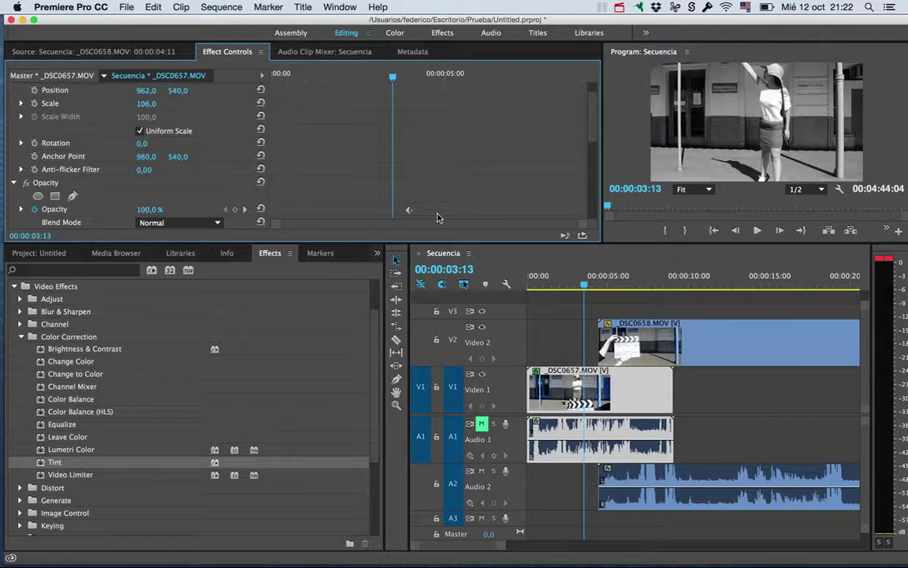
{"action": "left_click_drag", "start_coordinate": [410, 211], "coordinate": [392, 210]}
{"action": "left_click", "coordinate": [149, 209]}
{"action": "type", "text": "0"}
{"action": "key", "text": "Return"}
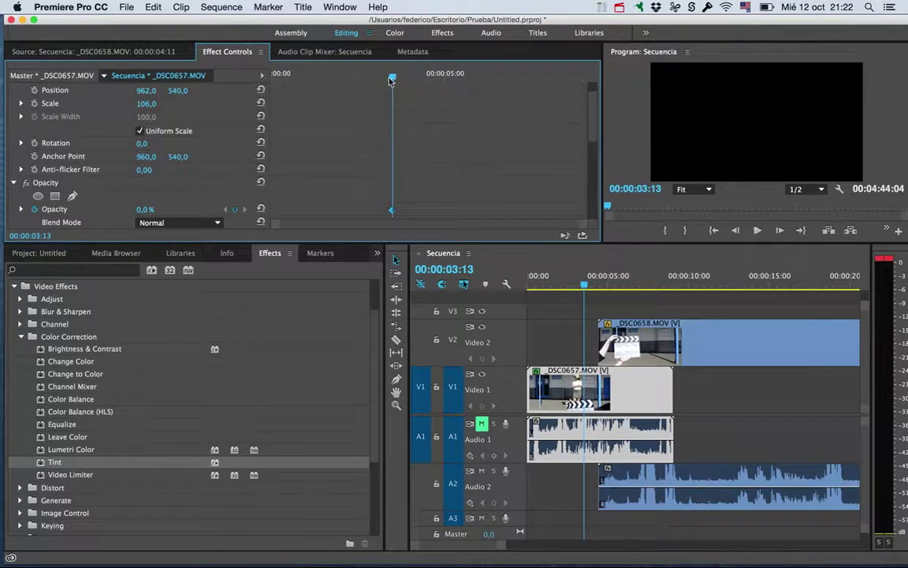
Set 100% opacity at the start, play back the fade, then undo the opacity change
{"action": "left_click_drag", "start_coordinate": [352, 72], "coordinate": [205, 72]}
{"action": "left_click_drag", "start_coordinate": [140, 211], "coordinate": [213, 194]}
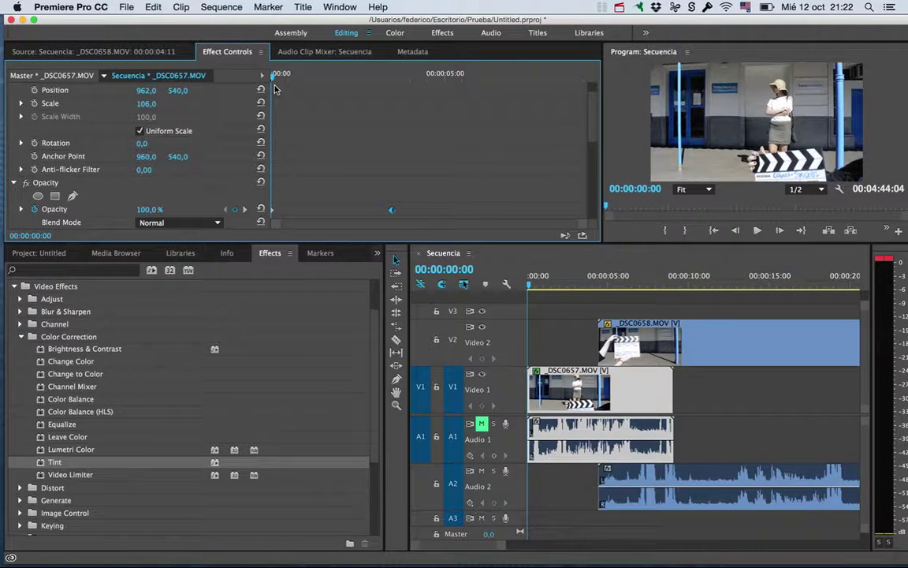
{"action": "key", "text": "space"}
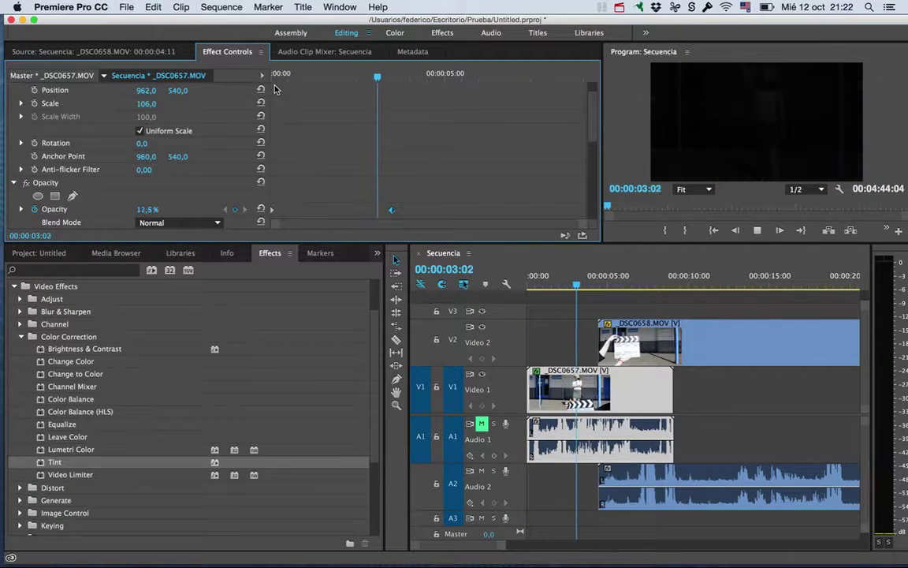
{"action": "key", "text": "space"}
{"action": "key", "text": "super+z"}
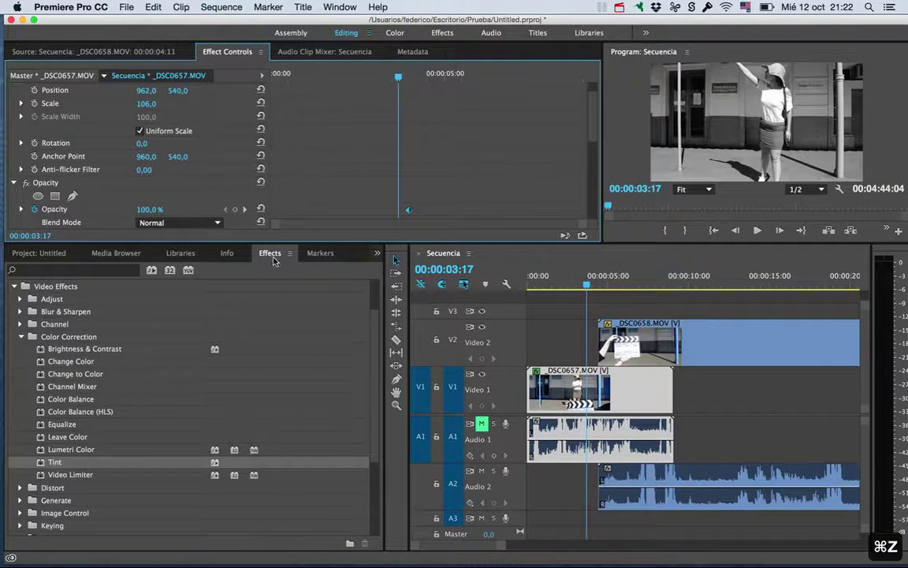
Expand the Transform effects group in the Effects panel
{"action": "scroll", "coordinate": [231, 357], "scroll_direction": "down", "scroll_amount": 5}
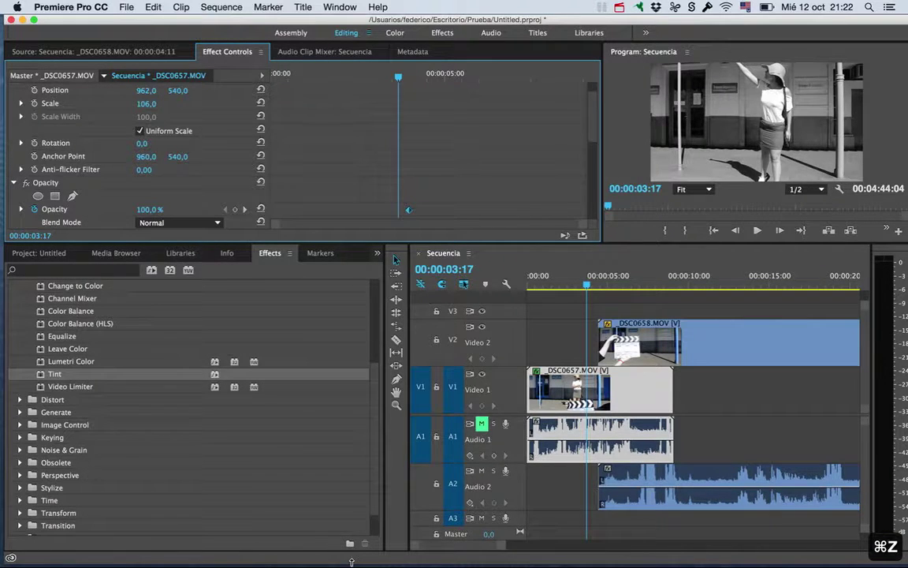
{"action": "scroll", "coordinate": [115, 442], "scroll_direction": "down", "scroll_amount": 3}
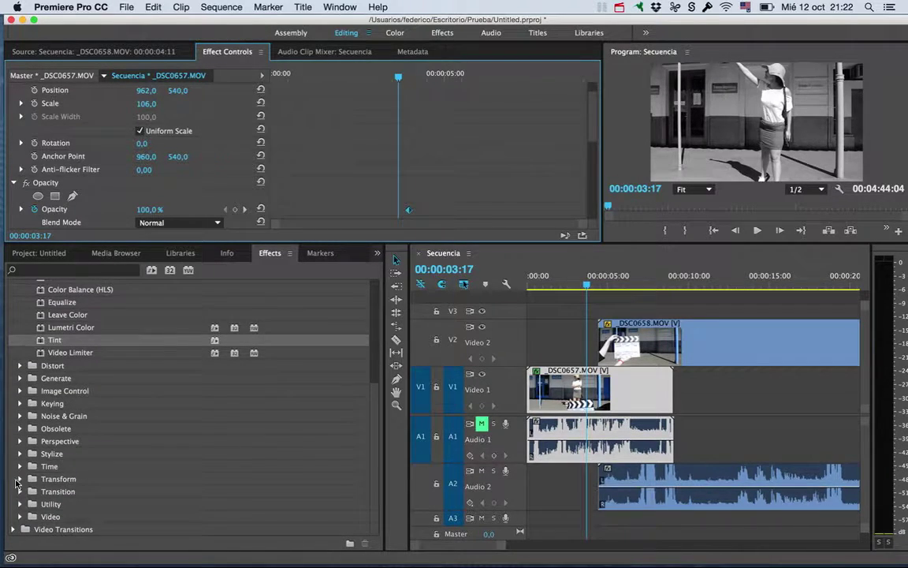
{"action": "left_click", "coordinate": [18, 478]}
{"action": "scroll", "coordinate": [182, 490], "scroll_direction": "down", "scroll_amount": 2}
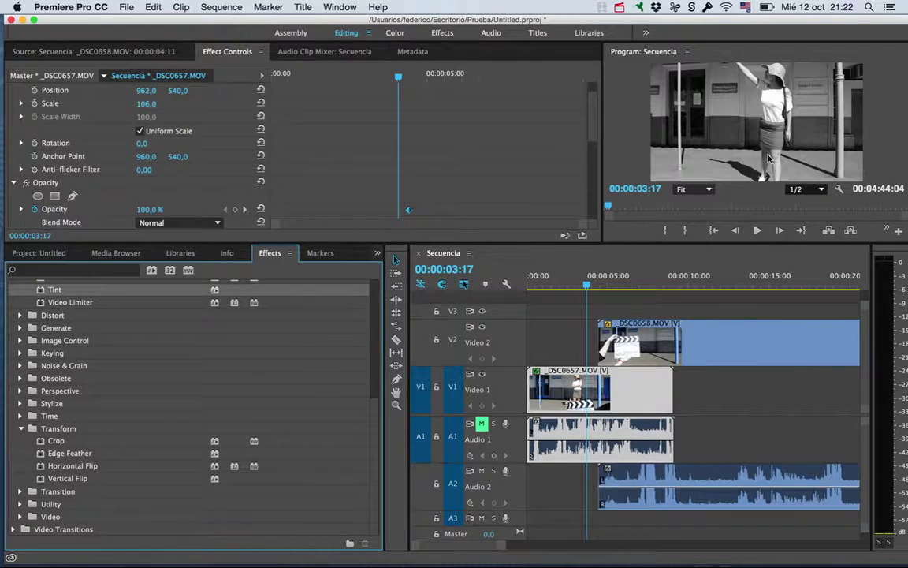
Zoom the timeline out, move the playhead to about 02:24 and select the last V1 clip, _DSC0664
{"action": "left_click", "coordinate": [694, 143]}
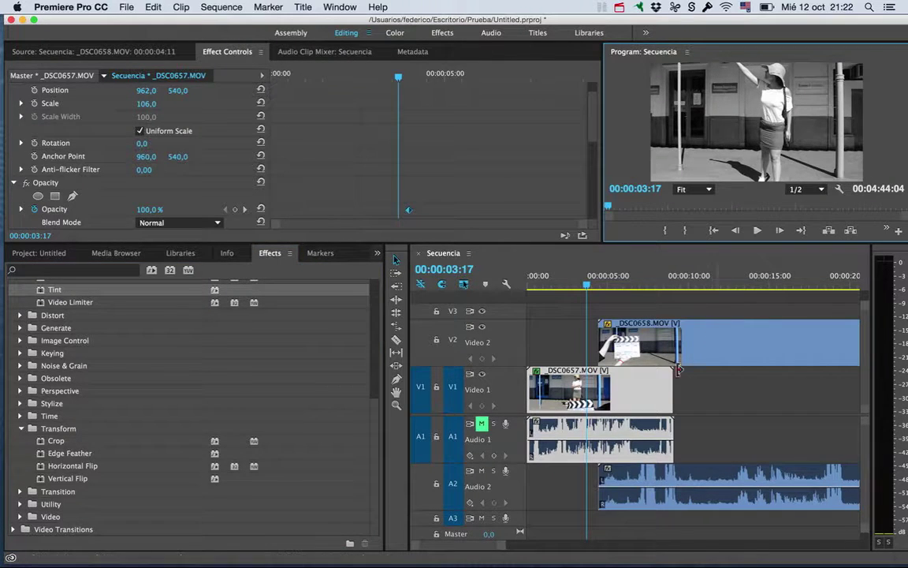
{"action": "left_click_drag", "start_coordinate": [495, 550], "coordinate": [630, 546]}
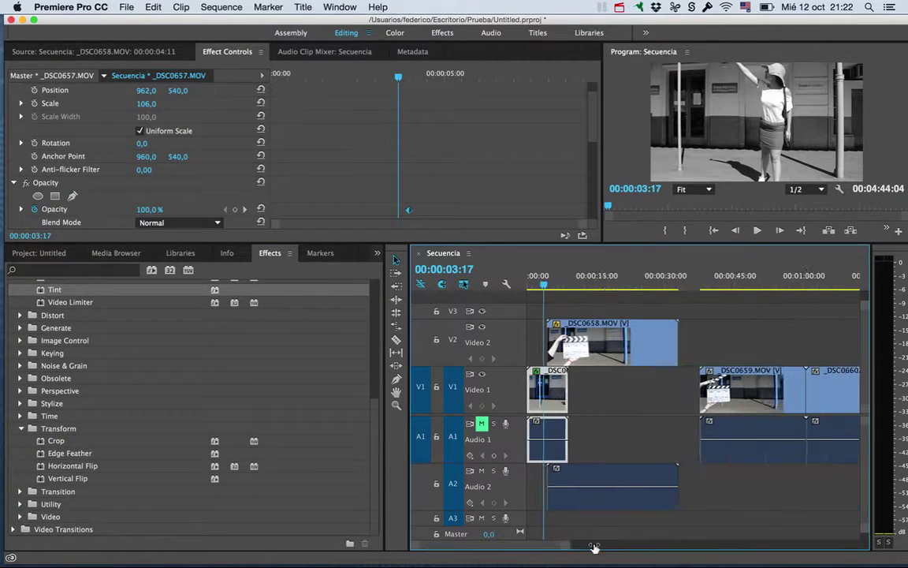
{"action": "mouse_move", "coordinate": [584, 276]}
{"action": "left_mouse_down"}
{"action": "mouse_move", "coordinate": [833, 263]}
{"action": "mouse_move", "coordinate": [819, 263]}
{"action": "left_mouse_up"}
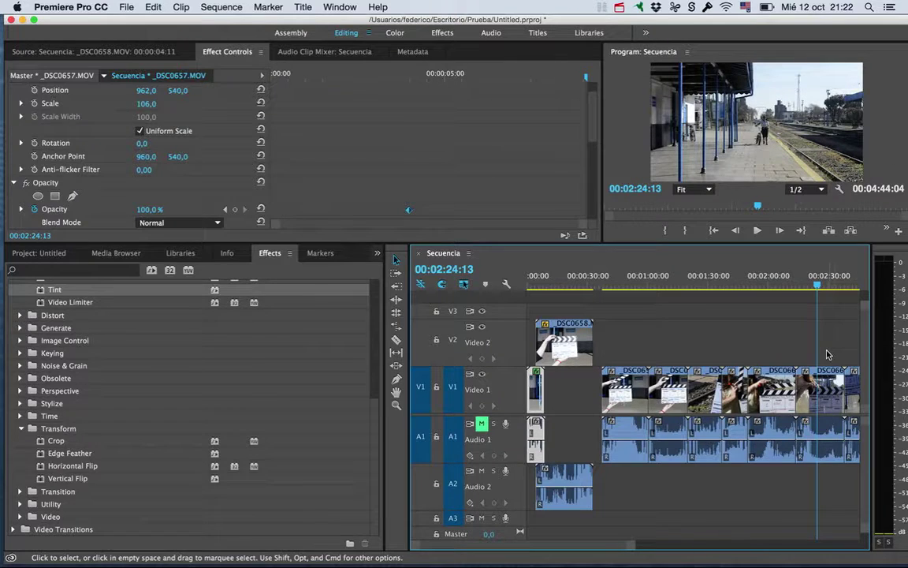
{"action": "left_click", "coordinate": [818, 387]}
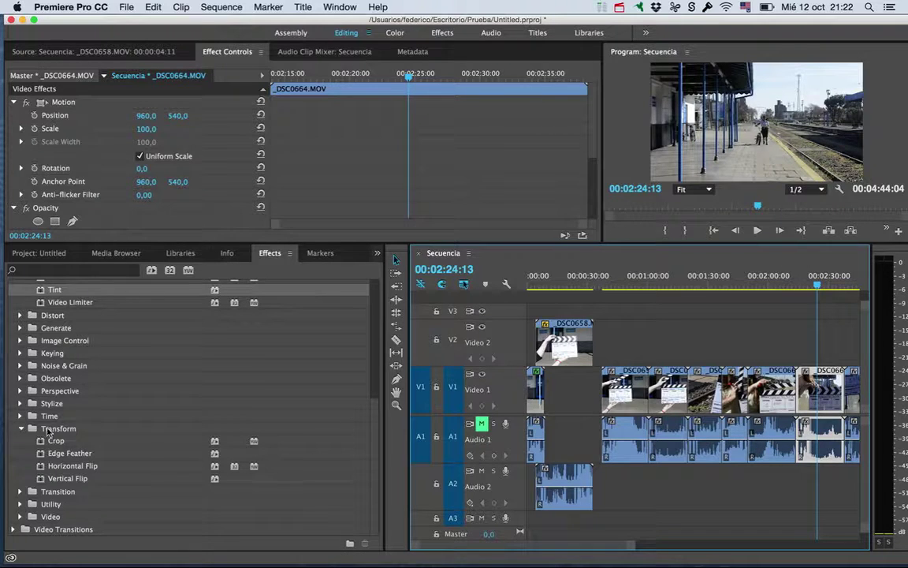
Apply Crop to _DSC0664 and keyframe Crop Left from 0% around 02:16 to 38% later
{"action": "left_click_drag", "start_coordinate": [53, 440], "coordinate": [820, 398]}
{"action": "scroll", "coordinate": [35, 192], "scroll_direction": "down", "scroll_amount": 5}
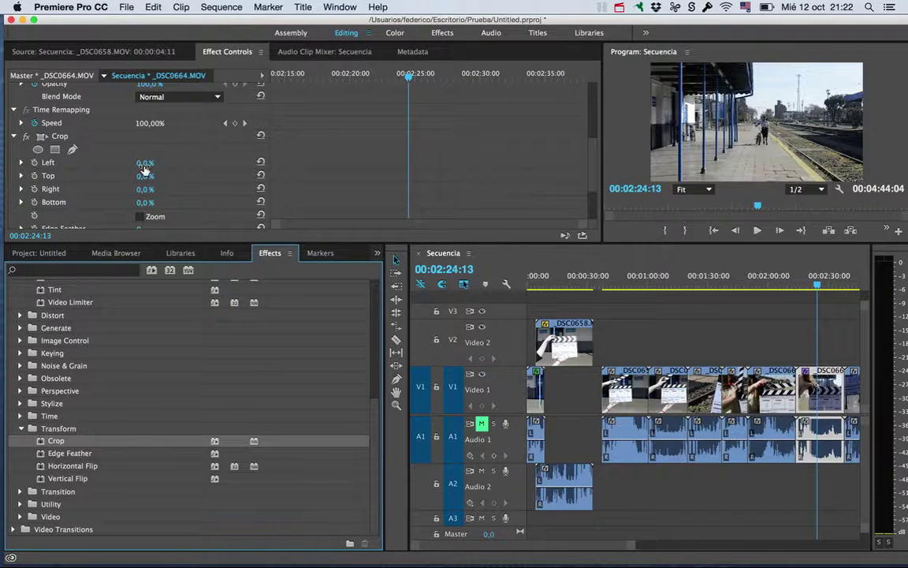
{"action": "mouse_move", "coordinate": [145, 164]}
{"action": "left_mouse_down"}
{"action": "mouse_move", "coordinate": [174, 163]}
{"action": "mouse_move", "coordinate": [150, 163]}
{"action": "mouse_move", "coordinate": [138, 176]}
{"action": "left_mouse_up"}
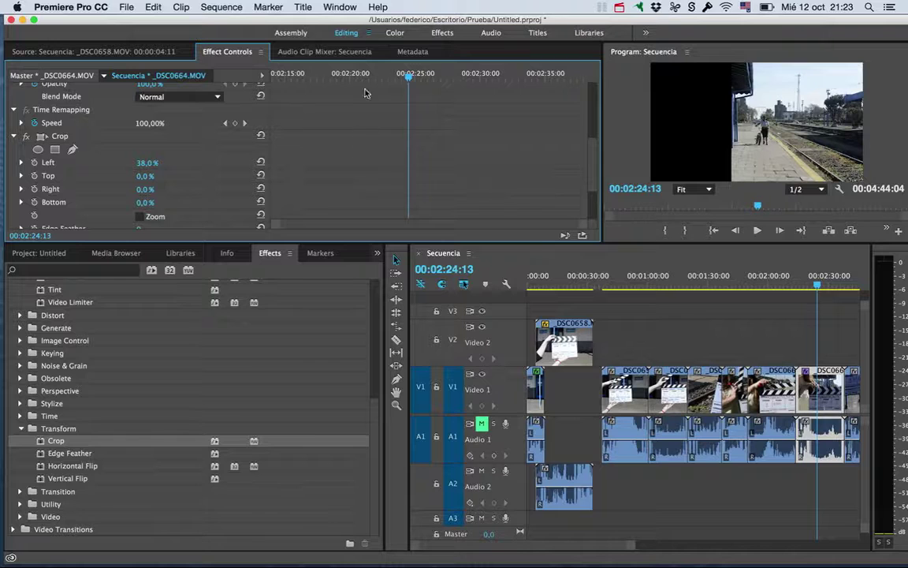
{"action": "left_click_drag", "start_coordinate": [403, 78], "coordinate": [210, 79]}
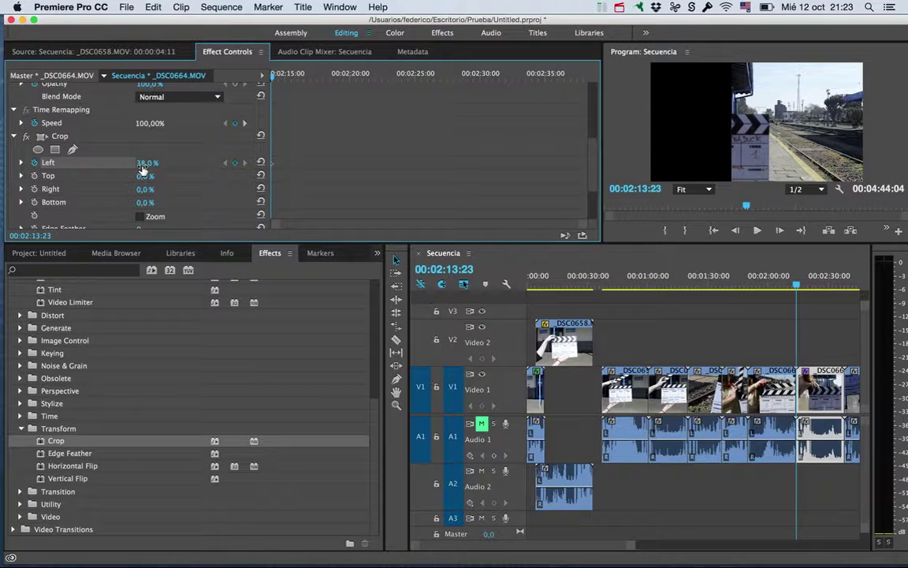
{"action": "left_click_drag", "start_coordinate": [143, 163], "coordinate": [125, 163]}
{"action": "left_click_drag", "start_coordinate": [269, 81], "coordinate": [468, 74]}
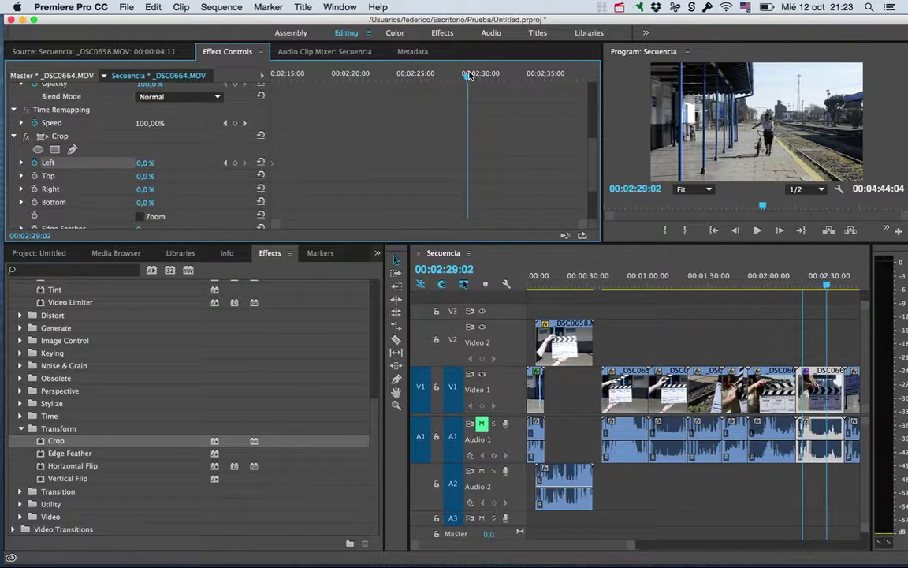
{"action": "left_click_drag", "start_coordinate": [144, 163], "coordinate": [174, 164]}
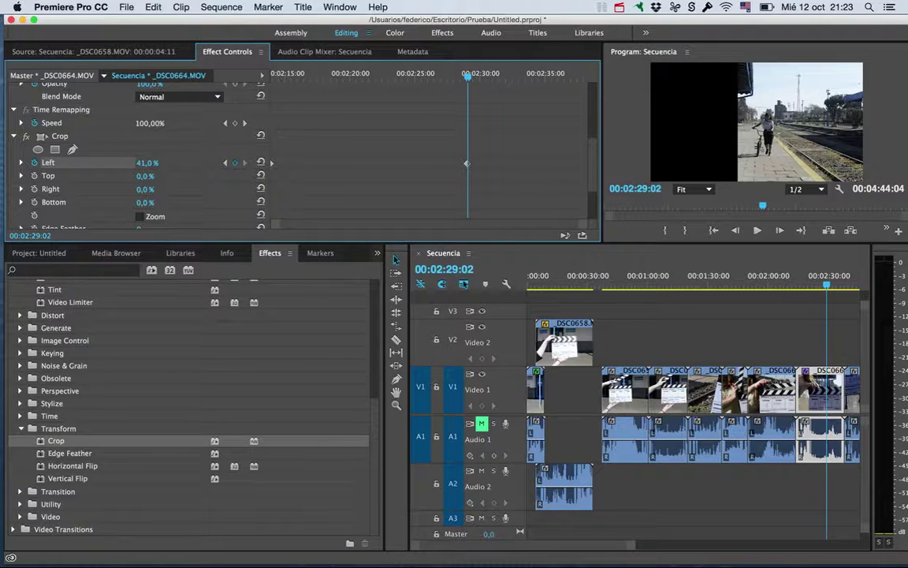
Keyframe Crop Right from 0% at the animation start to 33% later
{"action": "left_click_drag", "start_coordinate": [146, 189], "coordinate": [170, 189]}
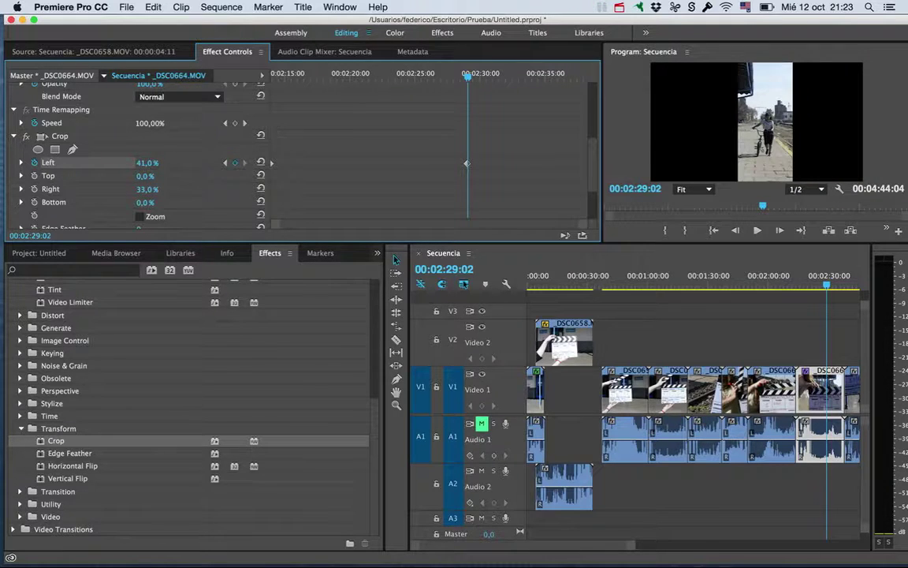
{"action": "left_click", "coordinate": [35, 190]}
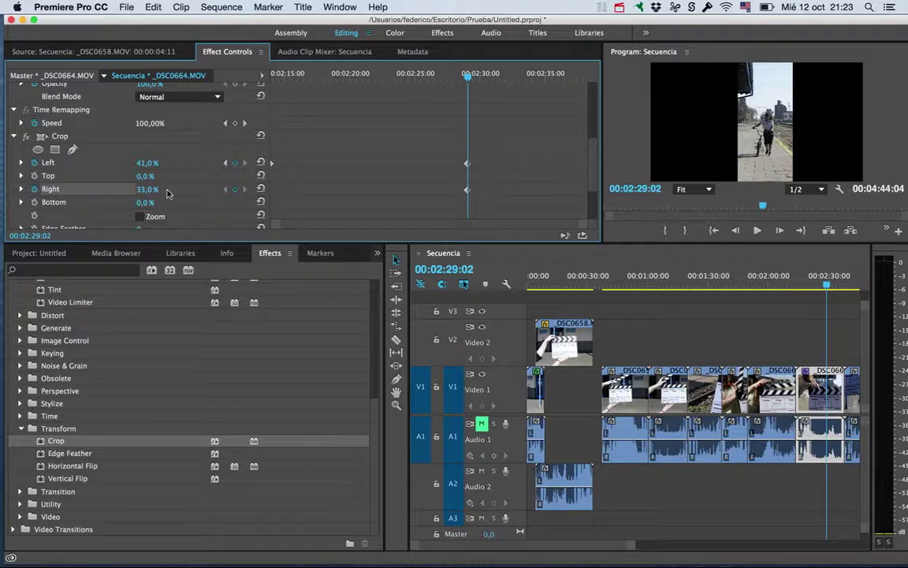
{"action": "left_click_drag", "start_coordinate": [468, 82], "coordinate": [243, 92]}
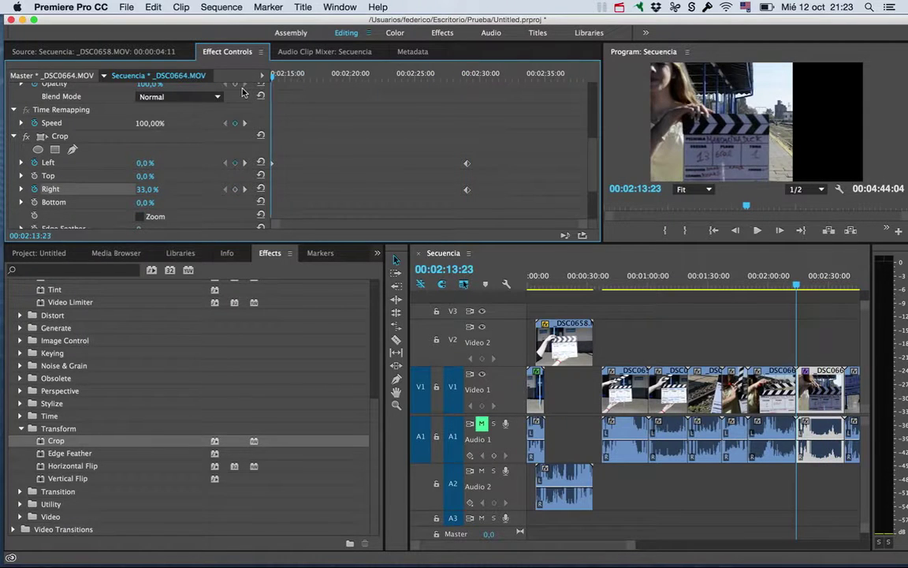
{"action": "left_click_drag", "start_coordinate": [150, 189], "coordinate": [118, 189]}
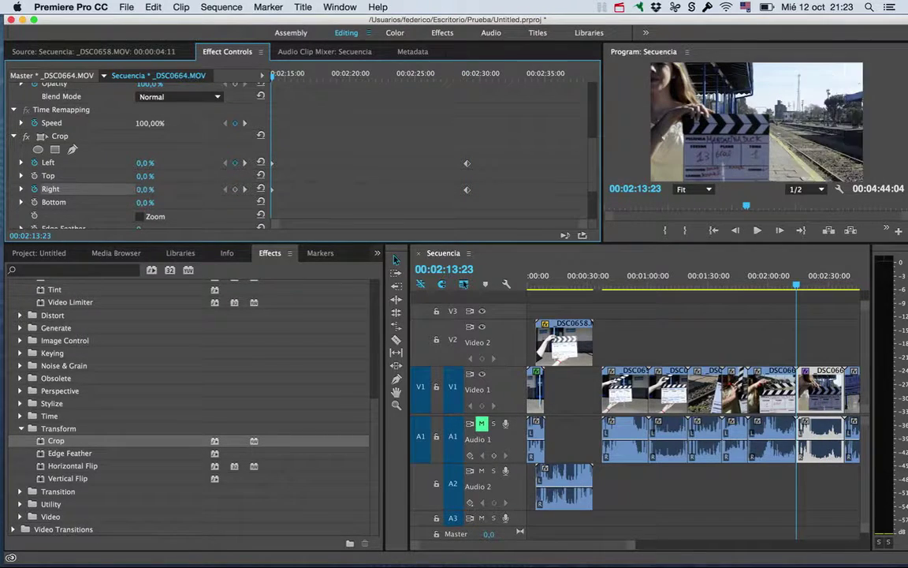
Preview the crop animation and move the _DSC0664 clip up onto Video 2
{"action": "key", "text": "space"}
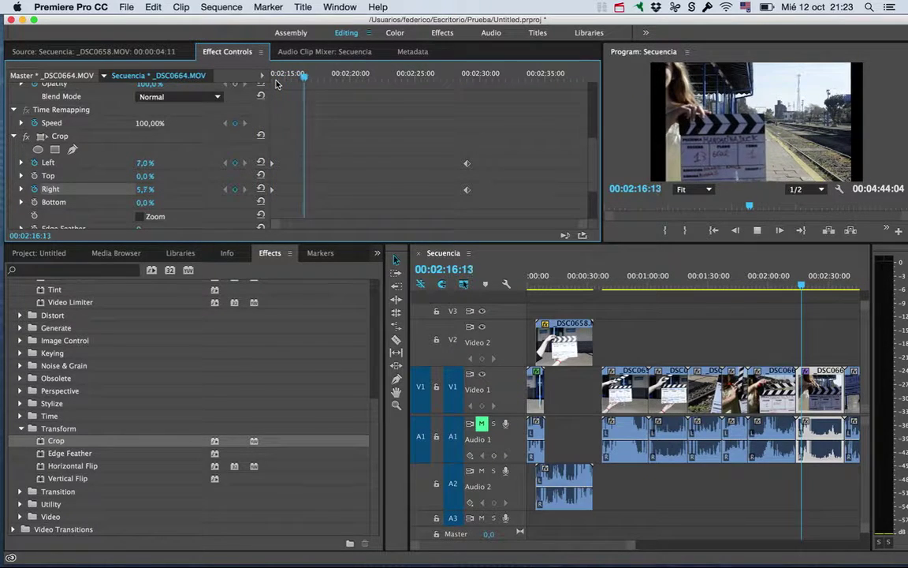
{"action": "key", "text": "space"}
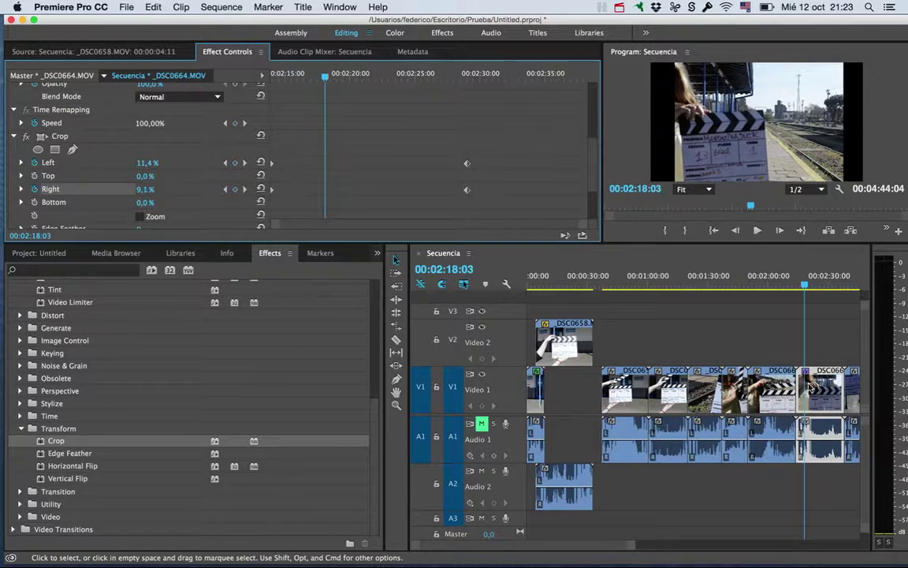
{"action": "left_click_drag", "start_coordinate": [820, 379], "coordinate": [797, 327]}
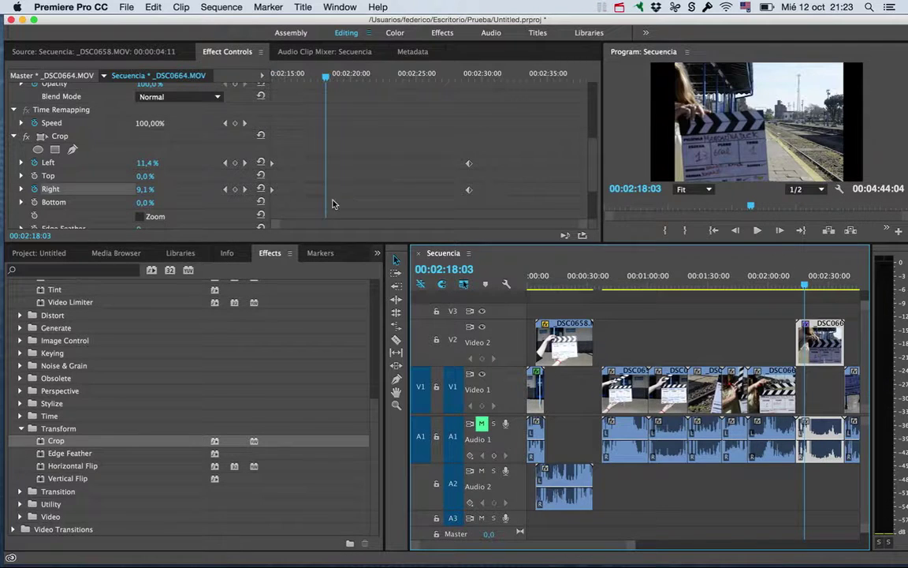
Shift the final Left 41% / Right 33% crop keyframes to around 02:24:15 and trim the V2 clip's start
{"action": "left_click", "coordinate": [287, 176]}
{"action": "left_click_drag", "start_coordinate": [273, 166], "coordinate": [371, 170]}
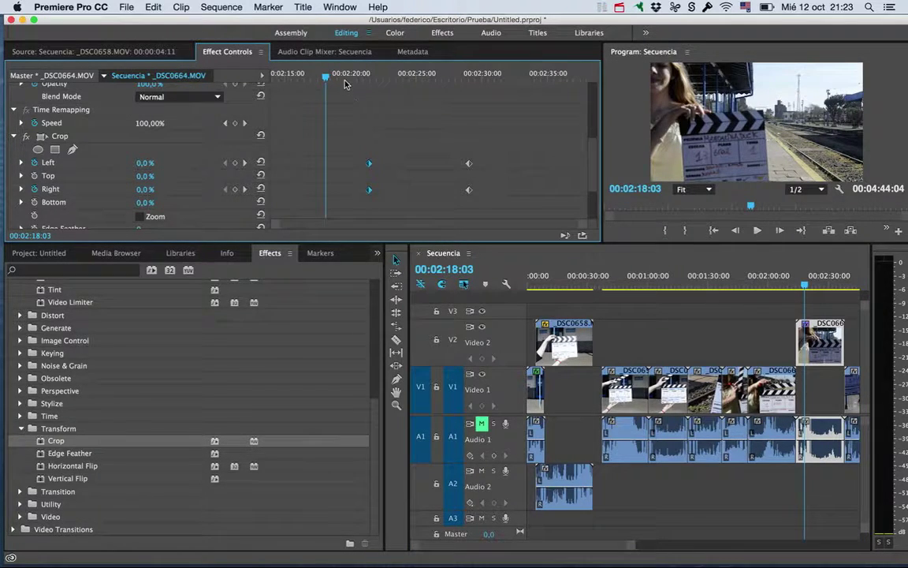
{"action": "left_click_drag", "start_coordinate": [345, 75], "coordinate": [396, 79]}
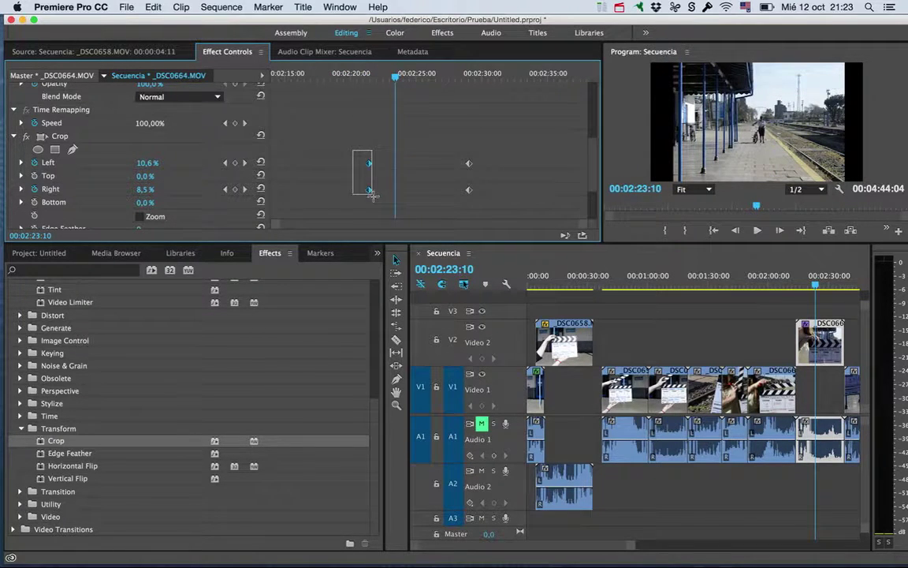
{"action": "left_click_drag", "start_coordinate": [367, 192], "coordinate": [395, 192]}
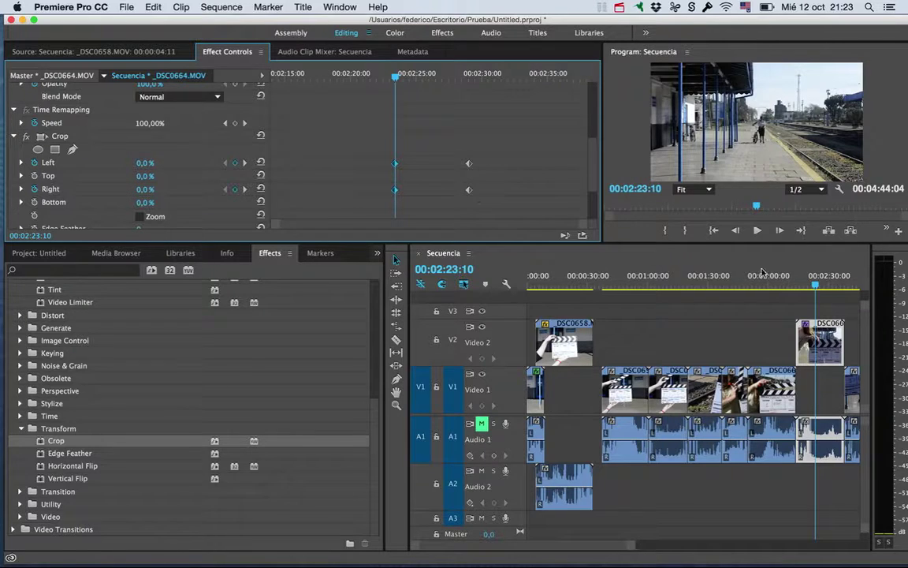
{"action": "mouse_move", "coordinate": [798, 347]}
{"action": "left_mouse_down"}
{"action": "mouse_move", "coordinate": [809, 349]}
{"action": "mouse_move", "coordinate": [811, 337]}
{"action": "left_mouse_up"}
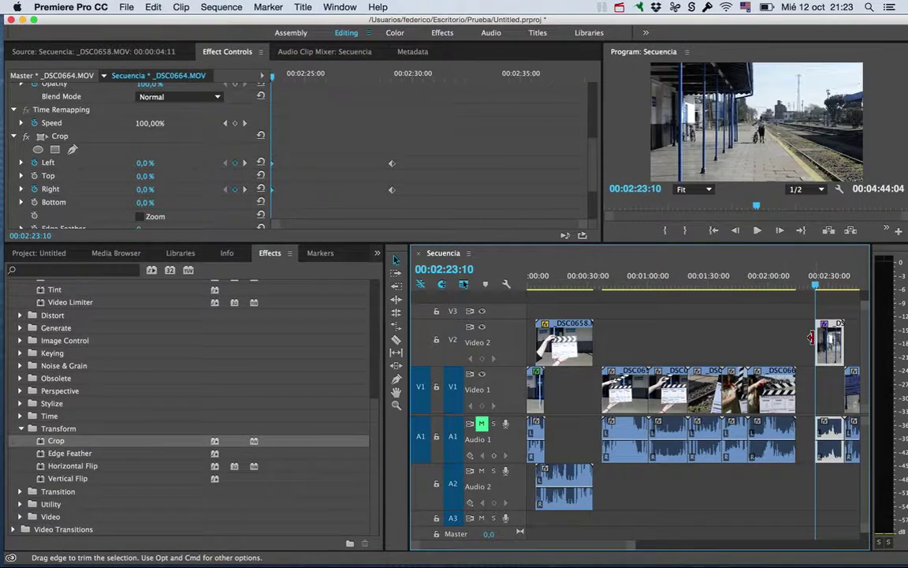
Preview the retimed crop animation from the clip's start and return to the first crop keyframe
{"action": "key", "text": "space"}
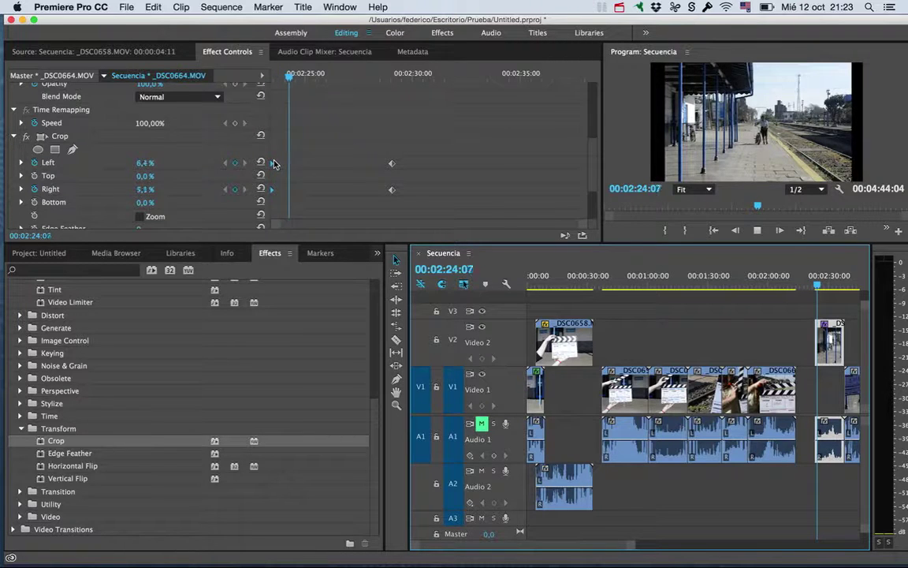
{"action": "mouse_move", "coordinate": [384, 156]}
{"action": "left_mouse_down"}
{"action": "mouse_move", "coordinate": [405, 180]}
{"action": "mouse_move", "coordinate": [313, 189]}
{"action": "left_mouse_up"}
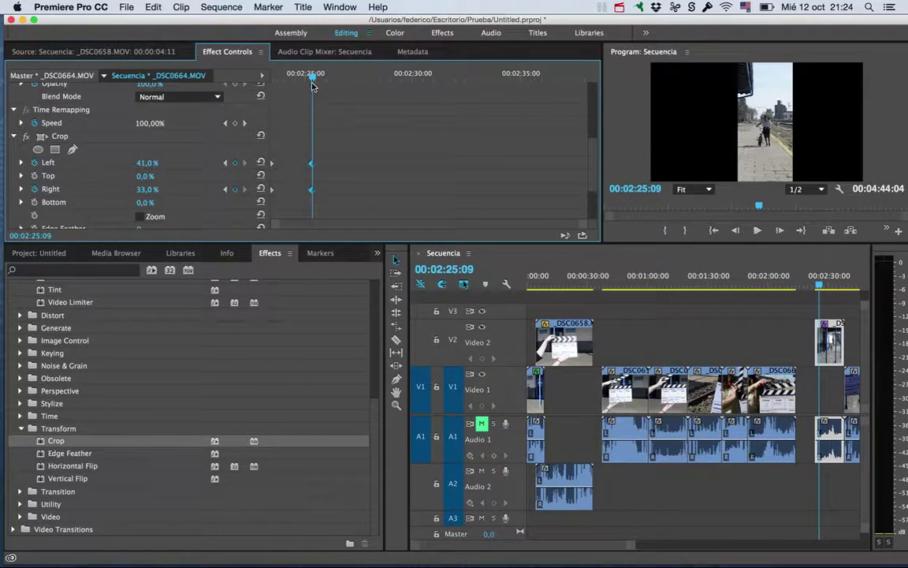
{"action": "left_click_drag", "start_coordinate": [312, 86], "coordinate": [242, 80]}
{"action": "key", "text": "space"}
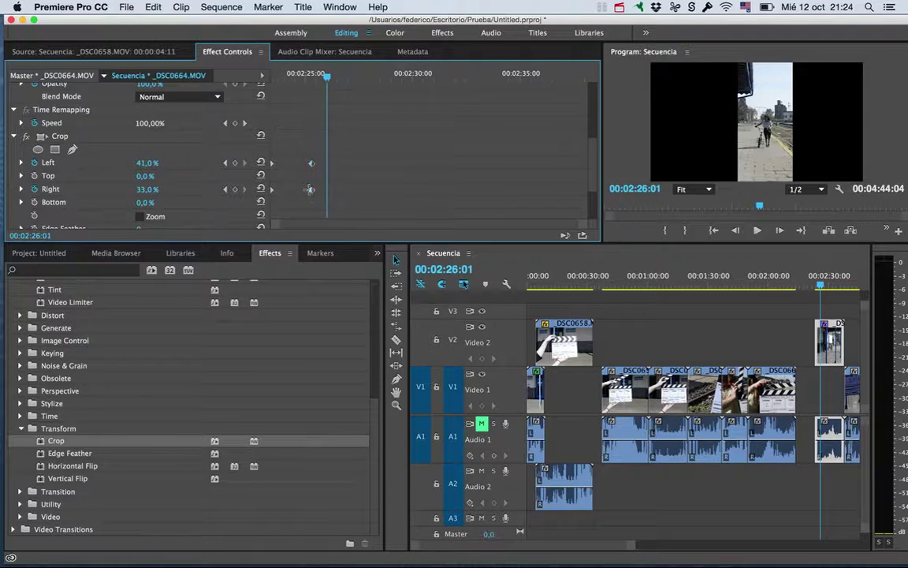
{"action": "left_click_drag", "start_coordinate": [264, 79], "coordinate": [254, 81]}
{"action": "key", "text": "space"}
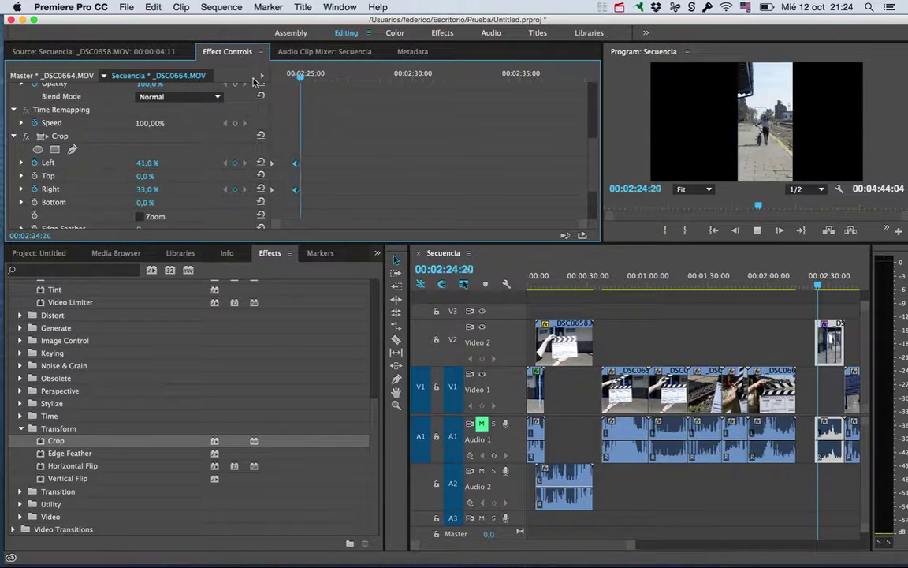
{"action": "key", "text": "space"}
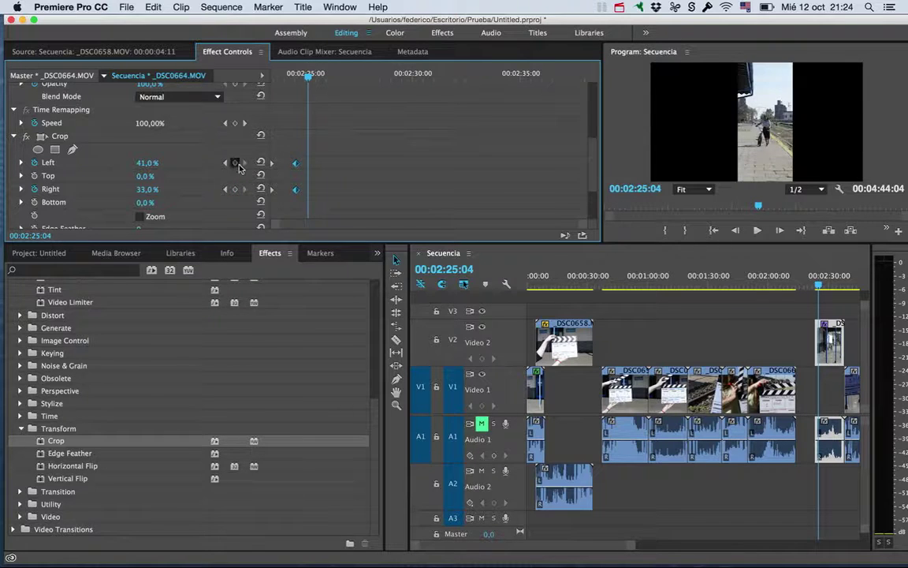
{"action": "left_click", "coordinate": [223, 163]}
{"action": "scroll", "coordinate": [550, 155], "scroll_direction": "up", "scroll_amount": 5}
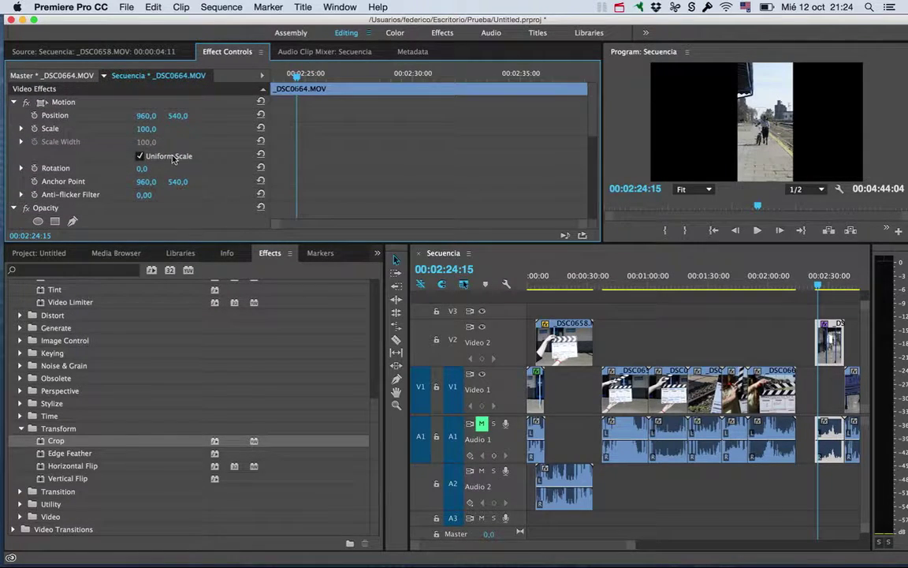
Keyframe Position X from 960 at 02:24:15 to 1592 at 02:25:06, then preview the slide
{"action": "left_click", "coordinate": [35, 115]}
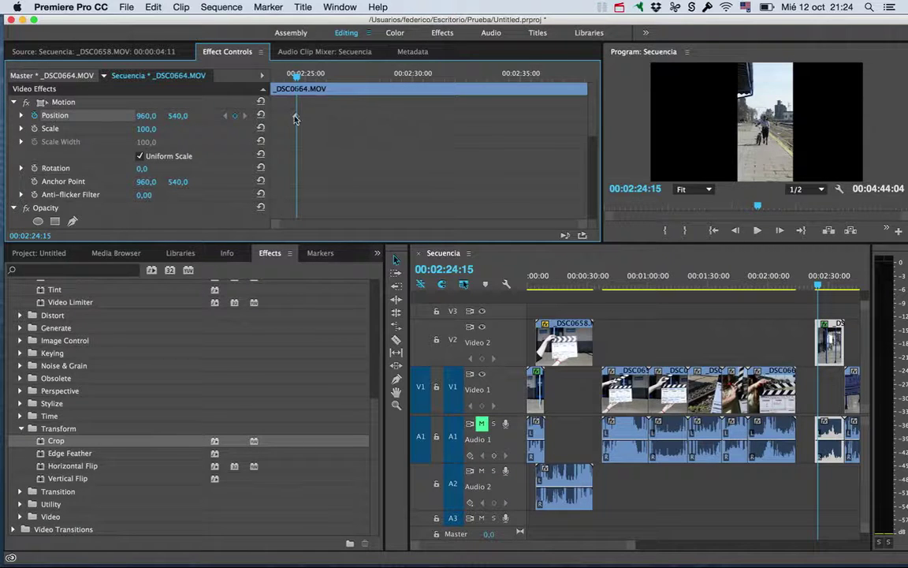
{"action": "left_click_drag", "start_coordinate": [297, 76], "coordinate": [310, 77]}
{"action": "left_click_drag", "start_coordinate": [136, 116], "coordinate": [274, 116]}
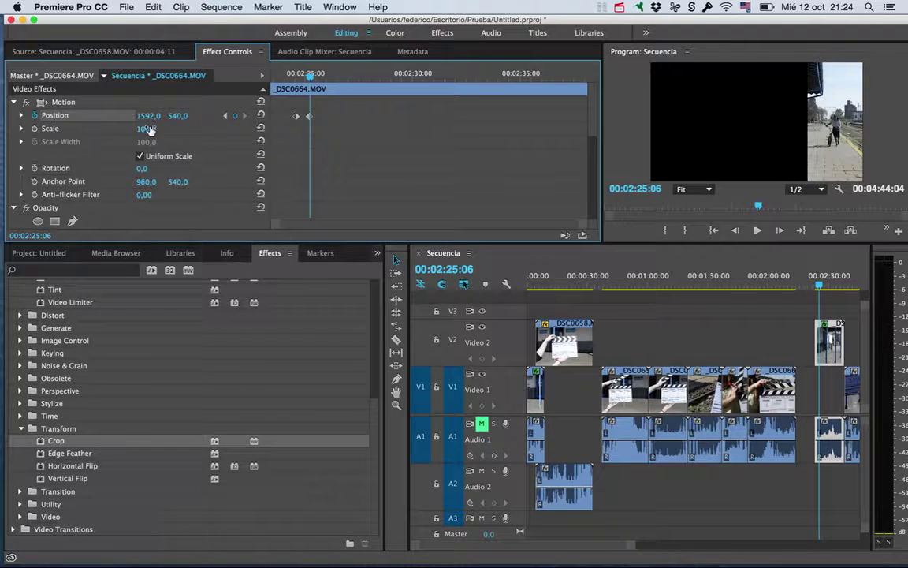
{"action": "left_click_drag", "start_coordinate": [302, 79], "coordinate": [242, 77]}
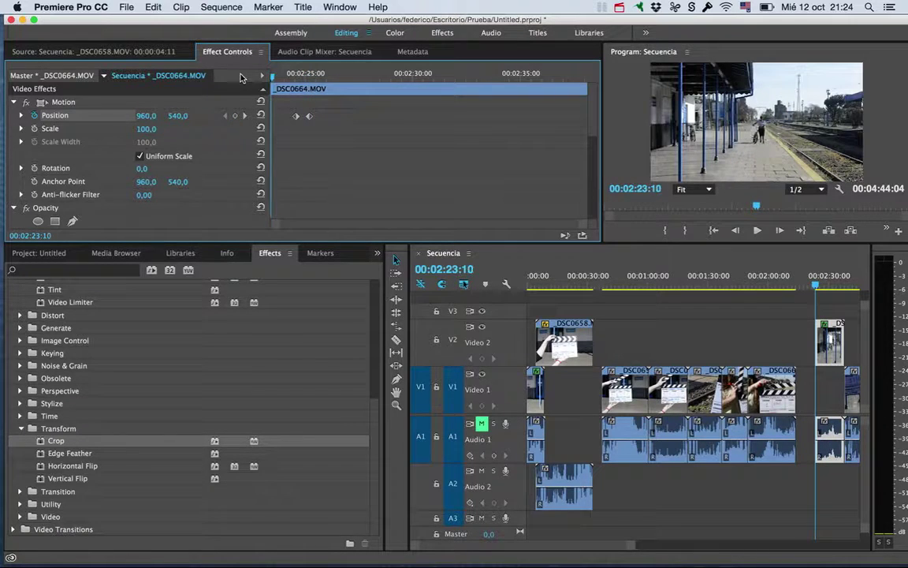
{"action": "key", "text": "space"}
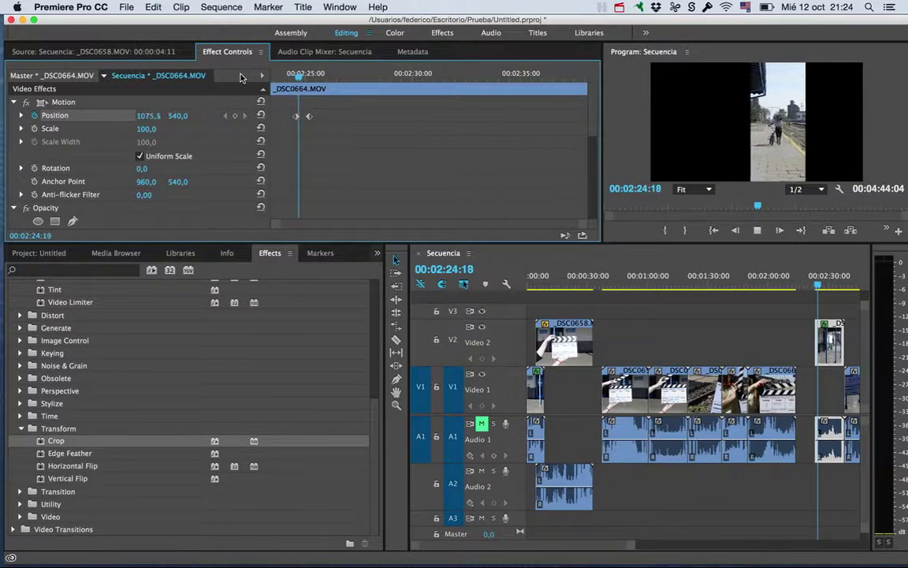
{"action": "key", "text": "space"}
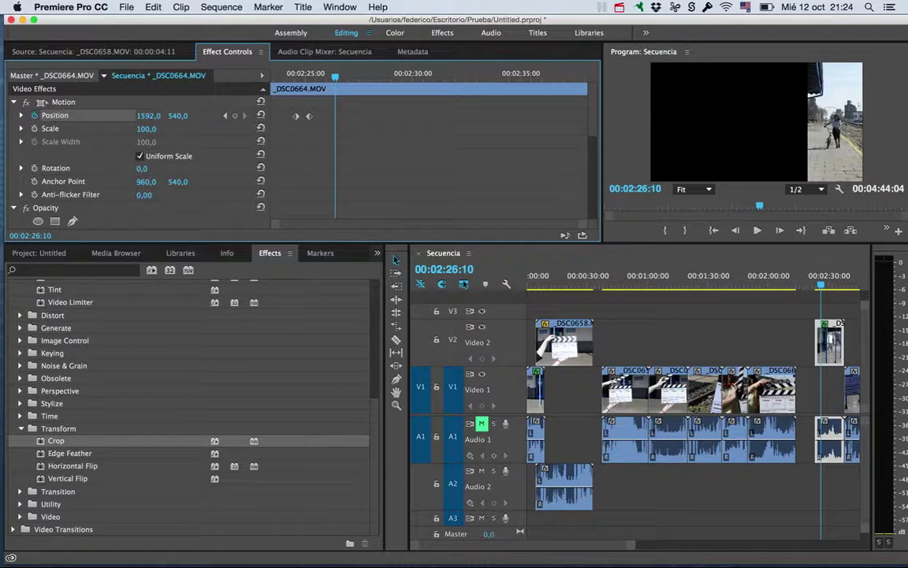
Shift the V1 clip earlier to open a gap and drop _DSC0665 into it beneath _DSC0664 around 02:25
{"action": "left_click_drag", "start_coordinate": [628, 552], "coordinate": [694, 545]}
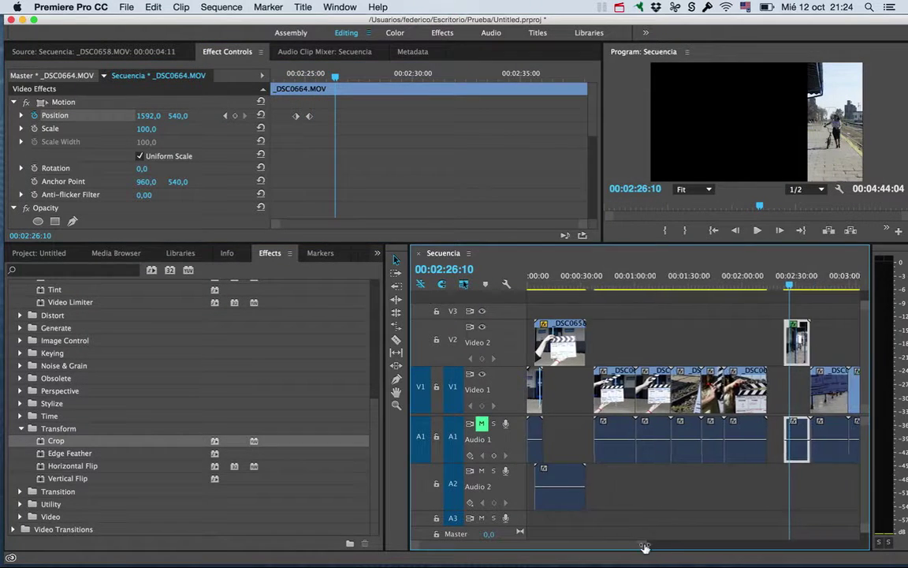
{"action": "mouse_move", "coordinate": [716, 284]}
{"action": "left_mouse_down"}
{"action": "mouse_move", "coordinate": [742, 278]}
{"action": "mouse_move", "coordinate": [727, 332]}
{"action": "left_mouse_up"}
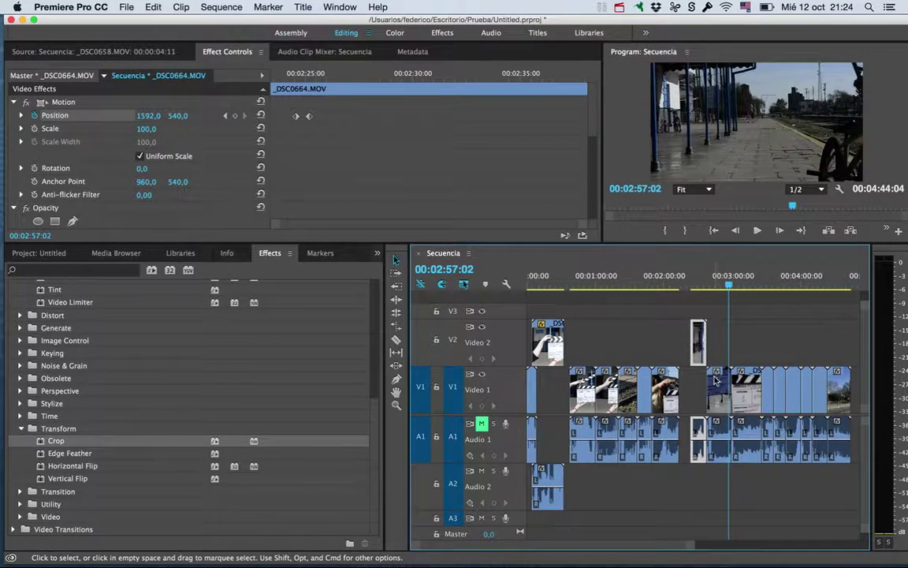
{"action": "left_click_drag", "start_coordinate": [719, 377], "coordinate": [694, 373]}
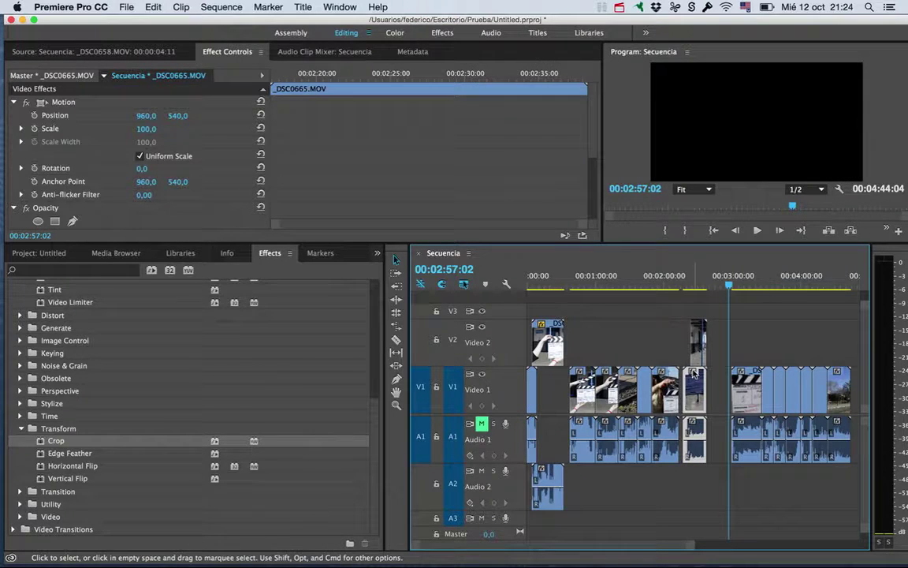
{"action": "left_click_drag", "start_coordinate": [712, 286], "coordinate": [690, 290]}
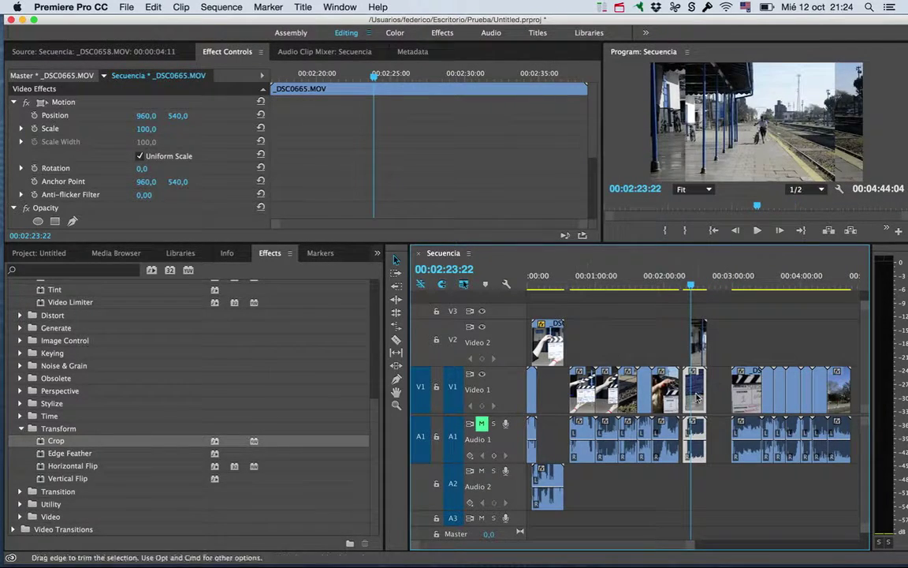
{"action": "mouse_move", "coordinate": [694, 387]}
{"action": "left_mouse_down"}
{"action": "mouse_move", "coordinate": [692, 311]}
{"action": "mouse_move", "coordinate": [705, 288]}
{"action": "mouse_move", "coordinate": [703, 312]}
{"action": "mouse_move", "coordinate": [690, 318]}
{"action": "mouse_move", "coordinate": [666, 289]}
{"action": "mouse_move", "coordinate": [696, 288]}
{"action": "mouse_move", "coordinate": [700, 311]}
{"action": "left_mouse_up"}
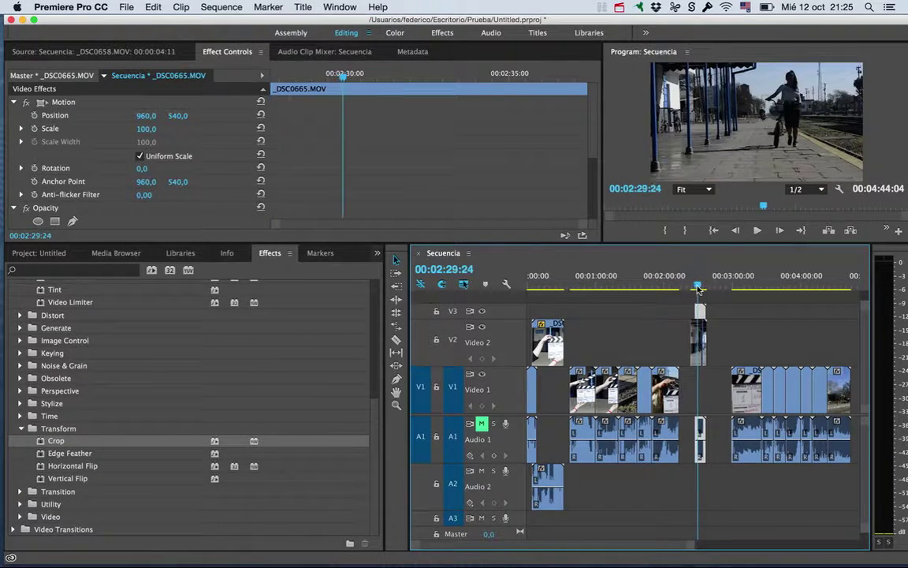
{"action": "left_click_drag", "start_coordinate": [635, 303], "coordinate": [699, 390]}
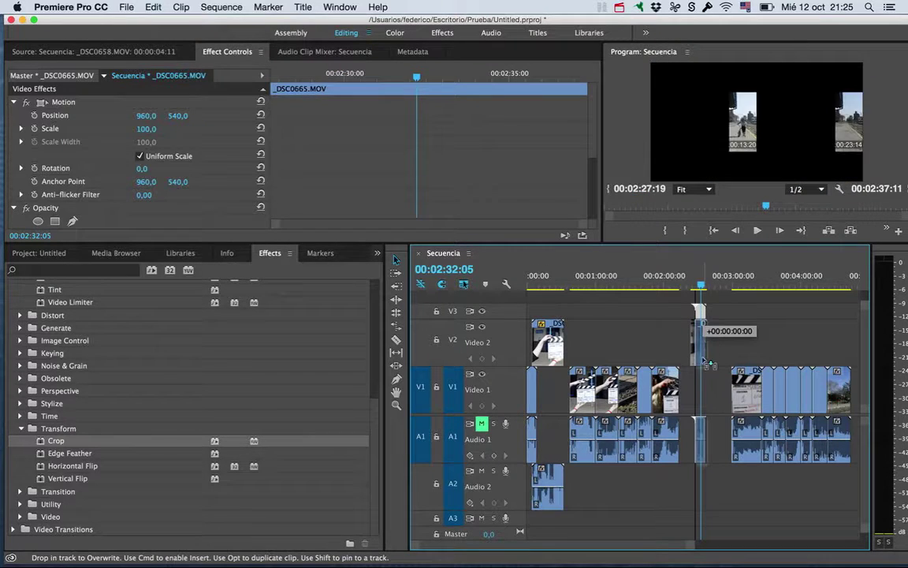
{"action": "left_click_drag", "start_coordinate": [702, 284], "coordinate": [701, 288]}
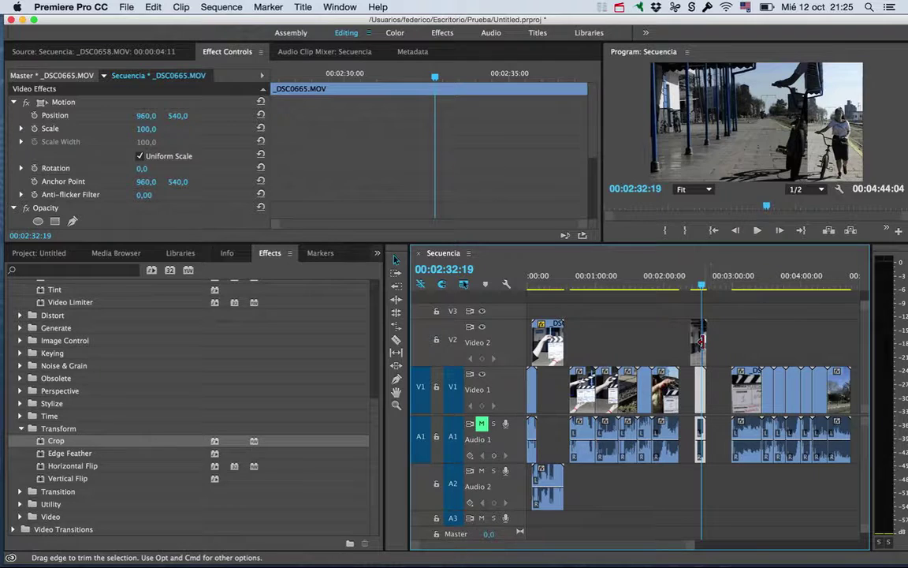
Apply Crop to the _DSC0665 clip on V1 and set Crop Left to about 42%
{"action": "left_click", "coordinate": [745, 139]}
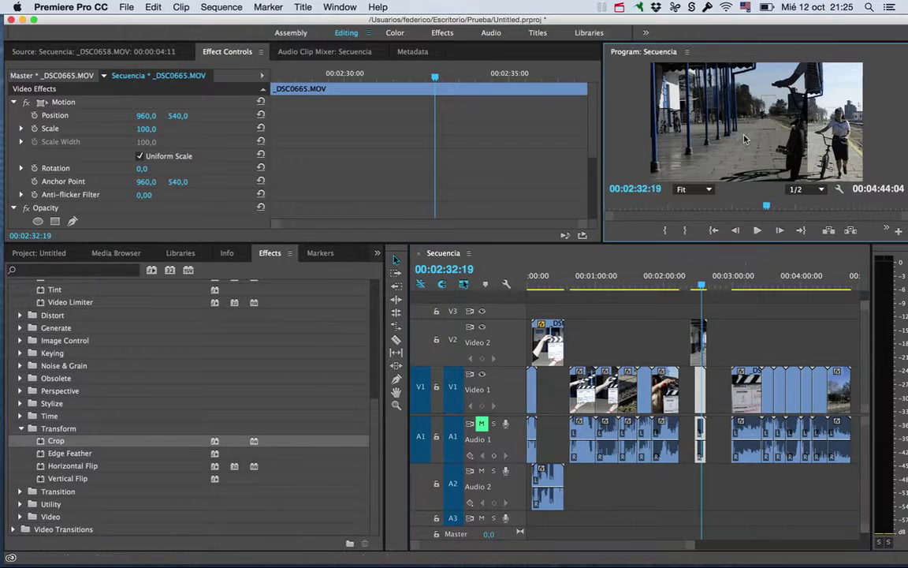
{"action": "left_click_drag", "start_coordinate": [62, 441], "coordinate": [507, 379]}
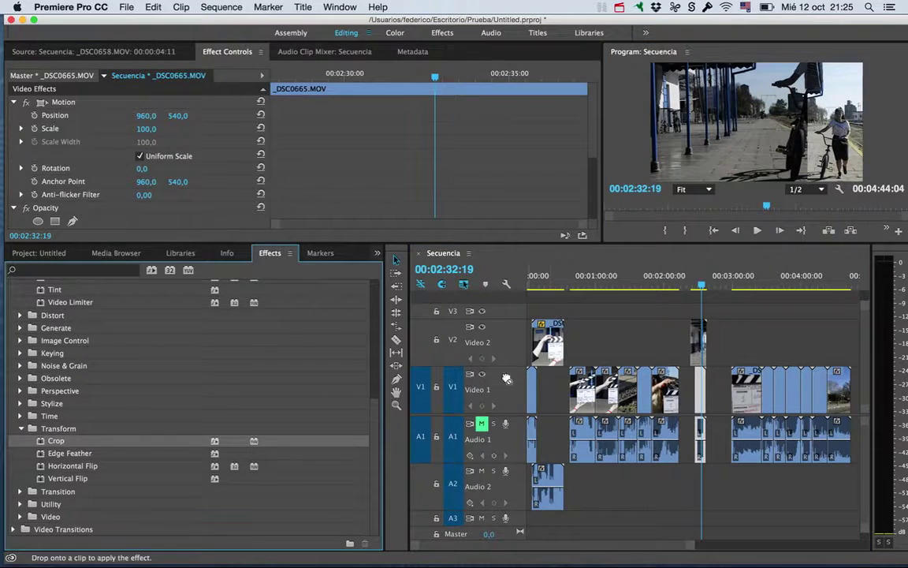
{"action": "left_click_drag", "start_coordinate": [699, 379], "coordinate": [700, 381]}
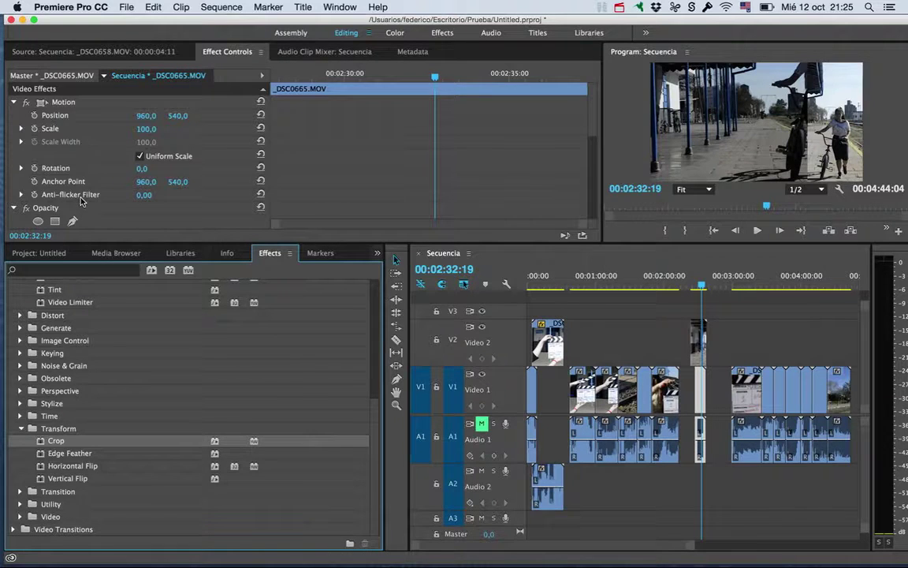
{"action": "scroll", "coordinate": [173, 183], "scroll_direction": "down", "scroll_amount": 3}
{"action": "scroll", "coordinate": [118, 178], "scroll_direction": "down", "scroll_amount": 3}
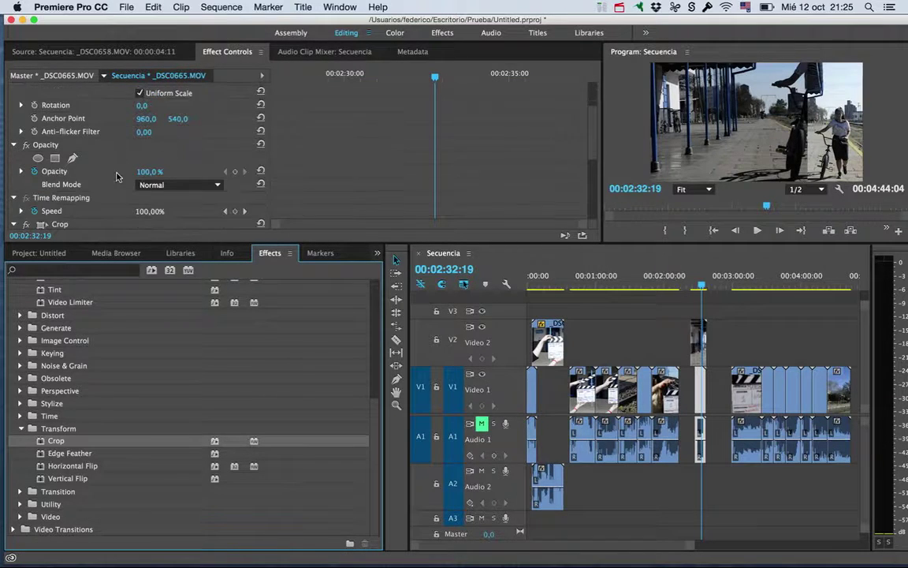
{"action": "scroll", "coordinate": [83, 175], "scroll_direction": "down", "scroll_amount": 2}
{"action": "scroll", "coordinate": [70, 187], "scroll_direction": "down", "scroll_amount": 2}
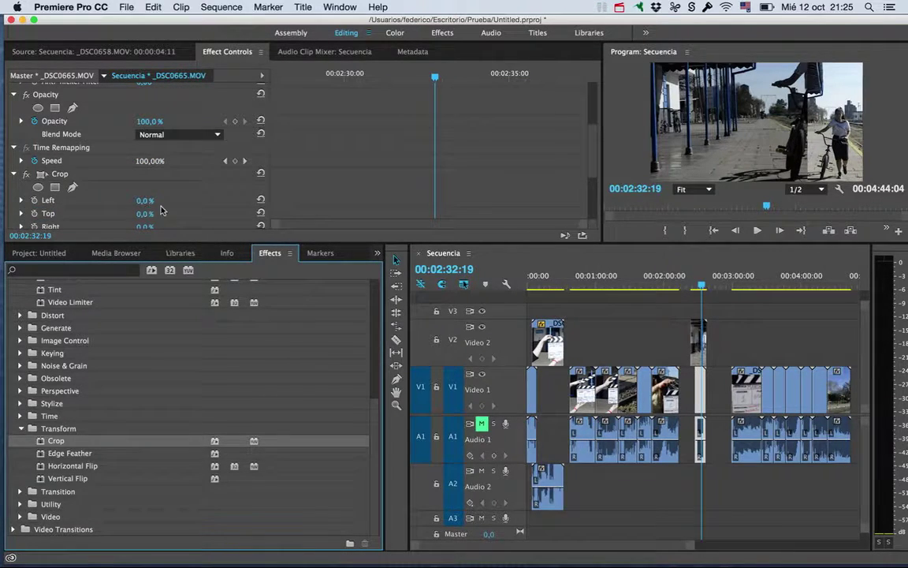
{"action": "left_click_drag", "start_coordinate": [146, 202], "coordinate": [189, 202]}
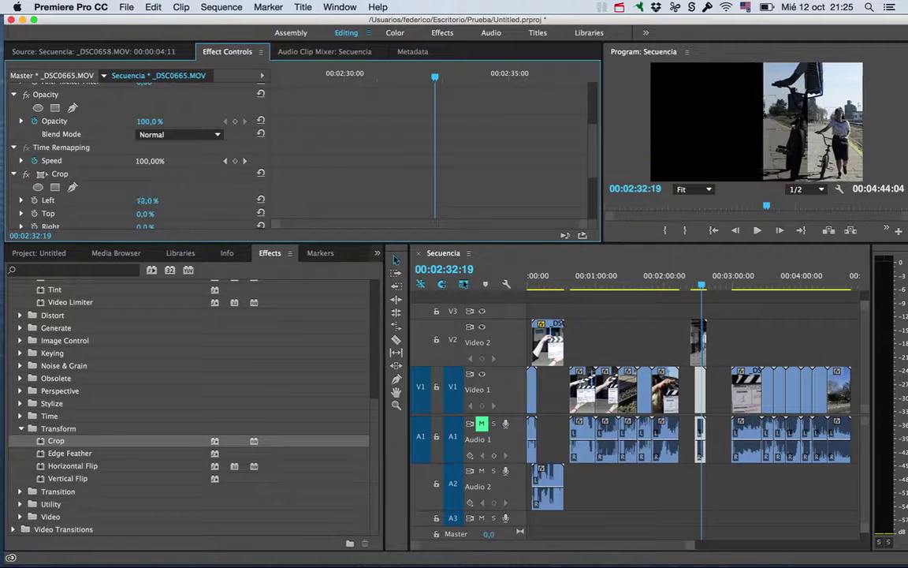
{"action": "scroll", "coordinate": [136, 185], "scroll_direction": "up", "scroll_amount": 7}
{"action": "scroll", "coordinate": [125, 158], "scroll_direction": "up", "scroll_amount": 2}
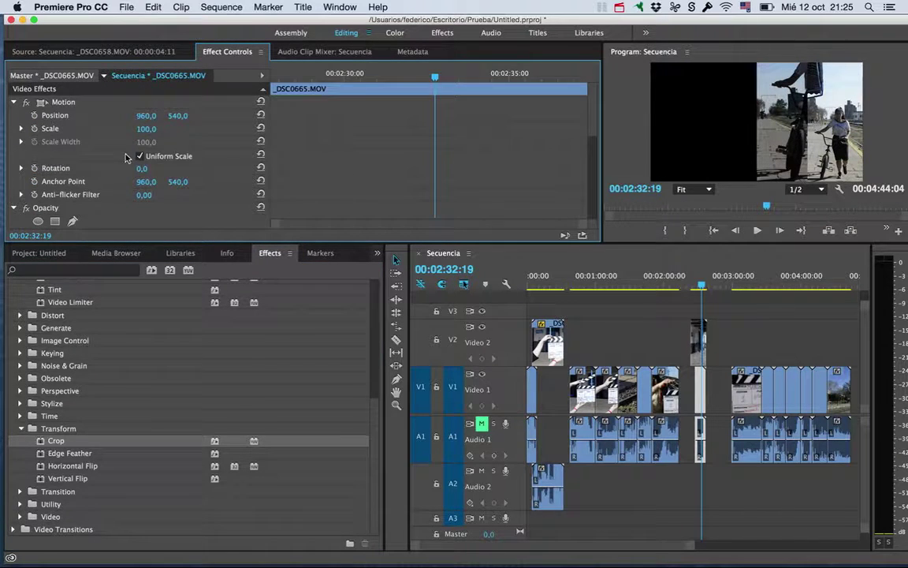
Set _DSC0665's Position X to 426 and play the split screen to preview it
{"action": "left_click_drag", "start_coordinate": [131, 104], "coordinate": [119, 105]}
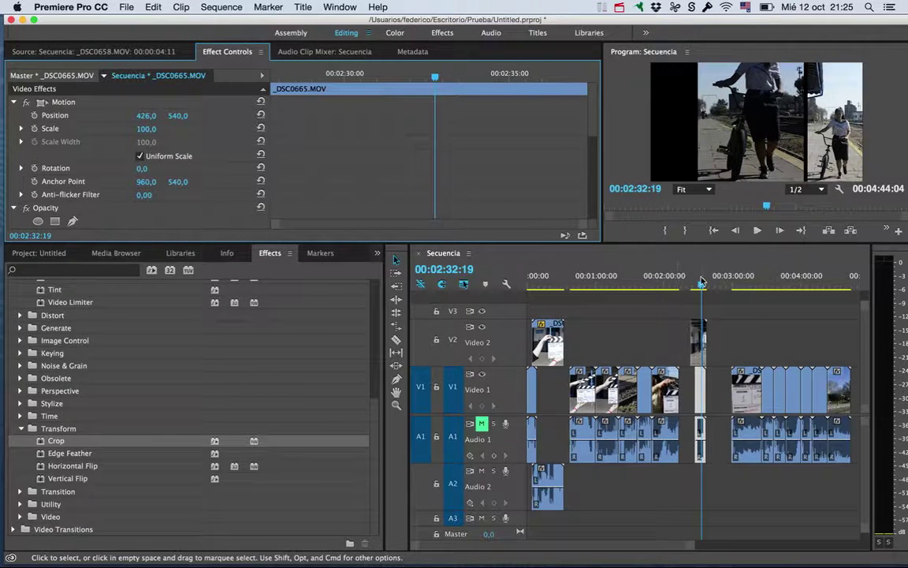
{"action": "left_click_drag", "start_coordinate": [701, 285], "coordinate": [694, 289]}
{"action": "key", "text": "space"}
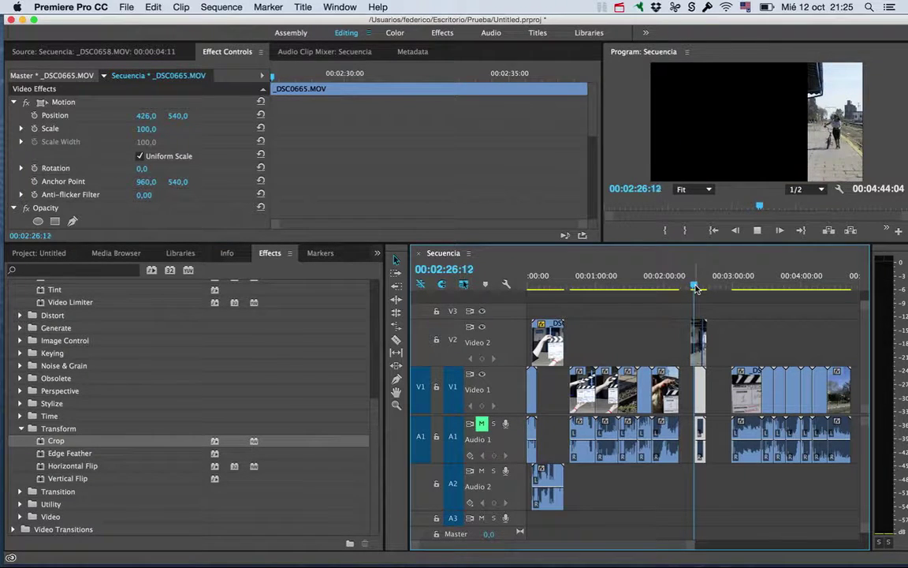
{"action": "key", "text": "space"}
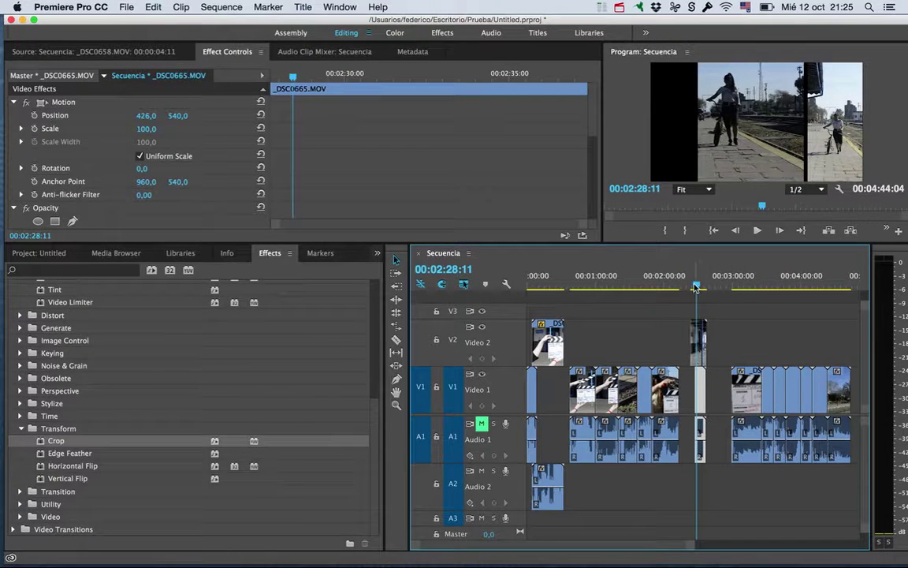
Review frames around 02:23:22, nudge the short clip slightly earlier, and play again
{"action": "left_click", "coordinate": [694, 286]}
{"action": "left_click_drag", "start_coordinate": [694, 287], "coordinate": [696, 287]}
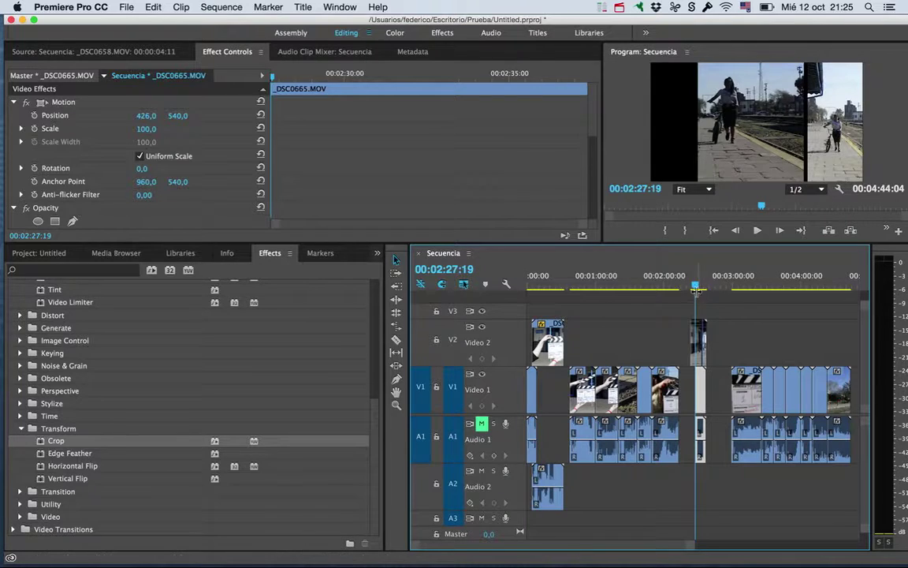
{"action": "left_click_drag", "start_coordinate": [695, 285], "coordinate": [693, 287]}
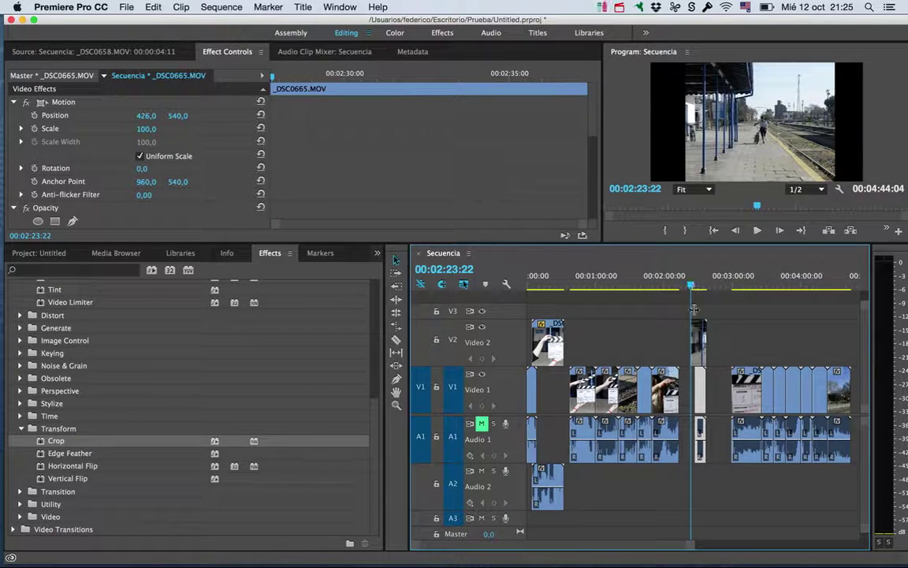
{"action": "left_click_drag", "start_coordinate": [701, 390], "coordinate": [695, 390]}
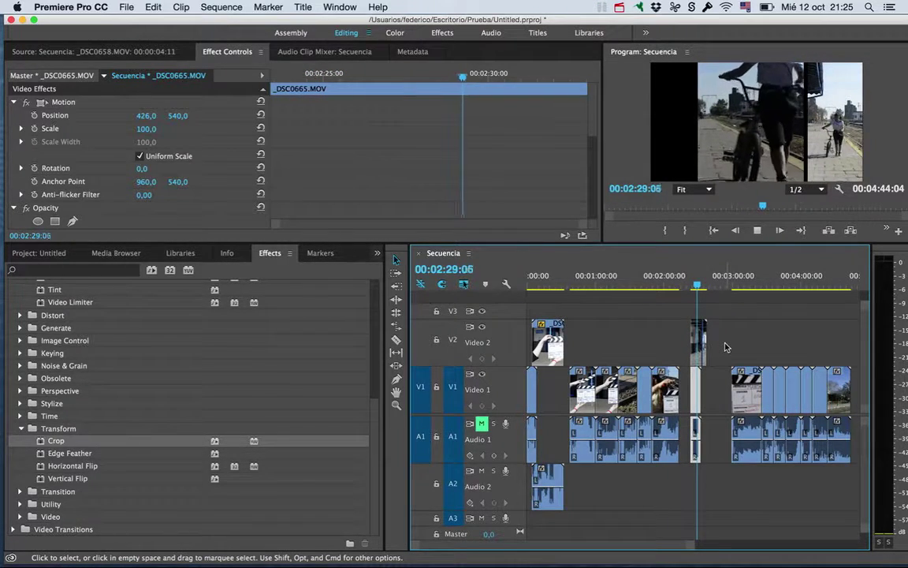
{"action": "key", "text": "space"}
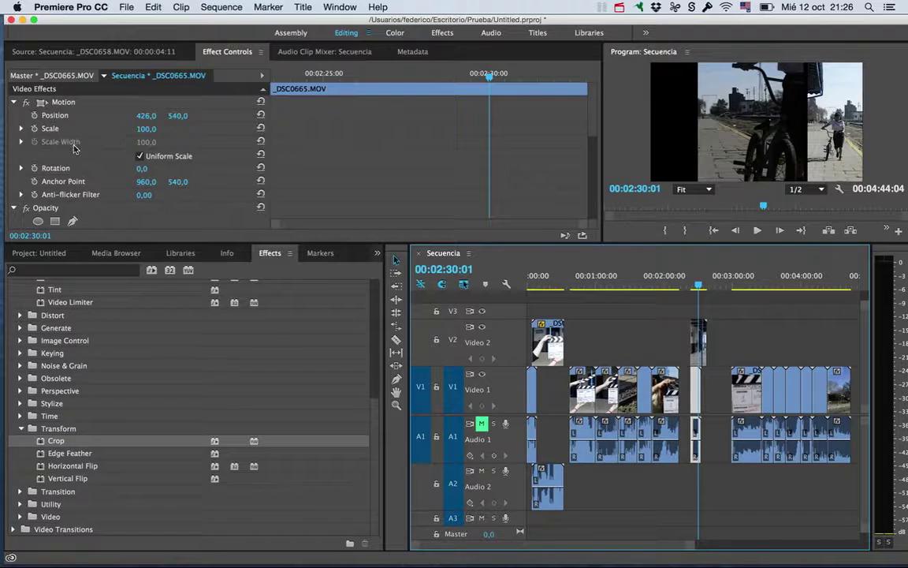
Save, then keyframe _DSC0665's Position Y from 540 at 02:30:01 to 1651 at 02:31:19
{"action": "key", "text": "super+s"}
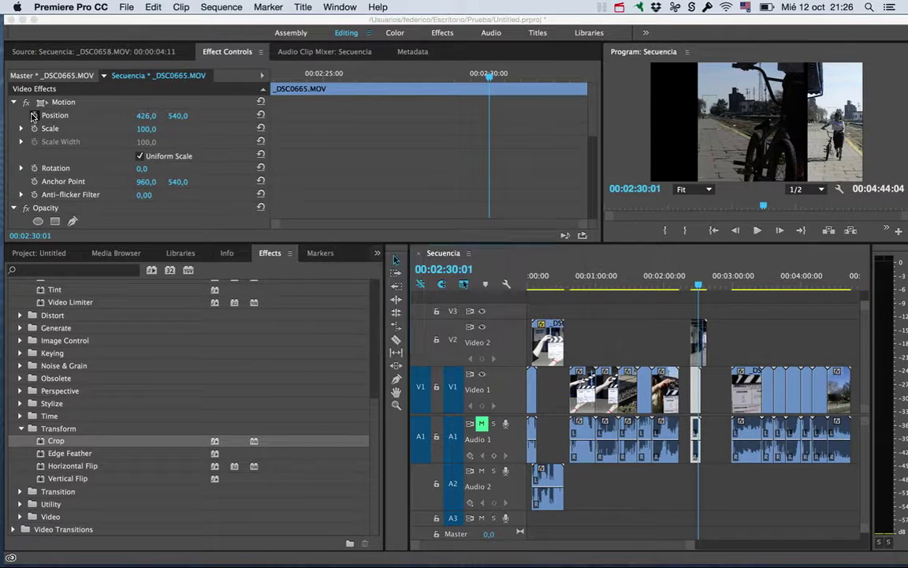
{"action": "left_click", "coordinate": [34, 116]}
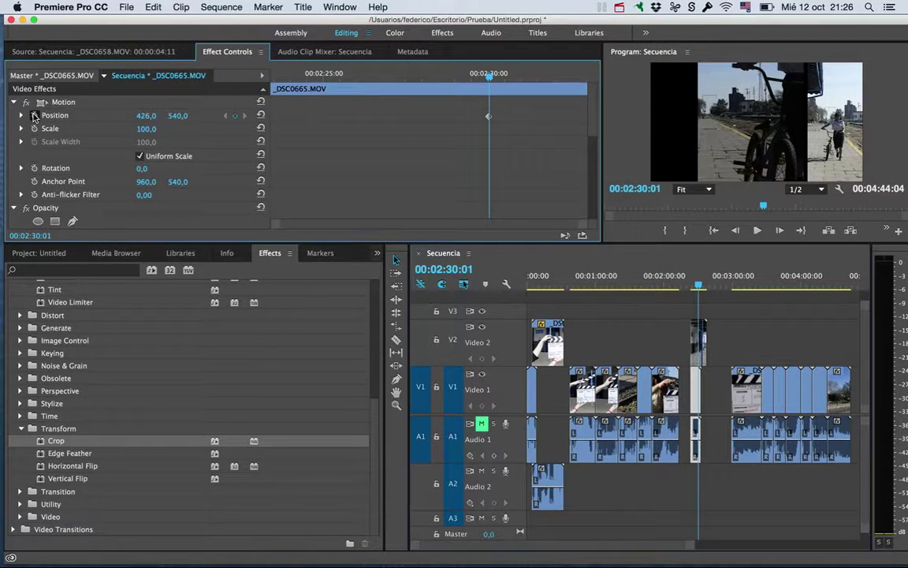
{"action": "left_click_drag", "start_coordinate": [490, 82], "coordinate": [549, 84]}
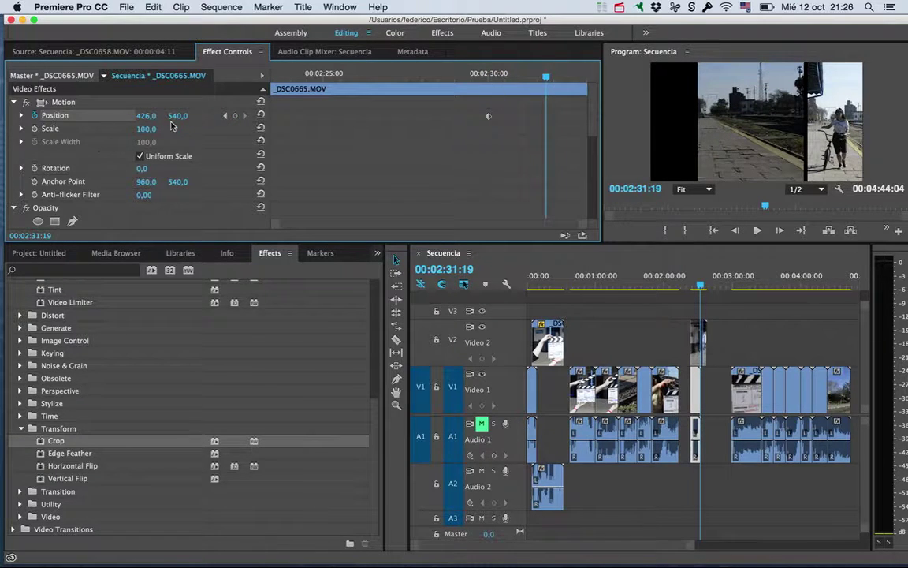
{"action": "left_click_drag", "start_coordinate": [146, 115], "coordinate": [148, 116]}
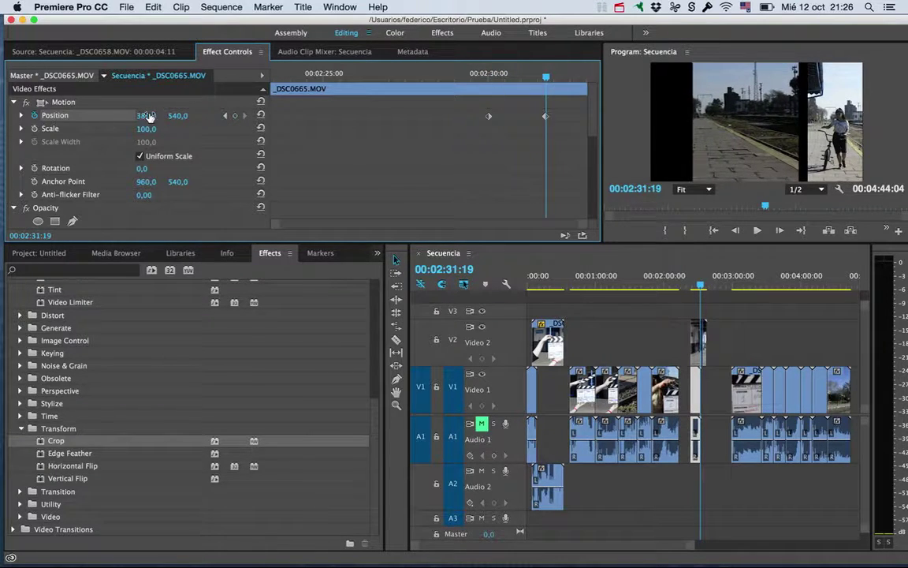
{"action": "key", "text": "super+z"}
{"action": "left_click_drag", "start_coordinate": [178, 115], "coordinate": [194, 115]}
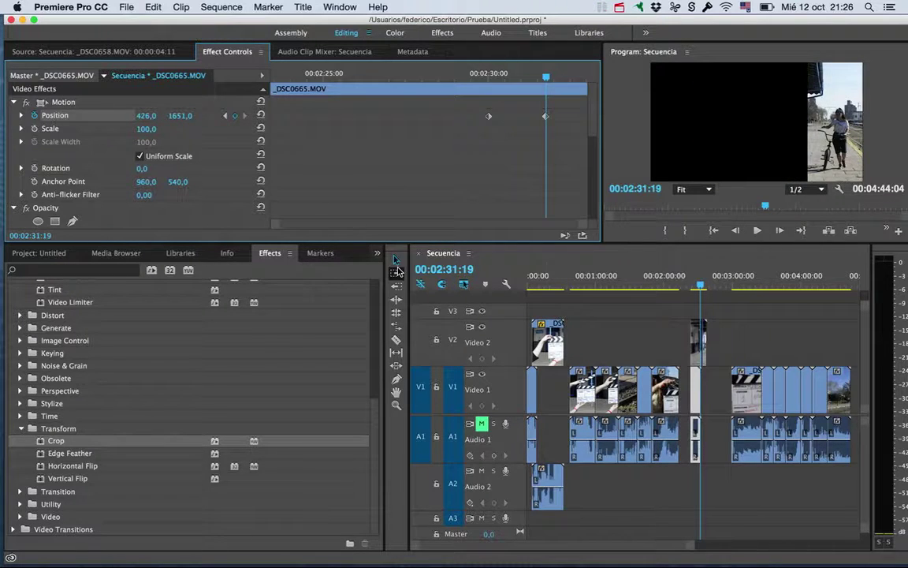
{"action": "left_click", "coordinate": [694, 338]}
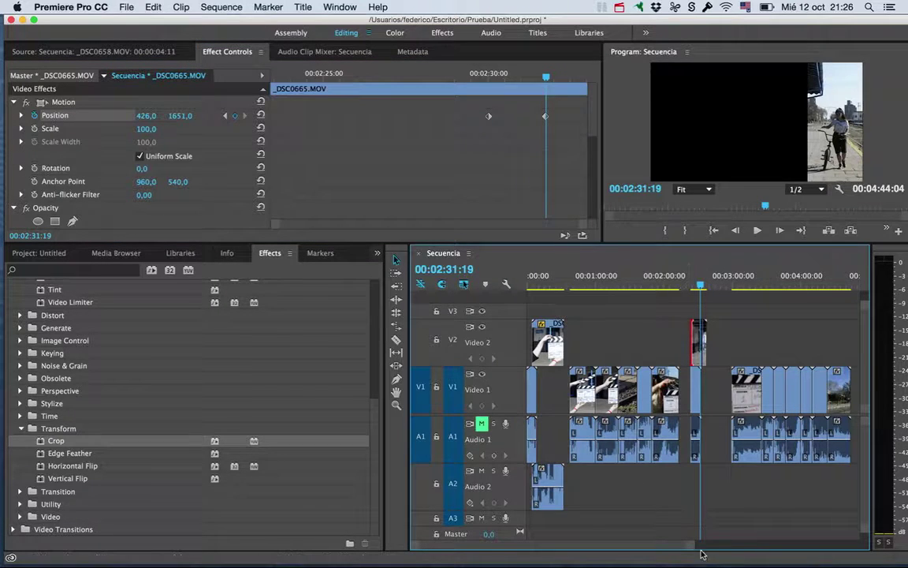
{"action": "left_click_drag", "start_coordinate": [700, 547], "coordinate": [608, 547]}
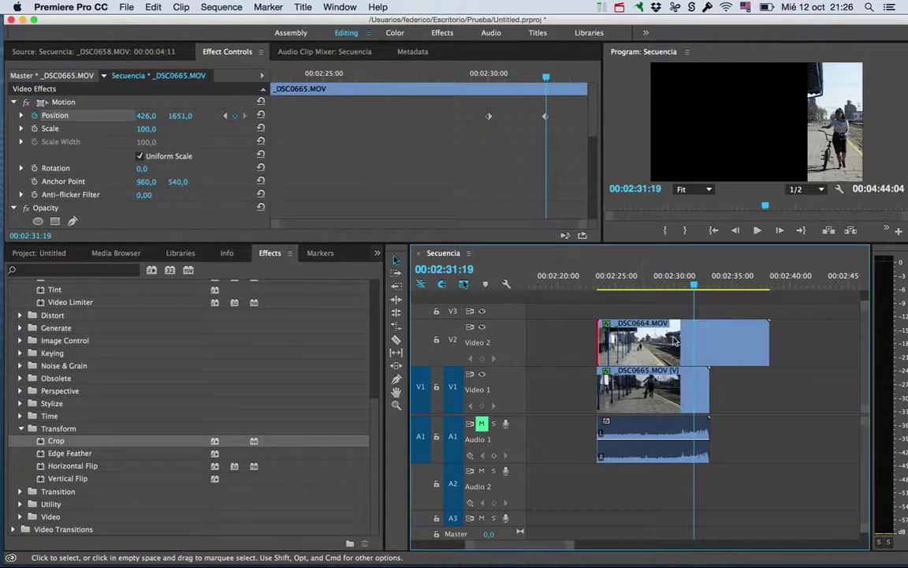
Add a Position keyframe at 02:31:19 on the _DSC0664 clip, keeping its existing keyframes
{"action": "left_click", "coordinate": [700, 345]}
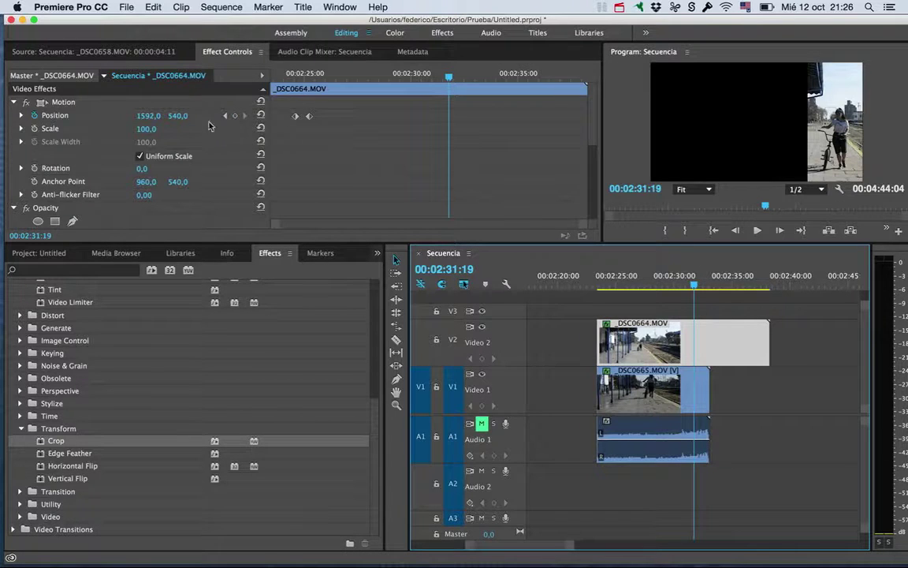
{"action": "left_click", "coordinate": [35, 116]}
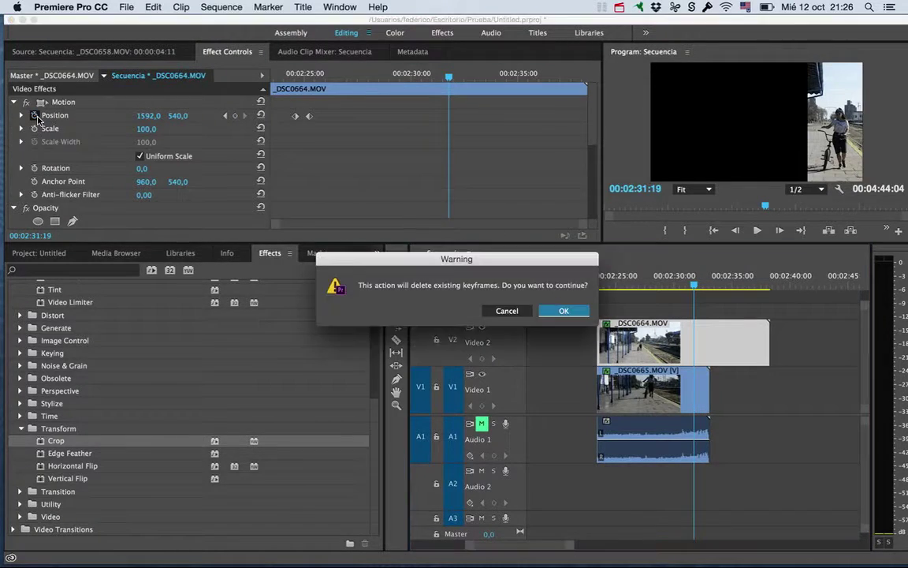
{"action": "left_click", "coordinate": [500, 312]}
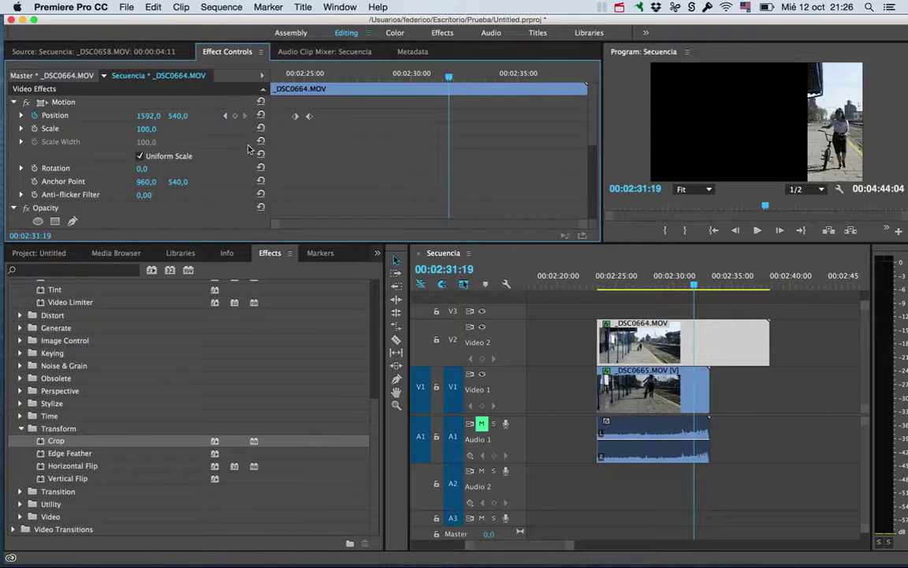
{"action": "left_click", "coordinate": [234, 116]}
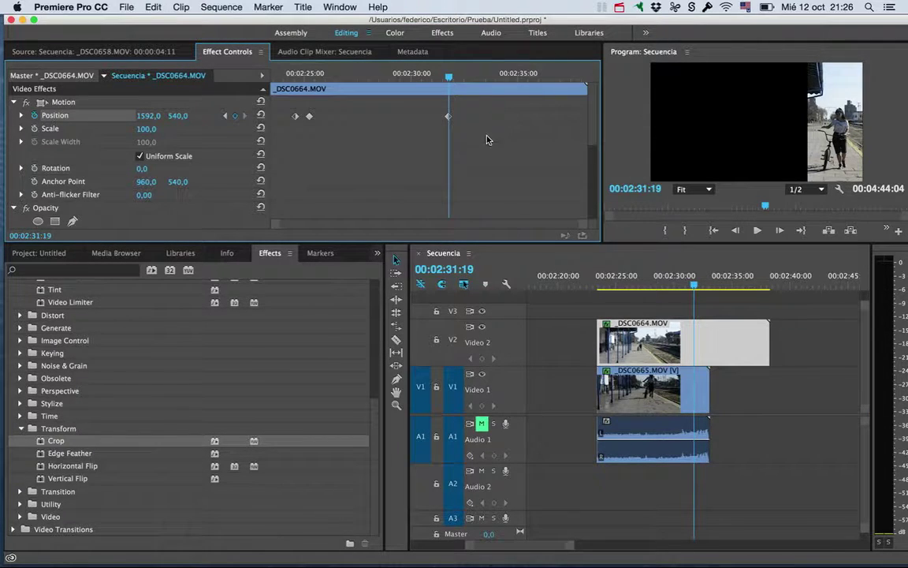
About a second later, set Position Y to -557 so the clip slides up out of frame
{"action": "key", "text": "space"}
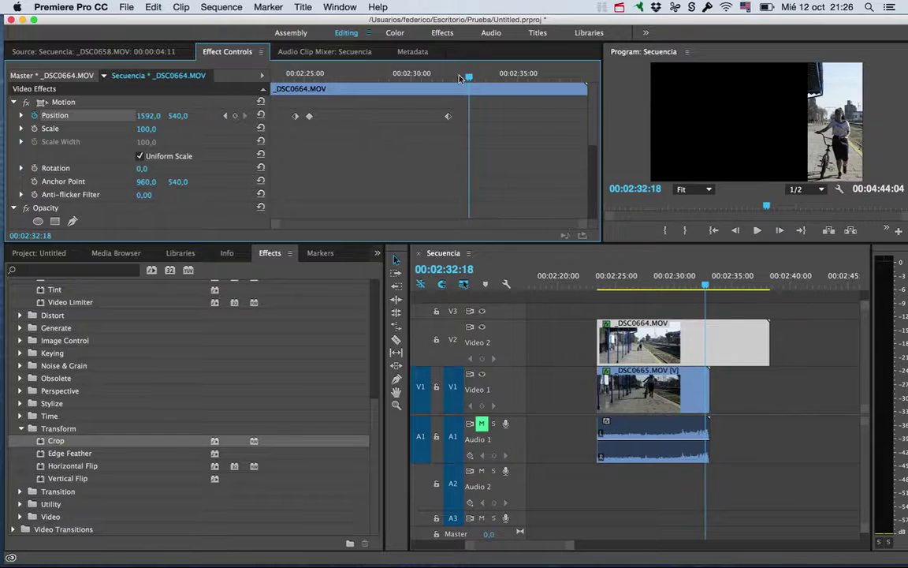
{"action": "left_click_drag", "start_coordinate": [150, 117], "coordinate": [139, 118]}
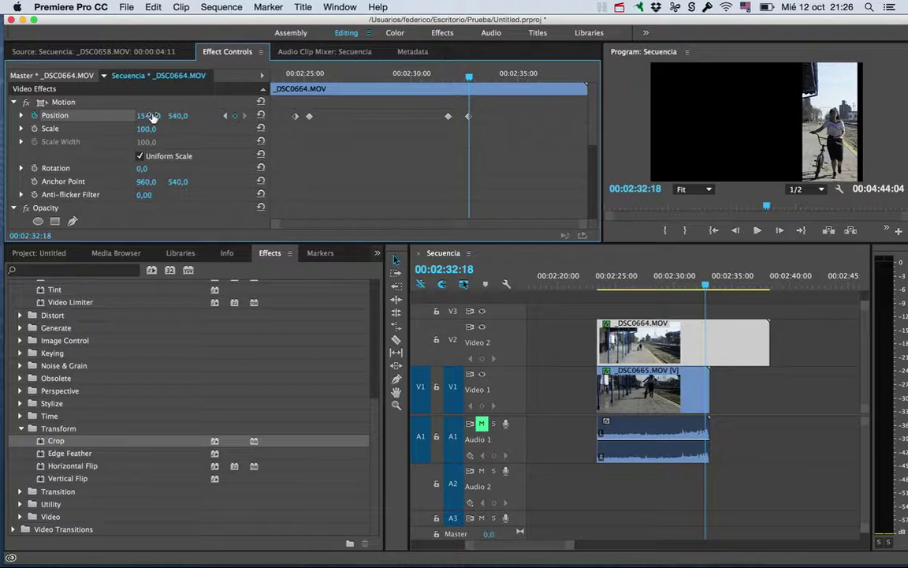
{"action": "key", "text": "super+z"}
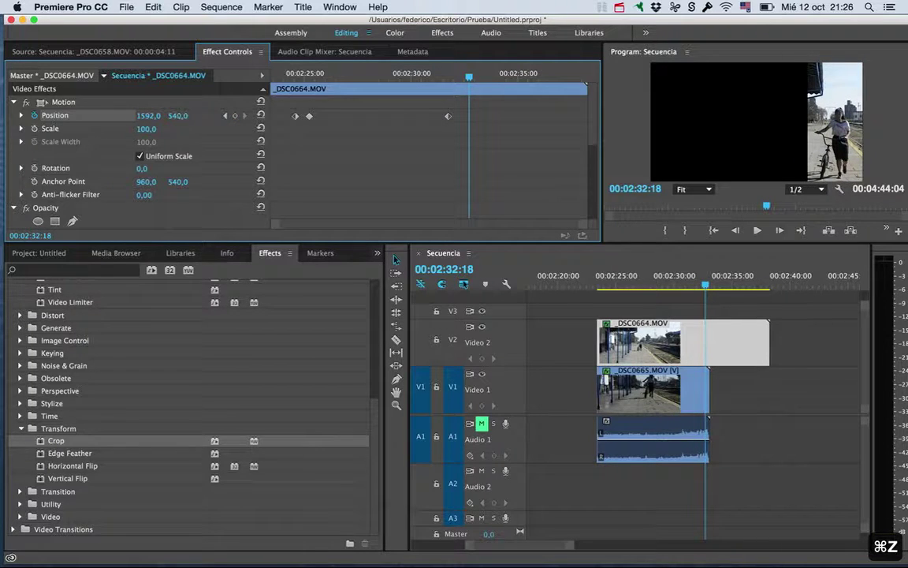
{"action": "left_click_drag", "start_coordinate": [179, 116], "coordinate": [157, 116]}
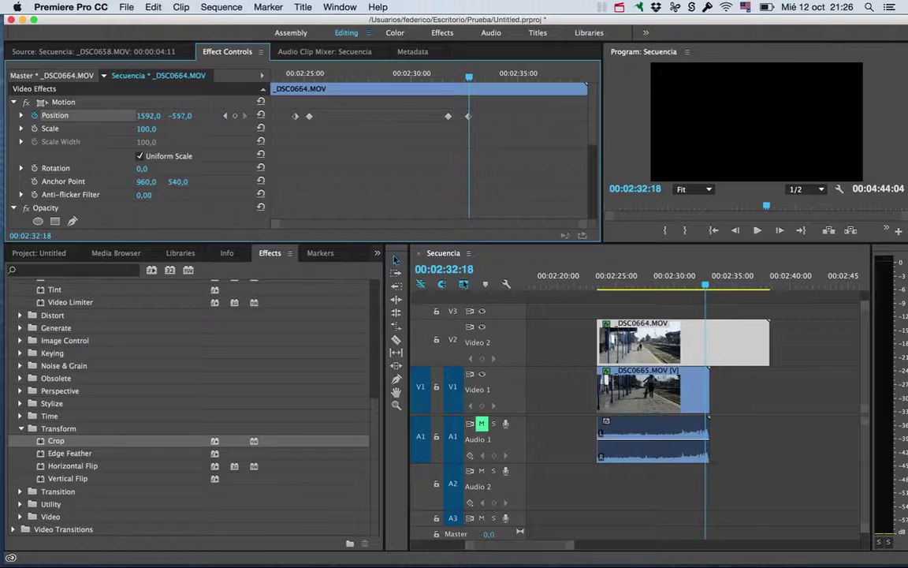
{"action": "left_click", "coordinate": [593, 281]}
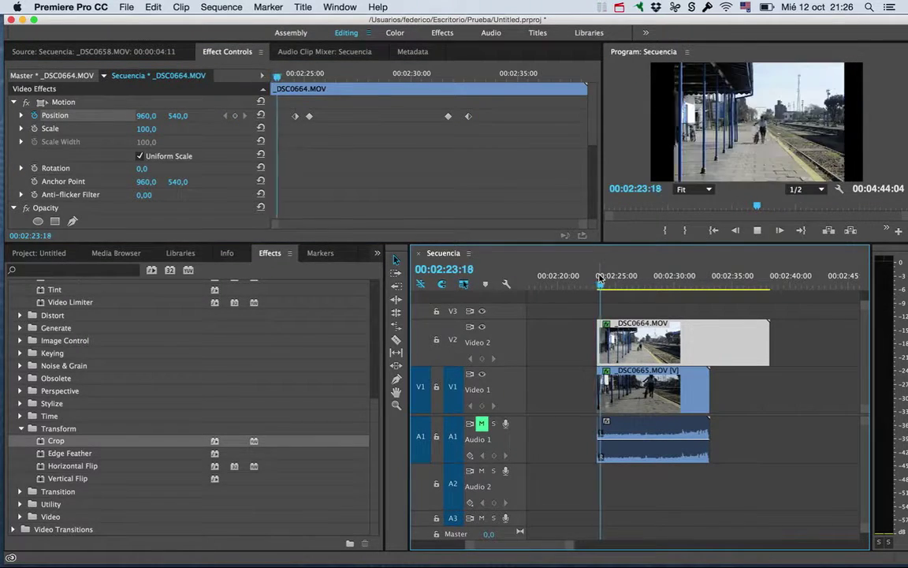
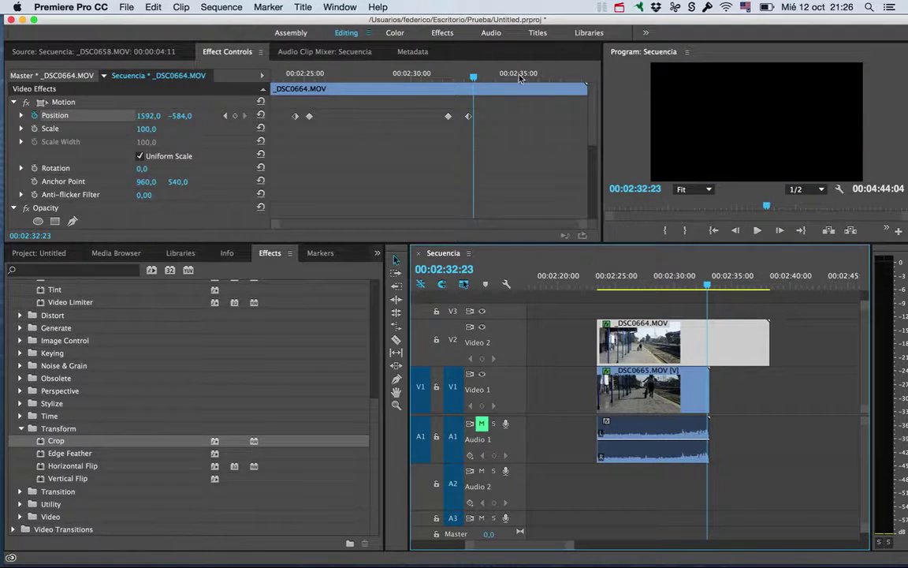
Trim the start of _DSC0665 on Video 1 slightly later and preview the transition
{"action": "left_click", "coordinate": [467, 118]}
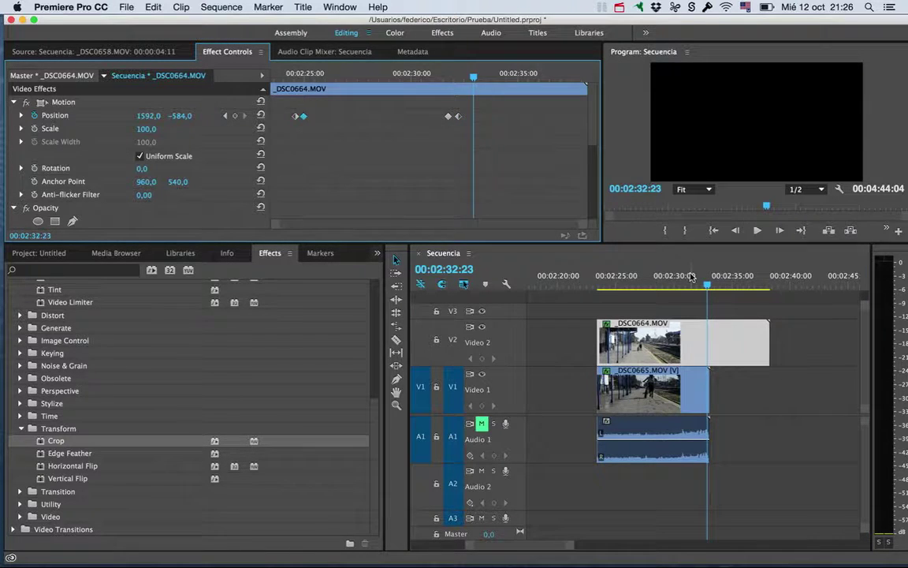
{"action": "mouse_move", "coordinate": [708, 288]}
{"action": "left_mouse_down"}
{"action": "mouse_move", "coordinate": [607, 273]}
{"action": "mouse_move", "coordinate": [616, 275]}
{"action": "left_mouse_up"}
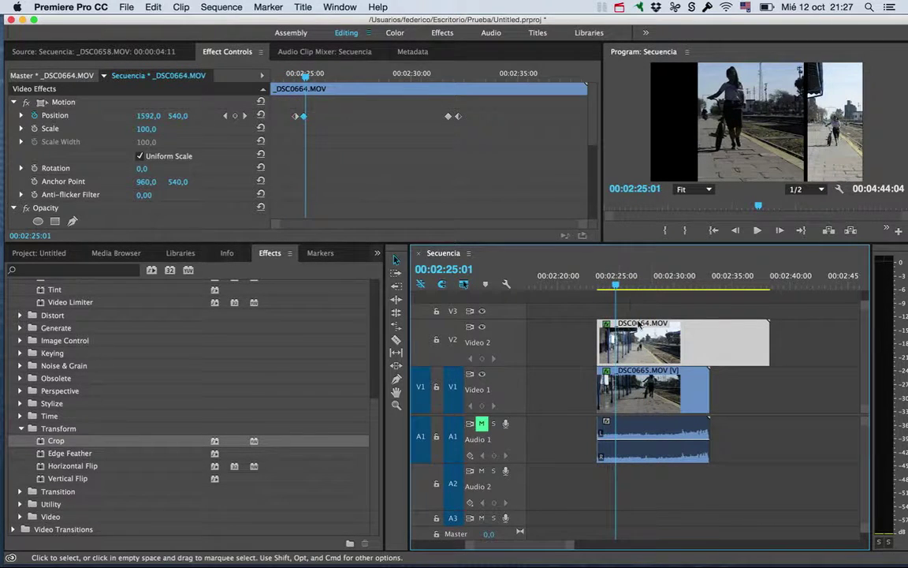
{"action": "left_click_drag", "start_coordinate": [599, 390], "coordinate": [617, 391]}
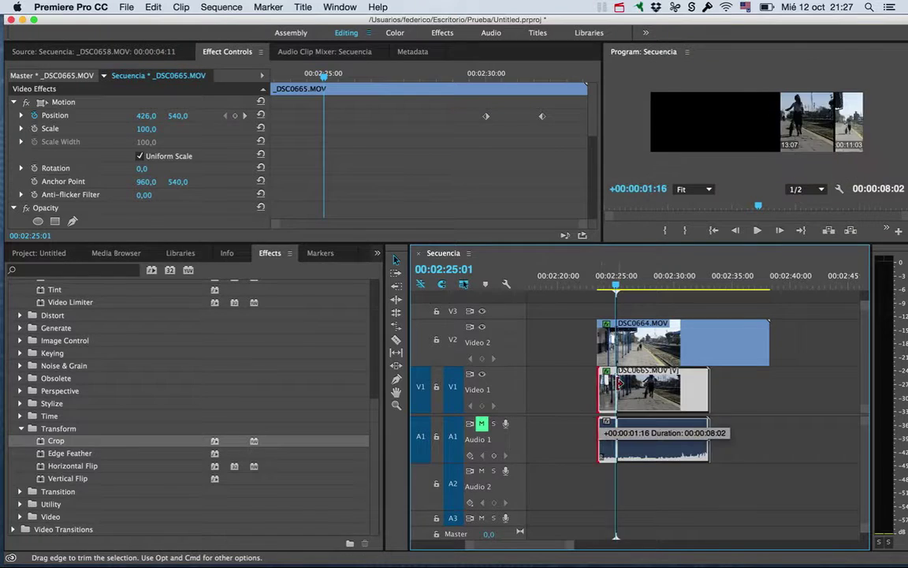
{"action": "left_click", "coordinate": [590, 286]}
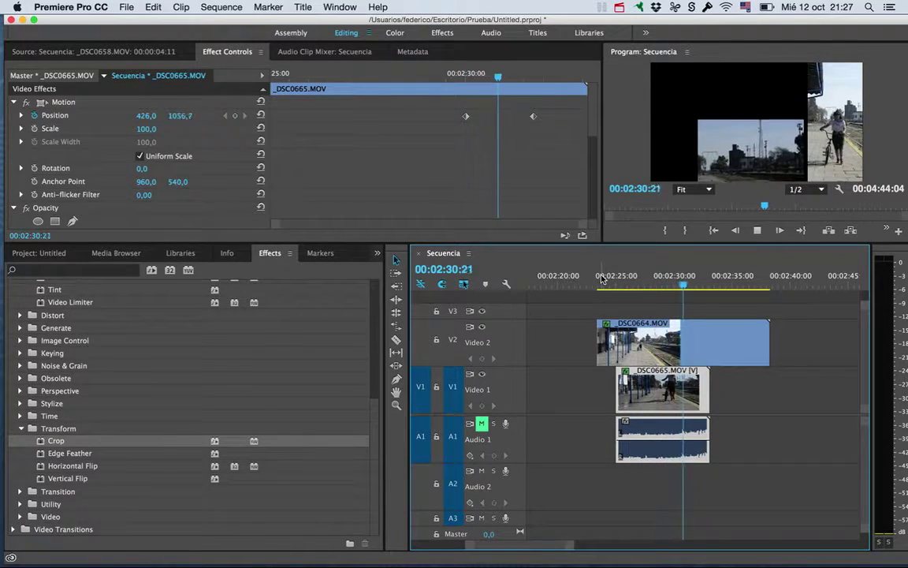
{"action": "key", "text": "space"}
Move _DSC0665's final Position keyframe earlier so its downward exit finishes sooner, and replay it
{"action": "left_click_drag", "start_coordinate": [529, 116], "coordinate": [502, 117]}
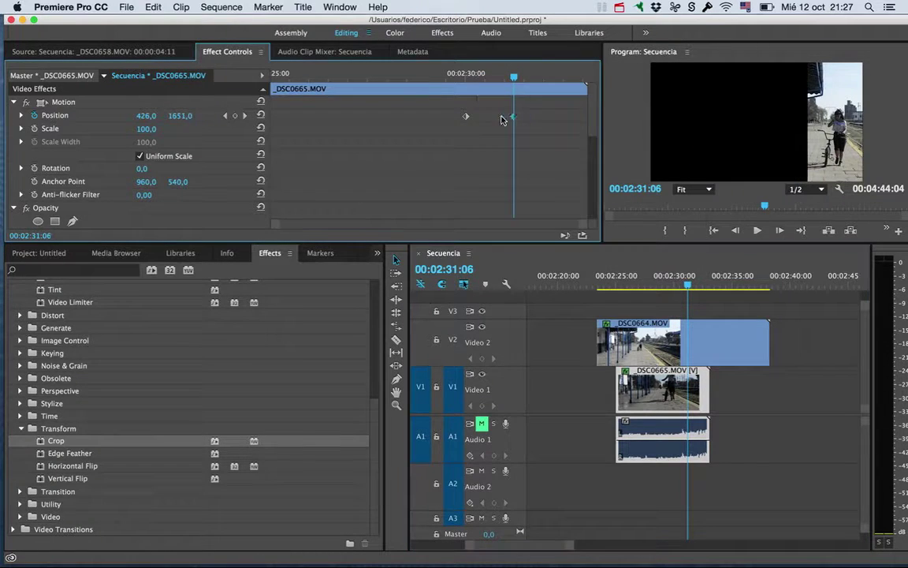
{"action": "left_click_drag", "start_coordinate": [466, 80], "coordinate": [426, 73]}
{"action": "key", "text": "space"}
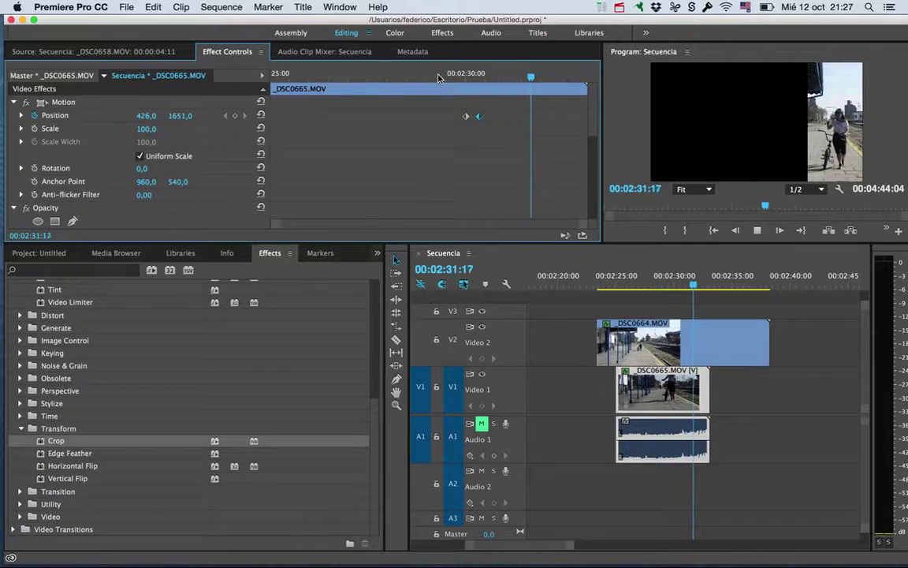
{"action": "key", "text": "space"}
Shift _DSC0664's final Position keyframes earlier on Video 2 and play back the adjusted slide
{"action": "left_click", "coordinate": [749, 355]}
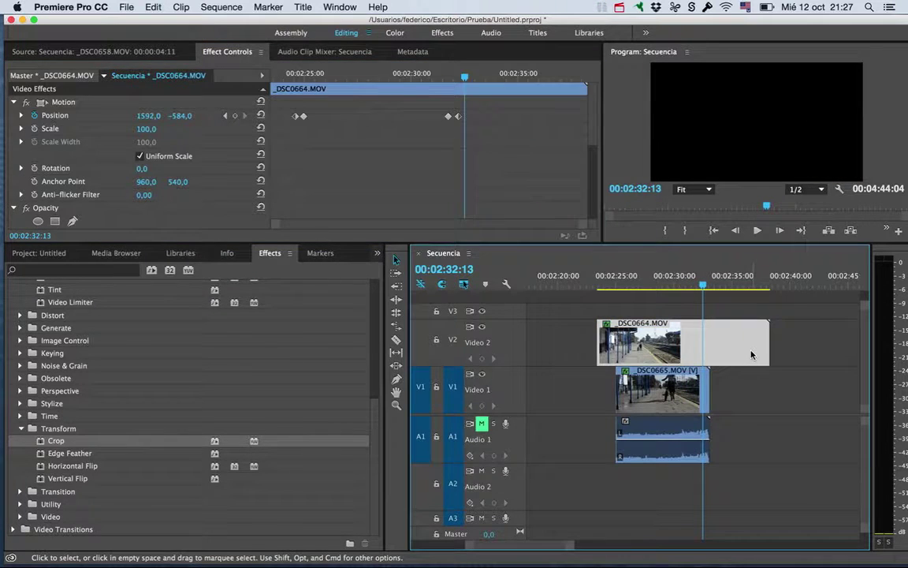
{"action": "left_click_drag", "start_coordinate": [498, 123], "coordinate": [444, 100]}
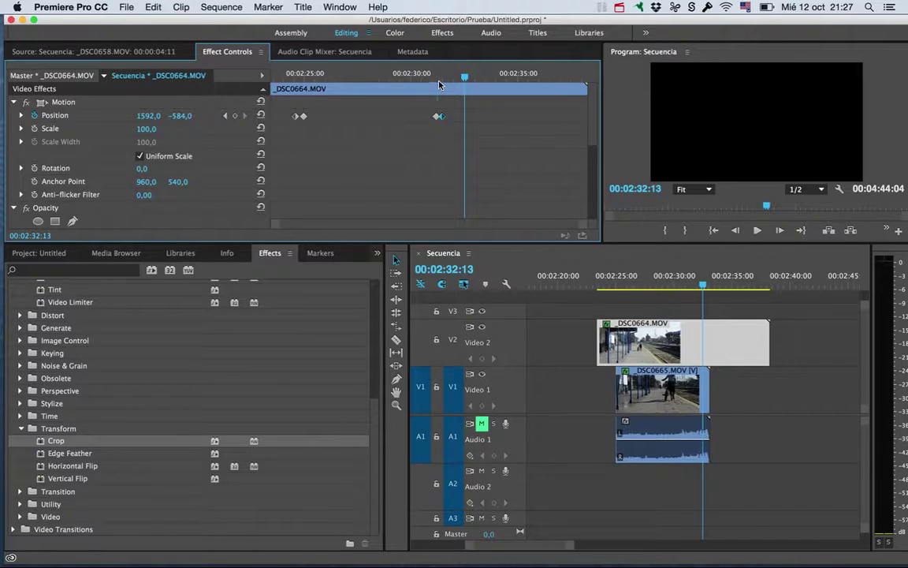
{"action": "left_click_drag", "start_coordinate": [439, 79], "coordinate": [410, 78]}
{"action": "key", "text": "space"}
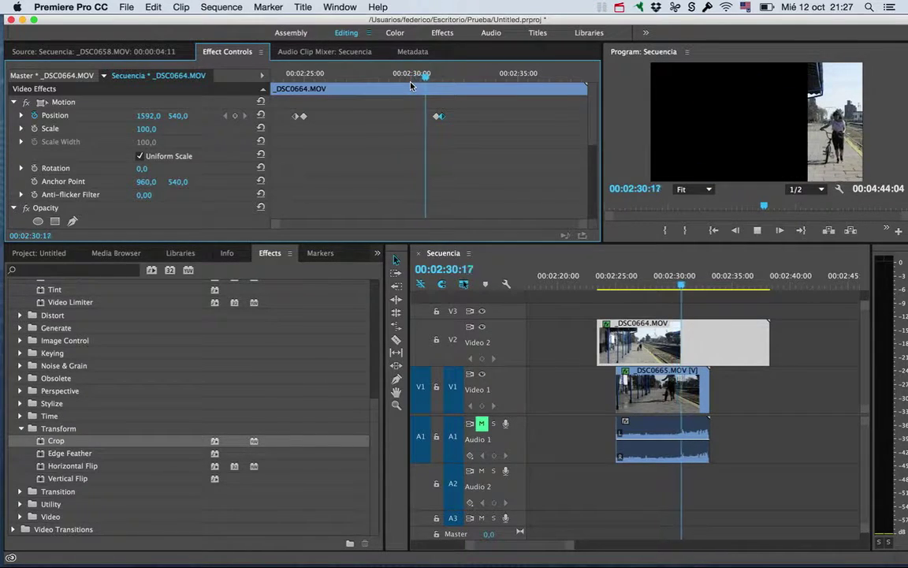
{"action": "key", "text": "space"}
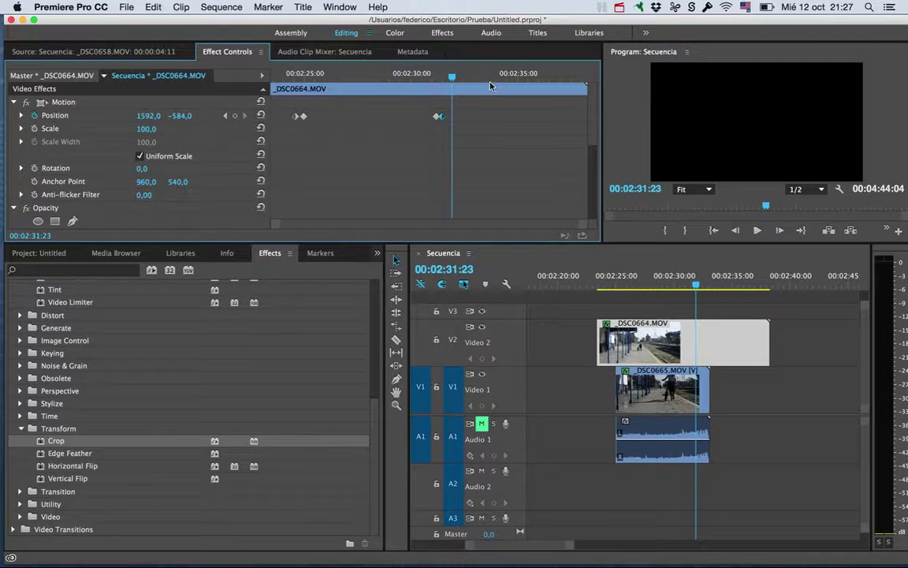
Scrub through _DSC0664's entry slide to check the overlay's position
{"action": "left_click_drag", "start_coordinate": [451, 77], "coordinate": [297, 78]}
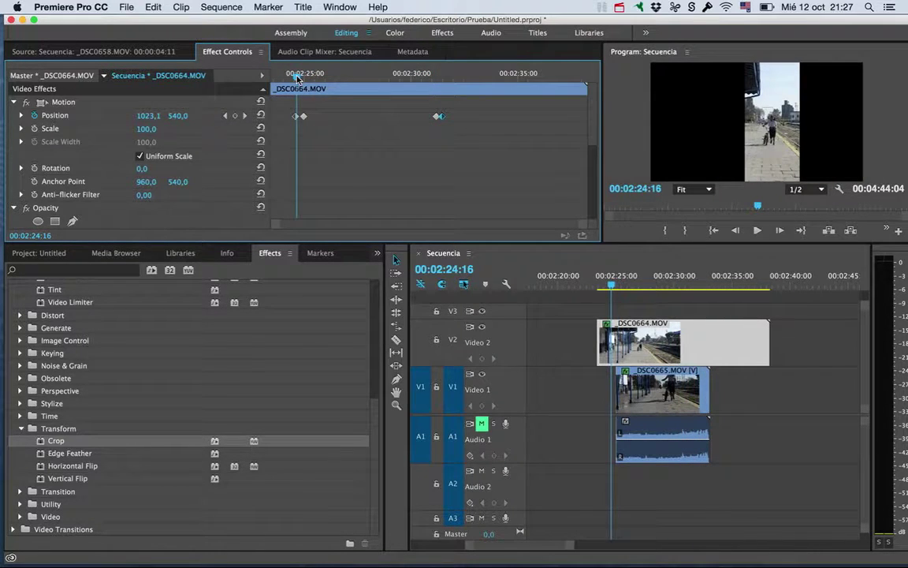
{"action": "key", "text": "Left"}
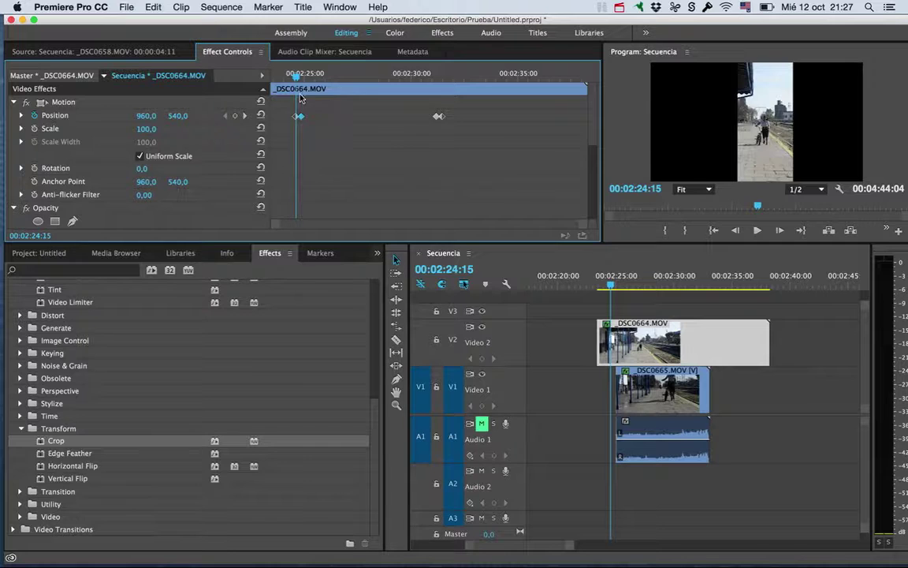
{"action": "left_click_drag", "start_coordinate": [295, 77], "coordinate": [308, 79]}
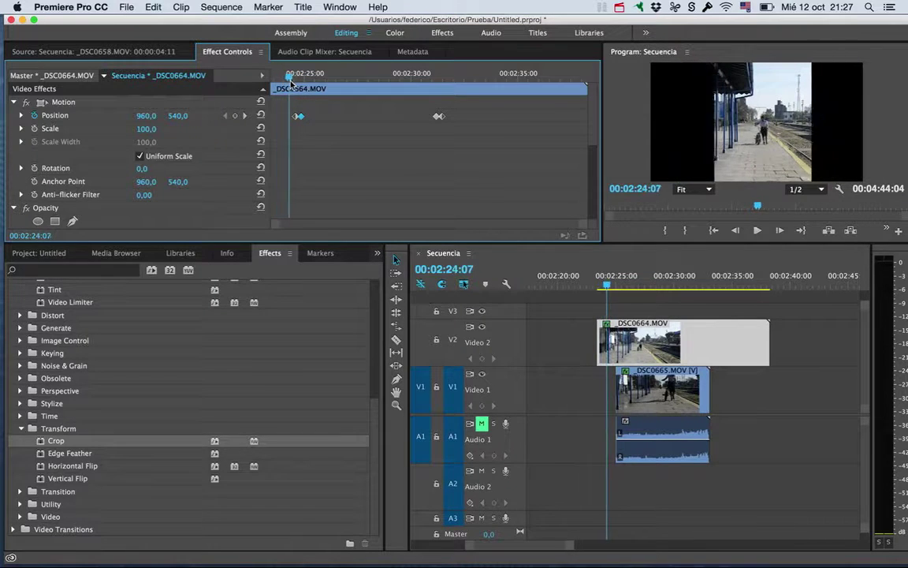
{"action": "left_click_drag", "start_coordinate": [308, 80], "coordinate": [324, 77]}
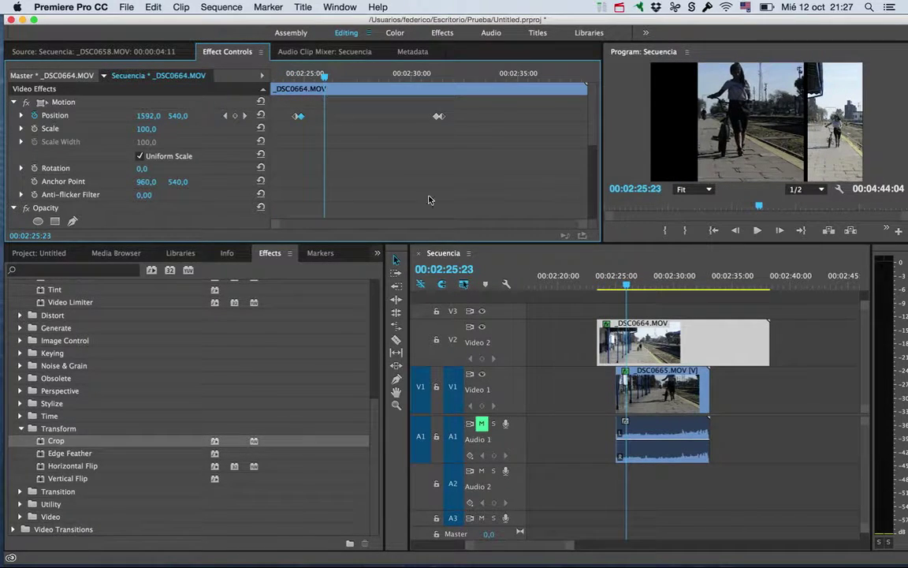
Select _DSC0665 on Video 1 and replay its exit slide around 00:02:30 several times
{"action": "left_click", "coordinate": [675, 410]}
{"action": "left_click", "coordinate": [474, 118]}
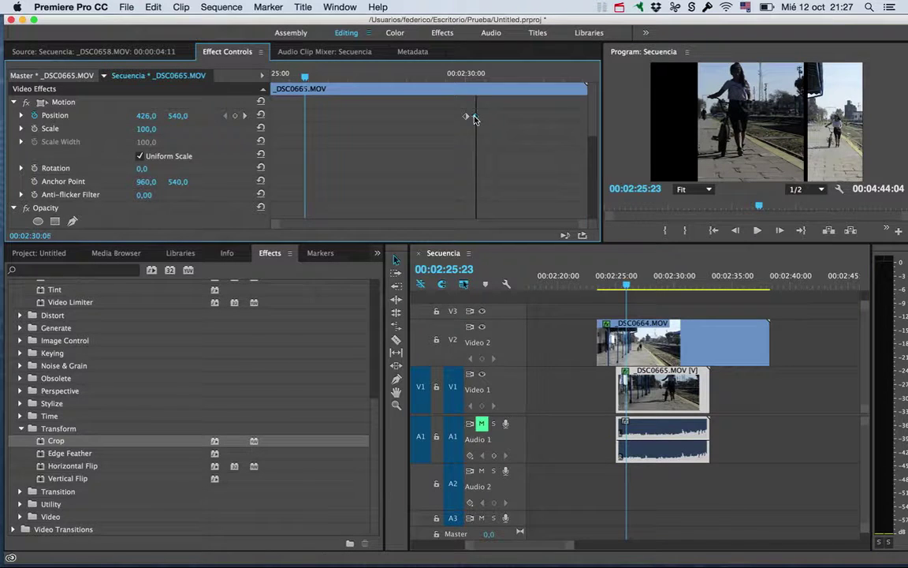
{"action": "left_click_drag", "start_coordinate": [608, 282], "coordinate": [591, 284]}
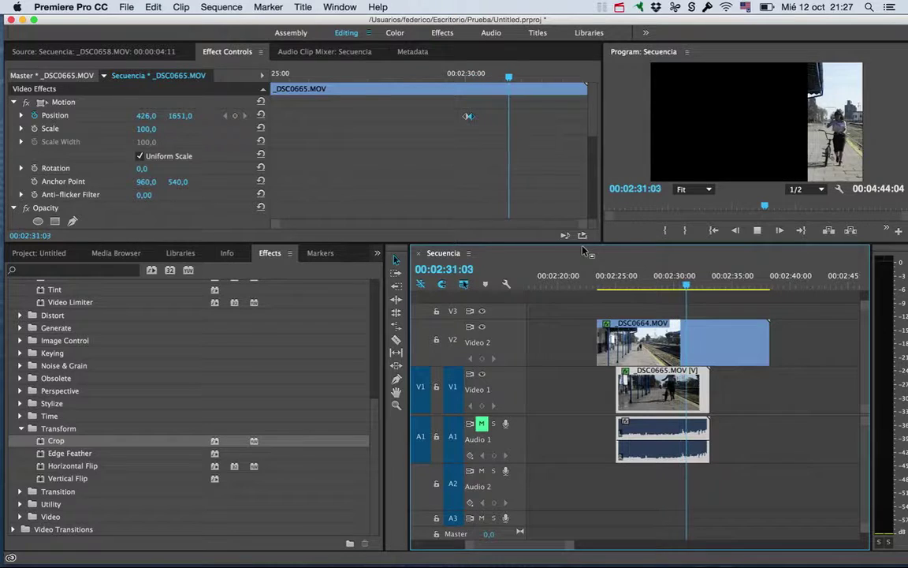
{"action": "key", "text": "space"}
{"action": "left_click", "coordinate": [470, 118]}
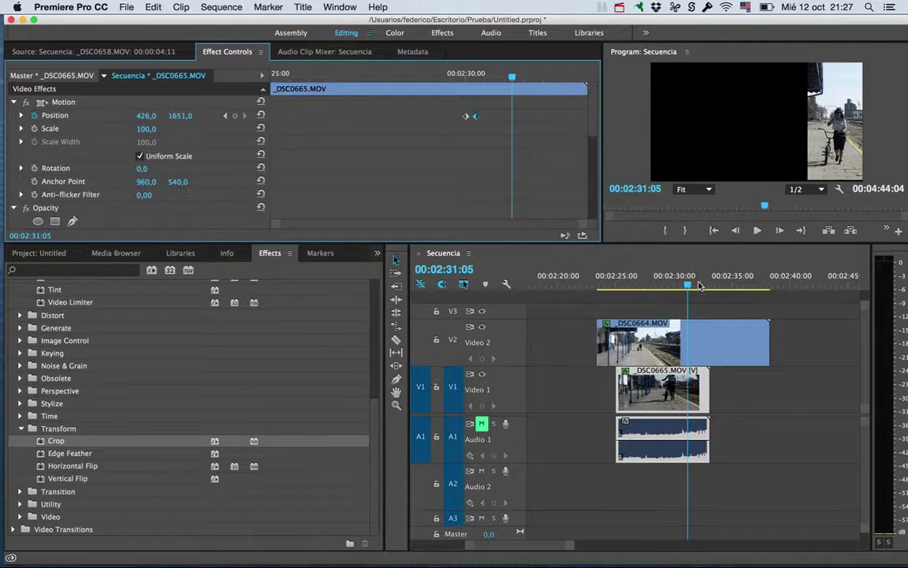
{"action": "left_click_drag", "start_coordinate": [699, 286], "coordinate": [671, 289]}
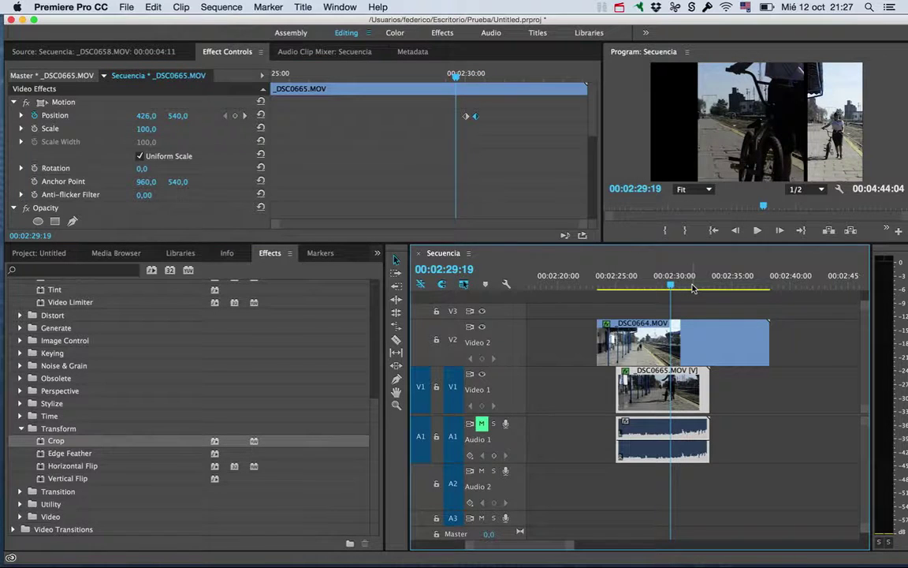
{"action": "key", "text": "space"}
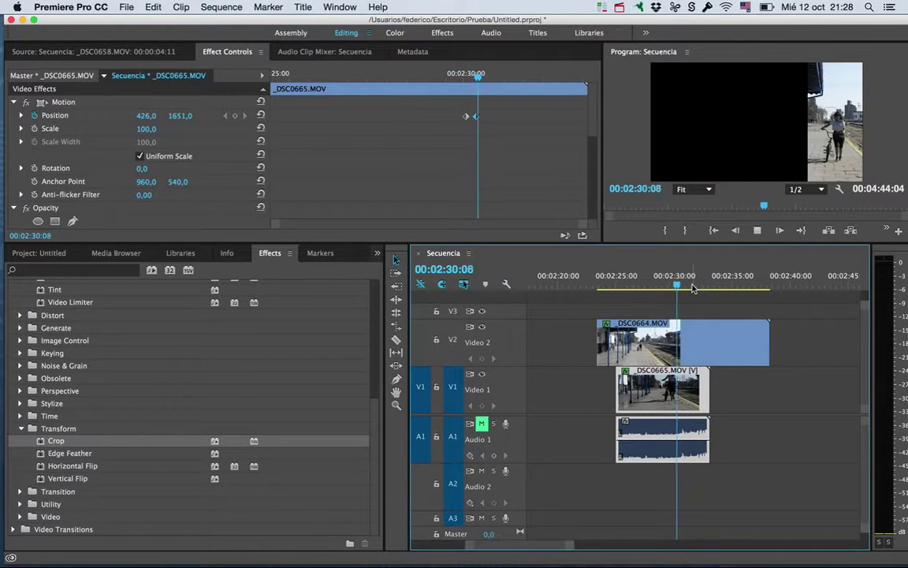
{"action": "key", "text": "space"}
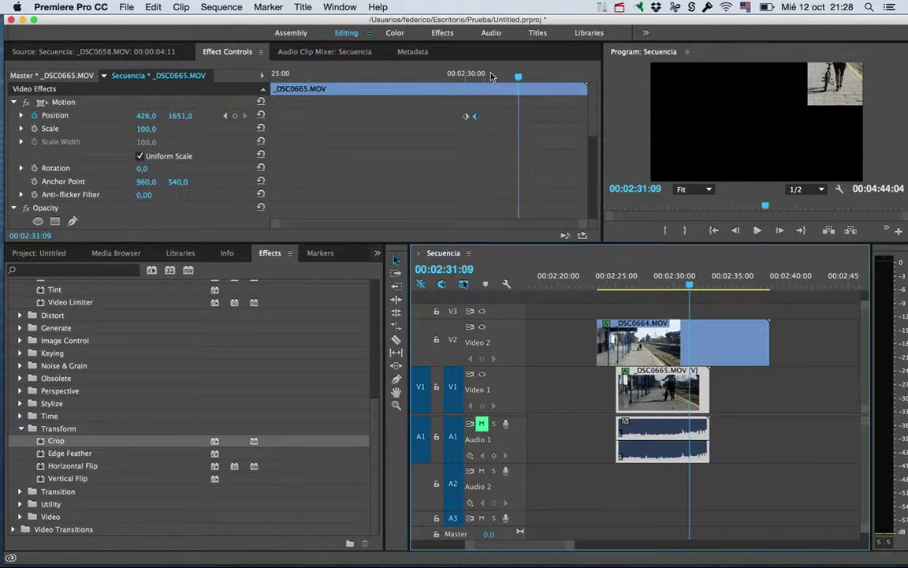
{"action": "left_click_drag", "start_coordinate": [490, 76], "coordinate": [462, 76]}
{"action": "key", "text": "space"}
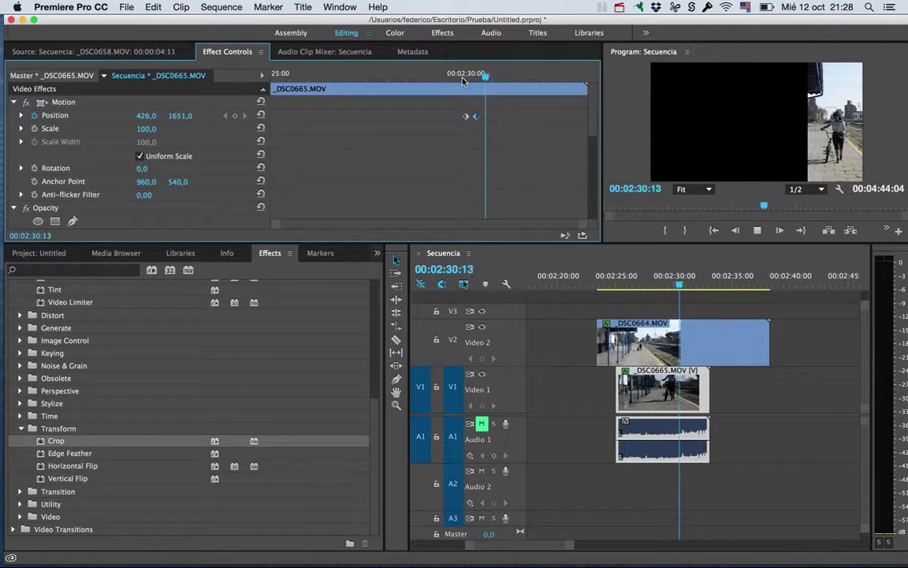
{"action": "key", "text": "space"}
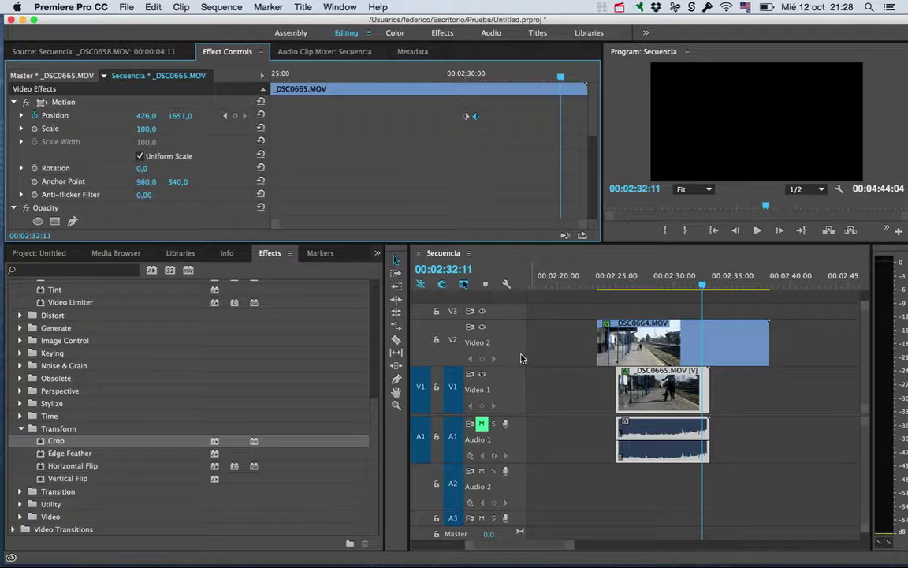
Play the sequence from the clapboard shot, then at faster than real-time speed
{"action": "left_click_drag", "start_coordinate": [514, 548], "coordinate": [453, 548]}
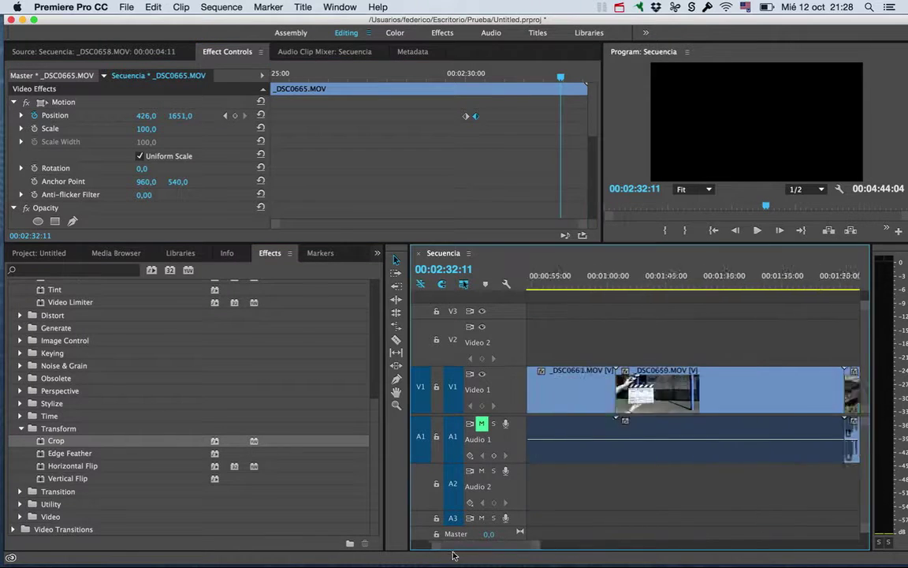
{"action": "left_click_drag", "start_coordinate": [649, 283], "coordinate": [603, 285]}
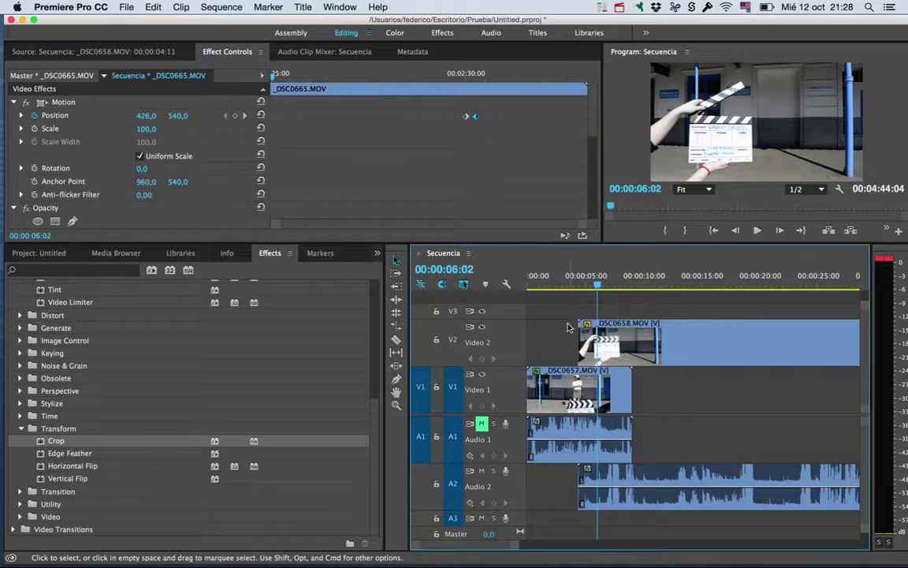
{"action": "key", "text": "space"}
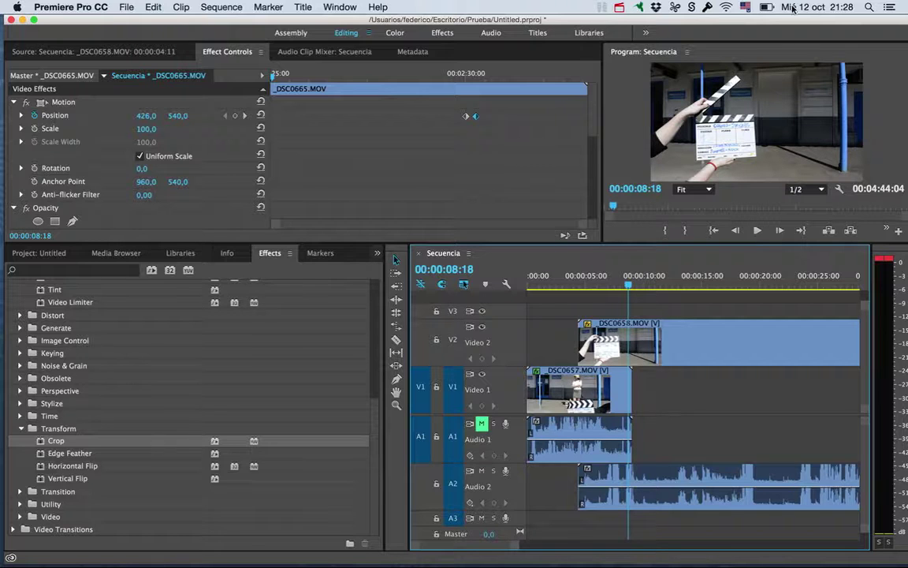
{"action": "key", "text": "l"}
{"action": "key", "text": "l"}
{"action": "key", "text": "l"}
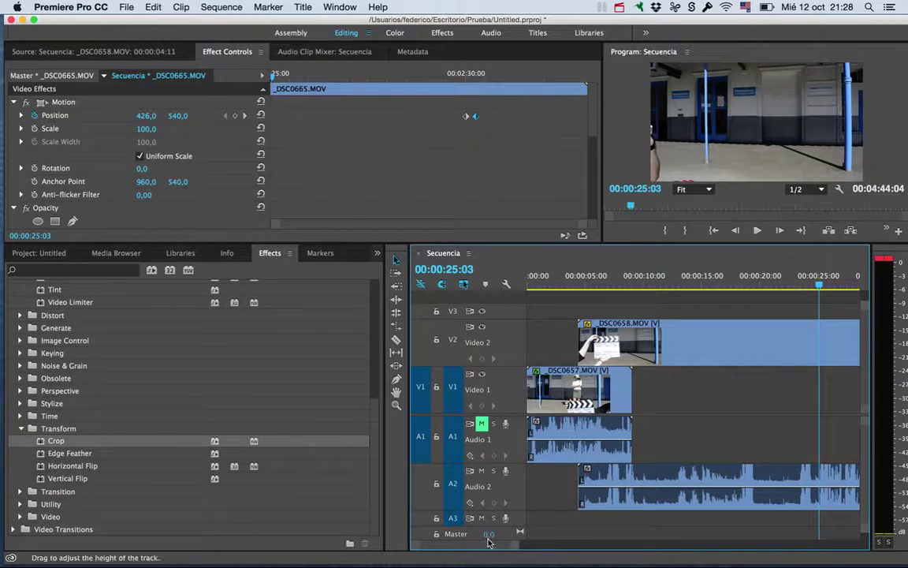
Zoom out to the whole sequence and lift the last clip _DSC0672 onto Video 2
{"action": "left_click_drag", "start_coordinate": [518, 549], "coordinate": [641, 522]}
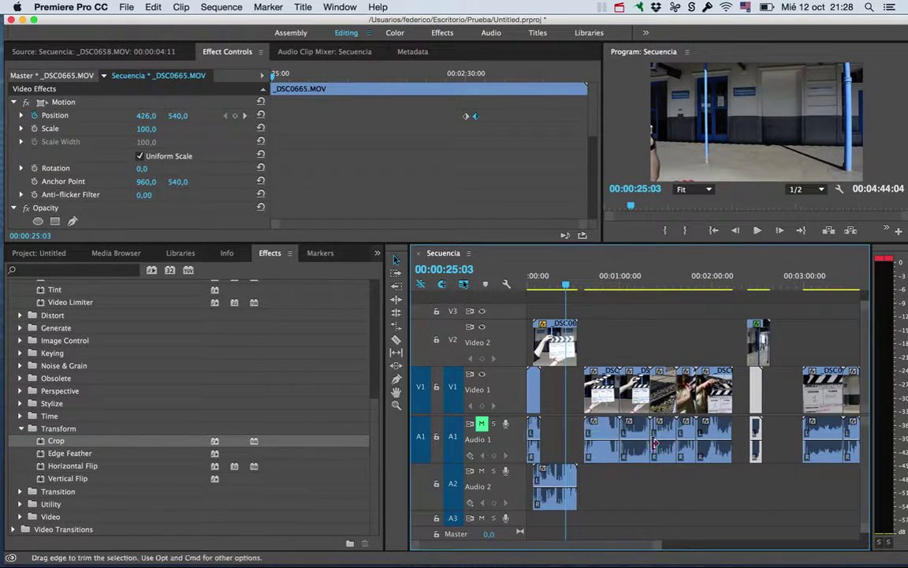
{"action": "mouse_move", "coordinate": [679, 285]}
{"action": "left_mouse_down"}
{"action": "mouse_move", "coordinate": [835, 282]}
{"action": "mouse_move", "coordinate": [704, 284]}
{"action": "left_mouse_up"}
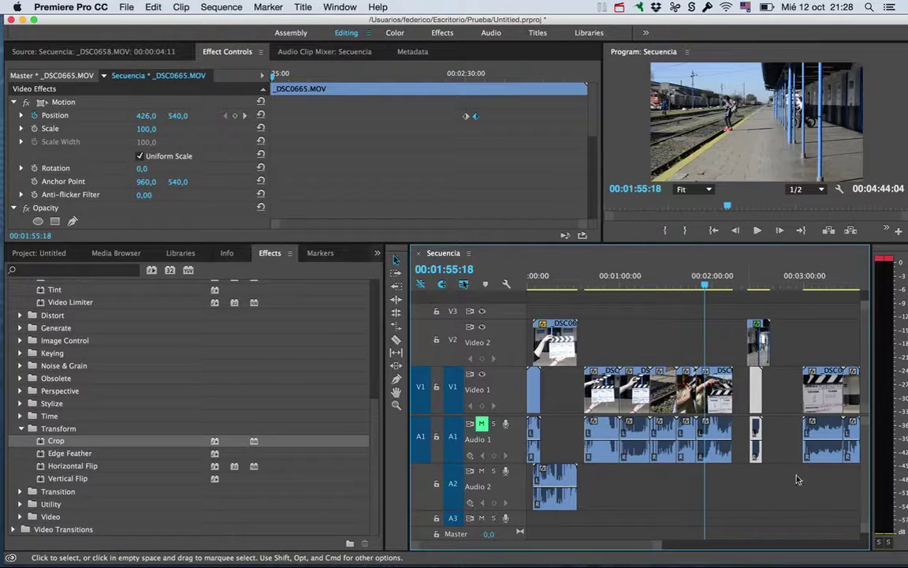
{"action": "left_click_drag", "start_coordinate": [666, 542], "coordinate": [764, 544]}
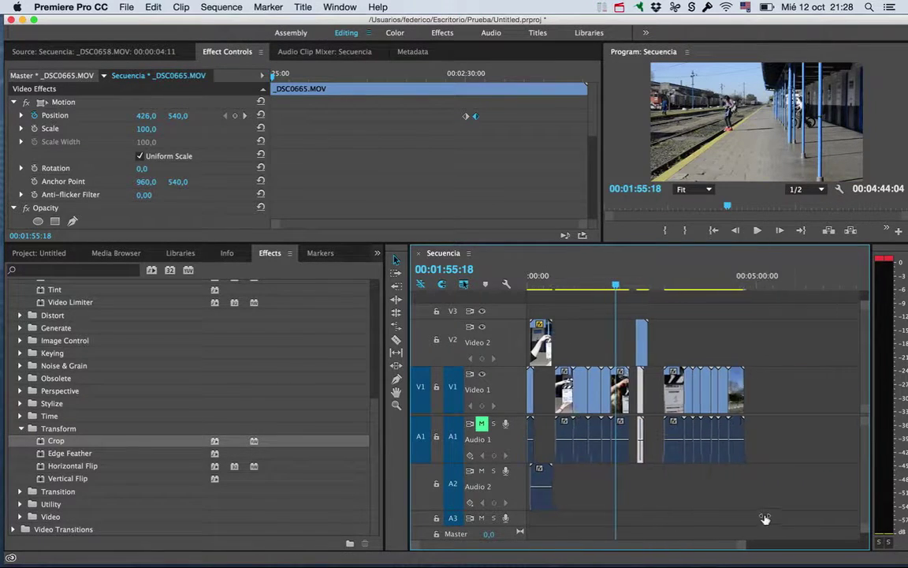
{"action": "left_click_drag", "start_coordinate": [708, 391], "coordinate": [709, 362]}
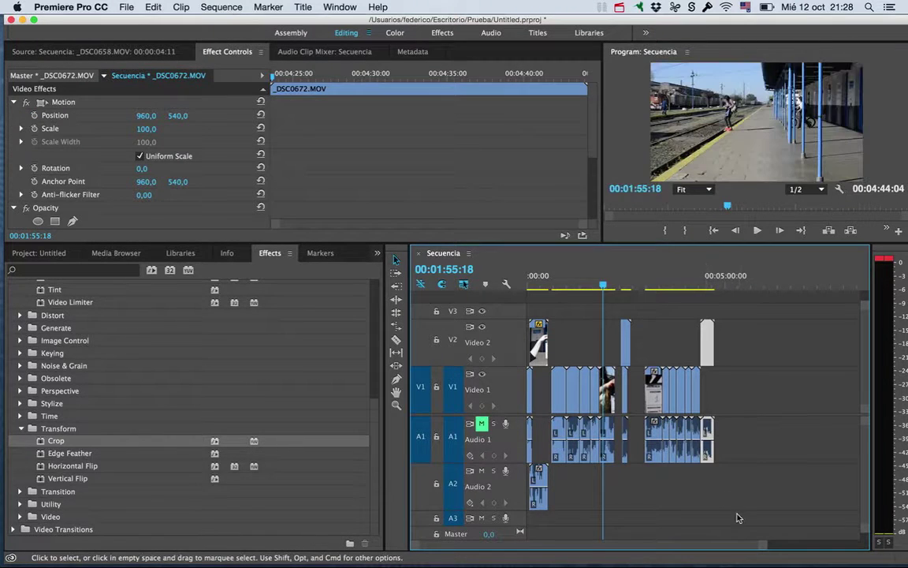
Place _DSC0671 on Video 2 at about 00:04:06, overlapping _DSC0670, with its audio on Audio 2
{"action": "left_click_drag", "start_coordinate": [708, 286], "coordinate": [697, 286]}
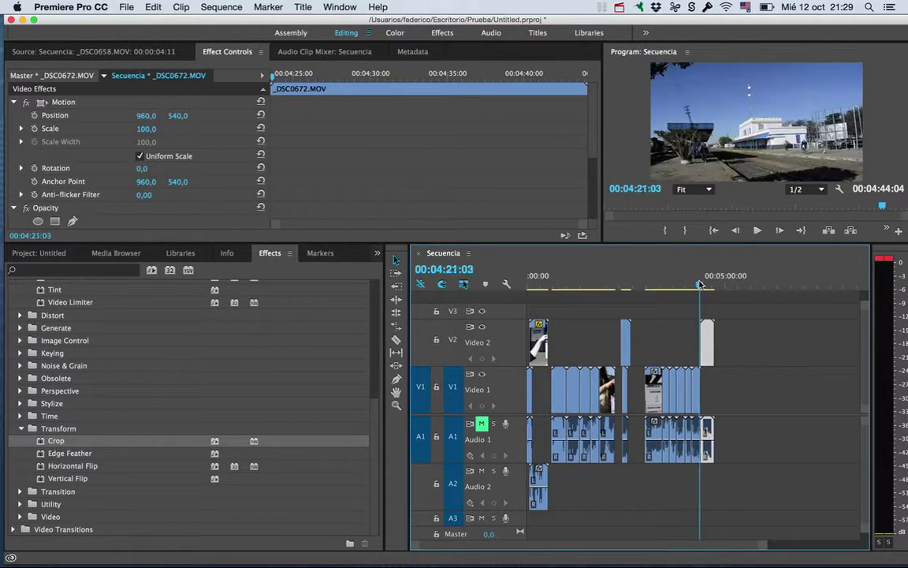
{"action": "left_click_drag", "start_coordinate": [770, 547], "coordinate": [621, 544]}
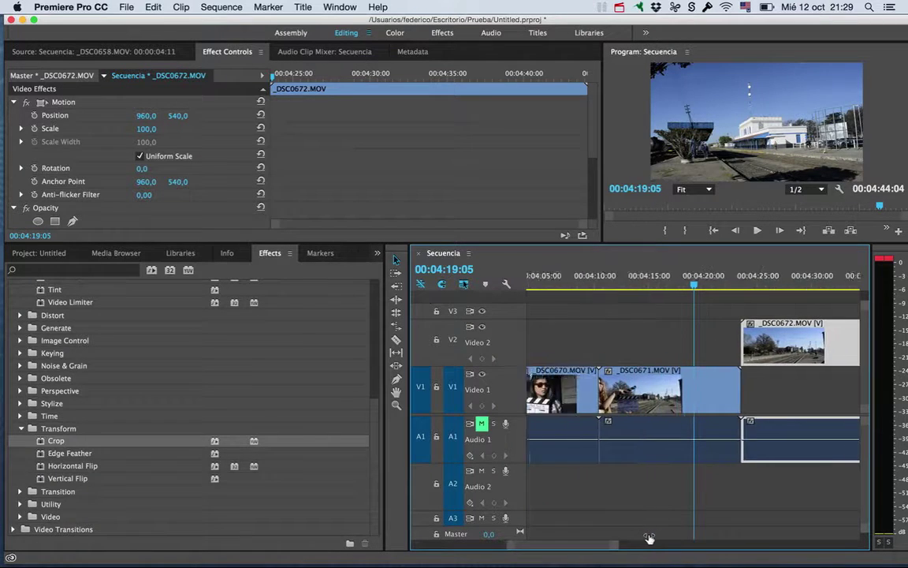
{"action": "left_click", "coordinate": [571, 282]}
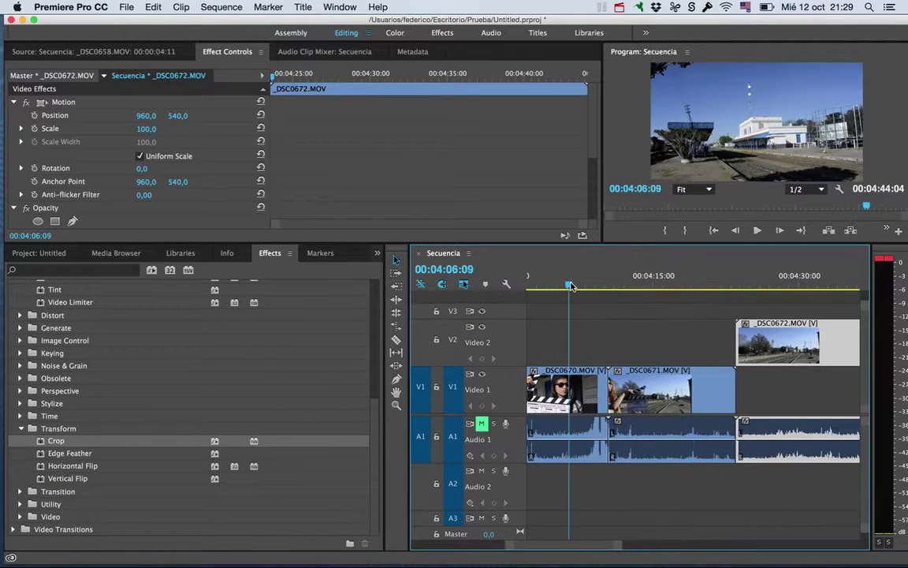
{"action": "left_click_drag", "start_coordinate": [636, 381], "coordinate": [636, 468]}
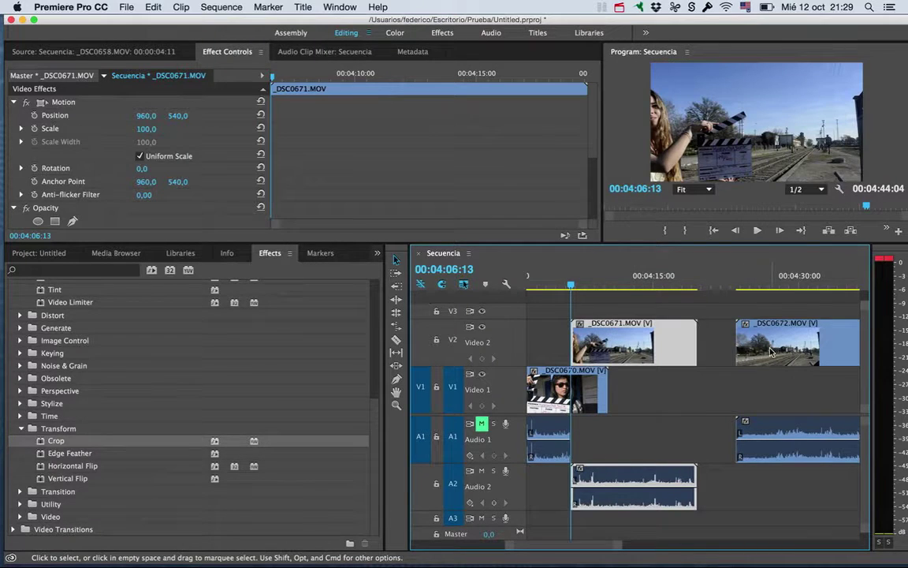
{"action": "left_click", "coordinate": [795, 352]}
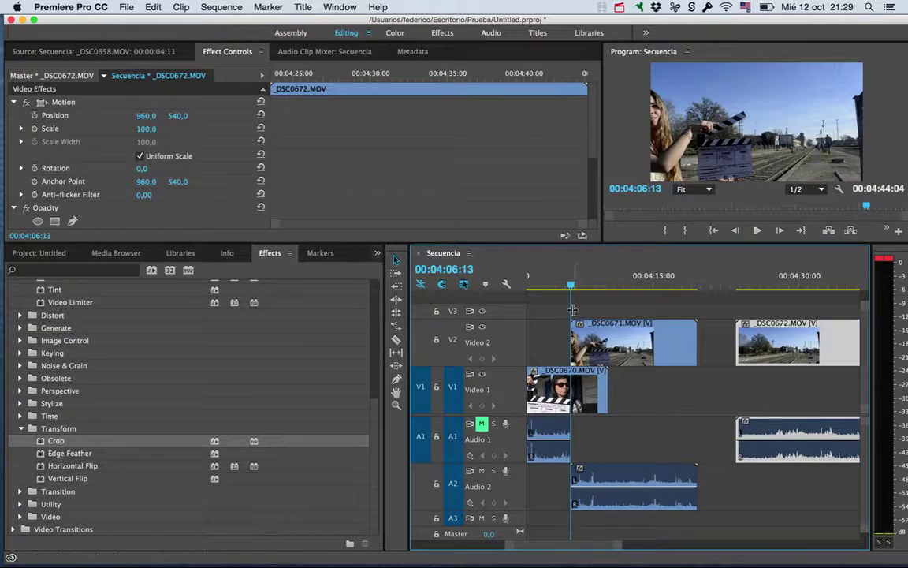
{"action": "mouse_move", "coordinate": [573, 285]}
{"action": "left_mouse_down"}
{"action": "mouse_move", "coordinate": [586, 285]}
{"action": "mouse_move", "coordinate": [577, 285]}
{"action": "left_mouse_up"}
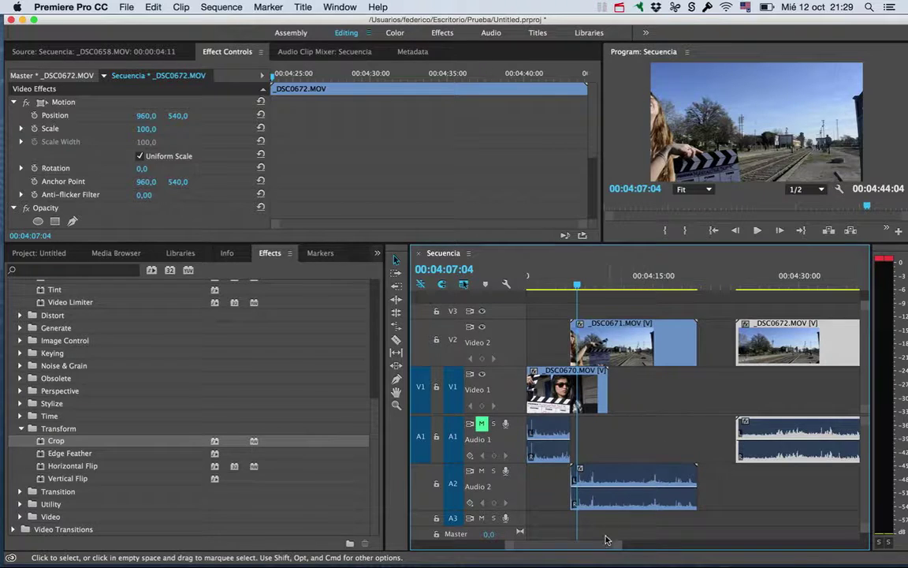
Select the later clips in the sequence and shift them left
{"action": "scroll", "coordinate": [557, 544], "scroll_direction": "up", "scroll_amount": 10}
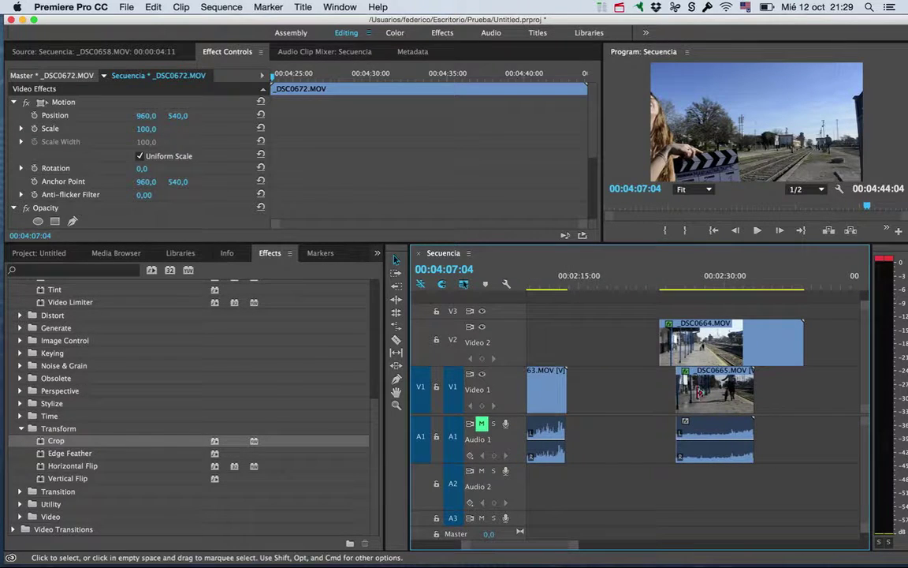
{"action": "left_click_drag", "start_coordinate": [690, 291], "coordinate": [694, 291]}
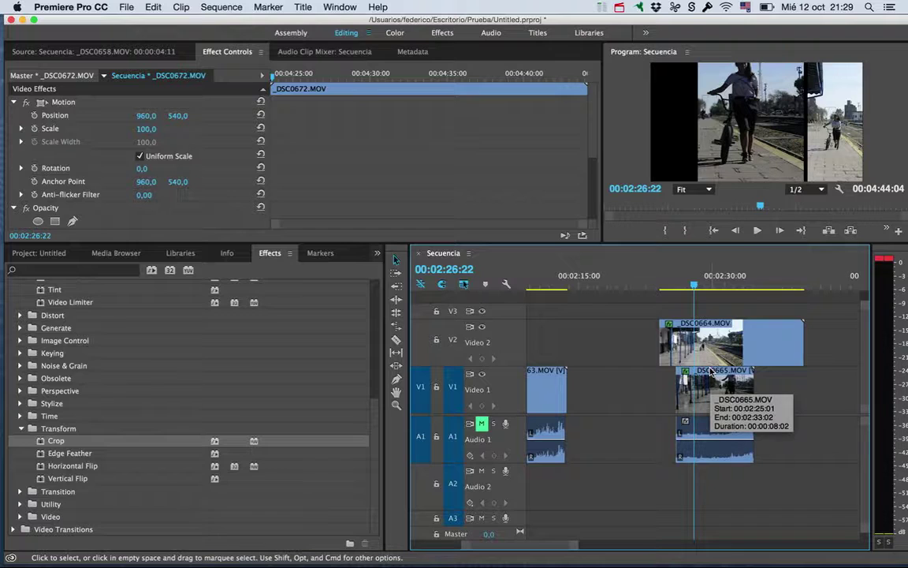
{"action": "left_click_drag", "start_coordinate": [789, 410], "coordinate": [729, 347]}
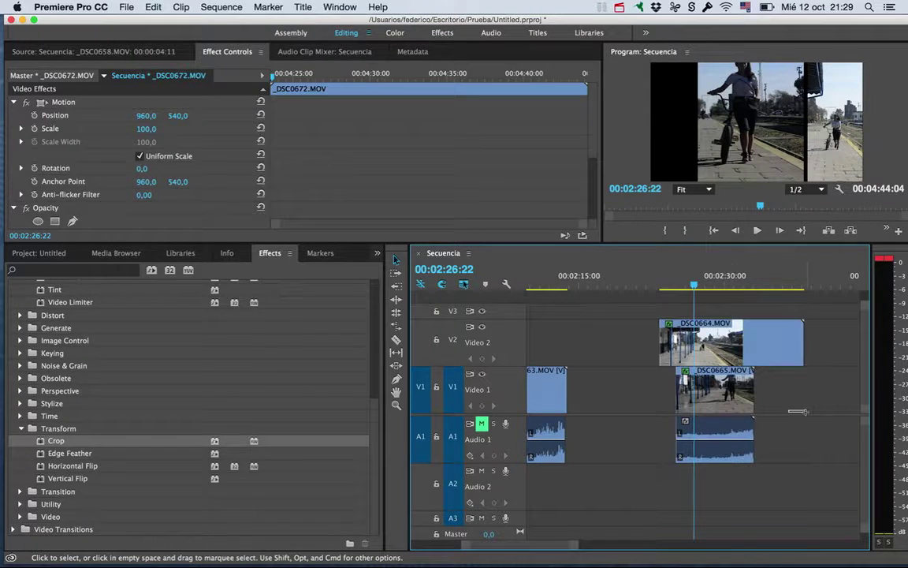
{"action": "mouse_move", "coordinate": [698, 287]}
{"action": "left_mouse_down"}
{"action": "mouse_move", "coordinate": [828, 286]}
{"action": "mouse_move", "coordinate": [635, 286]}
{"action": "left_mouse_up"}
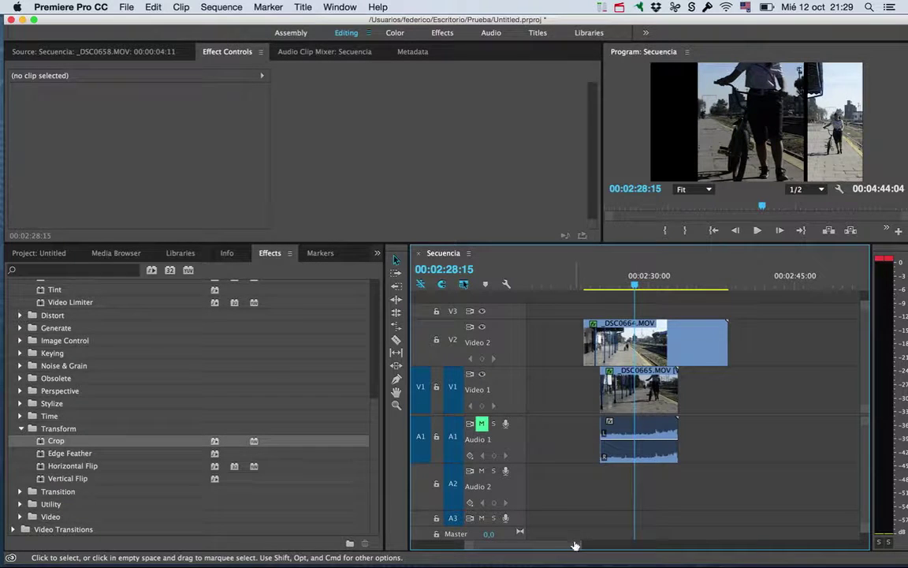
{"action": "mouse_move", "coordinate": [575, 546]}
{"action": "left_mouse_down"}
{"action": "mouse_move", "coordinate": [640, 546]}
{"action": "mouse_move", "coordinate": [701, 519]}
{"action": "left_mouse_up"}
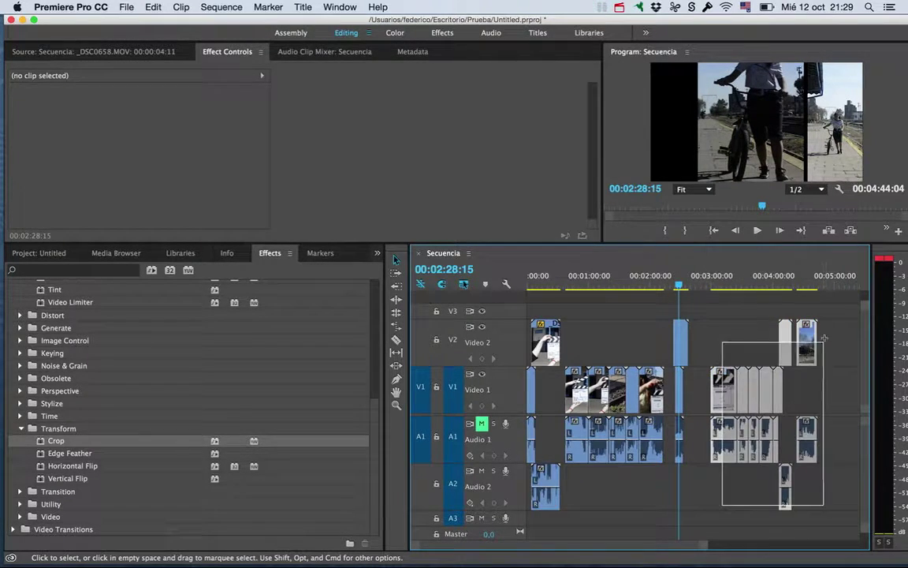
{"action": "mouse_move", "coordinate": [789, 439]}
{"action": "left_mouse_down"}
{"action": "mouse_move", "coordinate": [820, 335]}
{"action": "mouse_move", "coordinate": [783, 355]}
{"action": "left_mouse_up"}
{"action": "left_click_drag", "start_coordinate": [776, 353], "coordinate": [778, 354]}
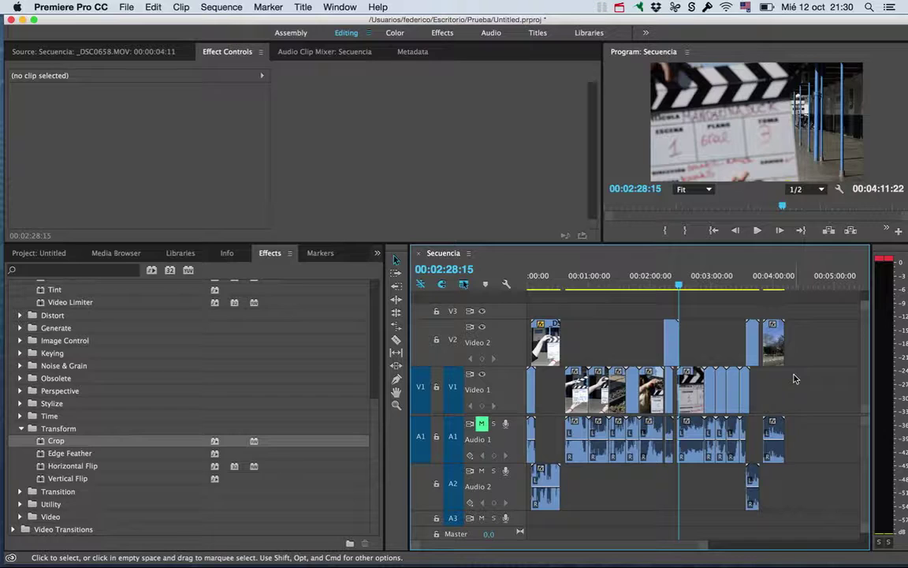
Preview the _DSC0664 overlay on Video 2 around 00:02:20
{"action": "left_click", "coordinate": [668, 289]}
{"action": "left_click_drag", "start_coordinate": [668, 289], "coordinate": [670, 285]}
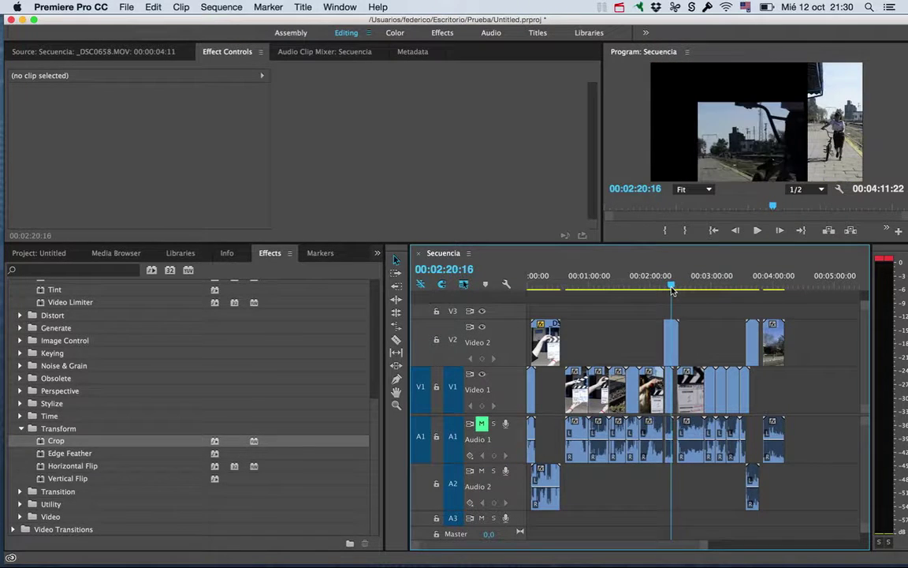
{"action": "left_click", "coordinate": [673, 343]}
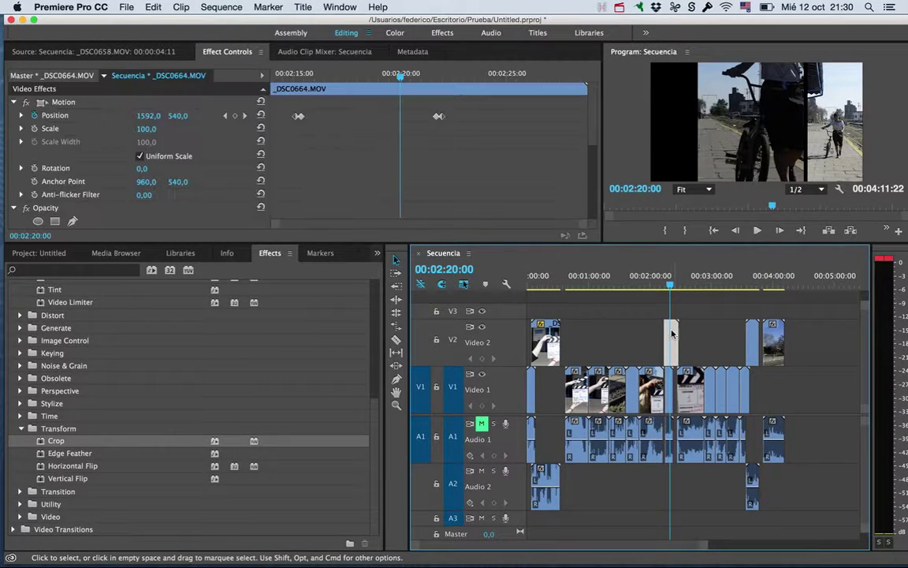
{"action": "left_click", "coordinate": [667, 288]}
{"action": "left_click_drag", "start_coordinate": [666, 289], "coordinate": [666, 290]}
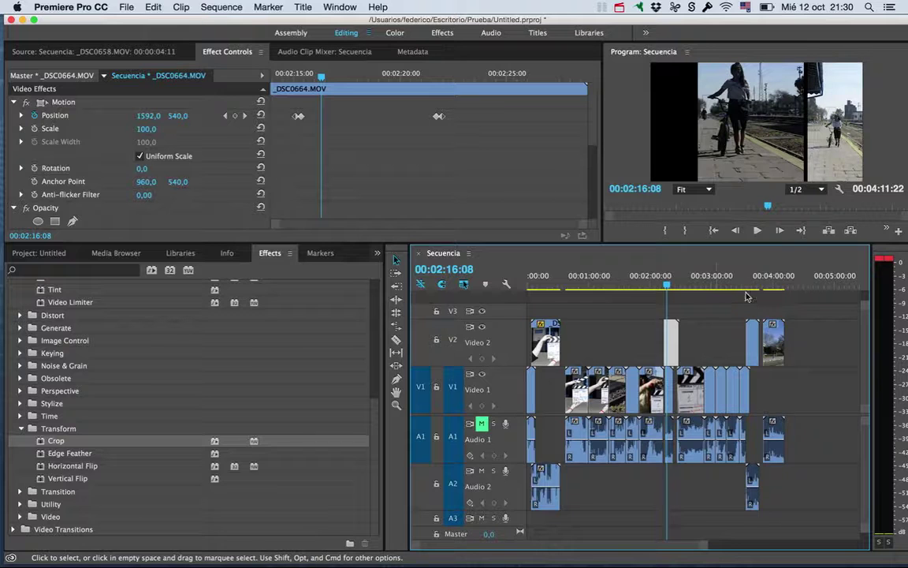
Push the last clip further right, then paste a copy of _DSC0663 at about 00:03:44
{"action": "left_click_drag", "start_coordinate": [755, 282], "coordinate": [746, 282]}
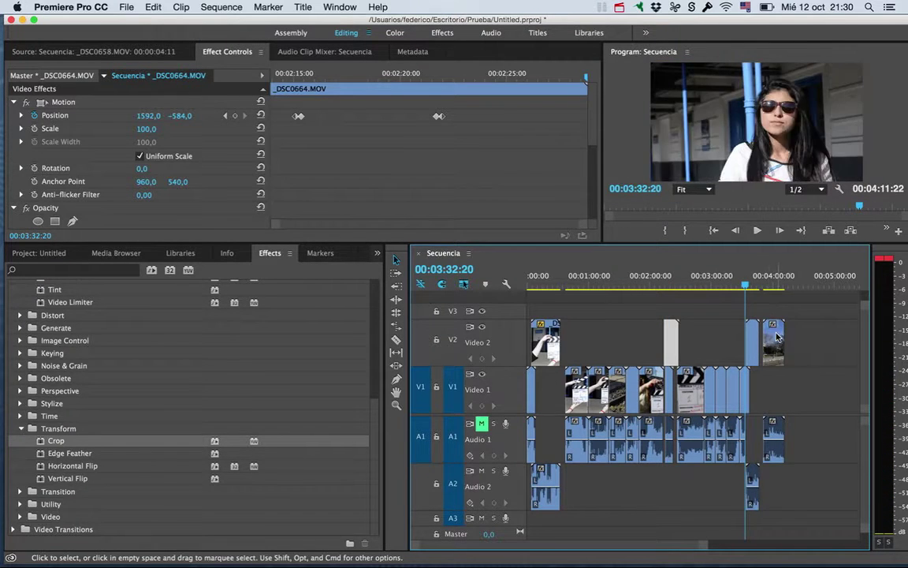
{"action": "left_click_drag", "start_coordinate": [767, 323], "coordinate": [801, 323]}
{"action": "left_click", "coordinate": [656, 392]}
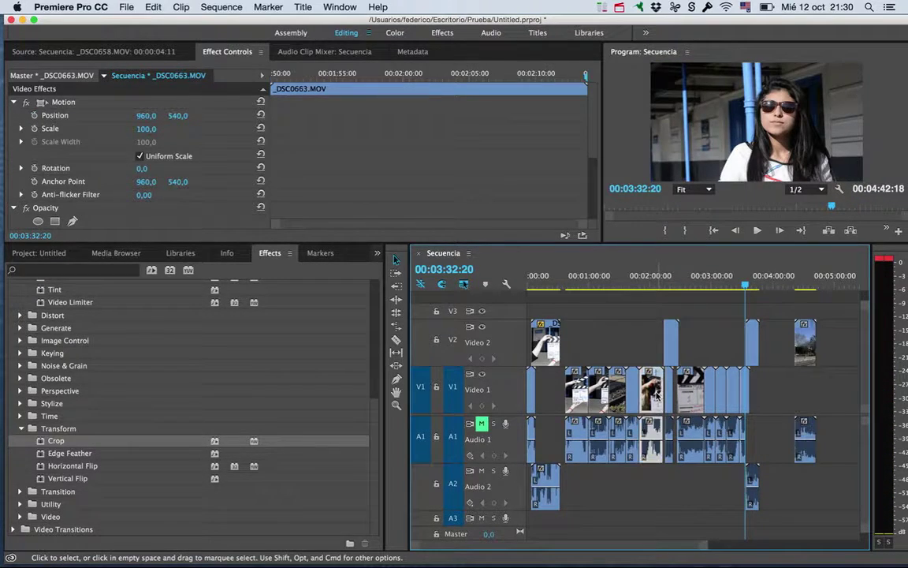
{"action": "key", "text": "super+c"}
{"action": "left_click", "coordinate": [759, 295]}
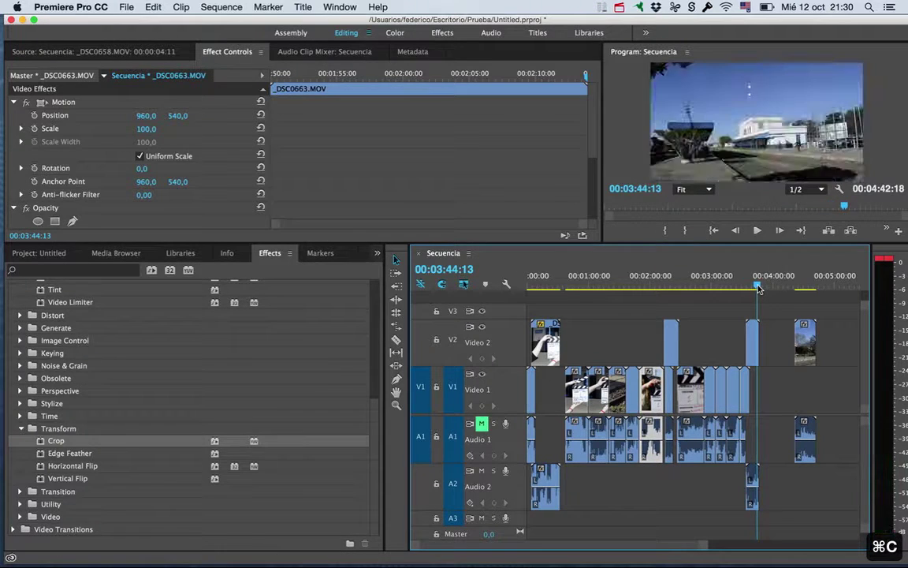
{"action": "key", "text": "super+v"}
{"action": "left_click_drag", "start_coordinate": [763, 289], "coordinate": [745, 283]}
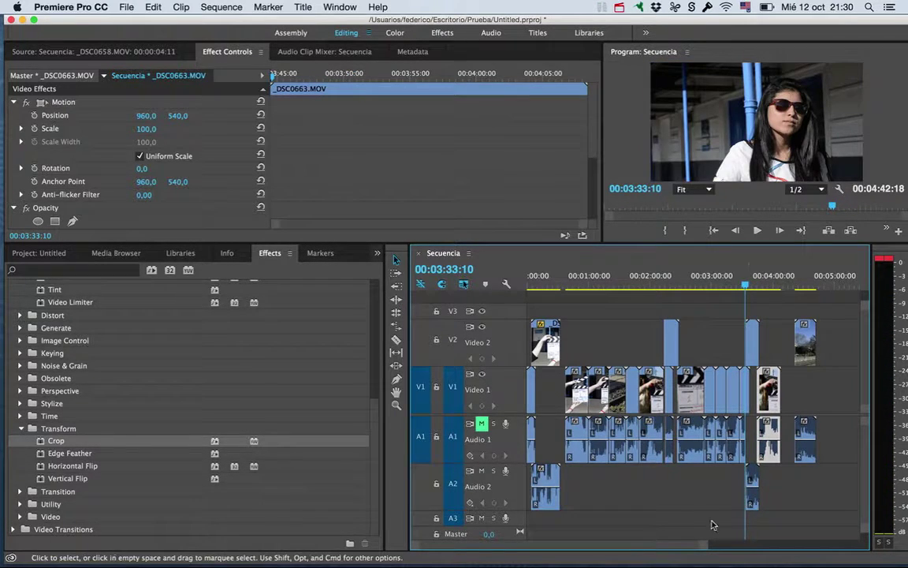
{"action": "mouse_move", "coordinate": [704, 544]}
{"action": "left_mouse_down"}
{"action": "mouse_move", "coordinate": [665, 555]}
{"action": "mouse_move", "coordinate": [624, 549]}
{"action": "left_mouse_up"}
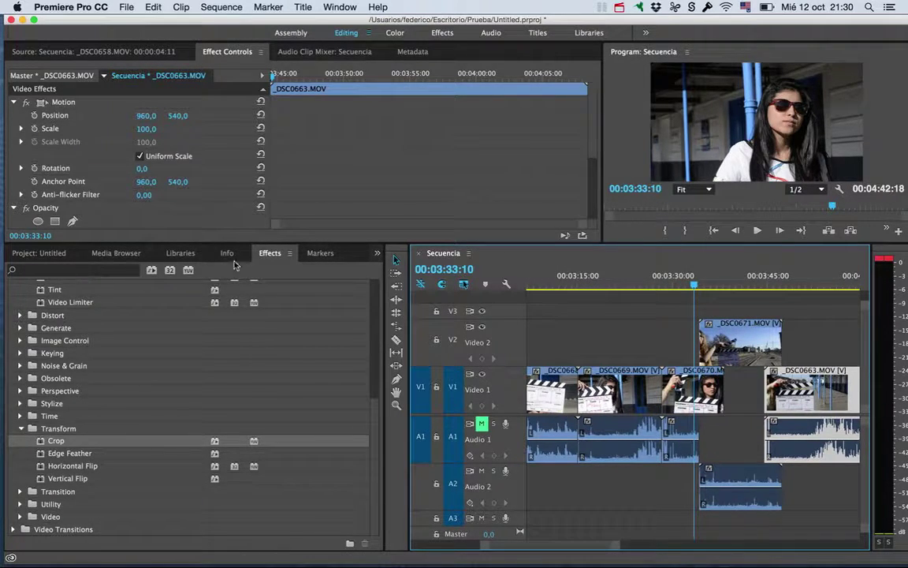
Browse the Effects panel to the Video Transitions > 3D Motion group
{"action": "left_click", "coordinate": [20, 429]}
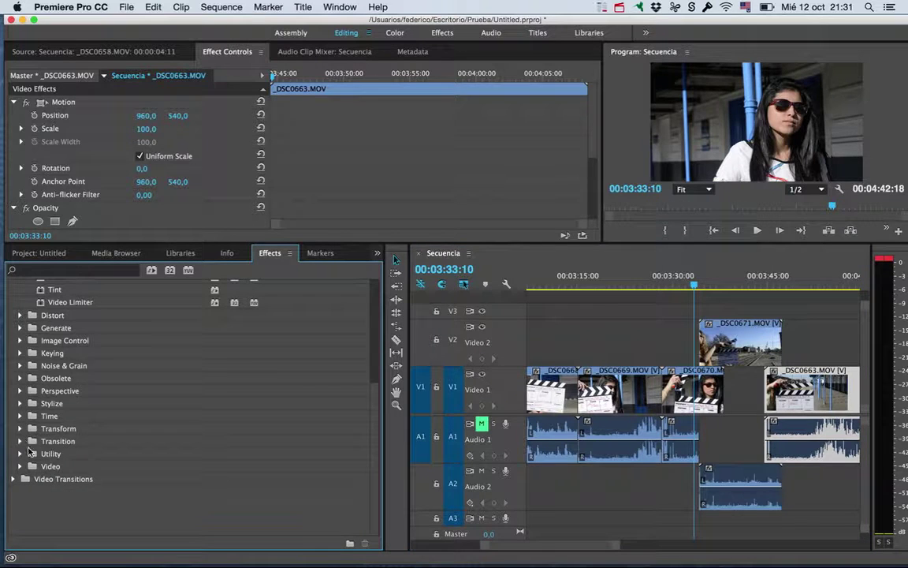
{"action": "left_click", "coordinate": [17, 441]}
{"action": "scroll", "coordinate": [26, 446], "scroll_direction": "up", "scroll_amount": 10}
{"action": "scroll", "coordinate": [26, 439], "scroll_direction": "up", "scroll_amount": 2}
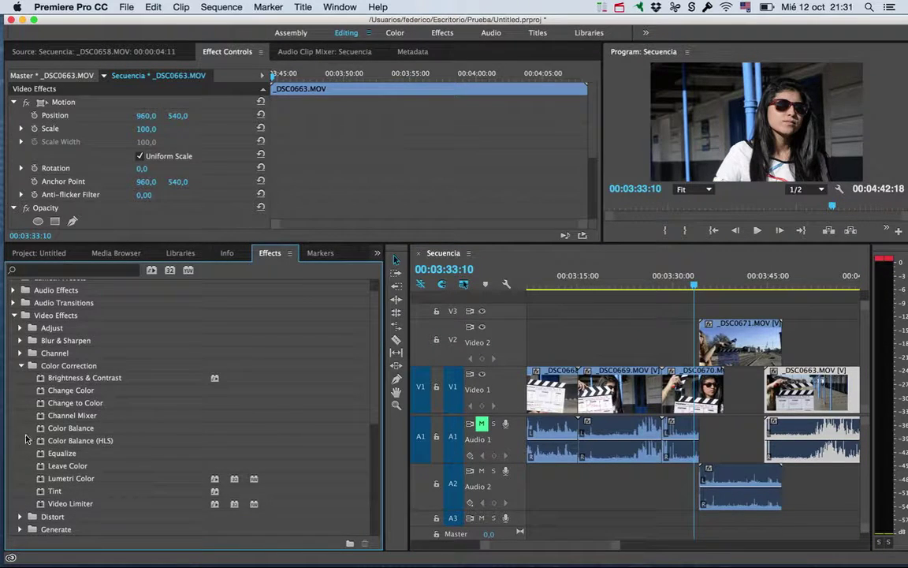
{"action": "left_click", "coordinate": [22, 366]}
{"action": "left_click", "coordinate": [13, 314]}
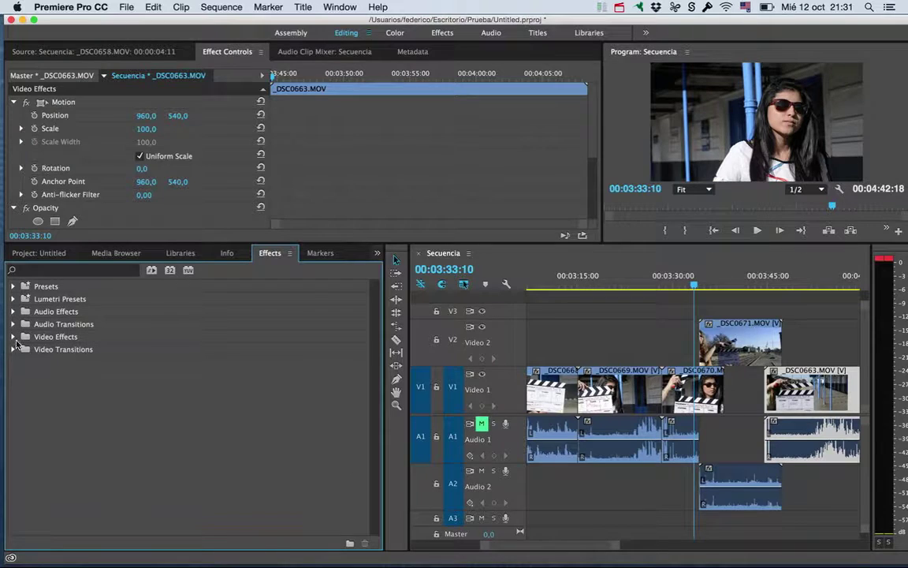
{"action": "left_click", "coordinate": [13, 349]}
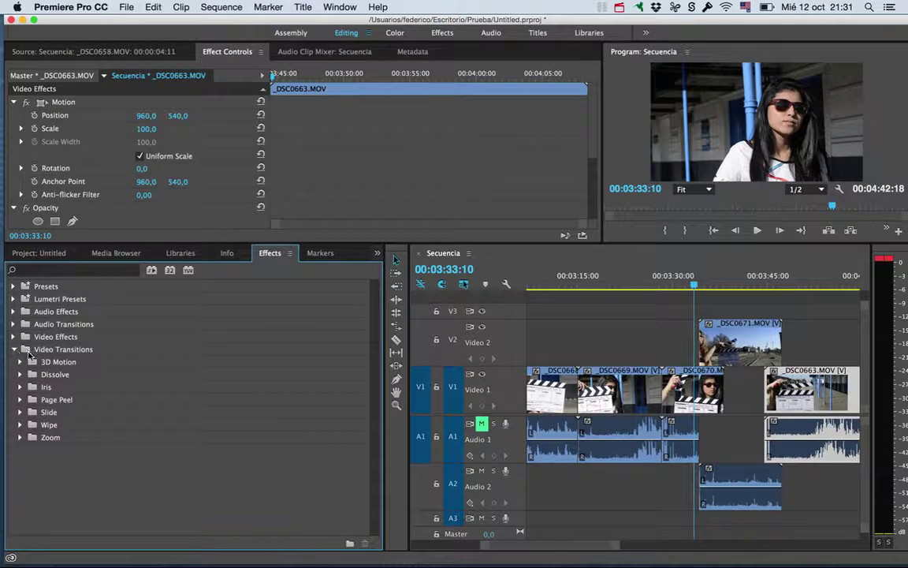
{"action": "left_click", "coordinate": [21, 362]}
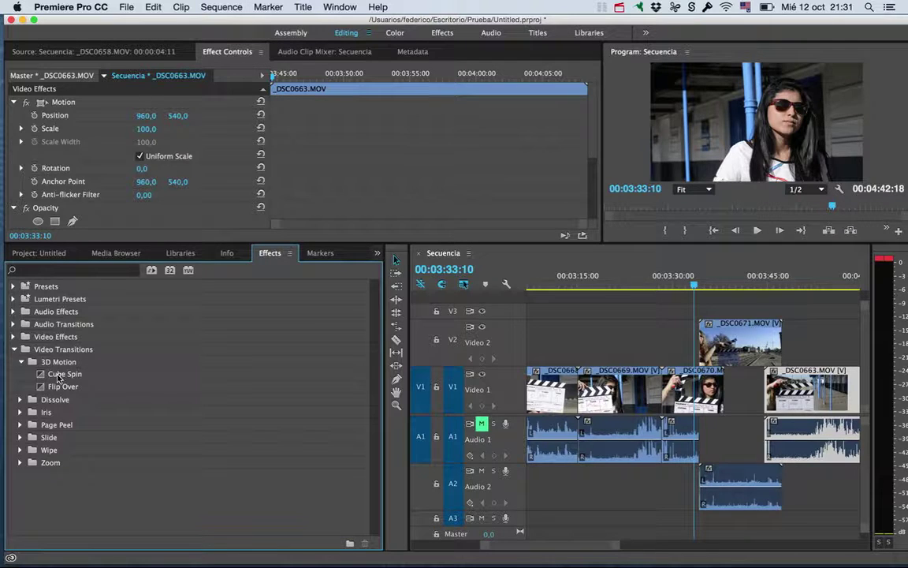
Apply Flip Over to the start of _DSC0671 on Video 2, then delete it
{"action": "left_click_drag", "start_coordinate": [71, 387], "coordinate": [702, 337]}
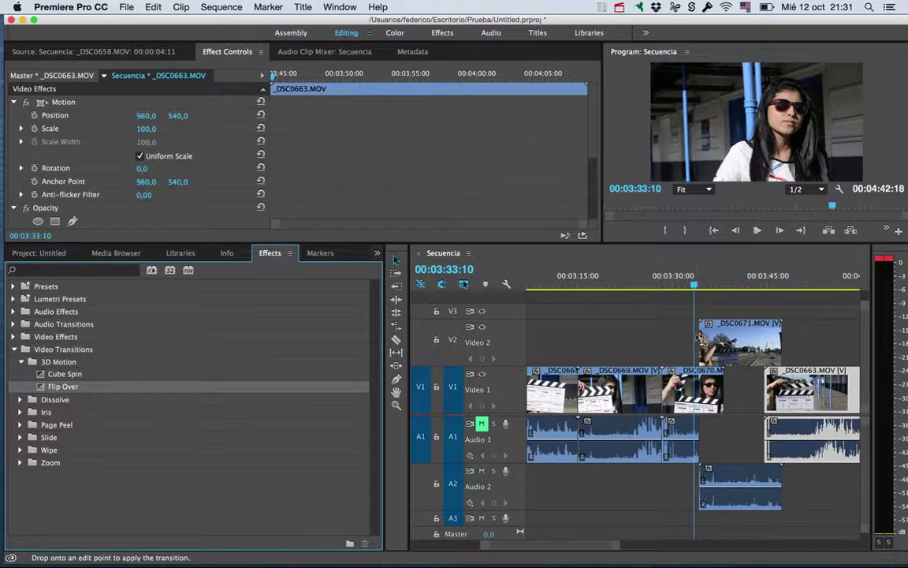
{"action": "left_click_drag", "start_coordinate": [694, 284], "coordinate": [697, 284]}
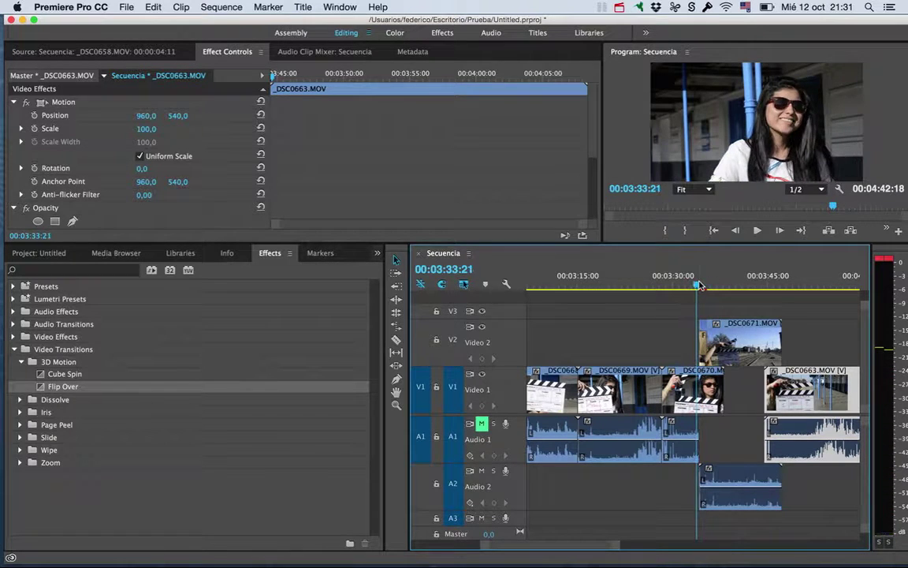
{"action": "left_click", "coordinate": [708, 349]}
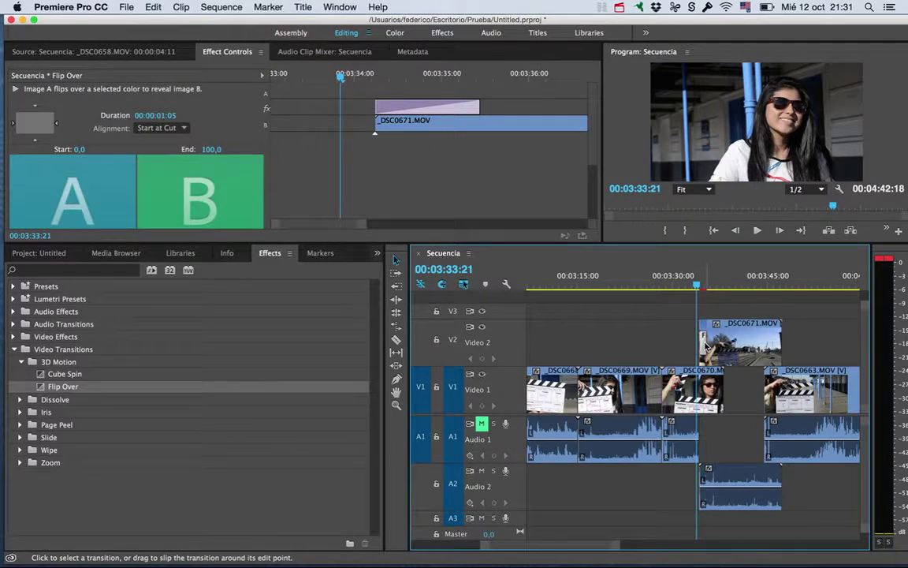
{"action": "key", "text": "Delete"}
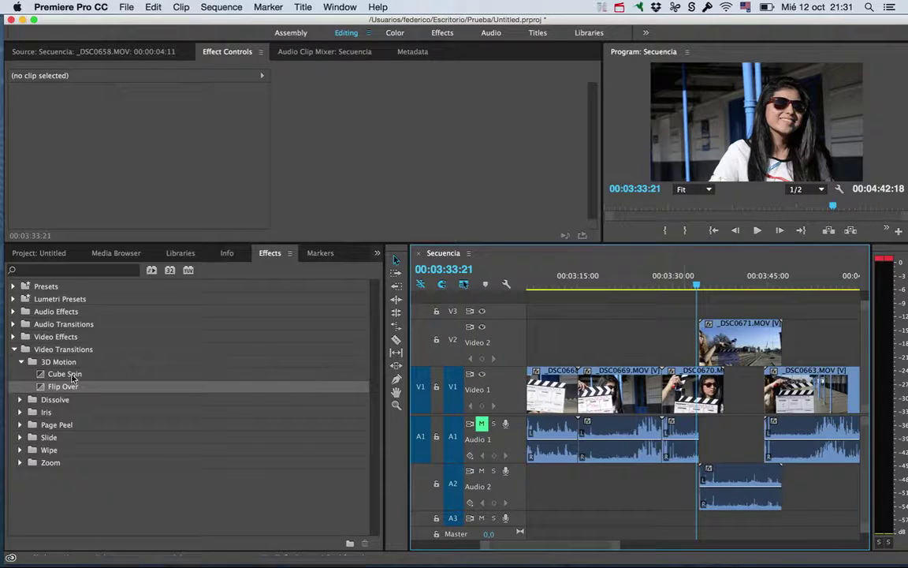
Apply Cross Dissolve from the Dissolve group to the start of the V2 clip
{"action": "left_click", "coordinate": [20, 400]}
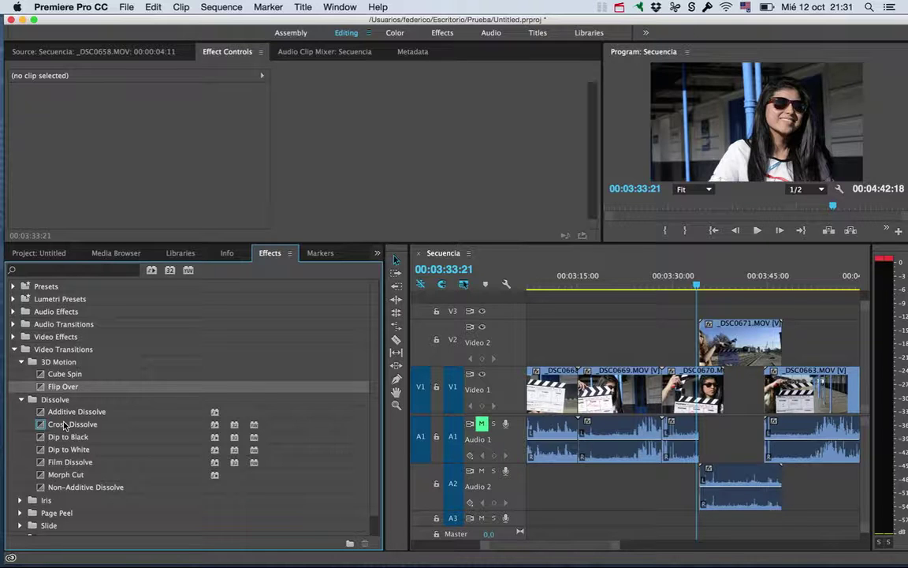
{"action": "mouse_move", "coordinate": [62, 426]}
{"action": "left_mouse_down"}
{"action": "mouse_move", "coordinate": [706, 313]}
{"action": "mouse_move", "coordinate": [708, 291]}
{"action": "left_mouse_up"}
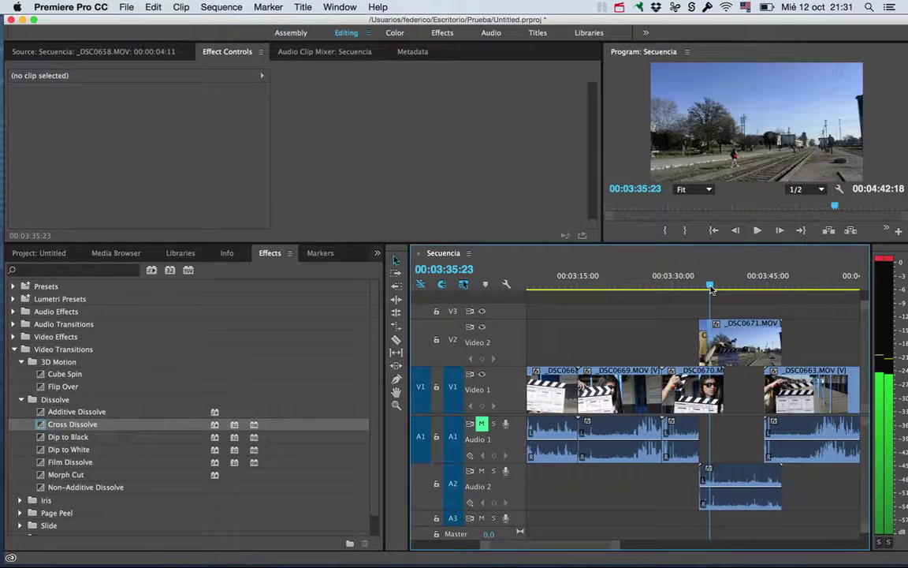
{"action": "left_click_drag", "start_coordinate": [709, 290], "coordinate": [697, 285]}
Trim _DSC0670 and its audio to end just after _DSC0671 begins
{"action": "left_click_drag", "start_coordinate": [744, 339], "coordinate": [749, 339]}
{"action": "left_click_drag", "start_coordinate": [722, 390], "coordinate": [706, 390]}
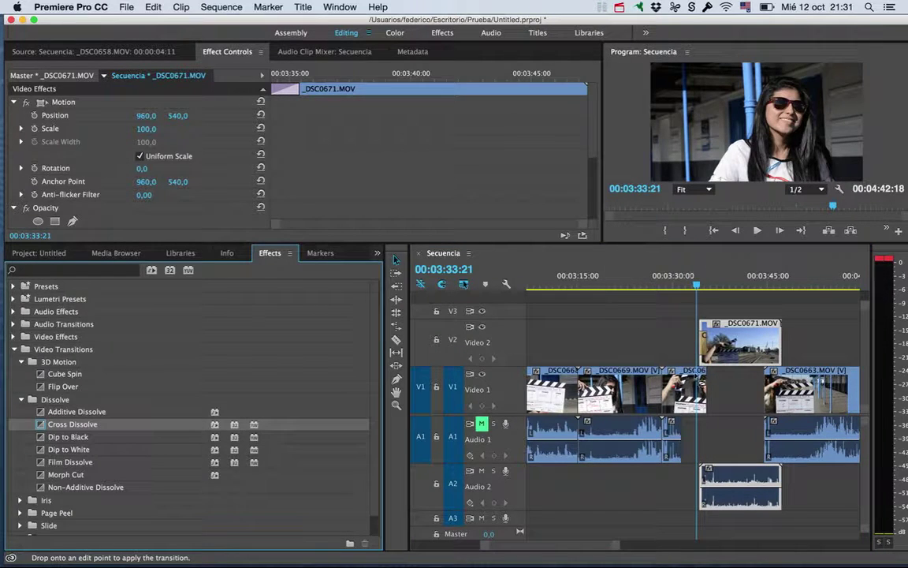
{"action": "left_click", "coordinate": [702, 288]}
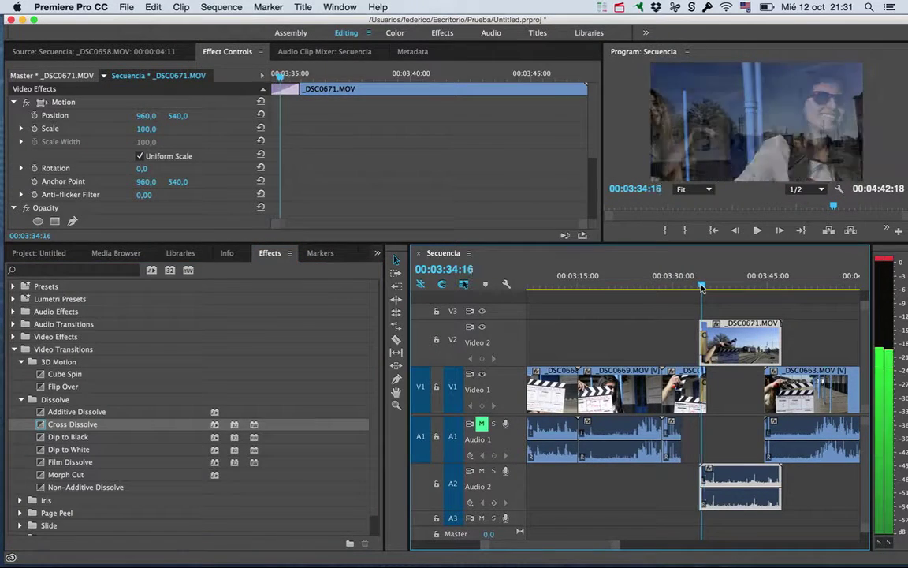
{"action": "left_click_drag", "start_coordinate": [702, 288], "coordinate": [709, 289]}
{"action": "key", "text": "super+z"}
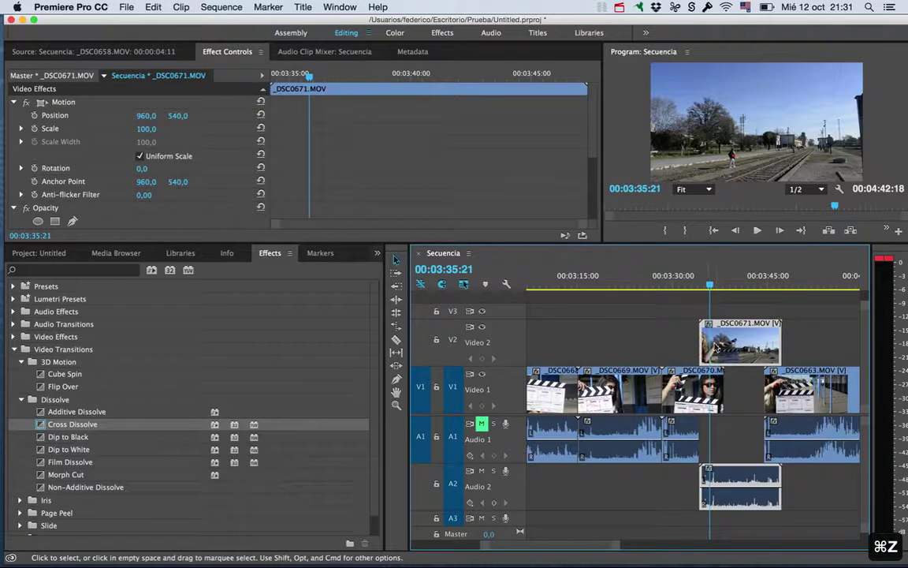
{"action": "left_click_drag", "start_coordinate": [723, 390], "coordinate": [710, 390]}
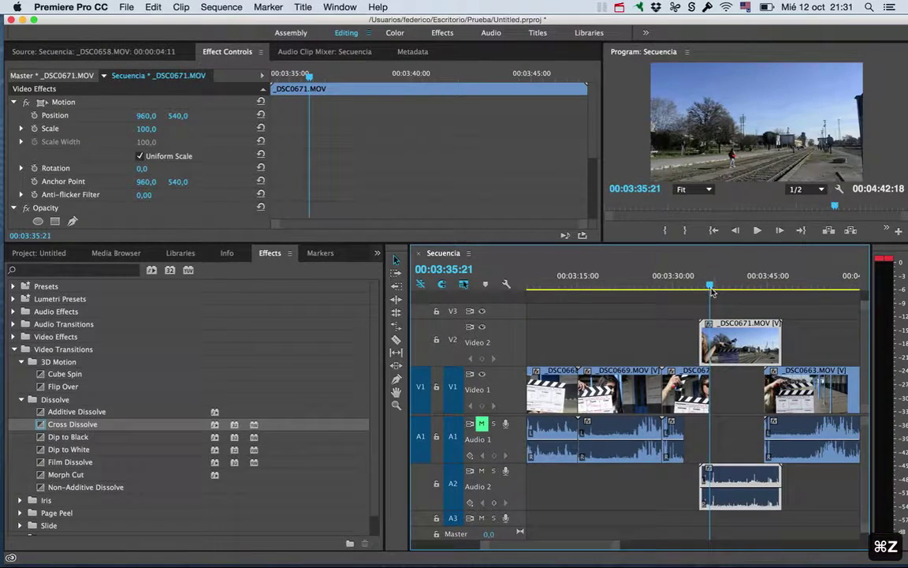
Apply Dip to Black to the start of _DSC0671 on Video 2 and preview it
{"action": "key", "text": "j"}
{"action": "left_click_drag", "start_coordinate": [68, 436], "coordinate": [704, 339]}
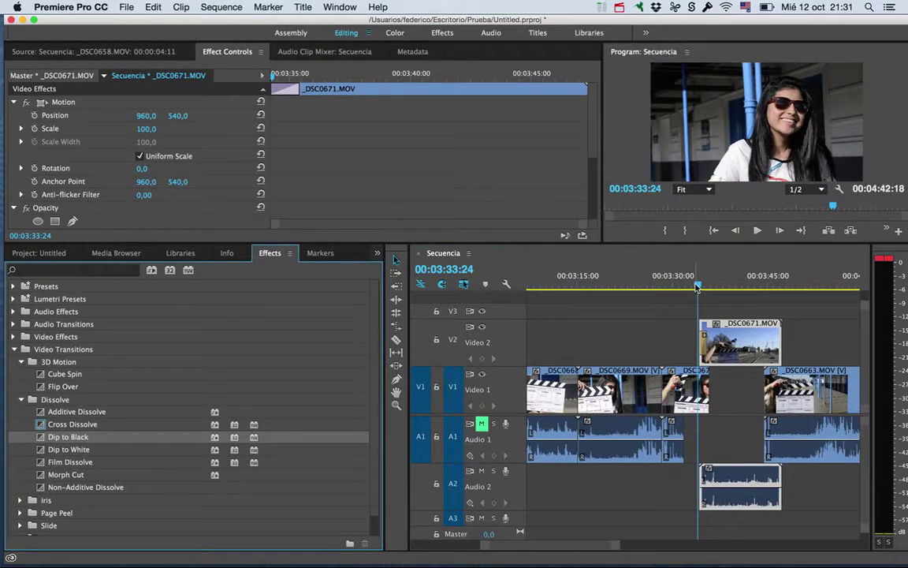
{"action": "key", "text": "shift+k"}
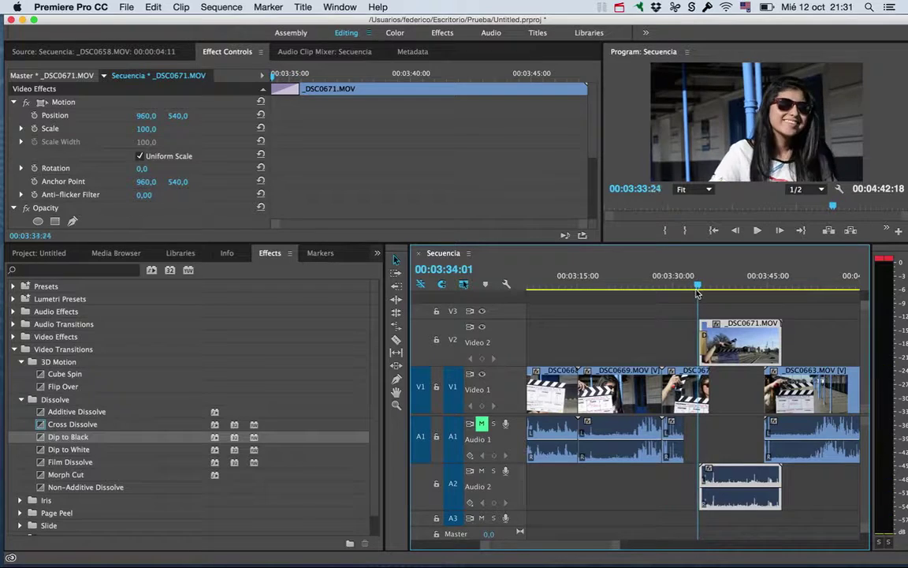
{"action": "left_click_drag", "start_coordinate": [697, 294], "coordinate": [697, 291]}
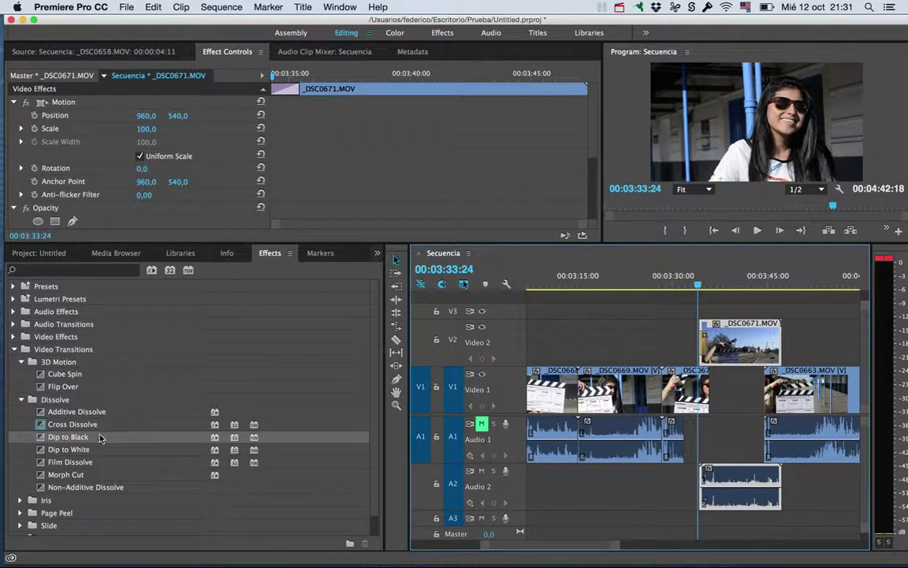
Apply Dip to White to the end of _DSC0671 and play it back
{"action": "left_click_drag", "start_coordinate": [78, 451], "coordinate": [693, 340]}
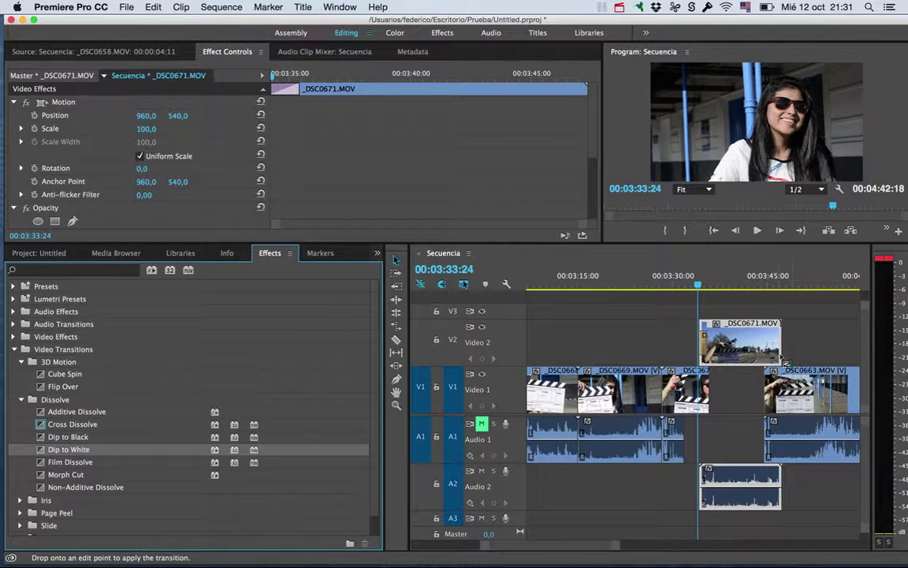
{"action": "left_click_drag", "start_coordinate": [785, 361], "coordinate": [780, 346]}
{"action": "left_click_drag", "start_coordinate": [755, 282], "coordinate": [786, 287]}
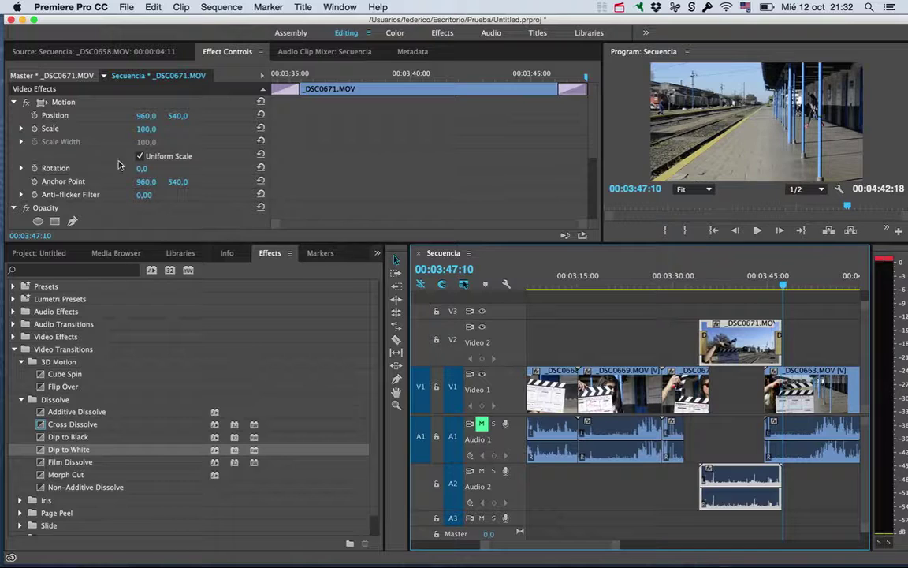
{"action": "left_click", "coordinate": [41, 254]}
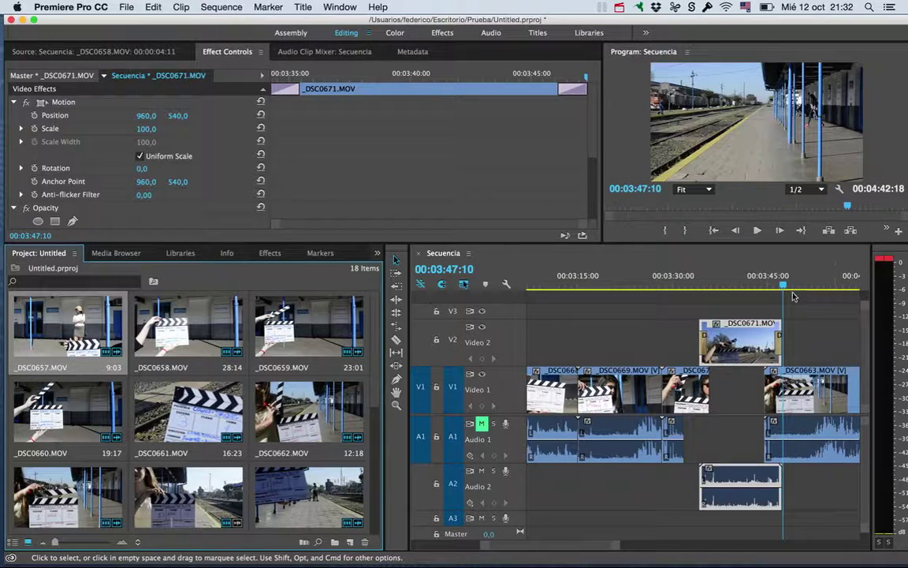
{"action": "left_click_drag", "start_coordinate": [792, 287], "coordinate": [777, 295]}
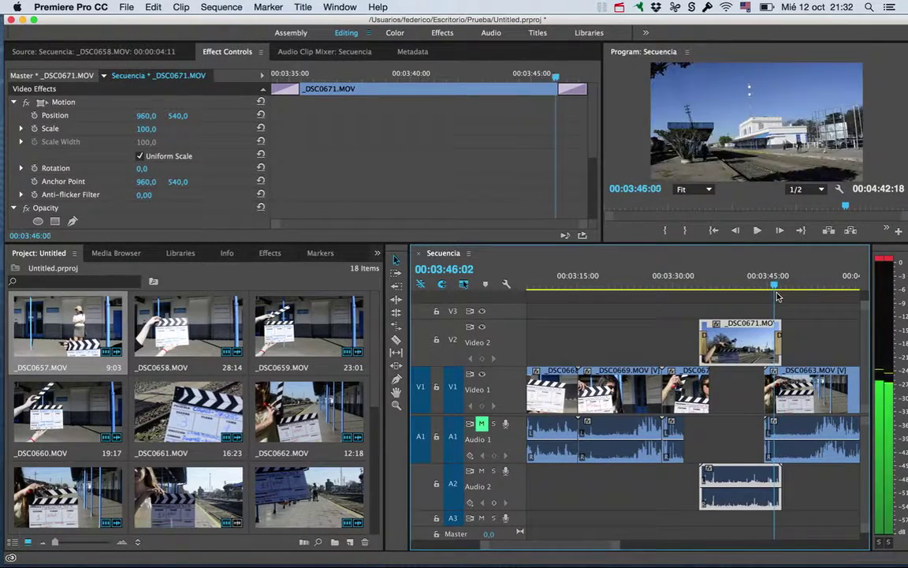
{"action": "left_click_drag", "start_coordinate": [777, 295], "coordinate": [770, 297]}
{"action": "key", "text": "space"}
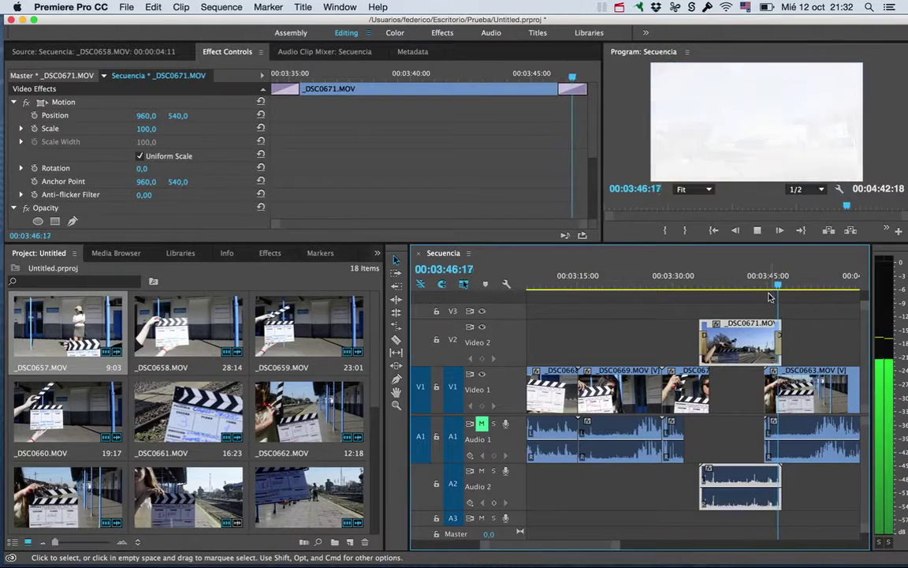
{"action": "key", "text": "space"}
Enlarge the Program monitor and start shortening the Dip to White, previewing the result
{"action": "left_click_drag", "start_coordinate": [602, 214], "coordinate": [365, 215]}
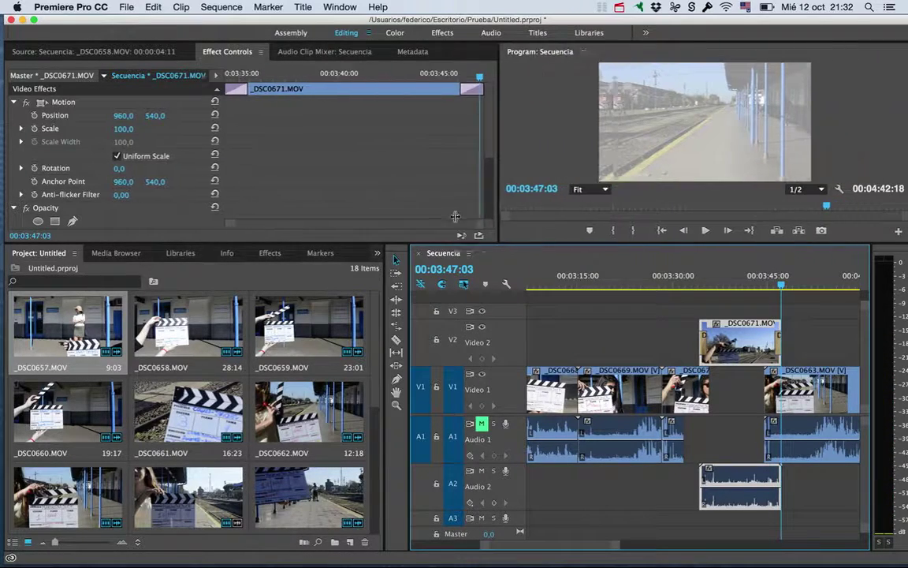
{"action": "left_click_drag", "start_coordinate": [648, 282], "coordinate": [696, 282]}
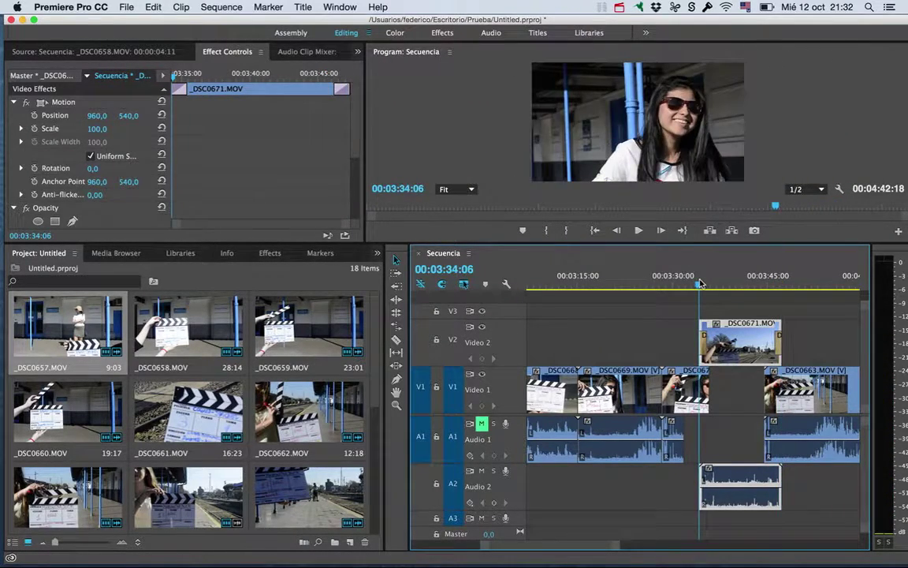
{"action": "key", "text": "space"}
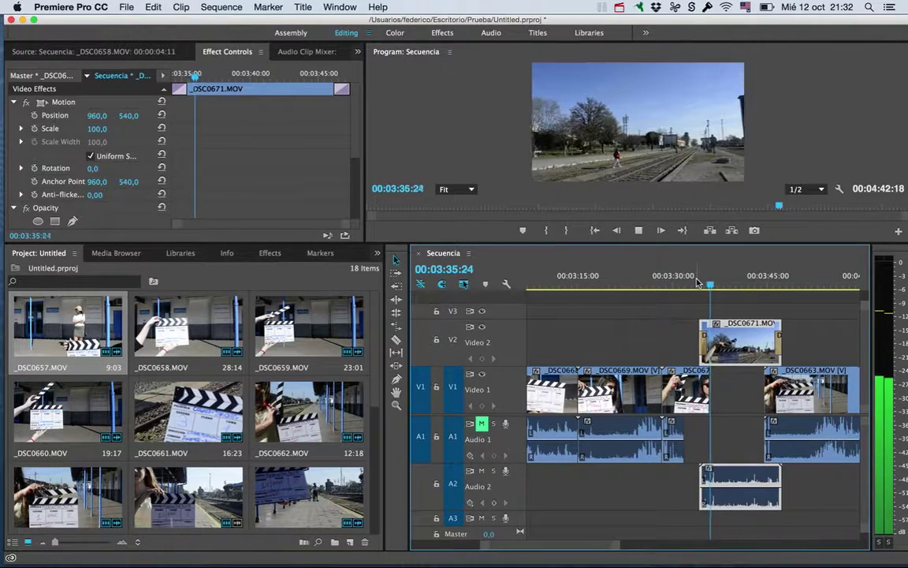
{"action": "left_click", "coordinate": [784, 282]}
{"action": "left_click_drag", "start_coordinate": [784, 282], "coordinate": [777, 283]}
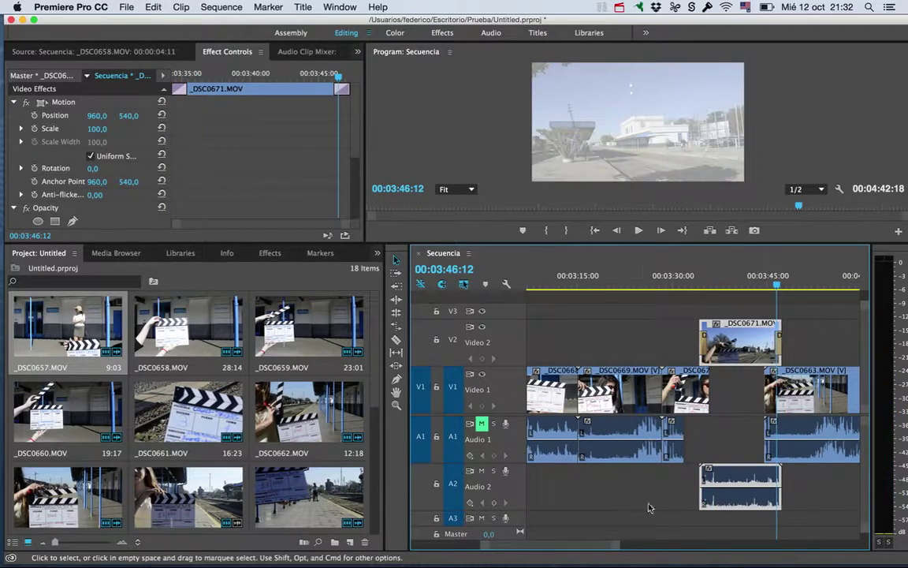
{"action": "left_click_drag", "start_coordinate": [615, 546], "coordinate": [599, 545]}
{"action": "left_click_drag", "start_coordinate": [688, 340], "coordinate": [695, 341]}
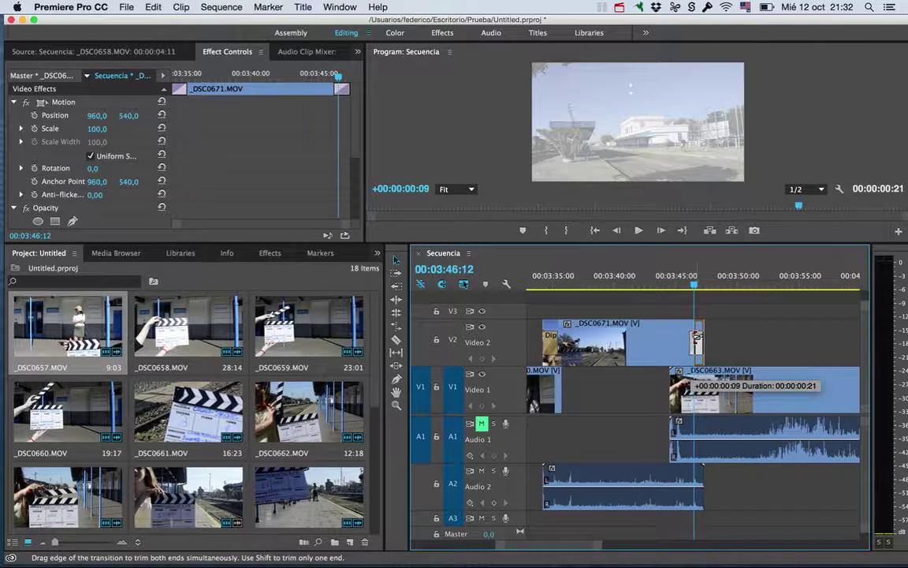
{"action": "left_click_drag", "start_coordinate": [697, 341], "coordinate": [698, 341]}
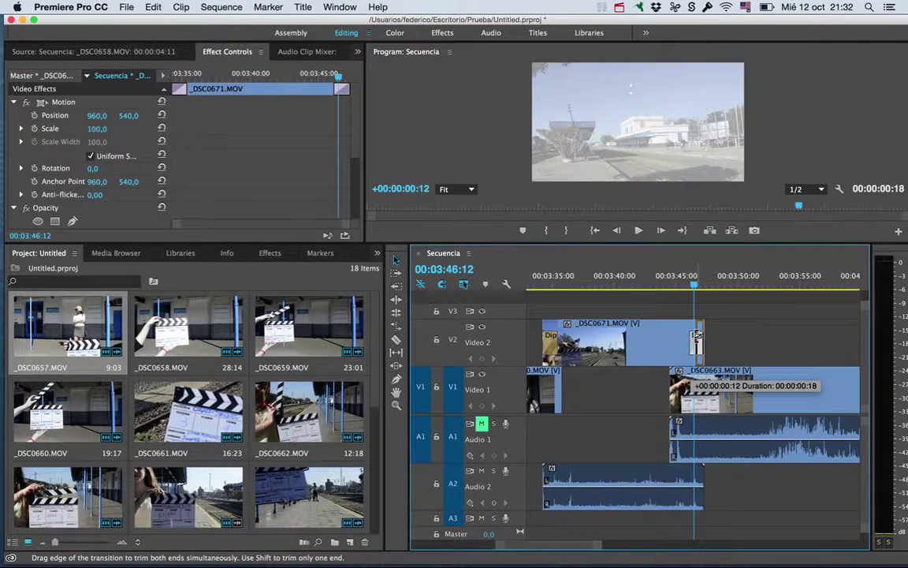
{"action": "left_click", "coordinate": [686, 285]}
{"action": "key", "text": "space"}
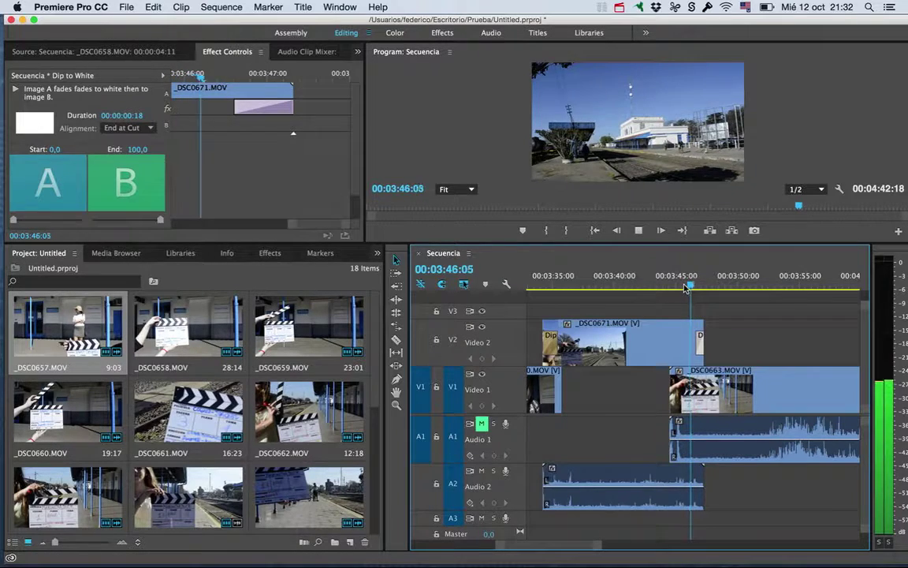
{"action": "key", "text": "space"}
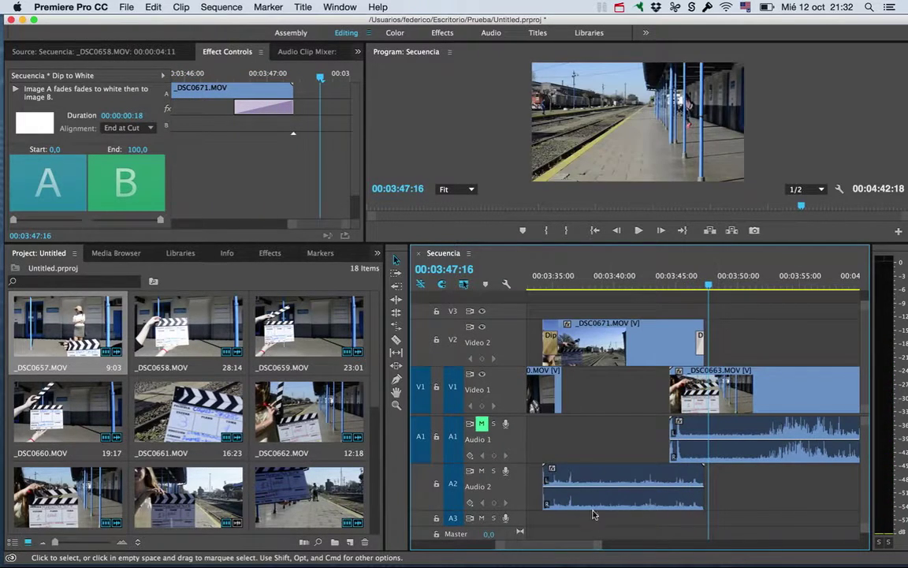
Trim the Dip to White down to about four frames and replay it
{"action": "left_click_drag", "start_coordinate": [598, 547], "coordinate": [556, 547]}
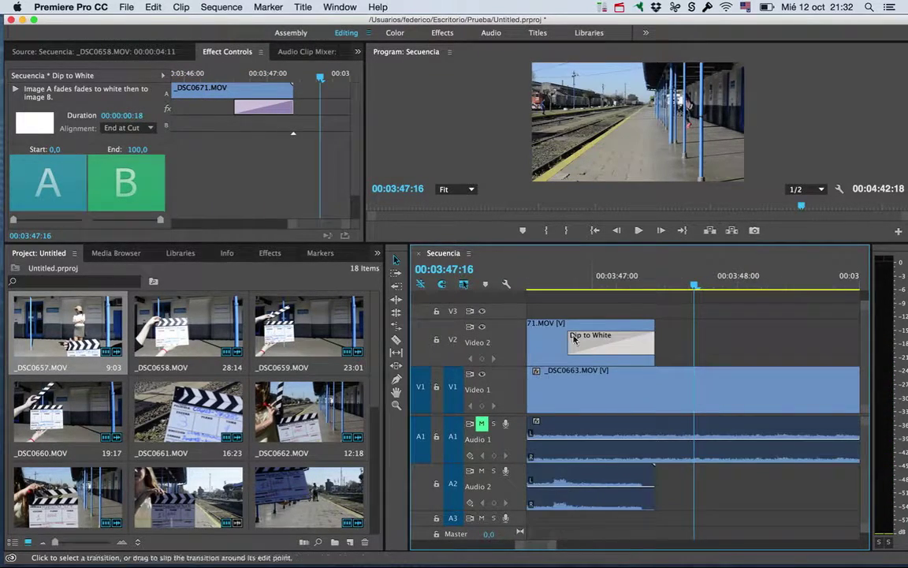
{"action": "left_click_drag", "start_coordinate": [574, 337], "coordinate": [623, 339]}
{"action": "left_click", "coordinate": [551, 277]}
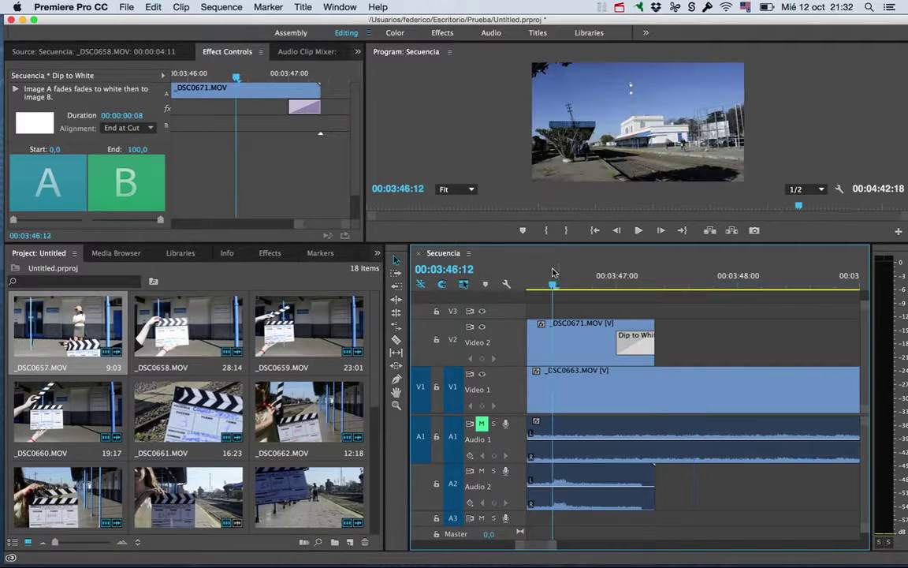
{"action": "key", "text": "space"}
{"action": "key", "text": "space"}
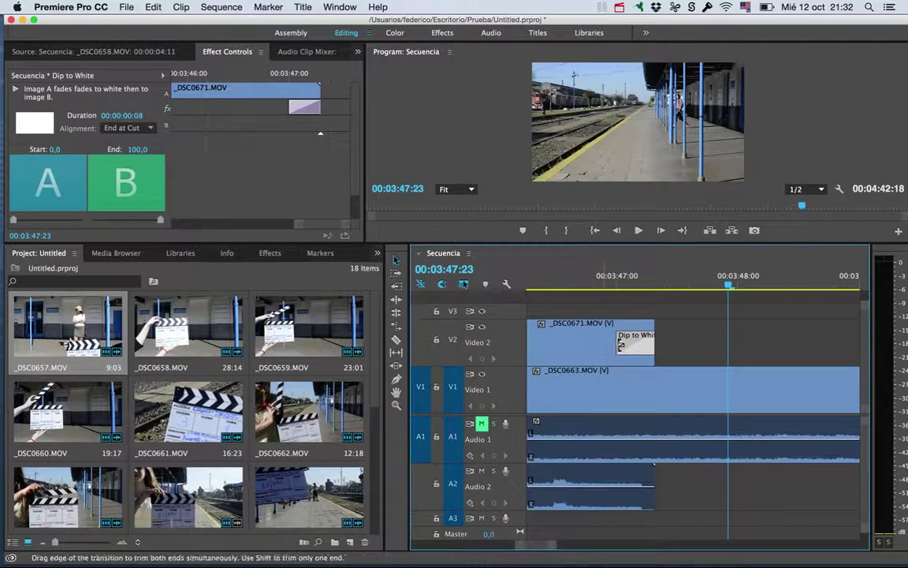
{"action": "left_click_drag", "start_coordinate": [616, 347], "coordinate": [635, 347]}
{"action": "key", "text": "space"}
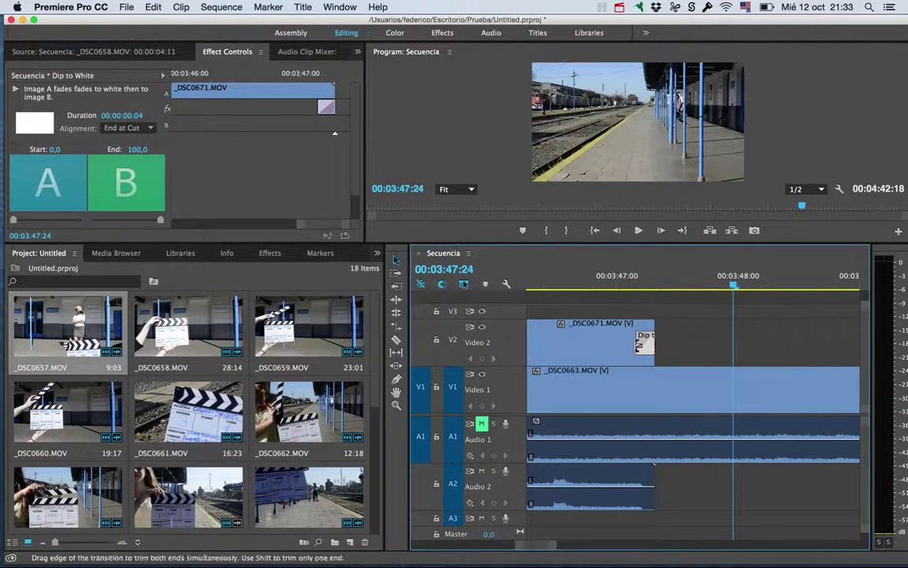
{"action": "left_click_drag", "start_coordinate": [637, 347], "coordinate": [627, 347]}
{"action": "left_click", "coordinate": [606, 296]}
{"action": "left_click", "coordinate": [605, 281]}
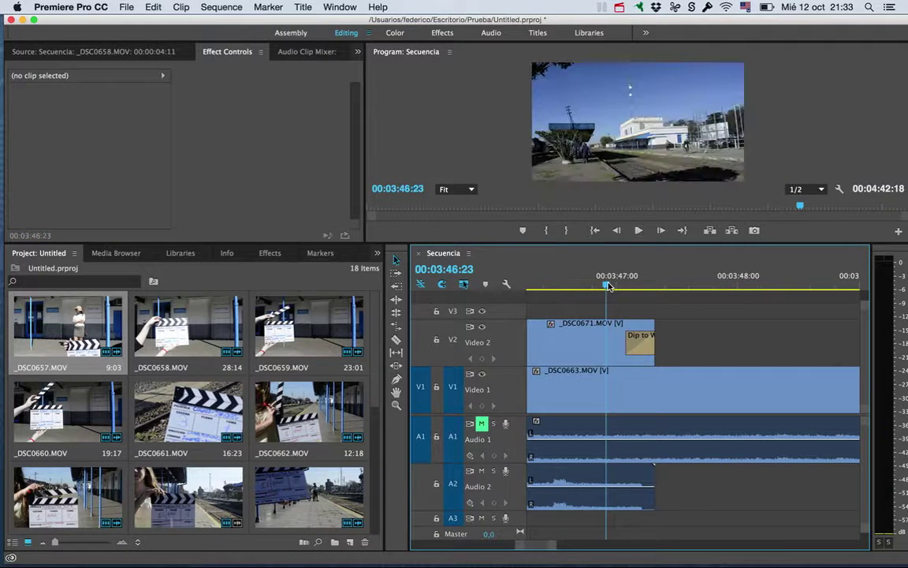
{"action": "key", "text": "space"}
{"action": "key", "text": "space"}
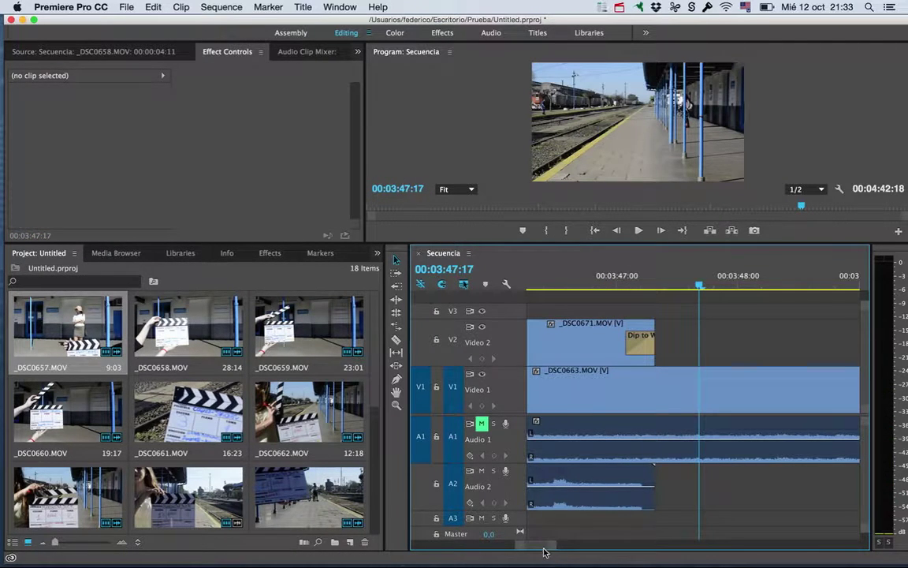
Shorten the Dip to Black on _DSC0671 to 00:00:00:16 and play it back
{"action": "left_click_drag", "start_coordinate": [542, 552], "coordinate": [535, 550]}
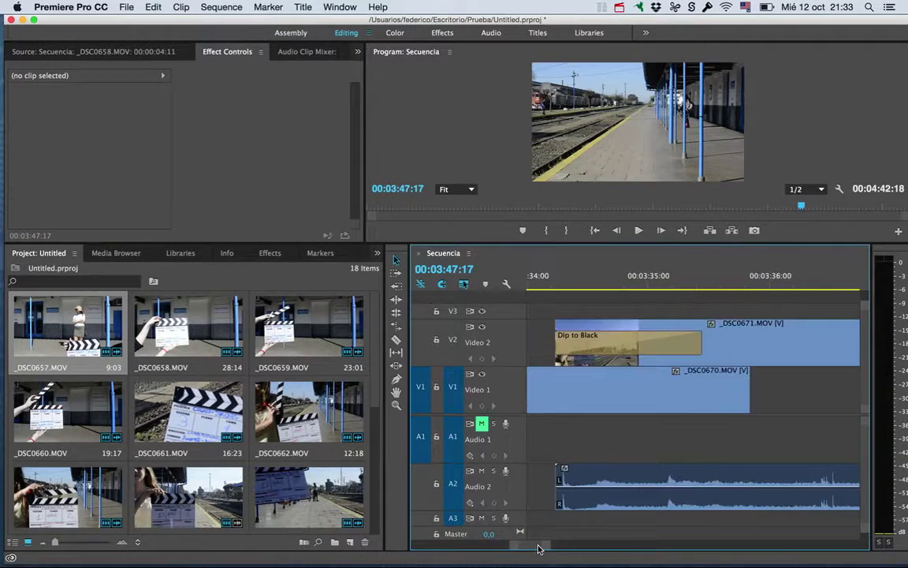
{"action": "left_click", "coordinate": [557, 287]}
{"action": "key", "text": "space"}
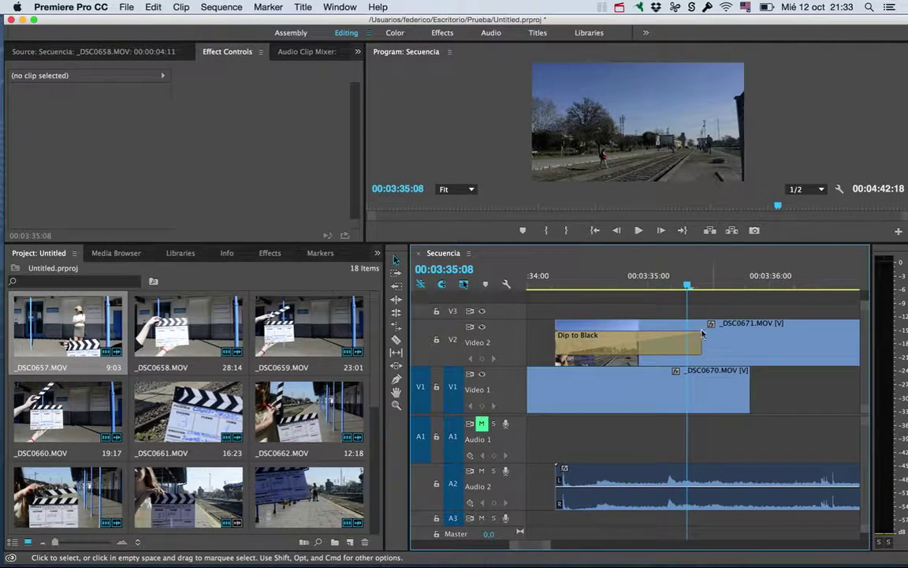
{"action": "left_click_drag", "start_coordinate": [702, 334], "coordinate": [639, 334]}
{"action": "left_click", "coordinate": [541, 285]}
{"action": "key", "text": "space"}
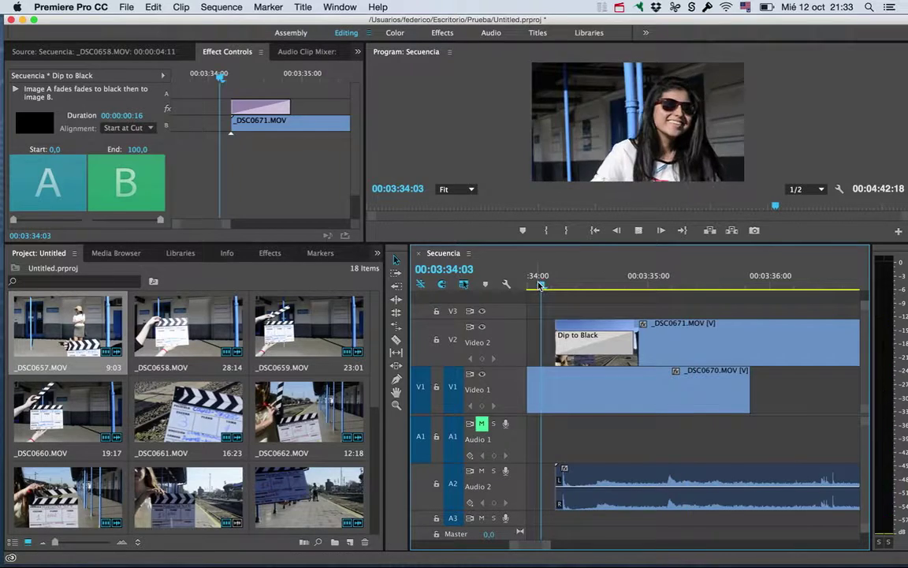
{"action": "key", "text": "space"}
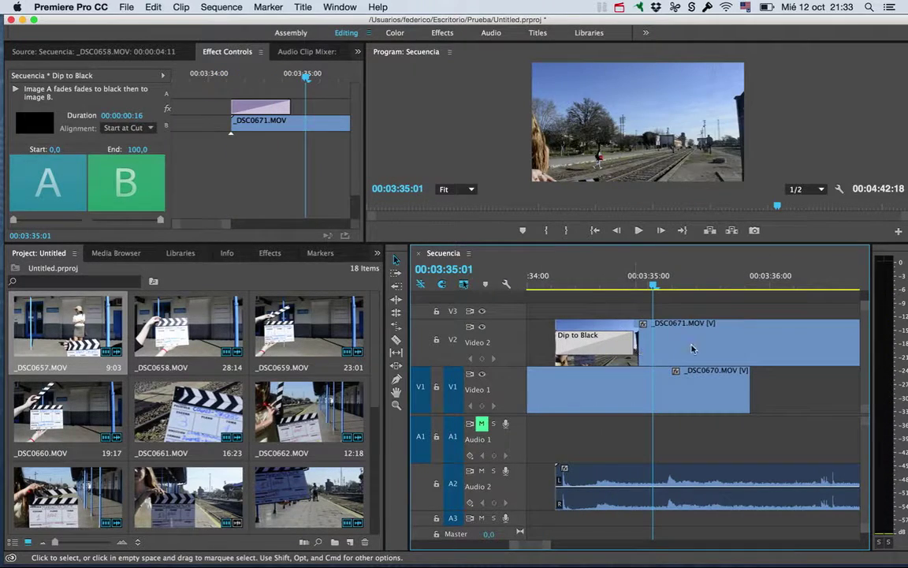
Move _DSC0671 and its audio later on V2, after _DSC0670 ends near 00:03:36
{"action": "left_click_drag", "start_coordinate": [692, 349], "coordinate": [800, 334]}
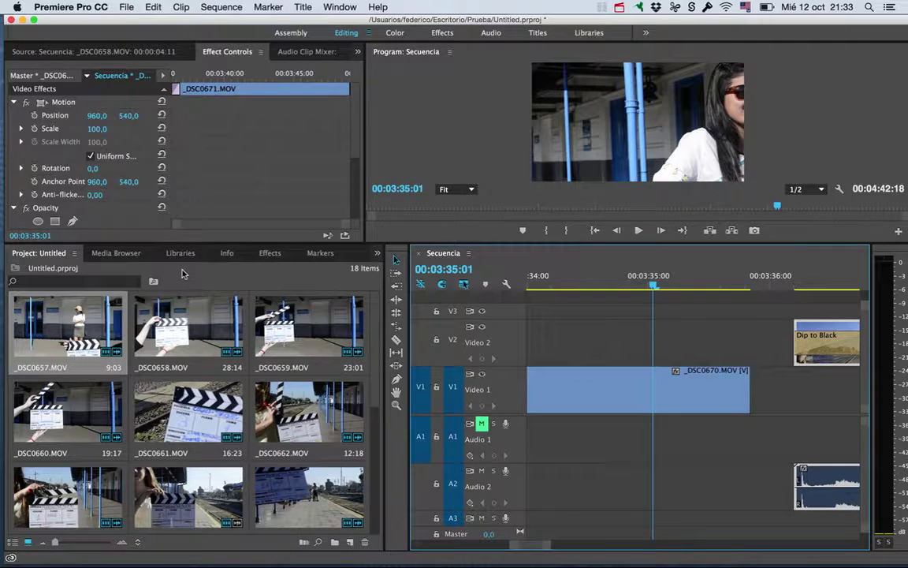
{"action": "left_click", "coordinate": [270, 253]}
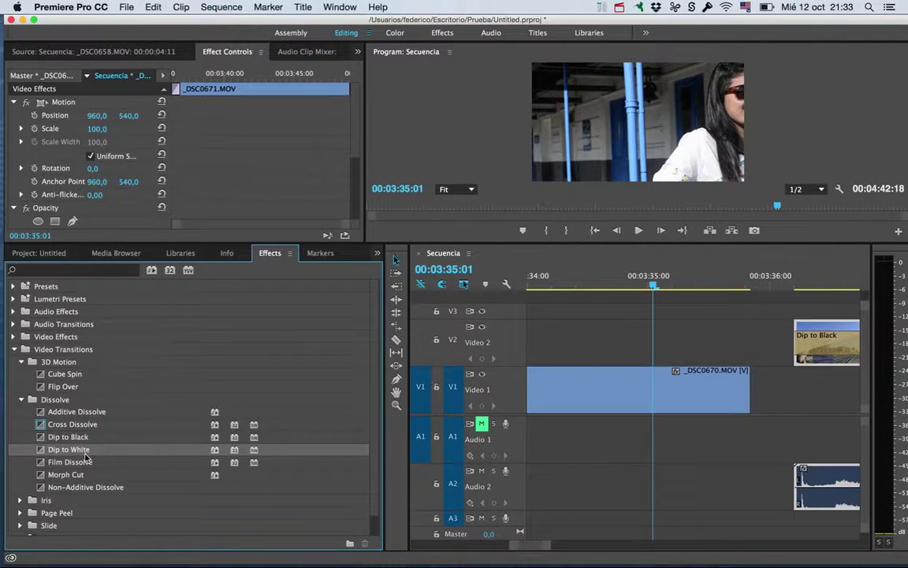
{"action": "left_click_drag", "start_coordinate": [69, 437], "coordinate": [290, 457]}
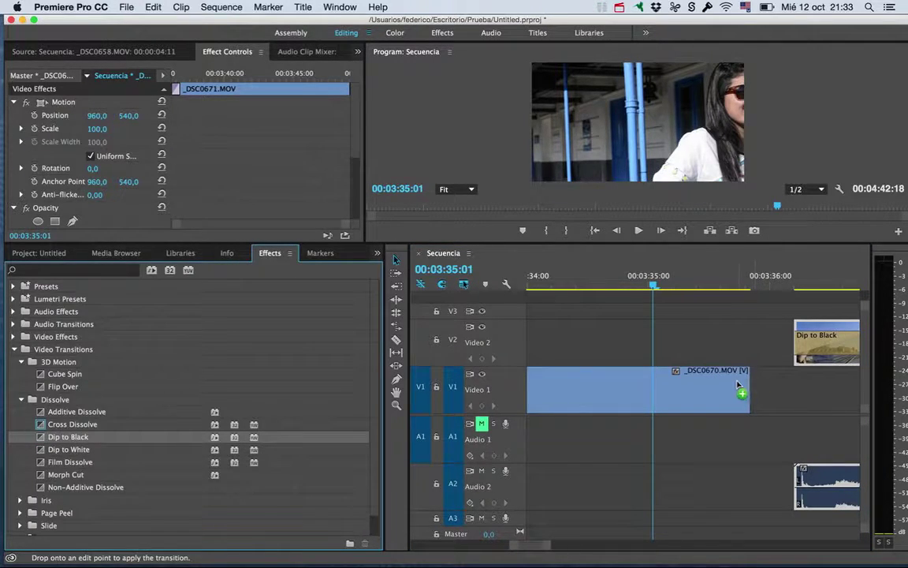
Add a Dip to Black to the end of _DSC0670 on V1 and play the fade
{"action": "left_click_drag", "start_coordinate": [756, 390], "coordinate": [741, 389]}
{"action": "left_click_drag", "start_coordinate": [655, 287], "coordinate": [587, 286]}
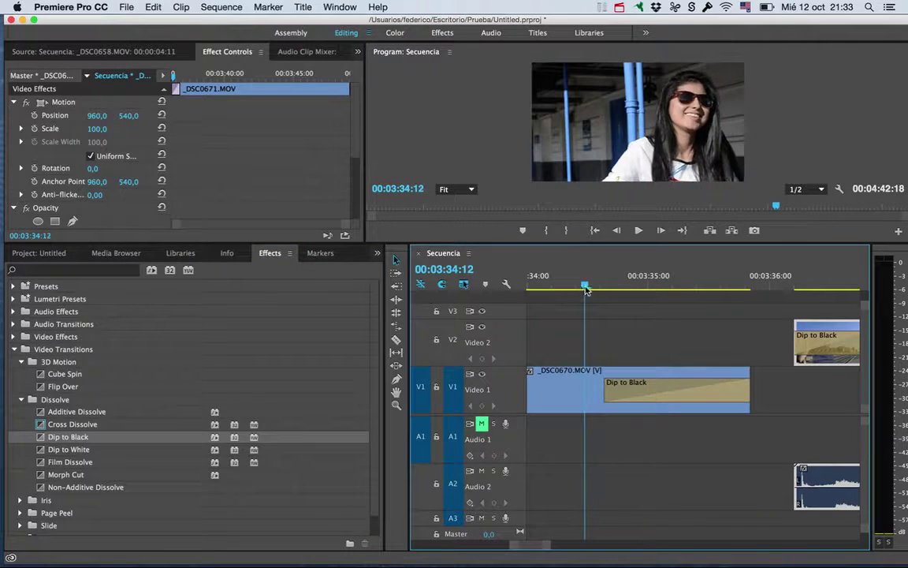
{"action": "key", "text": "space"}
{"action": "key", "text": "space"}
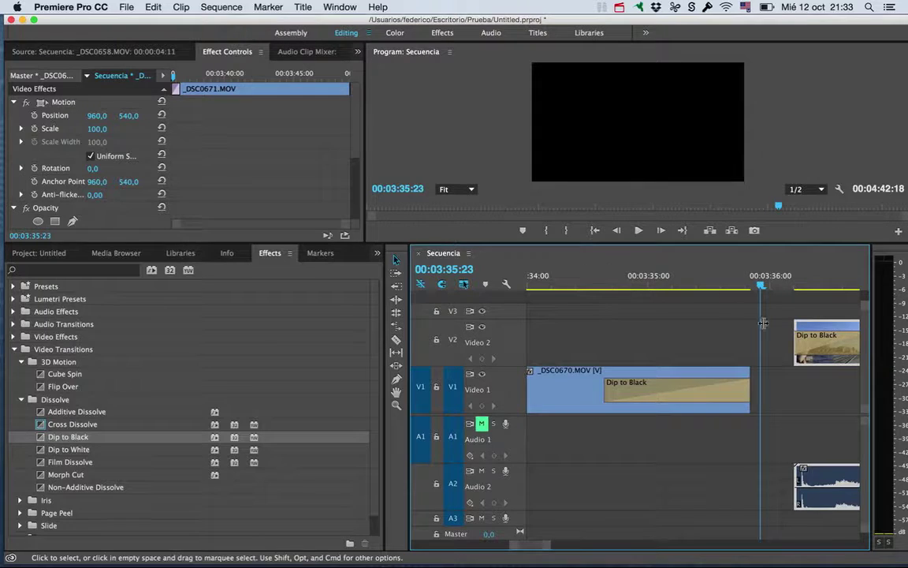
Slide _DSC0671 earlier on V2 to overlap the fade, preview from about 00:03:34:02, and nudge it further
{"action": "left_click_drag", "start_coordinate": [831, 333], "coordinate": [753, 334]}
{"action": "left_click", "coordinate": [537, 276]}
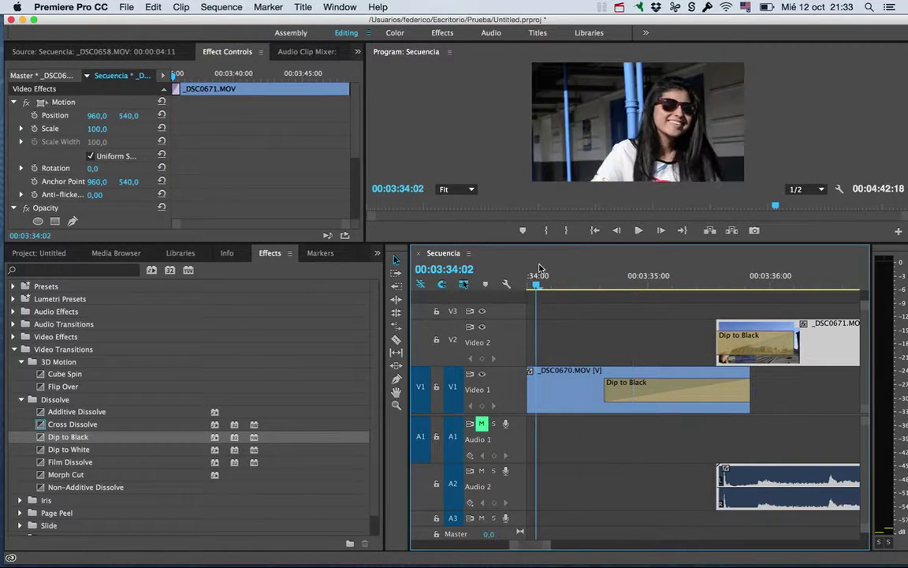
{"action": "key", "text": "space"}
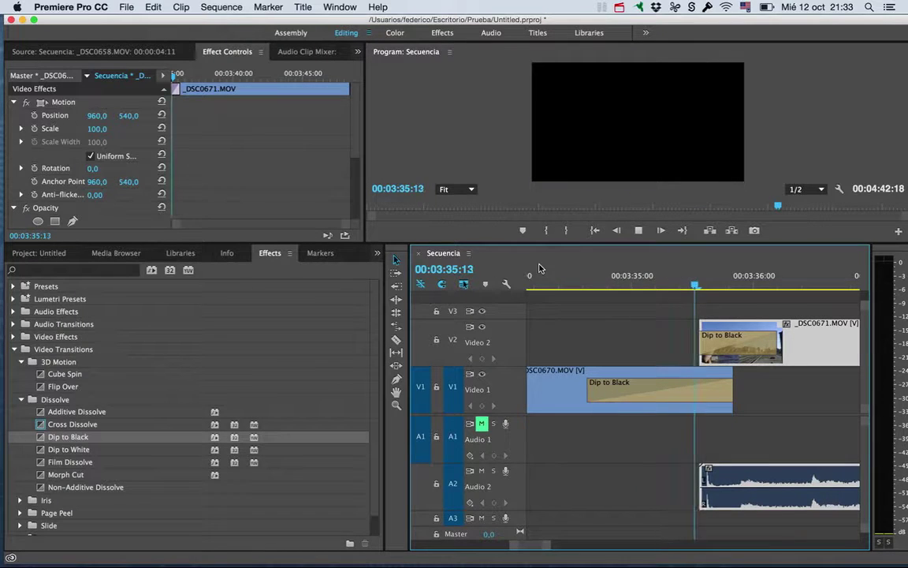
{"action": "key", "text": "space"}
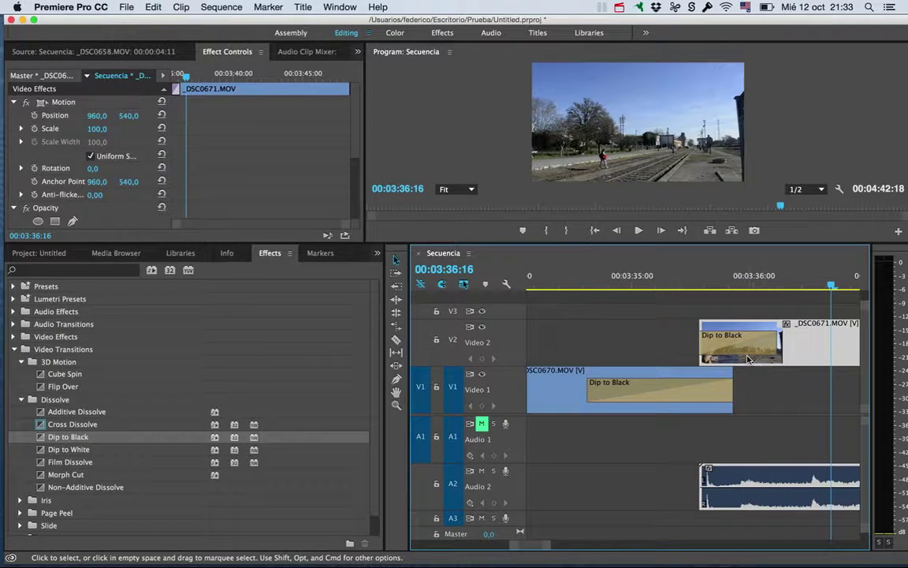
{"action": "mouse_move", "coordinate": [824, 354]}
{"action": "left_mouse_down"}
{"action": "mouse_move", "coordinate": [730, 348]}
{"action": "mouse_move", "coordinate": [801, 340]}
{"action": "left_mouse_up"}
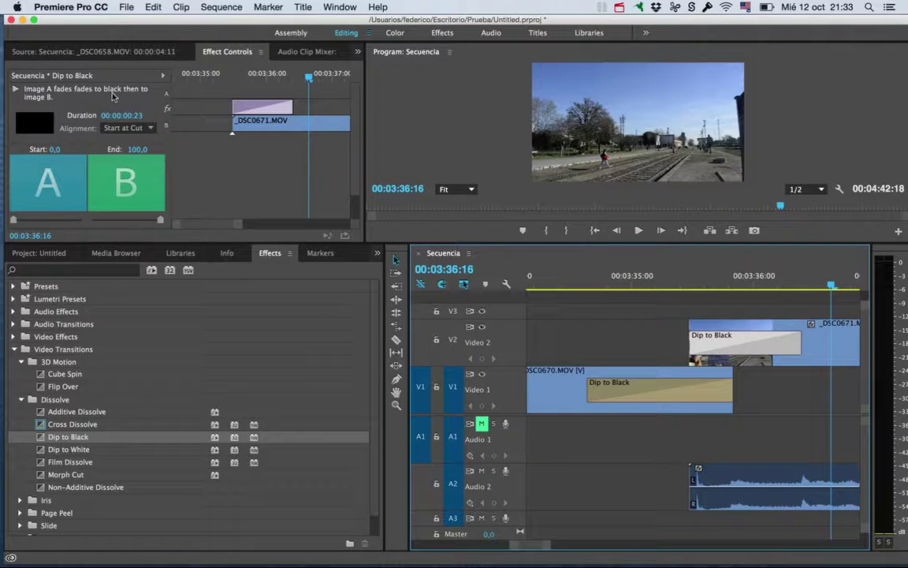
Adjust the Dip to Black transitions and replay them from about 00:03:34:14
{"action": "mouse_move", "coordinate": [14, 220]}
{"action": "left_mouse_down"}
{"action": "mouse_move", "coordinate": [47, 220]}
{"action": "mouse_move", "coordinate": [12, 221]}
{"action": "left_mouse_up"}
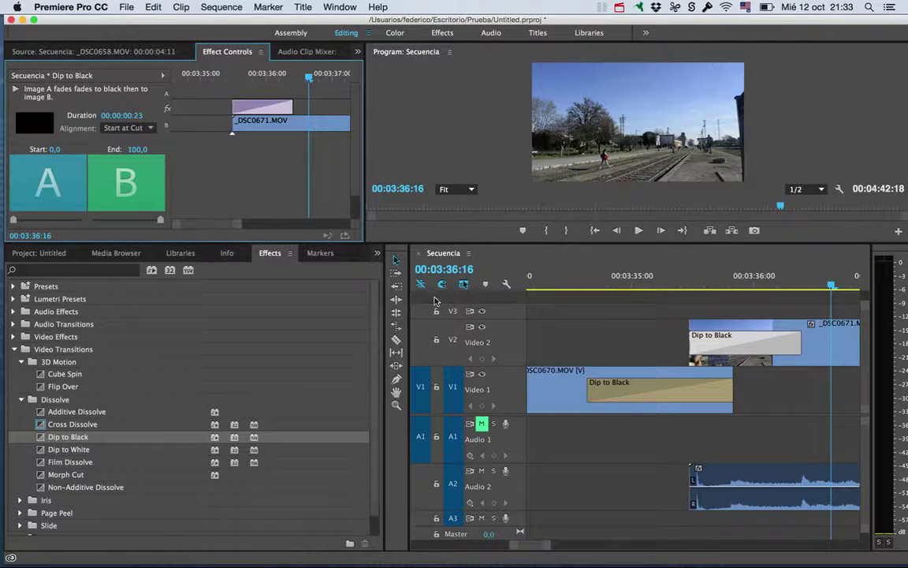
{"action": "left_click_drag", "start_coordinate": [686, 278], "coordinate": [578, 277]}
{"action": "key", "text": "space"}
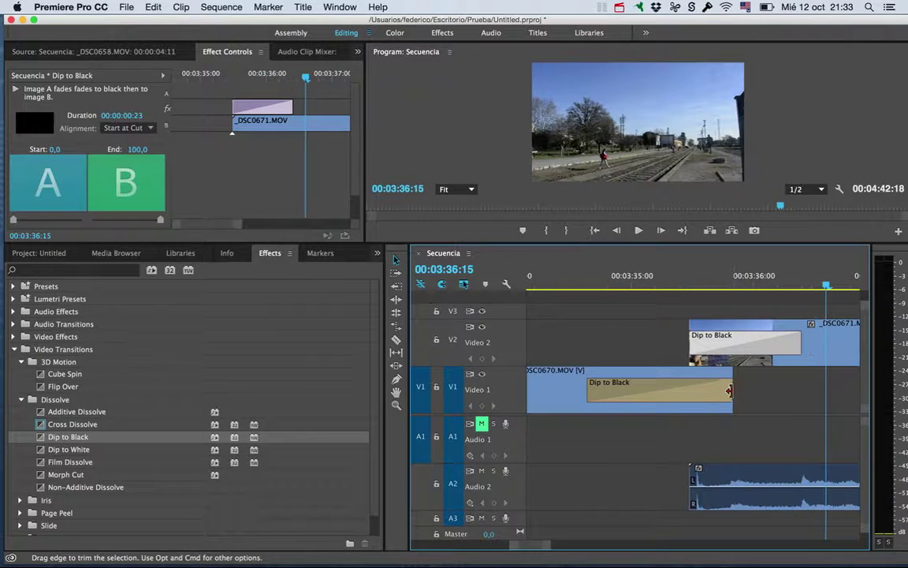
{"action": "mouse_move", "coordinate": [725, 384]}
{"action": "left_mouse_down"}
{"action": "mouse_move", "coordinate": [711, 384]}
{"action": "mouse_move", "coordinate": [732, 384]}
{"action": "left_mouse_up"}
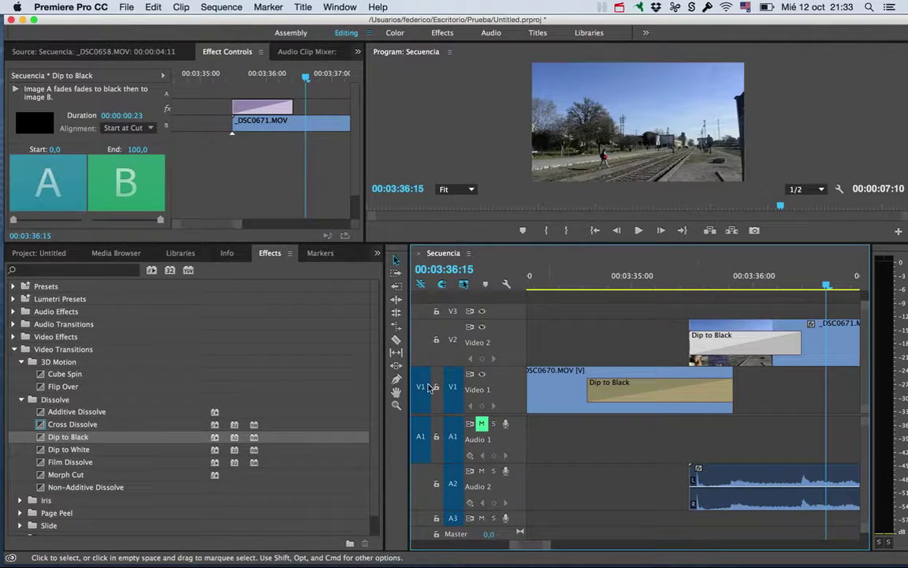
Replace the V2 Dip to Black with Film Dissolve, play it, and check its duration unchanged
{"action": "left_click", "coordinate": [81, 462]}
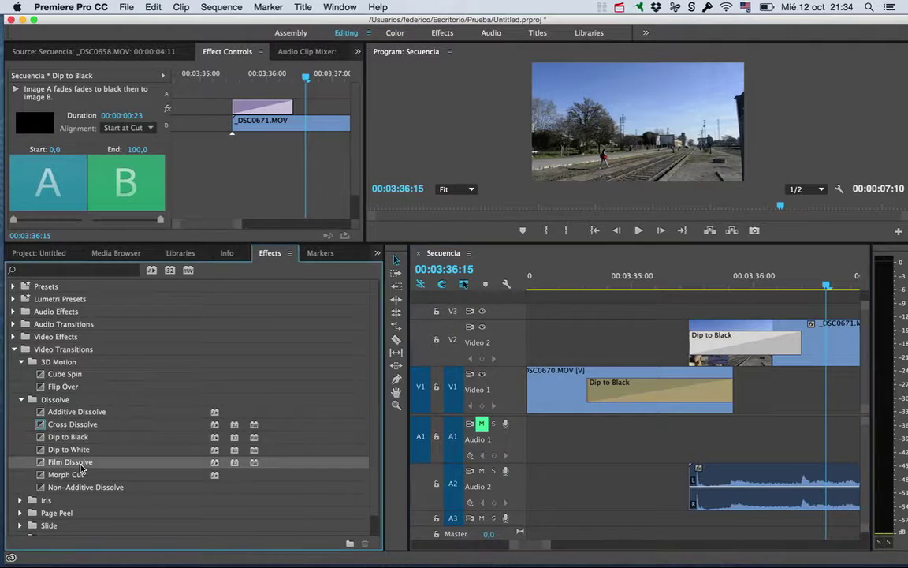
{"action": "left_click_drag", "start_coordinate": [143, 461], "coordinate": [710, 343]}
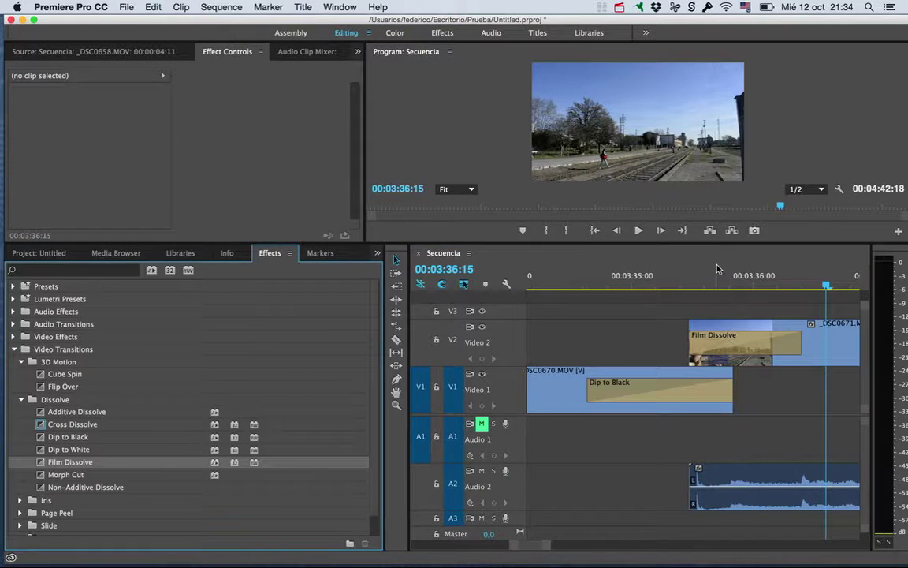
{"action": "left_click", "coordinate": [700, 272]}
{"action": "key", "text": "space"}
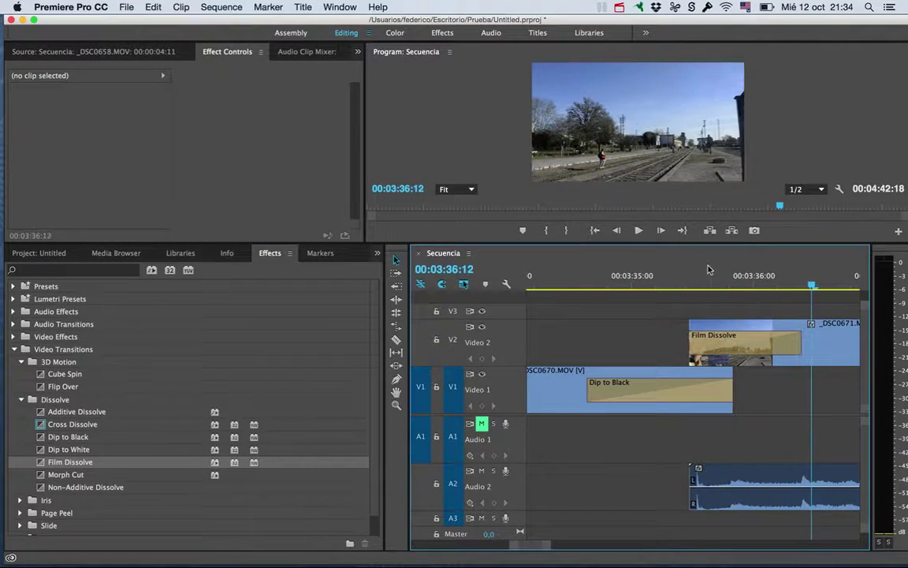
{"action": "double_click", "coordinate": [710, 339]}
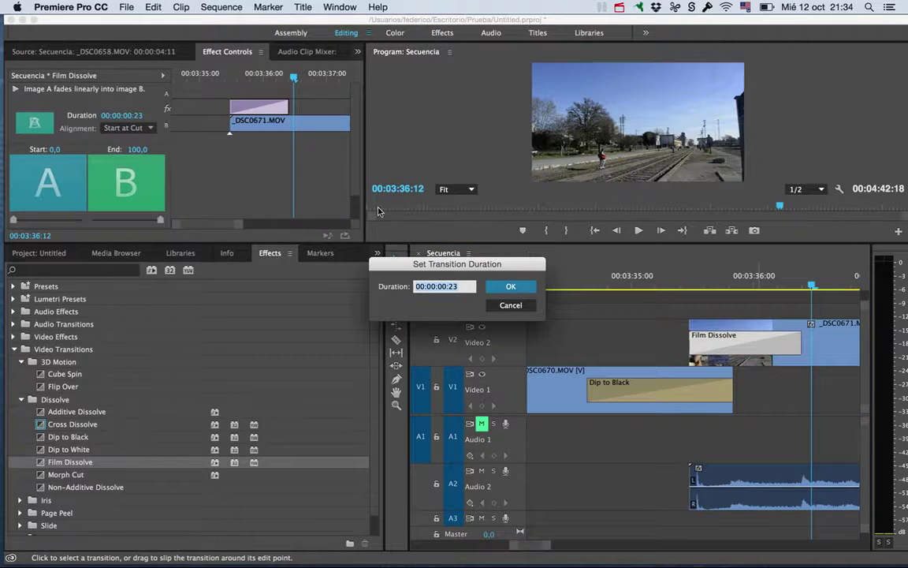
{"action": "left_click", "coordinate": [509, 306]}
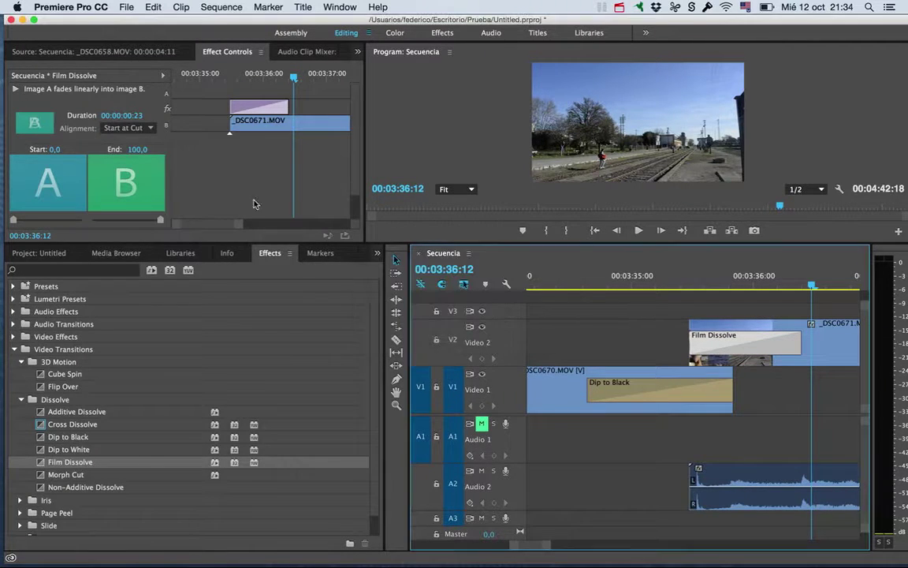
{"action": "left_click", "coordinate": [33, 129]}
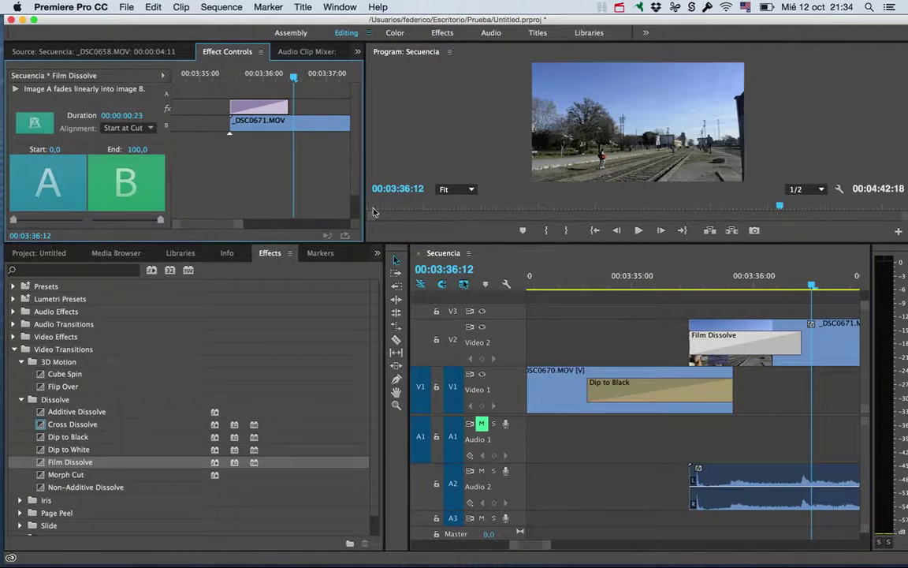
{"action": "mouse_move", "coordinate": [812, 286]}
{"action": "left_mouse_down"}
{"action": "mouse_move", "coordinate": [695, 292]}
{"action": "mouse_move", "coordinate": [733, 280]}
{"action": "mouse_move", "coordinate": [692, 288]}
{"action": "mouse_move", "coordinate": [709, 284]}
{"action": "left_mouse_up"}
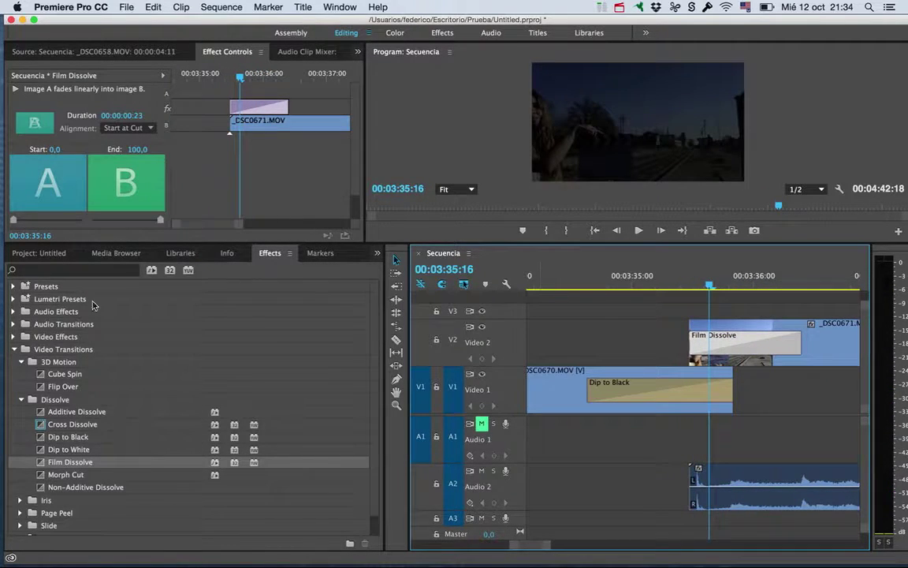
Try Cross Dissolve on V2 and inspect its settings, then undo back to Film Dissolve
{"action": "left_click_drag", "start_coordinate": [69, 423], "coordinate": [712, 346]}
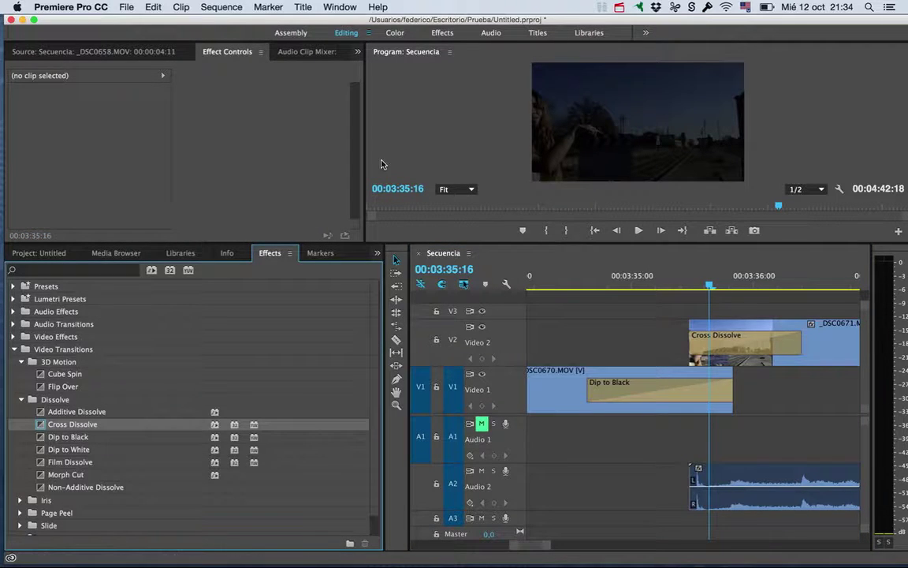
{"action": "double_click", "coordinate": [780, 344]}
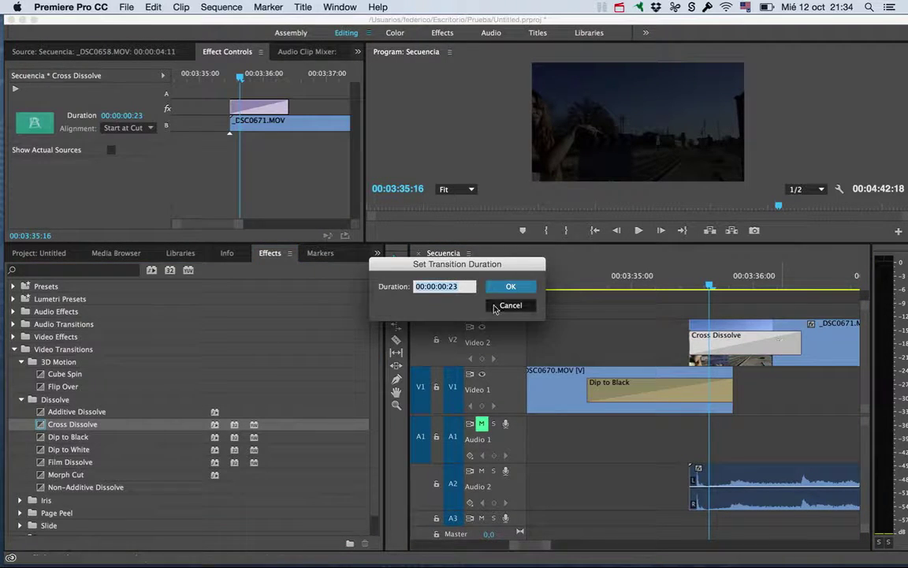
{"action": "left_click", "coordinate": [511, 306]}
{"action": "left_click", "coordinate": [92, 76]}
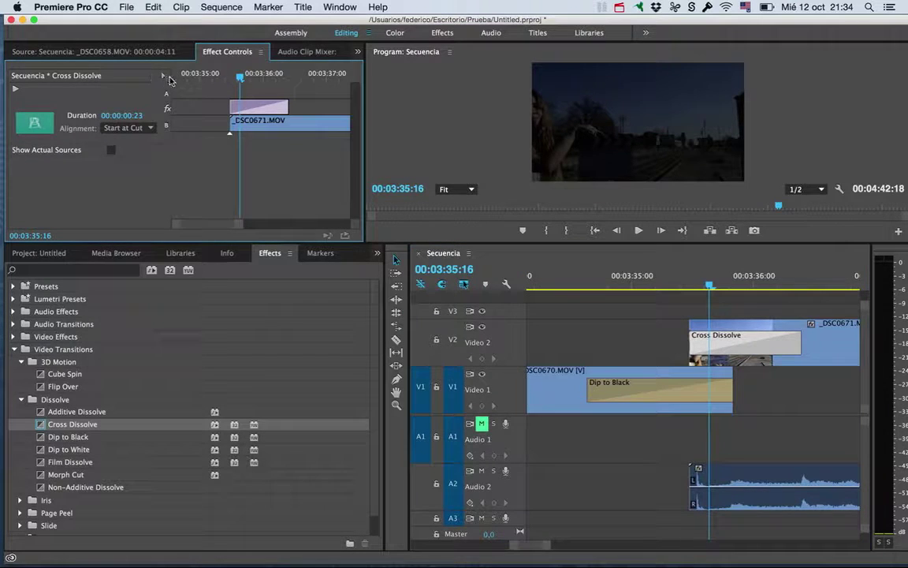
{"action": "left_click", "coordinate": [163, 76]}
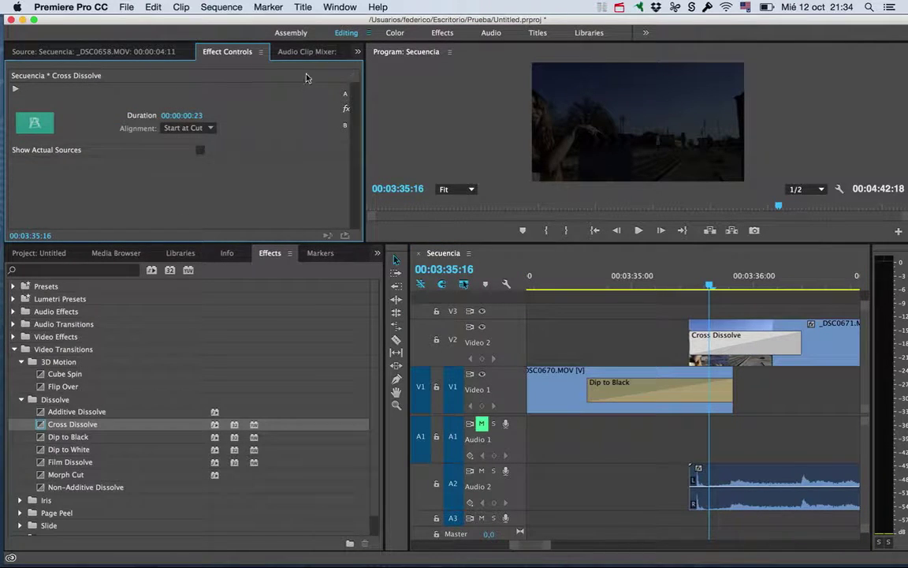
{"action": "left_click", "coordinate": [354, 76]}
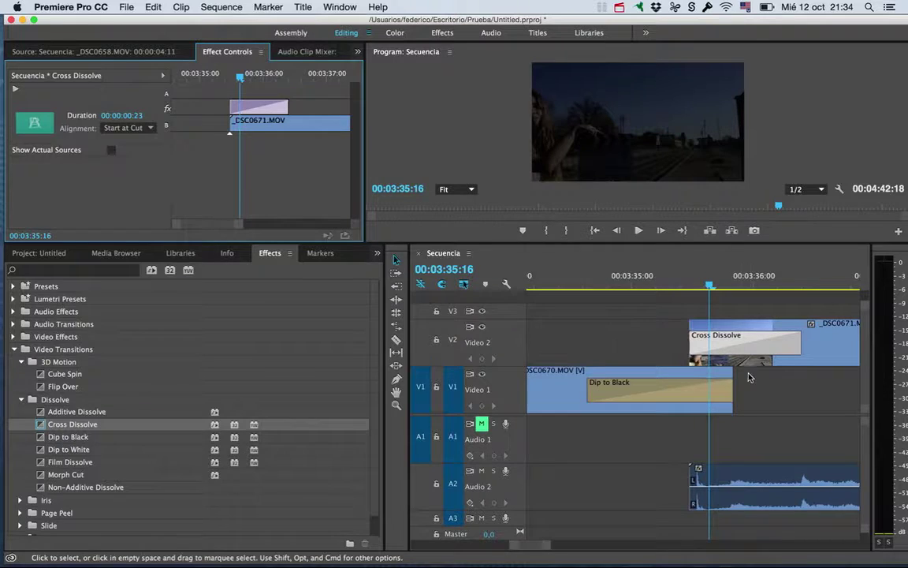
{"action": "key", "text": "super+z"}
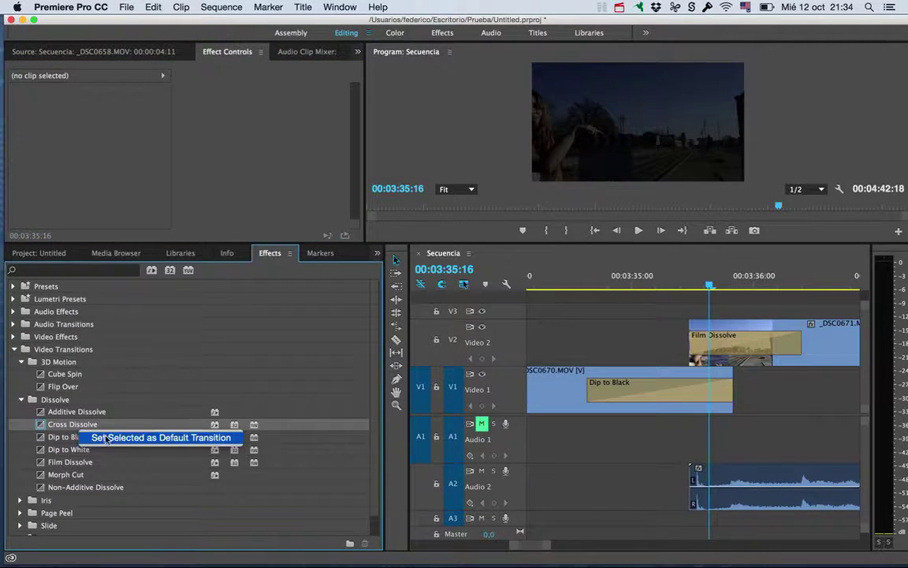
Make Cross Dissolve the default transition, then try Morph Cut on the V2 clip and undo it
{"action": "right_click", "coordinate": [63, 427]}
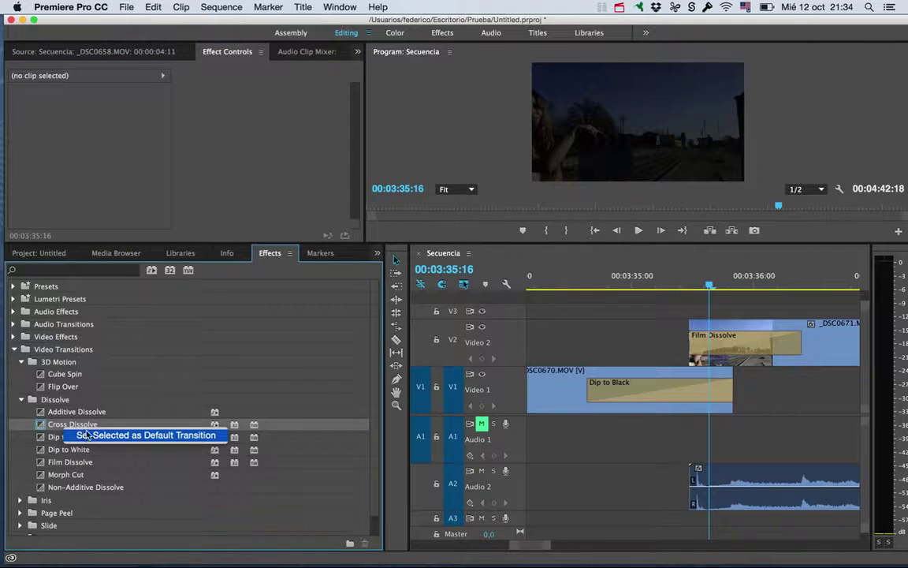
{"action": "left_click", "coordinate": [142, 434]}
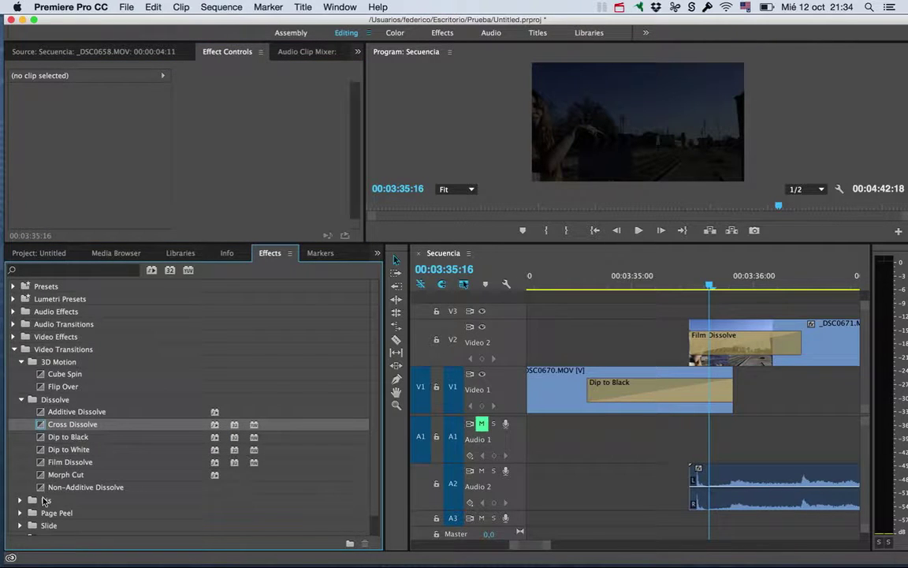
{"action": "left_click_drag", "start_coordinate": [67, 476], "coordinate": [694, 335]}
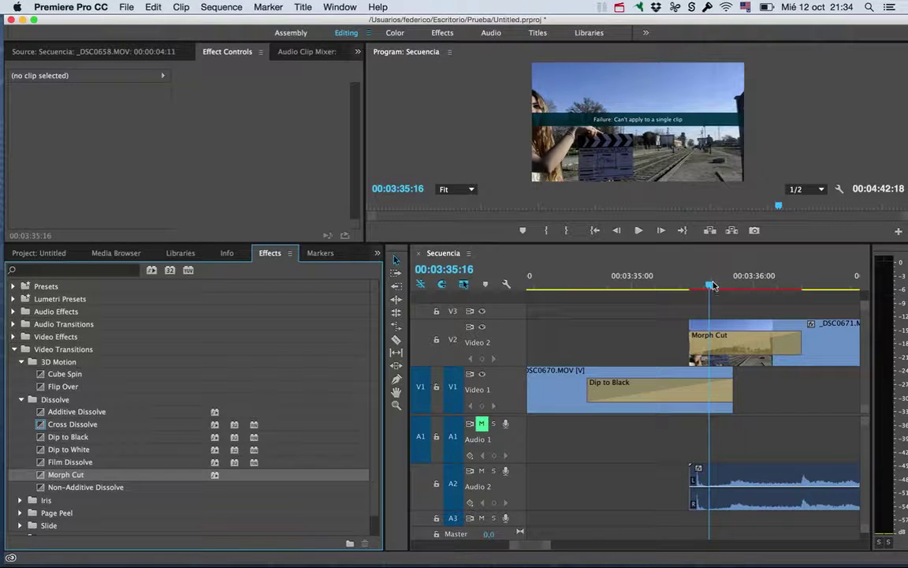
{"action": "left_click", "coordinate": [728, 348]}
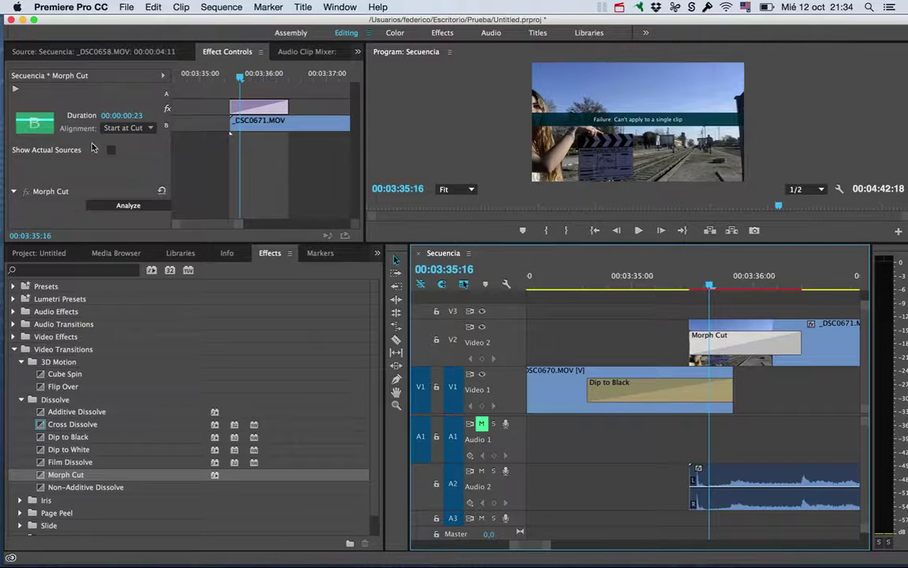
{"action": "key", "text": "super+z"}
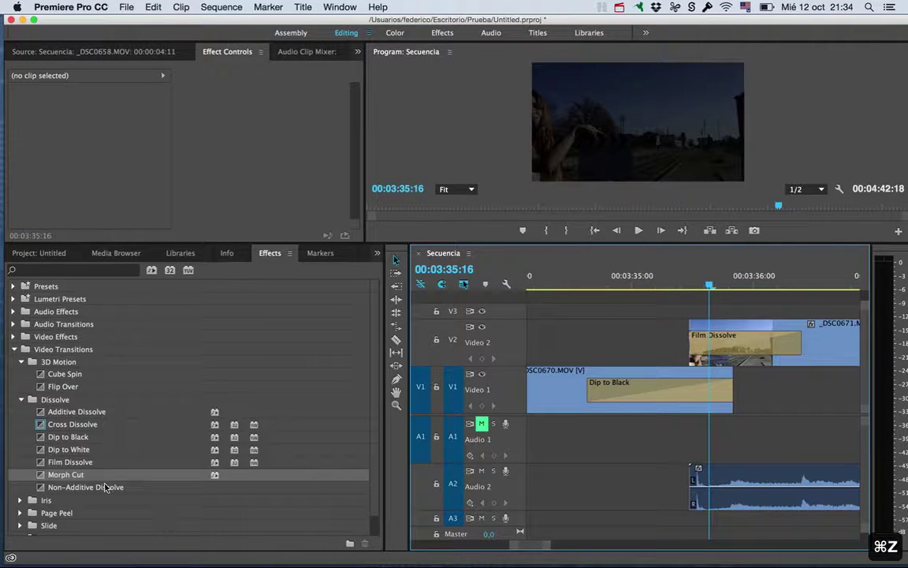
Try Morph Cut on both the V1 end and V2 start, preview, then undo both
{"action": "left_click", "coordinate": [379, 404]}
{"action": "left_click_drag", "start_coordinate": [727, 392], "coordinate": [674, 402]}
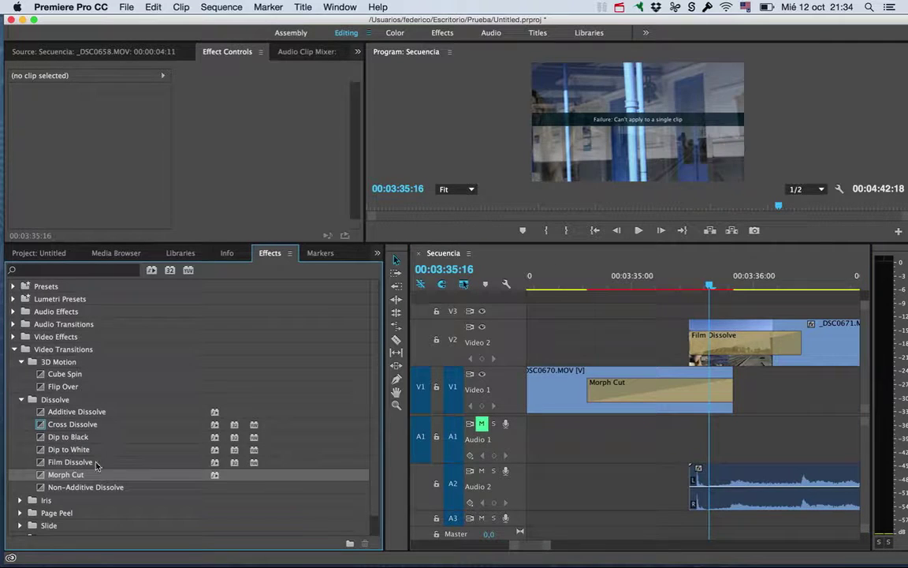
{"action": "left_click_drag", "start_coordinate": [71, 474], "coordinate": [713, 339]}
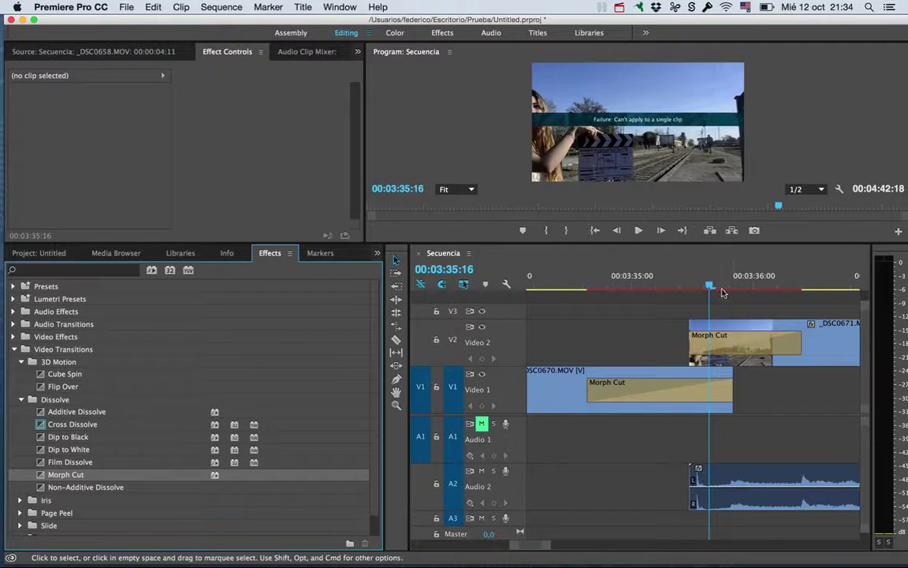
{"action": "left_click_drag", "start_coordinate": [721, 292], "coordinate": [732, 310]}
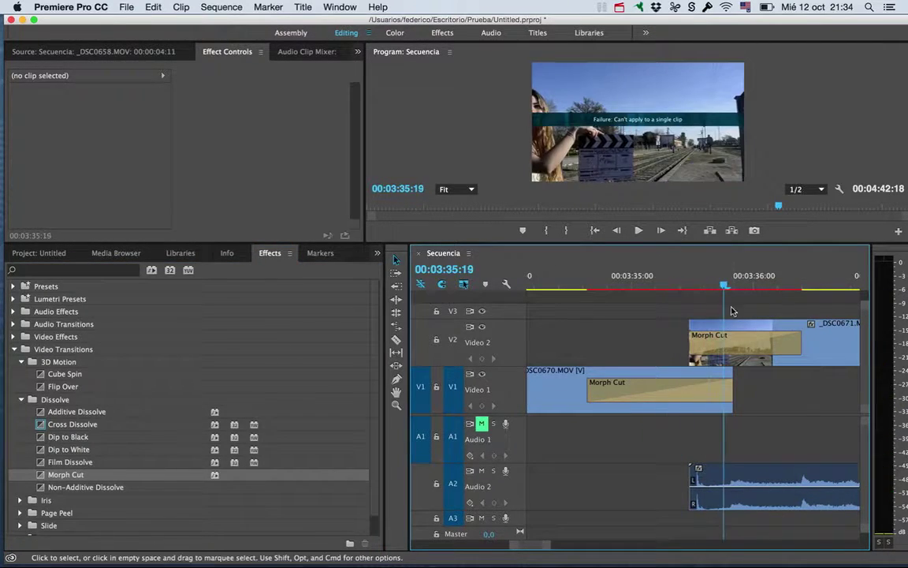
{"action": "key", "text": "super+z"}
{"action": "key", "text": "super+z"}
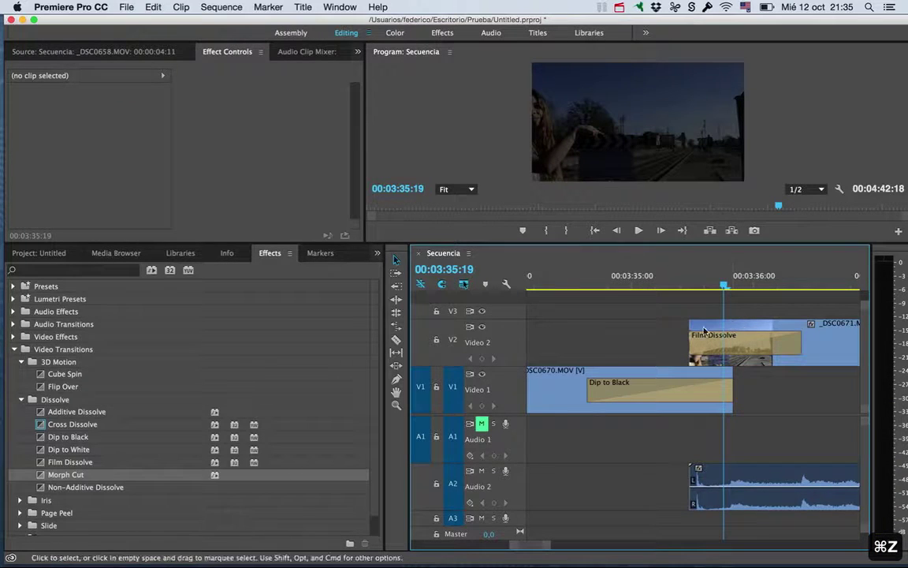
Replace the V1 Dip to Black with Iris Box and preview it
{"action": "left_click", "coordinate": [21, 400]}
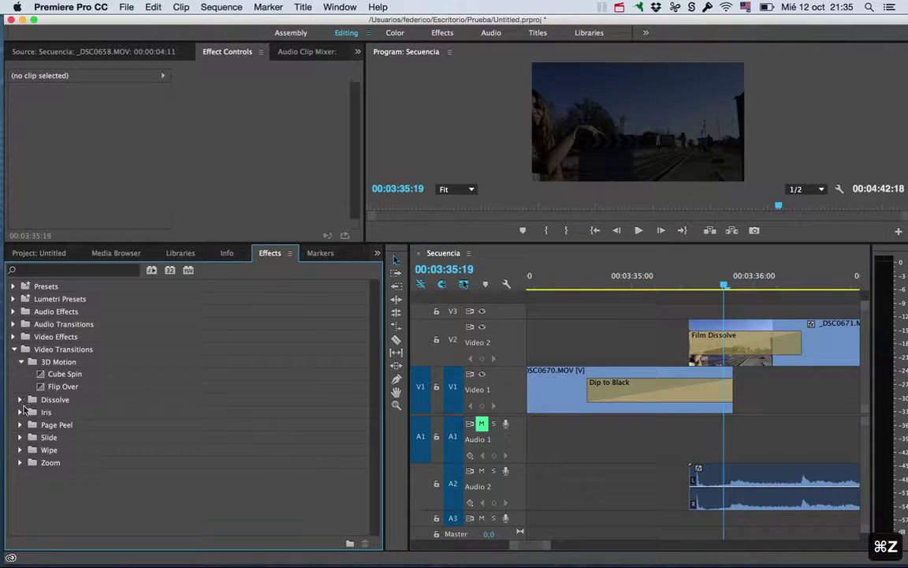
{"action": "left_click", "coordinate": [22, 412]}
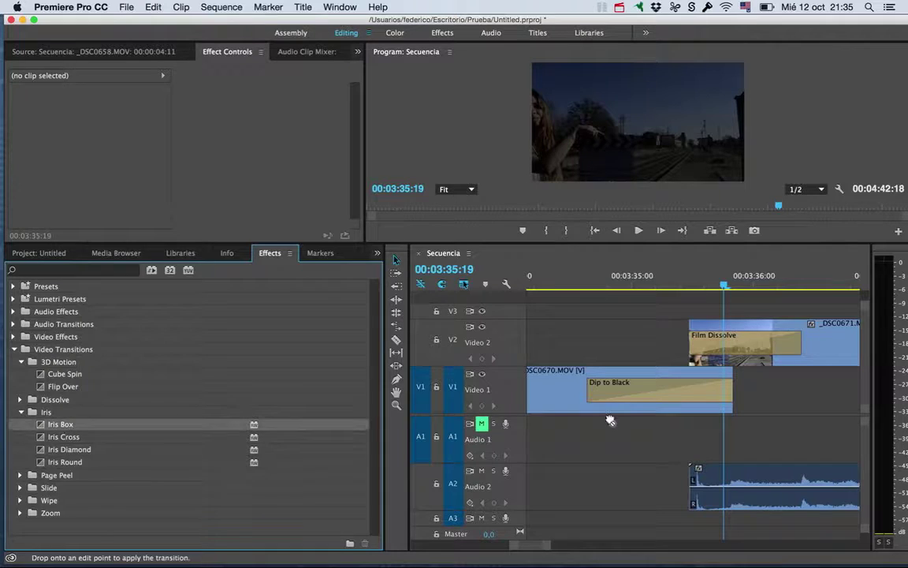
{"action": "left_click_drag", "start_coordinate": [71, 430], "coordinate": [649, 398]}
{"action": "left_click", "coordinate": [816, 358]}
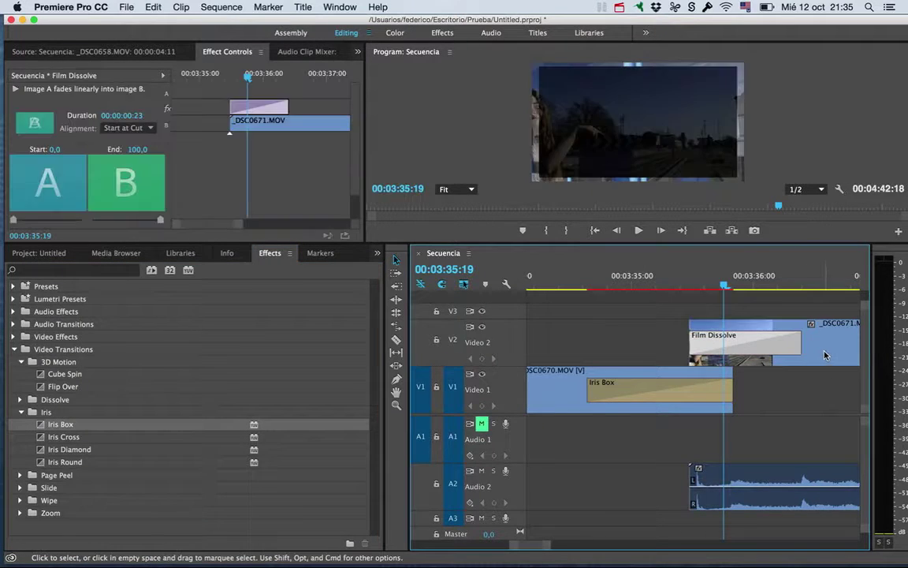
{"action": "left_click_drag", "start_coordinate": [815, 358], "coordinate": [860, 358]}
{"action": "left_click", "coordinate": [619, 288]}
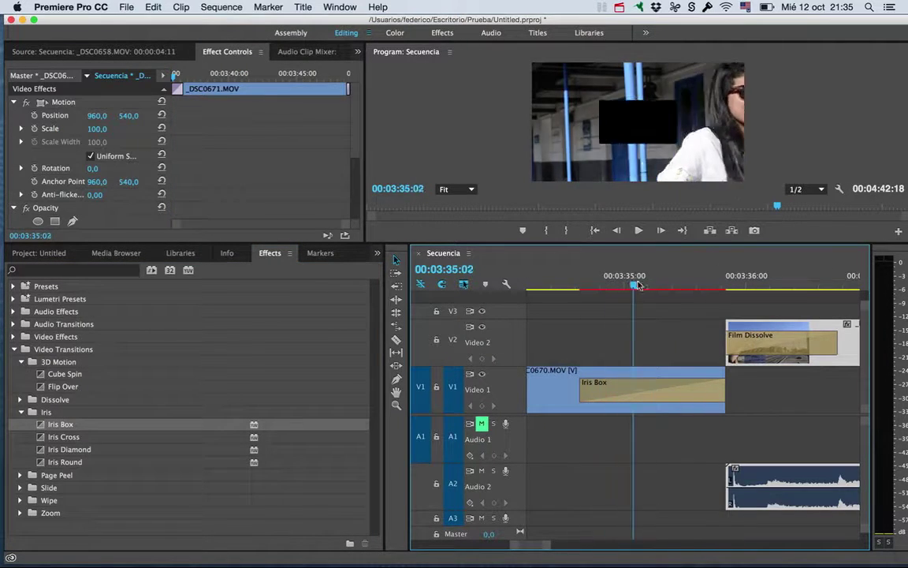
{"action": "left_click_drag", "start_coordinate": [620, 288], "coordinate": [716, 280]}
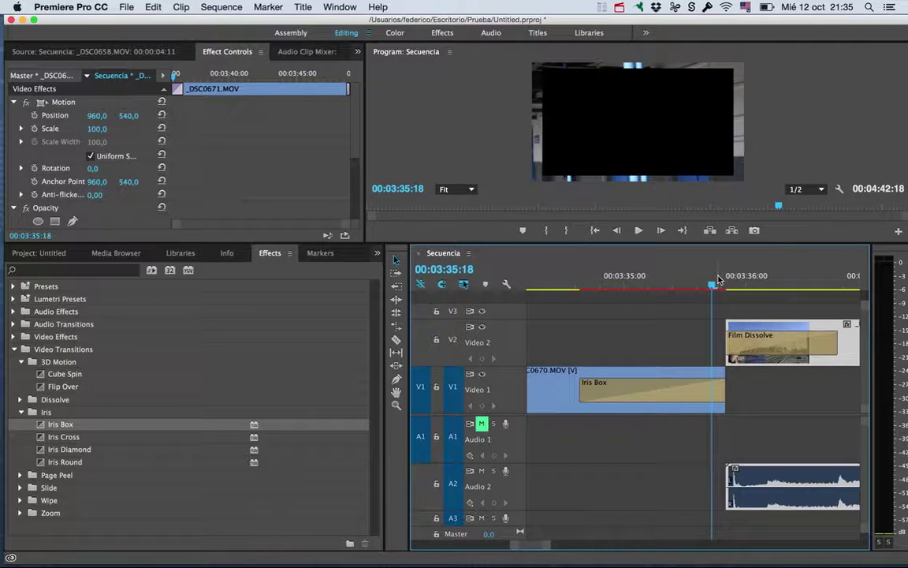
Swap Iris Box for Iris Cross on V1 and preview it
{"action": "left_click_drag", "start_coordinate": [65, 436], "coordinate": [616, 390]}
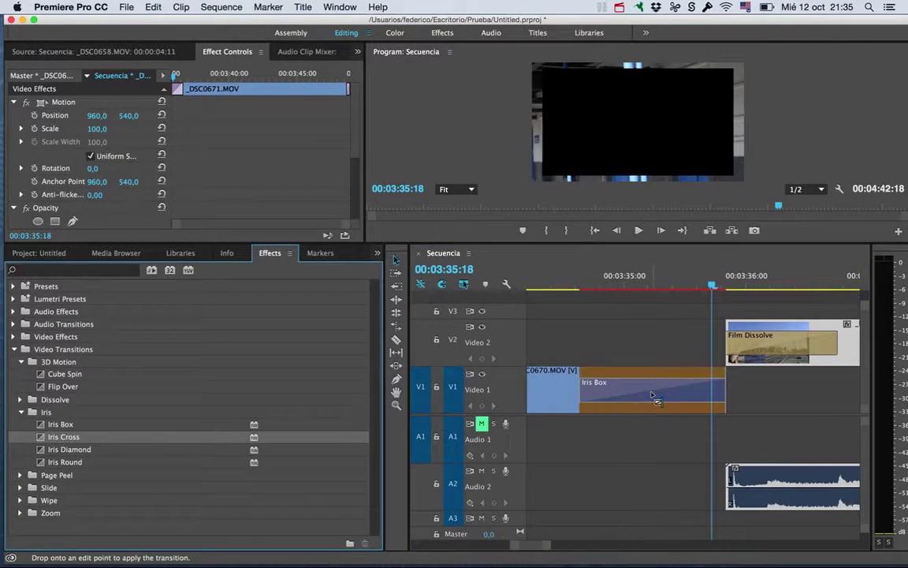
{"action": "left_click", "coordinate": [591, 287]}
{"action": "left_click_drag", "start_coordinate": [594, 286], "coordinate": [691, 283]}
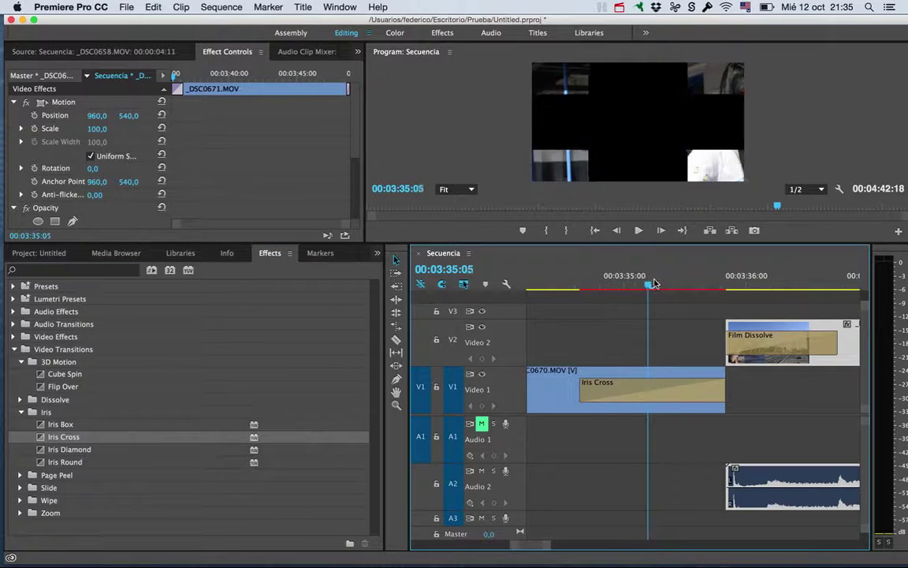
End _DSC0670 with Iris Diamond and move the clip up to track V3
{"action": "left_click", "coordinate": [60, 450]}
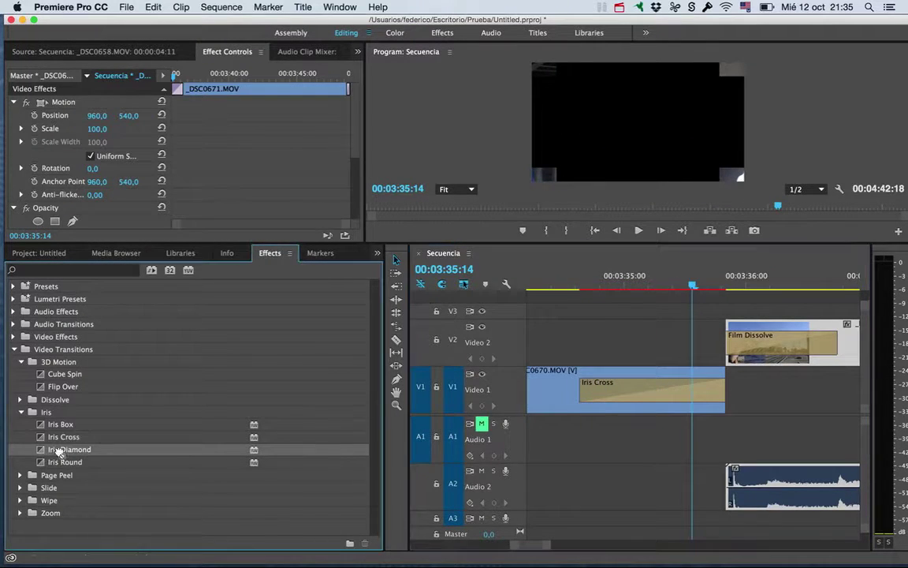
{"action": "left_click_drag", "start_coordinate": [539, 384], "coordinate": [540, 380]}
{"action": "mouse_move", "coordinate": [614, 286]}
{"action": "left_mouse_down"}
{"action": "mouse_move", "coordinate": [668, 286]}
{"action": "mouse_move", "coordinate": [593, 310]}
{"action": "mouse_move", "coordinate": [647, 323]}
{"action": "left_mouse_up"}
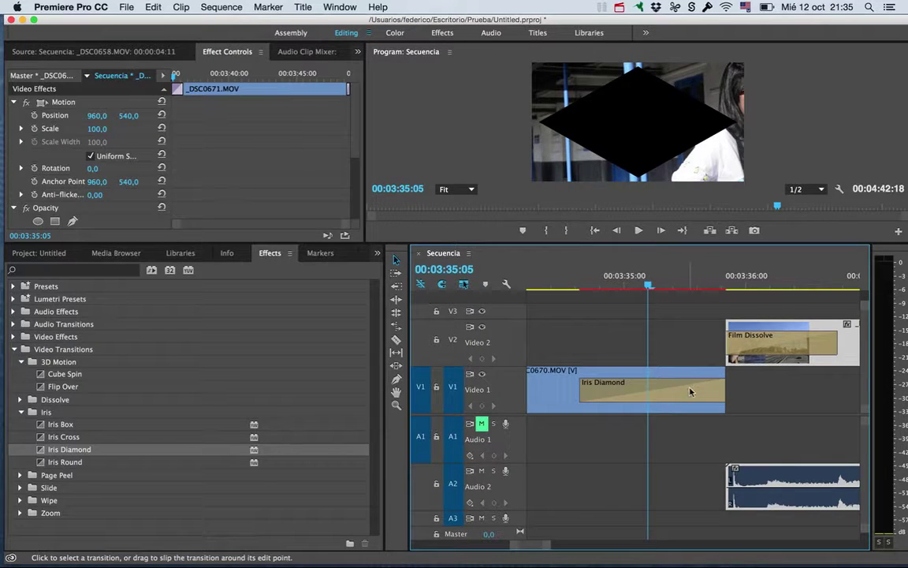
{"action": "left_click_drag", "start_coordinate": [691, 394], "coordinate": [697, 357]}
{"action": "left_click_drag", "start_coordinate": [704, 324], "coordinate": [704, 309]}
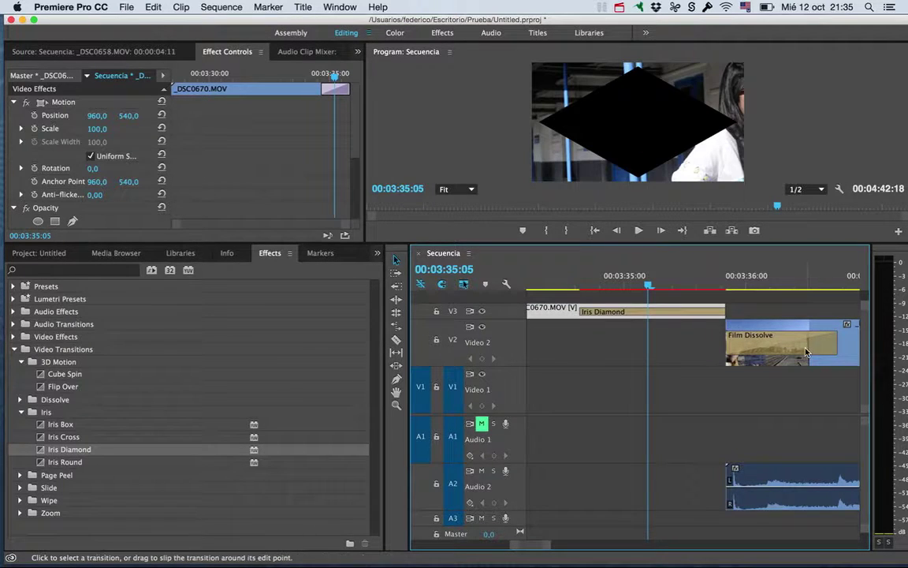
Delete the V2 Film Dissolve and position _DSC0671 to start under the Iris Diamond, previewing it
{"action": "left_click", "coordinate": [800, 341]}
{"action": "key", "text": "Delete"}
{"action": "mouse_move", "coordinate": [841, 355]}
{"action": "left_mouse_down"}
{"action": "mouse_move", "coordinate": [764, 355]}
{"action": "mouse_move", "coordinate": [808, 335]}
{"action": "left_mouse_up"}
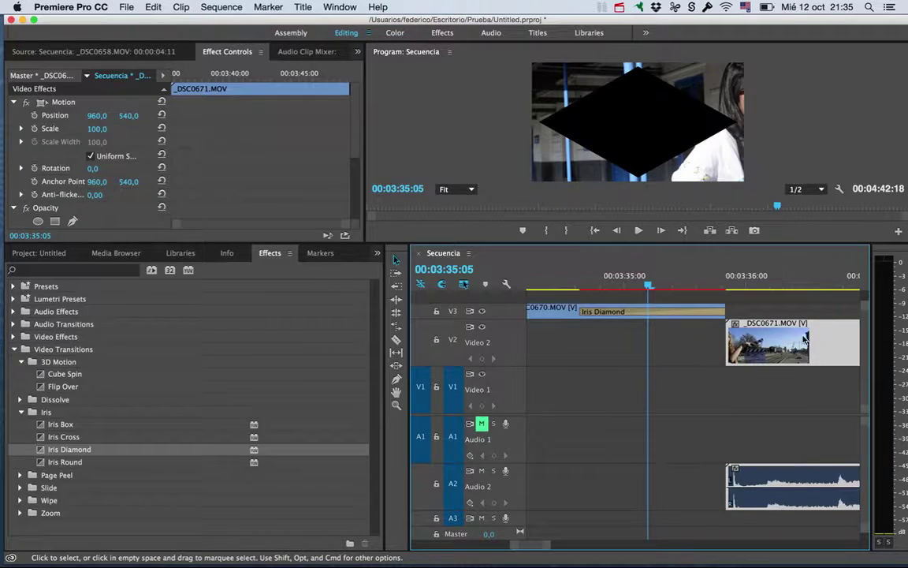
{"action": "left_click_drag", "start_coordinate": [832, 341], "coordinate": [744, 341]}
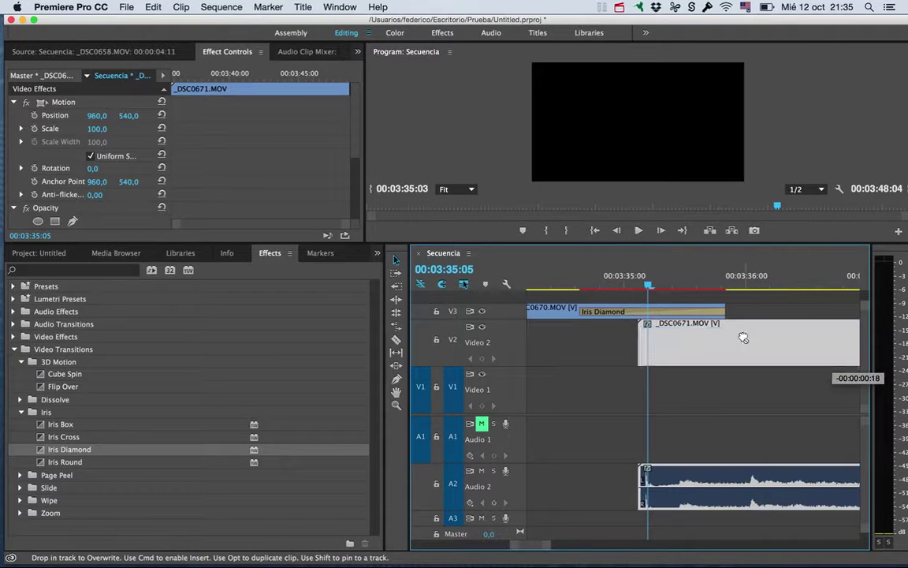
{"action": "mouse_move", "coordinate": [635, 286]}
{"action": "left_mouse_down"}
{"action": "mouse_move", "coordinate": [615, 290]}
{"action": "mouse_move", "coordinate": [638, 287]}
{"action": "left_mouse_up"}
{"action": "left_click_drag", "start_coordinate": [768, 345], "coordinate": [709, 344]}
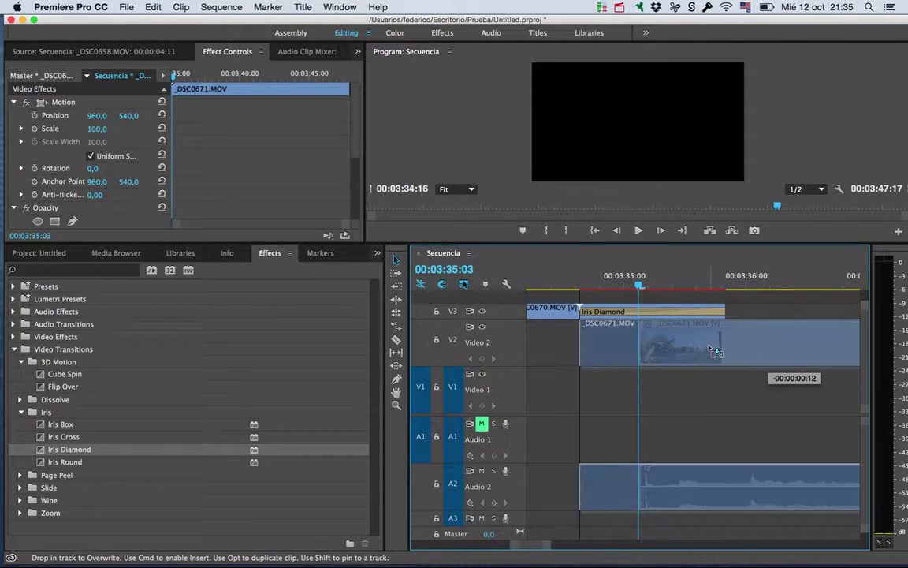
{"action": "key", "text": "shift+k"}
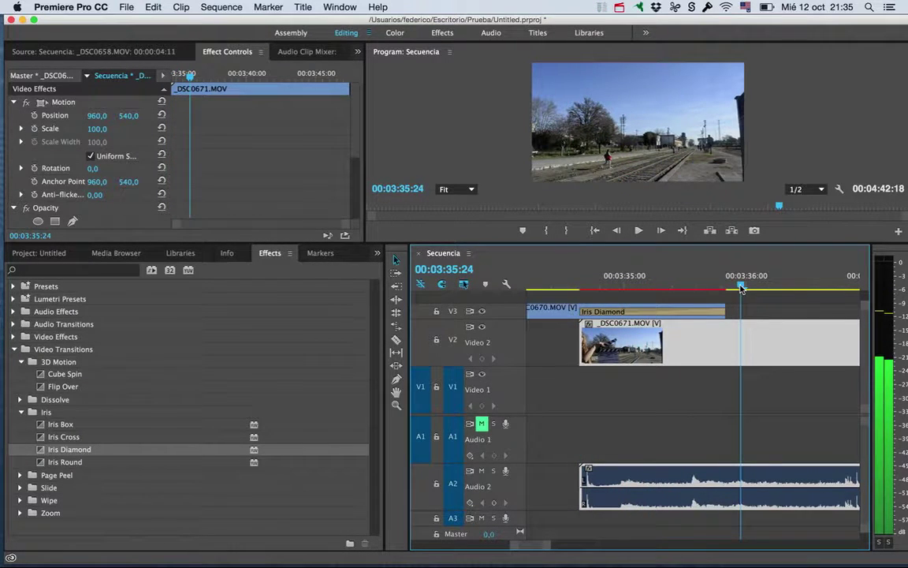
{"action": "left_click_drag", "start_coordinate": [703, 321], "coordinate": [850, 324]}
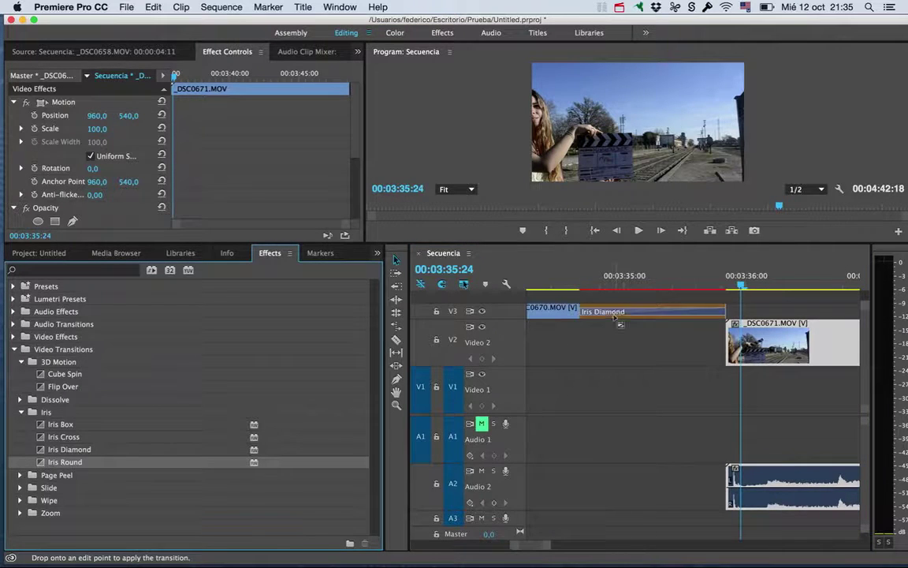
Replace Iris Diamond with Iris Round, start _DSC0671 at 00:03:35:05, and preview
{"action": "left_click_drag", "start_coordinate": [52, 462], "coordinate": [615, 312]}
{"action": "left_click_drag", "start_coordinate": [832, 347], "coordinate": [689, 347]}
{"action": "mouse_move", "coordinate": [608, 278]}
{"action": "left_mouse_down"}
{"action": "mouse_move", "coordinate": [704, 261]}
{"action": "mouse_move", "coordinate": [651, 253]}
{"action": "left_mouse_up"}
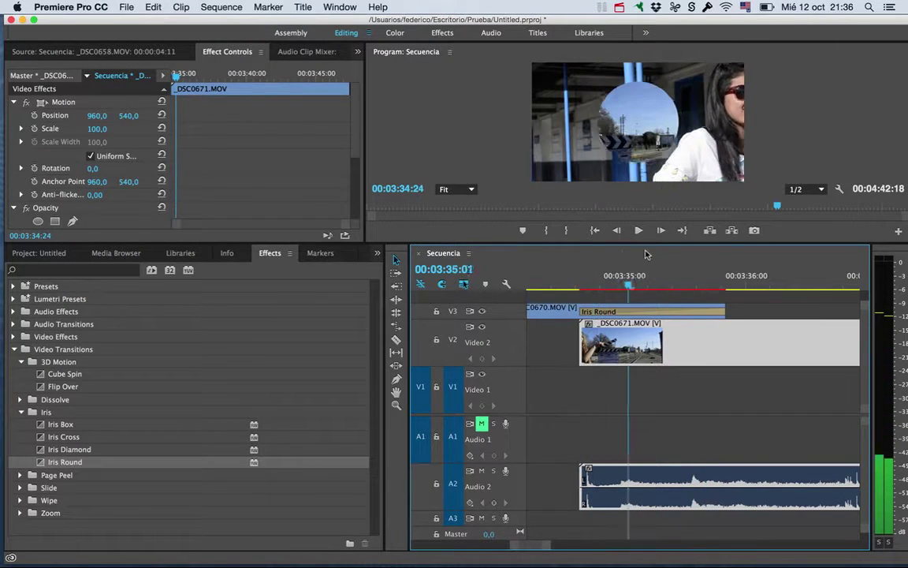
{"action": "left_click_drag", "start_coordinate": [745, 344], "coordinate": [815, 345]}
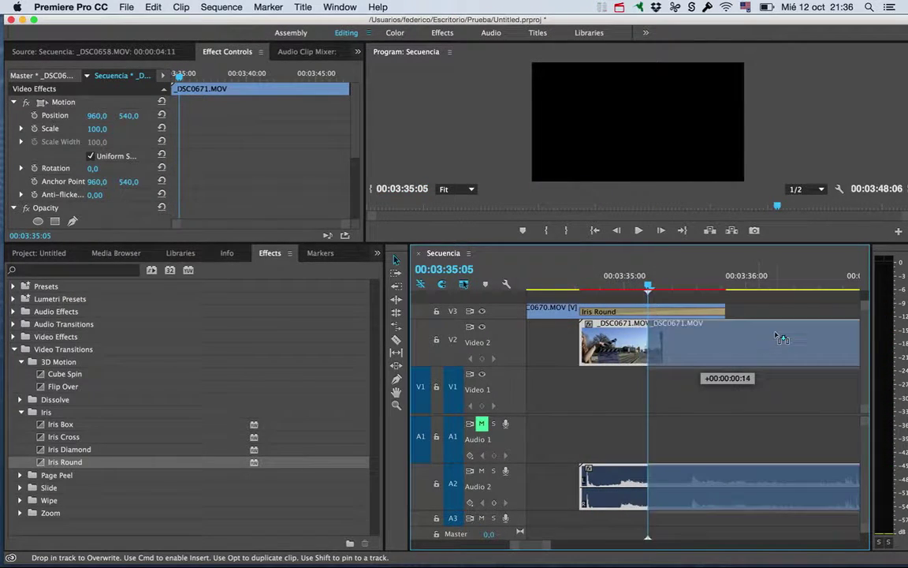
{"action": "left_click_drag", "start_coordinate": [639, 286], "coordinate": [704, 279]}
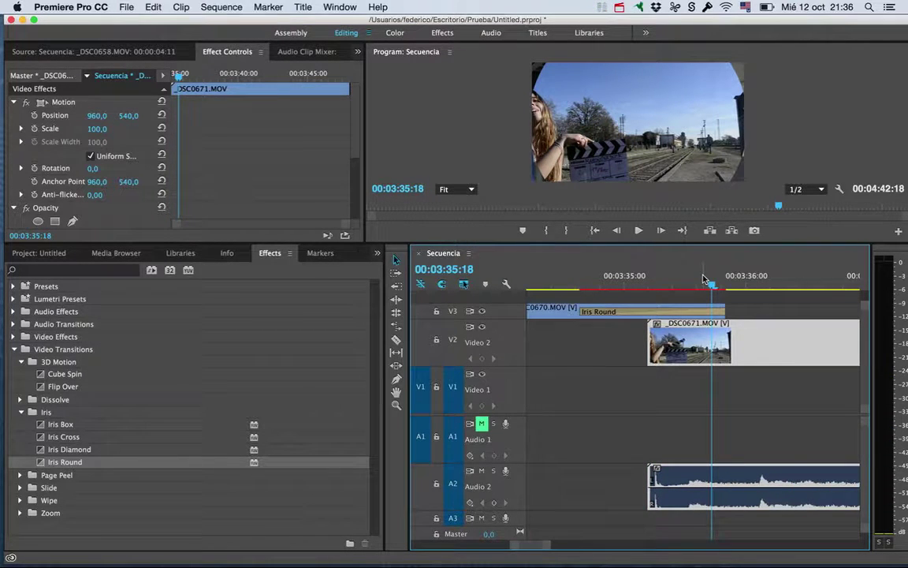
Move _DSC0671 14 frames earlier, then try Page Peel and Page Turn on the V3 clip
{"action": "left_click", "coordinate": [20, 476]}
{"action": "left_click_drag", "start_coordinate": [804, 331], "coordinate": [737, 332]}
{"action": "left_click_drag", "start_coordinate": [64, 488], "coordinate": [607, 311]}
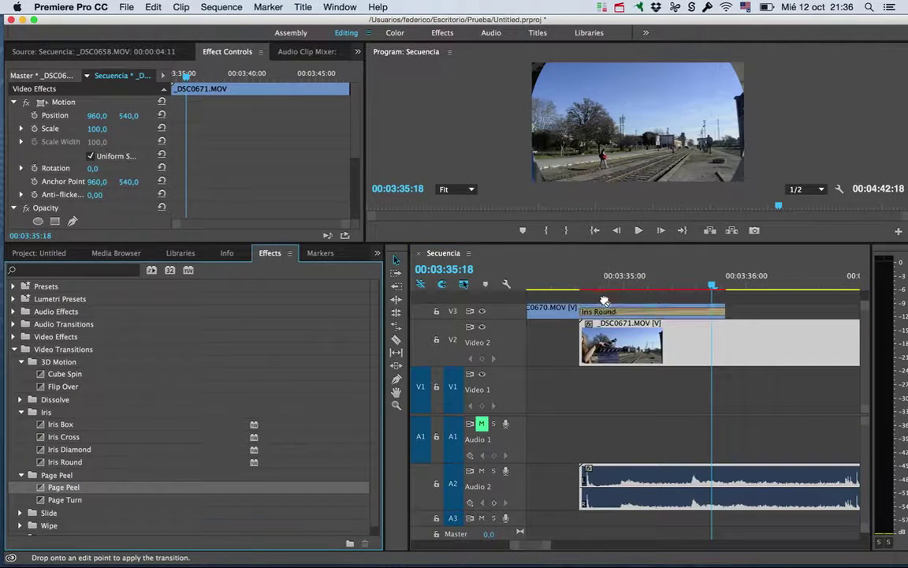
{"action": "mouse_move", "coordinate": [568, 284]}
{"action": "left_mouse_down"}
{"action": "mouse_move", "coordinate": [680, 275]}
{"action": "mouse_move", "coordinate": [625, 275]}
{"action": "left_mouse_up"}
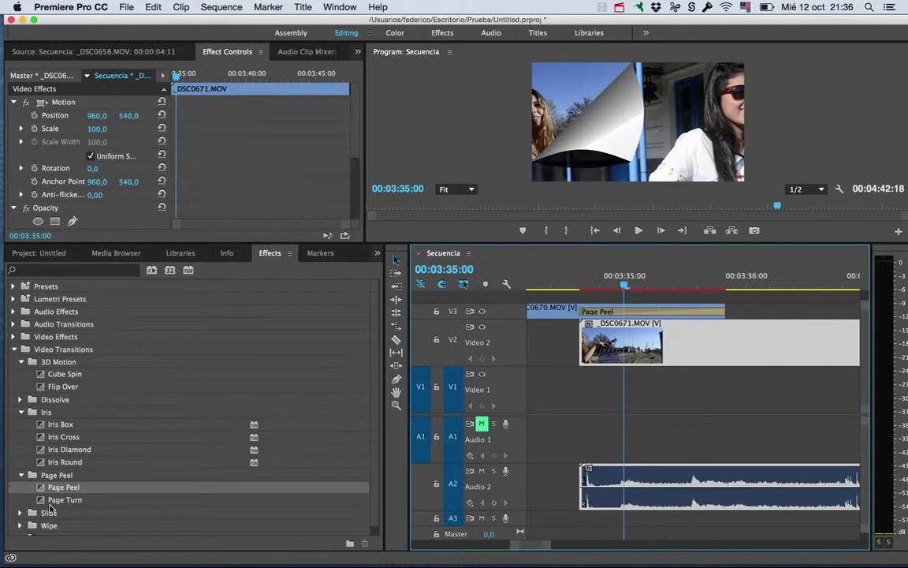
{"action": "mouse_move", "coordinate": [65, 500]}
{"action": "left_mouse_down"}
{"action": "mouse_move", "coordinate": [619, 310]}
{"action": "mouse_move", "coordinate": [654, 279]}
{"action": "mouse_move", "coordinate": [574, 295]}
{"action": "left_mouse_up"}
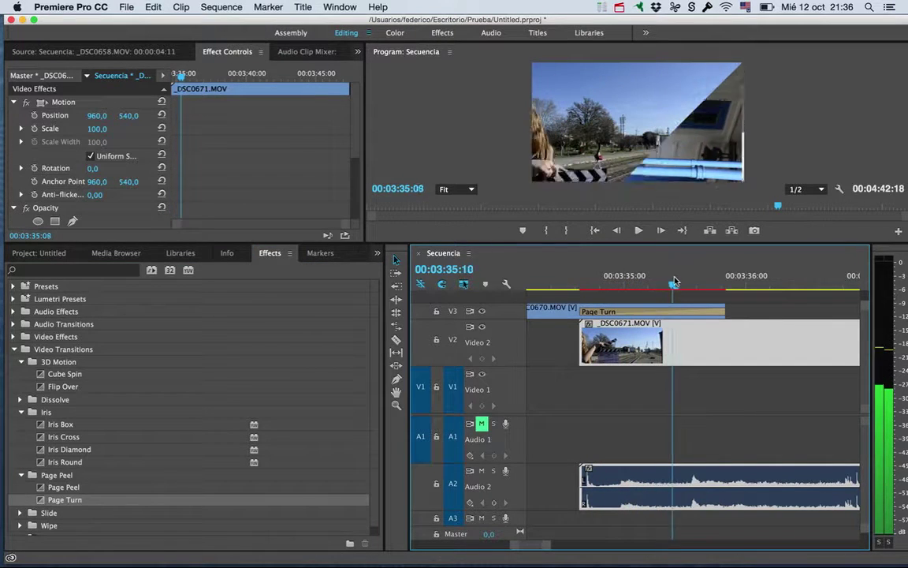
{"action": "left_click", "coordinate": [564, 289]}
{"action": "left_click", "coordinate": [604, 313]}
Delete the Page Turn transition and apply Push from the Slide folder to the V3 clip
{"action": "key", "text": "Delete"}
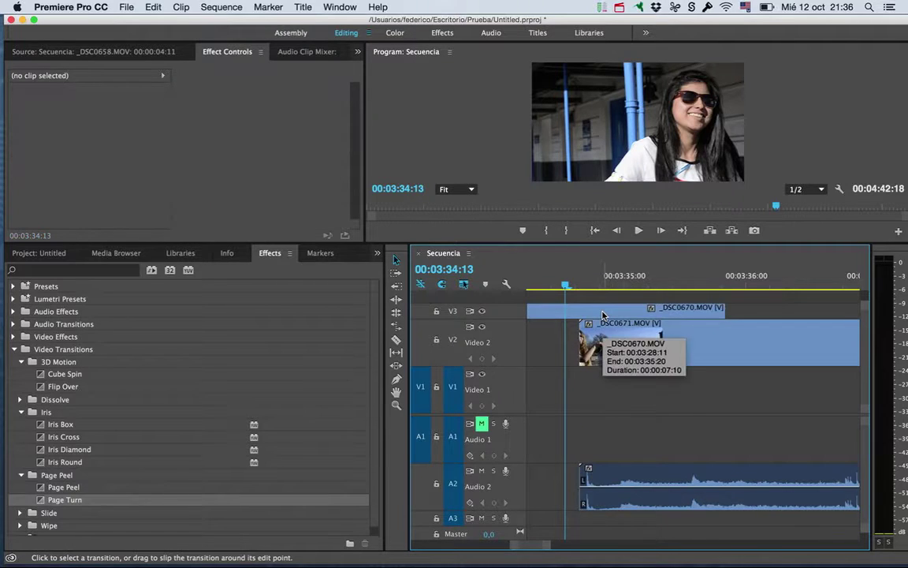
{"action": "left_click", "coordinate": [20, 514]}
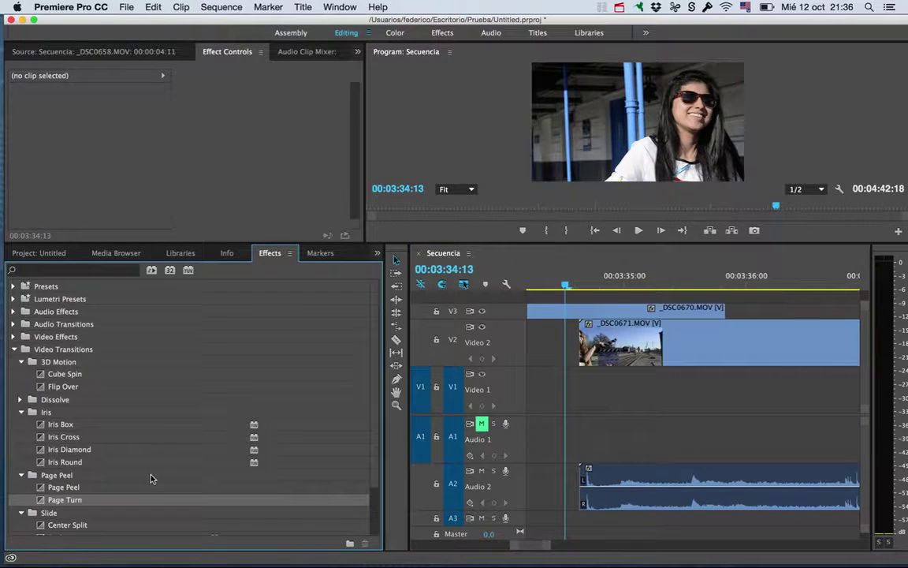
{"action": "scroll", "coordinate": [76, 484], "scroll_direction": "down", "scroll_amount": 3}
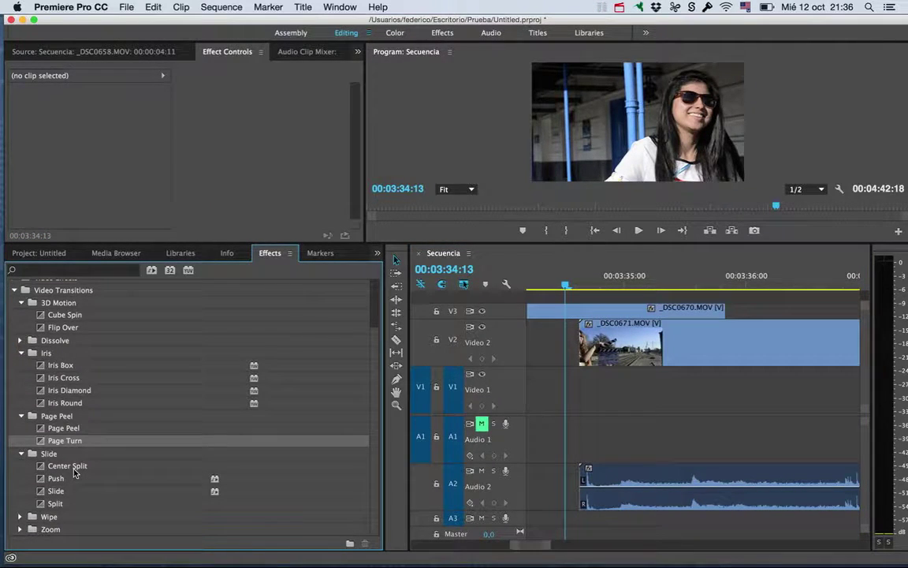
{"action": "mouse_move", "coordinate": [57, 483]}
{"action": "left_mouse_down"}
{"action": "mouse_move", "coordinate": [710, 298]}
{"action": "mouse_move", "coordinate": [623, 341]}
{"action": "left_mouse_up"}
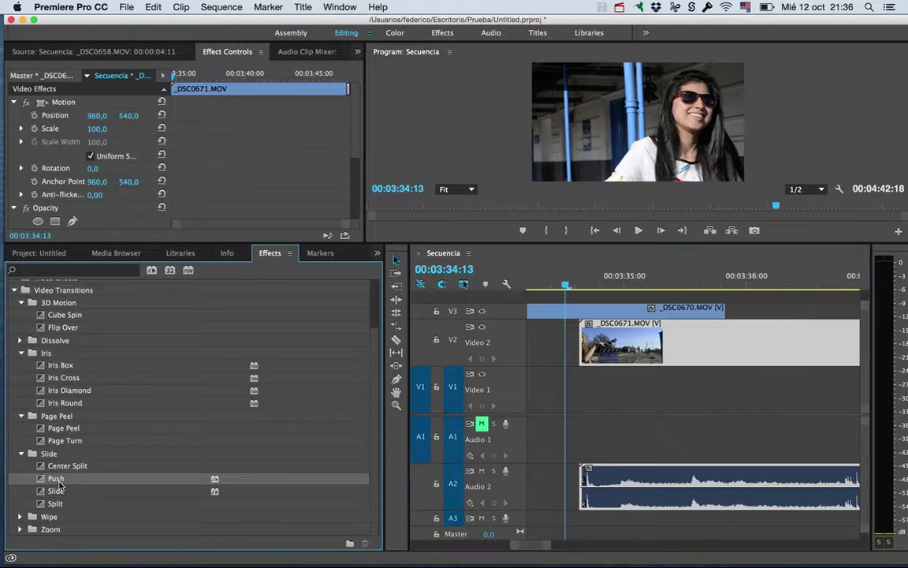
{"action": "left_click_drag", "start_coordinate": [709, 309], "coordinate": [698, 319]}
Turn off the accelerated-effects filter and expand Video Transitions down to the Slide folder
{"action": "left_click", "coordinate": [155, 272]}
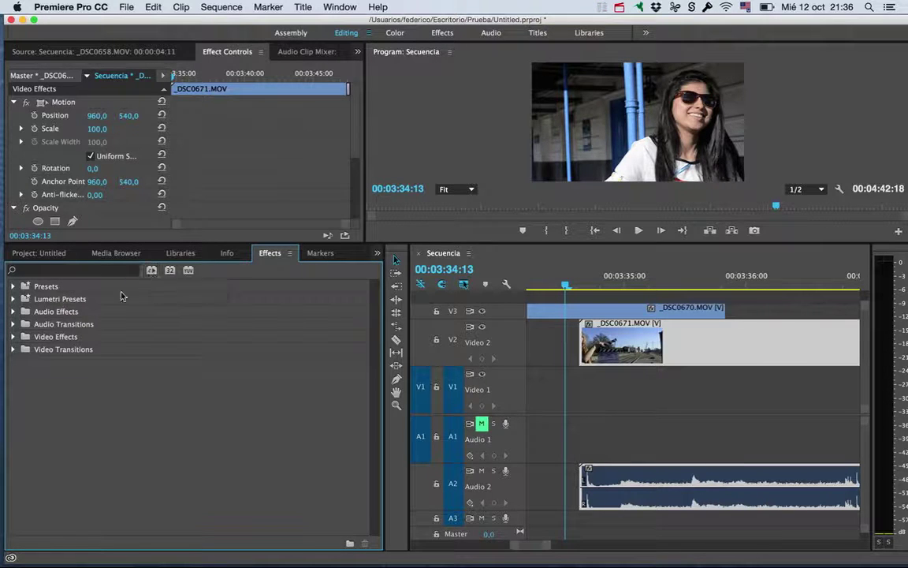
{"action": "left_click", "coordinate": [12, 337]}
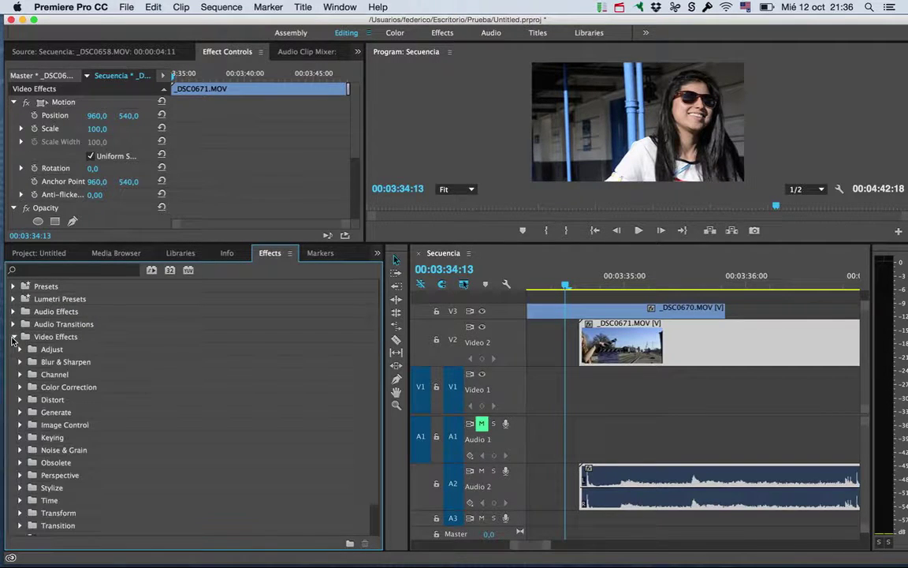
{"action": "scroll", "coordinate": [26, 480], "scroll_direction": "down", "scroll_amount": 3}
{"action": "left_click", "coordinate": [20, 491]}
{"action": "scroll", "coordinate": [31, 498], "scroll_direction": "down", "scroll_amount": 5}
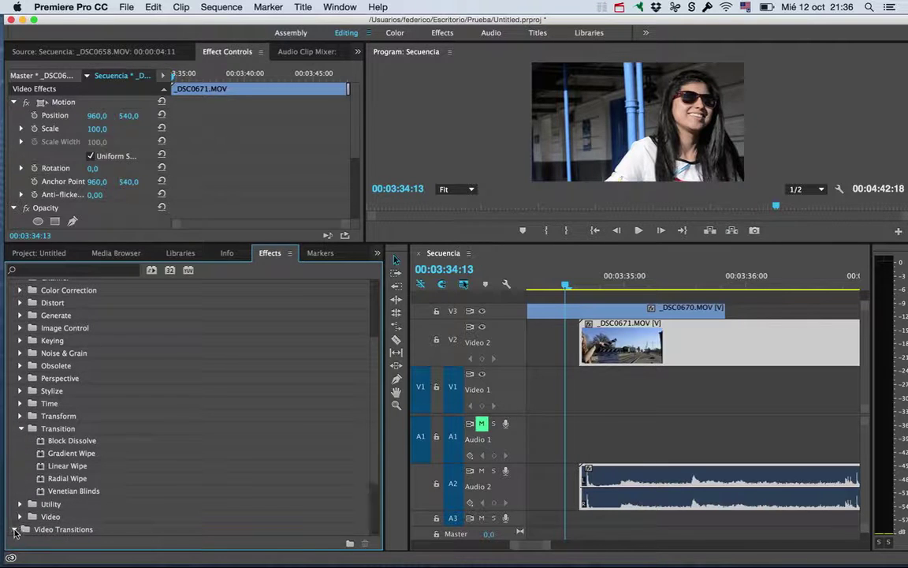
{"action": "left_click", "coordinate": [14, 531]}
{"action": "scroll", "coordinate": [31, 513], "scroll_direction": "down", "scroll_amount": 7}
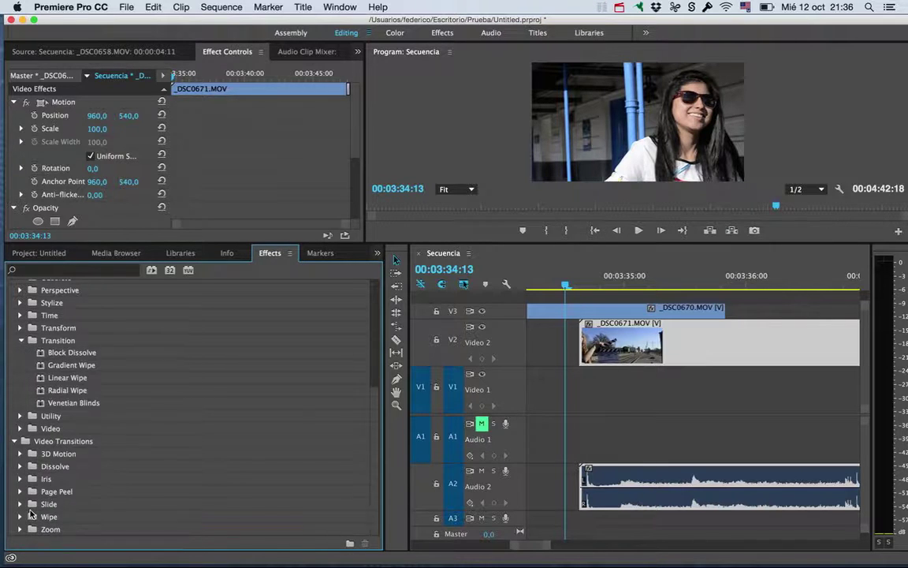
{"action": "scroll", "coordinate": [20, 494], "scroll_direction": "down", "scroll_amount": 6}
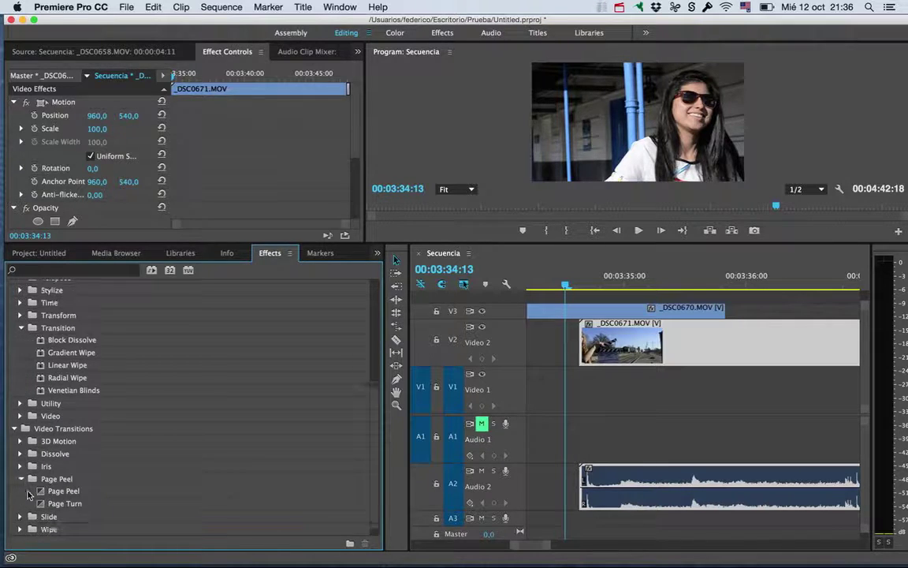
{"action": "left_click", "coordinate": [20, 454]}
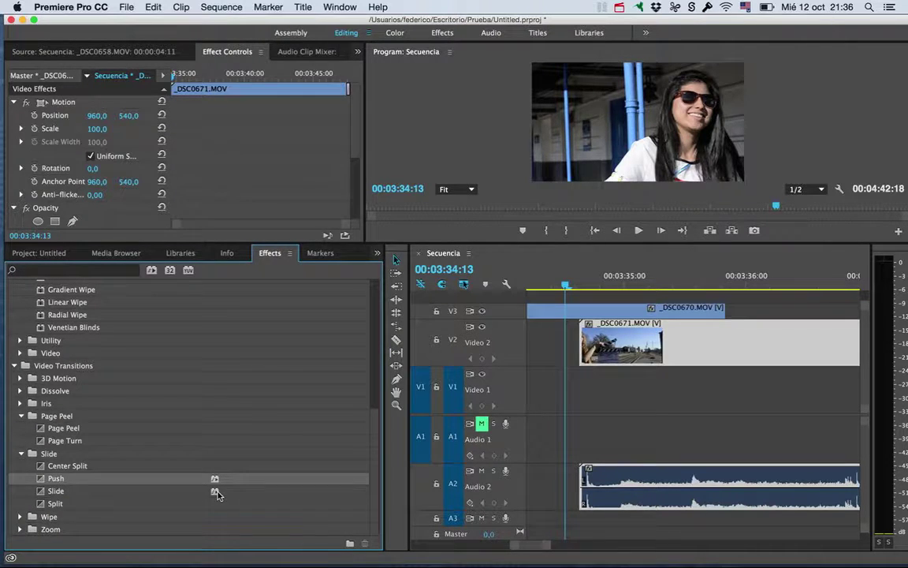
Put a Split transition at the V3 clip's end and preview it
{"action": "left_click_drag", "start_coordinate": [213, 503], "coordinate": [394, 451]}
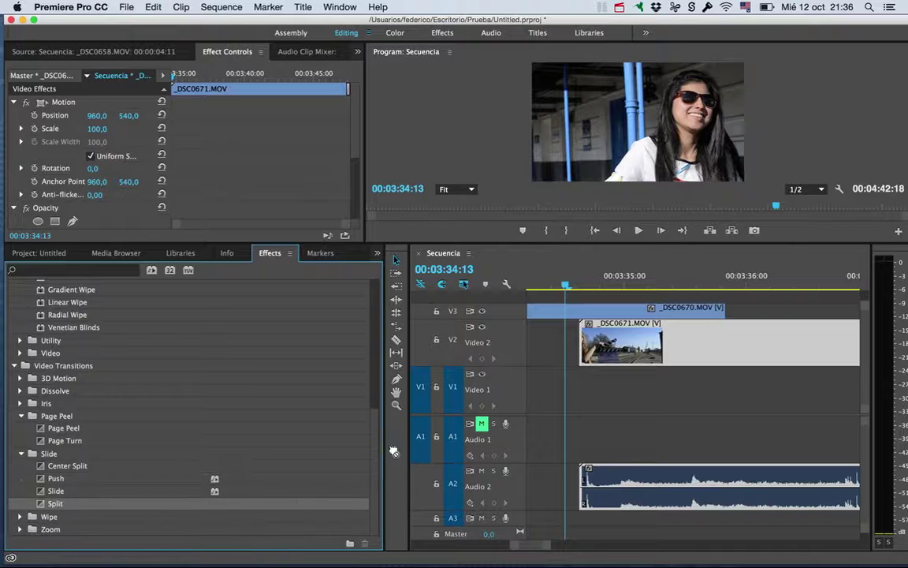
{"action": "left_click_drag", "start_coordinate": [707, 310], "coordinate": [707, 310]}
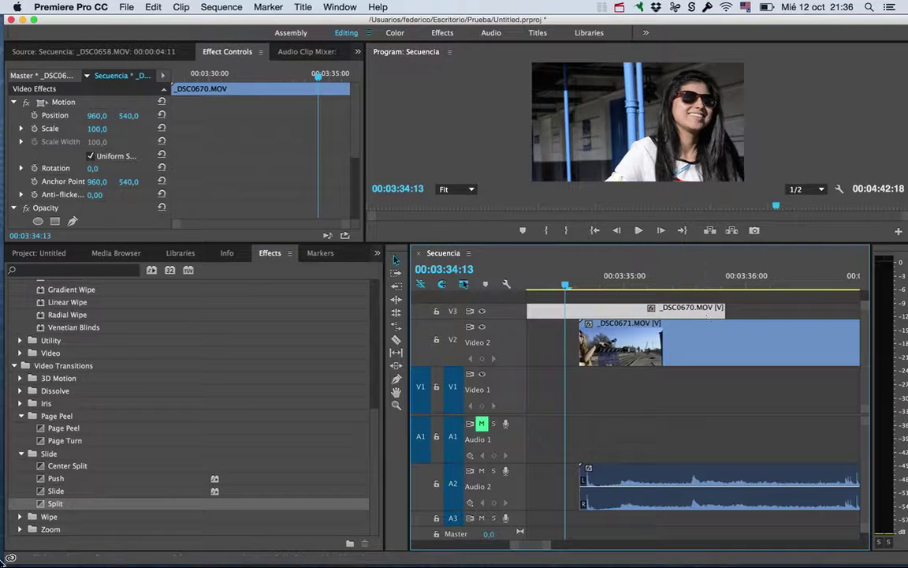
{"action": "left_click_drag", "start_coordinate": [56, 503], "coordinate": [676, 313]}
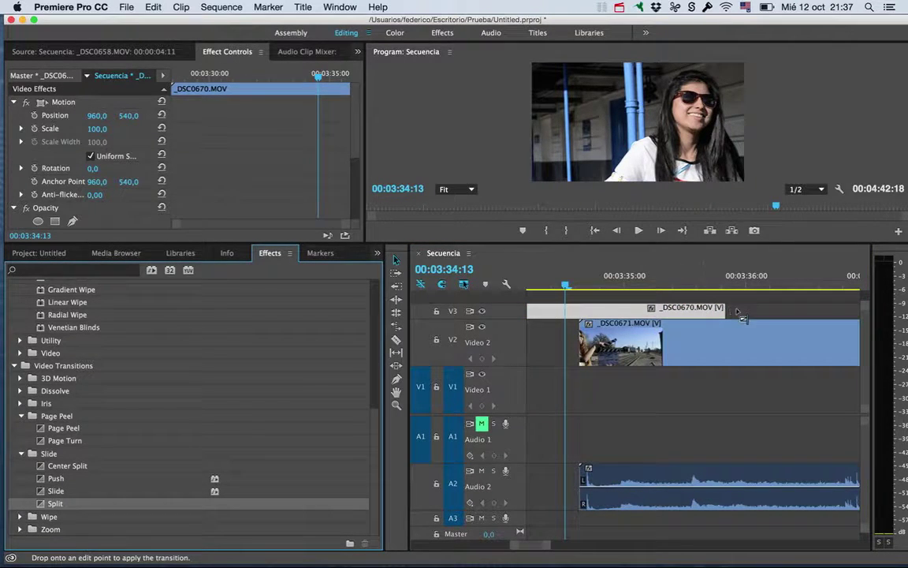
{"action": "left_click_drag", "start_coordinate": [738, 312], "coordinate": [713, 311]}
{"action": "mouse_move", "coordinate": [564, 284]}
{"action": "left_mouse_down"}
{"action": "mouse_move", "coordinate": [705, 282]}
{"action": "mouse_move", "coordinate": [571, 280]}
{"action": "mouse_move", "coordinate": [681, 259]}
{"action": "mouse_move", "coordinate": [729, 263]}
{"action": "mouse_move", "coordinate": [674, 264]}
{"action": "mouse_move", "coordinate": [620, 241]}
{"action": "left_mouse_up"}
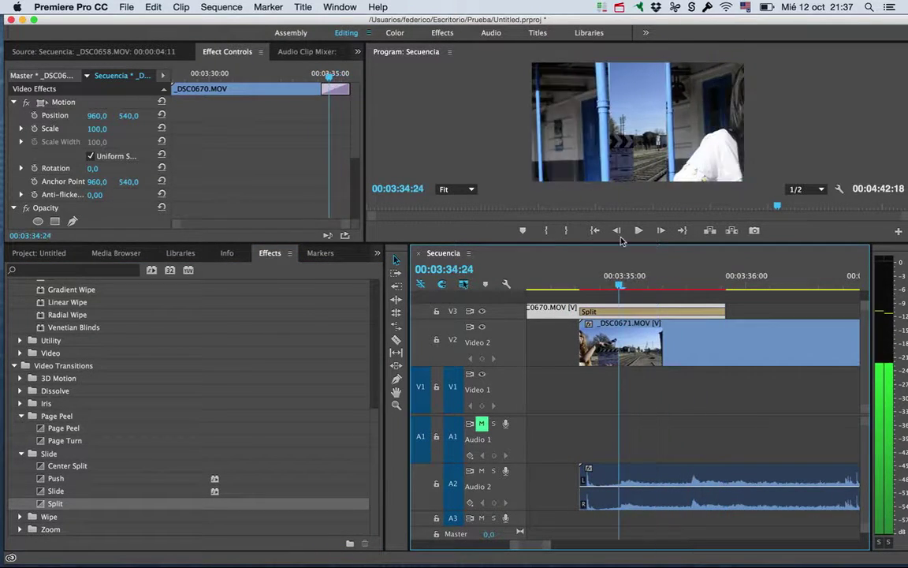
Replace Split with Push, preview it, and make the Video 3 track taller
{"action": "left_click", "coordinate": [213, 479]}
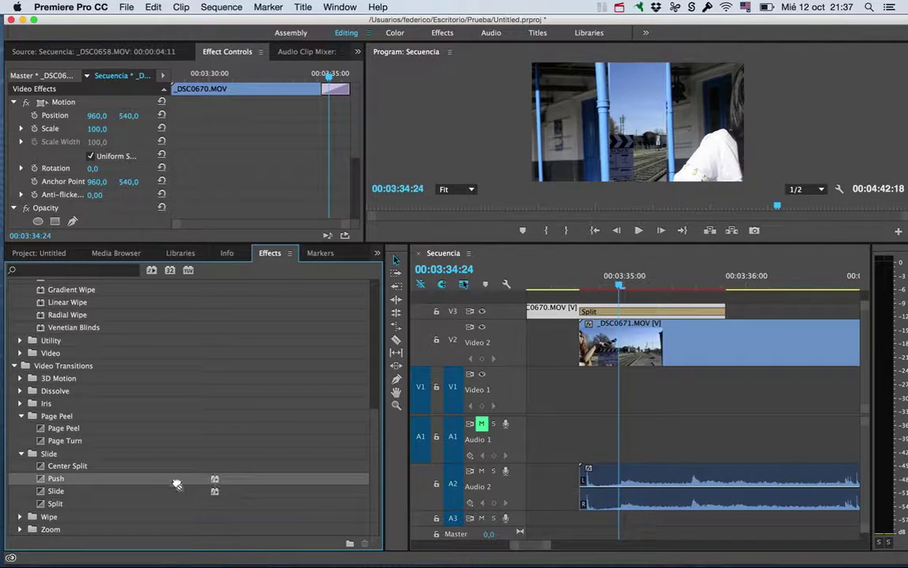
{"action": "mouse_move", "coordinate": [172, 483]}
{"action": "left_mouse_down"}
{"action": "mouse_move", "coordinate": [673, 285]}
{"action": "mouse_move", "coordinate": [558, 260]}
{"action": "mouse_move", "coordinate": [564, 280]}
{"action": "left_mouse_up"}
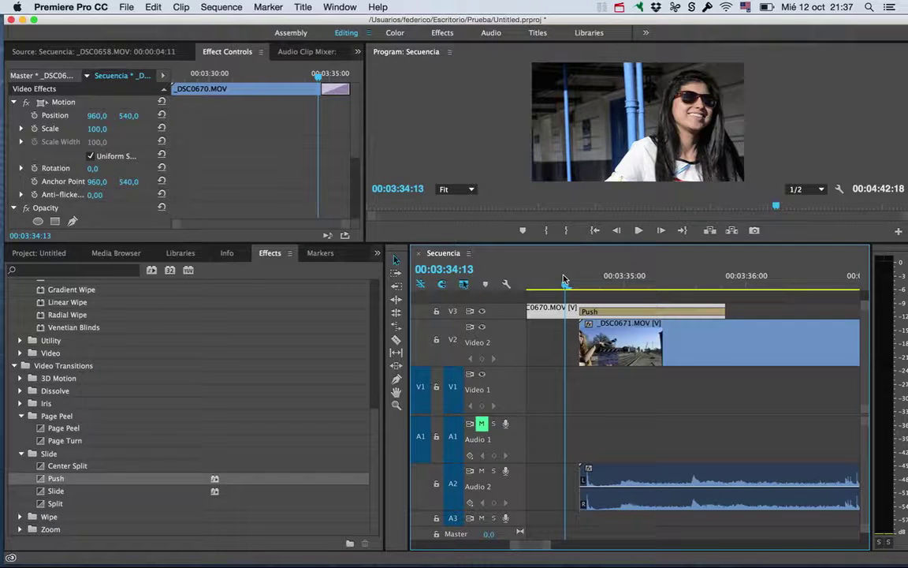
{"action": "mouse_move", "coordinate": [565, 284]}
{"action": "left_mouse_down"}
{"action": "mouse_move", "coordinate": [729, 283]}
{"action": "mouse_move", "coordinate": [582, 287]}
{"action": "left_mouse_up"}
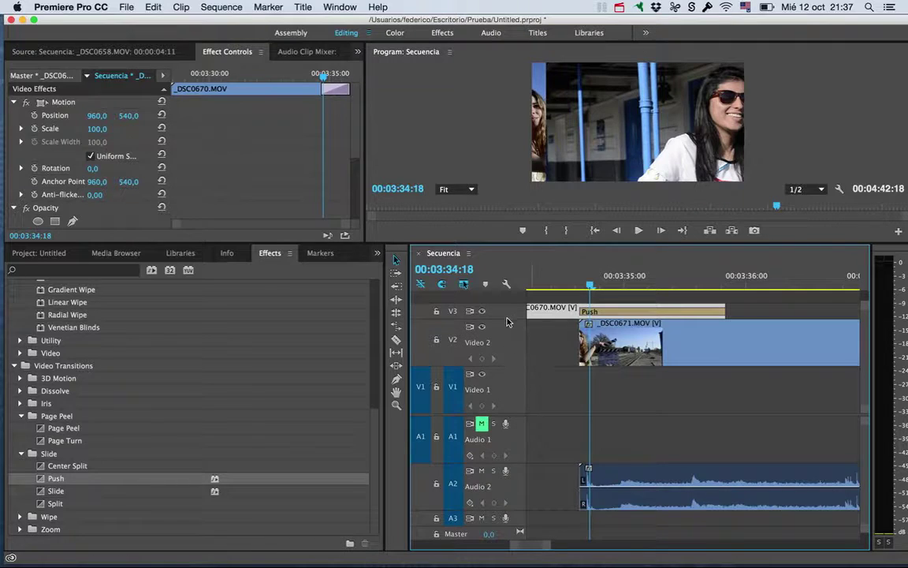
{"action": "left_click_drag", "start_coordinate": [508, 322], "coordinate": [511, 314]}
{"action": "scroll", "coordinate": [704, 403], "scroll_direction": "up", "scroll_amount": 2}
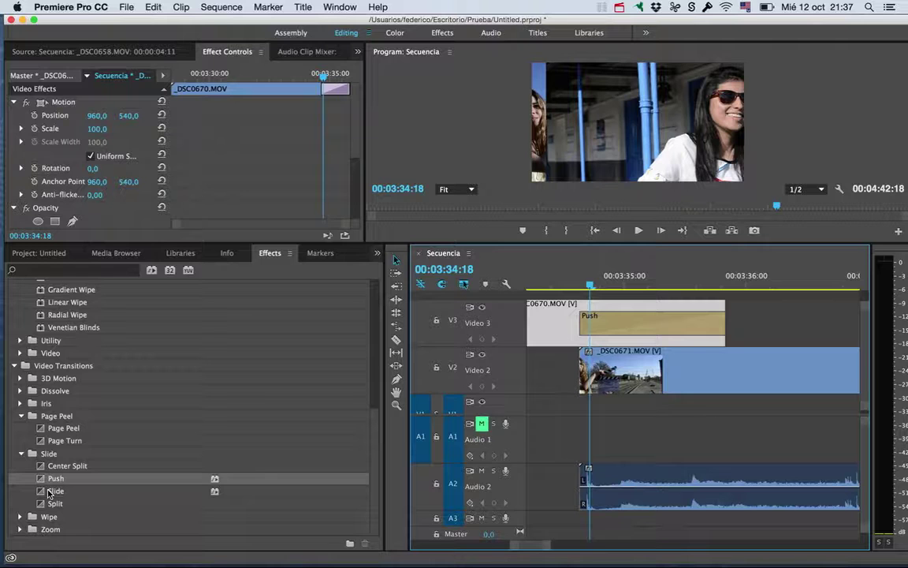
Replace Push with Barn Doors from the Wipe folder and preview it
{"action": "left_click", "coordinate": [23, 517]}
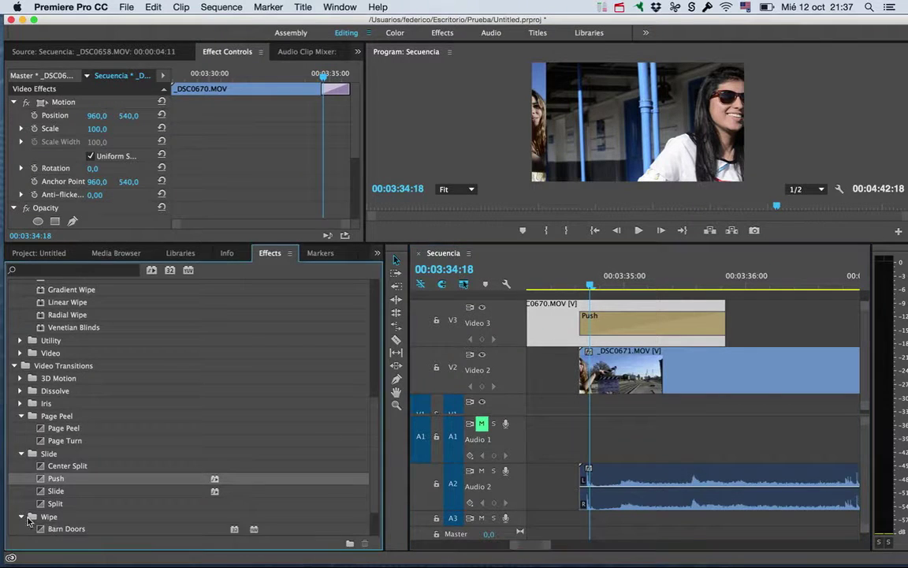
{"action": "scroll", "coordinate": [63, 473], "scroll_direction": "up", "scroll_amount": 3}
{"action": "scroll", "coordinate": [62, 466], "scroll_direction": "down", "scroll_amount": 3}
{"action": "scroll", "coordinate": [57, 453], "scroll_direction": "down", "scroll_amount": 2}
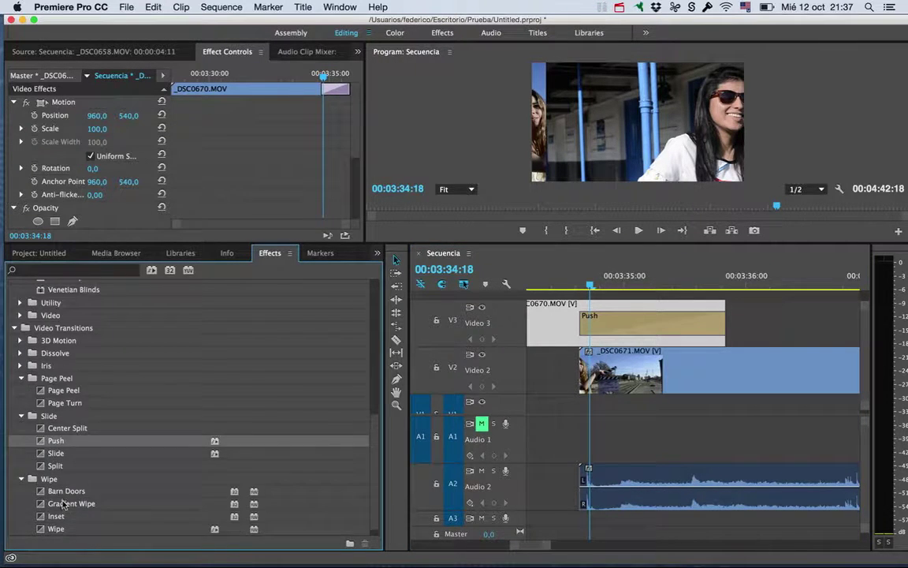
{"action": "mouse_move", "coordinate": [66, 491]}
{"action": "left_mouse_down"}
{"action": "mouse_move", "coordinate": [469, 451]}
{"action": "mouse_move", "coordinate": [623, 323]}
{"action": "left_mouse_up"}
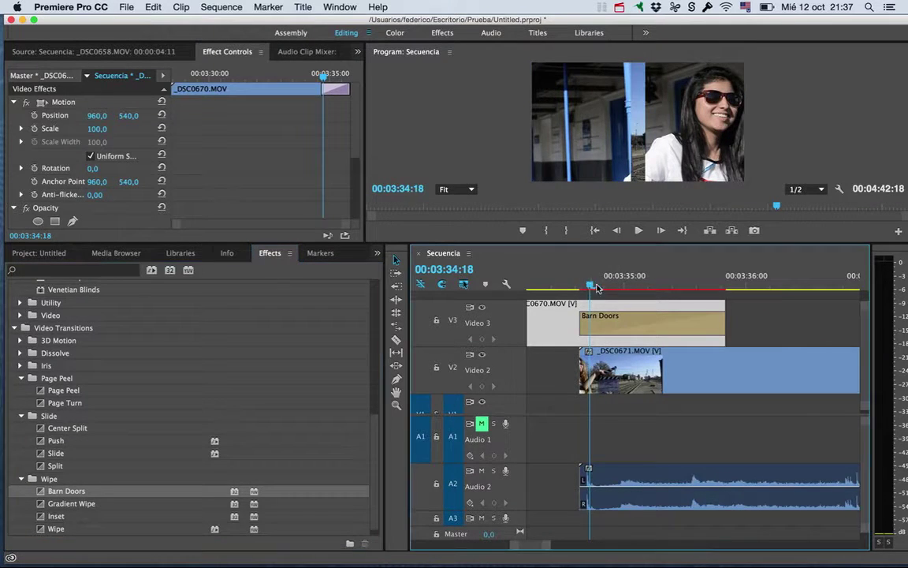
{"action": "left_click_drag", "start_coordinate": [592, 282], "coordinate": [716, 275]}
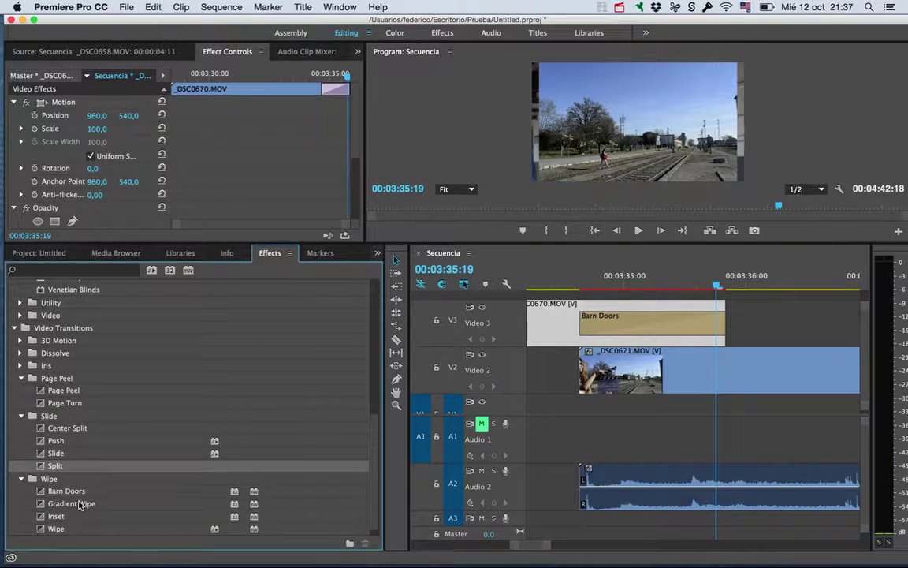
Swap Barn Doors for Inset on V3 and preview it
{"action": "left_click_drag", "start_coordinate": [55, 516], "coordinate": [623, 322]}
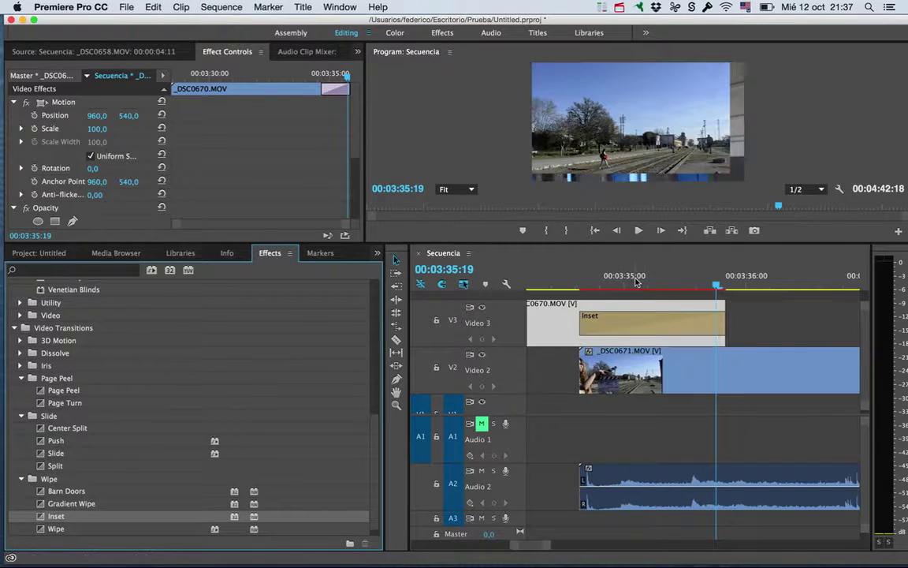
{"action": "left_click", "coordinate": [562, 282]}
{"action": "left_click_drag", "start_coordinate": [563, 282], "coordinate": [730, 282]}
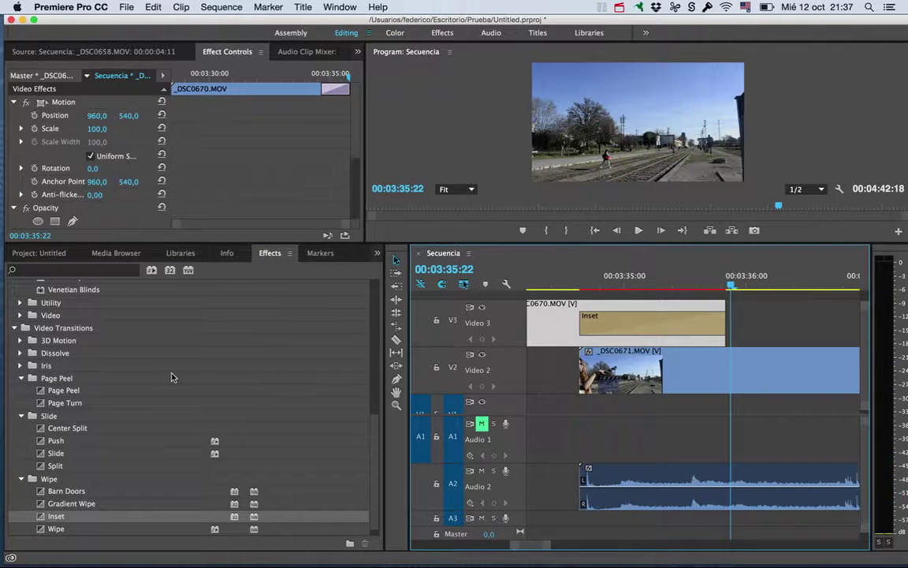
{"action": "scroll", "coordinate": [97, 464], "scroll_direction": "down", "scroll_amount": 1}
Try Wipe on V3, preview it to the end, then delete it
{"action": "left_click_drag", "start_coordinate": [55, 517], "coordinate": [623, 322]}
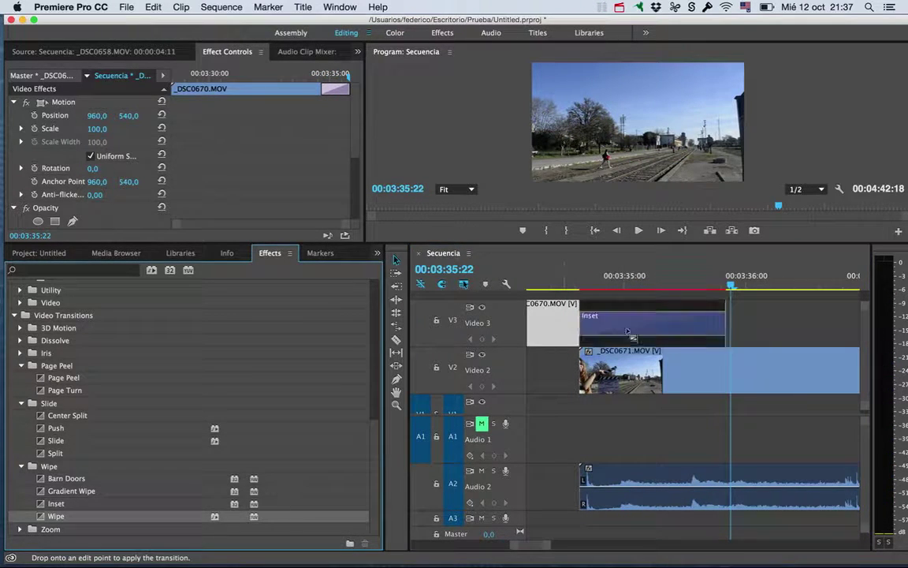
{"action": "left_click", "coordinate": [635, 278]}
{"action": "left_click_drag", "start_coordinate": [640, 276], "coordinate": [721, 277]}
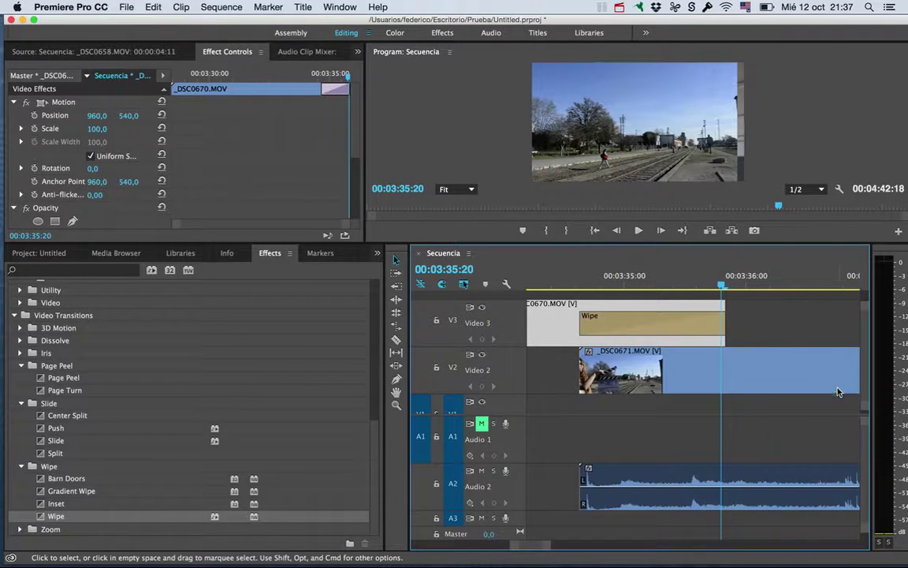
{"action": "left_click", "coordinate": [714, 330]}
{"action": "key", "text": "Delete"}
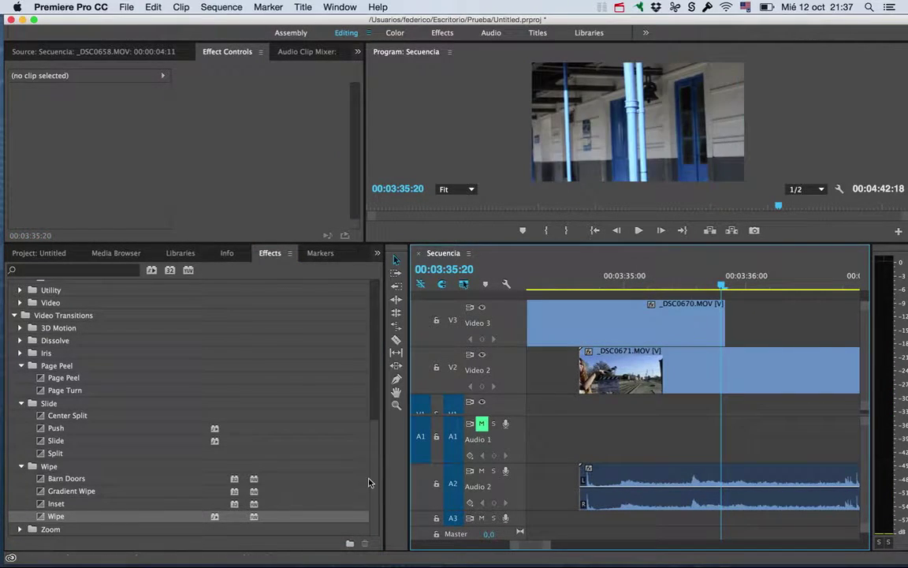
Add Cross Zoom to the V3 clip's end and the V2 clip's start, then preview both
{"action": "left_click", "coordinate": [21, 529]}
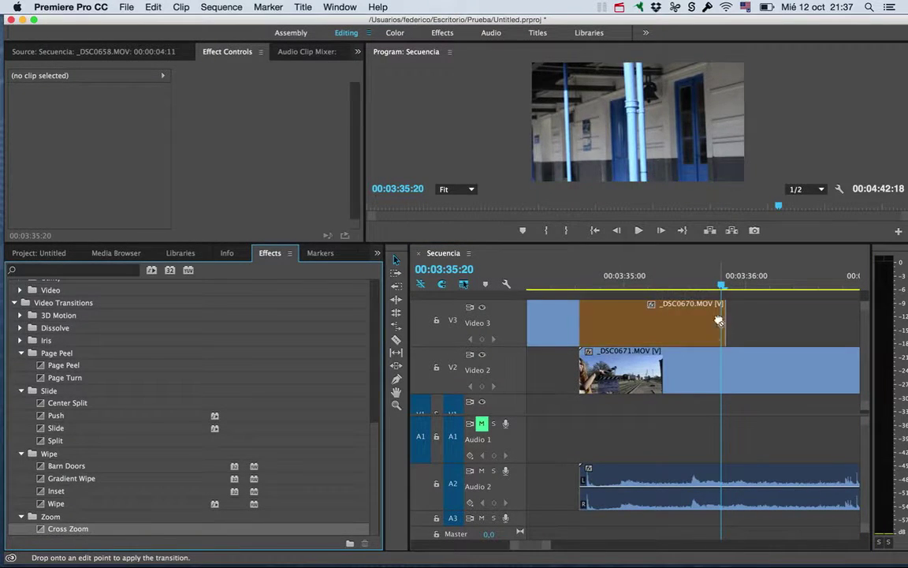
{"action": "left_click_drag", "start_coordinate": [734, 324], "coordinate": [722, 323]}
{"action": "mouse_move", "coordinate": [638, 286]}
{"action": "left_mouse_down"}
{"action": "mouse_move", "coordinate": [581, 288]}
{"action": "mouse_move", "coordinate": [707, 286]}
{"action": "left_mouse_up"}
{"action": "left_click_drag", "start_coordinate": [89, 536], "coordinate": [666, 374]}
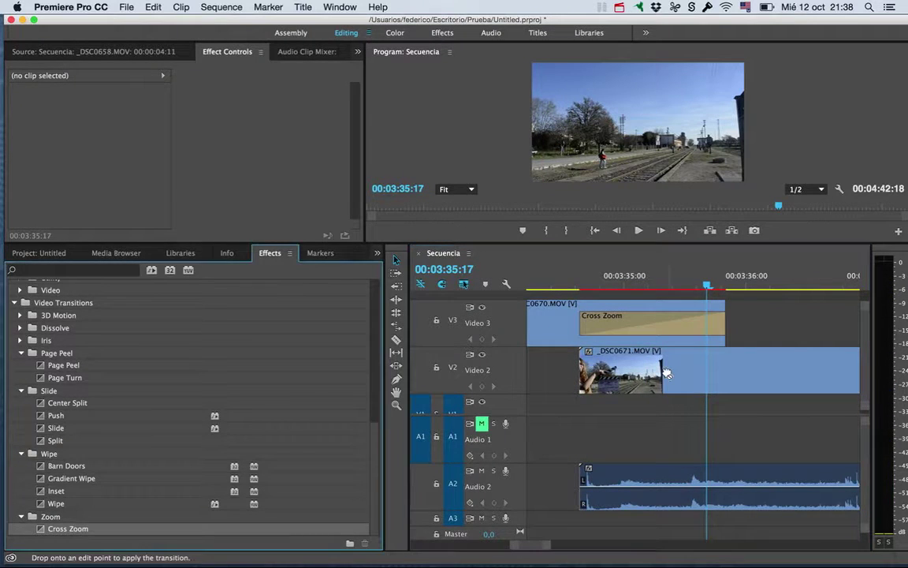
{"action": "left_click_drag", "start_coordinate": [597, 372], "coordinate": [599, 370]}
{"action": "mouse_move", "coordinate": [576, 286]}
{"action": "left_mouse_down"}
{"action": "mouse_move", "coordinate": [555, 285]}
{"action": "mouse_move", "coordinate": [712, 286]}
{"action": "mouse_move", "coordinate": [606, 260]}
{"action": "mouse_move", "coordinate": [552, 264]}
{"action": "left_mouse_up"}
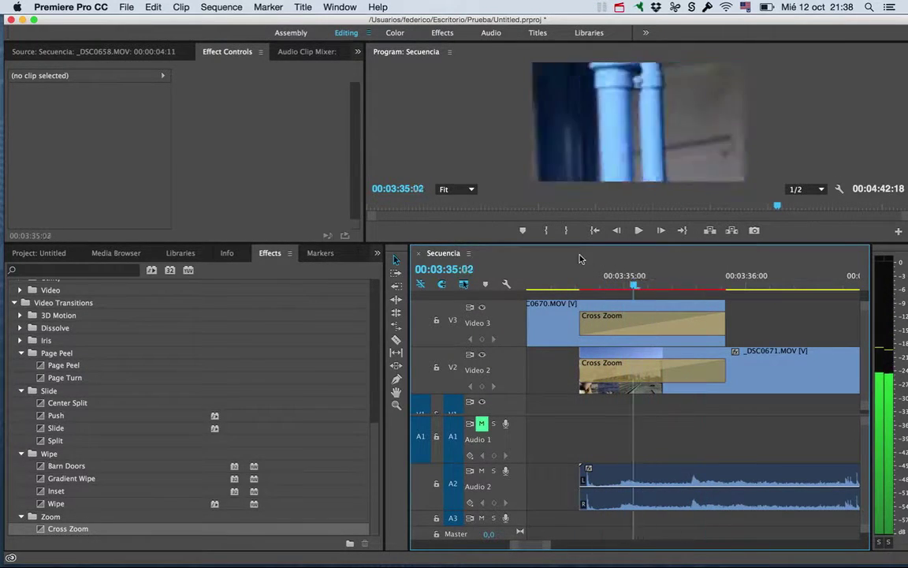
{"action": "key", "text": "space"}
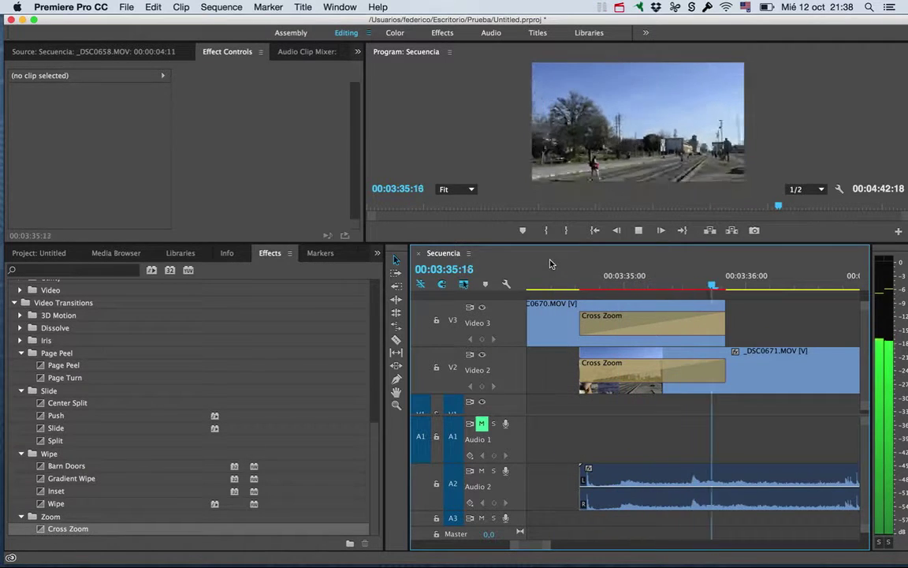
{"action": "key", "text": "space"}
Delete the Cross Zoom from V2 and replay the section to check it
{"action": "left_click", "coordinate": [599, 374]}
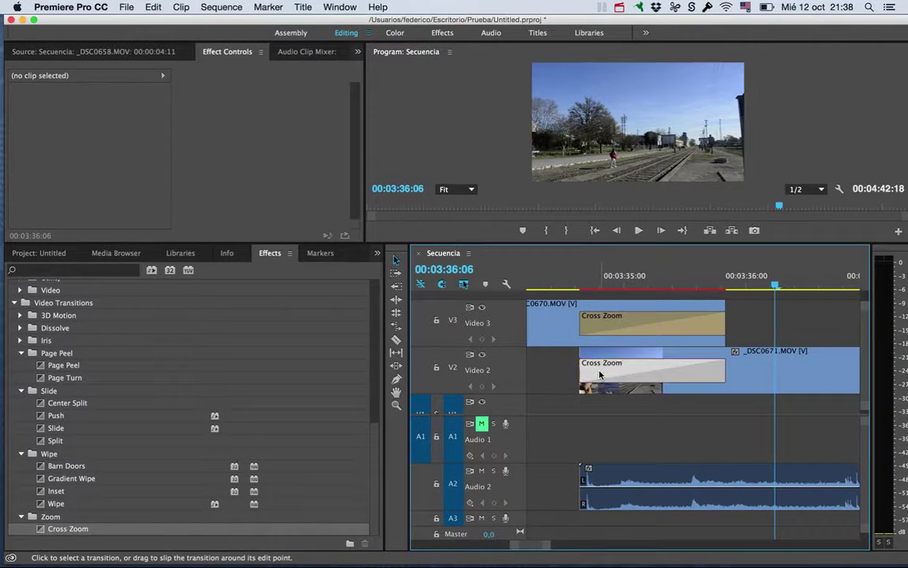
{"action": "key", "text": "Delete"}
{"action": "left_click", "coordinate": [559, 275]}
{"action": "key", "text": "space"}
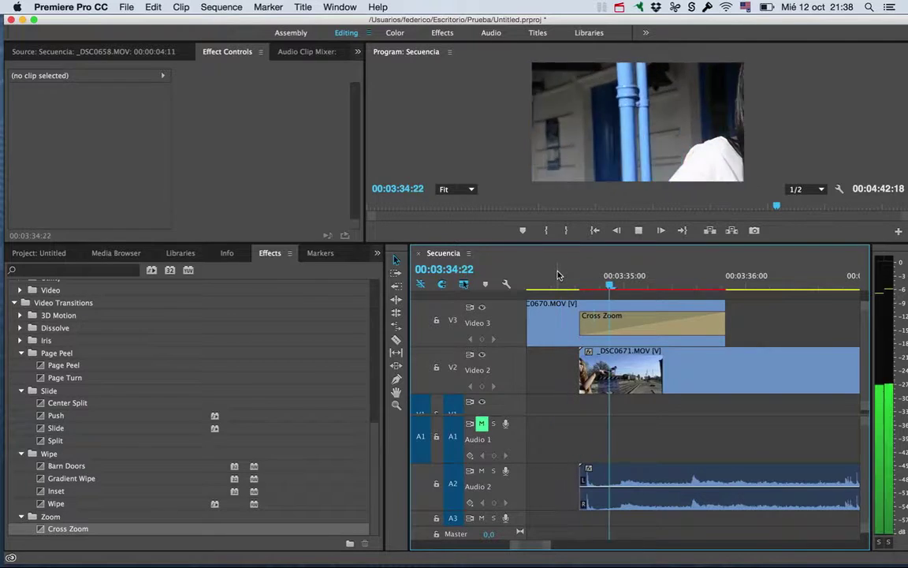
{"action": "key", "text": "space"}
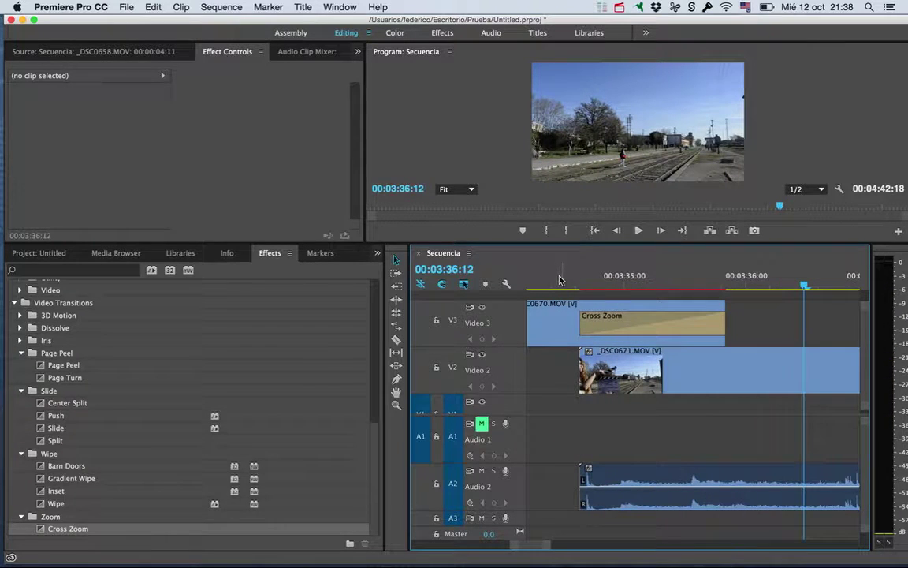
Collapse the Transition and Video Transitions effect folders
{"action": "scroll", "coordinate": [144, 465], "scroll_direction": "up", "scroll_amount": 5}
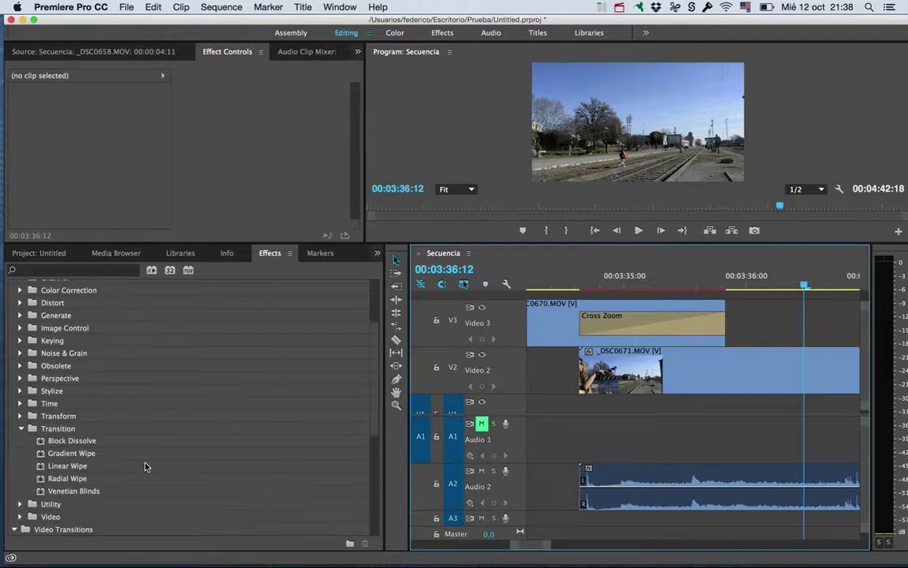
{"action": "left_click", "coordinate": [20, 429]}
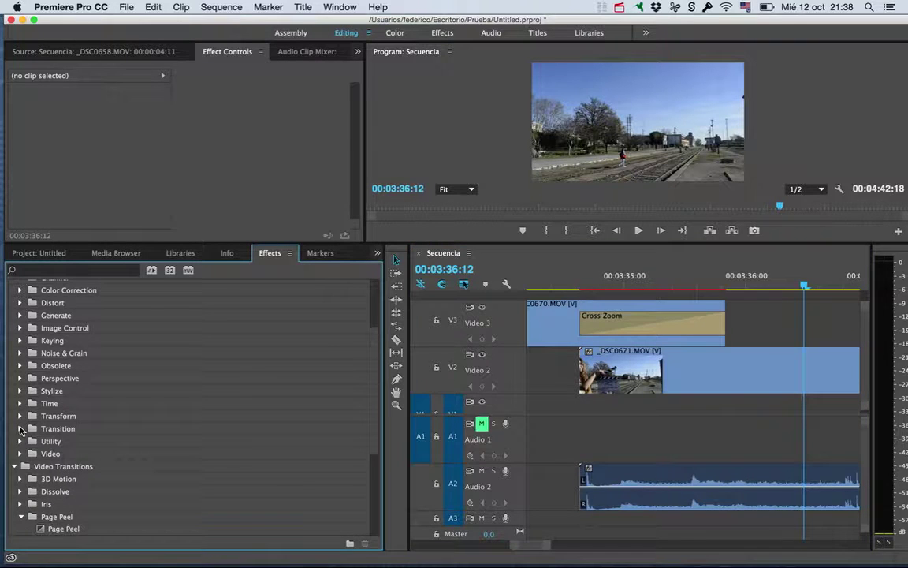
{"action": "left_click", "coordinate": [15, 466]}
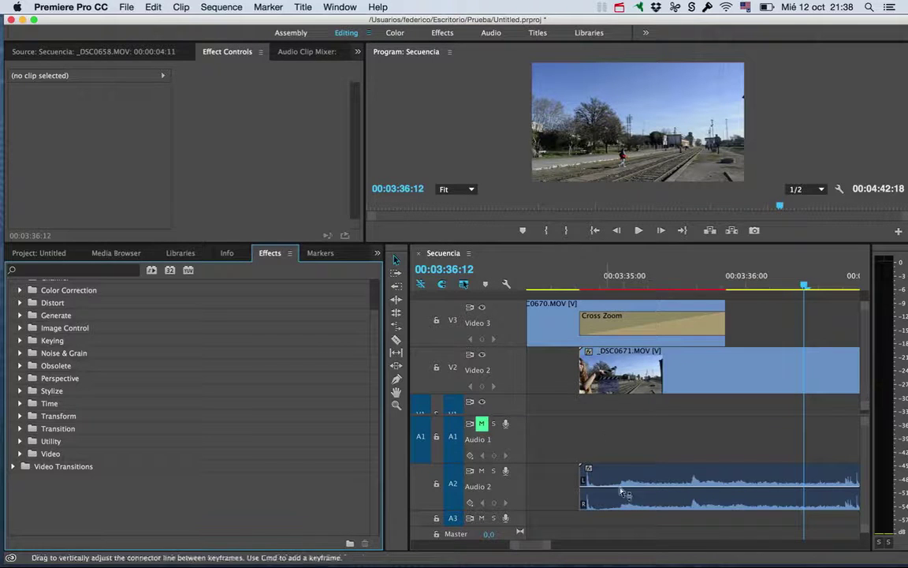
Scrub back to 00:03:34:20 and play the sequence from around 00:02:49
{"action": "left_click_drag", "start_coordinate": [645, 278], "coordinate": [602, 278]}
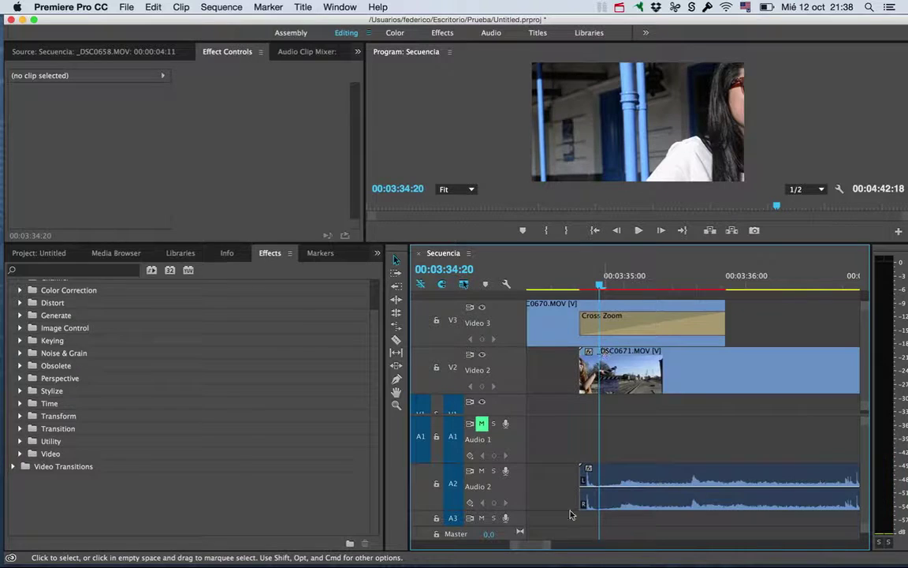
{"action": "left_click_drag", "start_coordinate": [542, 546], "coordinate": [512, 544]}
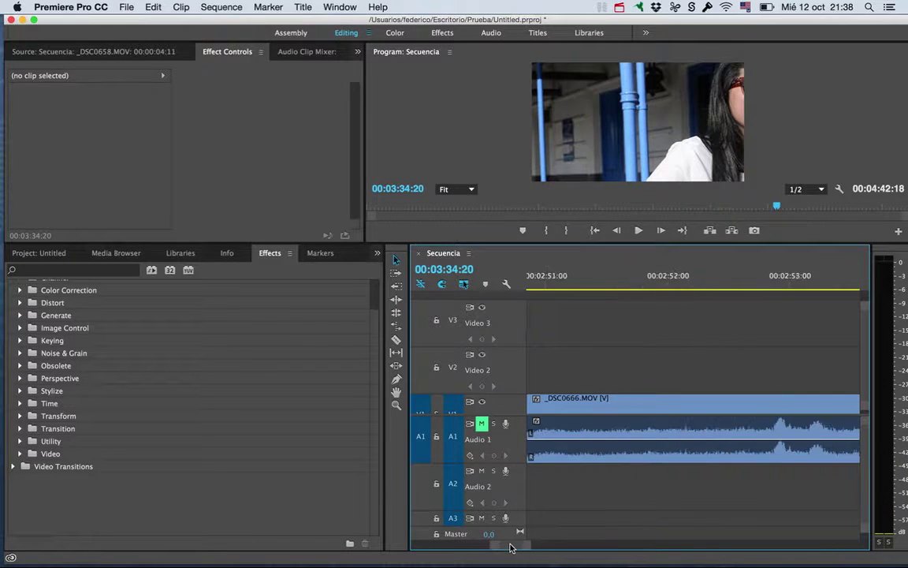
{"action": "left_click", "coordinate": [557, 277]}
{"action": "key", "text": "space"}
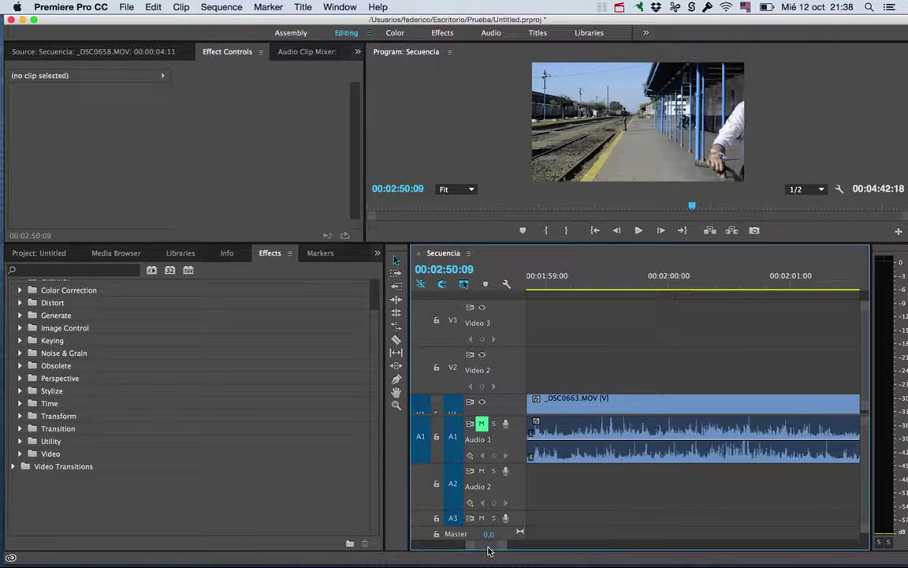
{"action": "left_click_drag", "start_coordinate": [512, 548], "coordinate": [487, 546]}
{"action": "left_click_drag", "start_coordinate": [585, 280], "coordinate": [683, 281]}
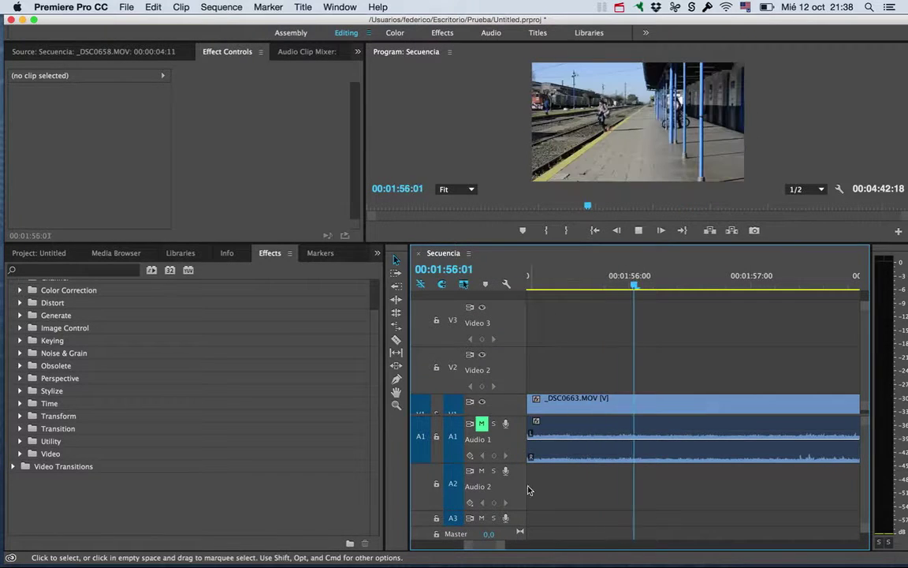
{"action": "mouse_move", "coordinate": [483, 545]}
{"action": "left_mouse_down"}
{"action": "mouse_move", "coordinate": [500, 550]}
{"action": "mouse_move", "coordinate": [486, 547]}
{"action": "left_mouse_up"}
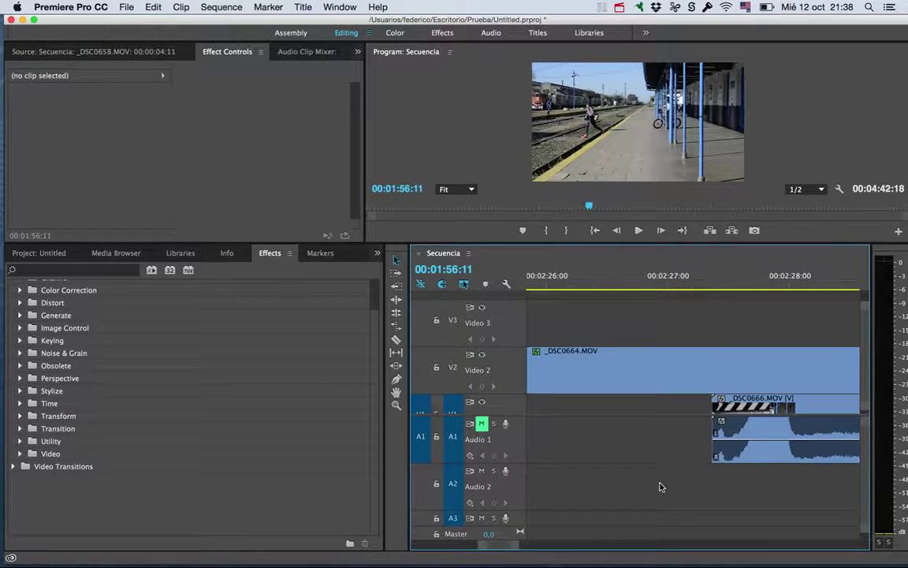
Play from 00:02:27:13 with the sound turned up, then return to the sequence start
{"action": "left_click", "coordinate": [733, 278]}
{"action": "key", "text": "space"}
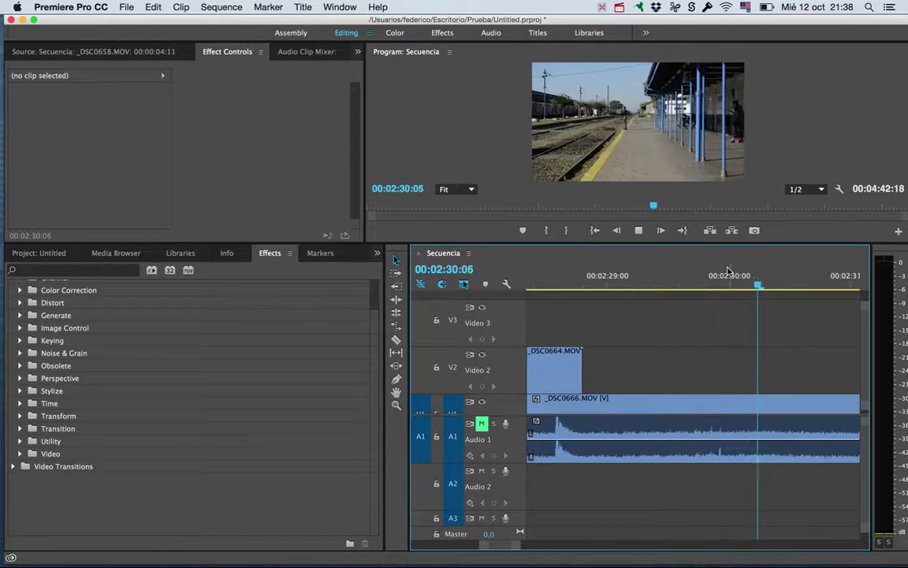
{"action": "key", "text": "XF86AudioRaiseVolume"}
{"action": "key", "text": "space"}
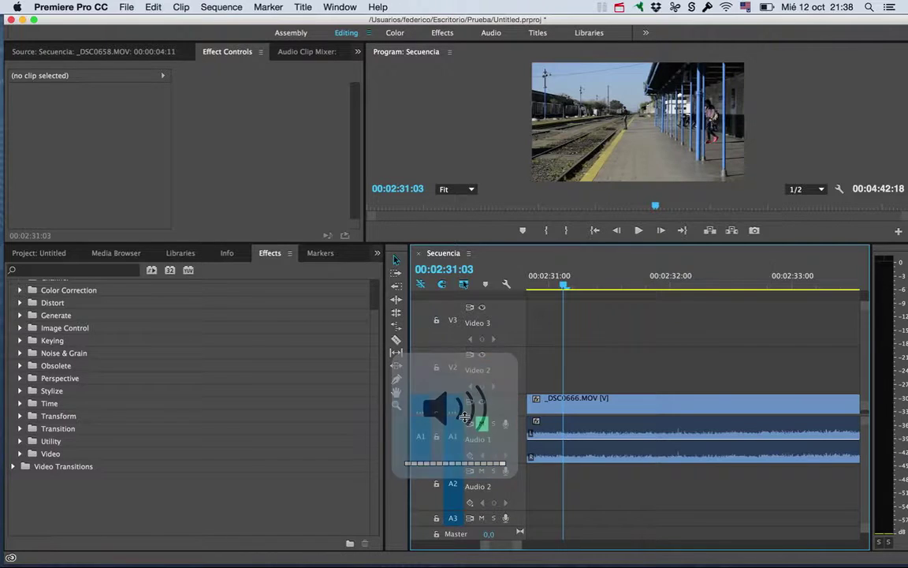
{"action": "key", "text": "space"}
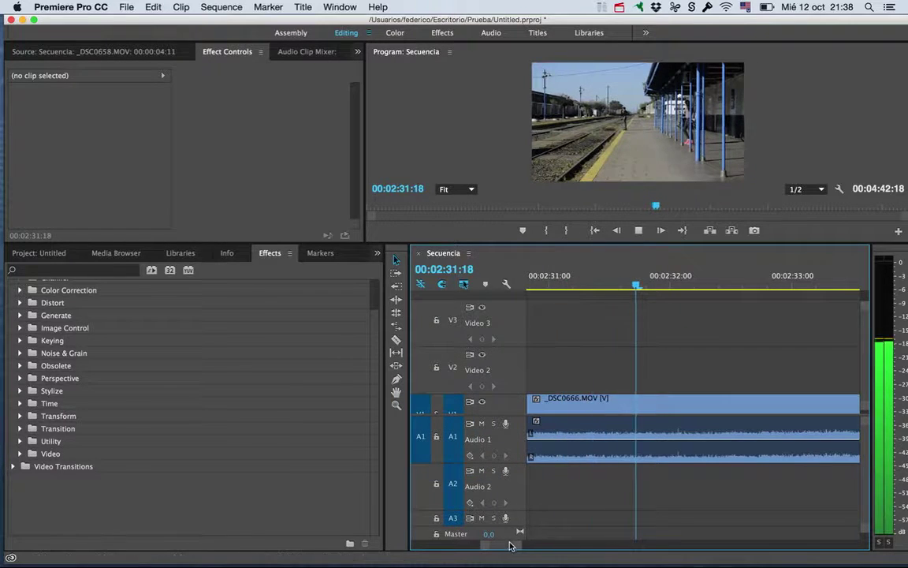
{"action": "key", "text": "space"}
{"action": "scroll", "coordinate": [403, 488], "scroll_direction": "left", "scroll_amount": 15}
Play from the start, scrub to 00:00:08:16 and raise _DSC0658's A2 volume to 1.40 dB
{"action": "left_click", "coordinate": [541, 276]}
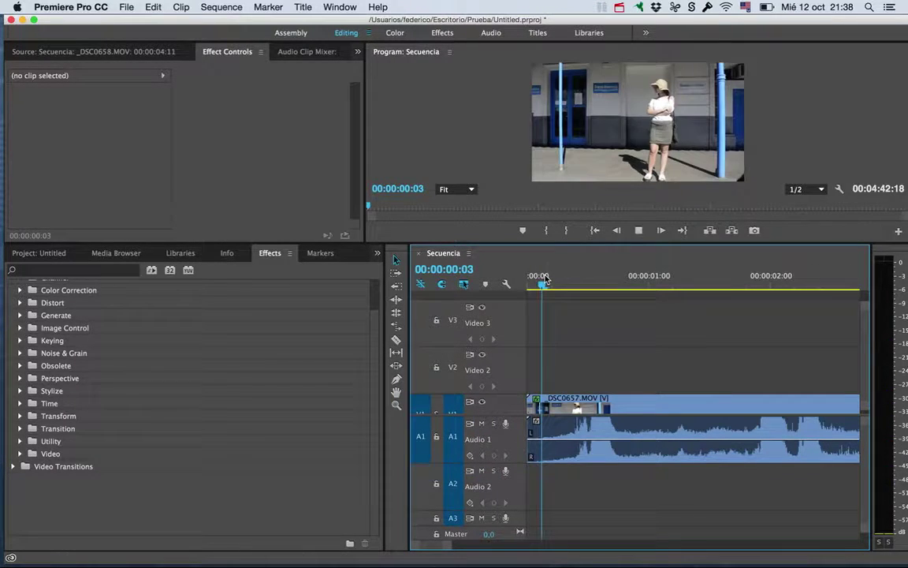
{"action": "key", "text": "space"}
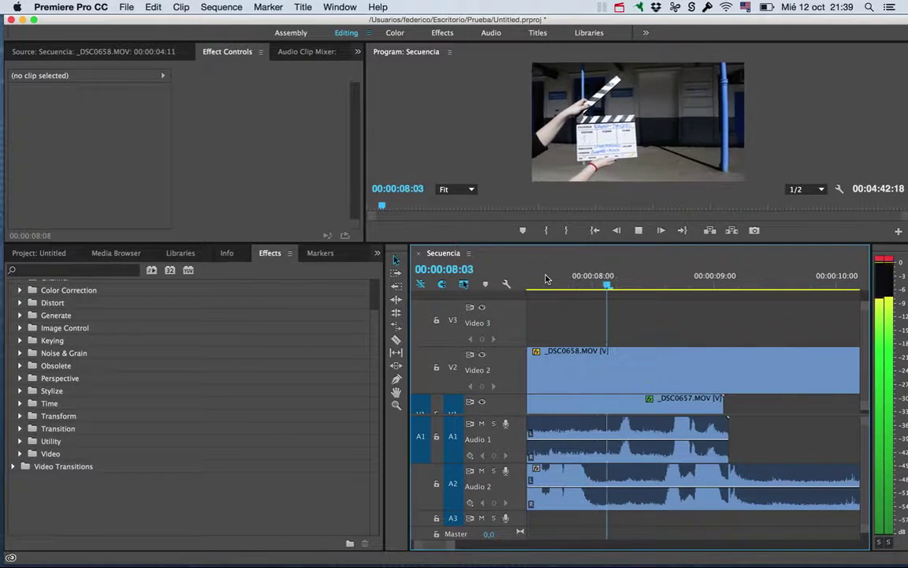
{"action": "key", "text": "space"}
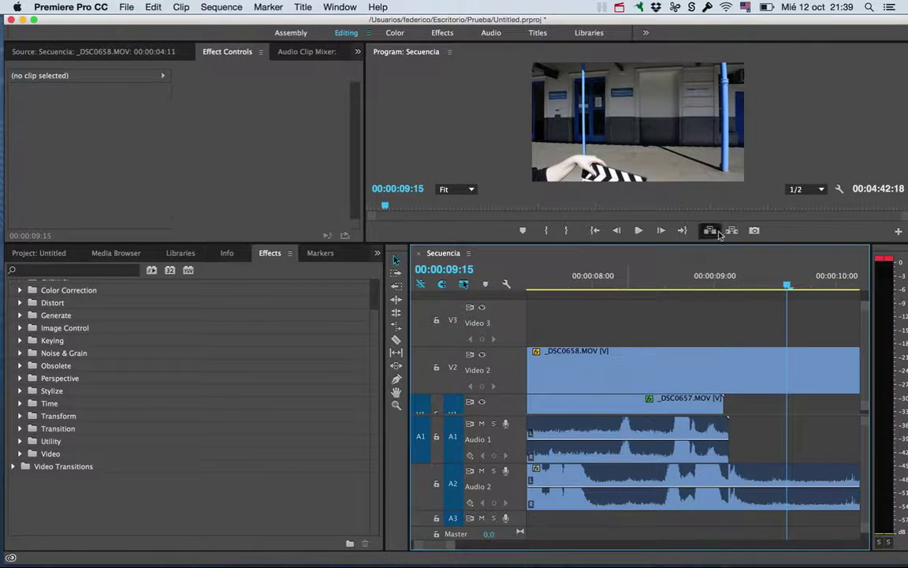
{"action": "left_click_drag", "start_coordinate": [753, 277], "coordinate": [671, 280]}
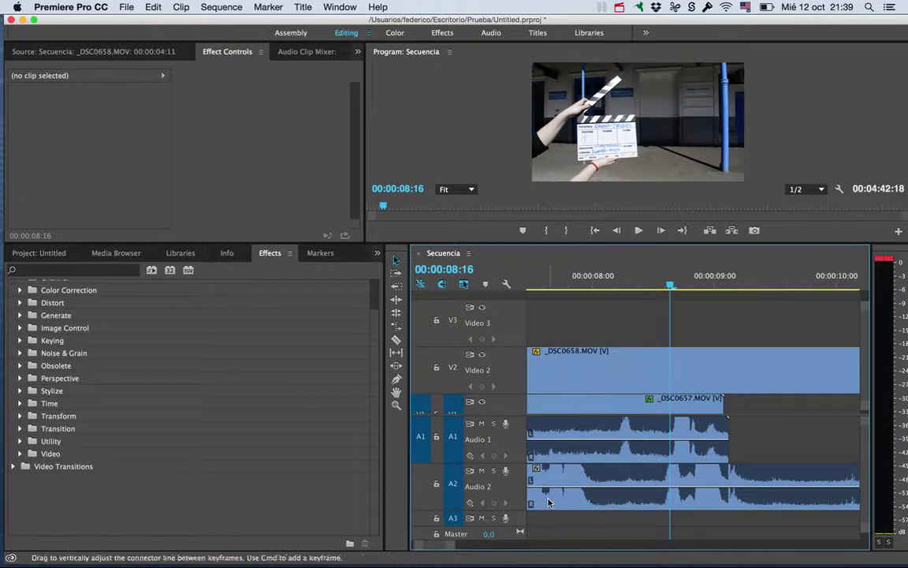
{"action": "left_click_drag", "start_coordinate": [552, 494], "coordinate": [552, 492]}
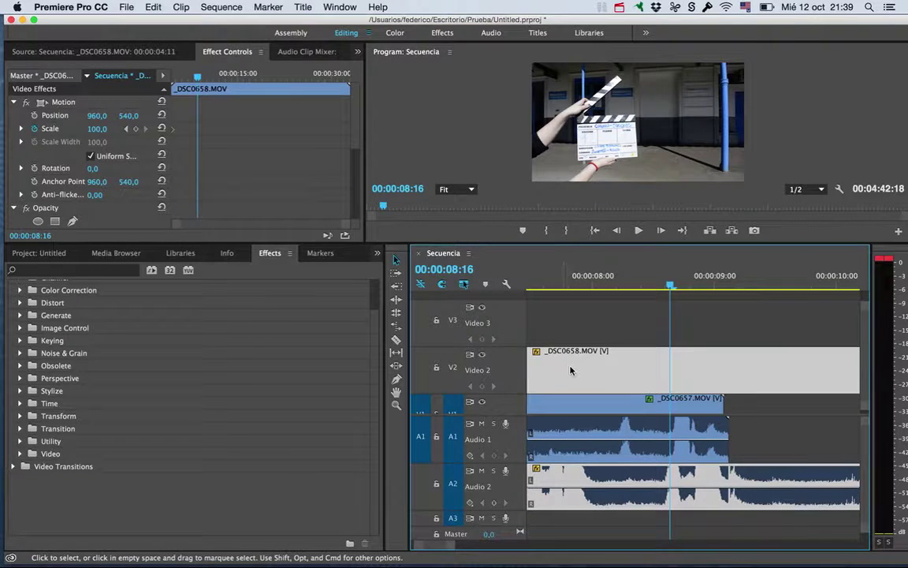
Open _DSC0658 in the source view, zoom to the first ten seconds and scrub to 00:00:04:09
{"action": "double_click", "coordinate": [570, 368]}
{"action": "left_click_drag", "start_coordinate": [536, 278], "coordinate": [565, 309]}
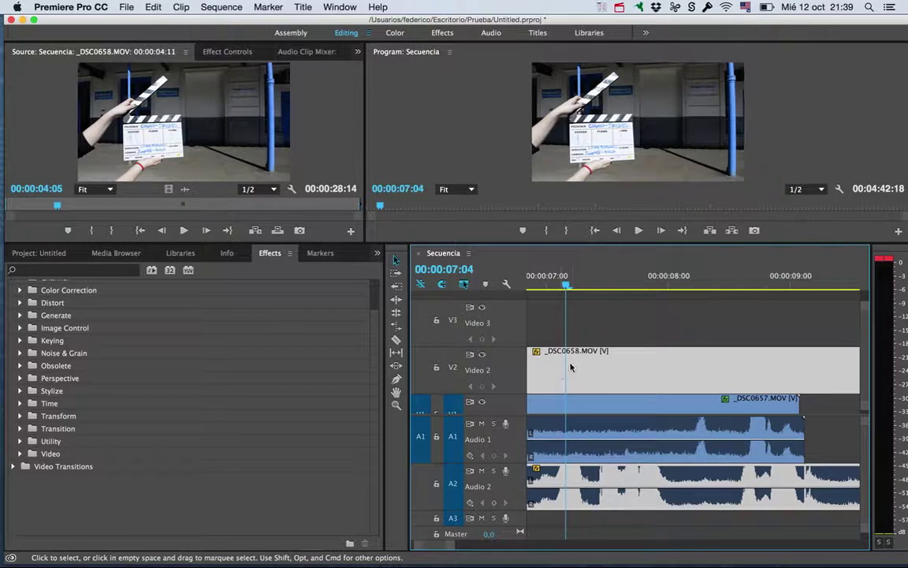
{"action": "mouse_move", "coordinate": [535, 563]}
{"action": "mouse_move", "coordinate": [442, 545]}
{"action": "left_mouse_down"}
{"action": "mouse_move", "coordinate": [407, 547]}
{"action": "mouse_move", "coordinate": [463, 511]}
{"action": "left_mouse_up"}
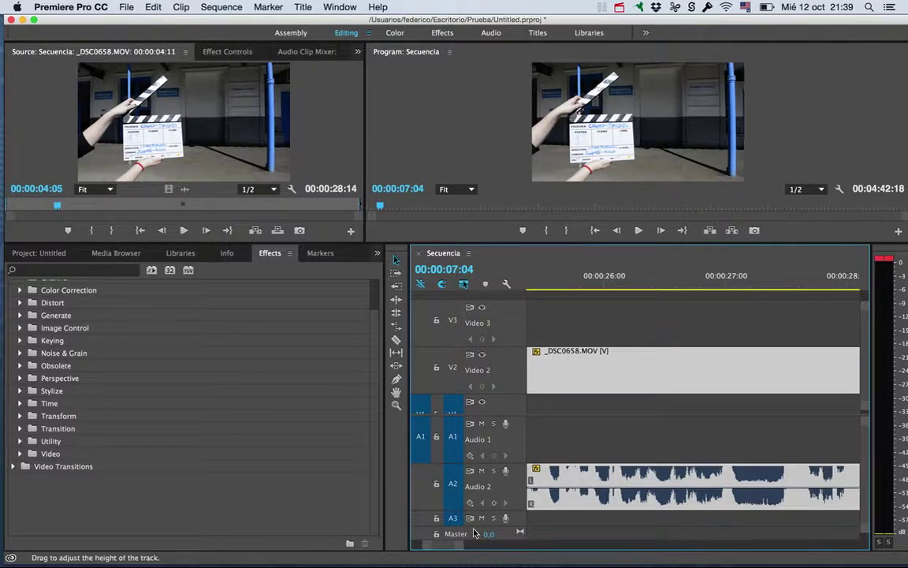
{"action": "left_click_drag", "start_coordinate": [463, 548], "coordinate": [480, 548]}
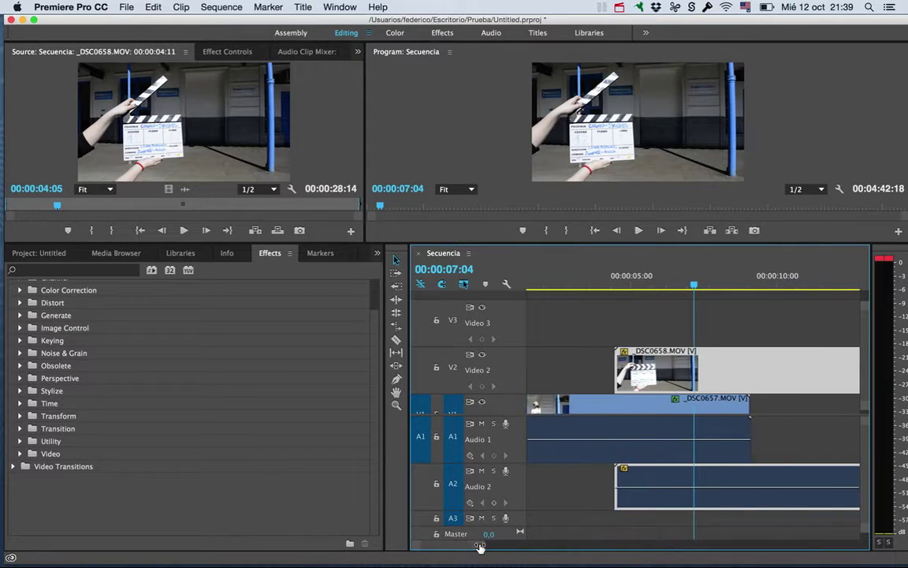
{"action": "left_click", "coordinate": [688, 290]}
{"action": "left_click_drag", "start_coordinate": [688, 289], "coordinate": [623, 289]}
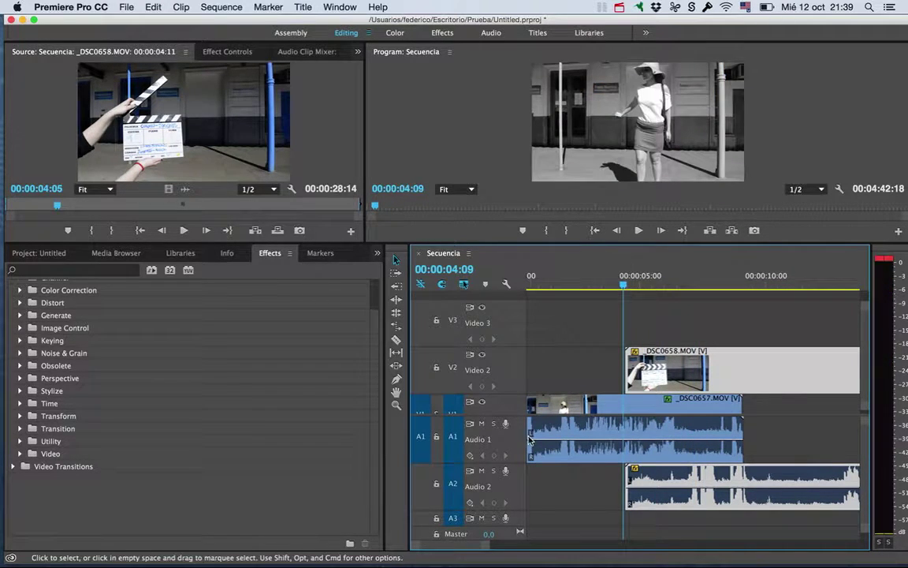
Delete _DSC0657 from V1, preview from the clapboard clip and open its audio clip
{"action": "left_click", "coordinate": [587, 430]}
{"action": "key", "text": "Delete"}
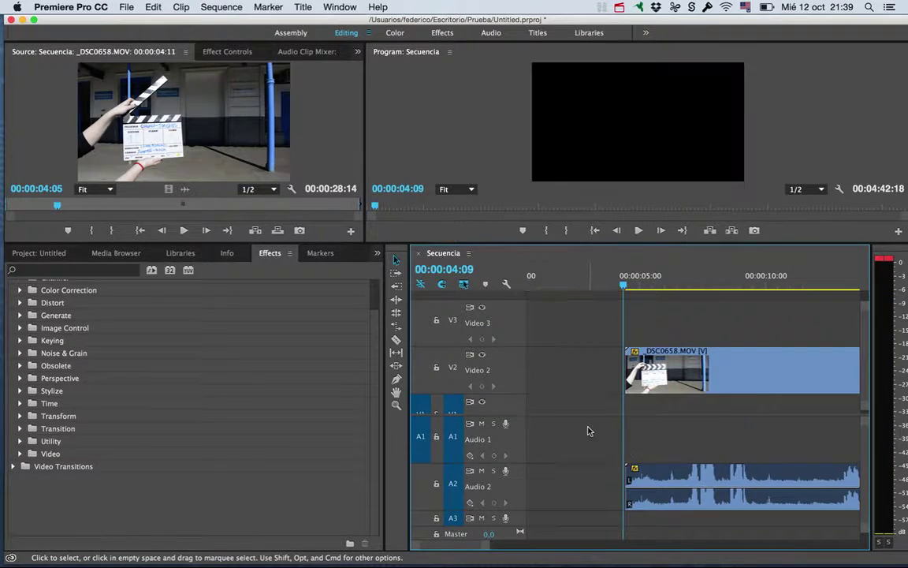
{"action": "key", "text": "space"}
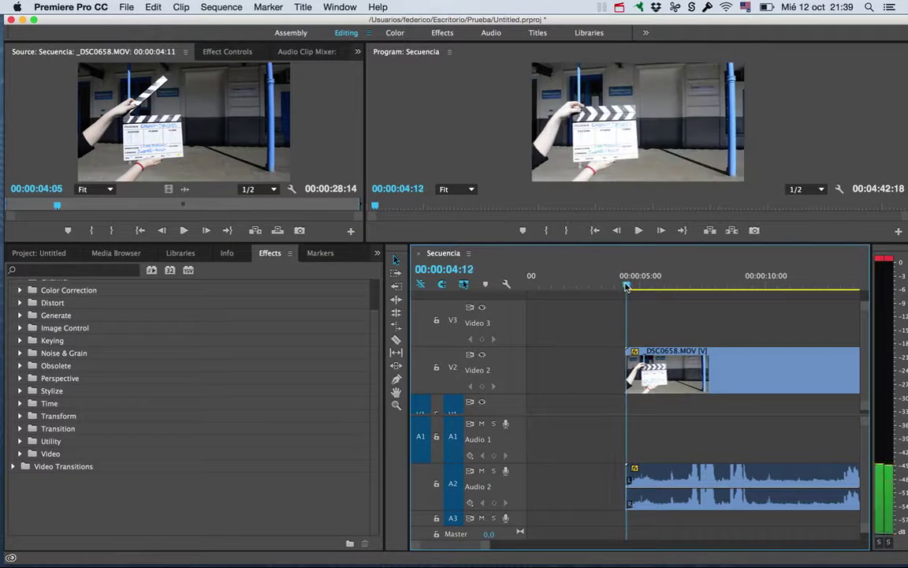
{"action": "key", "text": "space"}
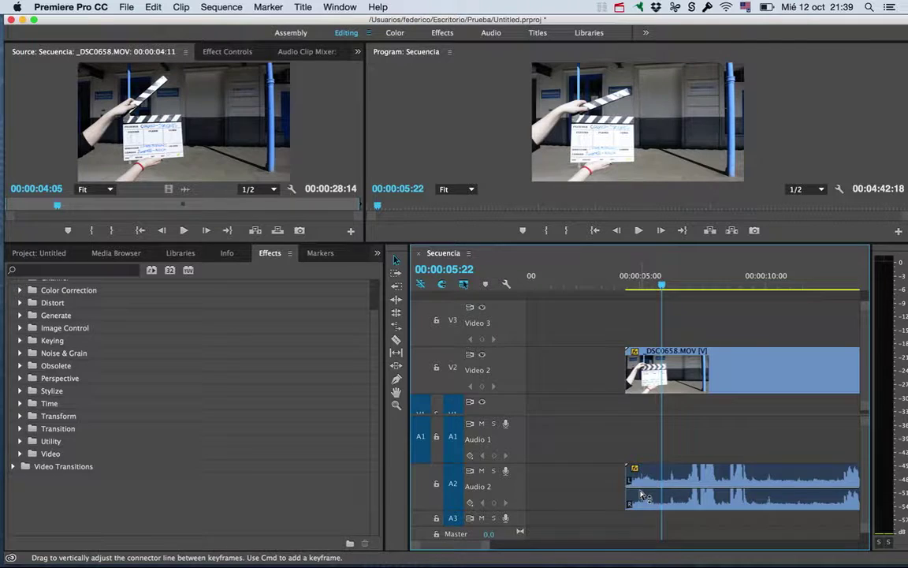
{"action": "double_click", "coordinate": [733, 488]}
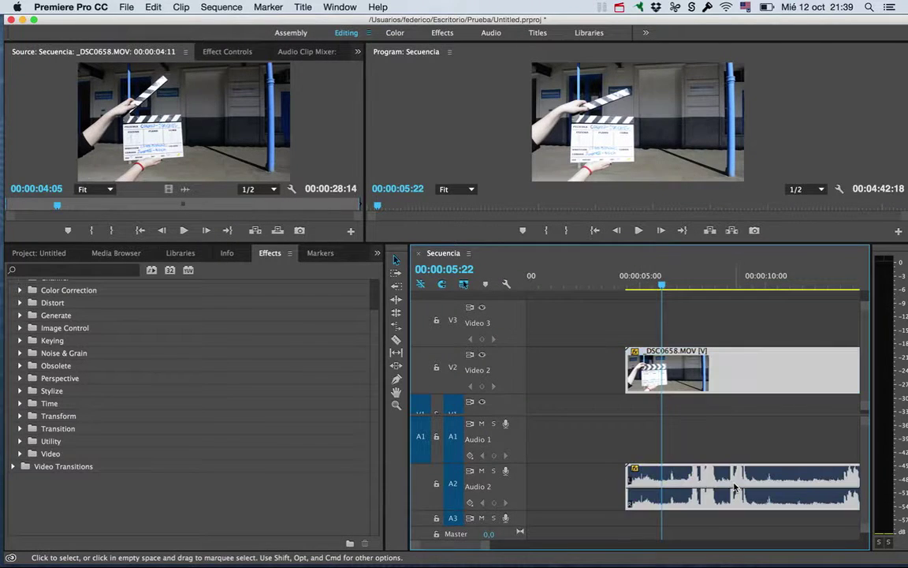
Show the clip's Effect Controls, expand Volume and try levels near -9 dB and -5 dB
{"action": "left_click", "coordinate": [251, 54]}
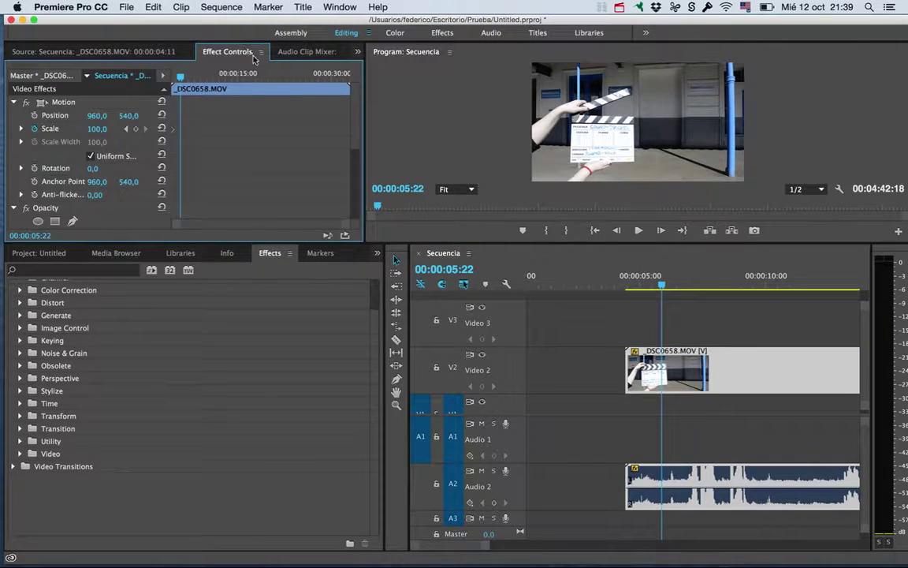
{"action": "scroll", "coordinate": [104, 191], "scroll_direction": "down", "scroll_amount": 3}
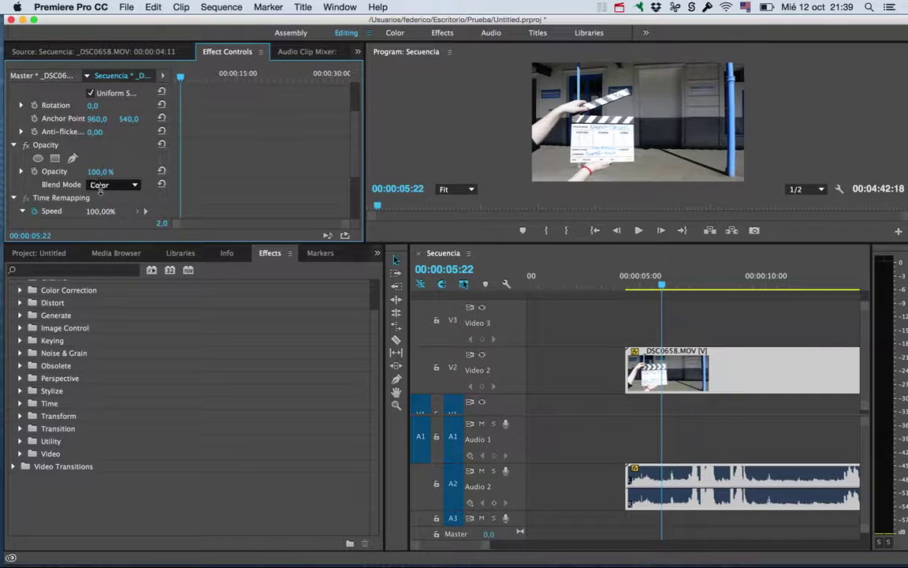
{"action": "scroll", "coordinate": [58, 158], "scroll_direction": "up", "scroll_amount": 3}
{"action": "scroll", "coordinate": [52, 128], "scroll_direction": "down", "scroll_amount": 5}
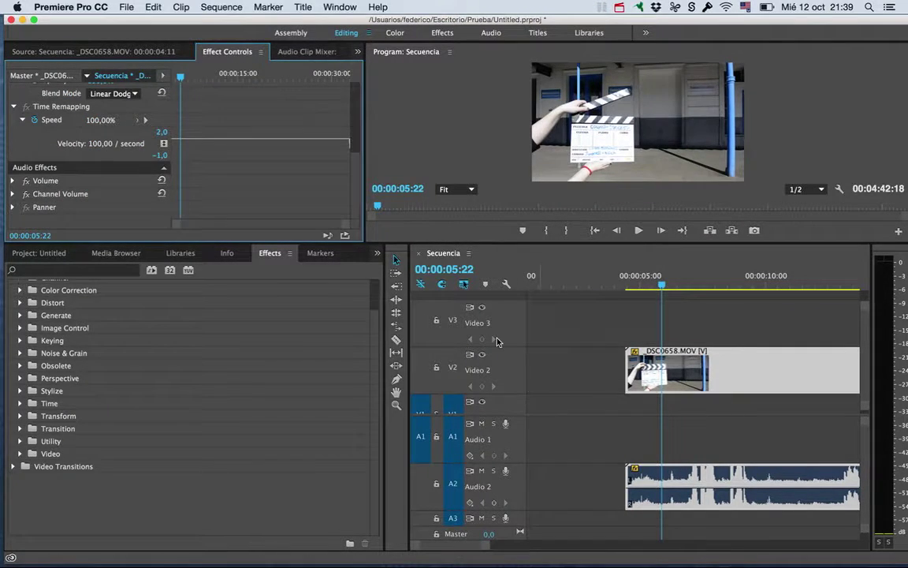
{"action": "left_click", "coordinate": [12, 182]}
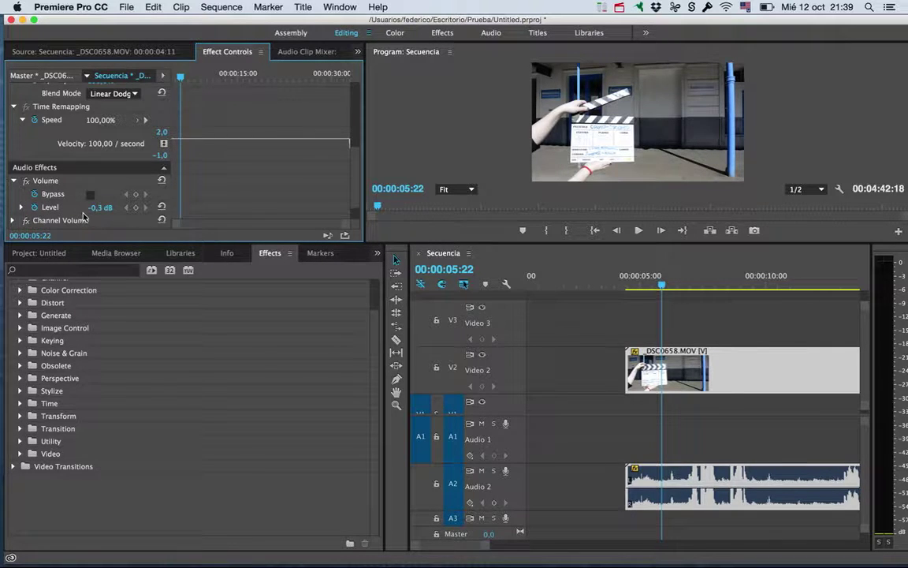
{"action": "left_click_drag", "start_coordinate": [101, 207], "coordinate": [103, 209]}
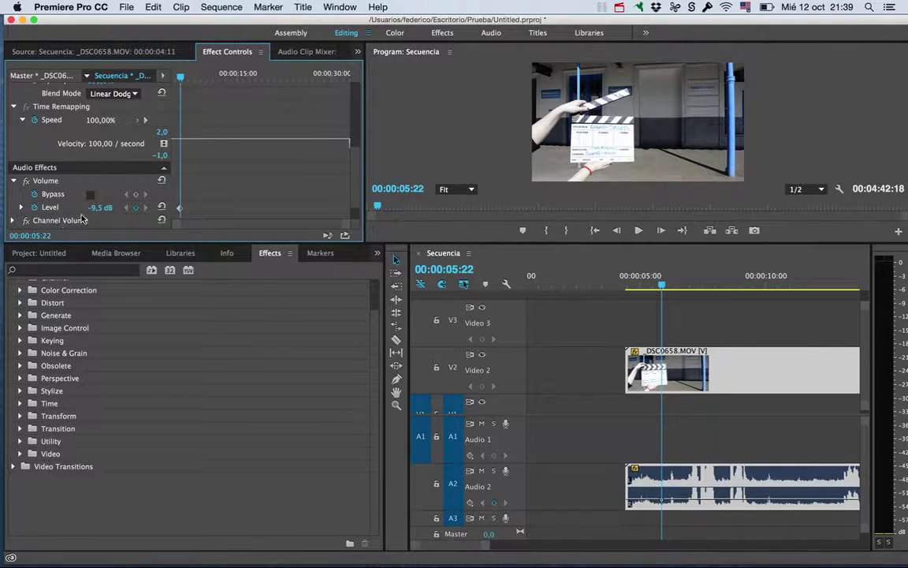
{"action": "left_click_drag", "start_coordinate": [100, 207], "coordinate": [102, 208]}
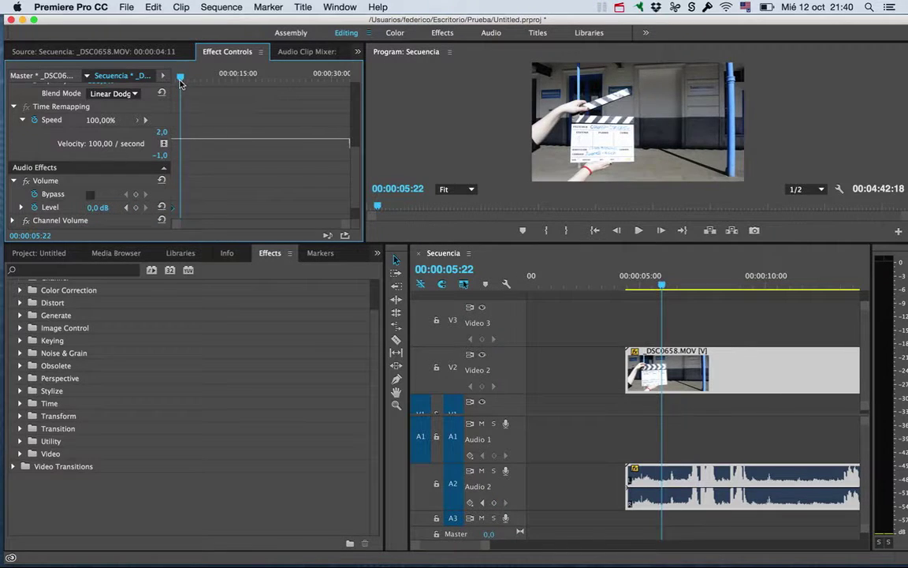
Keyframe the volume at -30,6 dB at the clip start and louder at about ten seconds
{"action": "left_click_drag", "start_coordinate": [180, 81], "coordinate": [163, 87]}
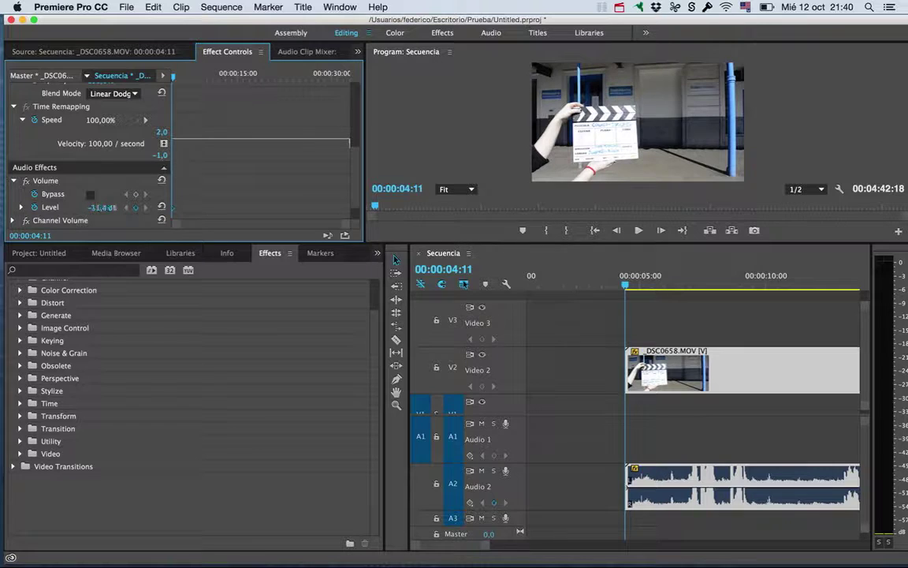
{"action": "left_click_drag", "start_coordinate": [105, 209], "coordinate": [167, 198]}
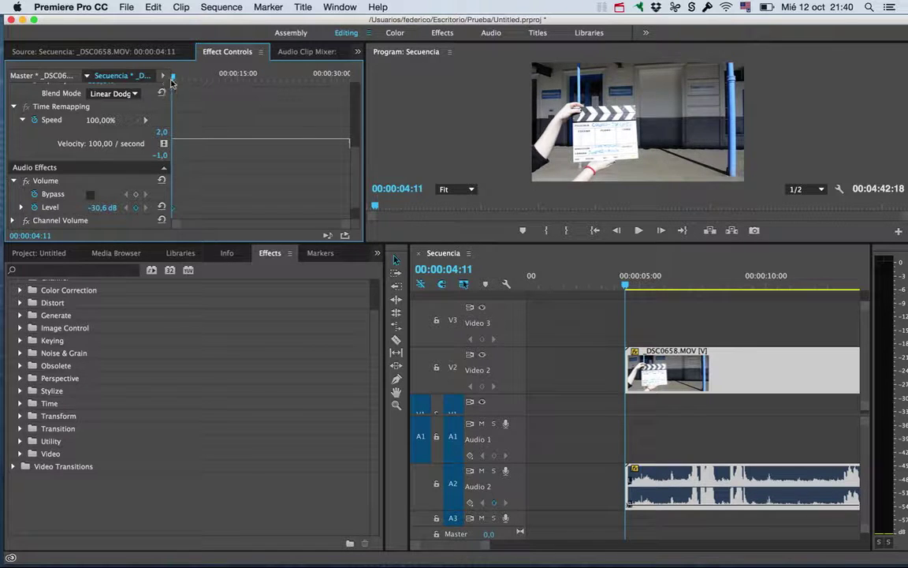
{"action": "left_click_drag", "start_coordinate": [173, 79], "coordinate": [209, 78]}
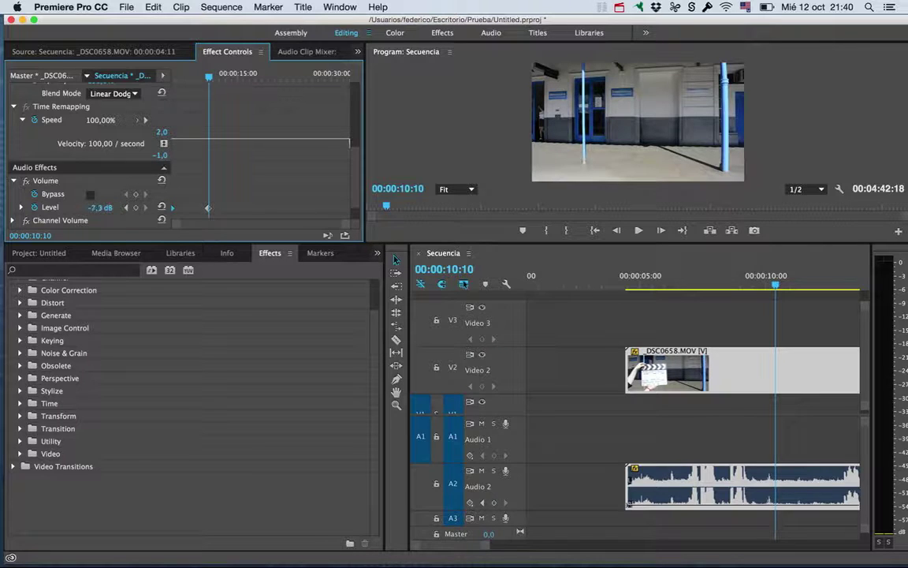
{"action": "left_click_drag", "start_coordinate": [101, 207], "coordinate": [98, 206]}
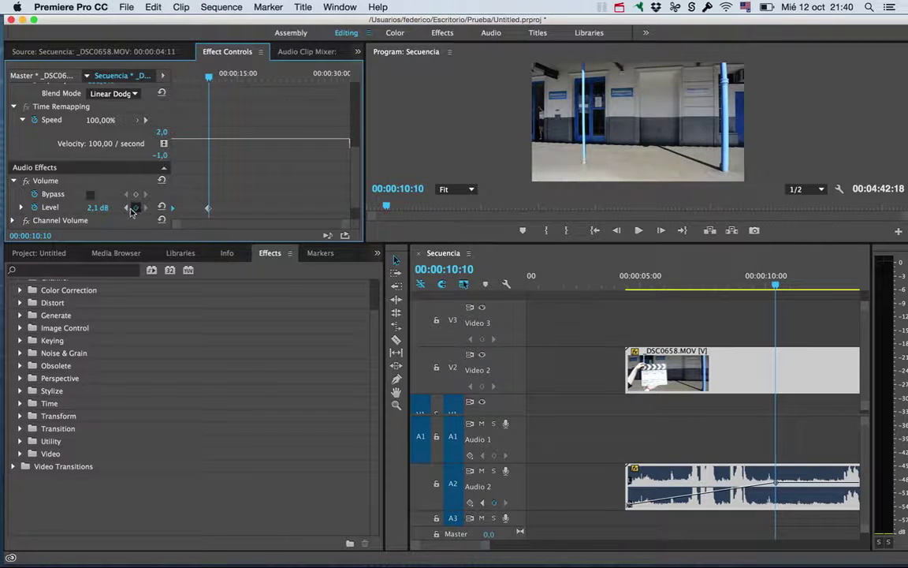
Play the clip back and forth from the first volume keyframe to hear the fade
{"action": "key", "text": "j"}
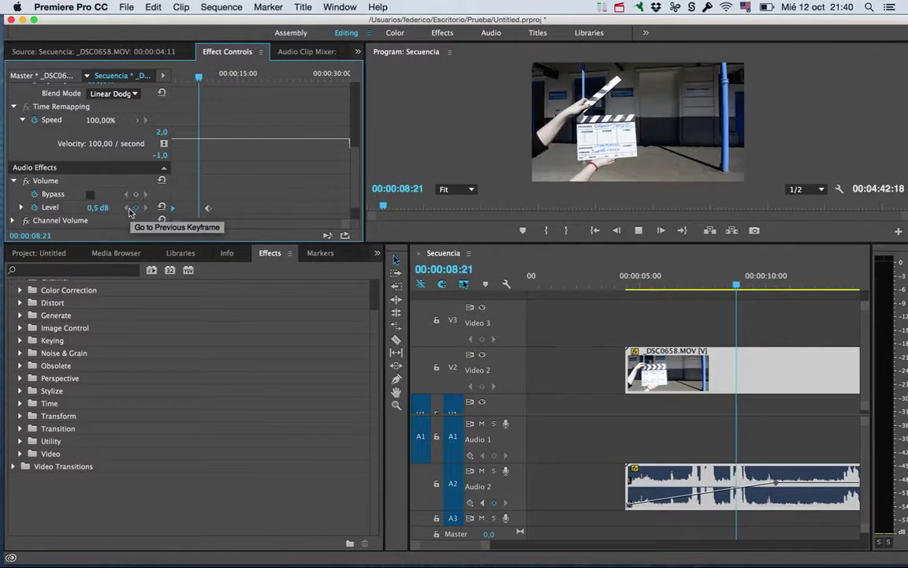
{"action": "key", "text": "l"}
{"action": "key", "text": "k"}
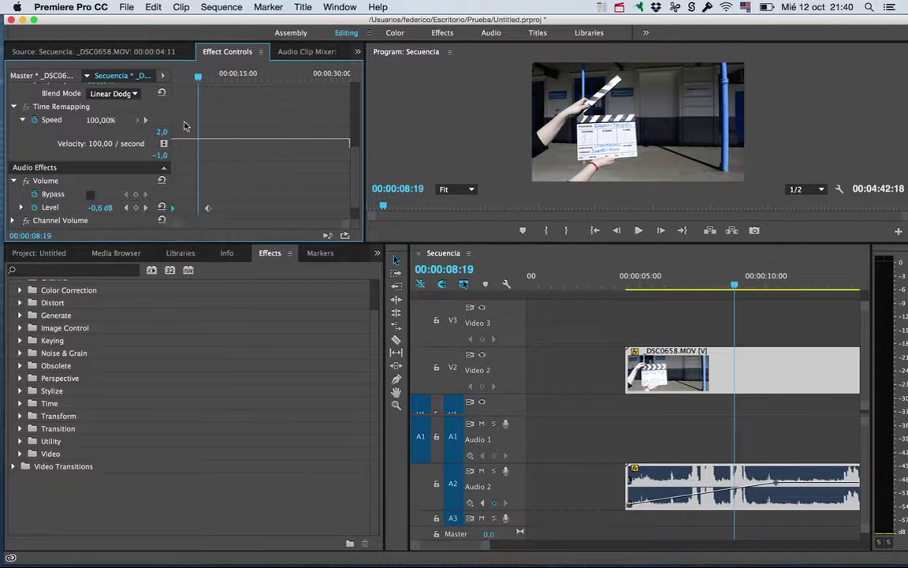
{"action": "left_click", "coordinate": [126, 208]}
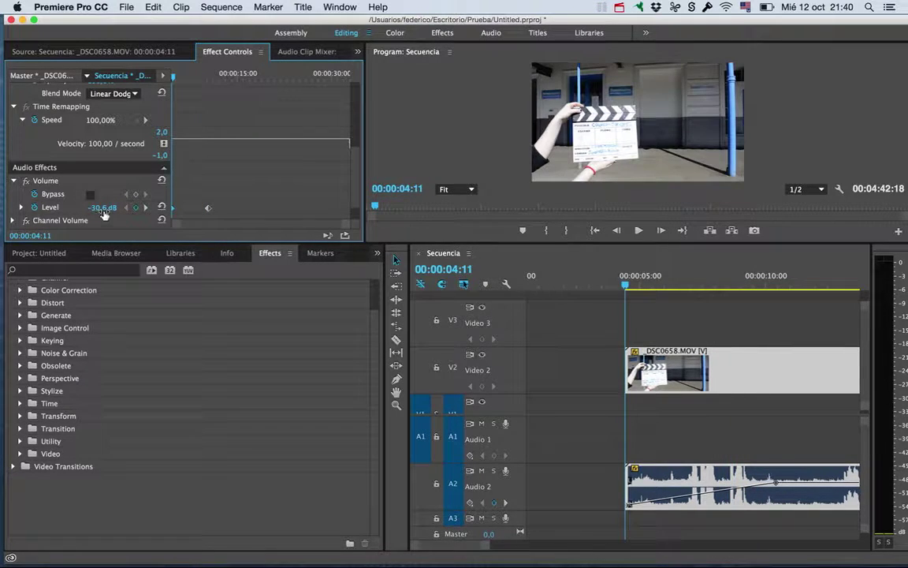
{"action": "key", "text": "l"}
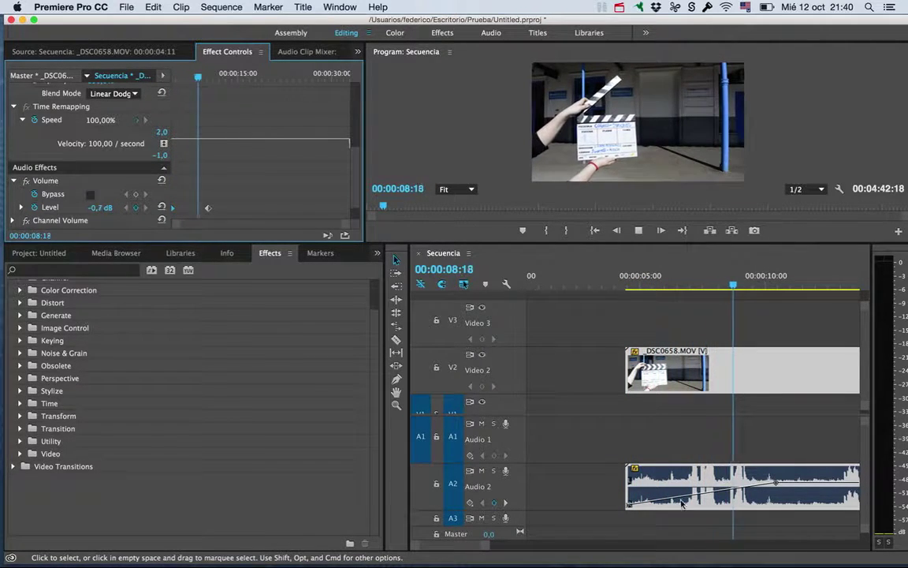
Move the fade keyframe later in time and replay the fade from the start
{"action": "key", "text": "k"}
{"action": "left_click_drag", "start_coordinate": [173, 210], "coordinate": [289, 208]}
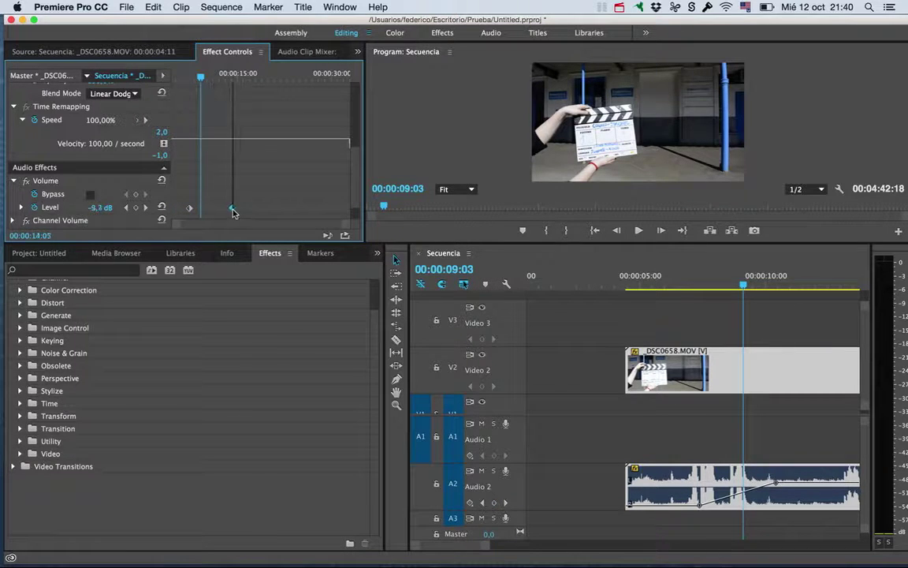
{"action": "left_click_drag", "start_coordinate": [201, 82], "coordinate": [172, 76]}
{"action": "key", "text": "space"}
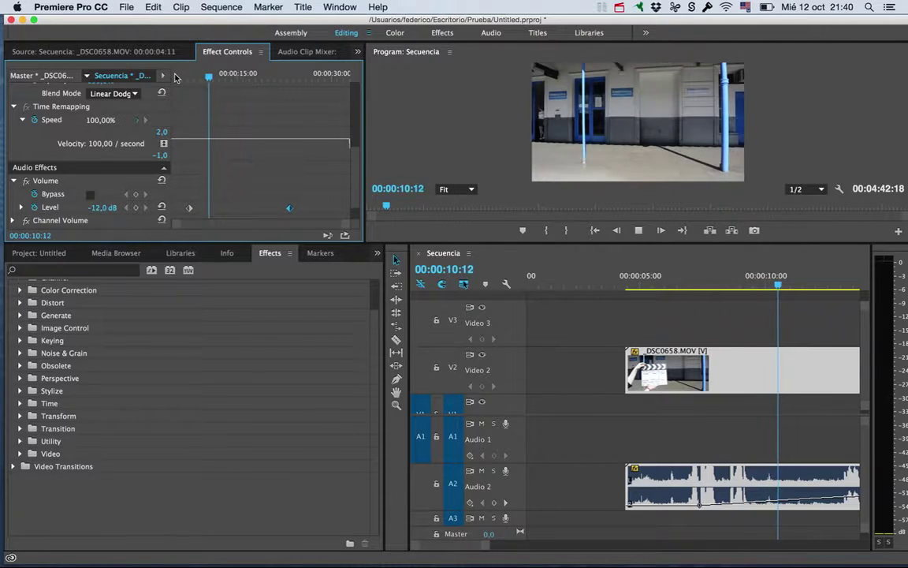
{"action": "key", "text": "space"}
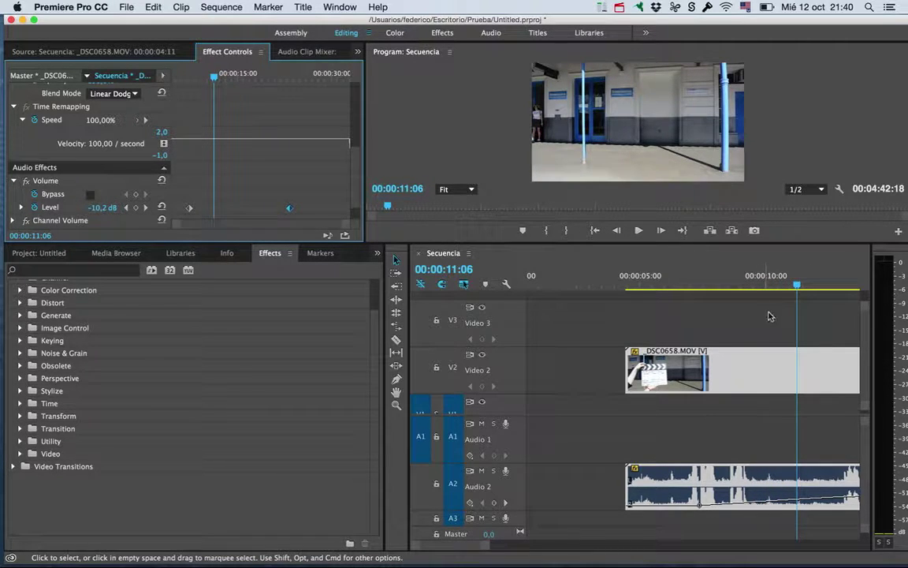
Add a keyframe at 00:00:09:20, pull one down to silence near eight seconds, another up to full volume
{"action": "mouse_move", "coordinate": [700, 505]}
{"action": "left_mouse_down"}
{"action": "mouse_move", "coordinate": [700, 483]}
{"action": "mouse_move", "coordinate": [700, 498]}
{"action": "left_mouse_up"}
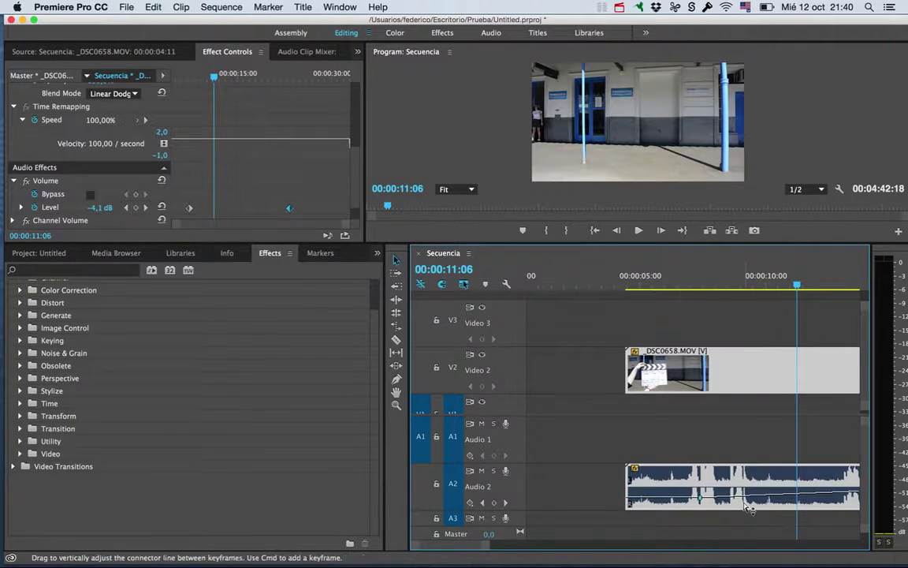
{"action": "left_click", "coordinate": [482, 503]}
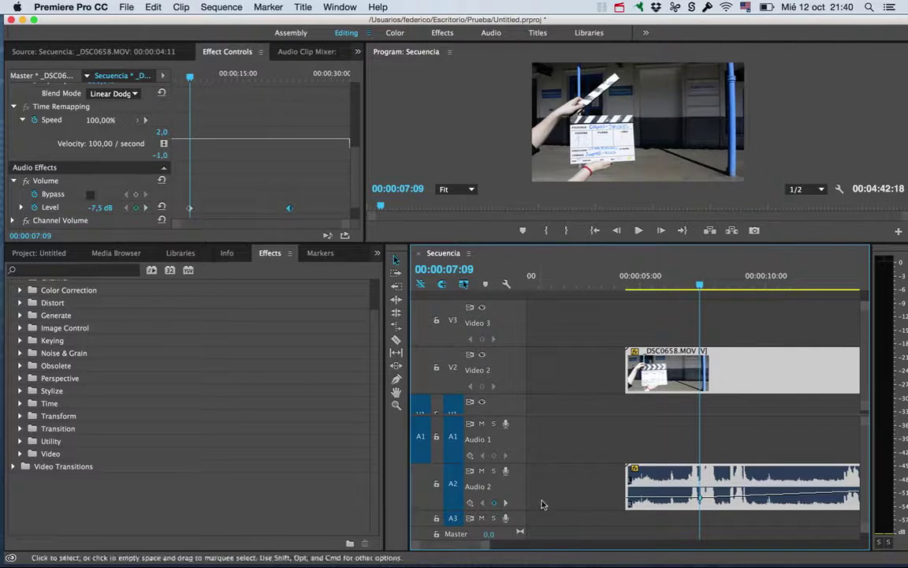
{"action": "left_click", "coordinate": [760, 285]}
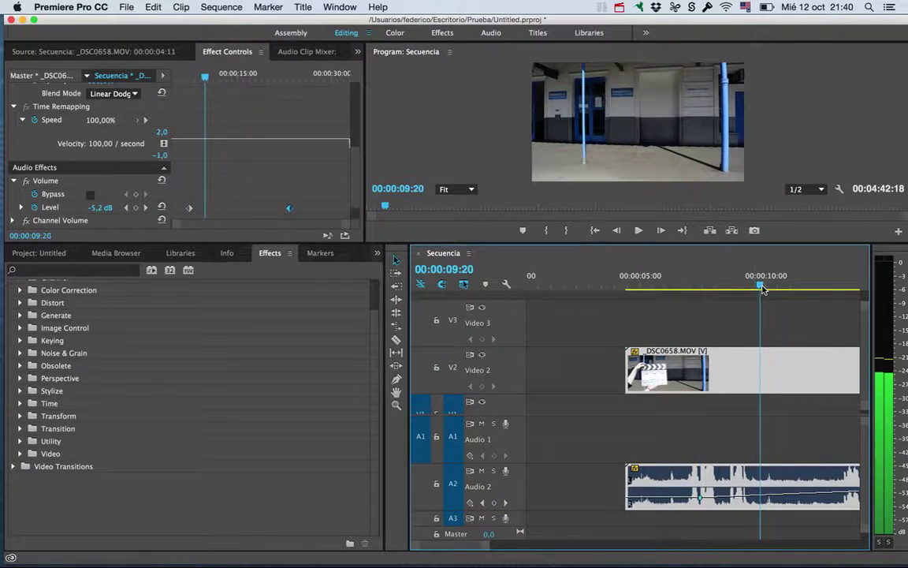
{"action": "left_click", "coordinate": [494, 503]}
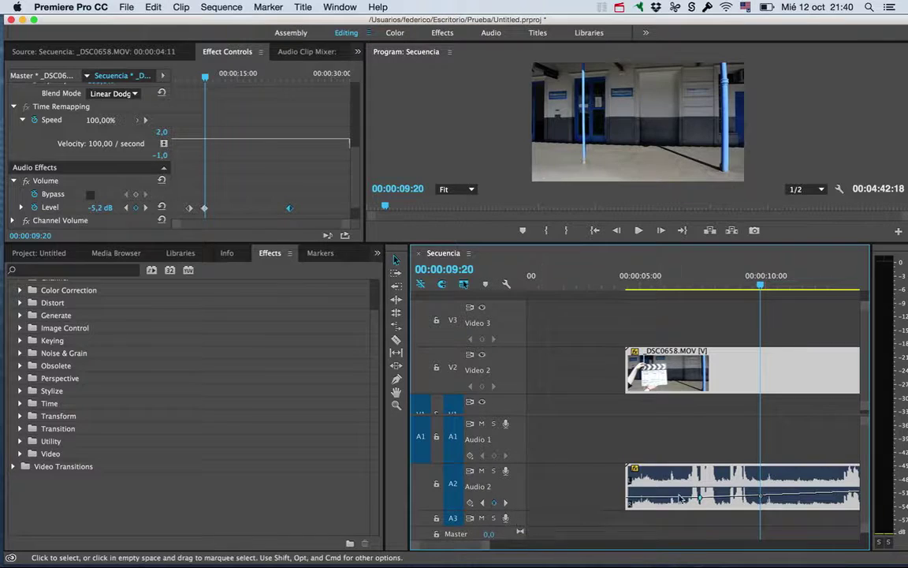
{"action": "mouse_move", "coordinate": [765, 503]}
{"action": "left_mouse_down"}
{"action": "mouse_move", "coordinate": [733, 506]}
{"action": "mouse_move", "coordinate": [725, 524]}
{"action": "left_mouse_up"}
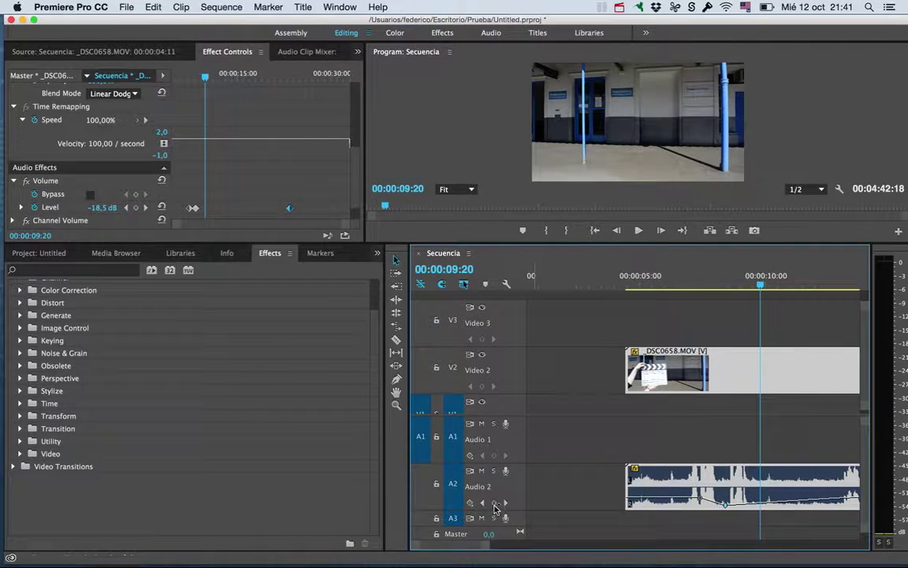
{"action": "left_click_drag", "start_coordinate": [765, 505], "coordinate": [760, 471]}
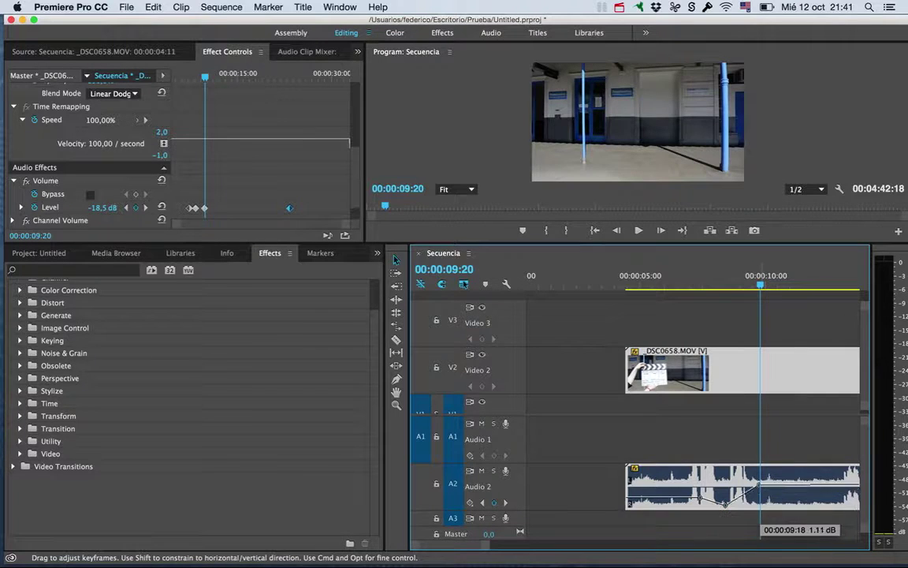
Play the volume dip from about six seconds and deny the network permission request
{"action": "left_click", "coordinate": [670, 273]}
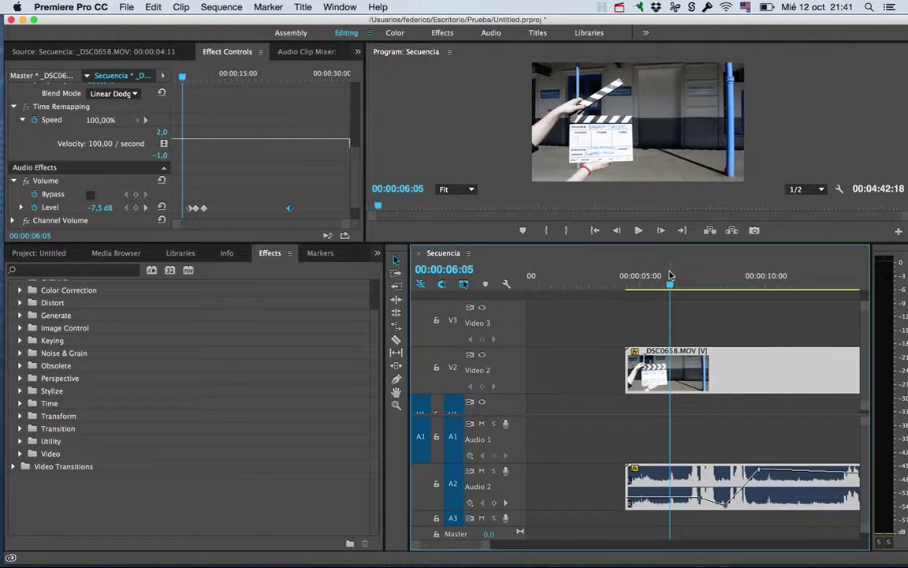
{"action": "key", "text": "space"}
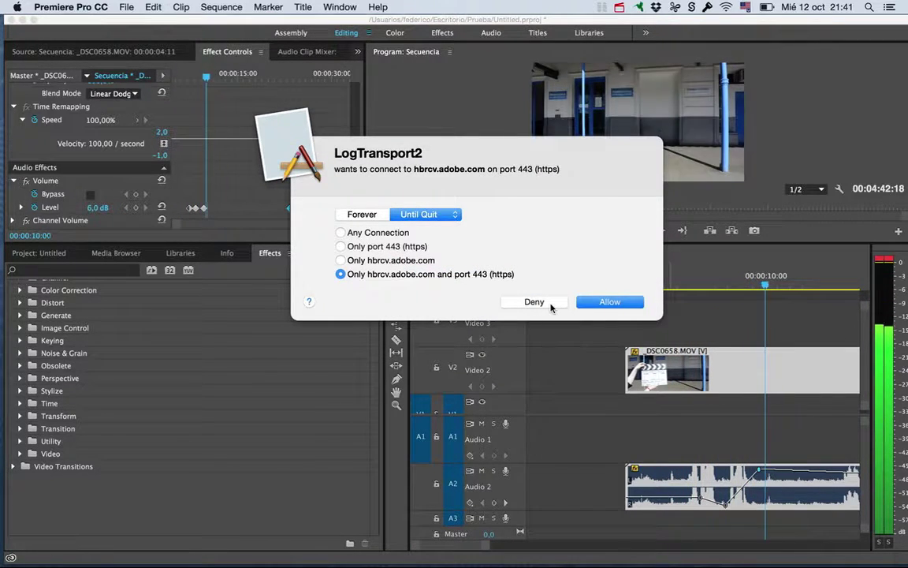
{"action": "left_click", "coordinate": [551, 307]}
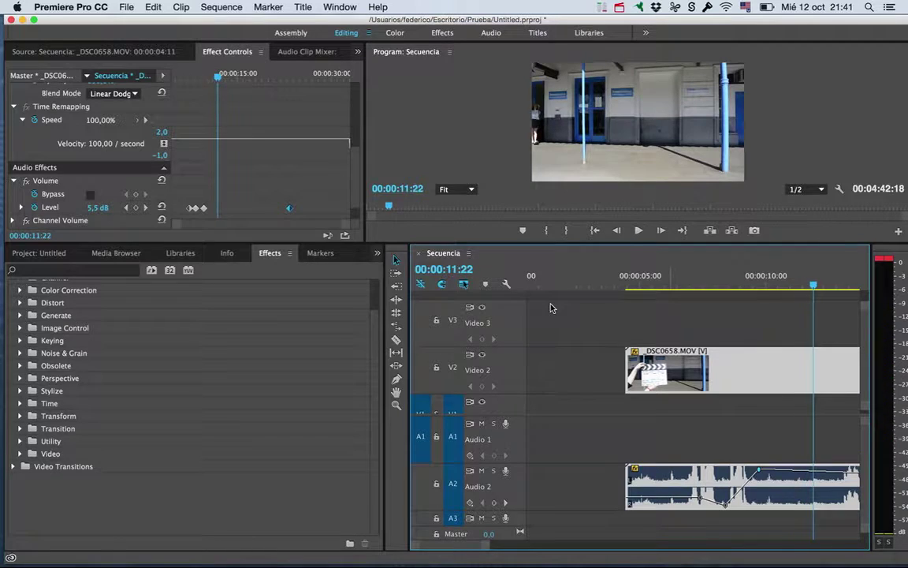
{"action": "scroll", "coordinate": [110, 192], "scroll_direction": "down", "scroll_amount": 1}
{"action": "scroll", "coordinate": [79, 190], "scroll_direction": "down", "scroll_amount": 1}
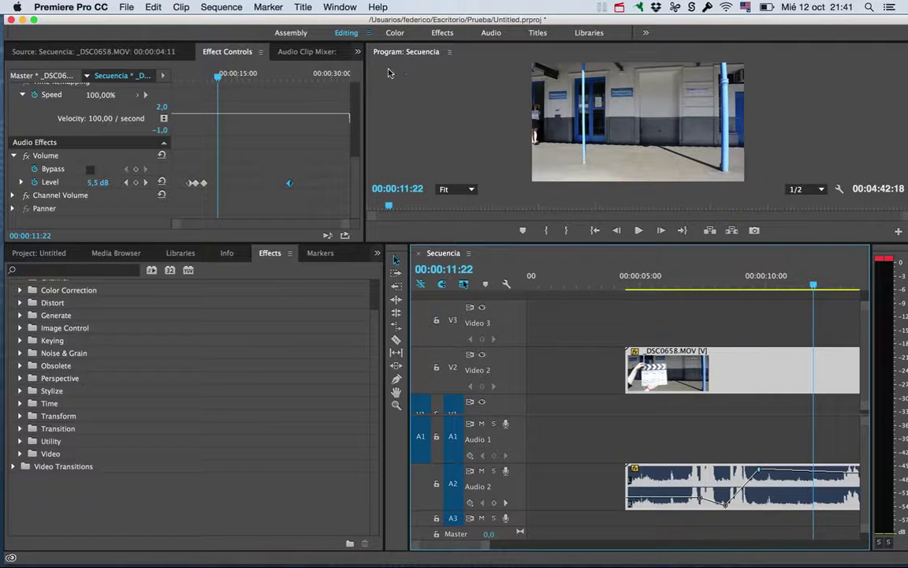
Collapse the video categories and expand Audio Transitions > Crossfade in the Effects panel
{"action": "left_click", "coordinate": [16, 467]}
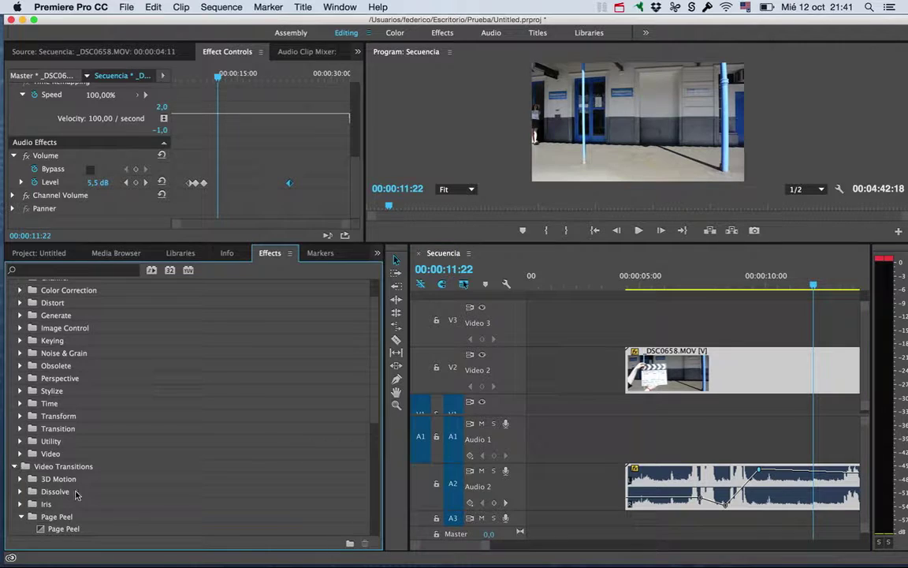
{"action": "scroll", "coordinate": [76, 494], "scroll_direction": "up", "scroll_amount": 2}
{"action": "scroll", "coordinate": [76, 504], "scroll_direction": "down", "scroll_amount": 6}
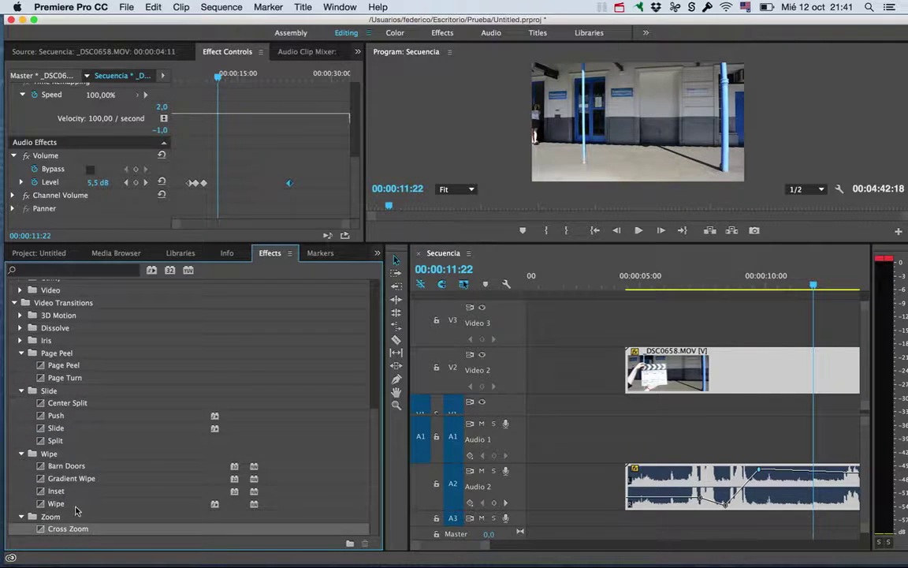
{"action": "left_click_drag", "start_coordinate": [817, 283], "coordinate": [784, 284]}
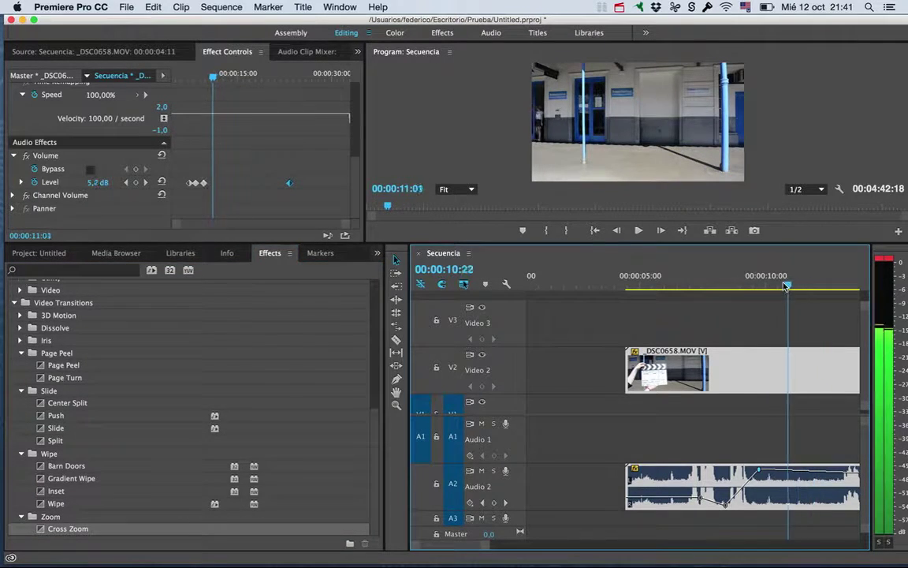
{"action": "scroll", "coordinate": [101, 365], "scroll_direction": "up", "scroll_amount": 2}
{"action": "left_click", "coordinate": [14, 352]}
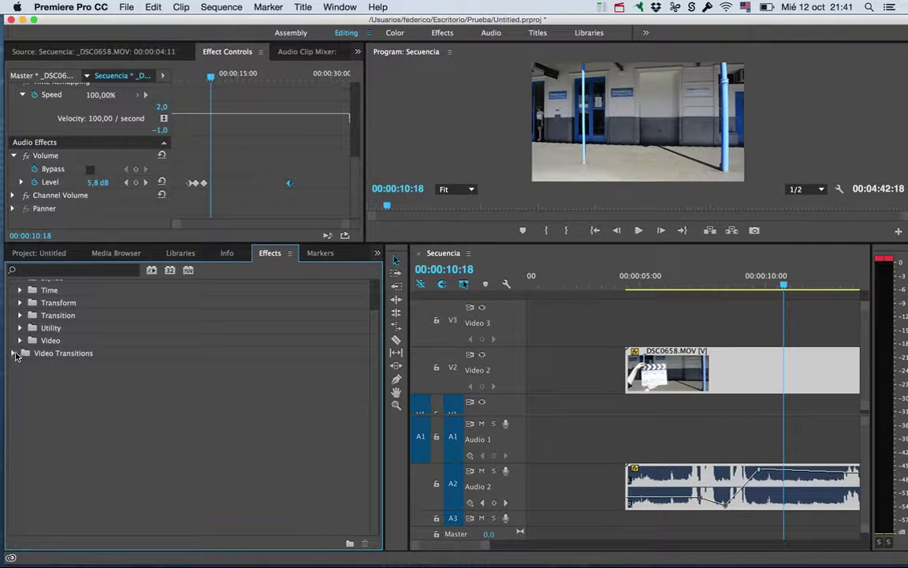
{"action": "scroll", "coordinate": [37, 323], "scroll_direction": "up", "scroll_amount": 5}
{"action": "scroll", "coordinate": [49, 367], "scroll_direction": "down", "scroll_amount": 1}
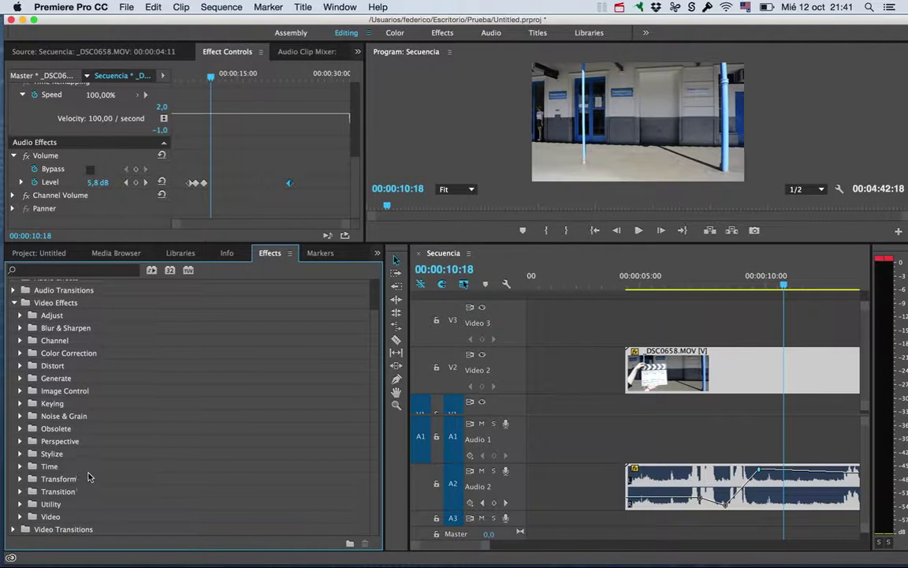
{"action": "left_click", "coordinate": [13, 303]}
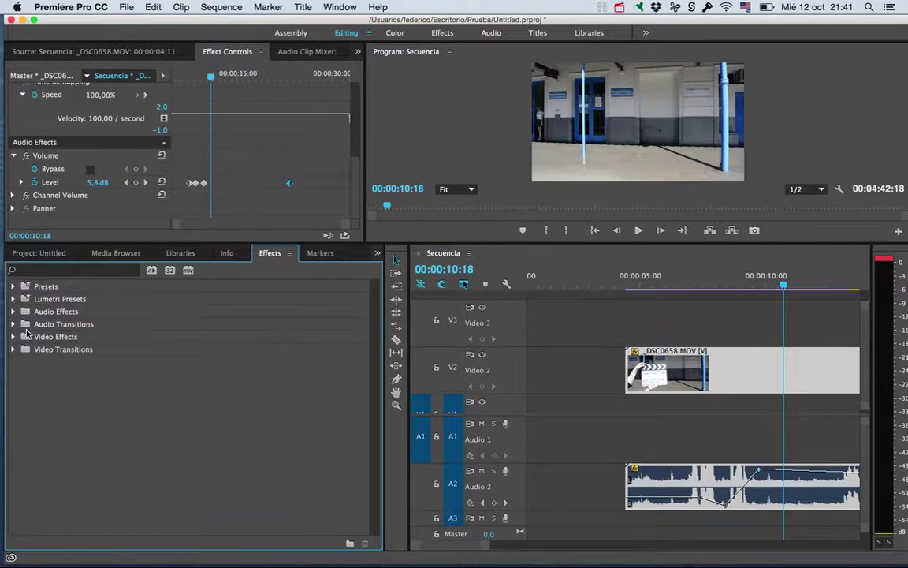
{"action": "left_click", "coordinate": [13, 324]}
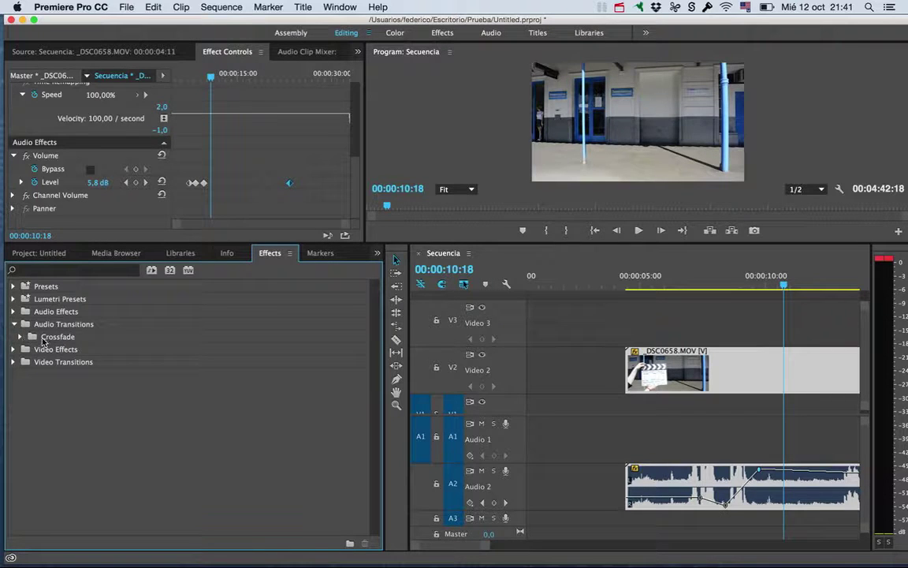
{"action": "left_click", "coordinate": [21, 337]}
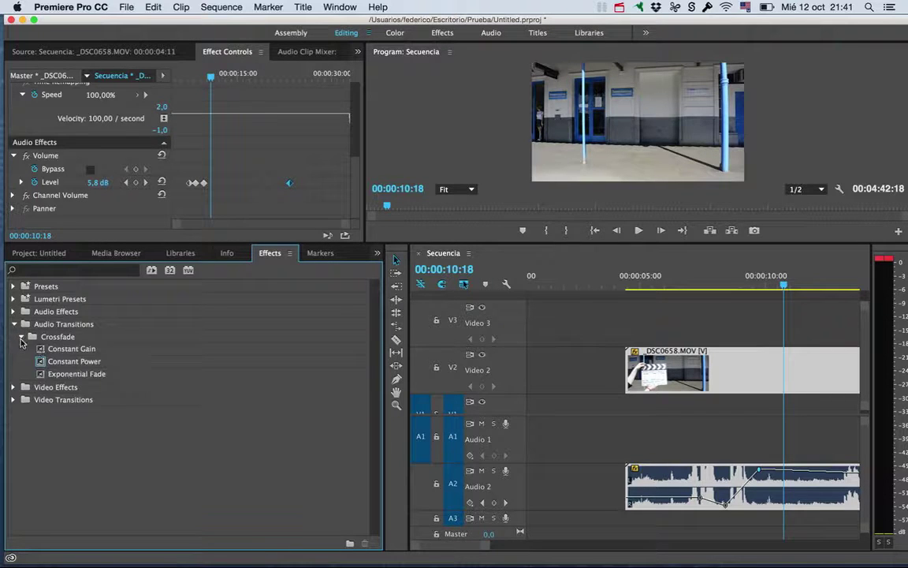
Apply the Constant Power crossfade and move the _DSC0671.MOV clip later in the timeline
{"action": "left_click_drag", "start_coordinate": [73, 364], "coordinate": [663, 381]}
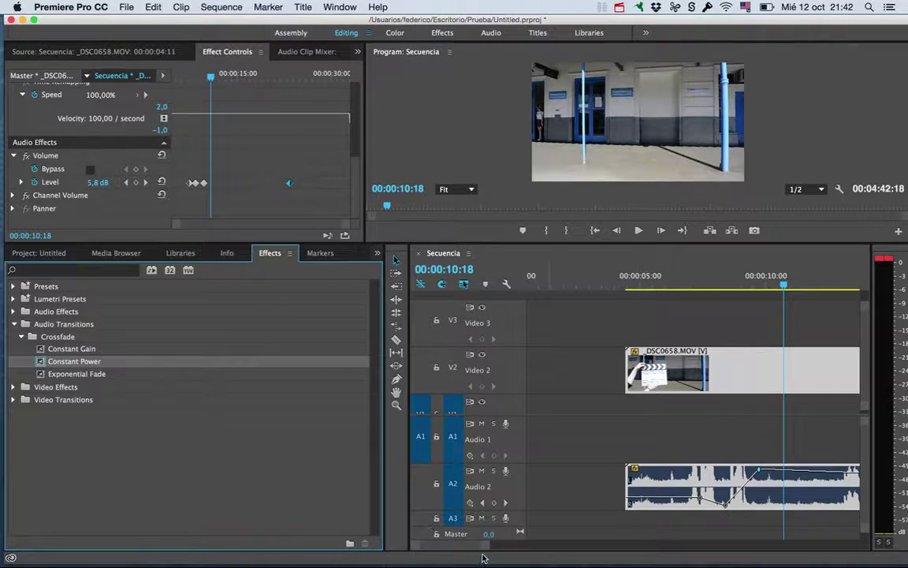
{"action": "left_click_drag", "start_coordinate": [491, 550], "coordinate": [735, 491]}
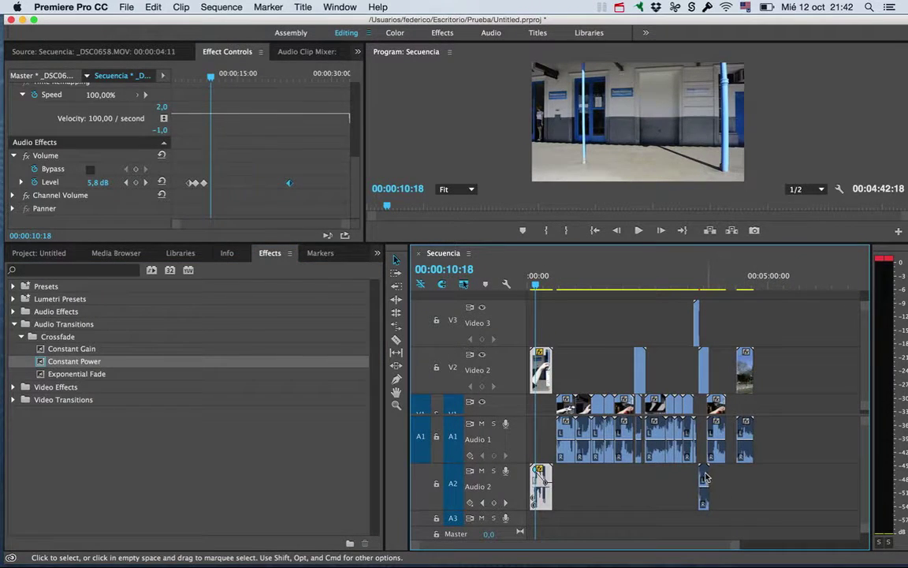
{"action": "mouse_move", "coordinate": [705, 477]}
{"action": "left_mouse_down"}
{"action": "mouse_move", "coordinate": [755, 476]}
{"action": "mouse_move", "coordinate": [749, 483]}
{"action": "left_mouse_up"}
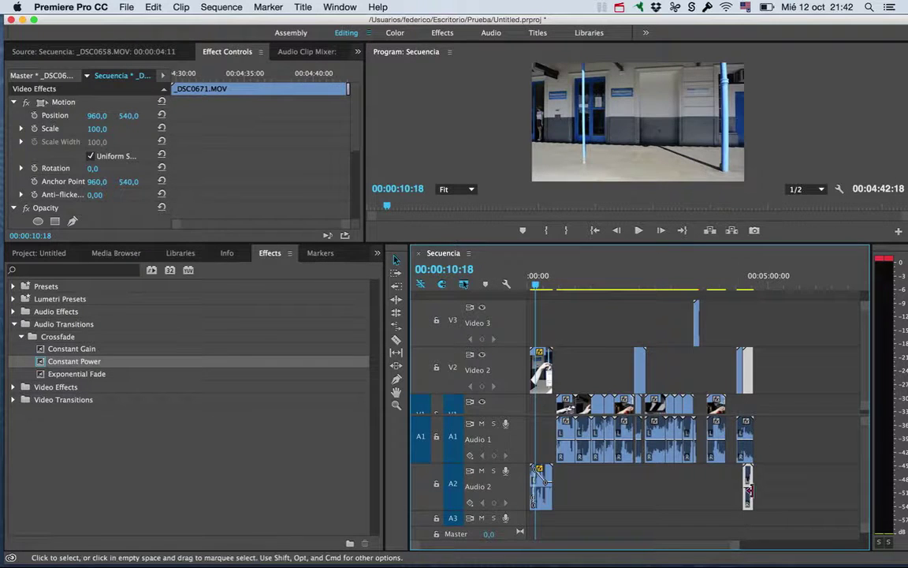
Put the playhead at 04:41:19 near the sequence end and play from there
{"action": "key", "text": "End"}
{"action": "key", "text": "Up"}
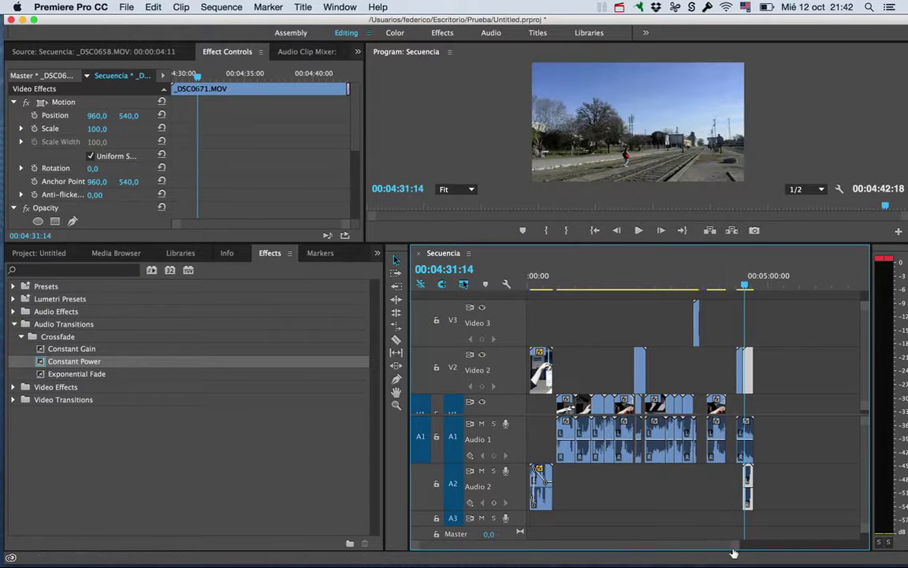
{"action": "mouse_move", "coordinate": [734, 547]}
{"action": "left_mouse_down"}
{"action": "mouse_move", "coordinate": [775, 547]}
{"action": "mouse_move", "coordinate": [598, 547]}
{"action": "left_mouse_up"}
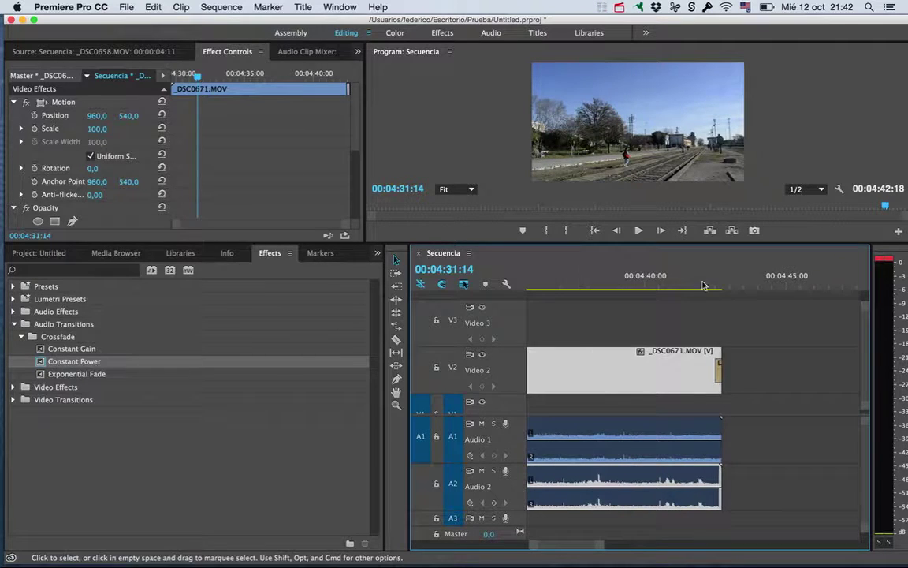
{"action": "left_click", "coordinate": [696, 281]}
{"action": "key", "text": "space"}
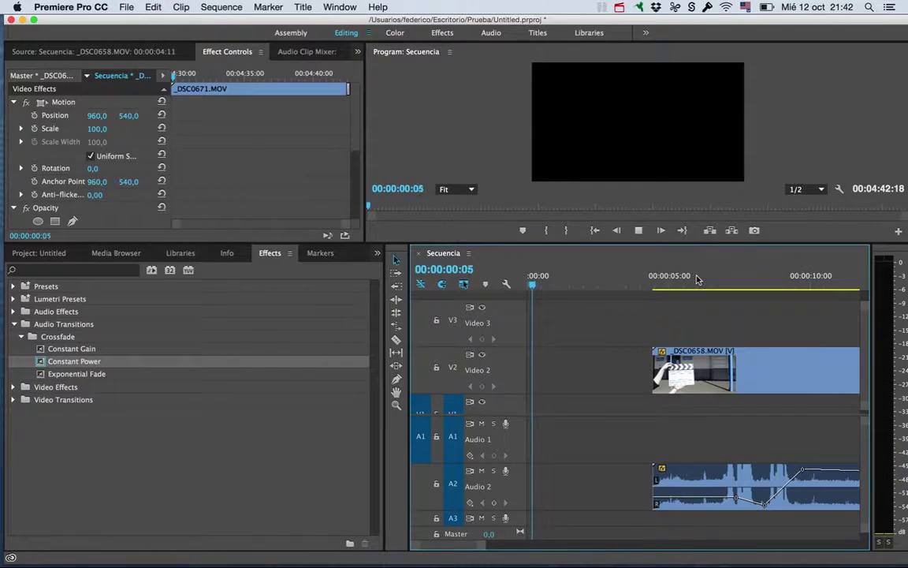
Search Spotlight for mp3 files and open the Andrea Bocelli Passione album folder
{"action": "key", "text": "super+space"}
{"action": "type", "text": "mp"}
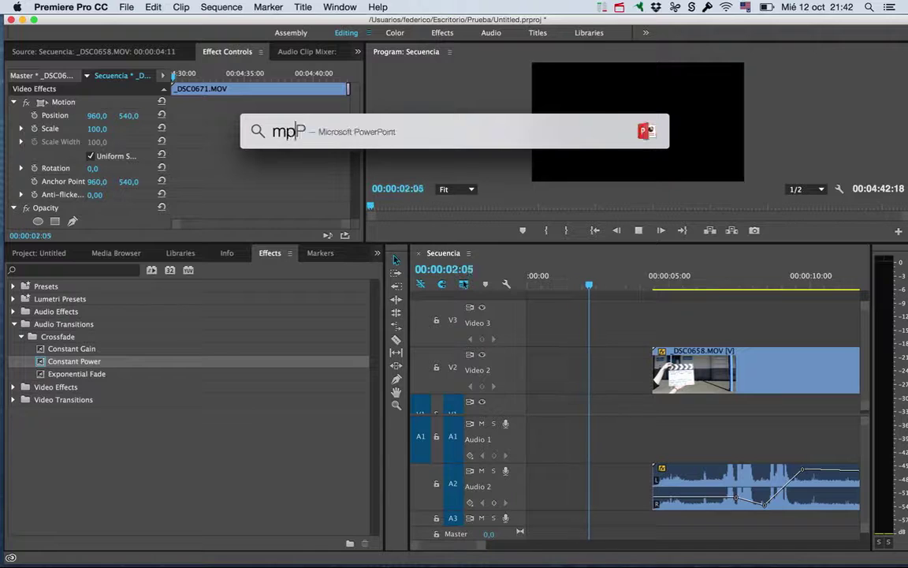
{"action": "type", "text": "e"}
{"action": "key", "text": "BackSpace"}
{"action": "type", "text": "3"}
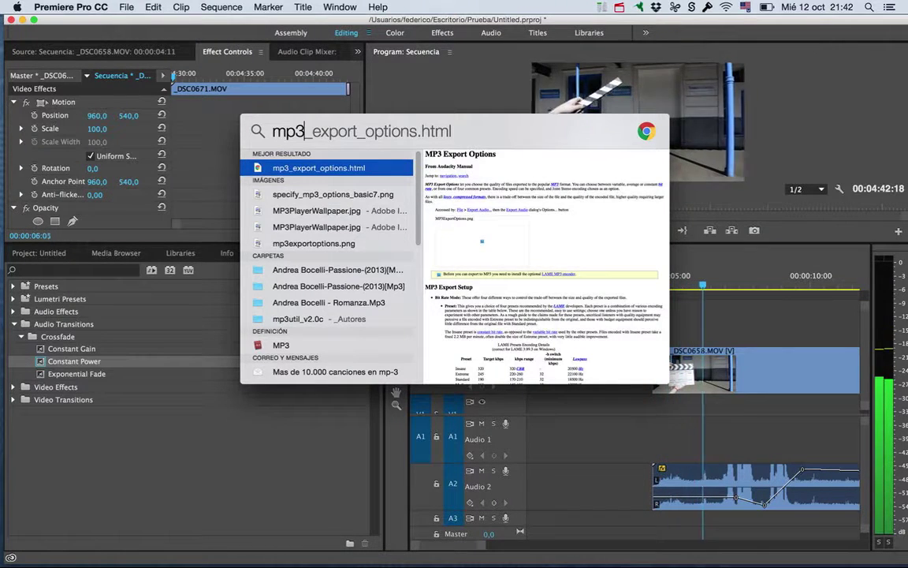
{"action": "key", "text": "Down"}
{"action": "key", "text": "Down"}
{"action": "key", "text": "Down"}
{"action": "key", "text": "Down"}
{"action": "key", "text": "Return"}
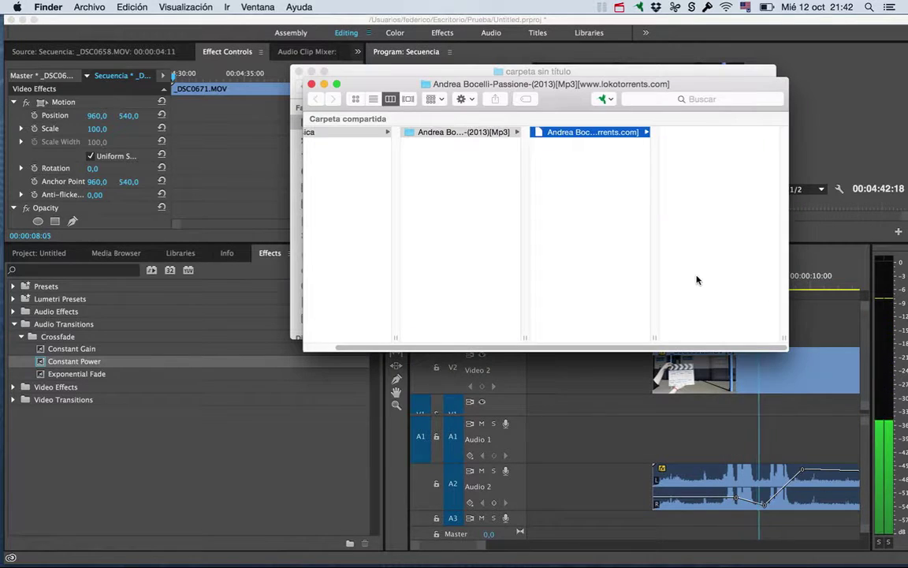
{"action": "key", "text": "super+space"}
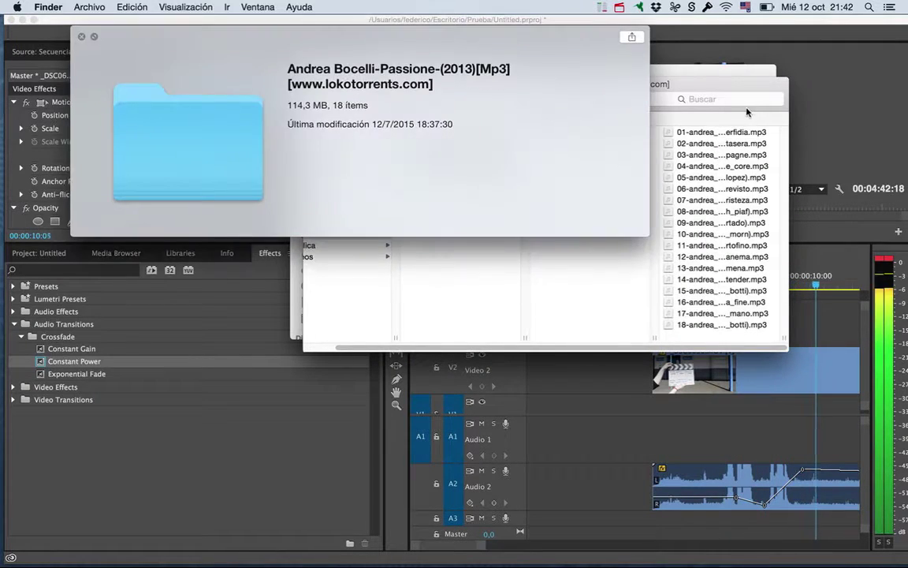
{"action": "key", "text": "Escape"}
Drag the first Bocelli mp3 into Premiere and show the project's media thumbnails
{"action": "key", "text": "super+Tab"}
{"action": "key", "text": "super+Tab"}
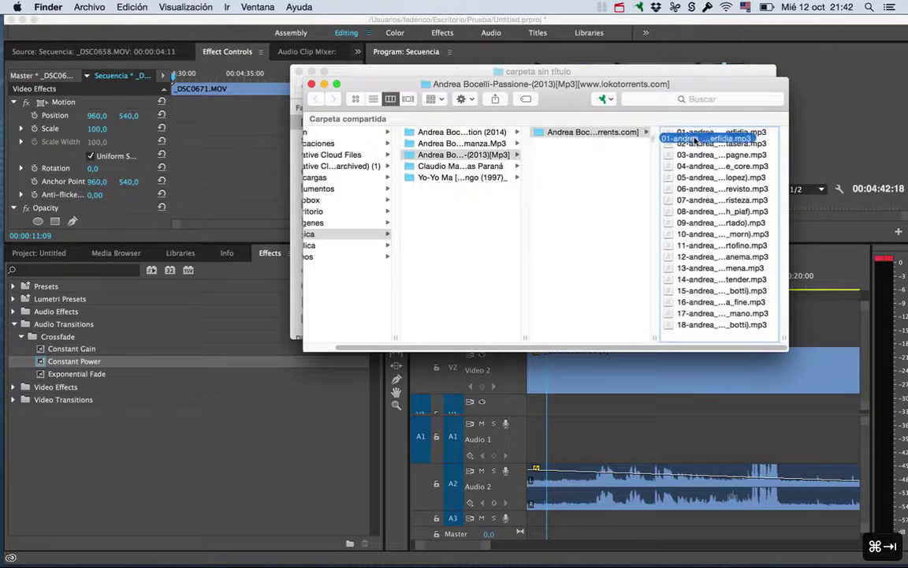
{"action": "mouse_move", "coordinate": [709, 134]}
{"action": "left_mouse_down"}
{"action": "mouse_move", "coordinate": [169, 401]}
{"action": "mouse_move", "coordinate": [87, 246]}
{"action": "left_mouse_up"}
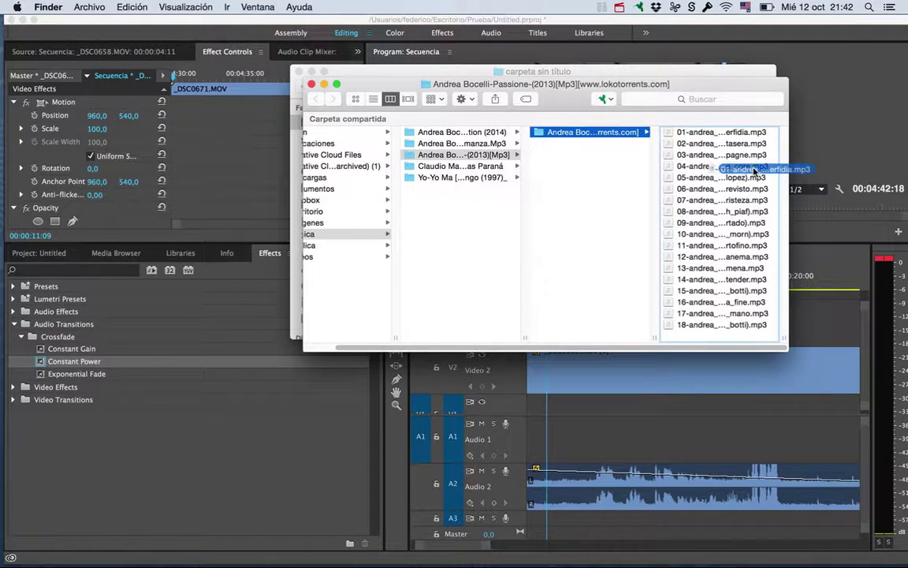
{"action": "left_click", "coordinate": [25, 252]}
{"action": "left_click", "coordinate": [45, 252]}
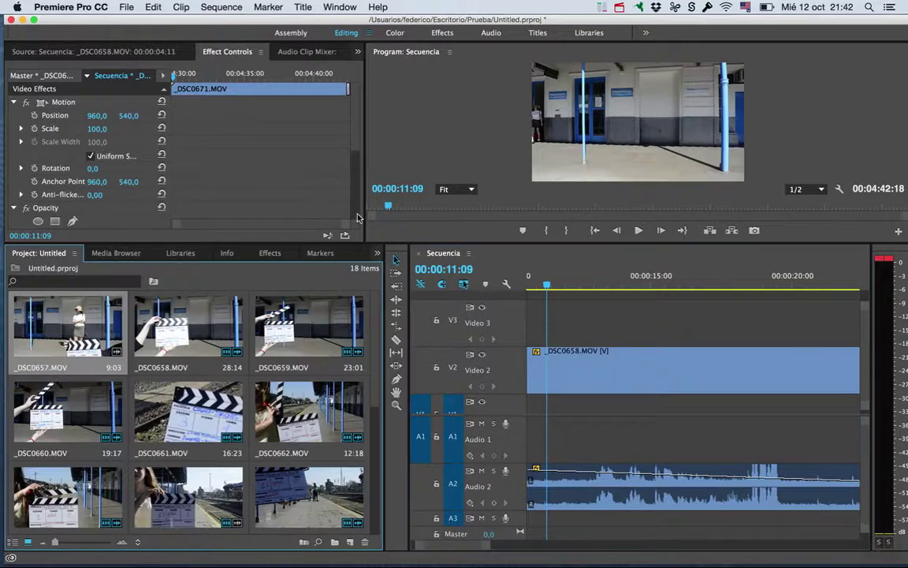
Browse in Finder through the Yo-Yo Ma folders to the Soul Of The Tango (1997) album
{"action": "key", "text": "super+Tab"}
{"action": "left_click", "coordinate": [469, 166]}
{"action": "left_click", "coordinate": [475, 177]}
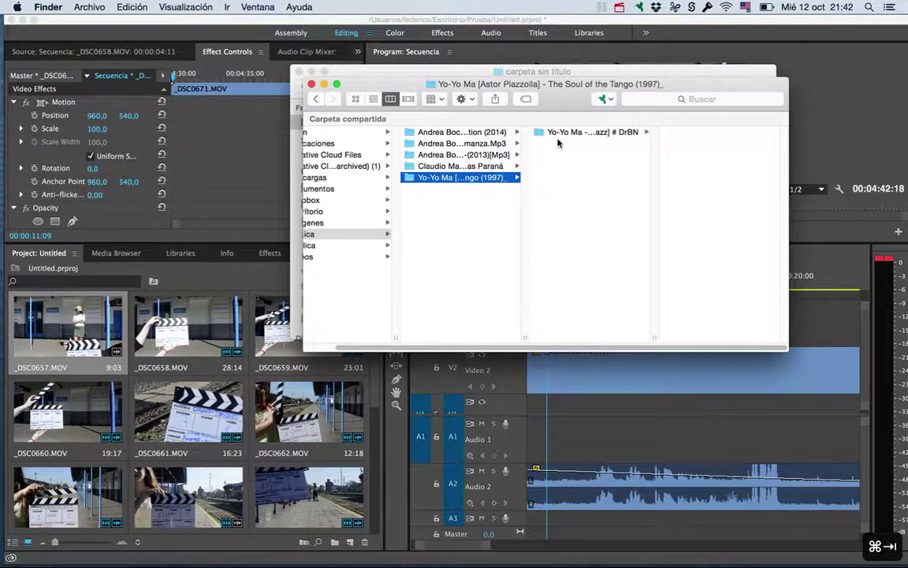
{"action": "left_click", "coordinate": [630, 134]}
{"action": "left_click", "coordinate": [693, 143]}
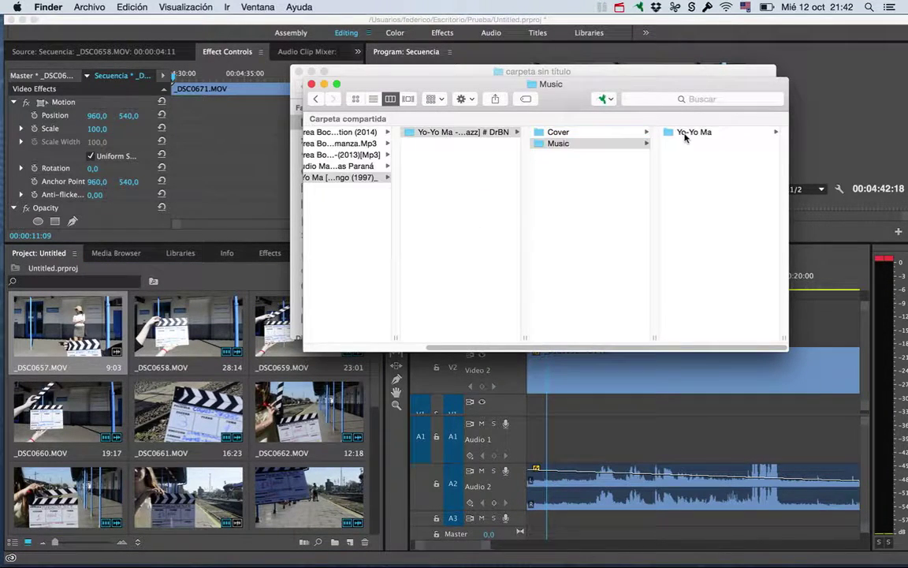
{"action": "left_click", "coordinate": [684, 133]}
{"action": "left_click", "coordinate": [689, 134]}
Preview 02 Andante.mp3 and 06 Fugata.mp3, then drag 06 Fugata.mp3 into the Project panel
{"action": "left_click", "coordinate": [694, 143]}
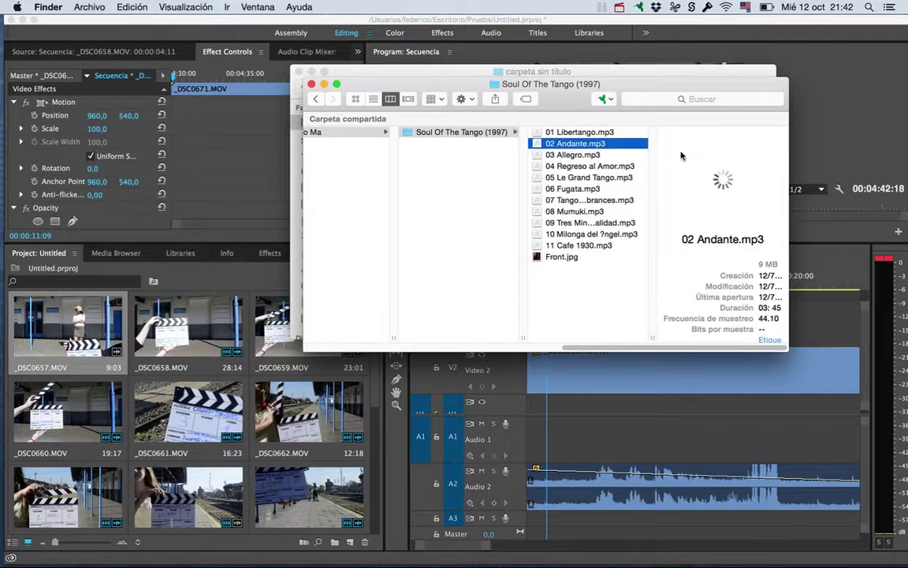
{"action": "key", "text": "space"}
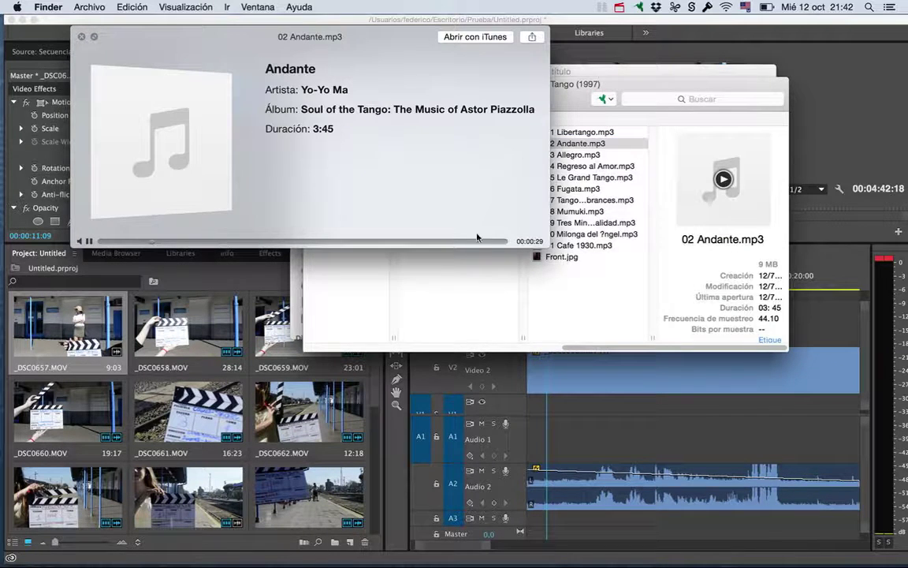
{"action": "left_click", "coordinate": [579, 189]}
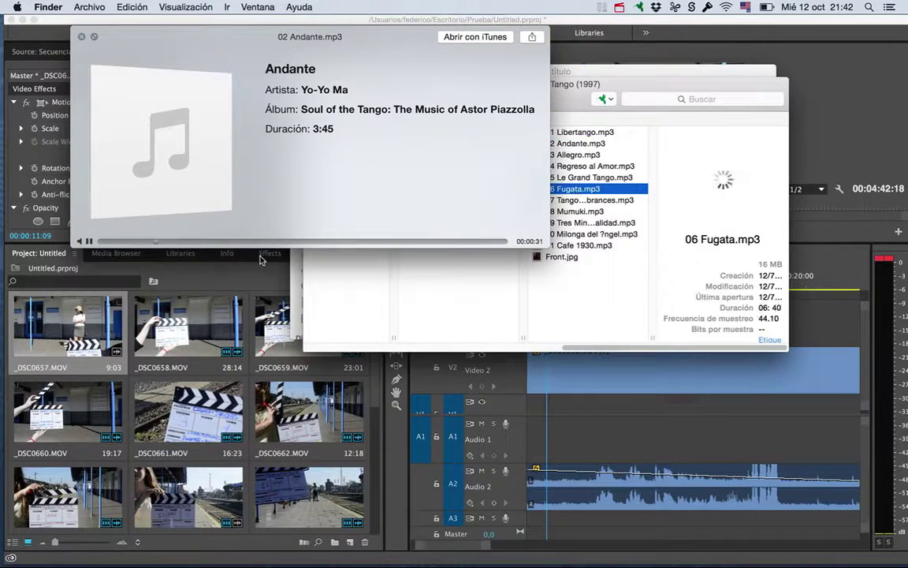
{"action": "key", "text": "space"}
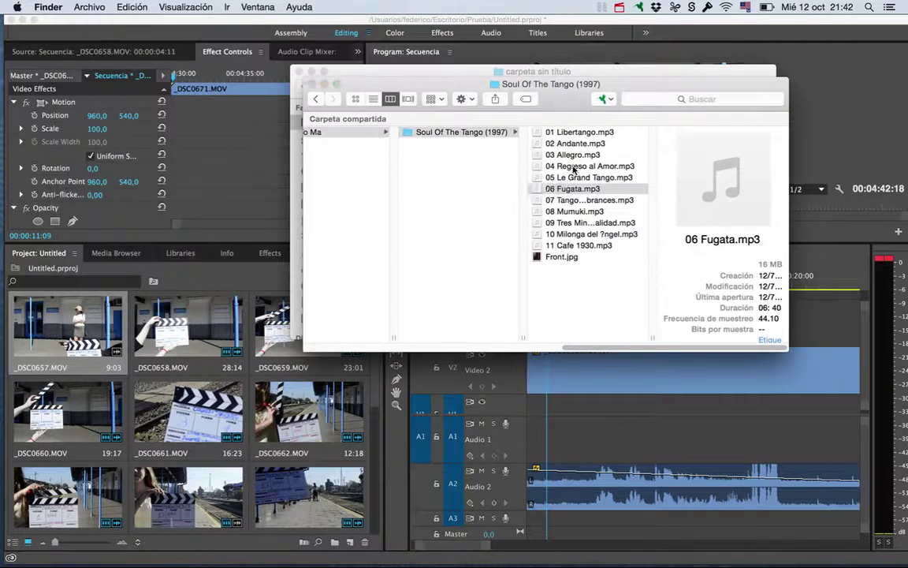
{"action": "mouse_move", "coordinate": [574, 189]}
{"action": "left_mouse_down"}
{"action": "mouse_move", "coordinate": [288, 287]}
{"action": "mouse_move", "coordinate": [238, 324]}
{"action": "left_mouse_up"}
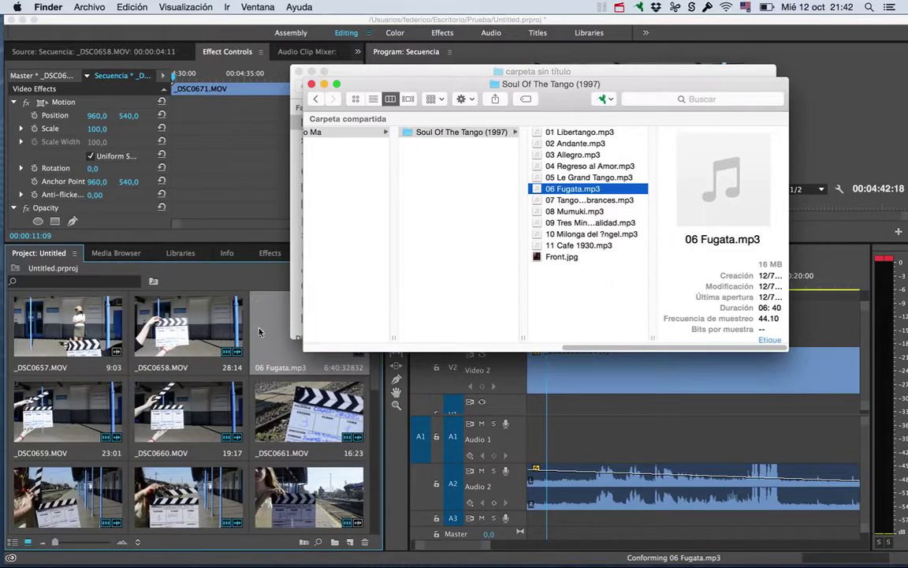
Back in Premiere, zoom the timeline out to show the sequence end
{"action": "left_click", "coordinate": [266, 276]}
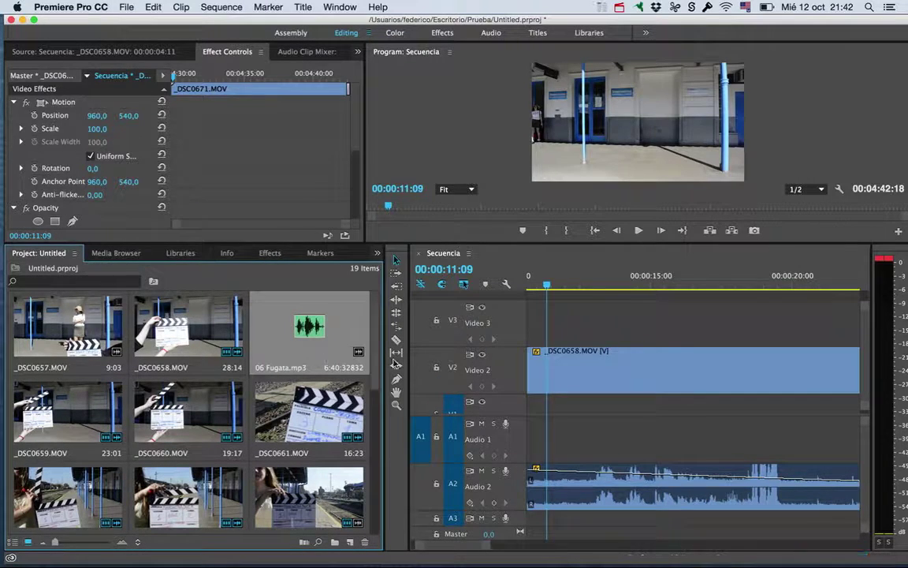
{"action": "scroll", "coordinate": [477, 548], "scroll_direction": "right", "scroll_amount": 3}
{"action": "scroll", "coordinate": [481, 543], "scroll_direction": "right", "scroll_amount": 3}
{"action": "scroll", "coordinate": [482, 544], "scroll_direction": "right", "scroll_amount": 3}
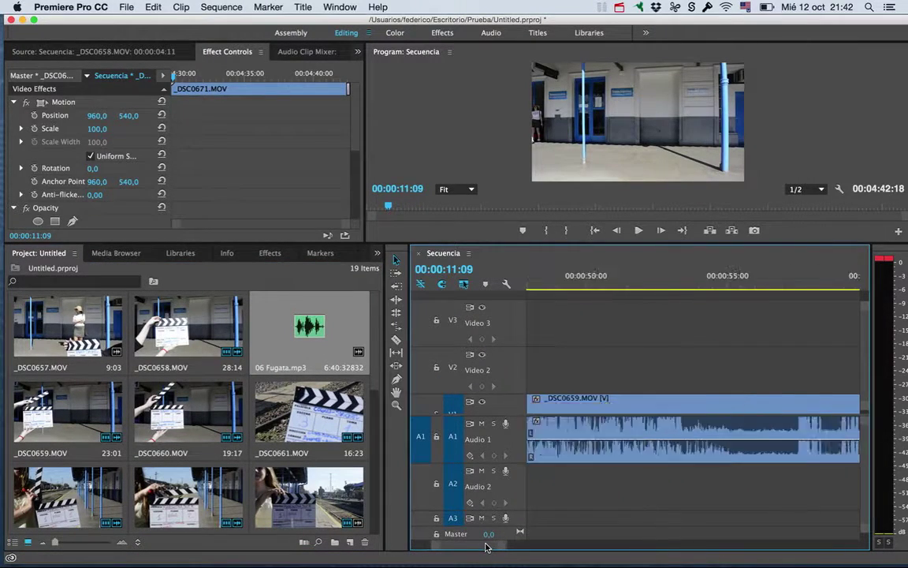
{"action": "scroll", "coordinate": [485, 545], "scroll_direction": "right", "scroll_amount": 3}
{"action": "scroll", "coordinate": [491, 546], "scroll_direction": "right", "scroll_amount": 3}
{"action": "scroll", "coordinate": [496, 546], "scroll_direction": "right", "scroll_amount": 3}
{"action": "scroll", "coordinate": [505, 546], "scroll_direction": "right", "scroll_amount": 3}
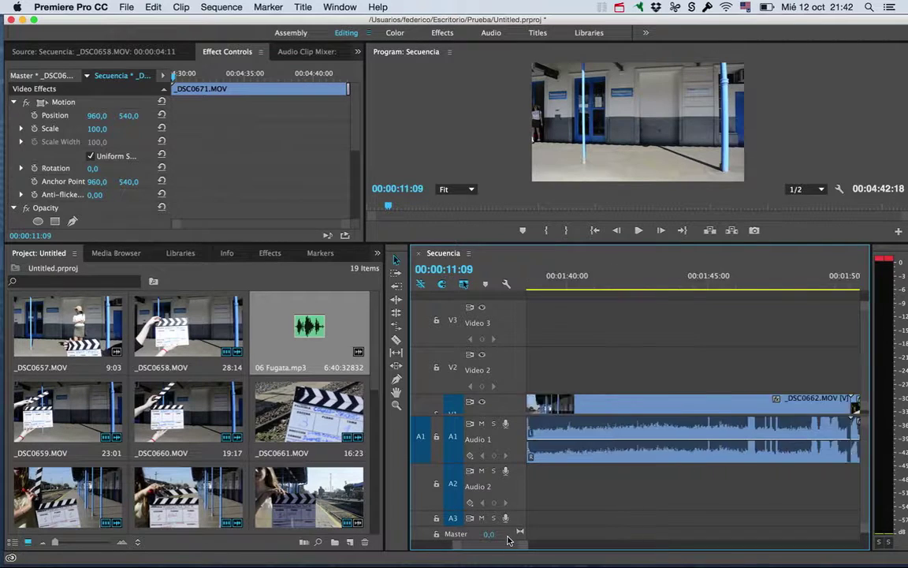
{"action": "scroll", "coordinate": [513, 546], "scroll_direction": "right", "scroll_amount": 2}
{"action": "left_click_drag", "start_coordinate": [514, 547], "coordinate": [721, 542]}
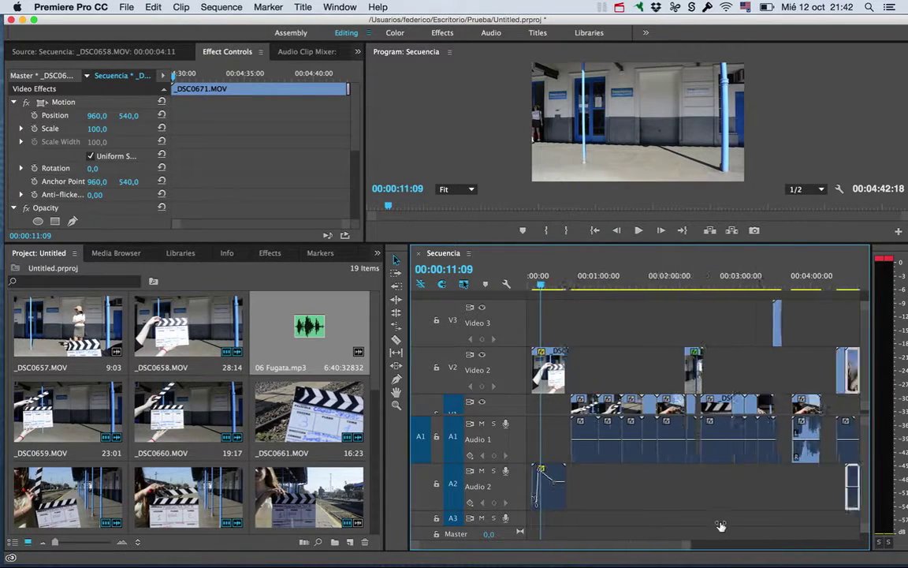
Set the playhead at 4:37:11 and place 06 Fugata.mp3 on Audio 3 there
{"action": "left_click", "coordinate": [763, 284]}
{"action": "left_click_drag", "start_coordinate": [763, 284], "coordinate": [769, 283]}
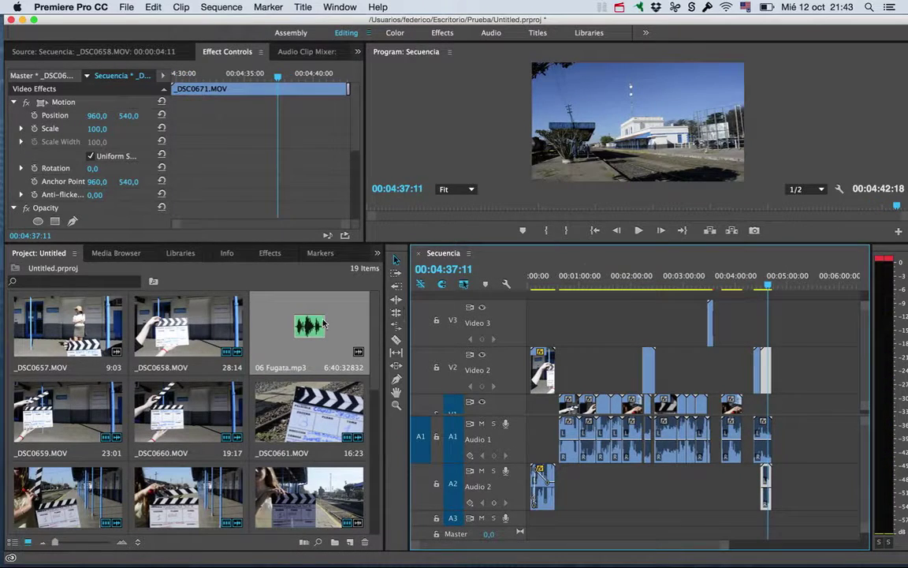
{"action": "mouse_move", "coordinate": [310, 325]}
{"action": "left_mouse_down"}
{"action": "mouse_move", "coordinate": [672, 473]}
{"action": "mouse_move", "coordinate": [787, 508]}
{"action": "left_mouse_up"}
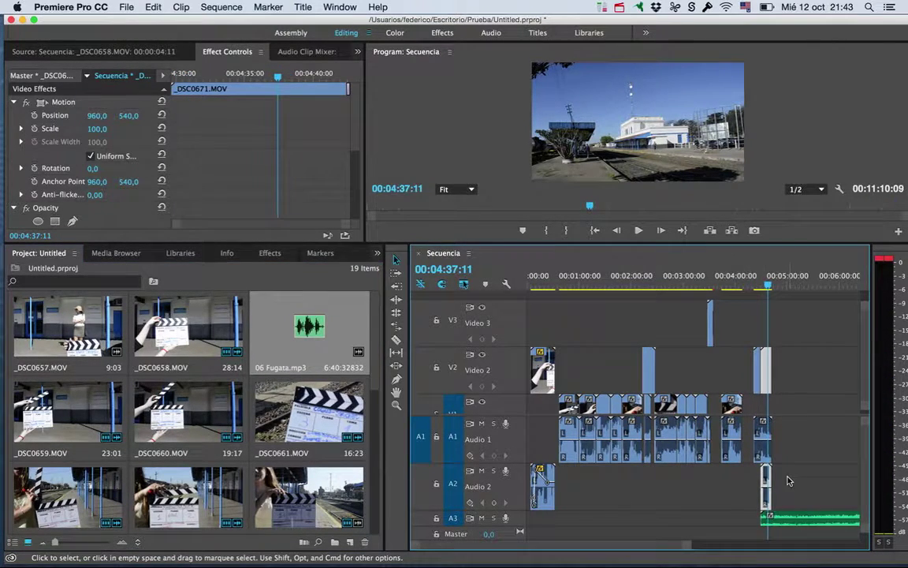
{"action": "left_click_drag", "start_coordinate": [691, 544], "coordinate": [608, 562]}
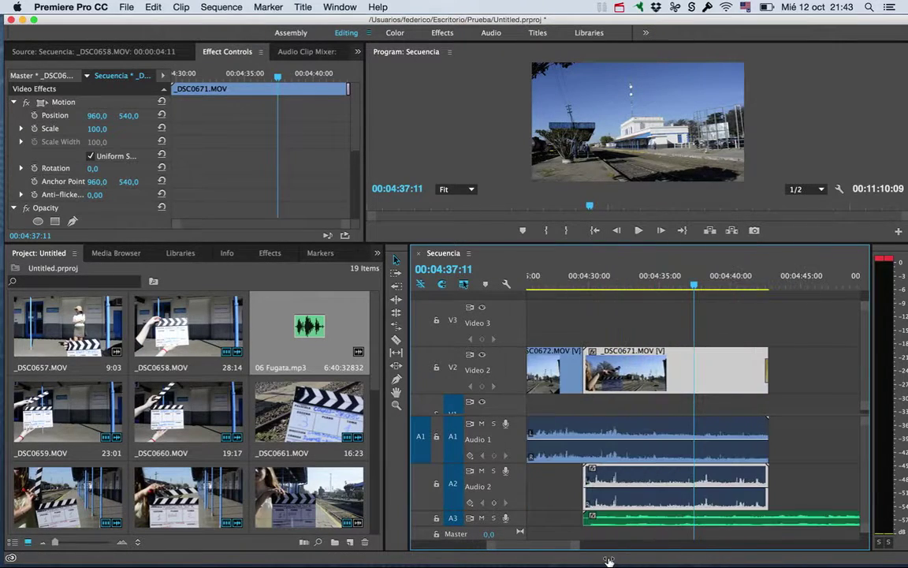
Move the Fugata music down onto Audio 2 under the _DSC0671.MOV clip
{"action": "double_click", "coordinate": [727, 482]}
{"action": "left_click_drag", "start_coordinate": [728, 483], "coordinate": [541, 482]}
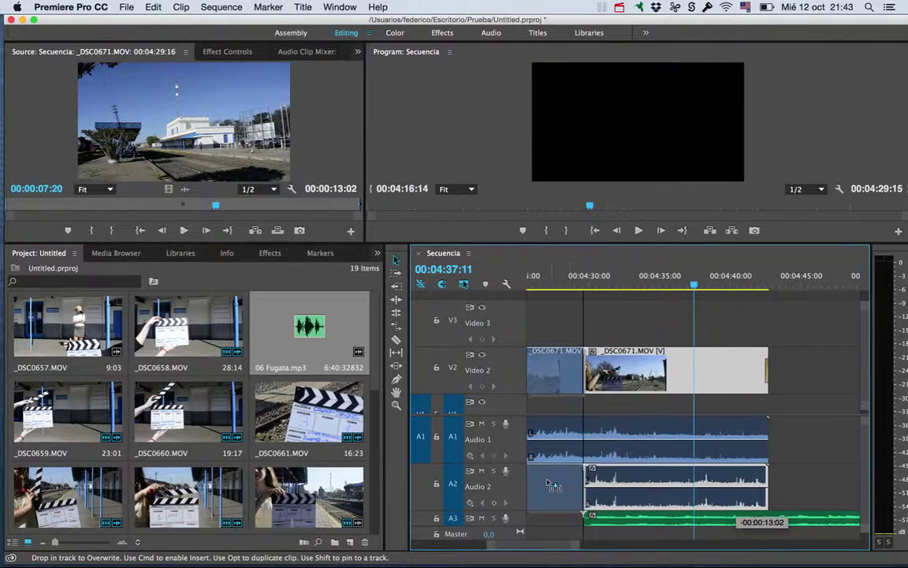
{"action": "left_click_drag", "start_coordinate": [645, 518], "coordinate": [786, 487]}
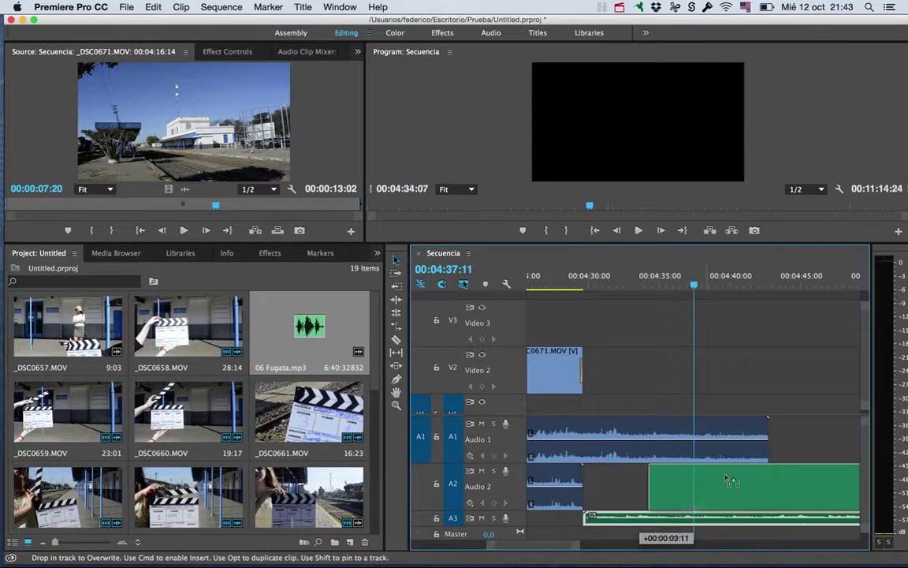
Add Constant Power fades to the Audio 1 clip's end and the overlapping music's start, then play
{"action": "left_click", "coordinate": [760, 441]}
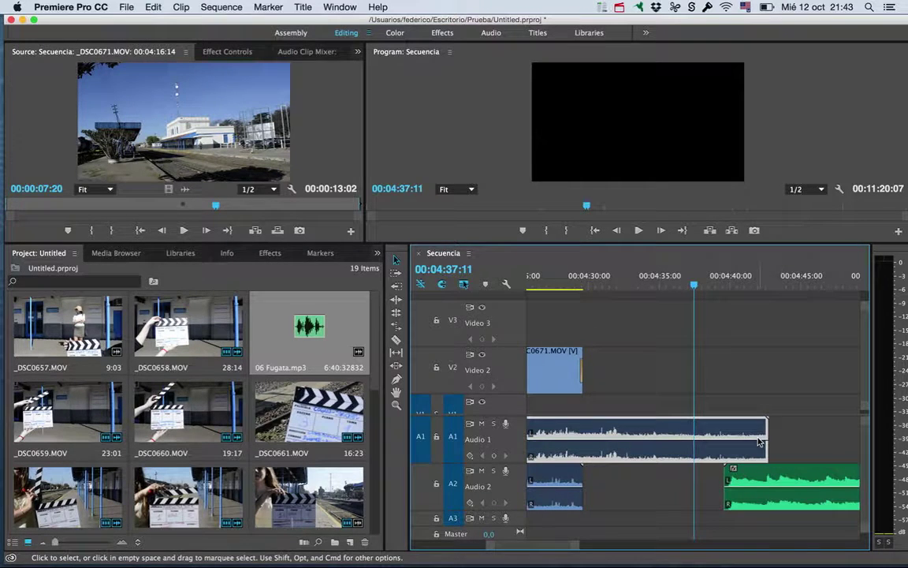
{"action": "left_click", "coordinate": [270, 253]}
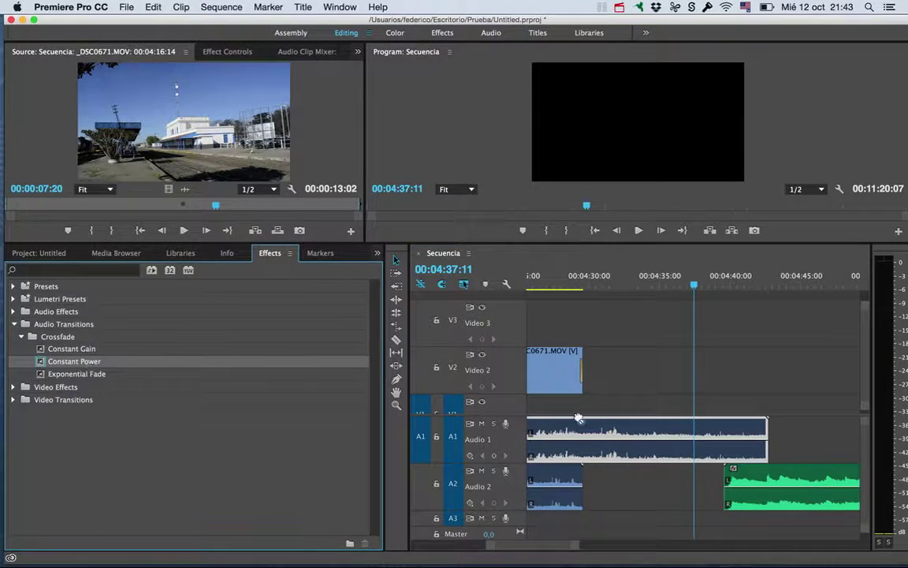
{"action": "left_click_drag", "start_coordinate": [579, 418], "coordinate": [761, 435]}
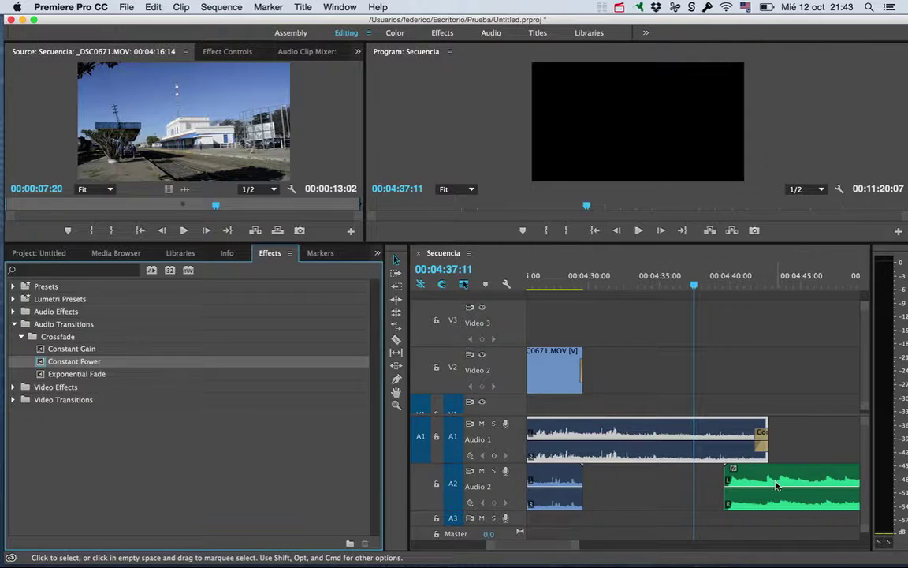
{"action": "mouse_move", "coordinate": [776, 485]}
{"action": "left_mouse_down"}
{"action": "mouse_move", "coordinate": [803, 478]}
{"action": "mouse_move", "coordinate": [788, 478]}
{"action": "left_mouse_up"}
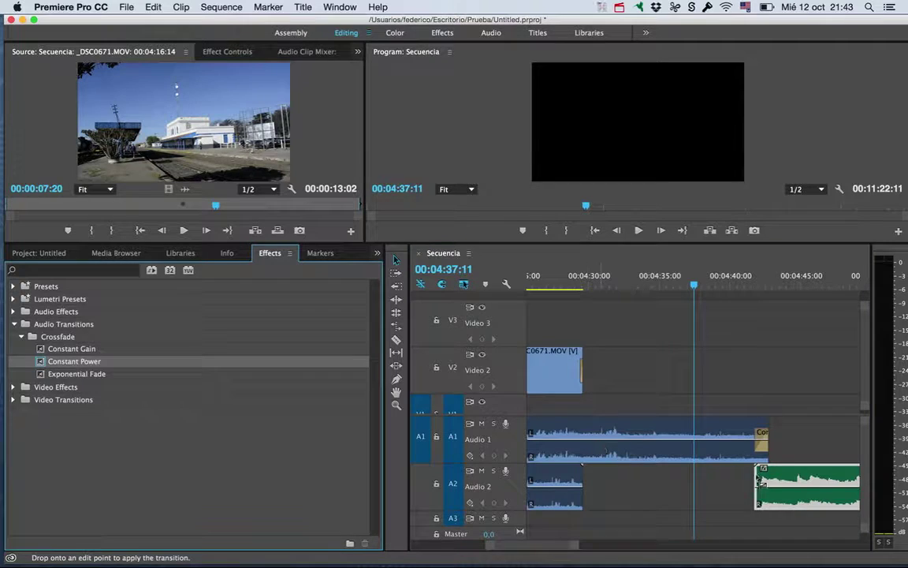
{"action": "left_click_drag", "start_coordinate": [759, 478], "coordinate": [759, 479]}
{"action": "key", "text": "space"}
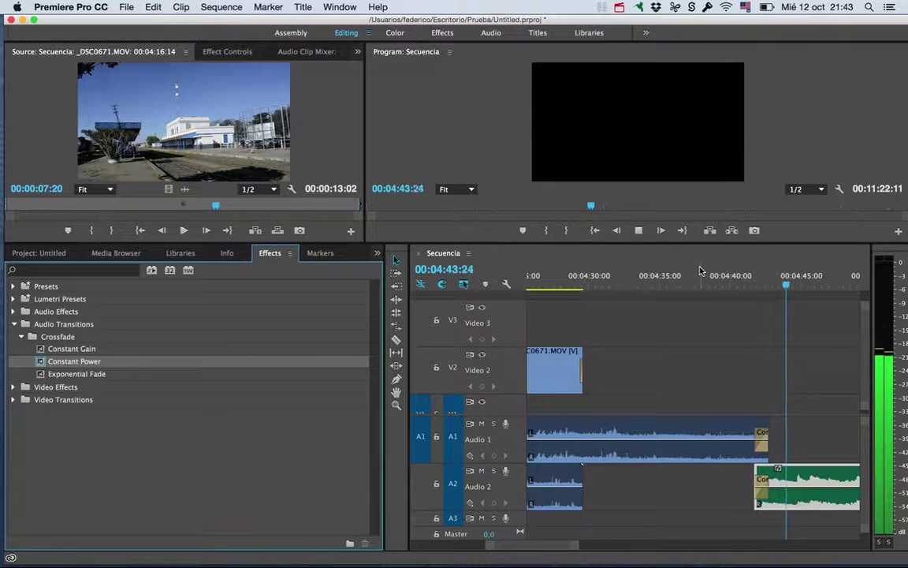
{"action": "key", "text": "space"}
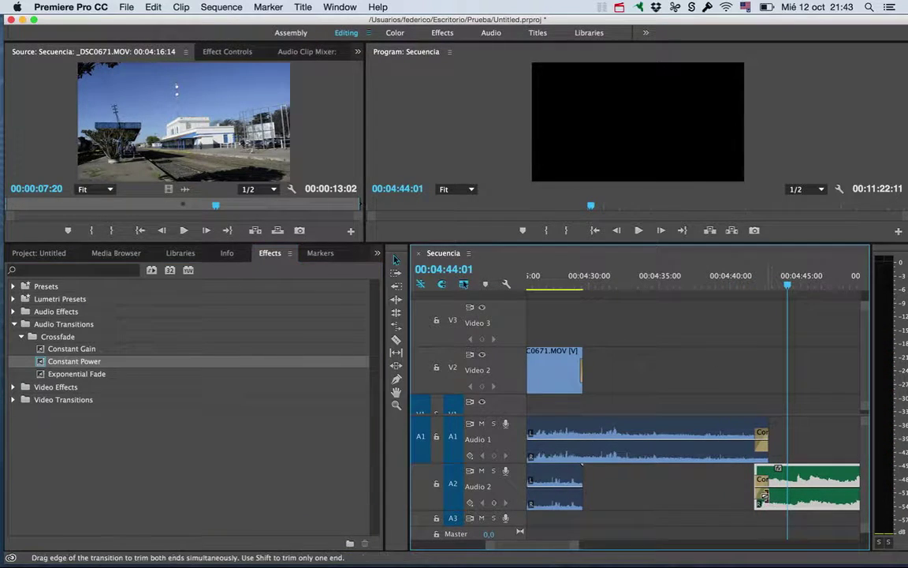
Lengthen both Constant Power fades, replay the crossfade, and return the playhead to 04:37:06
{"action": "mouse_move", "coordinate": [768, 493]}
{"action": "left_mouse_down"}
{"action": "mouse_move", "coordinate": [834, 494]}
{"action": "mouse_move", "coordinate": [828, 478]}
{"action": "mouse_move", "coordinate": [795, 482]}
{"action": "left_mouse_up"}
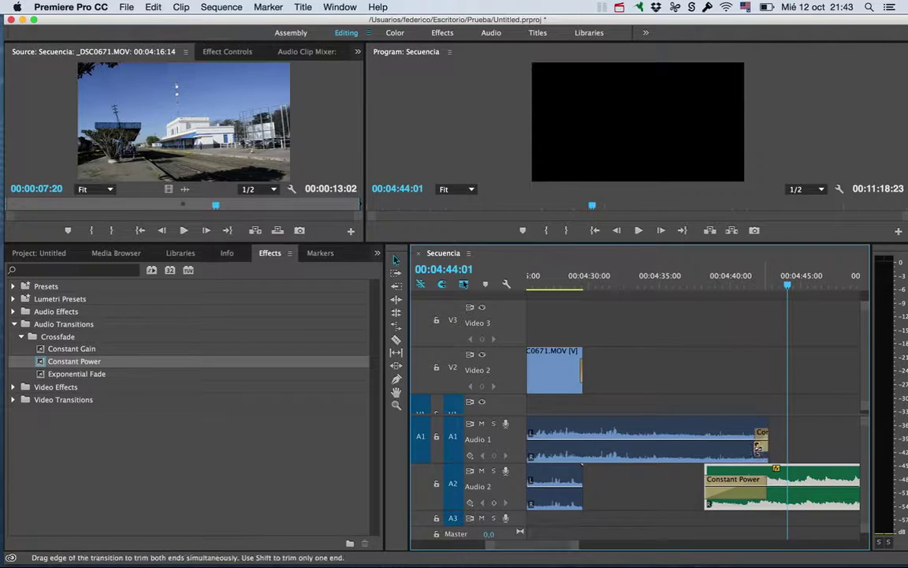
{"action": "left_click_drag", "start_coordinate": [755, 446], "coordinate": [710, 446]}
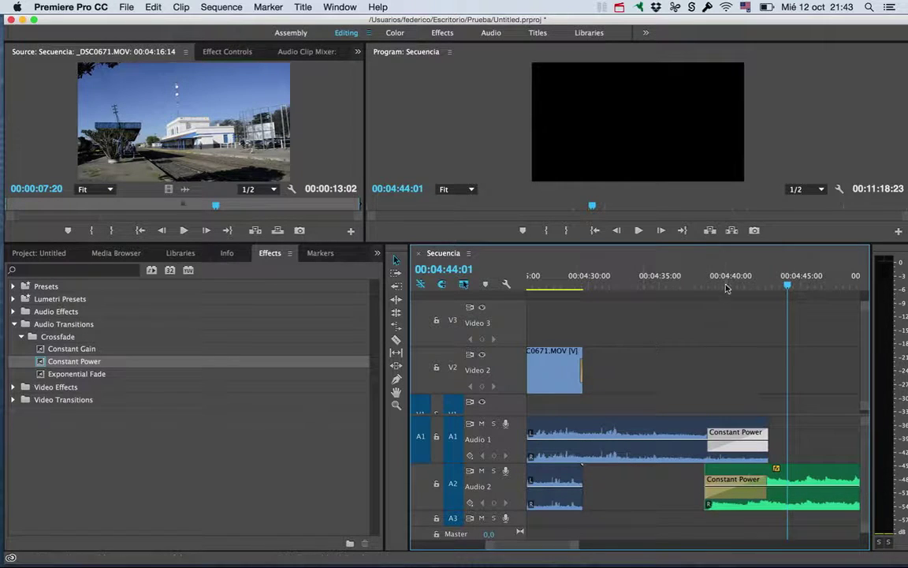
{"action": "left_click", "coordinate": [695, 284]}
{"action": "key", "text": "space"}
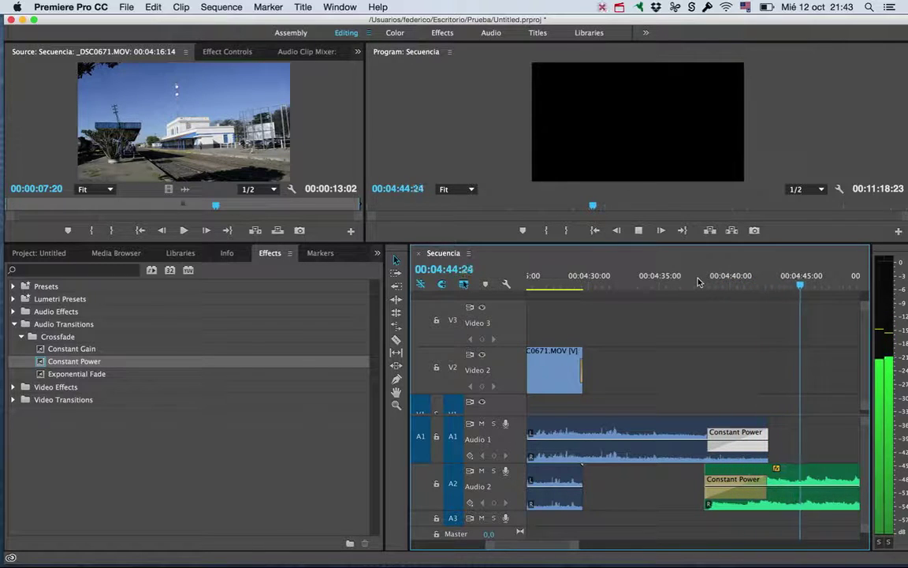
{"action": "key", "text": "space"}
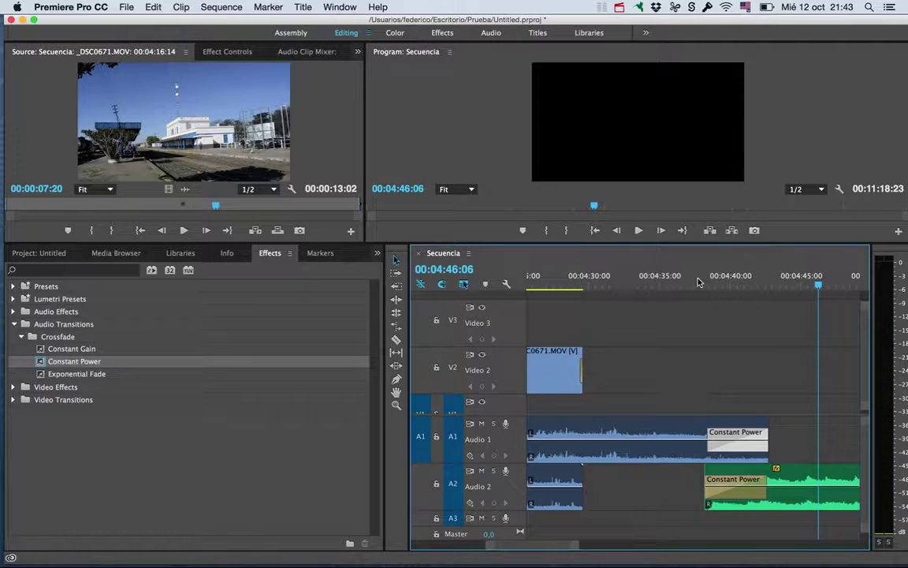
{"action": "left_click", "coordinate": [693, 284]}
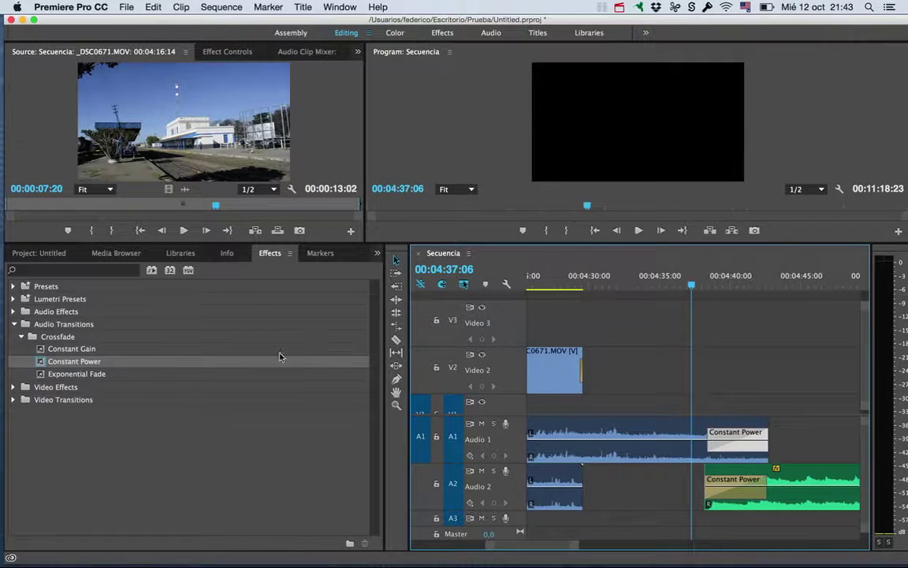
Swap the Audio 1 and Audio 2 fades for Exponential Fade and play them back
{"action": "left_click_drag", "start_coordinate": [88, 373], "coordinate": [754, 446]}
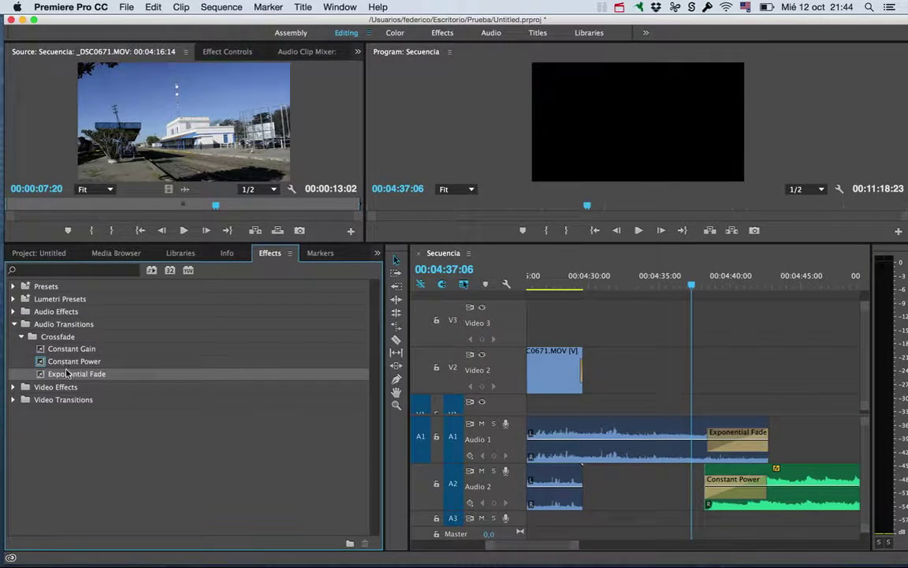
{"action": "left_click_drag", "start_coordinate": [742, 517], "coordinate": [737, 485]}
{"action": "key", "text": "space"}
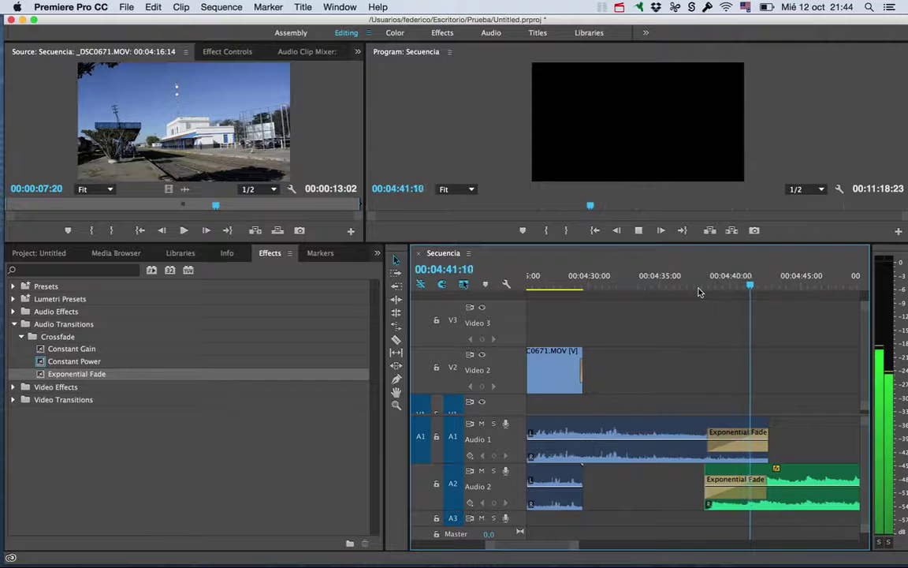
{"action": "key", "text": "space"}
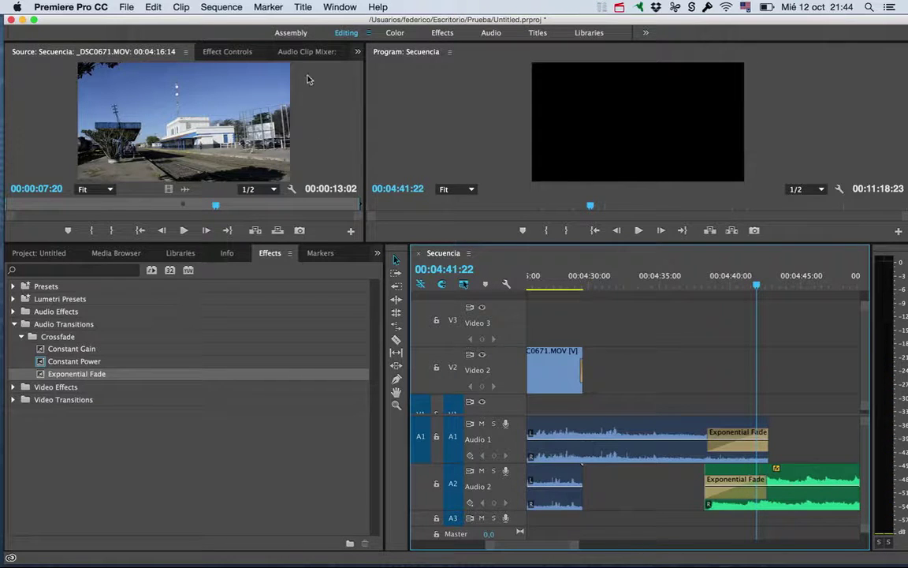
{"action": "left_click", "coordinate": [229, 52]}
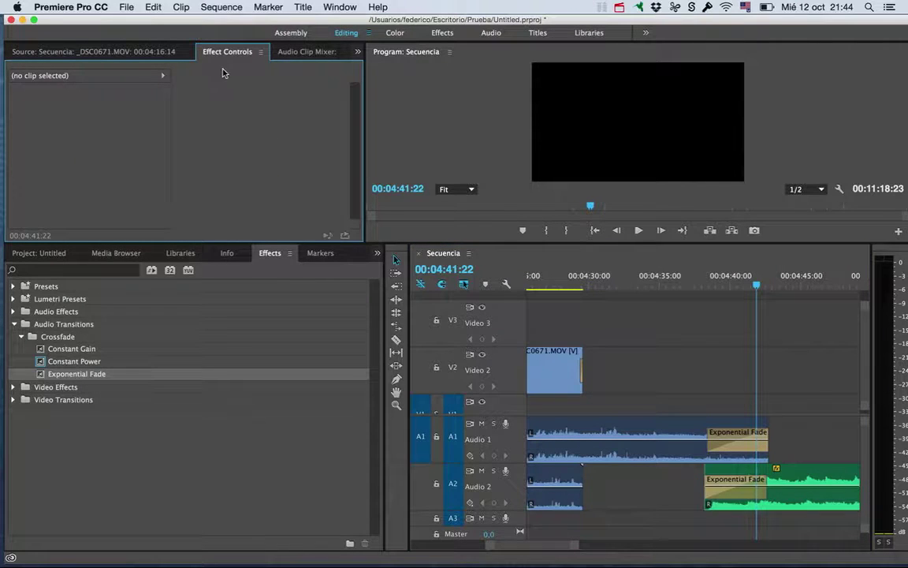
Check the Audio 1 fade's duration without changing it, then scroll the Audio Effects list
{"action": "double_click", "coordinate": [735, 442]}
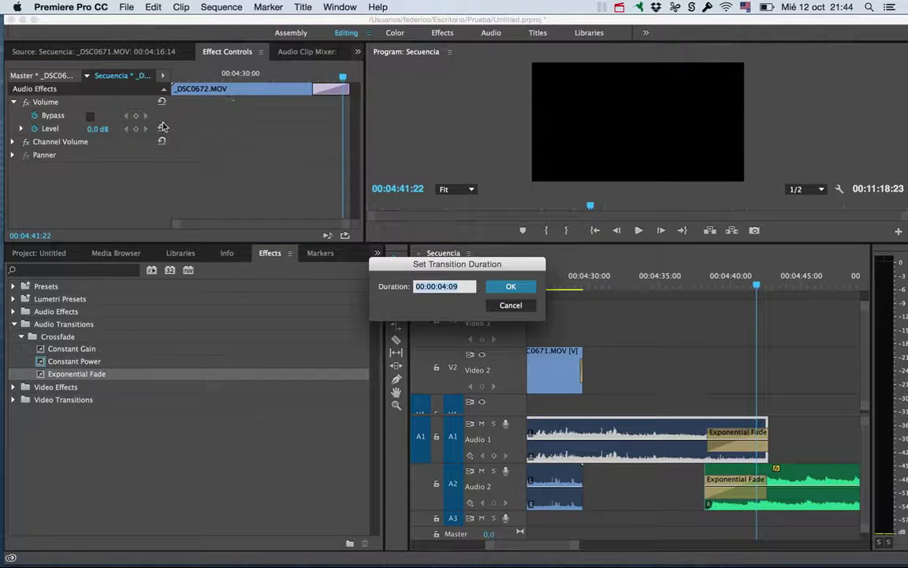
{"action": "left_click", "coordinate": [511, 306]}
{"action": "left_click", "coordinate": [621, 7]}
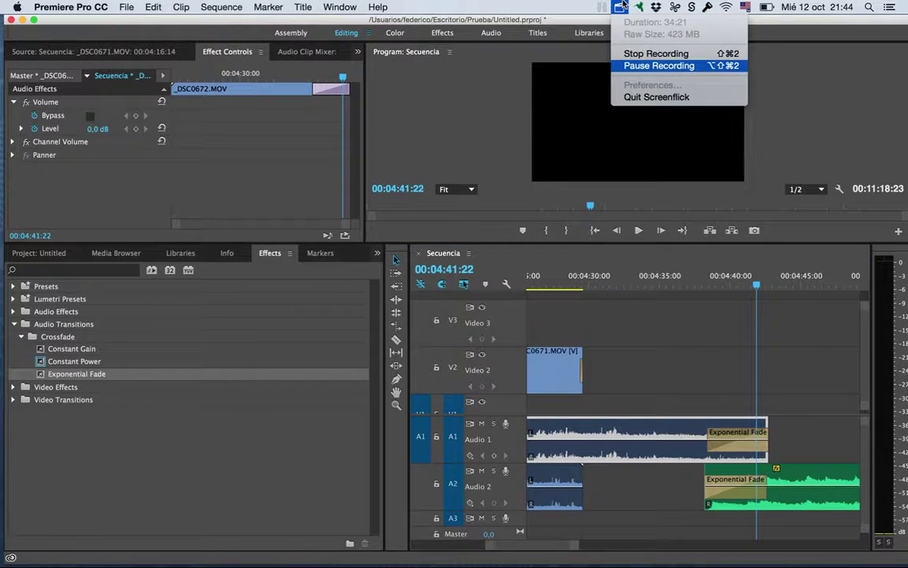
{"action": "left_click", "coordinate": [659, 63]}
{"action": "scroll", "coordinate": [156, 514], "scroll_direction": "down", "scroll_amount": 3}
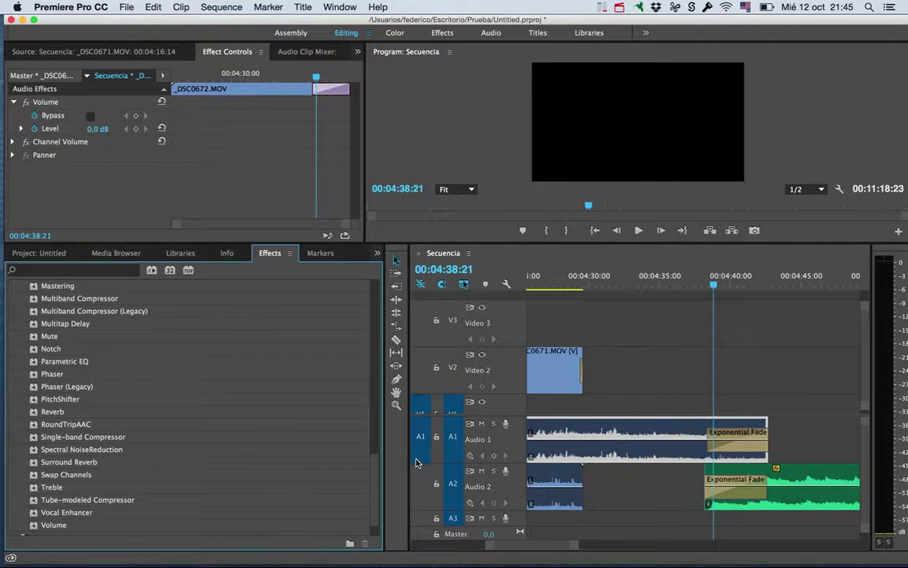
Remove the Exponential Fade fade-in from the Fugata music clip
{"action": "left_click", "coordinate": [670, 304]}
{"action": "key", "text": "space"}
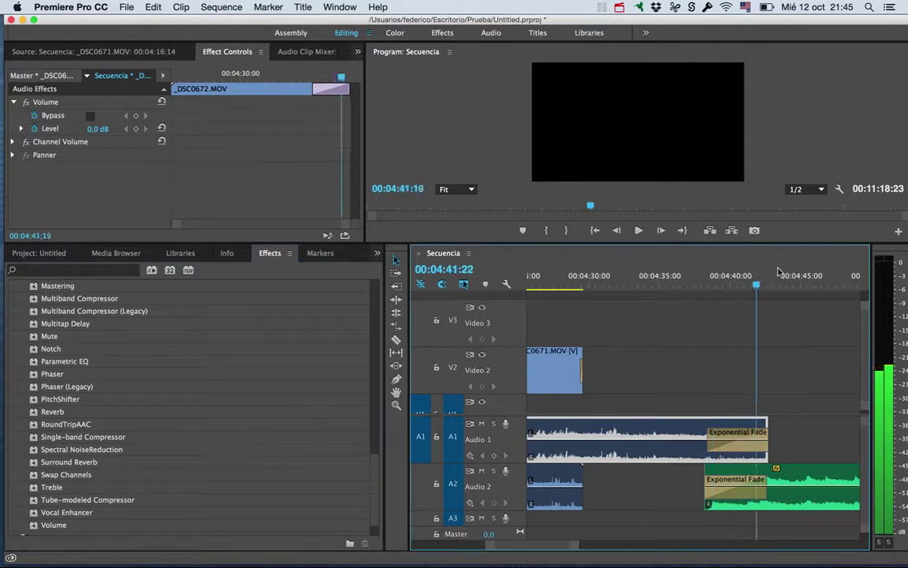
{"action": "left_click", "coordinate": [741, 498]}
{"action": "key", "text": "Delete"}
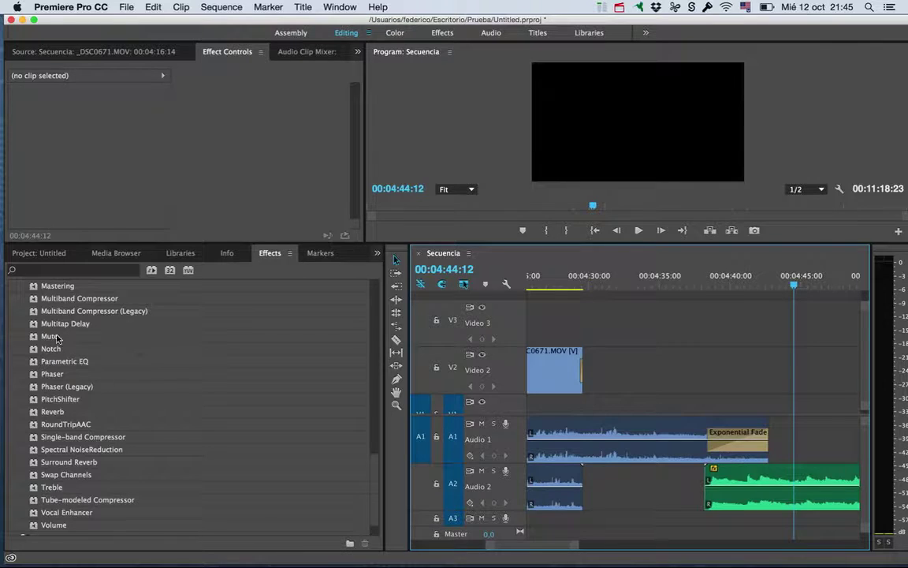
Apply Reverb to the Fugata music clip, expand its parameters, and play to hear it
{"action": "mouse_move", "coordinate": [52, 412]}
{"action": "left_mouse_down"}
{"action": "mouse_move", "coordinate": [752, 494]}
{"action": "mouse_move", "coordinate": [779, 485]}
{"action": "left_mouse_up"}
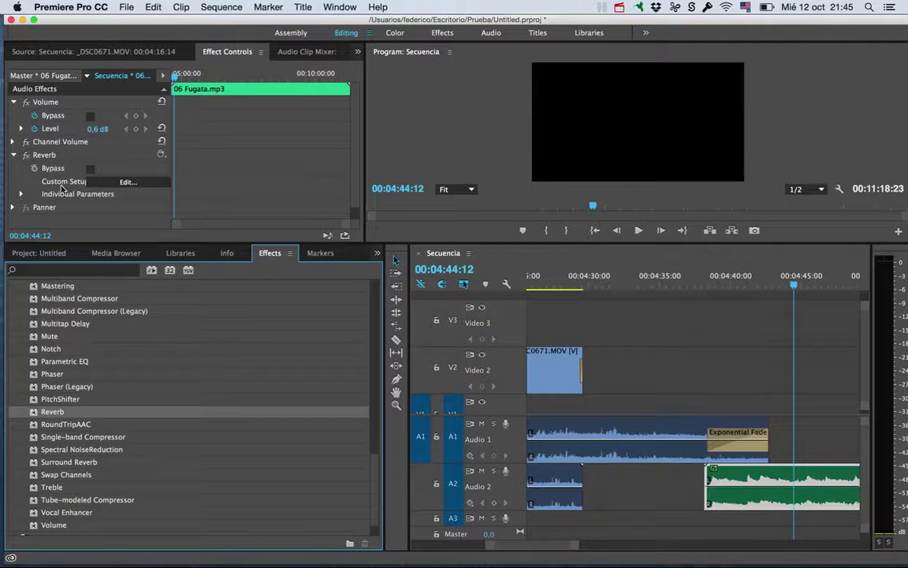
{"action": "left_click", "coordinate": [23, 194]}
{"action": "scroll", "coordinate": [103, 207], "scroll_direction": "down", "scroll_amount": 2}
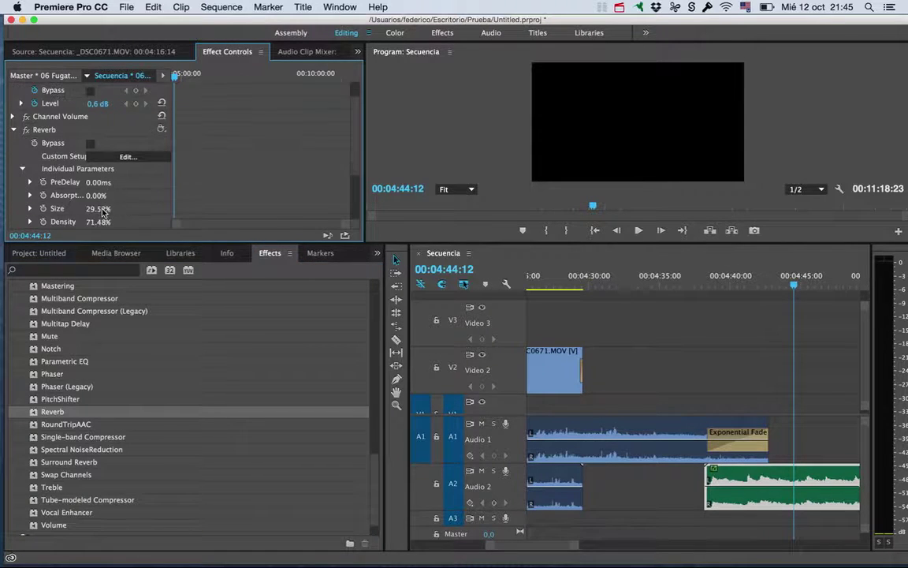
{"action": "scroll", "coordinate": [104, 210], "scroll_direction": "down", "scroll_amount": 3}
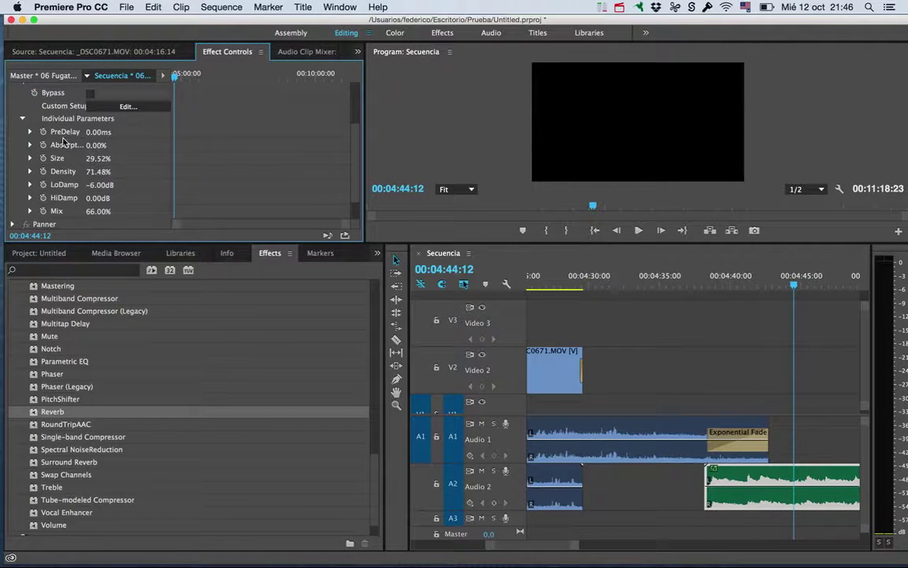
{"action": "scroll", "coordinate": [89, 161], "scroll_direction": "up", "scroll_amount": 4}
{"action": "key", "text": "space"}
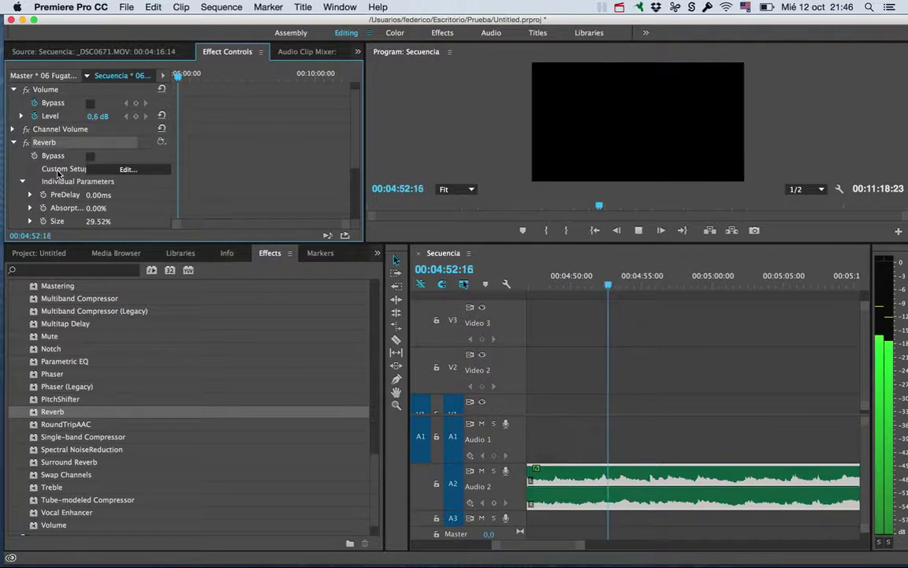
Raise reverb Mix from 66% to 93%, set LoDamp to 0 dB, and enlarge Size to 77.11%
{"action": "scroll", "coordinate": [48, 165], "scroll_direction": "down", "scroll_amount": 1}
{"action": "scroll", "coordinate": [62, 181], "scroll_direction": "down", "scroll_amount": 1}
{"action": "scroll", "coordinate": [62, 181], "scroll_direction": "down", "scroll_amount": 1}
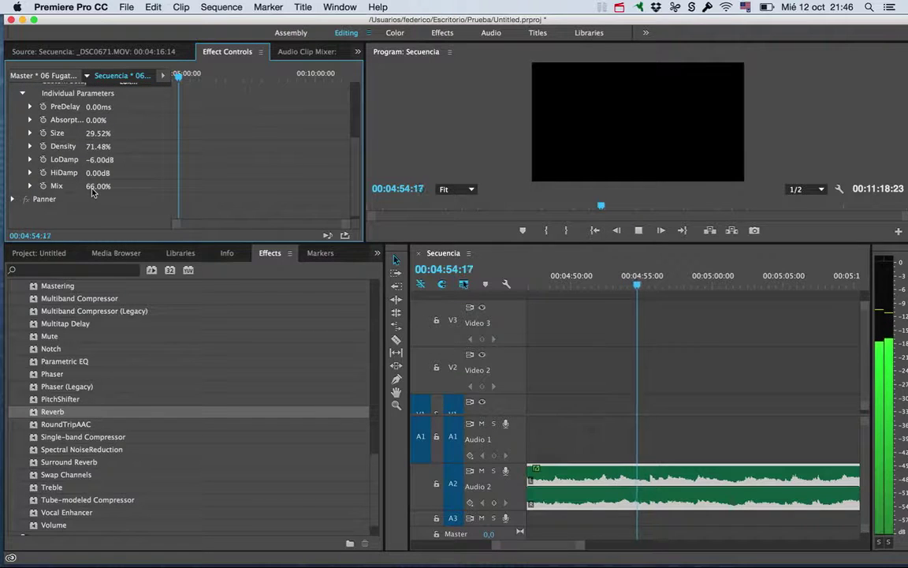
{"action": "left_click", "coordinate": [60, 185]}
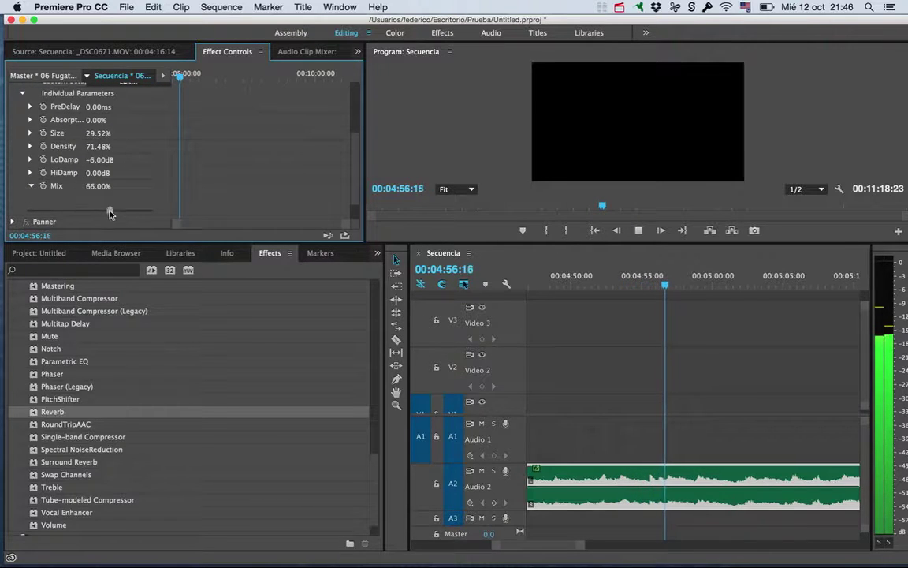
{"action": "mouse_move", "coordinate": [110, 210]}
{"action": "left_mouse_down"}
{"action": "mouse_move", "coordinate": [143, 210]}
{"action": "mouse_move", "coordinate": [153, 183]}
{"action": "left_mouse_up"}
{"action": "left_click", "coordinate": [30, 160]}
{"action": "left_click", "coordinate": [30, 133]}
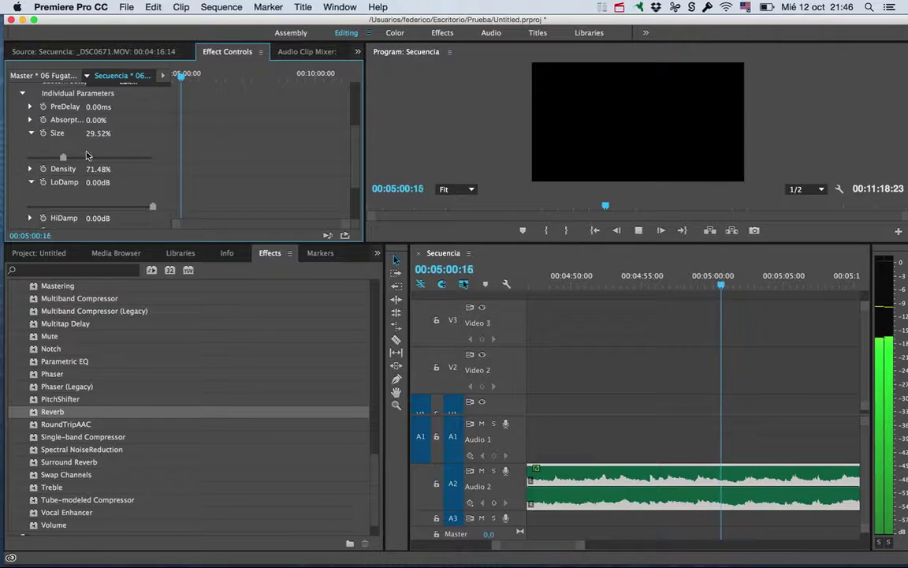
{"action": "left_click_drag", "start_coordinate": [63, 153], "coordinate": [123, 154]}
{"action": "scroll", "coordinate": [123, 154], "scroll_direction": "up", "scroll_amount": 2}
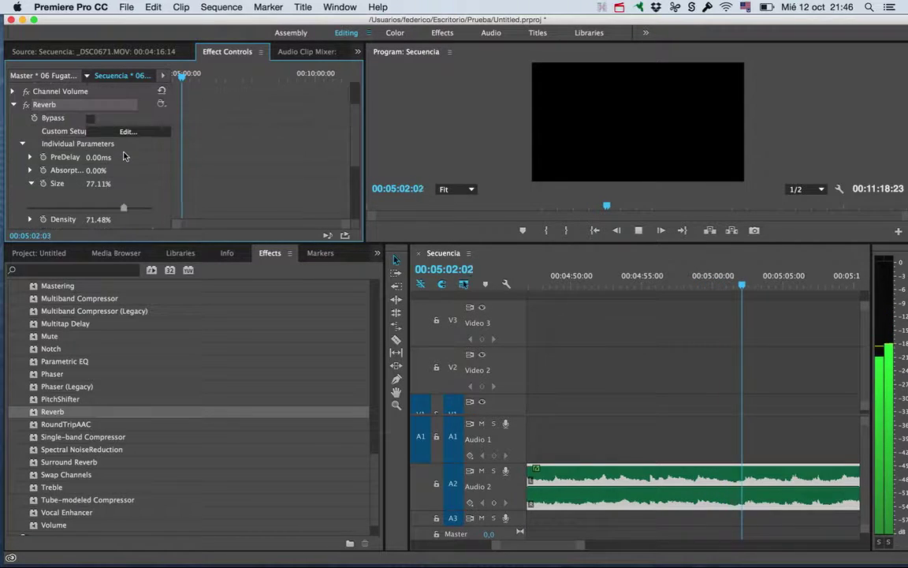
Toggle Reverb on and off to compare the sound, leaving it switched off
{"action": "left_click", "coordinate": [27, 105]}
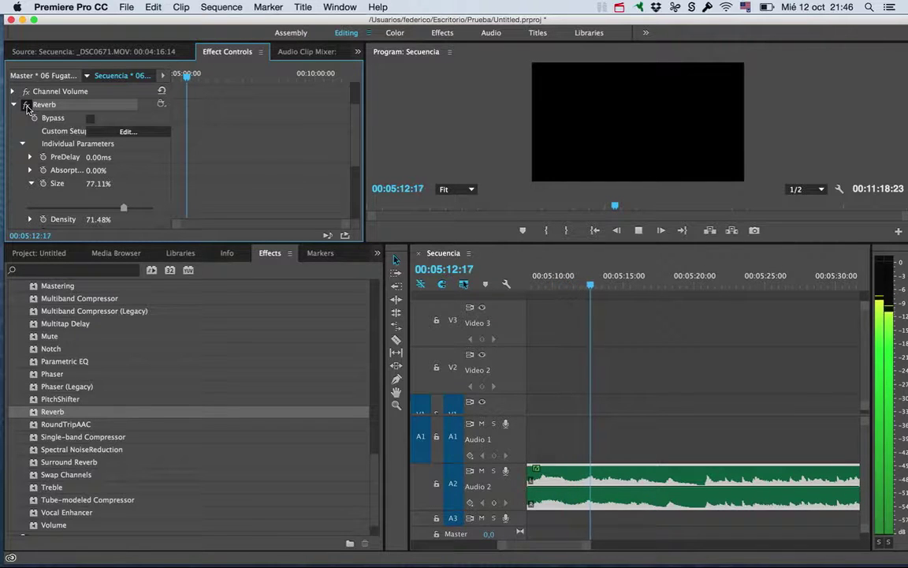
{"action": "left_click", "coordinate": [26, 105]}
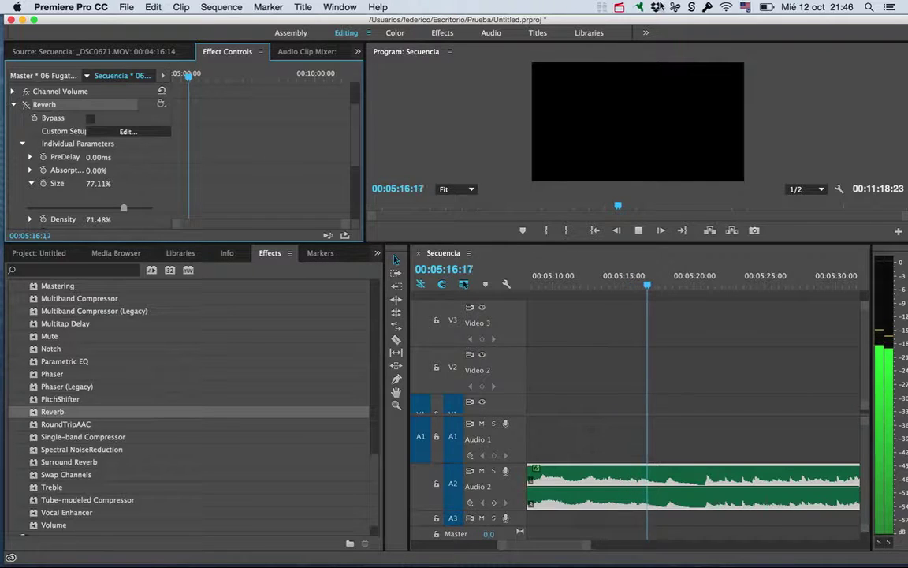
{"action": "left_click", "coordinate": [622, 7]}
{"action": "left_click", "coordinate": [623, 7]}
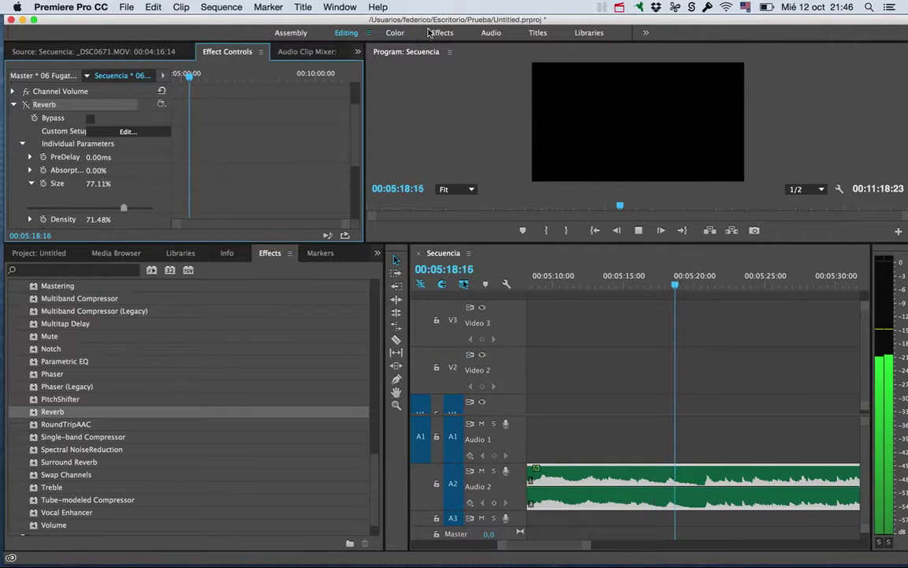
Delete Reverb, apply EQ to the music clip, and move the playhead to 00:05:17:00
{"action": "key", "text": "Delete"}
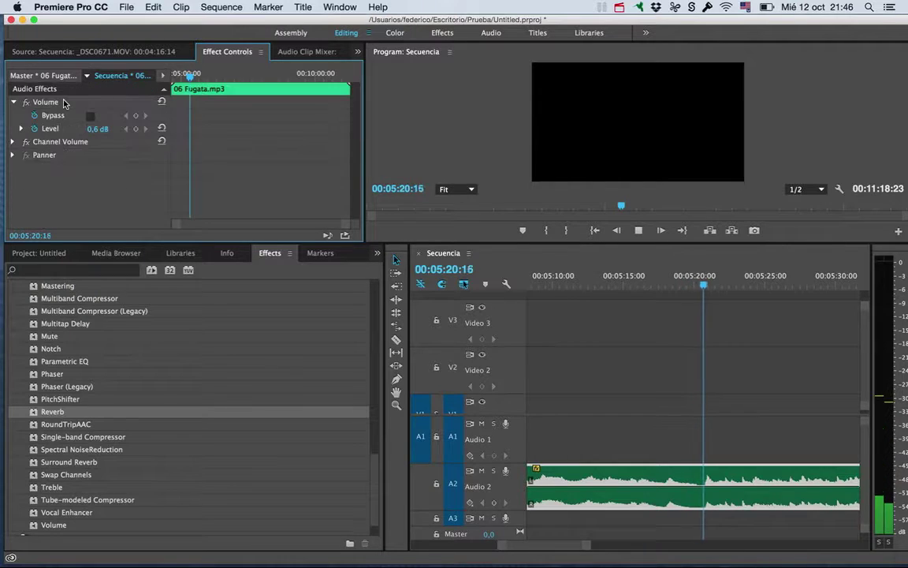
{"action": "key", "text": "space"}
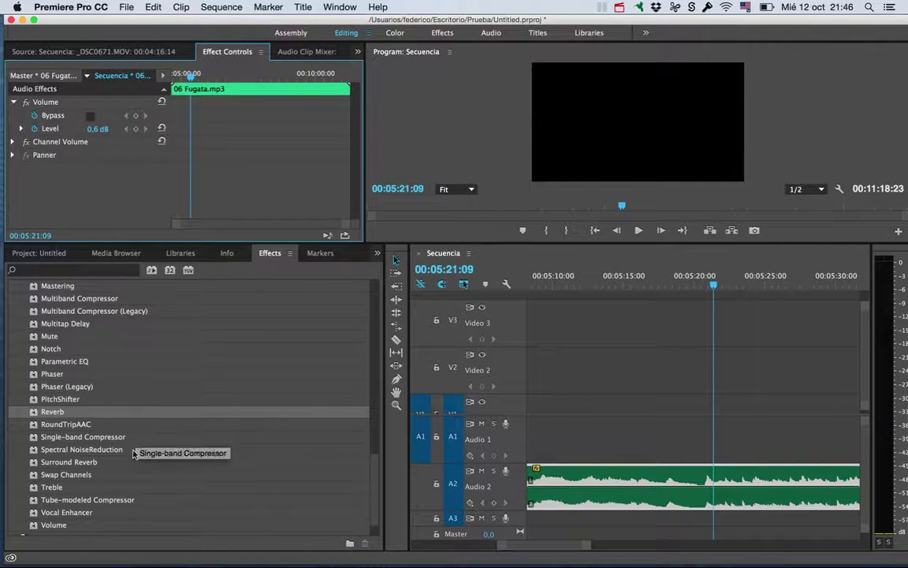
{"action": "scroll", "coordinate": [121, 439], "scroll_direction": "up", "scroll_amount": 1}
{"action": "scroll", "coordinate": [120, 439], "scroll_direction": "up", "scroll_amount": 5}
{"action": "scroll", "coordinate": [136, 507], "scroll_direction": "up", "scroll_amount": 1}
{"action": "scroll", "coordinate": [136, 507], "scroll_direction": "up", "scroll_amount": 6}
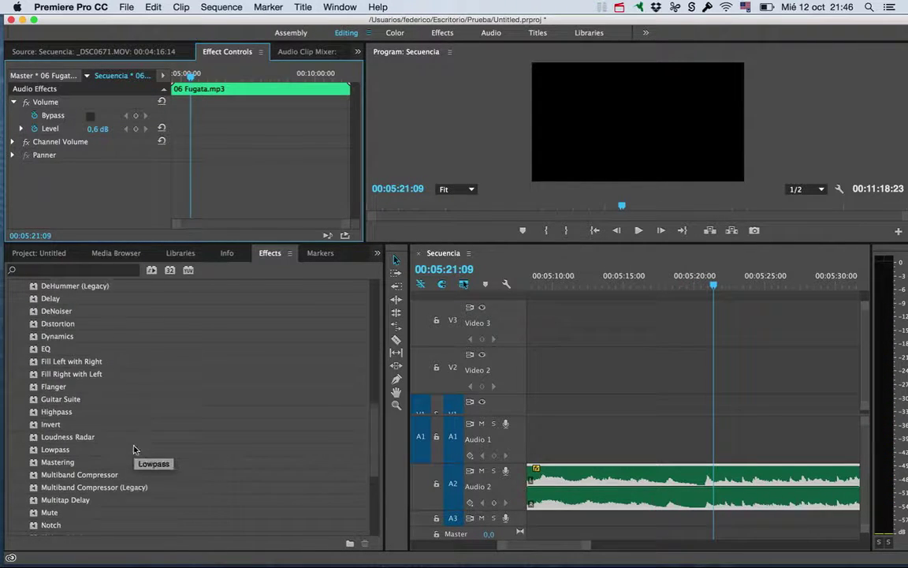
{"action": "scroll", "coordinate": [39, 383], "scroll_direction": "up", "scroll_amount": 3}
{"action": "left_click_drag", "start_coordinate": [39, 383], "coordinate": [194, 392]}
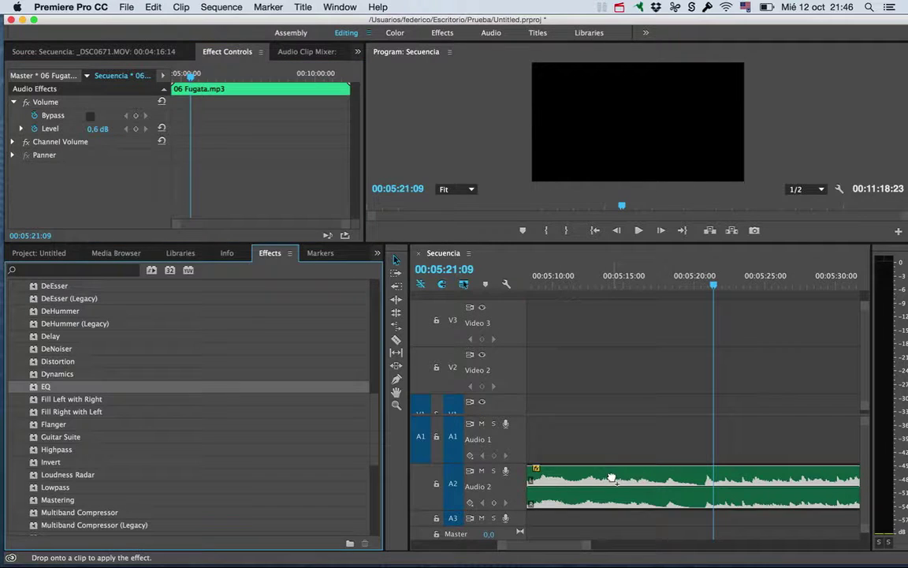
{"action": "left_click_drag", "start_coordinate": [611, 442], "coordinate": [138, 220]}
{"action": "left_click_drag", "start_coordinate": [714, 284], "coordinate": [651, 284]}
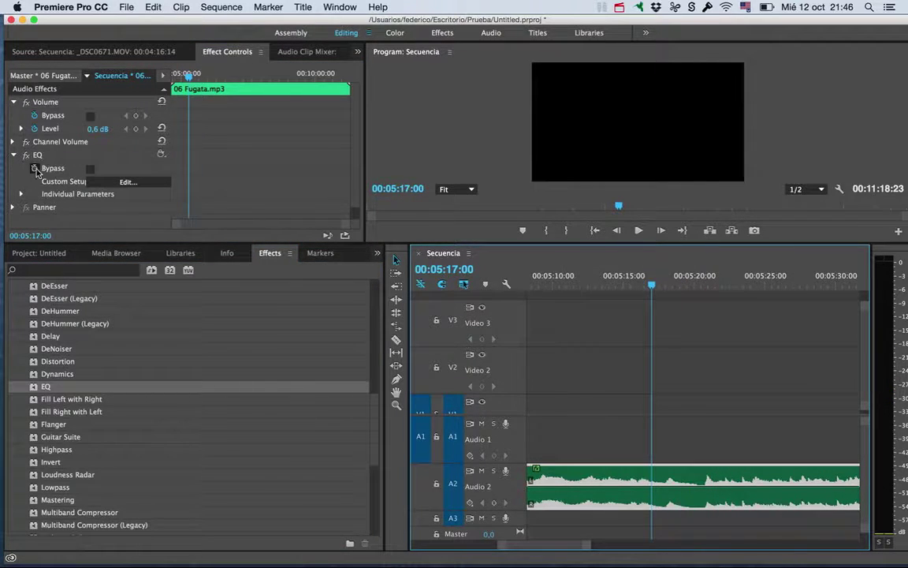
Set EQ LowGain 18.4 dB, LowFreq 532 Hz and Output 2.9 dB while listening
{"action": "left_click", "coordinate": [21, 195]}
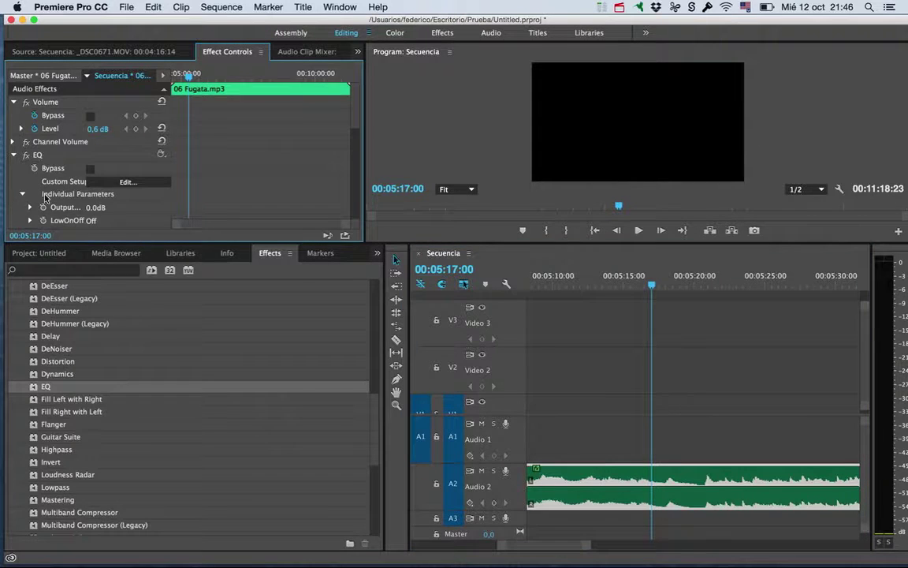
{"action": "scroll", "coordinate": [93, 210], "scroll_direction": "down", "scroll_amount": 5}
{"action": "scroll", "coordinate": [93, 209], "scroll_direction": "down", "scroll_amount": 3}
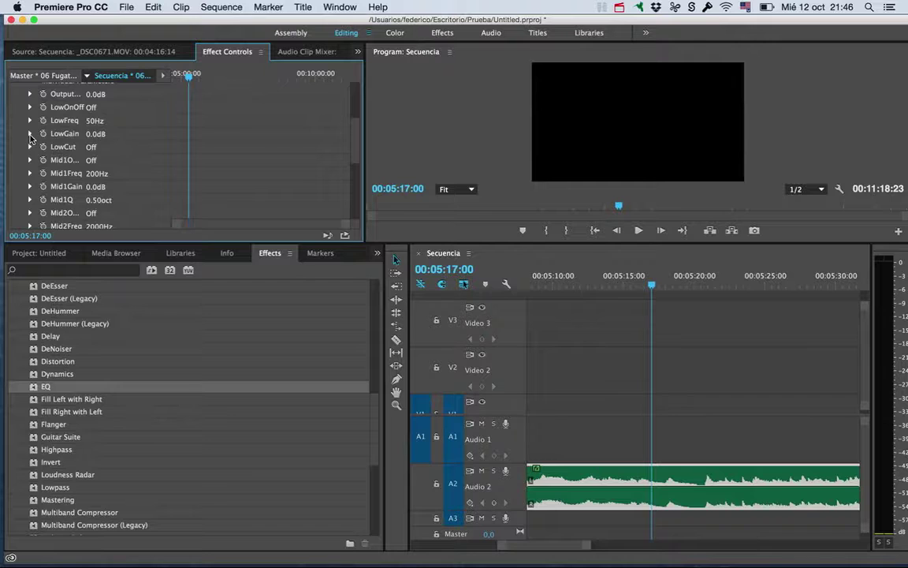
{"action": "left_click", "coordinate": [30, 134]}
{"action": "key", "text": "space"}
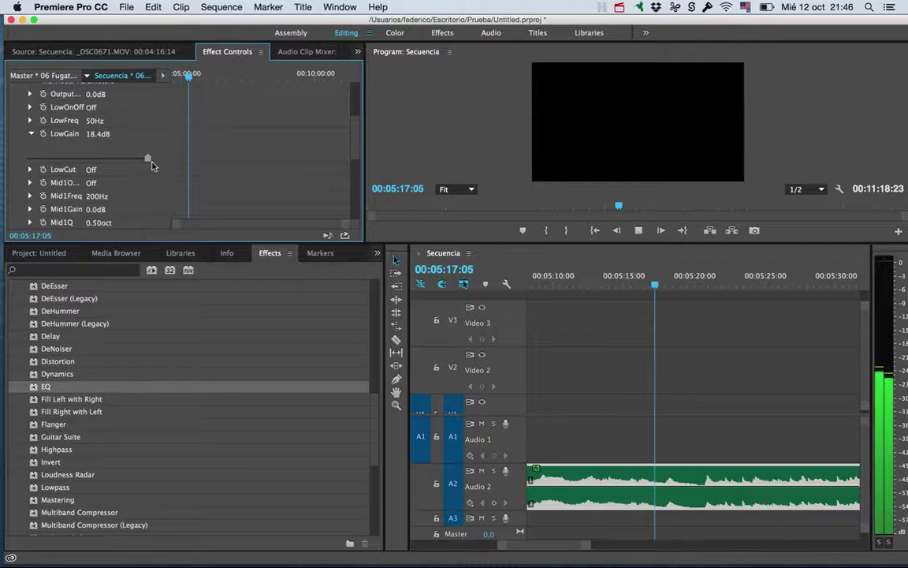
{"action": "scroll", "coordinate": [113, 167], "scroll_direction": "up", "scroll_amount": 2}
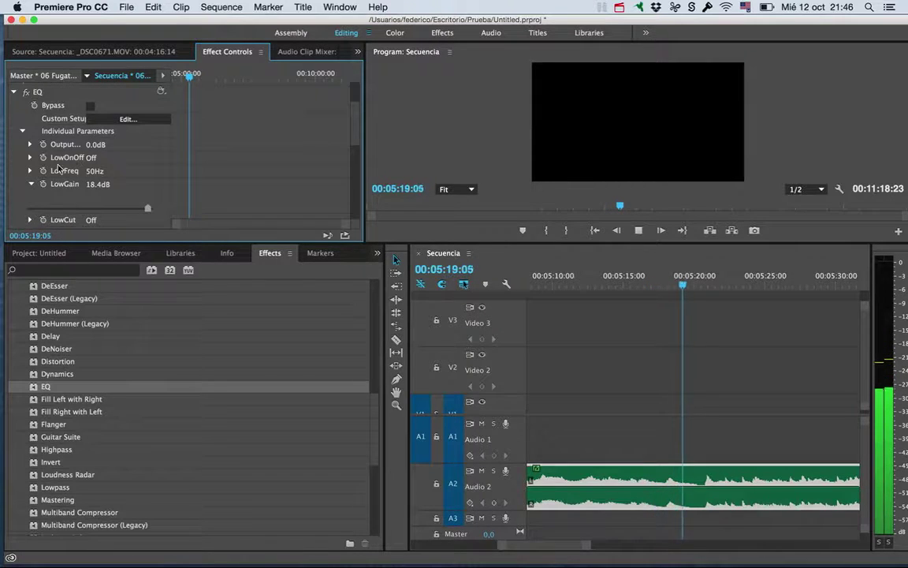
{"action": "left_click", "coordinate": [30, 170]}
{"action": "mouse_move", "coordinate": [29, 196]}
{"action": "left_mouse_down"}
{"action": "mouse_move", "coordinate": [59, 196]}
{"action": "mouse_move", "coordinate": [98, 168]}
{"action": "left_mouse_up"}
{"action": "left_click", "coordinate": [31, 145]}
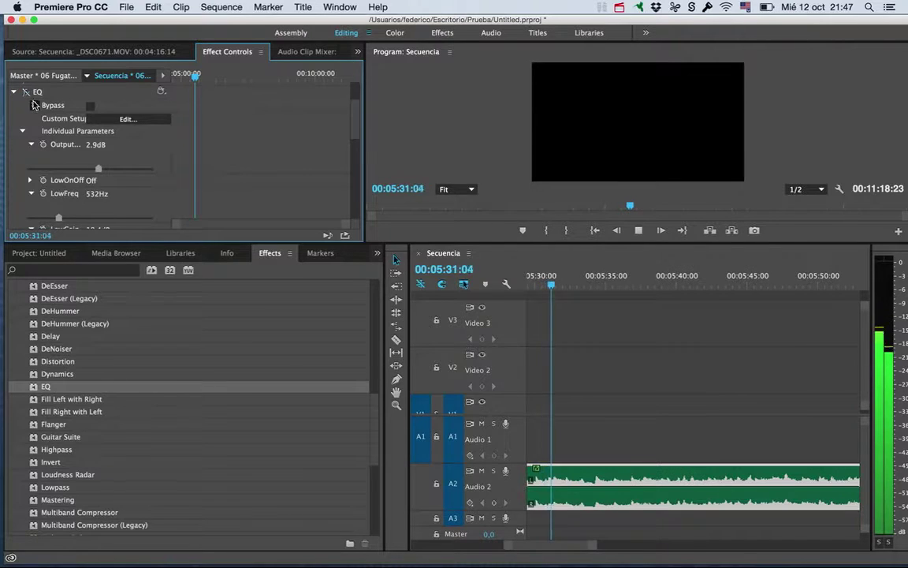
{"action": "key", "text": "space"}
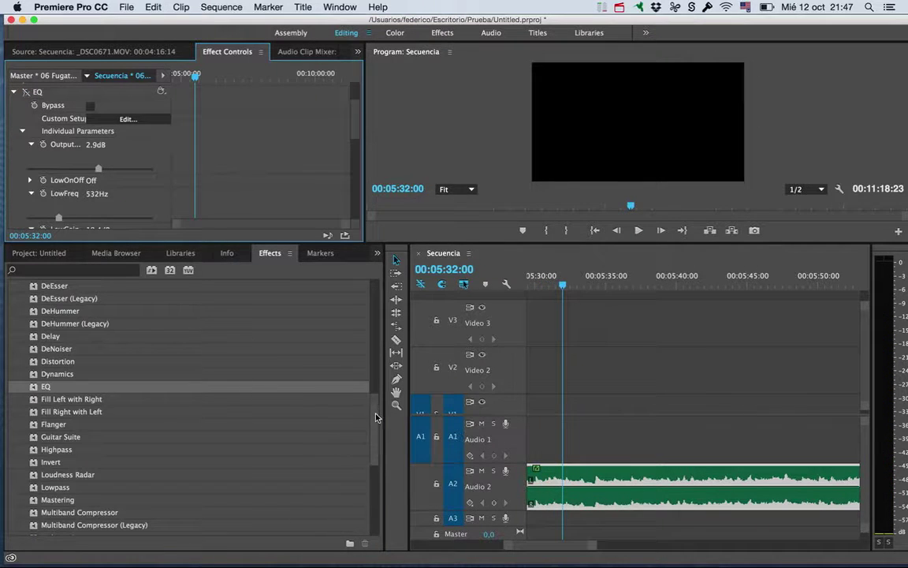
{"action": "scroll", "coordinate": [362, 395], "scroll_direction": "up", "scroll_amount": 5}
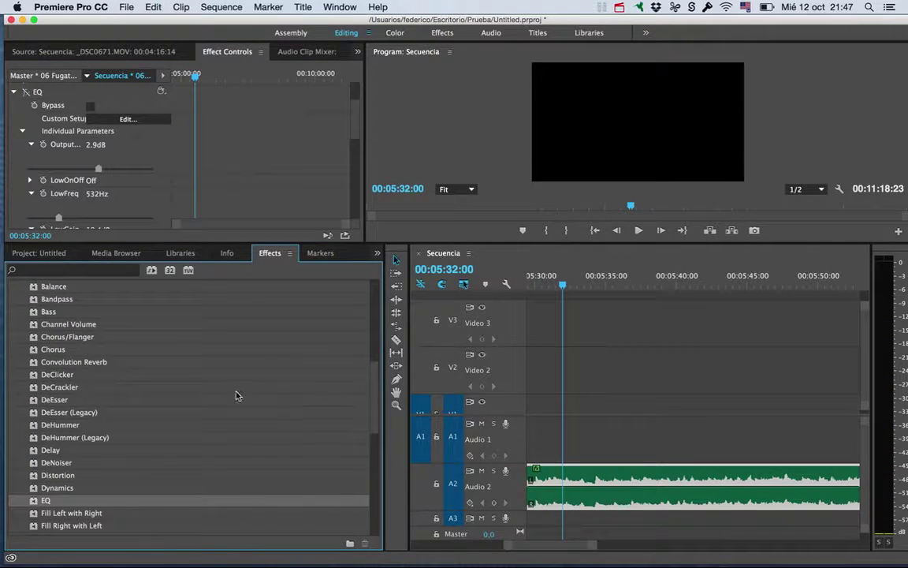
Apply the Chorus effect to the Fugata music clip and delete its EQ effect
{"action": "left_click_drag", "start_coordinate": [60, 349], "coordinate": [555, 475]}
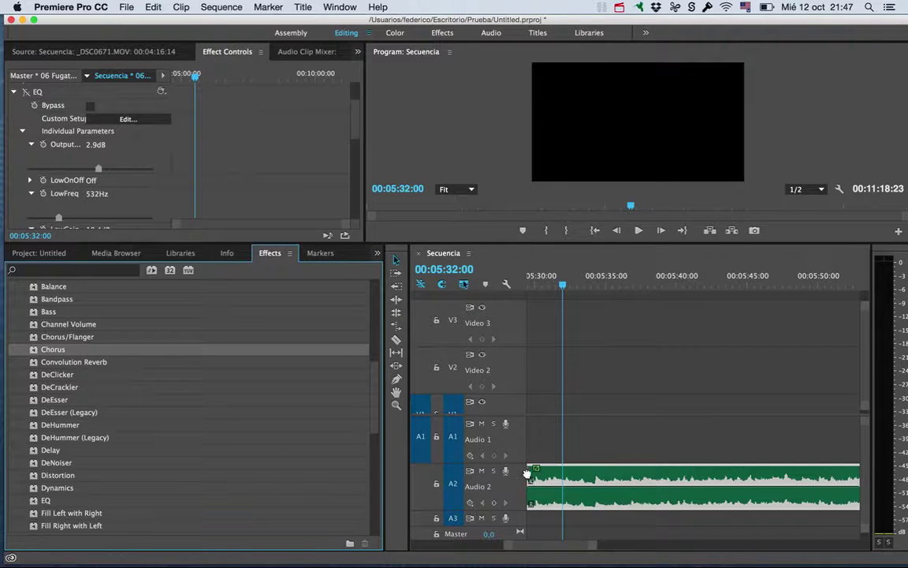
{"action": "left_click", "coordinate": [37, 93]}
{"action": "key", "text": "Delete"}
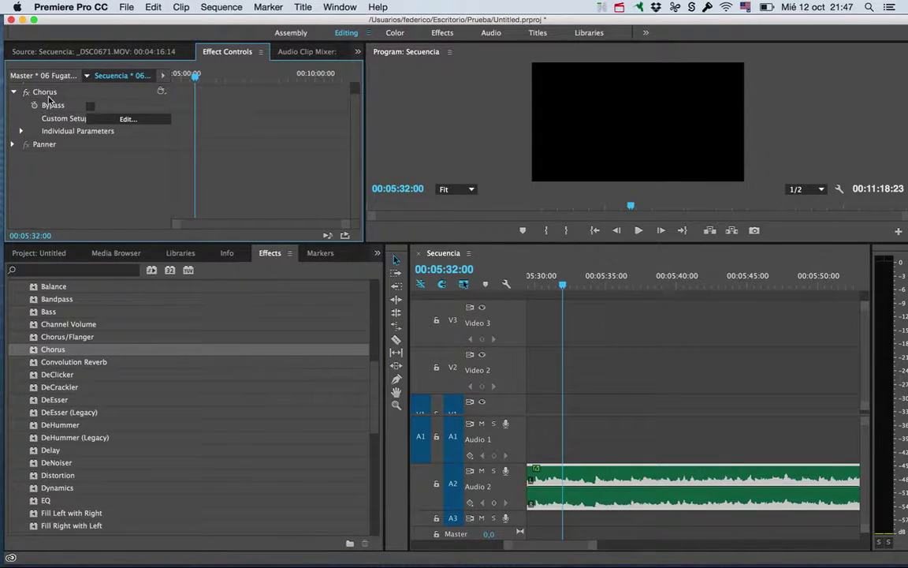
Raise the Chorus Rate from 0.20 to 3.28 and play back to hear it
{"action": "left_click", "coordinate": [22, 132]}
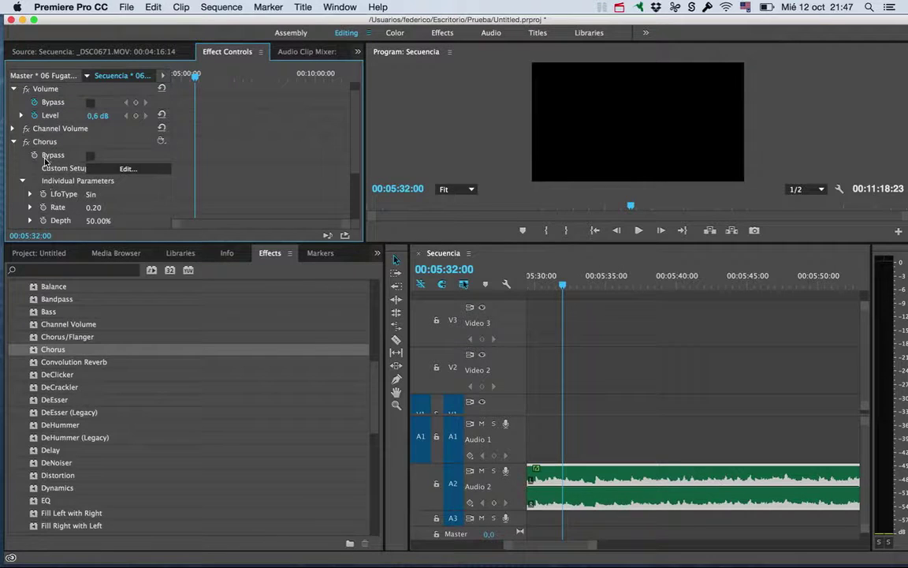
{"action": "scroll", "coordinate": [90, 223], "scroll_direction": "down", "scroll_amount": 2}
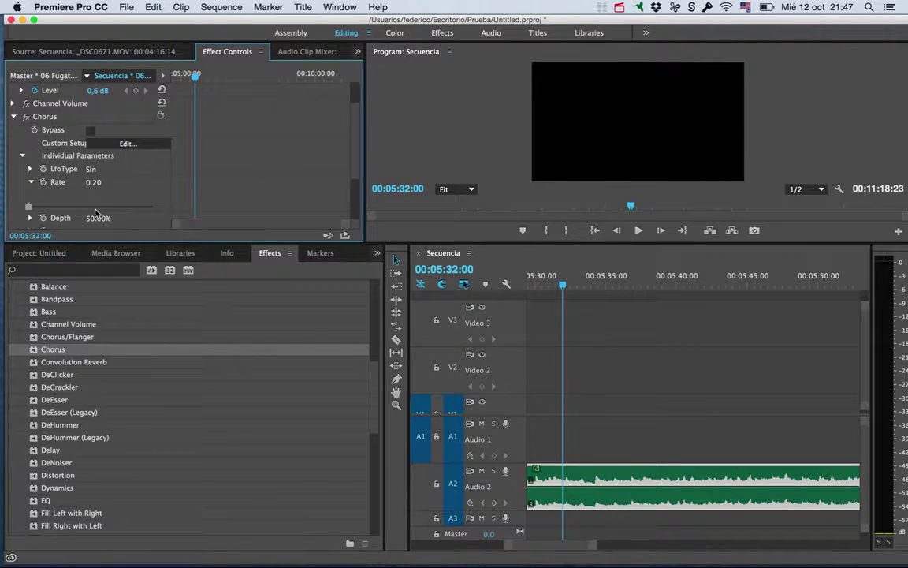
{"action": "left_click_drag", "start_coordinate": [31, 208], "coordinate": [67, 206]}
{"action": "key", "text": "space"}
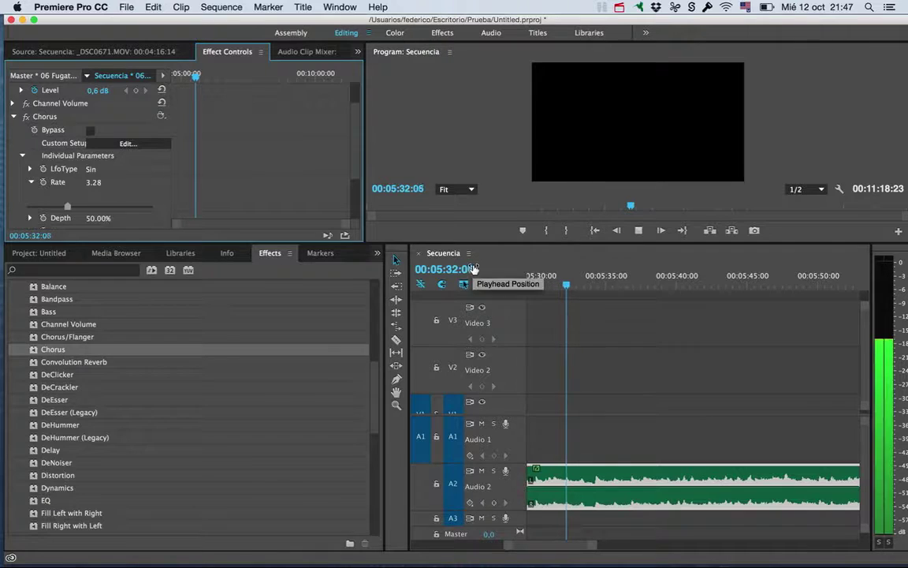
{"action": "key", "text": "space"}
Scroll through the panel and collapse the Audio Effects folder
{"action": "scroll", "coordinate": [113, 371], "scroll_direction": "down", "scroll_amount": 2}
{"action": "scroll", "coordinate": [116, 371], "scroll_direction": "down", "scroll_amount": 6}
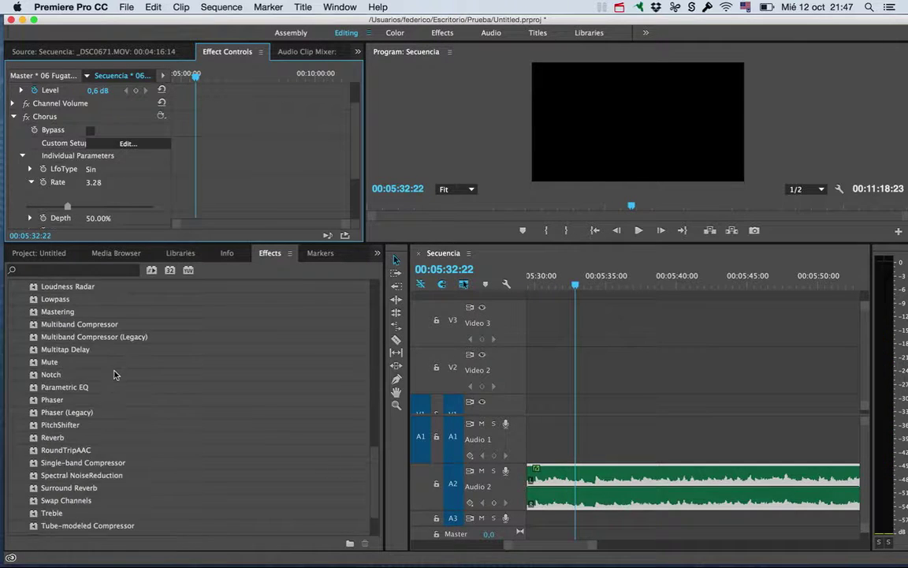
{"action": "scroll", "coordinate": [117, 384], "scroll_direction": "down", "scroll_amount": 2}
{"action": "scroll", "coordinate": [116, 384], "scroll_direction": "up", "scroll_amount": 3}
{"action": "scroll", "coordinate": [115, 369], "scroll_direction": "up", "scroll_amount": 8}
{"action": "scroll", "coordinate": [109, 365], "scroll_direction": "up", "scroll_amount": 5}
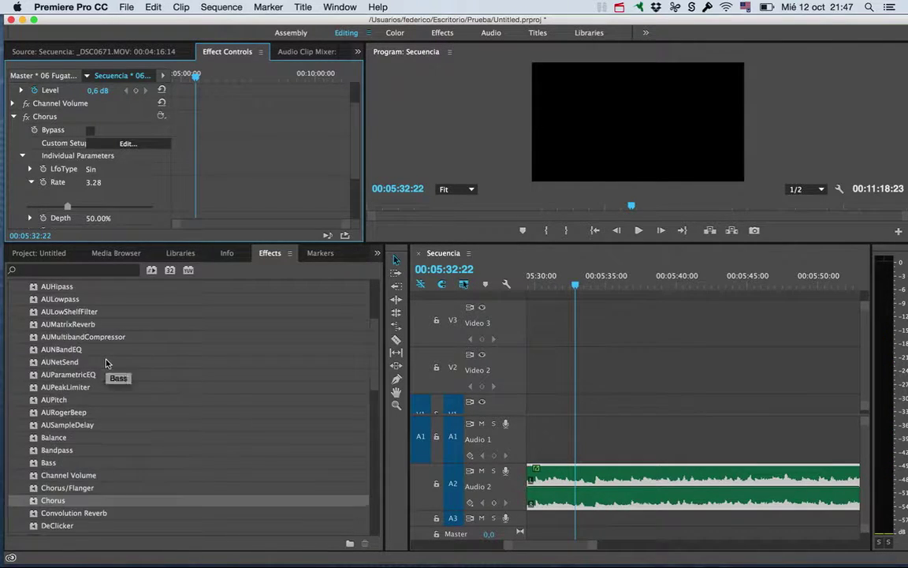
{"action": "scroll", "coordinate": [104, 358], "scroll_direction": "up", "scroll_amount": 1}
{"action": "scroll", "coordinate": [103, 351], "scroll_direction": "up", "scroll_amount": 4}
{"action": "scroll", "coordinate": [104, 335], "scroll_direction": "up", "scroll_amount": 3}
{"action": "scroll", "coordinate": [108, 328], "scroll_direction": "up", "scroll_amount": 2}
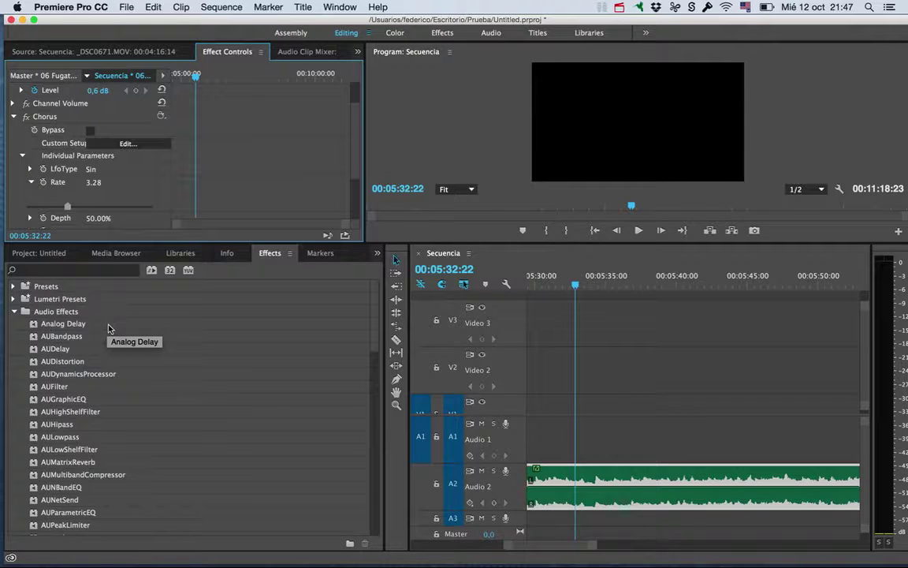
{"action": "left_click", "coordinate": [15, 313]}
{"action": "left_click", "coordinate": [16, 315]}
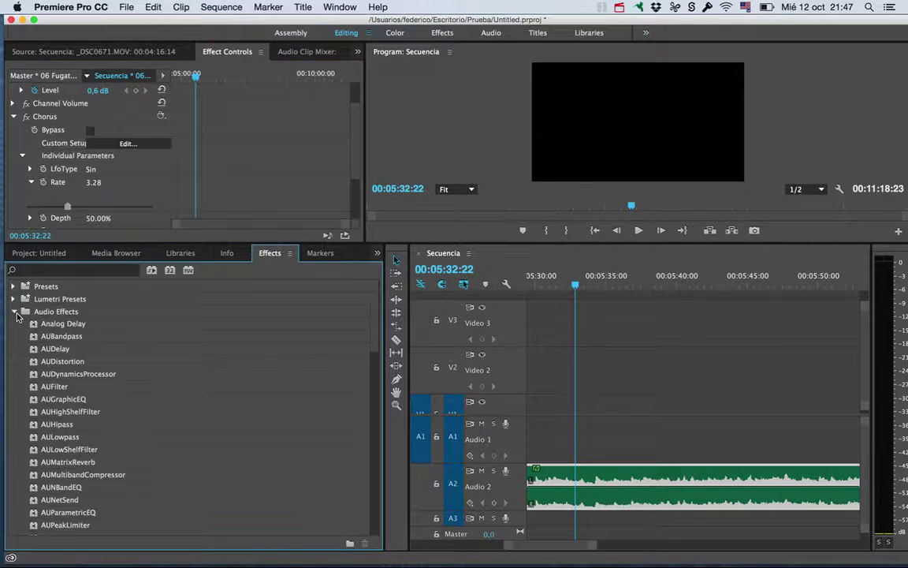
{"action": "left_click", "coordinate": [15, 312]}
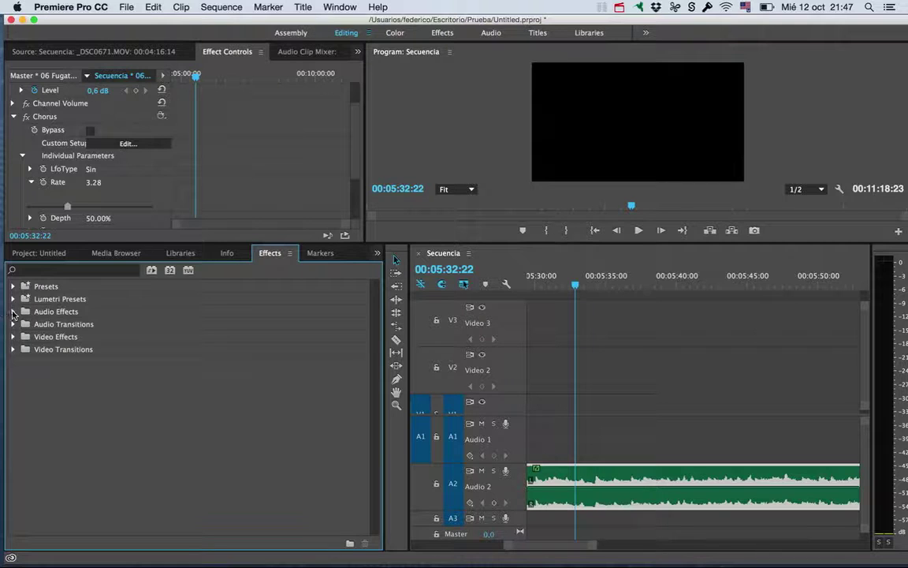
Collapse Audio Effects and look through the Project, Media Browser, Effects and Markers panels
{"action": "left_click", "coordinate": [14, 313]}
{"action": "left_click", "coordinate": [14, 312]}
{"action": "left_click", "coordinate": [56, 254]}
{"action": "left_click", "coordinate": [117, 252]}
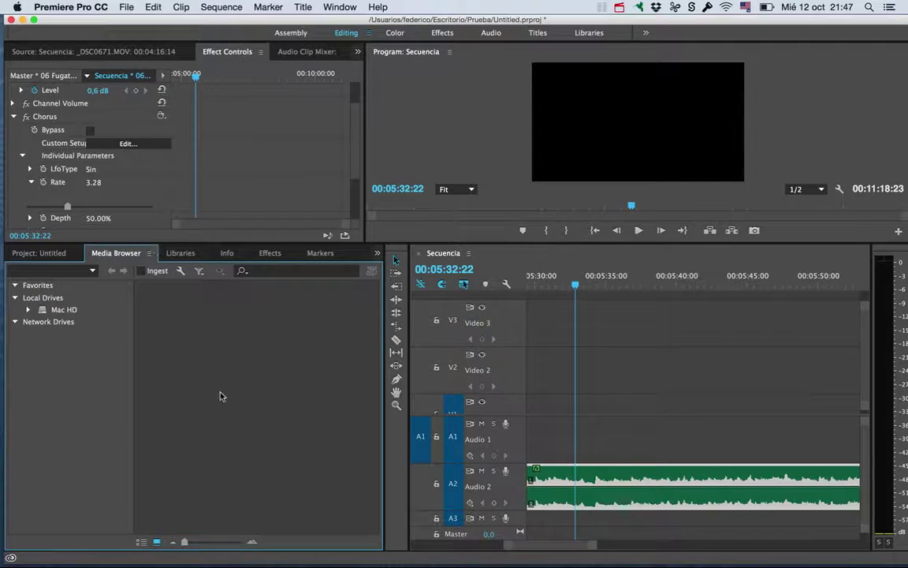
{"action": "left_click", "coordinate": [270, 253]}
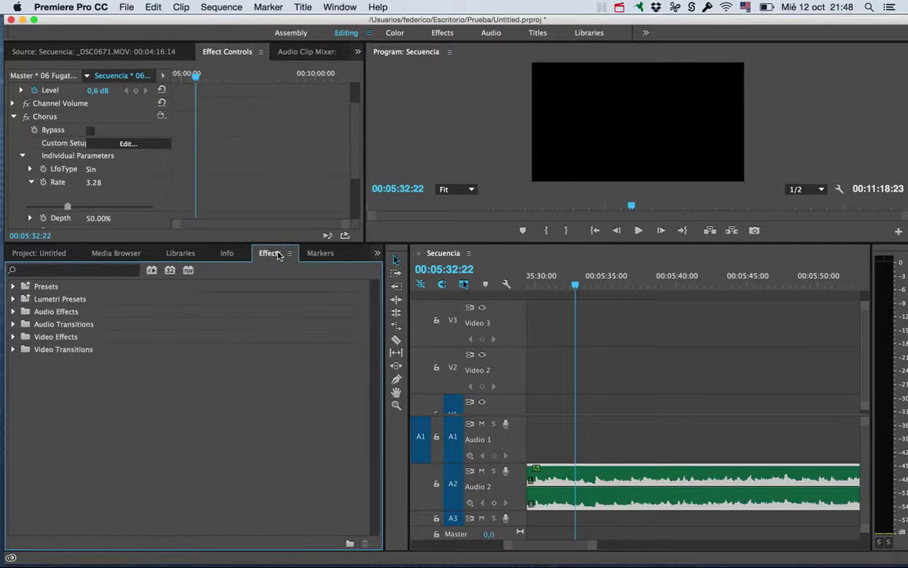
{"action": "left_click", "coordinate": [315, 253]}
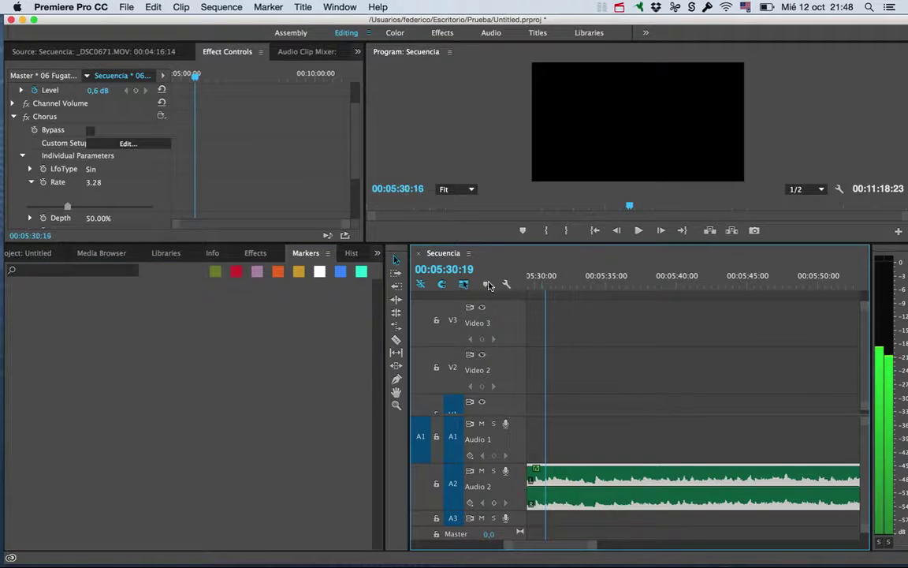
Return the playhead to the sequence start at 00:00:00:10 and open Spotlight search
{"action": "left_click_drag", "start_coordinate": [577, 289], "coordinate": [530, 289]}
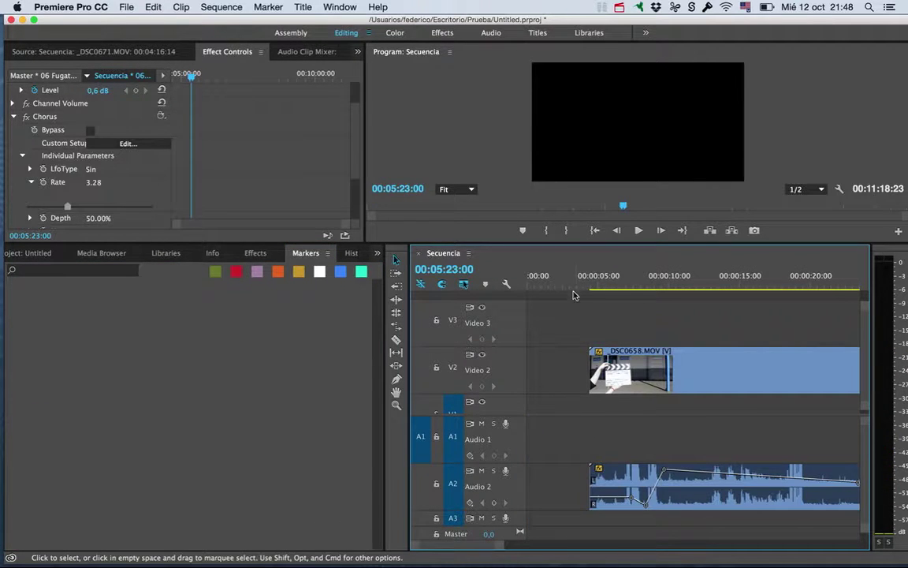
{"action": "left_click", "coordinate": [533, 278]}
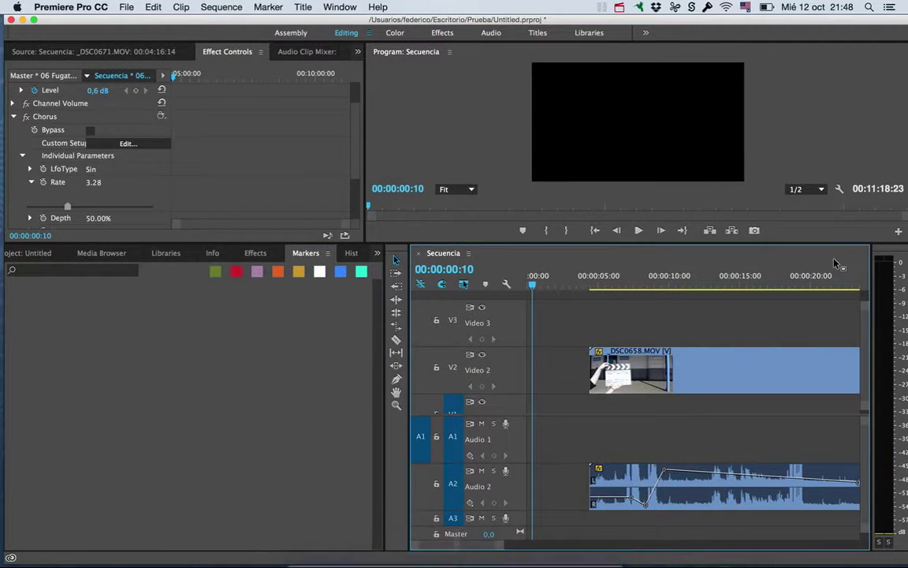
{"action": "key", "text": "super+space"}
Launch Illustrator CC 2015 from Spotlight and tint the speech bubble fill pale cyan
{"action": "type", "text": "ill"}
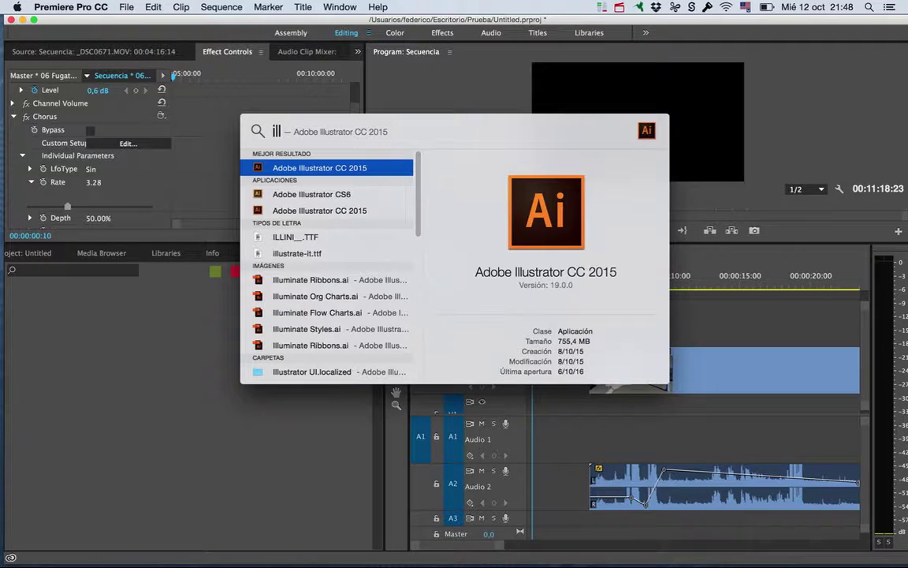
{"action": "key", "text": "Return"}
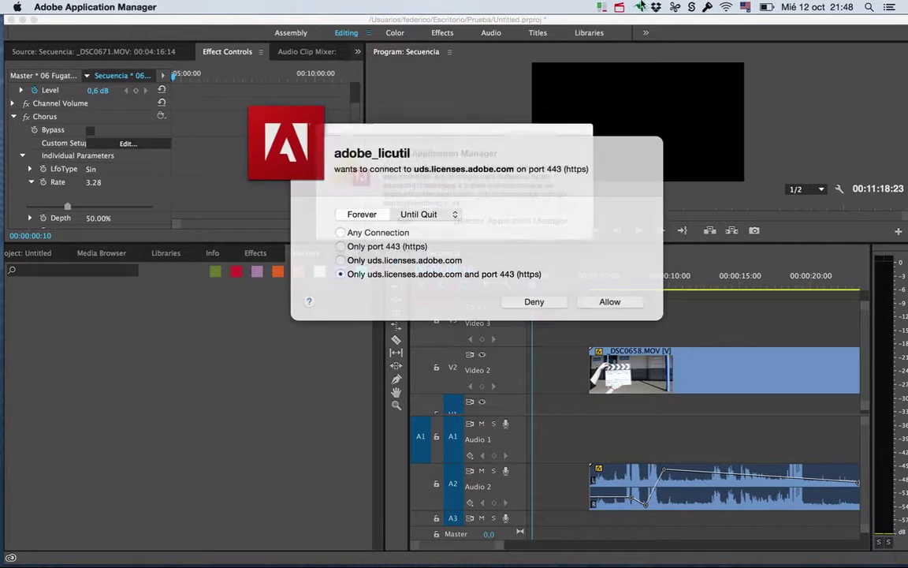
{"action": "left_click", "coordinate": [620, 7]}
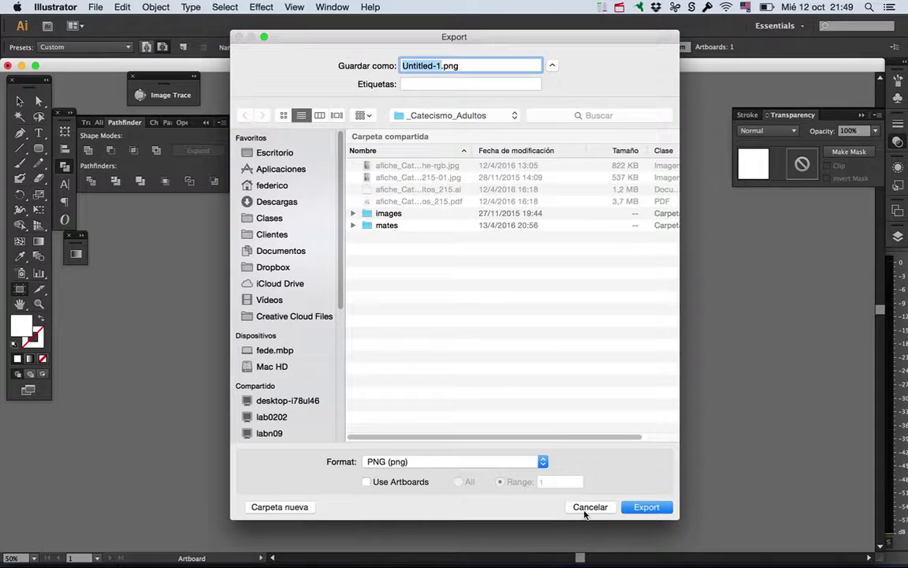
{"action": "left_click", "coordinate": [588, 506]}
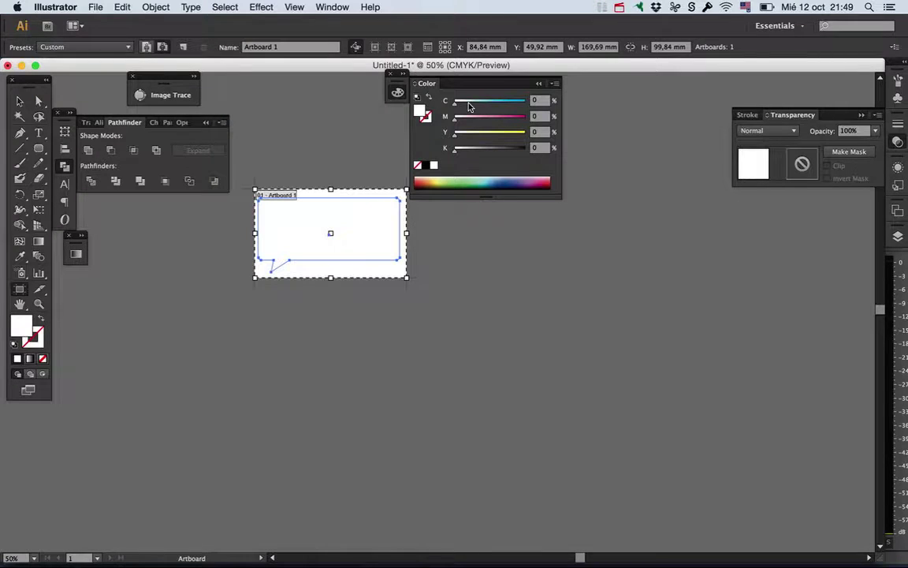
{"action": "left_click_drag", "start_coordinate": [469, 107], "coordinate": [458, 105]}
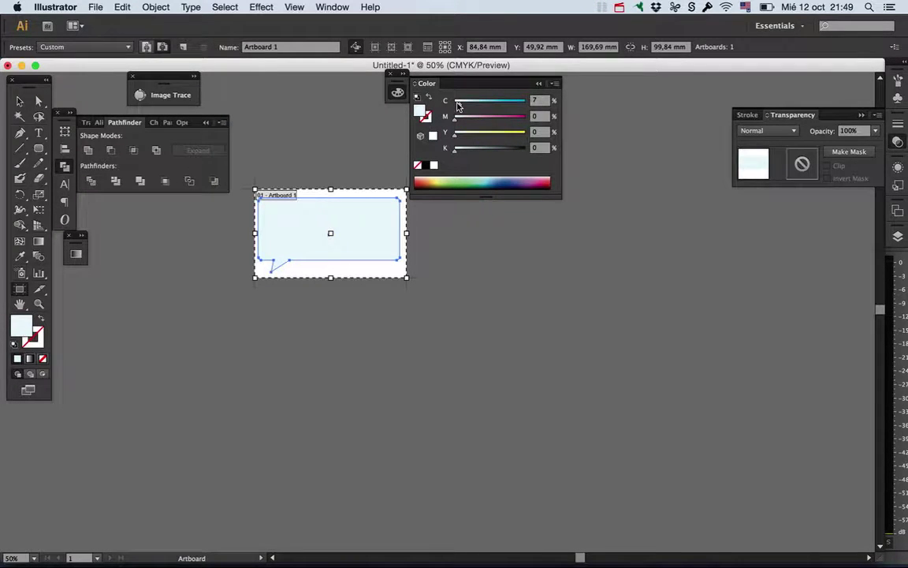
Export artboard 1 as globito.png with the PNG options, then return to Premiere Pro
{"action": "left_click", "coordinate": [93, 7]}
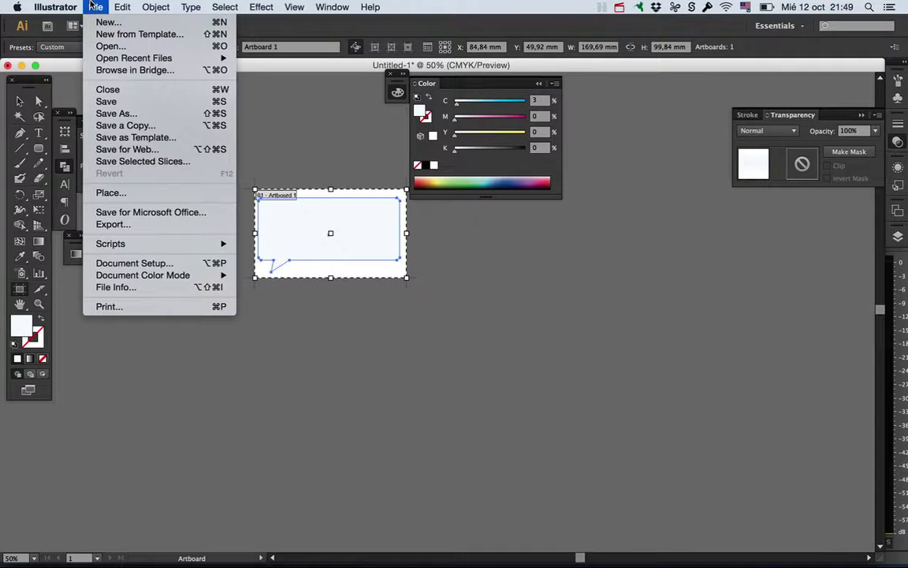
{"action": "left_click", "coordinate": [149, 224]}
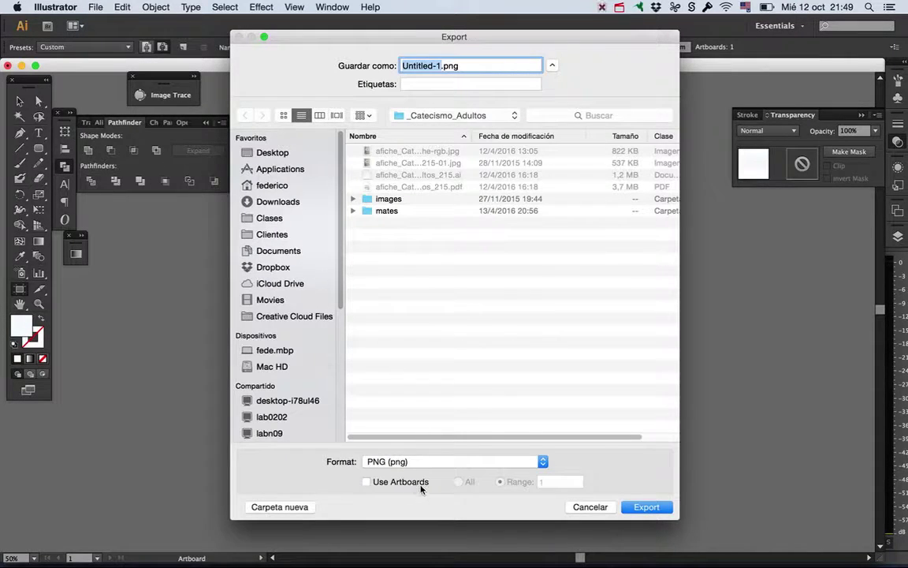
{"action": "left_click", "coordinate": [421, 484]}
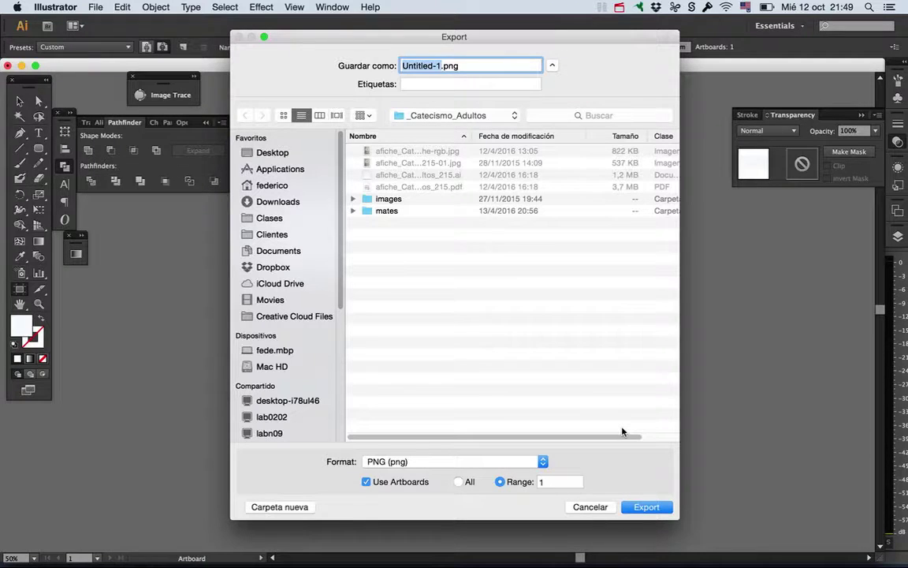
{"action": "type", "text": "globito"}
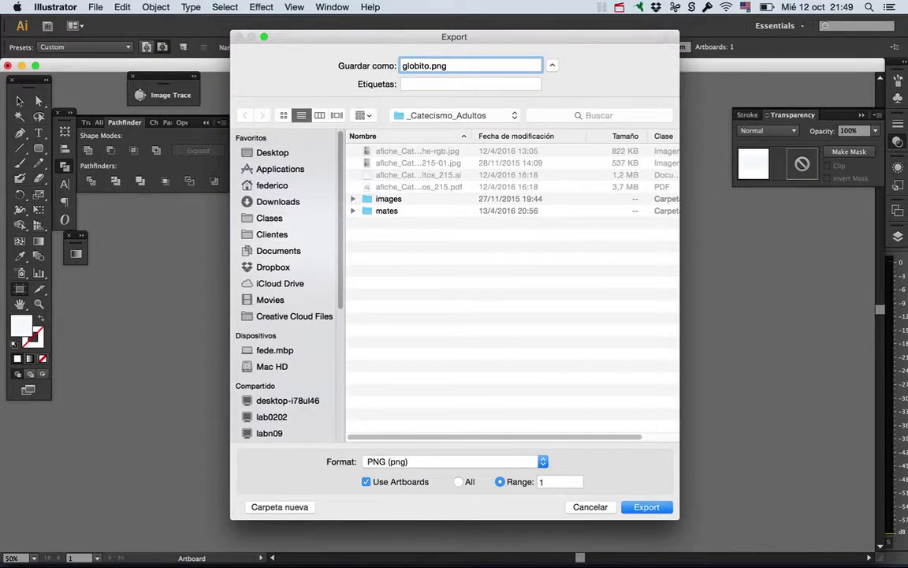
{"action": "key", "text": "Return"}
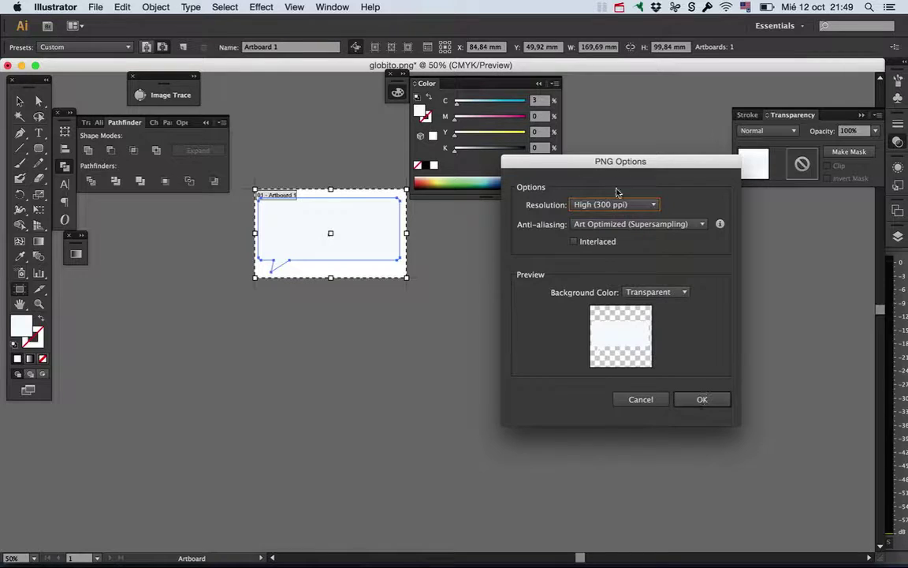
{"action": "left_click", "coordinate": [700, 399]}
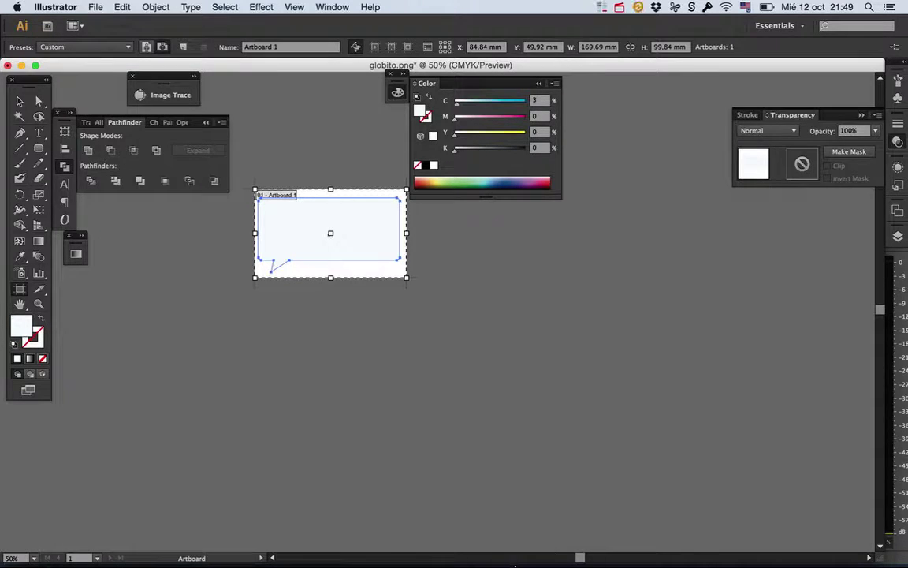
{"action": "left_click", "coordinate": [478, 546]}
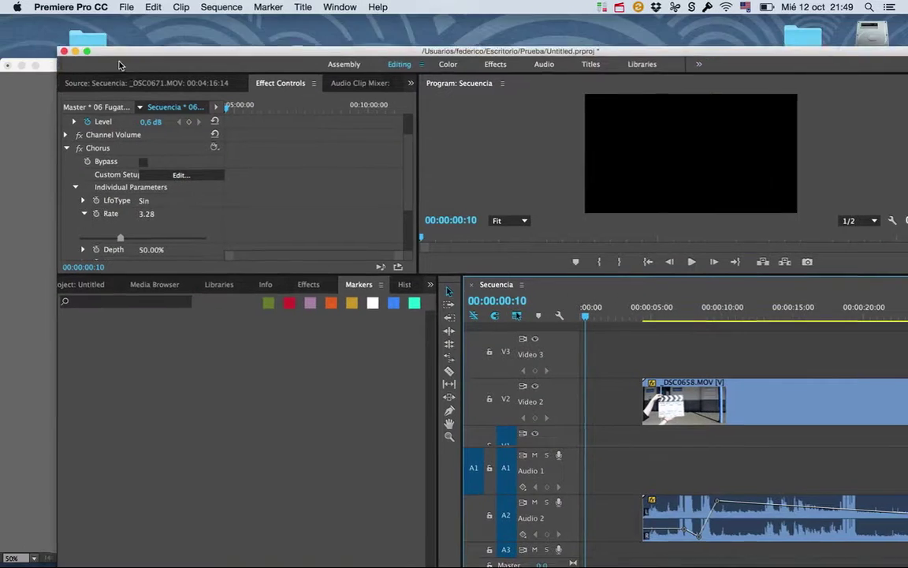
Show Premiere's project clips, move its window aside, then bring Illustrator back forward
{"action": "left_click", "coordinate": [21, 64]}
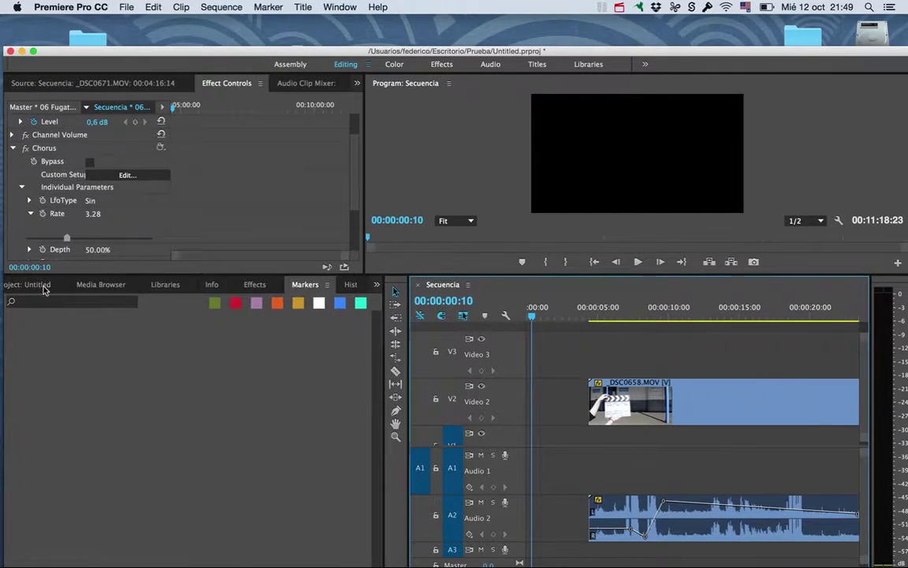
{"action": "left_click", "coordinate": [40, 284]}
{"action": "left_click_drag", "start_coordinate": [718, 53], "coordinate": [550, 21]}
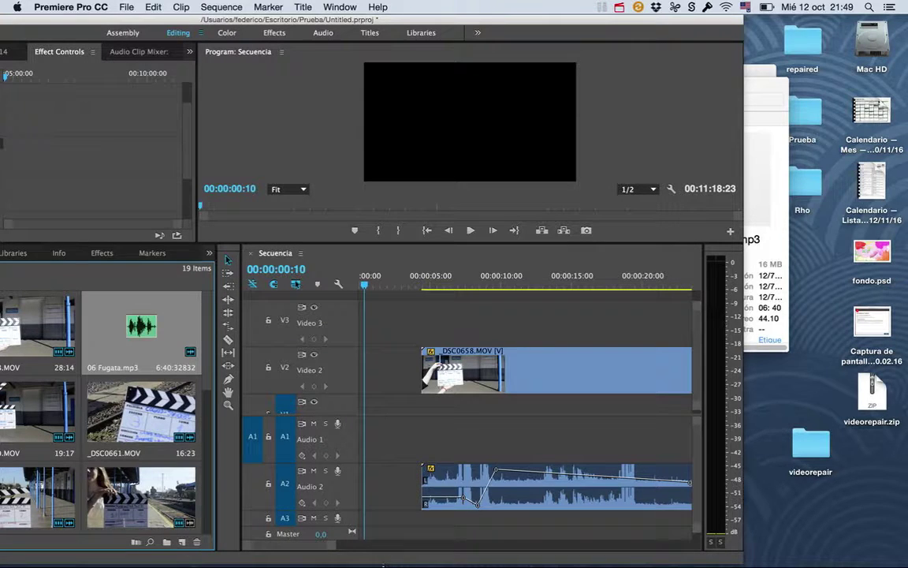
{"action": "mouse_move", "coordinate": [383, 565]}
{"action": "left_click", "coordinate": [523, 548]}
Start saving the bubble as an Illustrator file on the Desktop, then cancel the options
{"action": "left_click", "coordinate": [95, 7]}
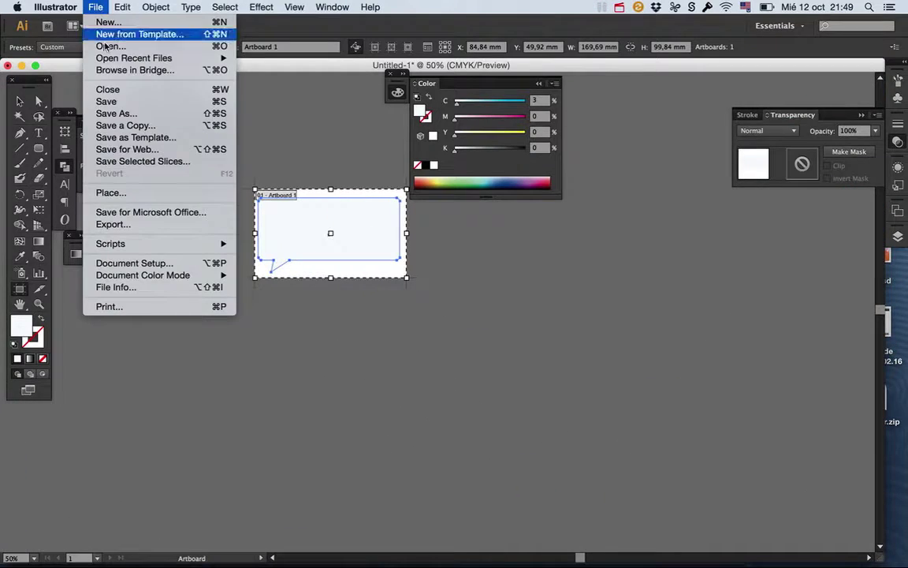
{"action": "left_click", "coordinate": [116, 114]}
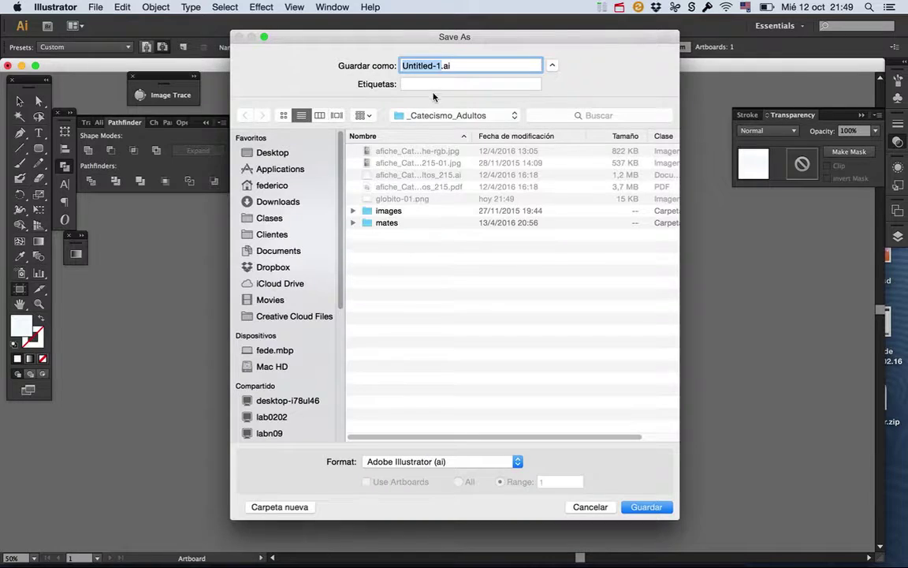
{"action": "left_click", "coordinate": [272, 152]}
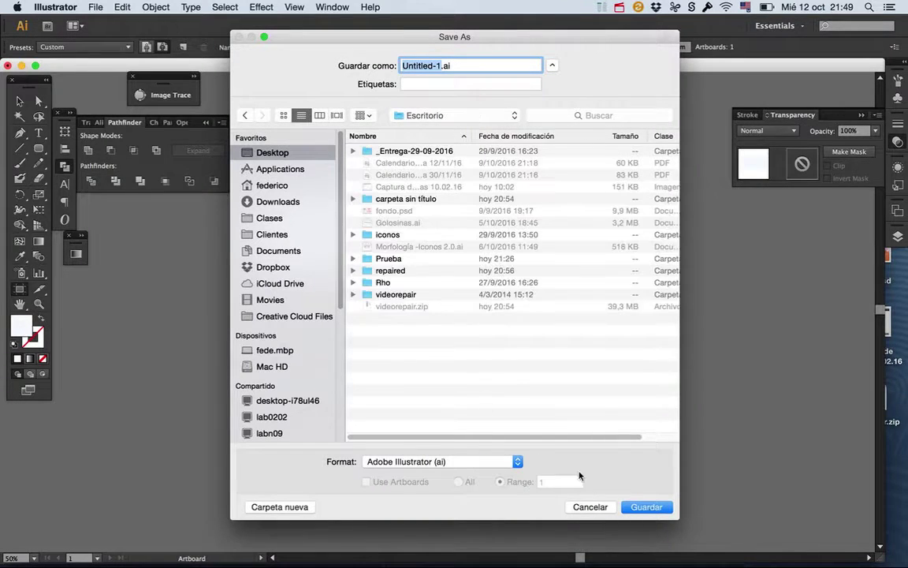
{"action": "left_click", "coordinate": [665, 507]}
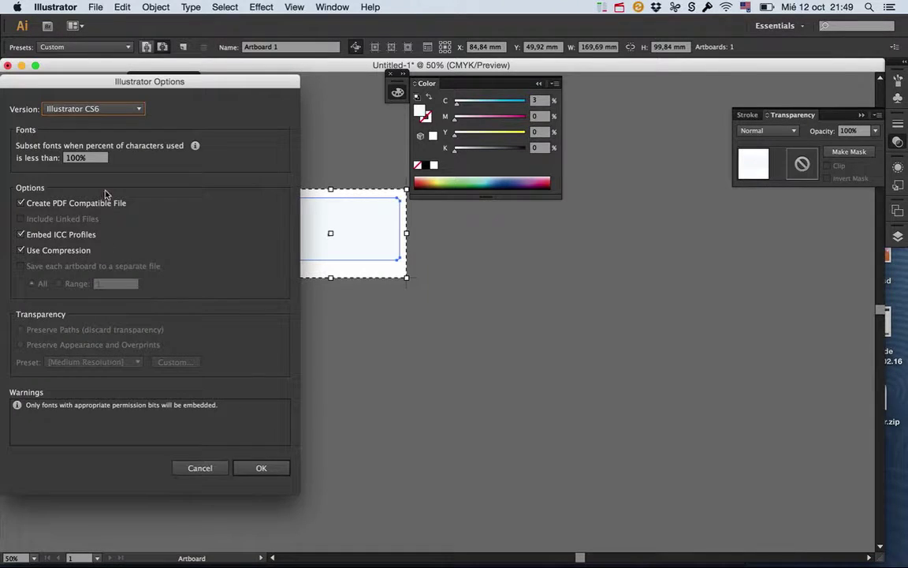
{"action": "left_click", "coordinate": [221, 469]}
Export the artboard as Untitled-1.png to the Desktop at High 300 ppi with transparency
{"action": "left_click", "coordinate": [95, 7]}
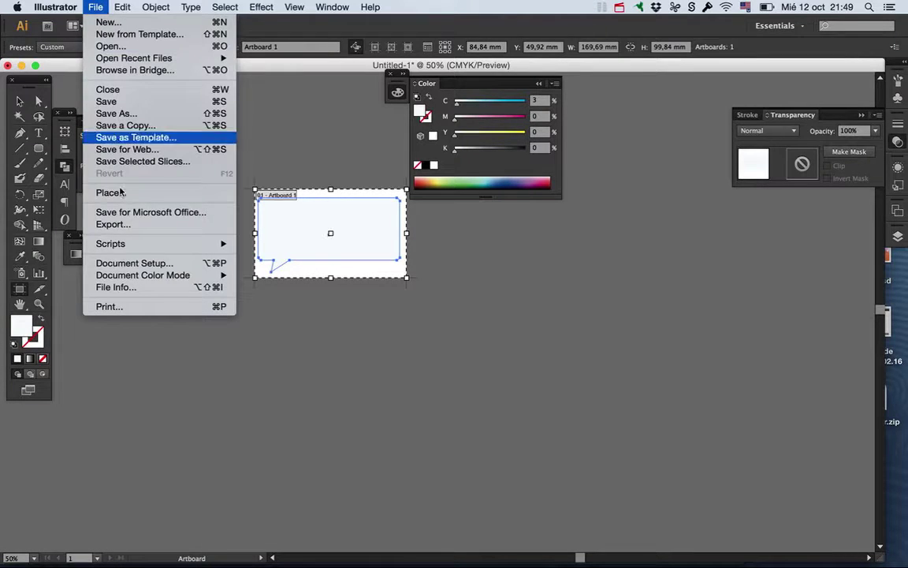
{"action": "left_click", "coordinate": [113, 224]}
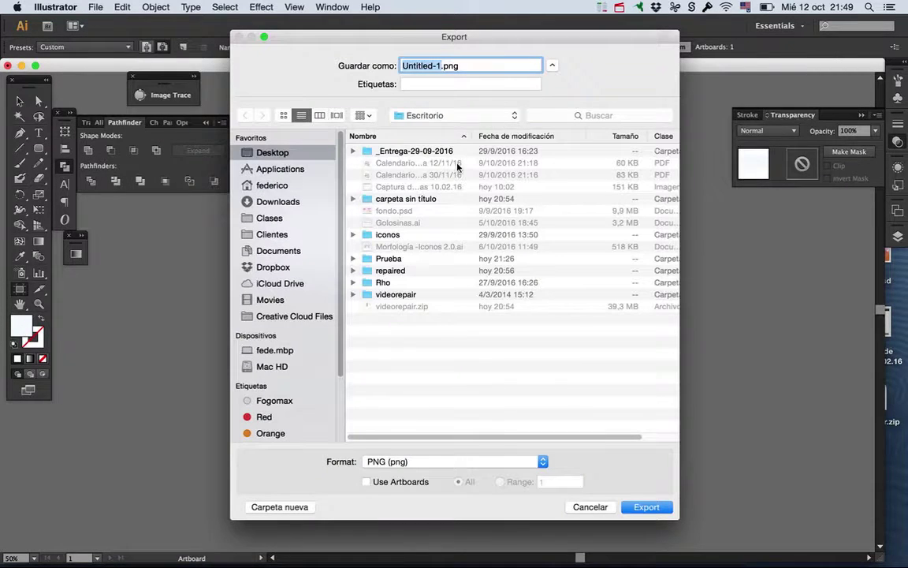
{"action": "left_click", "coordinate": [650, 508]}
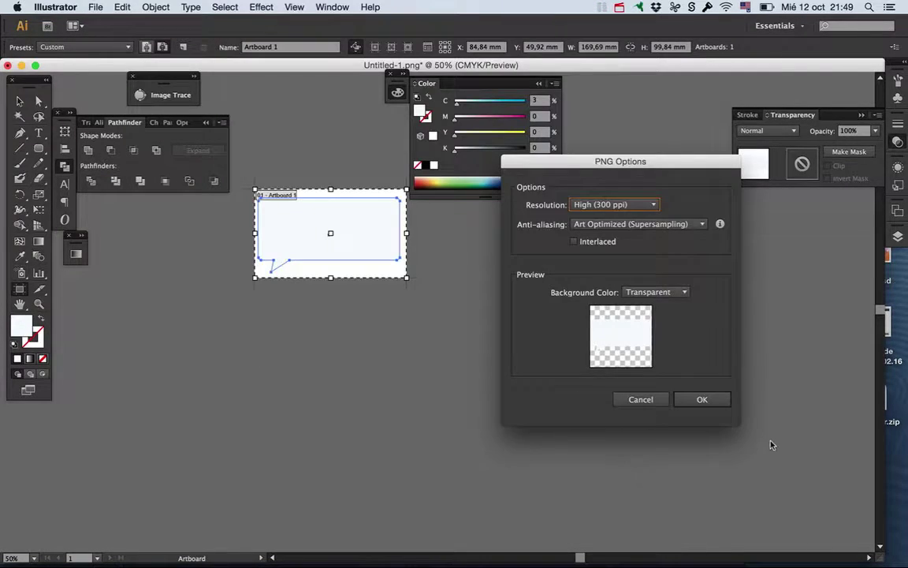
{"action": "left_click", "coordinate": [717, 399]}
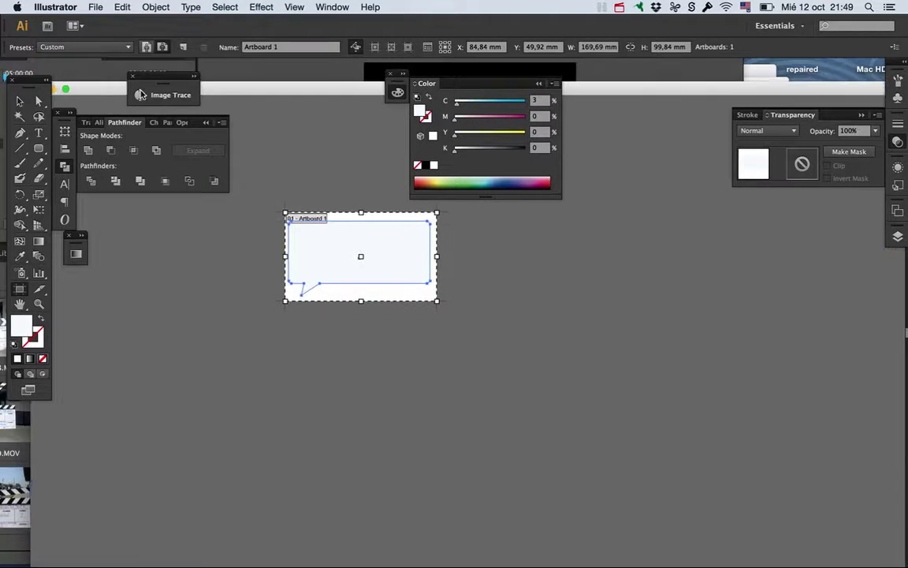
Import Untitled-1.png into Premiere and place it on Video 3 above DSC0658.MOV
{"action": "left_click", "coordinate": [76, 67]}
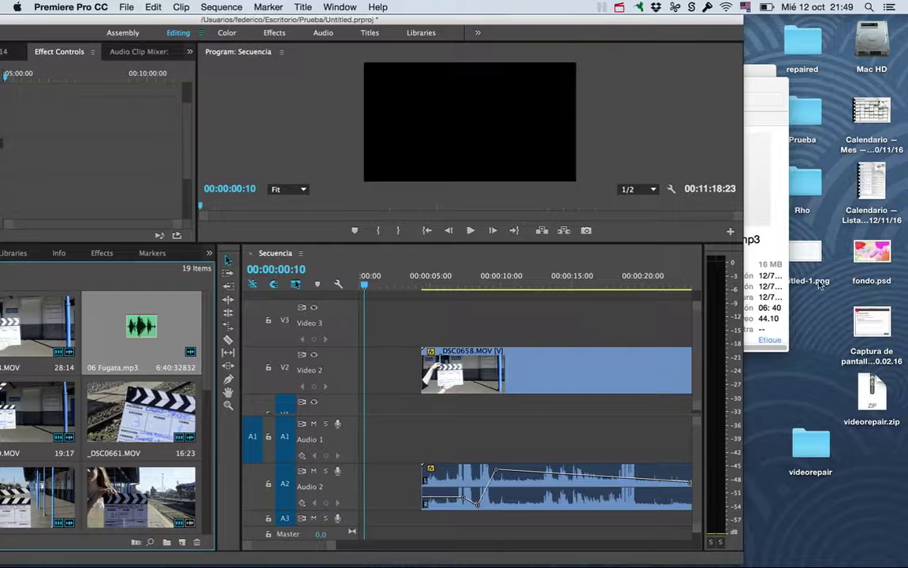
{"action": "left_click_drag", "start_coordinate": [815, 268], "coordinate": [85, 390]}
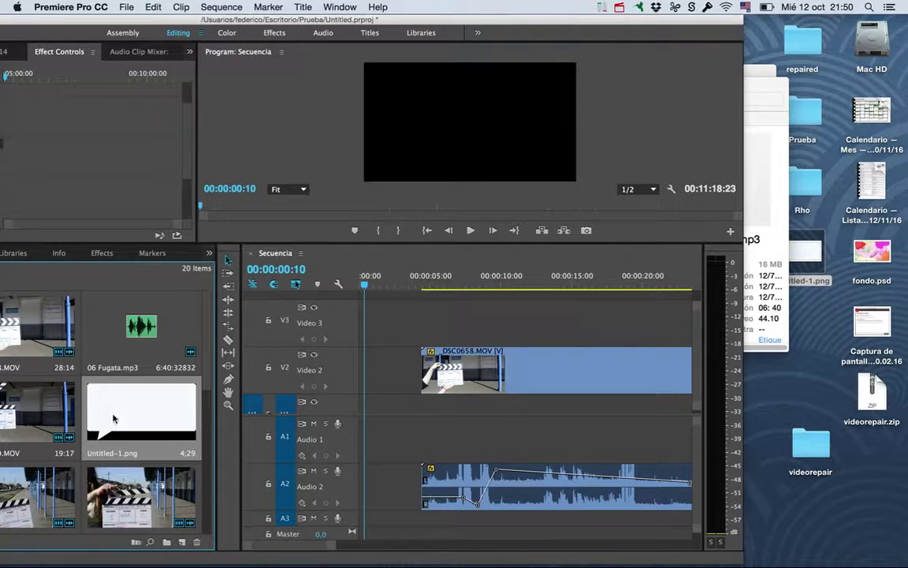
{"action": "left_click_drag", "start_coordinate": [131, 422], "coordinate": [462, 296]}
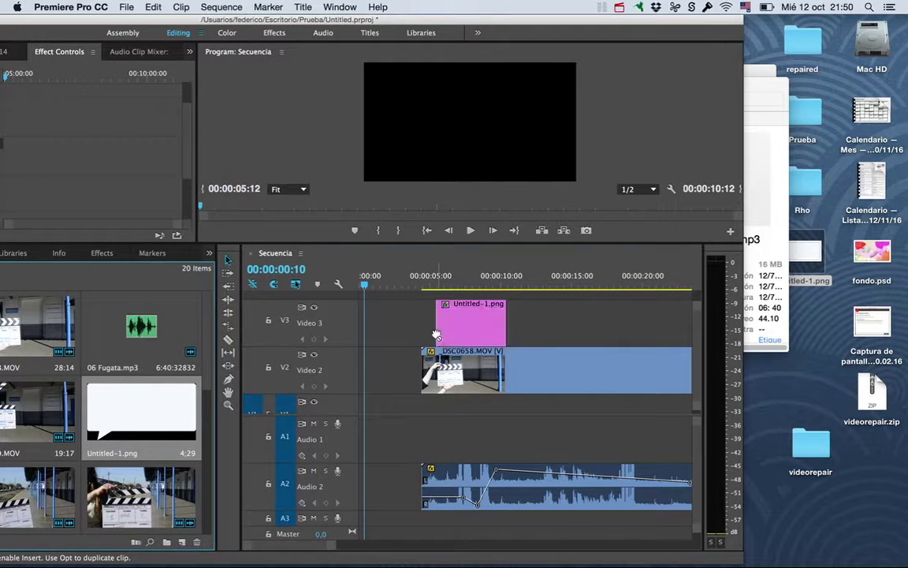
At 00:00:08:09, scale the speech bubble down to sit small over the clapperboard
{"action": "left_click", "coordinate": [477, 280]}
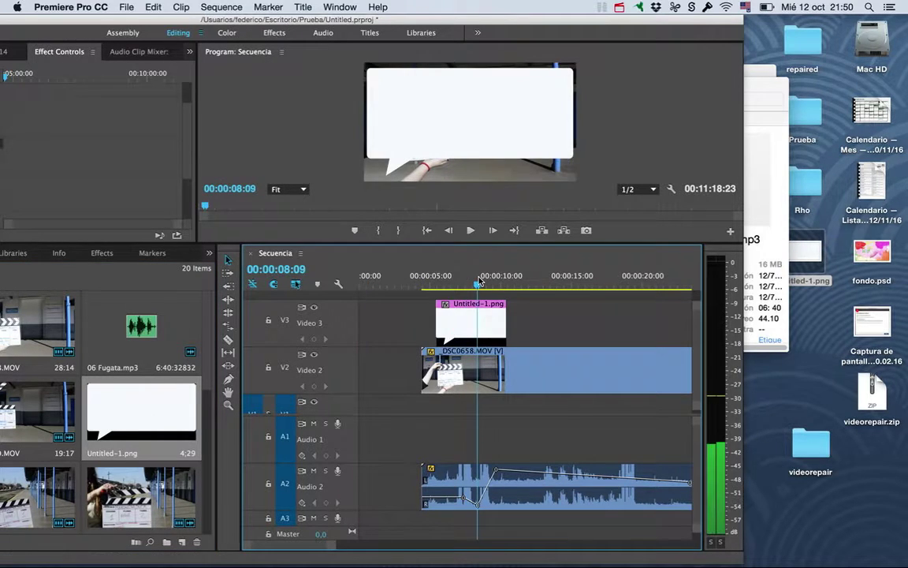
{"action": "left_click", "coordinate": [471, 142]}
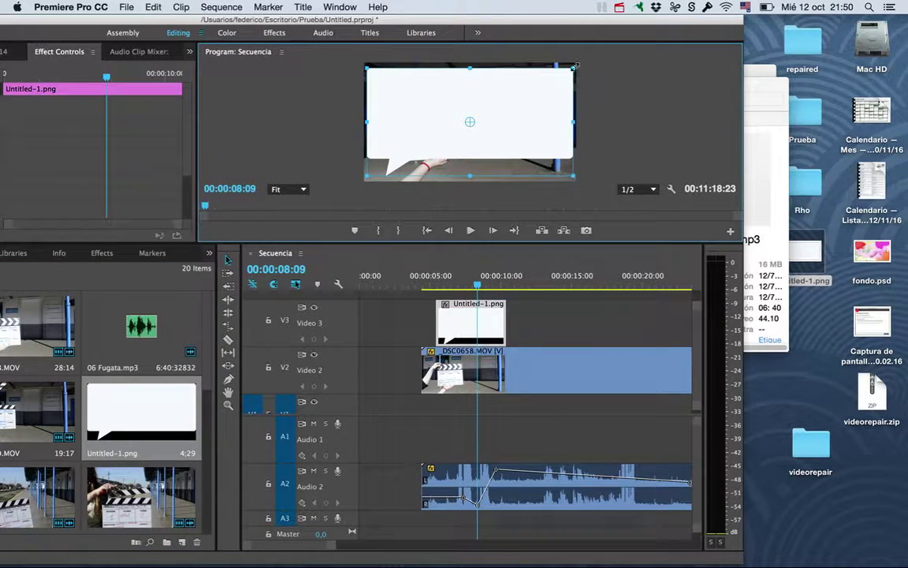
{"action": "left_click_drag", "start_coordinate": [575, 67], "coordinate": [432, 145]}
{"action": "left_click", "coordinate": [4, 52]}
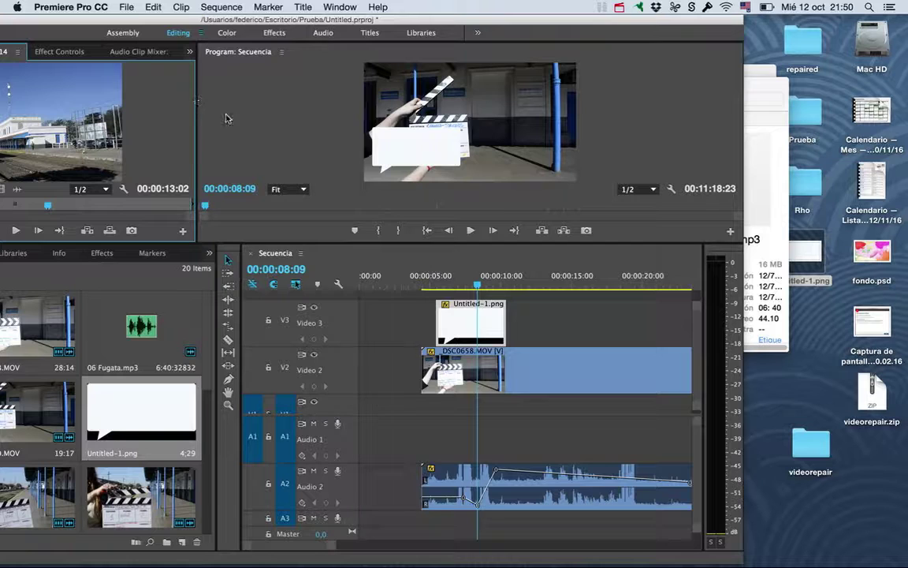
{"action": "left_click", "coordinate": [82, 53]}
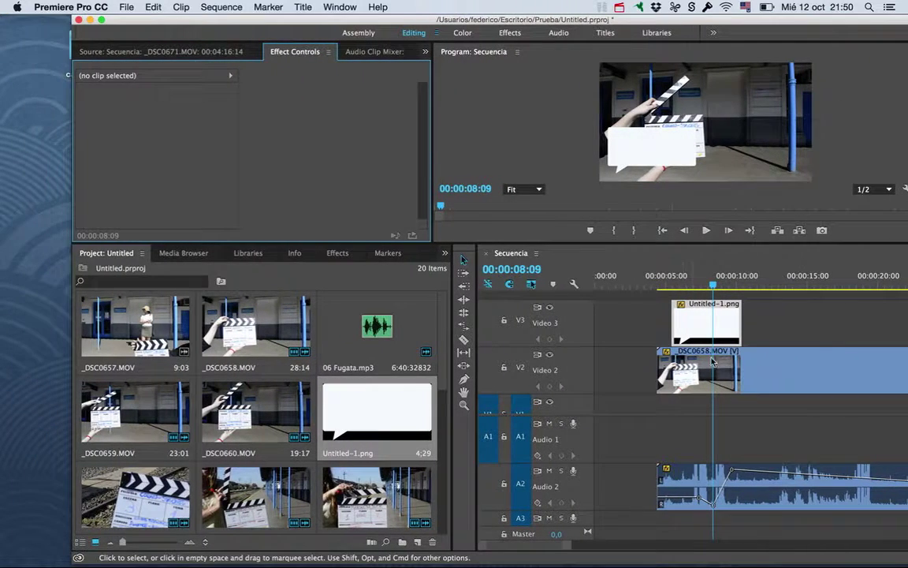
Lower Untitled-1.png's opacity from 100% to 69% in Effect Controls, keyframing it
{"action": "double_click", "coordinate": [690, 333]}
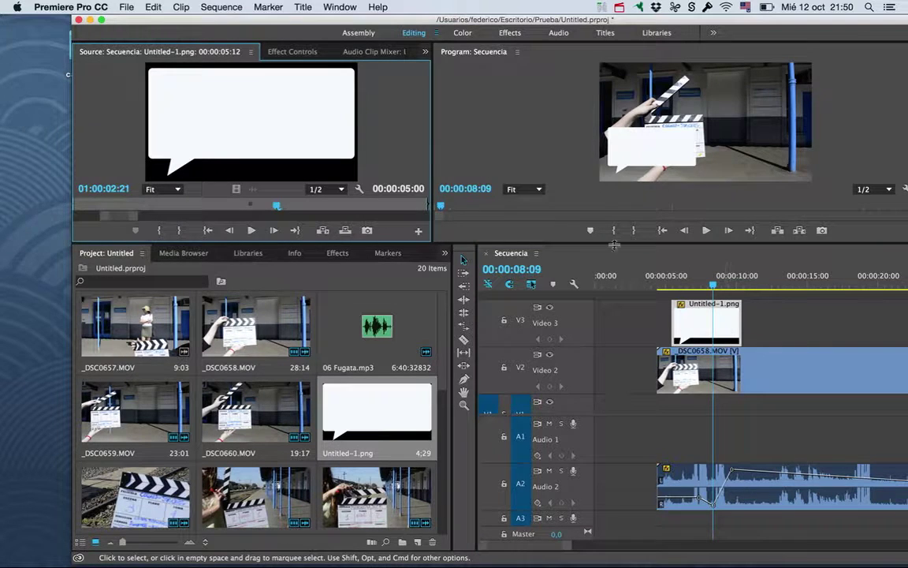
{"action": "left_click", "coordinate": [293, 53]}
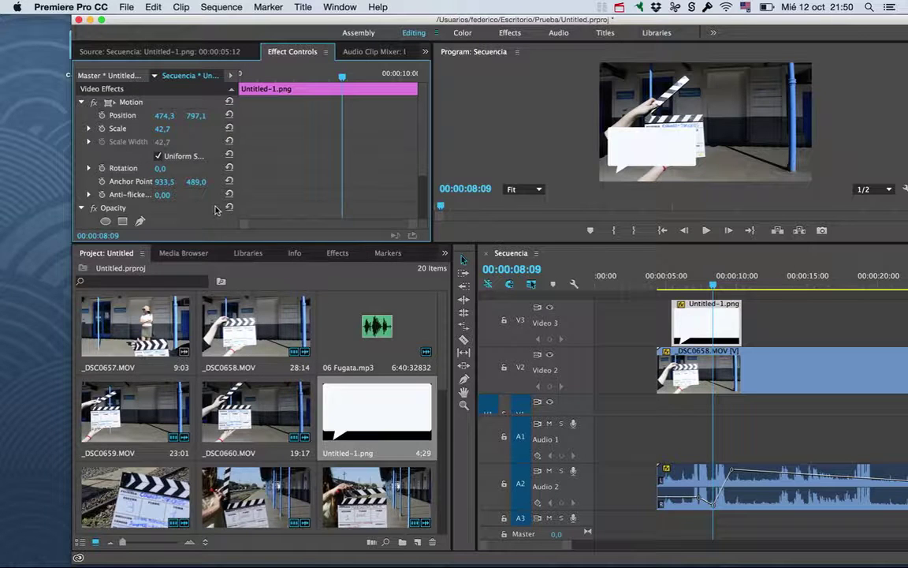
{"action": "scroll", "coordinate": [107, 195], "scroll_direction": "down", "scroll_amount": 1}
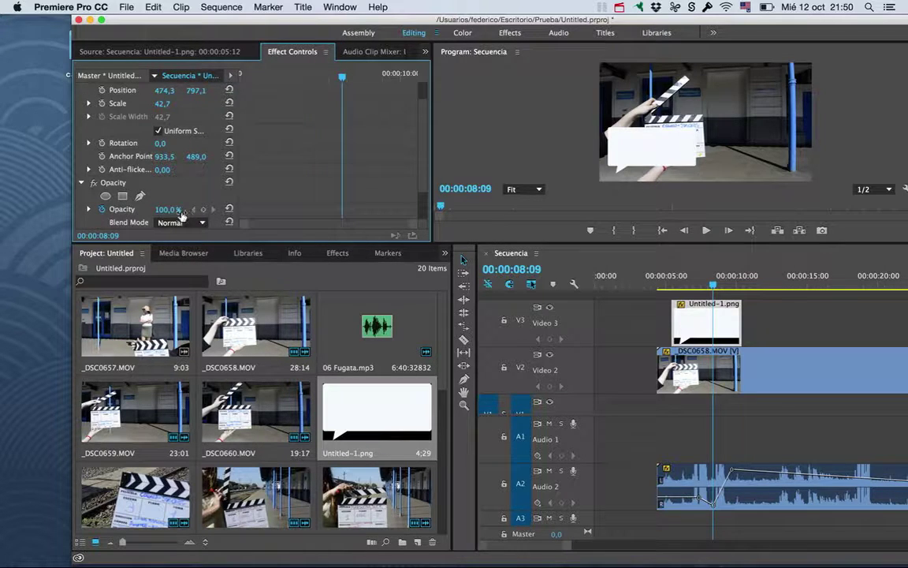
{"action": "left_click_drag", "start_coordinate": [180, 211], "coordinate": [149, 211]}
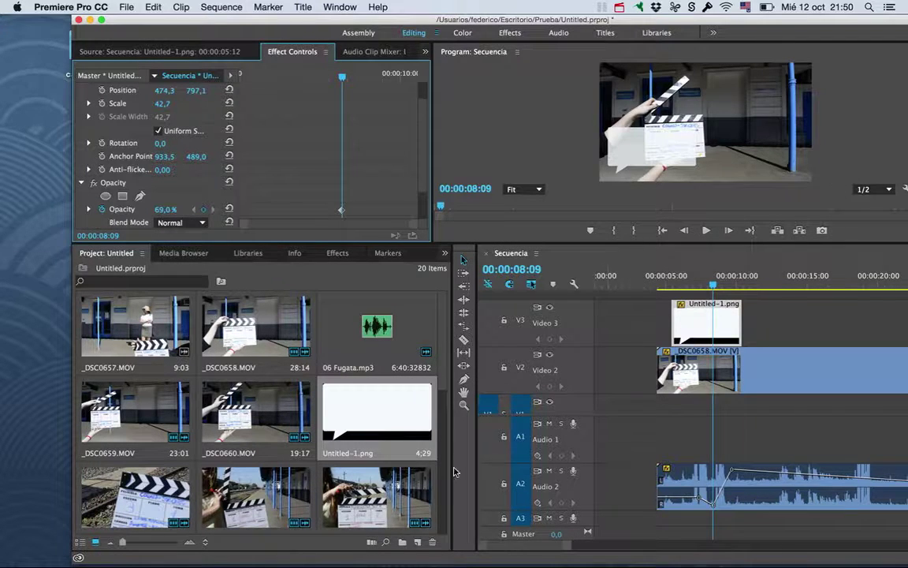
Create a new 1920×1080 title, Title 01, and type 'La línea deempoo' on its canvas
{"action": "left_click", "coordinate": [417, 545]}
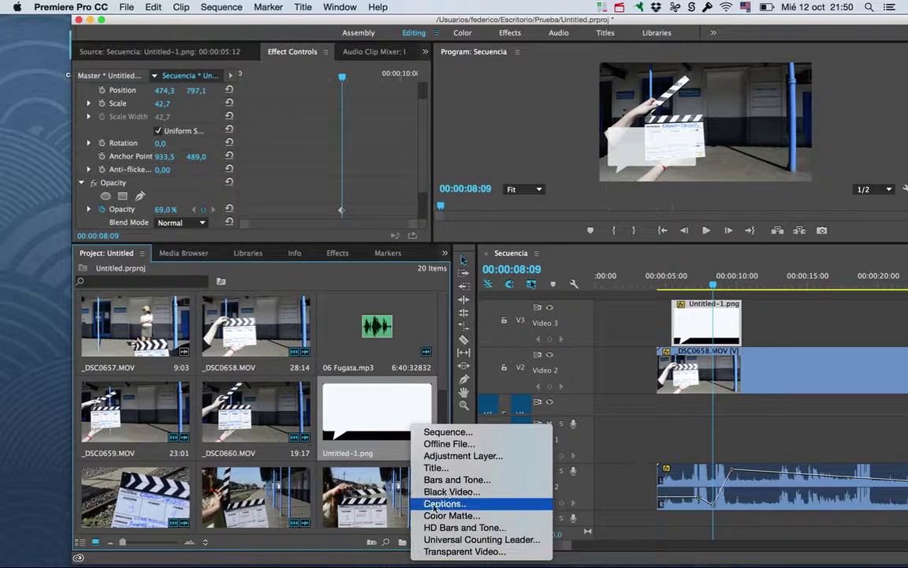
{"action": "left_click", "coordinate": [443, 468]}
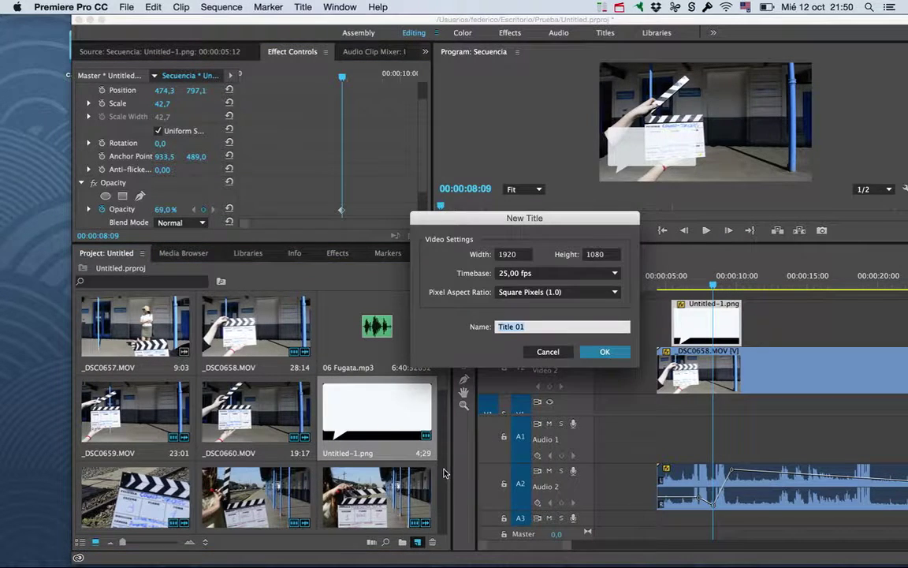
{"action": "left_click", "coordinate": [601, 352]}
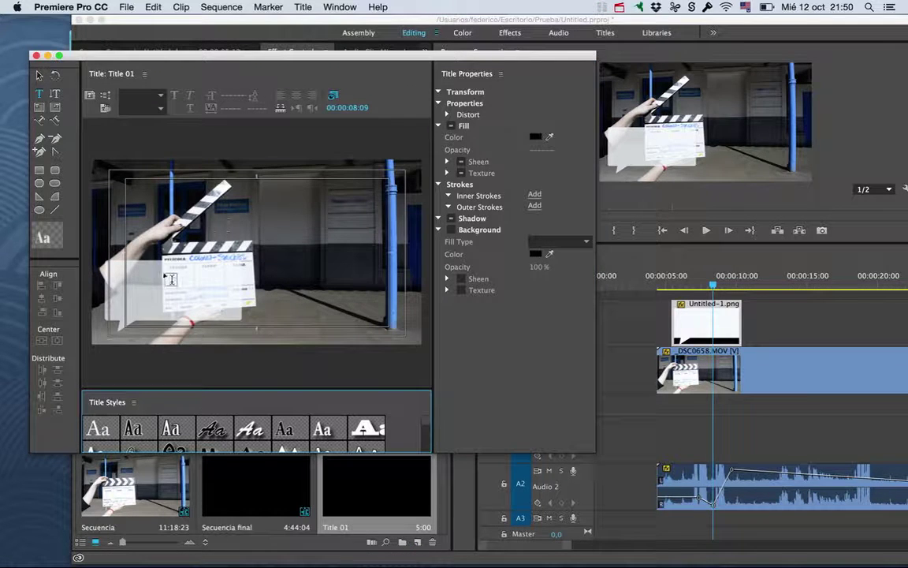
{"action": "left_click", "coordinate": [113, 273]}
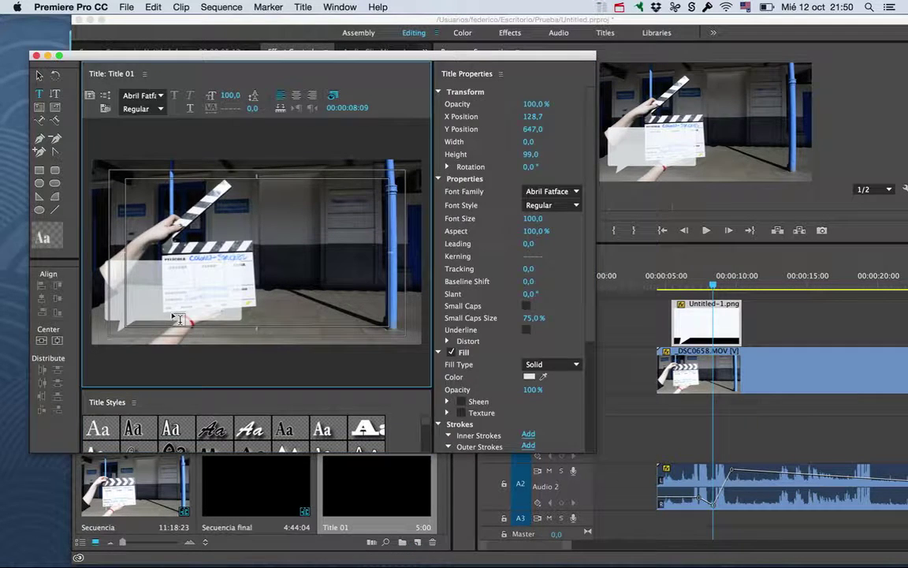
{"action": "type", "text": "La l"}
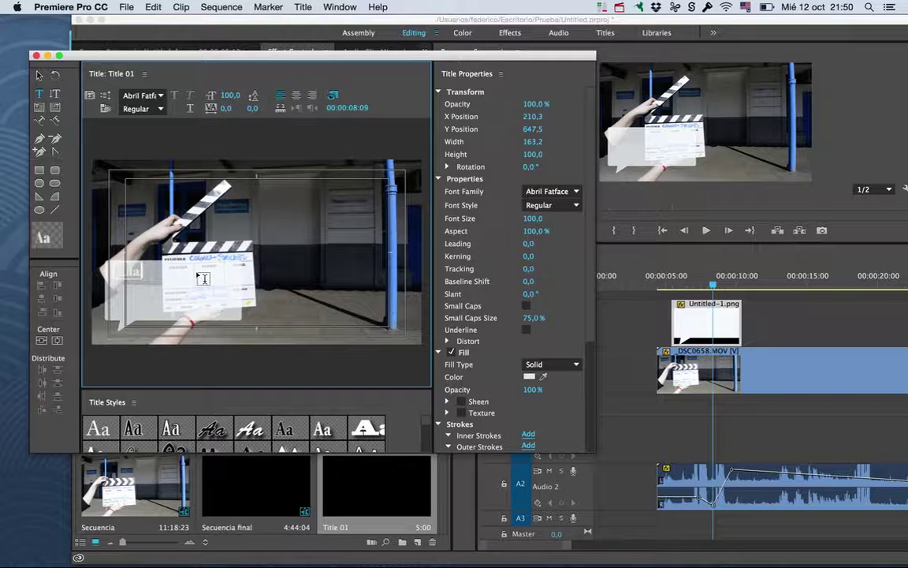
{"action": "type", "text": "ínea de"}
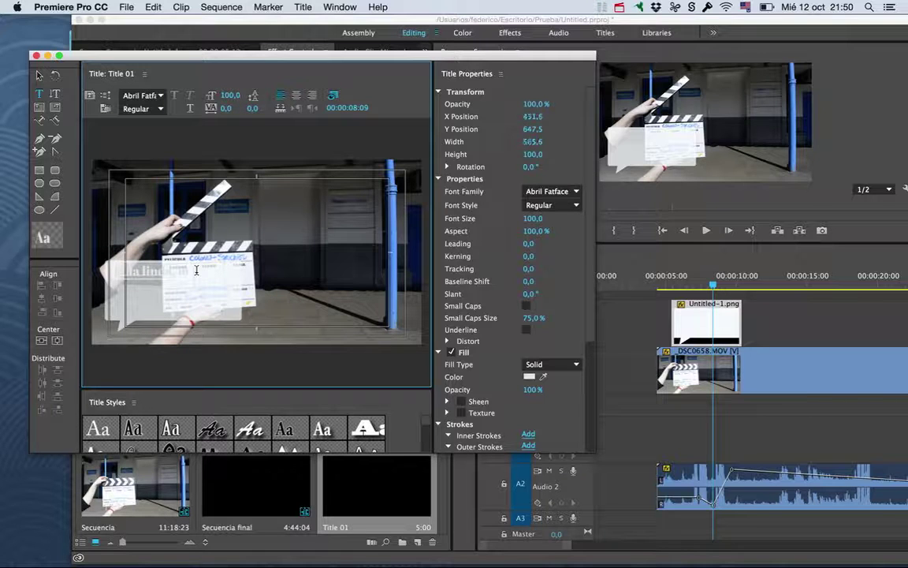
{"action": "type", "text": "empo"}
{"action": "type", "text": "o"}
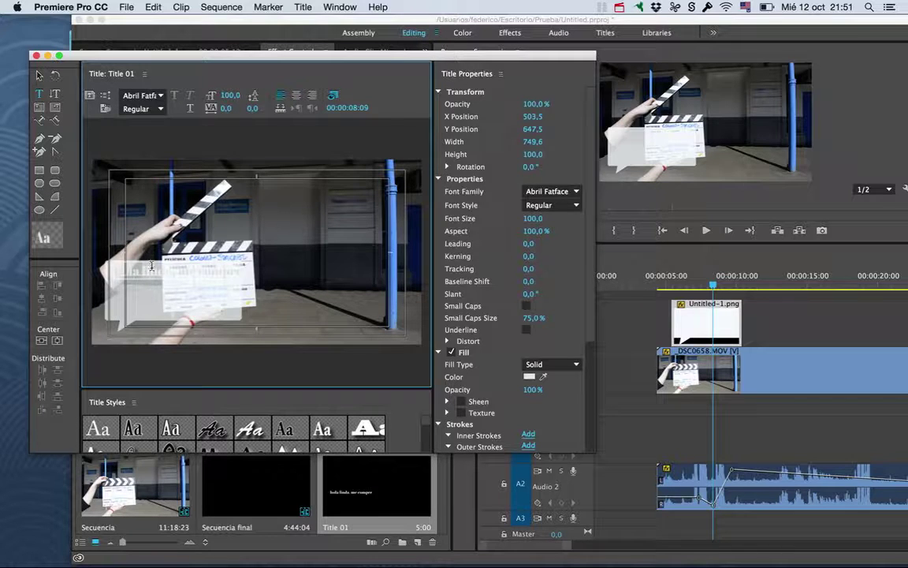
Select all the 'hola linda, me compre' text and apply the white Chaparral Pro Bold preset style
{"action": "left_click", "coordinate": [160, 110]}
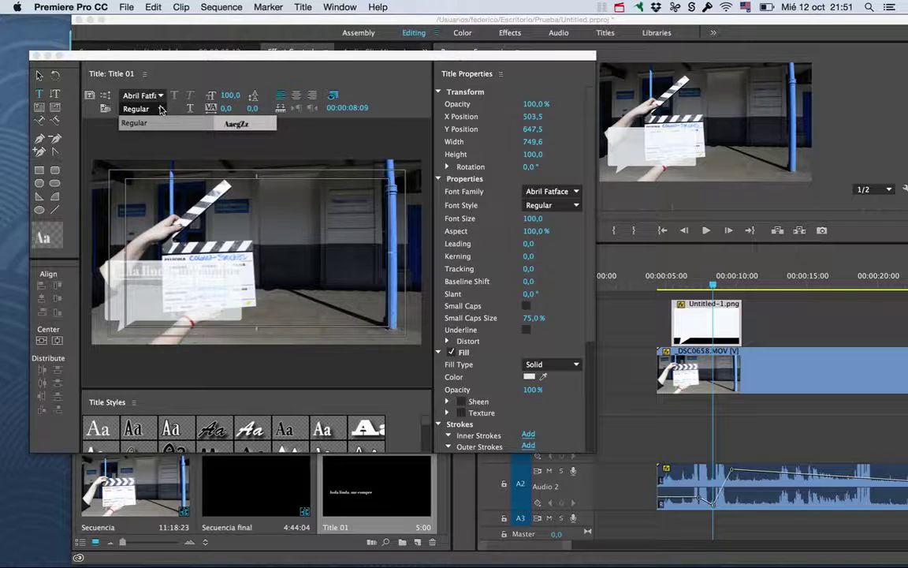
{"action": "left_click", "coordinate": [320, 96]}
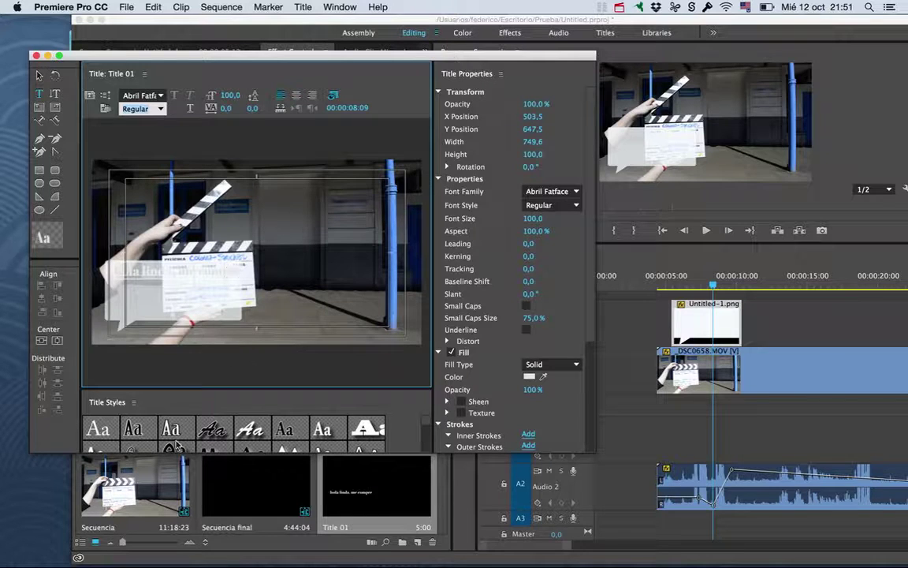
{"action": "left_click", "coordinate": [184, 273]}
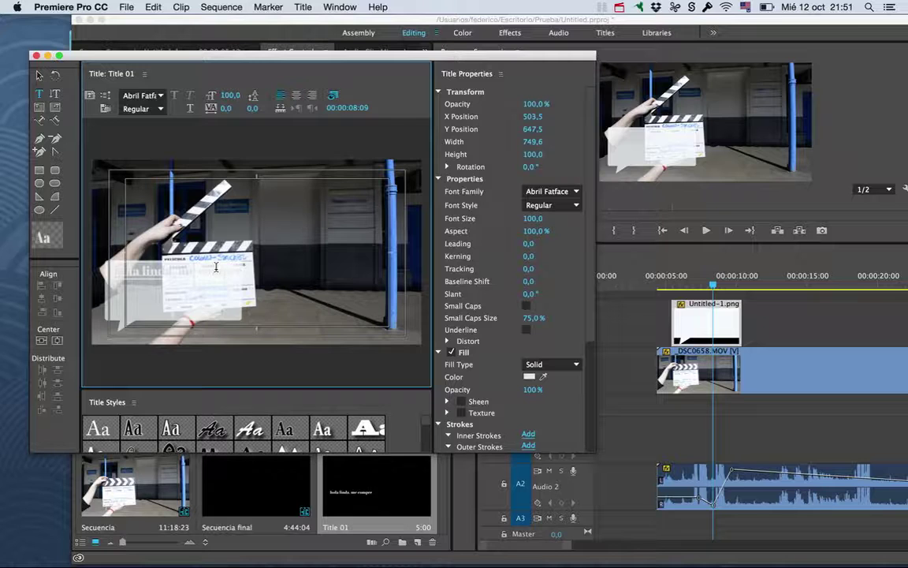
{"action": "key", "text": "super+a"}
{"action": "left_click", "coordinate": [134, 428]}
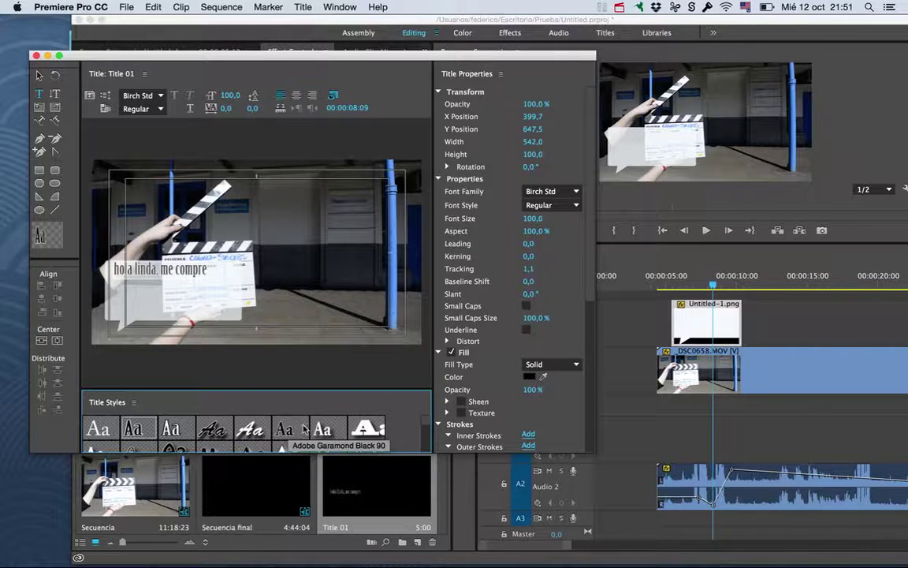
{"action": "scroll", "coordinate": [237, 430], "scroll_direction": "down", "scroll_amount": 1}
{"action": "left_click", "coordinate": [175, 441]}
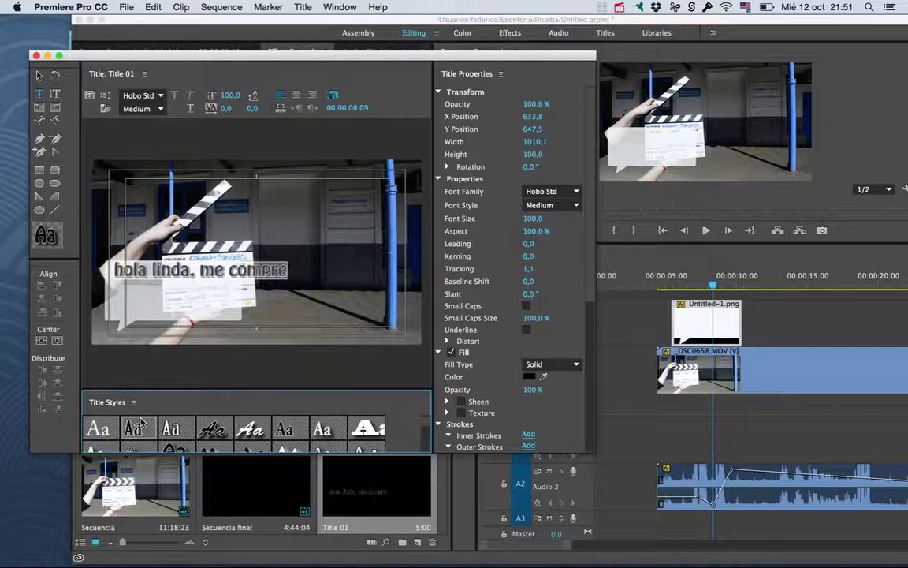
{"action": "left_click", "coordinate": [119, 432]}
{"action": "left_click", "coordinate": [96, 443]}
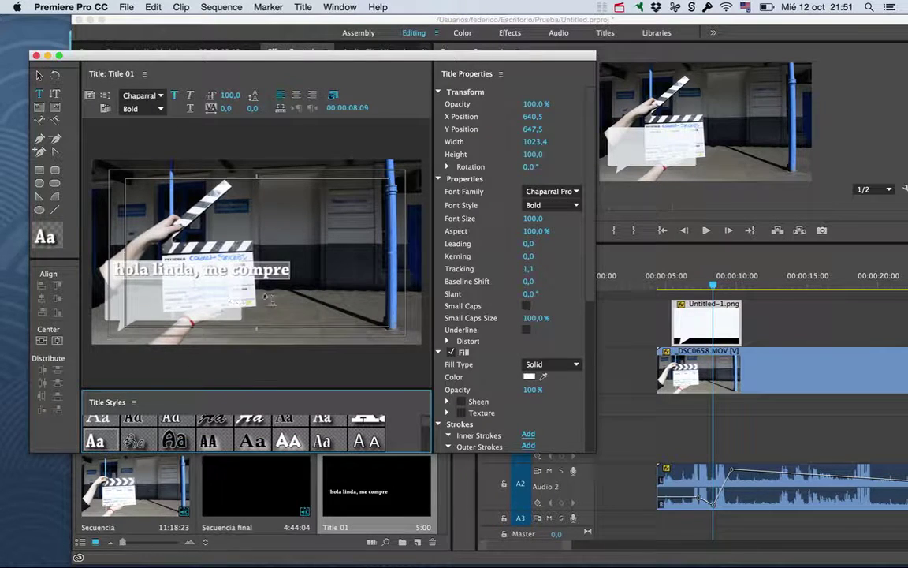
{"action": "left_click", "coordinate": [226, 274]}
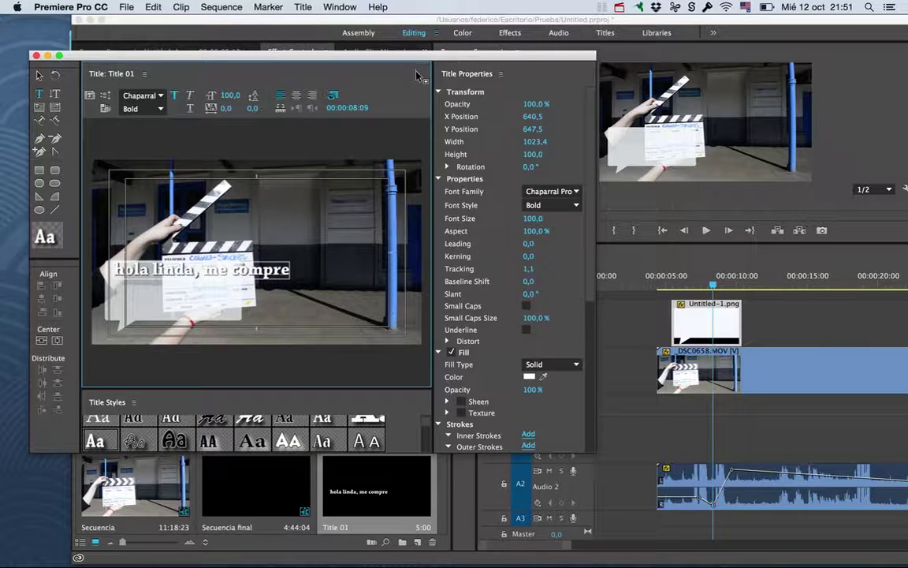
{"action": "left_click", "coordinate": [439, 91]}
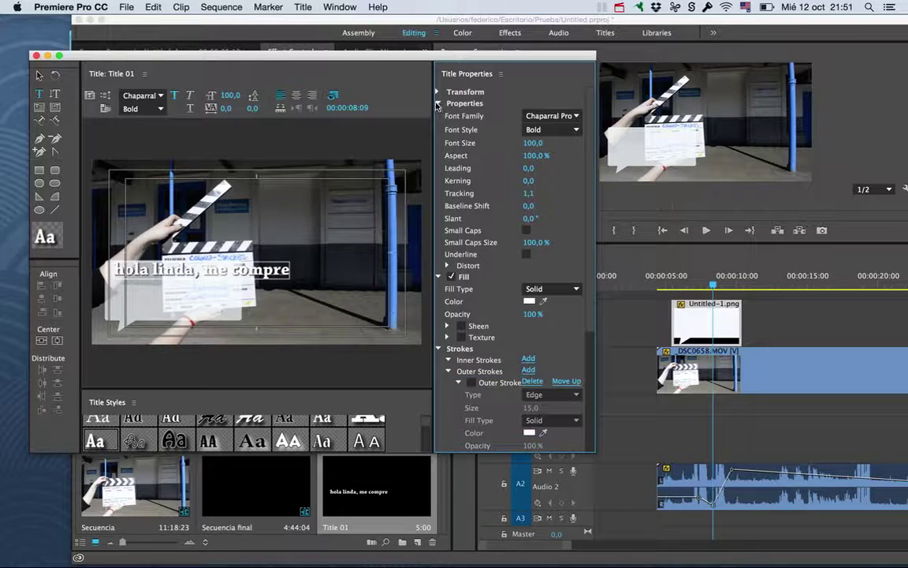
Set the text fill colour to green 49C04F for the word 'me'
{"action": "left_click", "coordinate": [438, 103]}
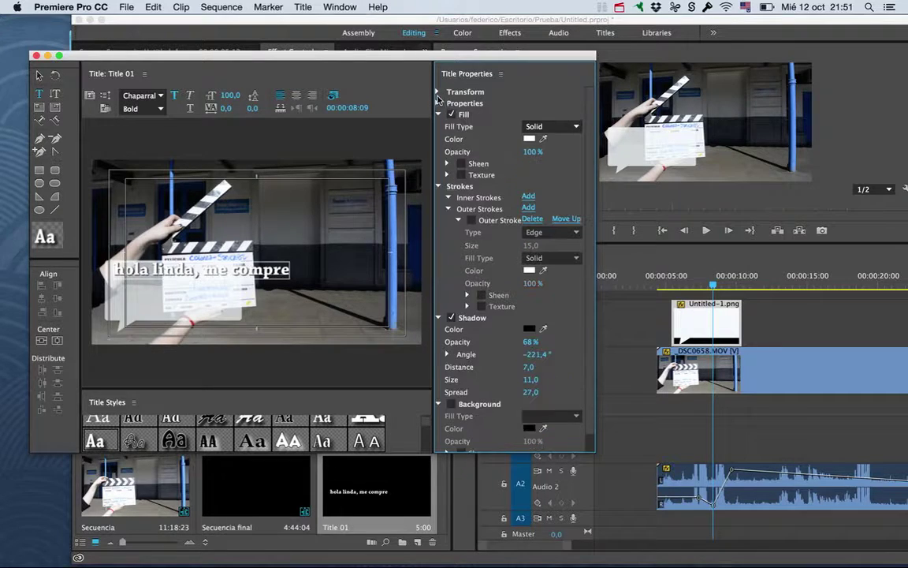
{"action": "left_click", "coordinate": [529, 139]}
{"action": "left_click", "coordinate": [487, 192]}
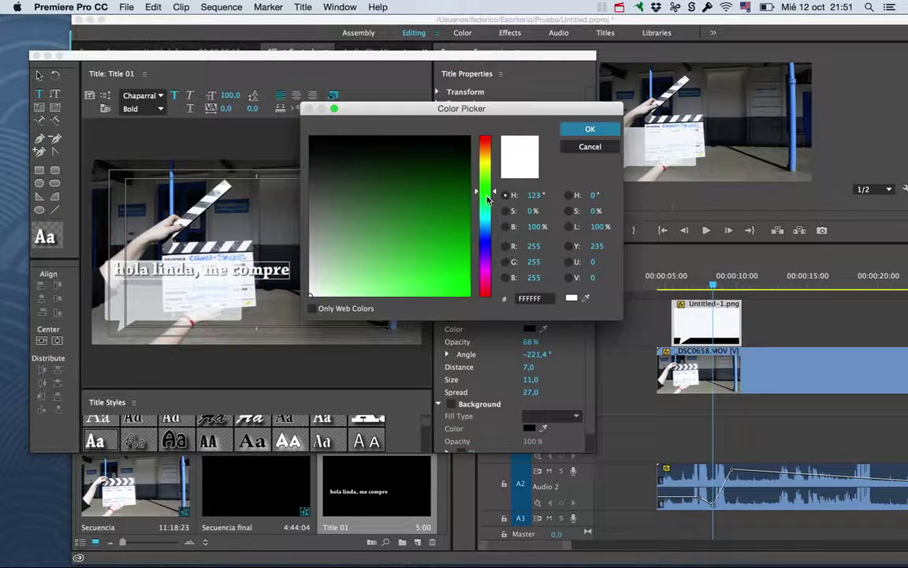
{"action": "left_click_drag", "start_coordinate": [436, 209], "coordinate": [440, 196]}
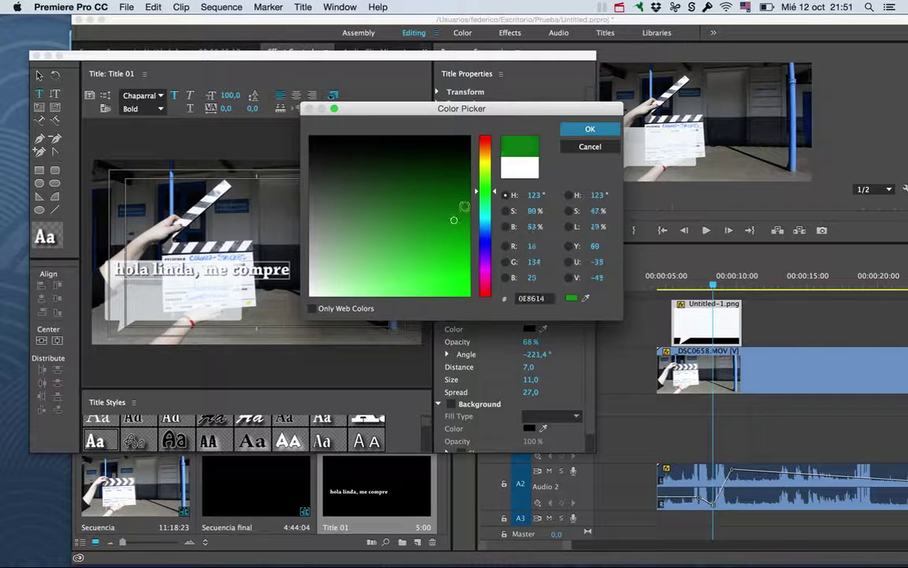
{"action": "left_click_drag", "start_coordinate": [377, 241], "coordinate": [409, 257]}
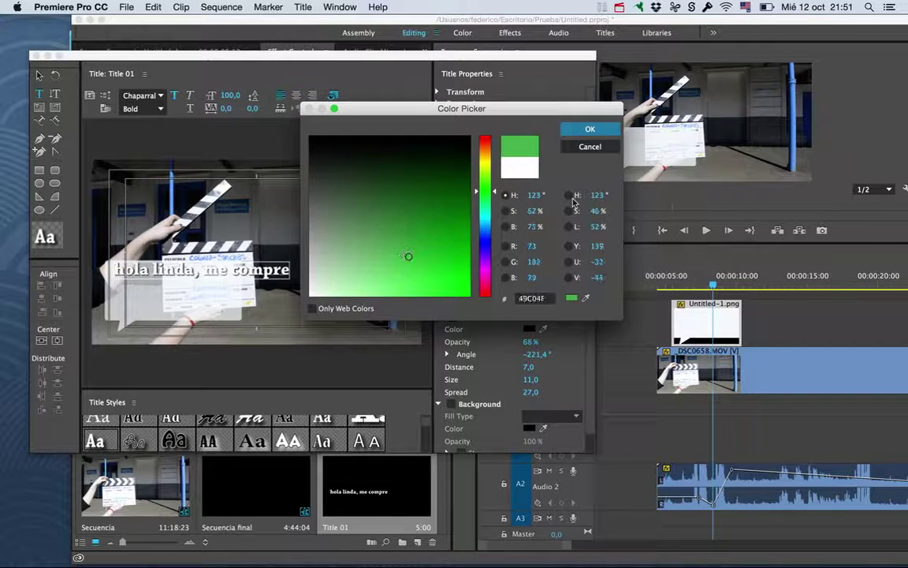
{"action": "left_click", "coordinate": [591, 130]}
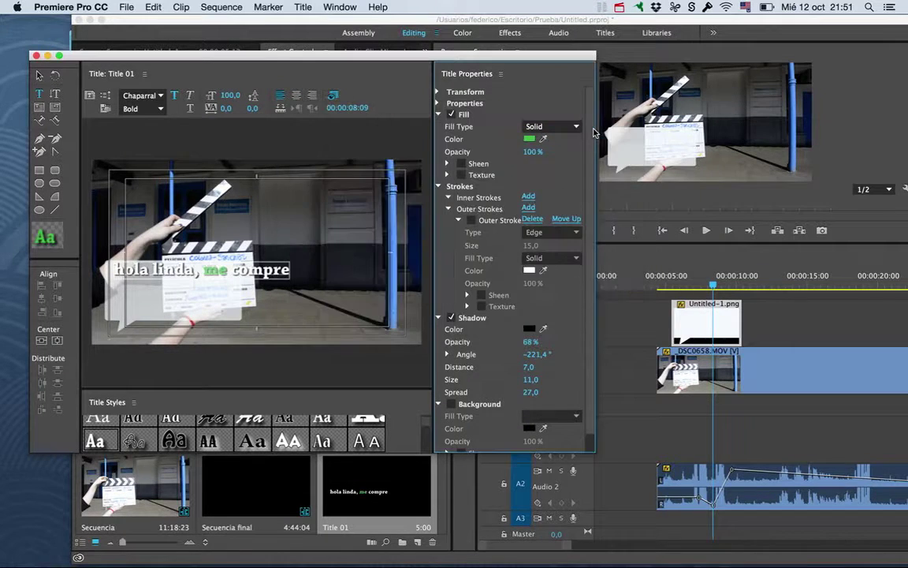
Reduce 'me' to font size 90, then shrink the whole title text to size 67
{"action": "left_click", "coordinate": [234, 275]}
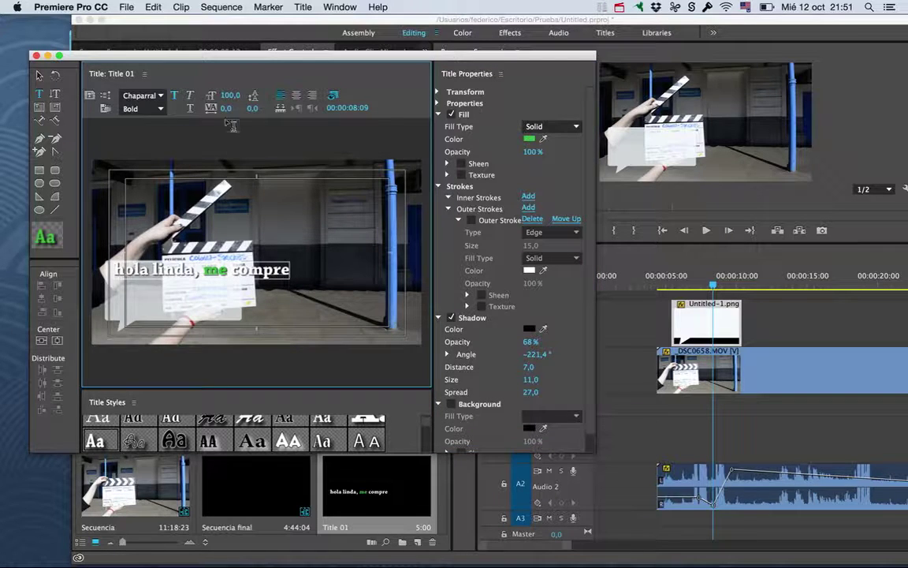
{"action": "double_click", "coordinate": [223, 269]}
{"action": "left_click_drag", "start_coordinate": [227, 95], "coordinate": [217, 93]}
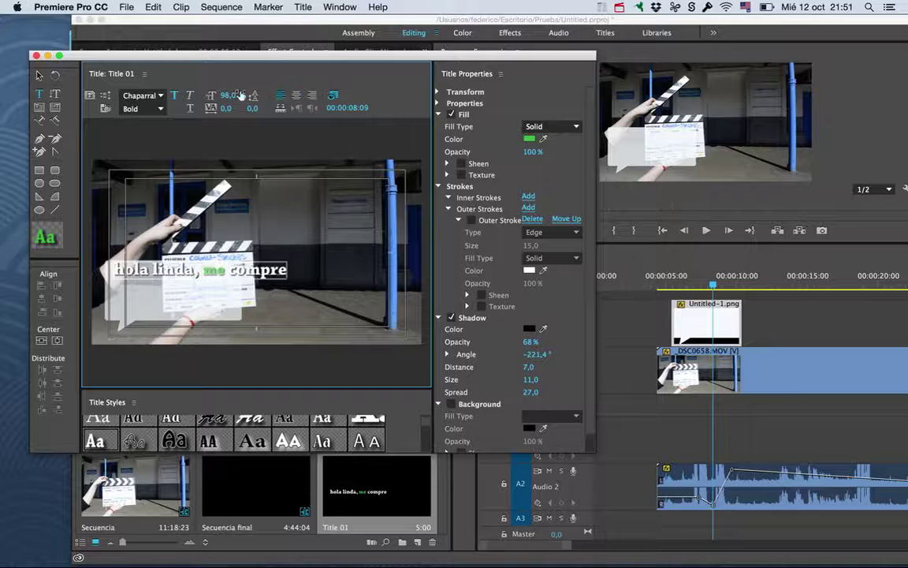
{"action": "left_click_drag", "start_coordinate": [286, 269], "coordinate": [112, 270]}
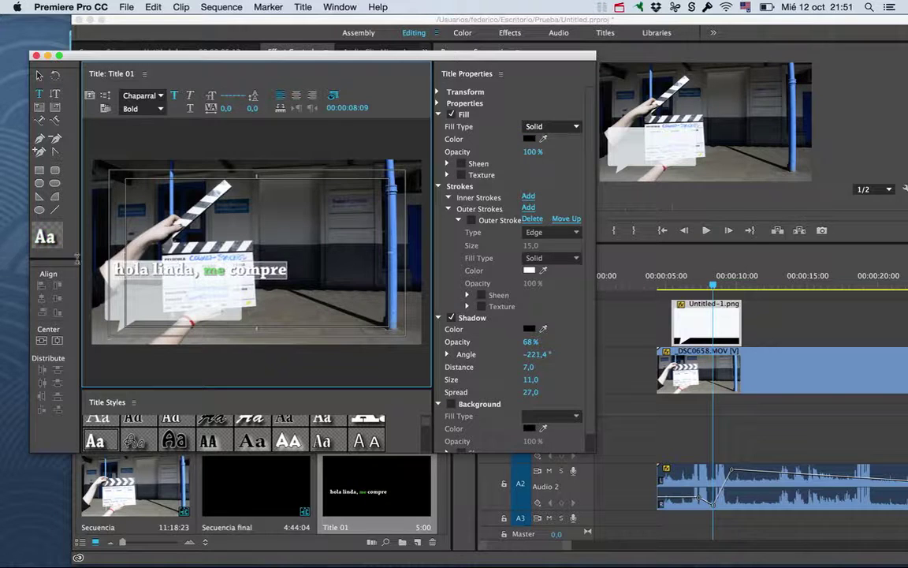
{"action": "left_click_drag", "start_coordinate": [220, 99], "coordinate": [201, 97]}
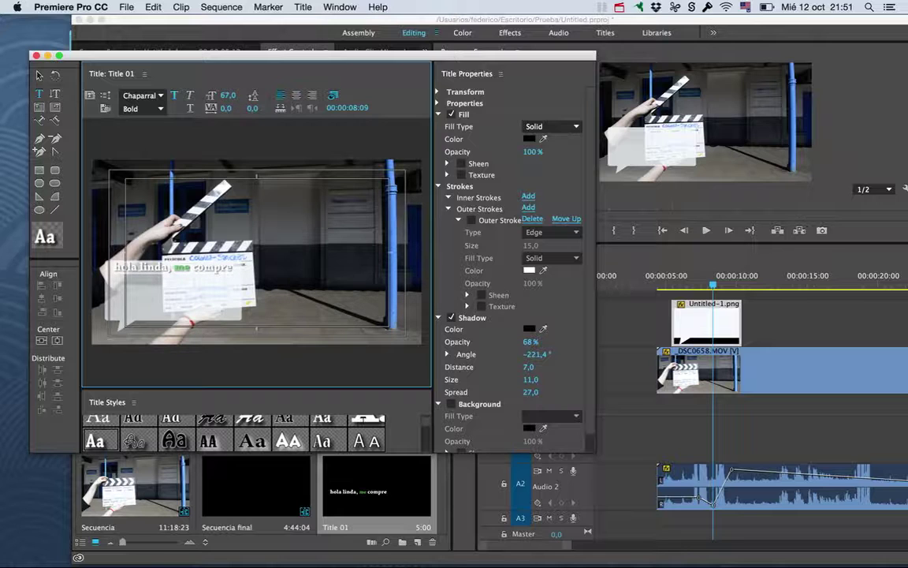
{"action": "left_click", "coordinate": [39, 75]}
{"action": "left_click", "coordinate": [438, 92]}
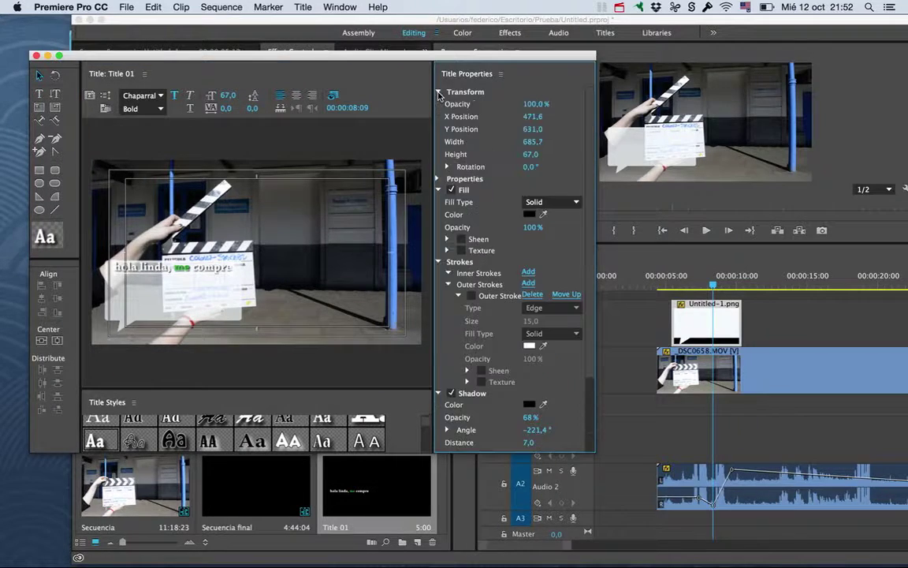
{"action": "left_click", "coordinate": [438, 92]}
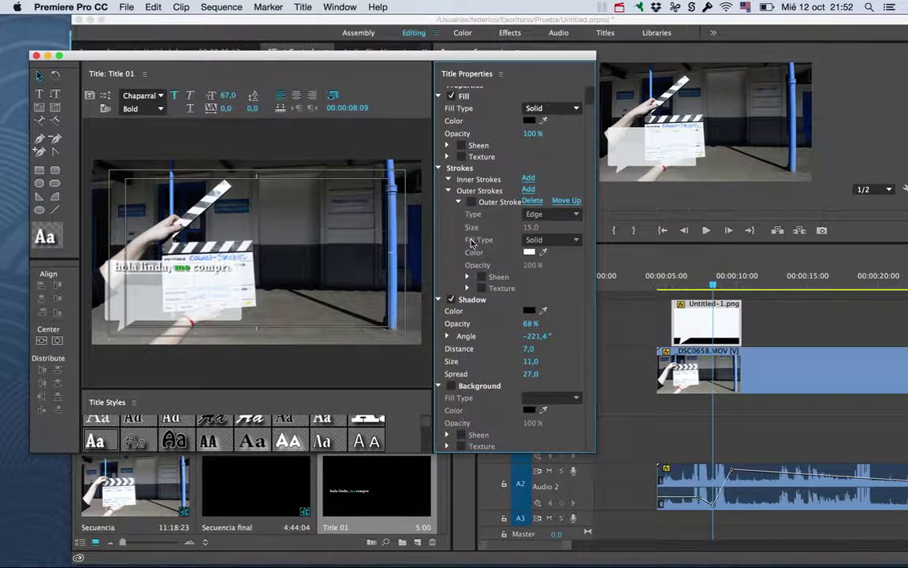
{"action": "left_click_drag", "start_coordinate": [137, 57], "coordinate": [149, 57]}
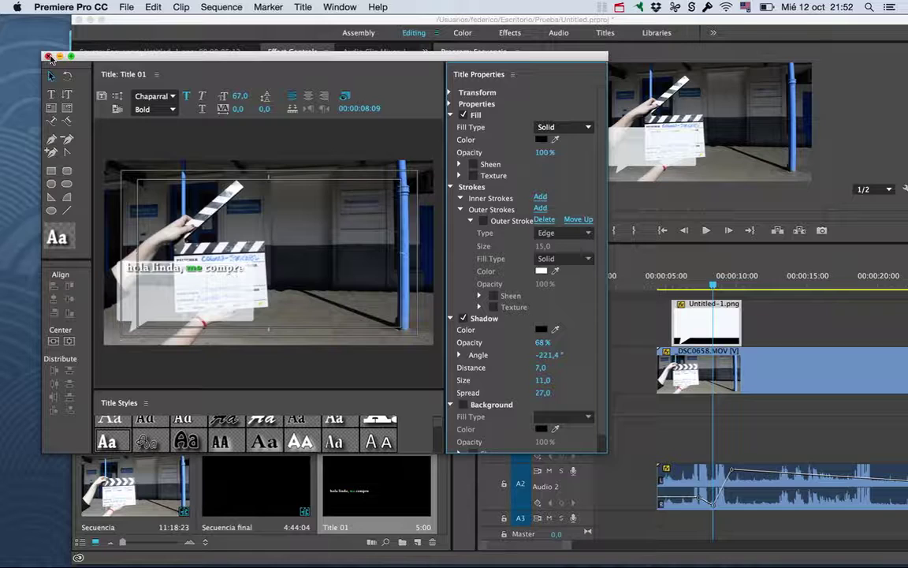
Close the Titler and drop Title 01 on a new Video 4 track above Untitled-1.png, selecting both clips
{"action": "left_click", "coordinate": [49, 56]}
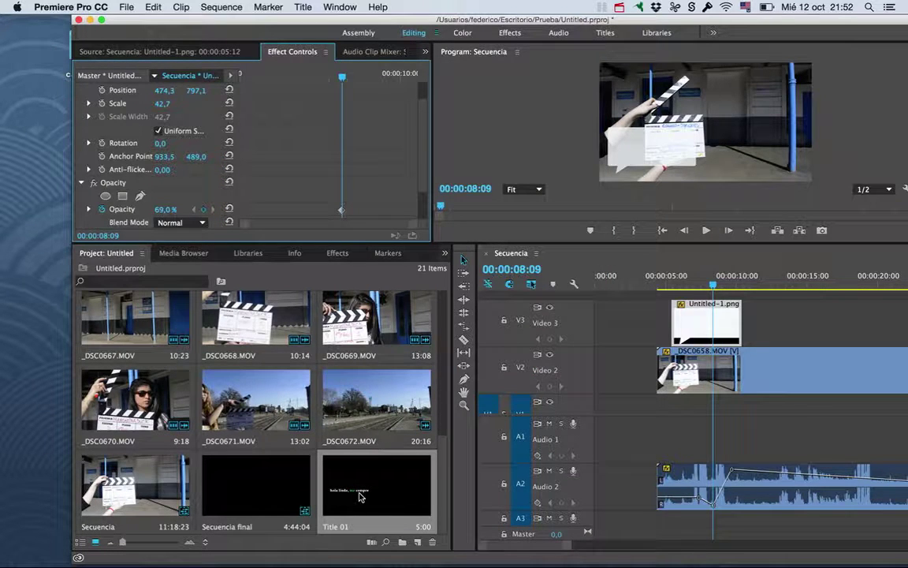
{"action": "left_click_drag", "start_coordinate": [333, 539], "coordinate": [682, 315]}
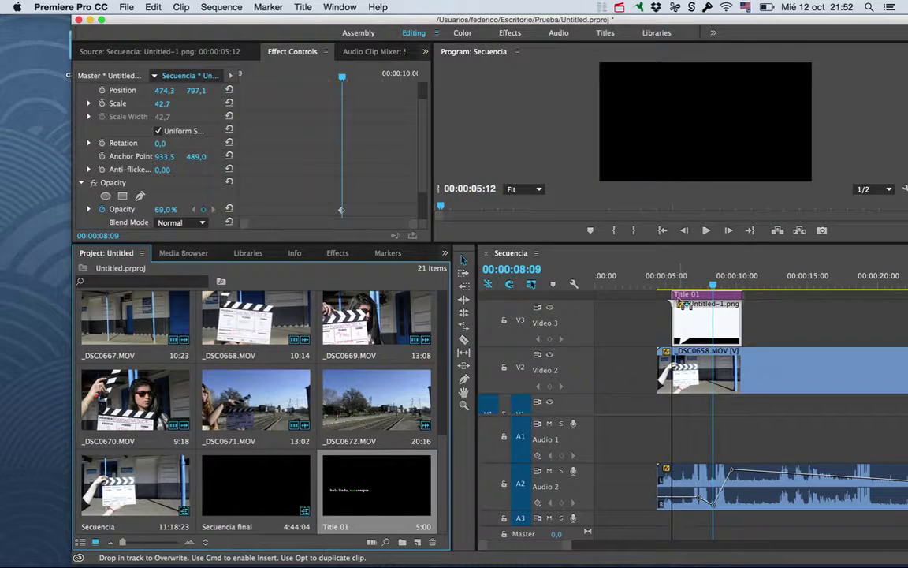
{"action": "left_click_drag", "start_coordinate": [683, 315], "coordinate": [690, 307]}
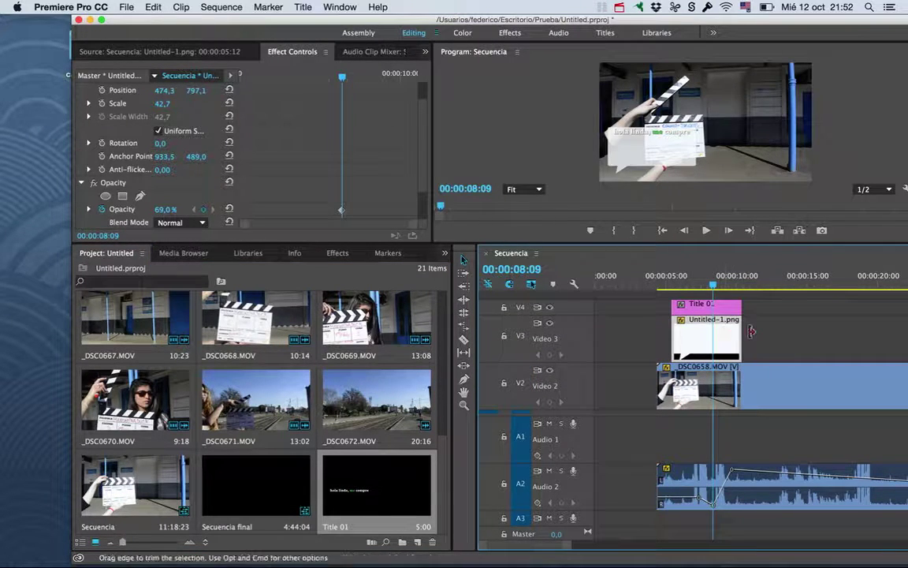
{"action": "mouse_move", "coordinate": [666, 340]}
{"action": "left_mouse_down"}
{"action": "mouse_move", "coordinate": [714, 289]}
{"action": "mouse_move", "coordinate": [688, 283]}
{"action": "left_mouse_up"}
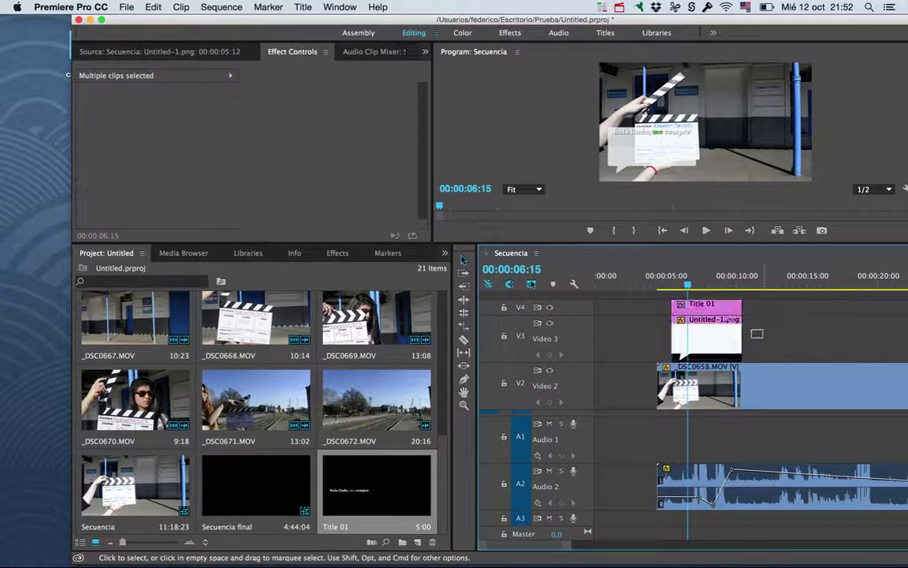
Group the title and bubble clips with Cmd+G, then ungroup them again
{"action": "key", "text": "super+g"}
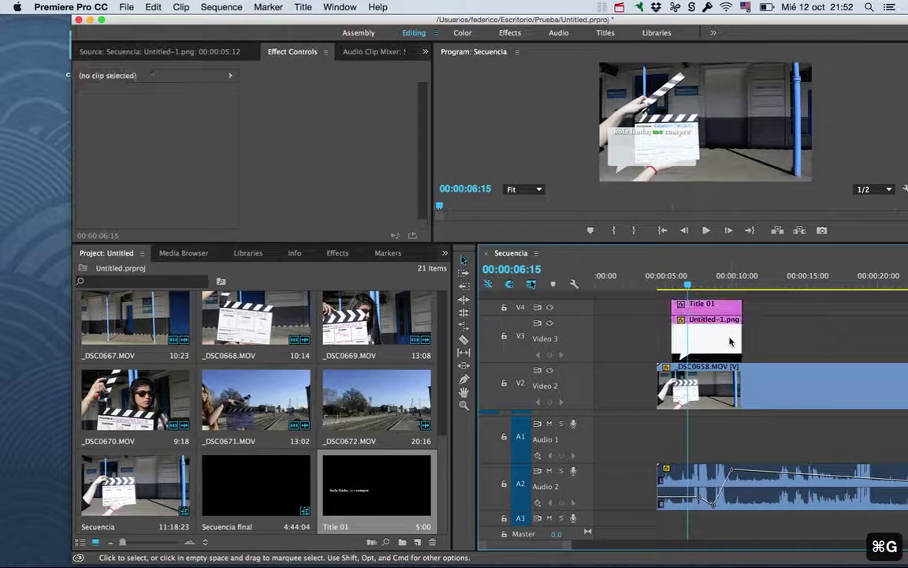
{"action": "right_click", "coordinate": [678, 331]}
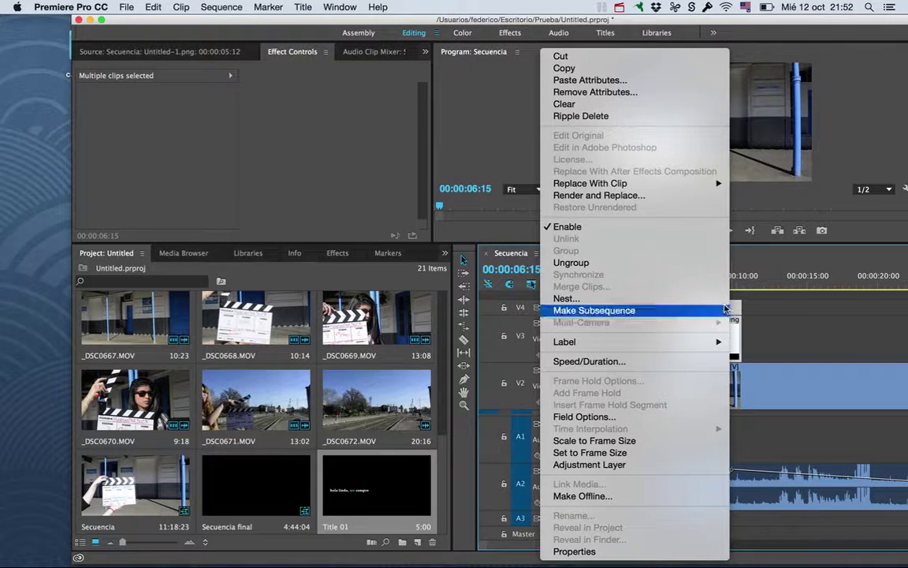
{"action": "left_click", "coordinate": [645, 264]}
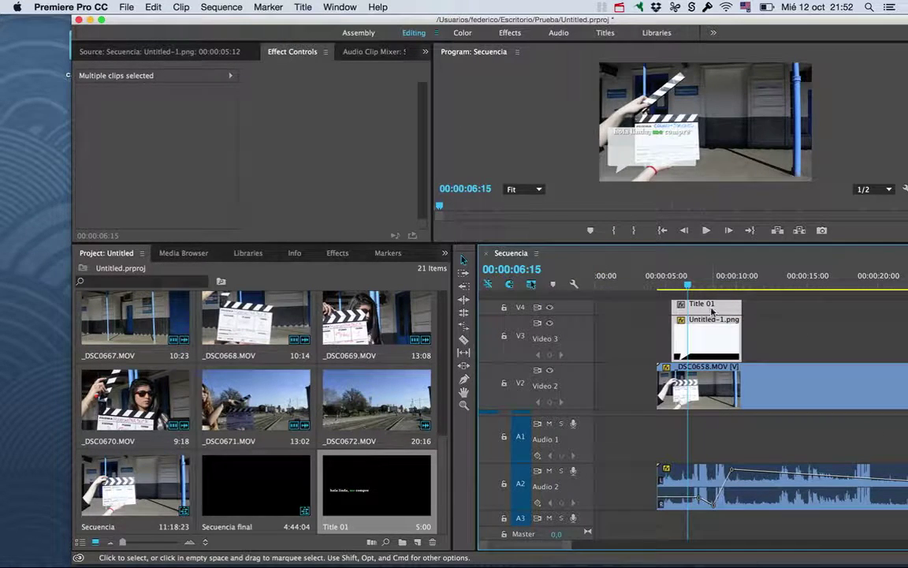
{"action": "left_click", "coordinate": [160, 81]}
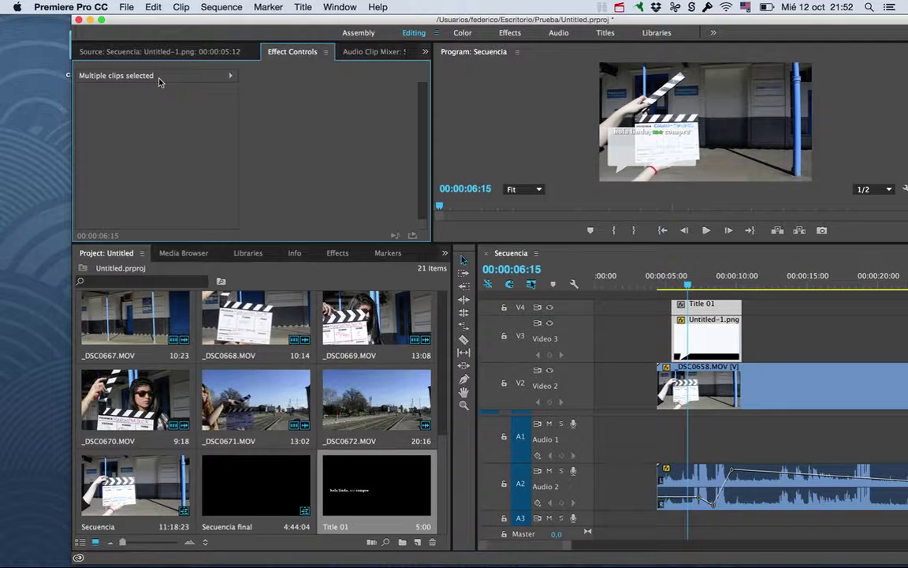
{"action": "right_click", "coordinate": [711, 314]}
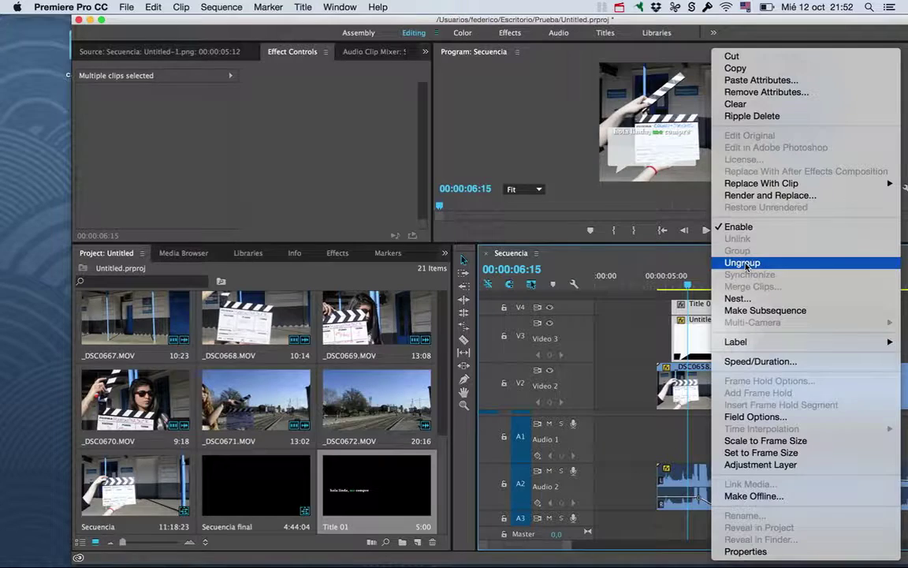
{"action": "left_click", "coordinate": [744, 264]}
Nest the title and bubble clips into a sequence named 'dialogo 1' and select it
{"action": "right_click", "coordinate": [725, 308]}
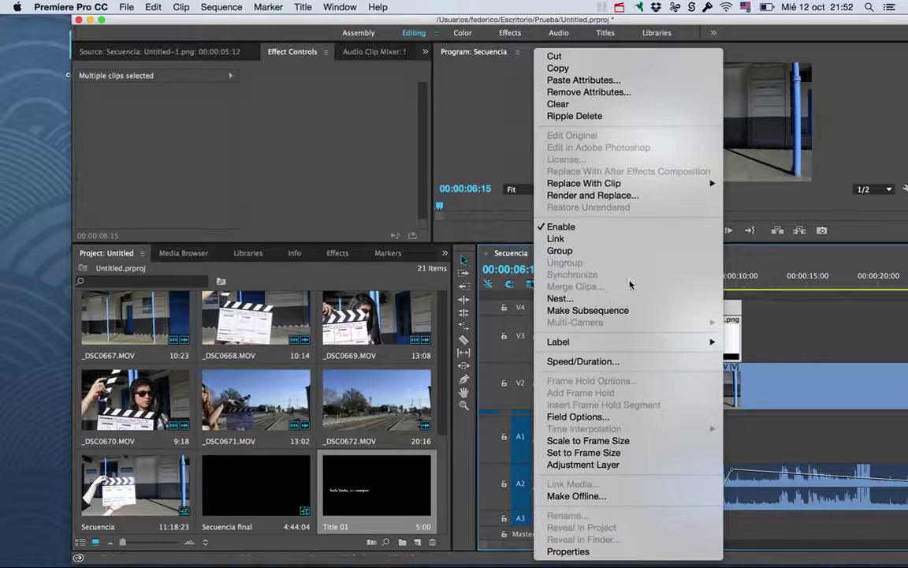
{"action": "left_click", "coordinate": [629, 298]}
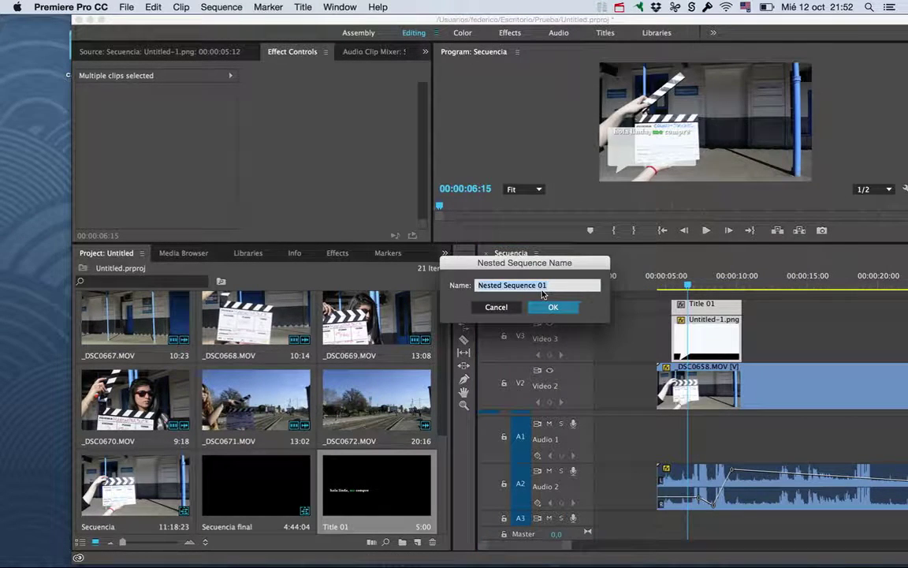
{"action": "type", "text": "c"}
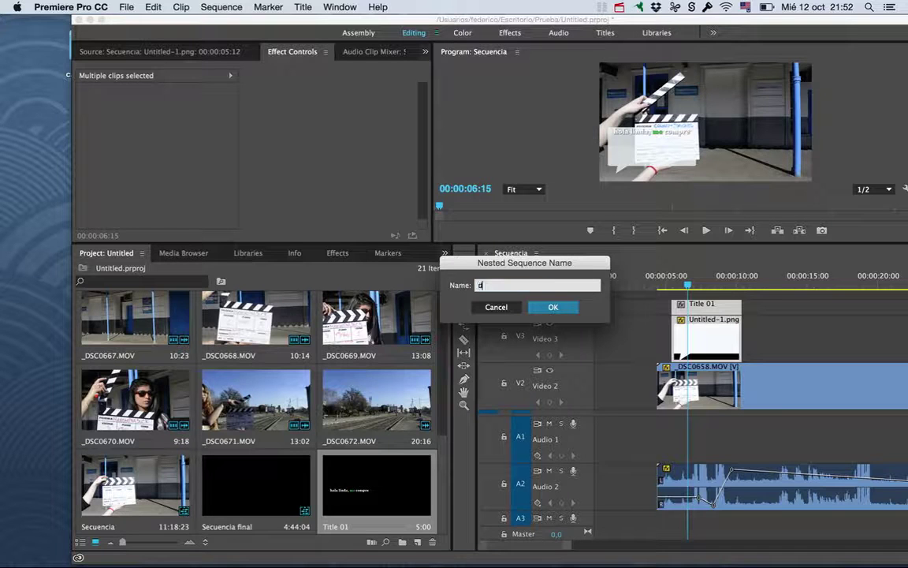
{"action": "key", "text": "Return"}
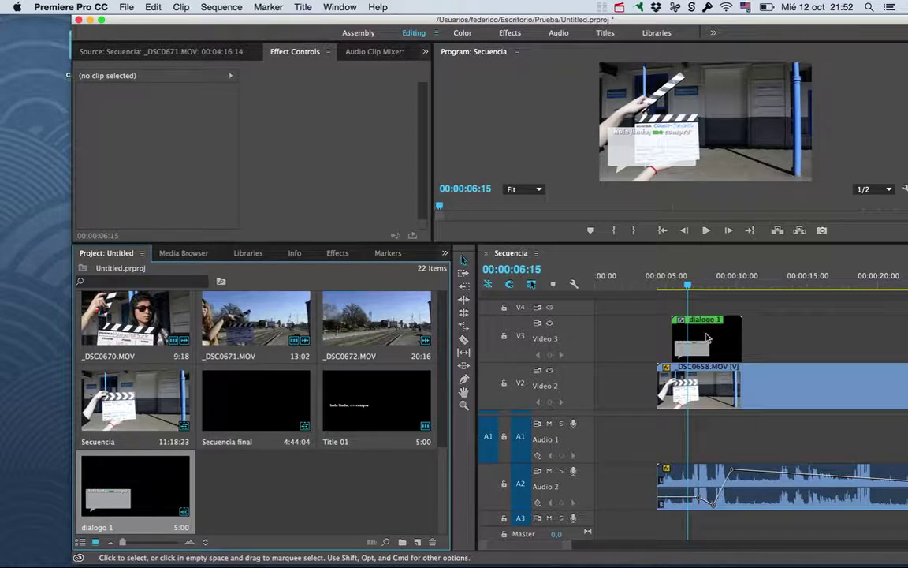
{"action": "left_click", "coordinate": [702, 339]}
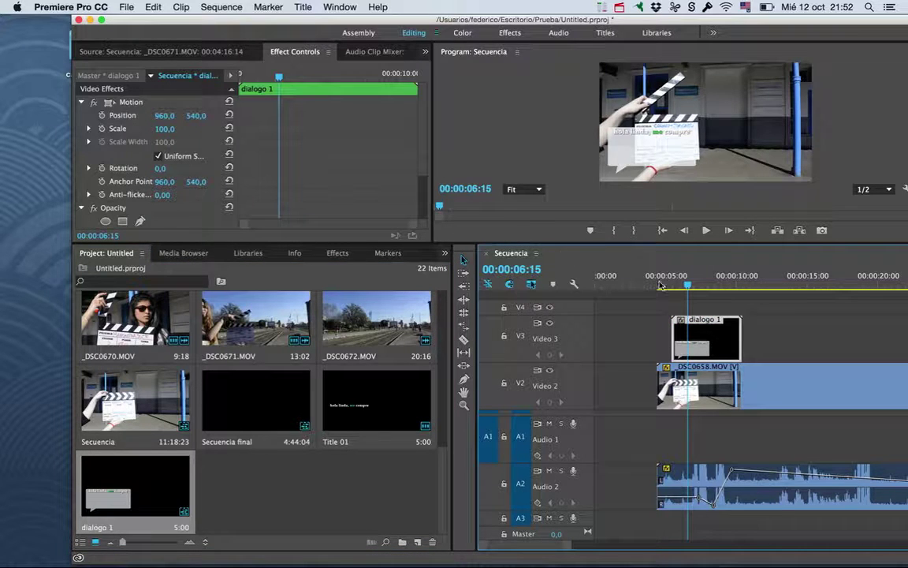
Keyframe the dialogo 1 opacity from 0% at 05:12 to 100% at 05:20
{"action": "left_click_drag", "start_coordinate": [691, 286], "coordinate": [673, 287]}
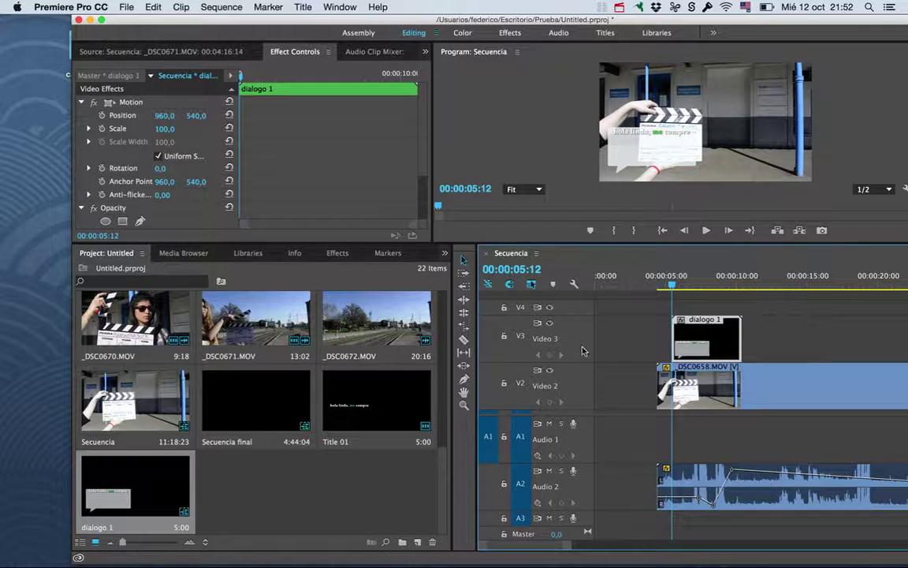
{"action": "scroll", "coordinate": [118, 177], "scroll_direction": "down", "scroll_amount": 2}
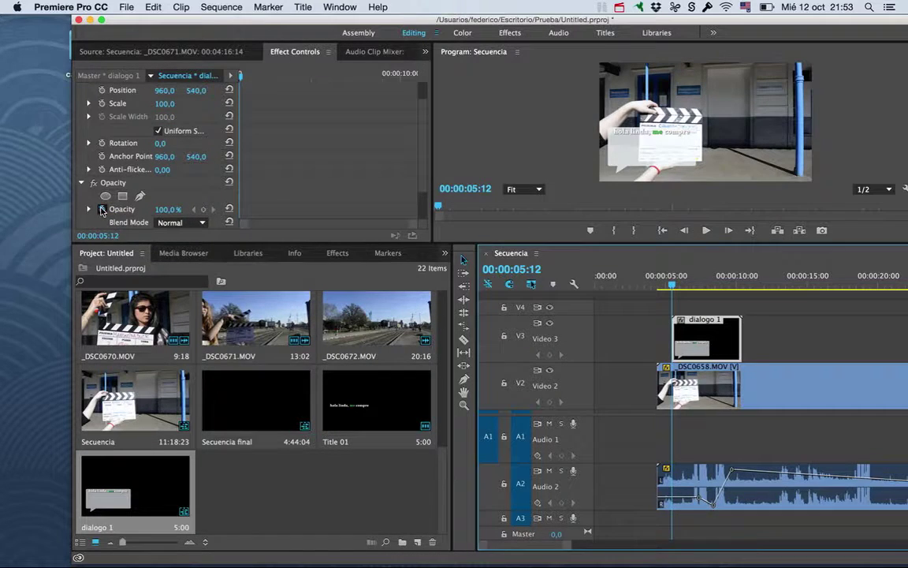
{"action": "left_click", "coordinate": [102, 210]}
{"action": "left_click", "coordinate": [167, 209]}
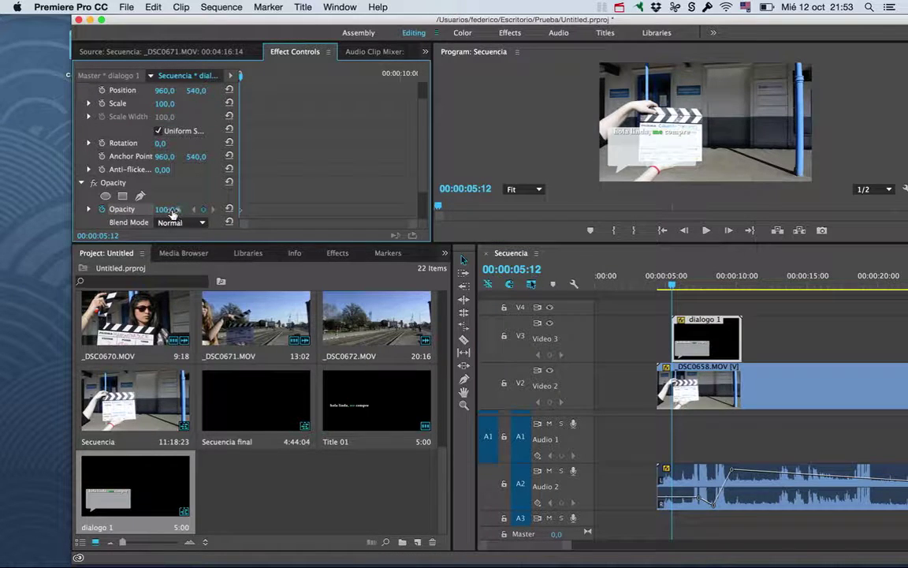
{"action": "type", "text": "0"}
{"action": "key", "text": "Return"}
{"action": "left_click_drag", "start_coordinate": [240, 76], "coordinate": [245, 93]}
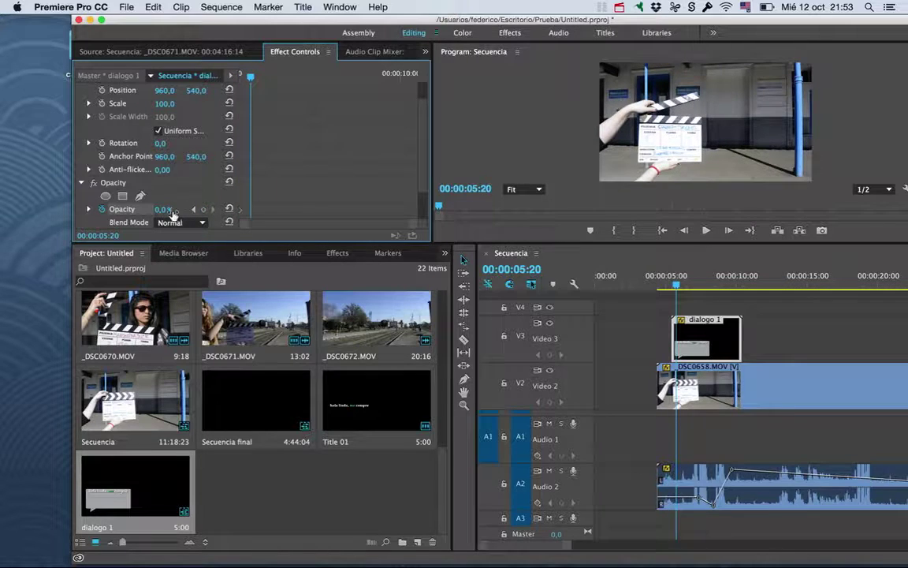
{"action": "left_click_drag", "start_coordinate": [162, 209], "coordinate": [175, 209]}
Fade the opacity back to 0% at 10:00, then play back the fade from 05:13
{"action": "left_click_drag", "start_coordinate": [241, 76], "coordinate": [393, 95]}
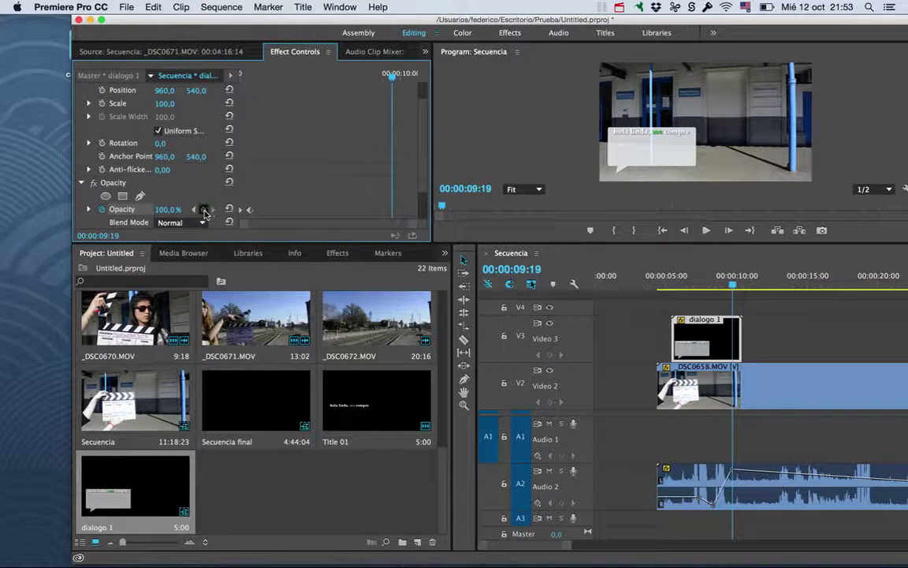
{"action": "left_click_drag", "start_coordinate": [393, 76], "coordinate": [401, 76]}
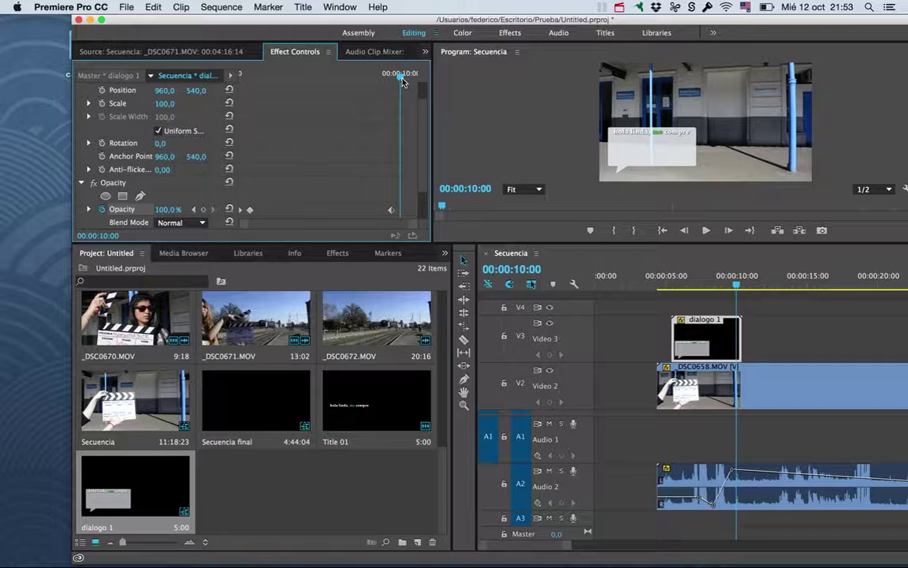
{"action": "left_click_drag", "start_coordinate": [162, 209], "coordinate": [146, 209]}
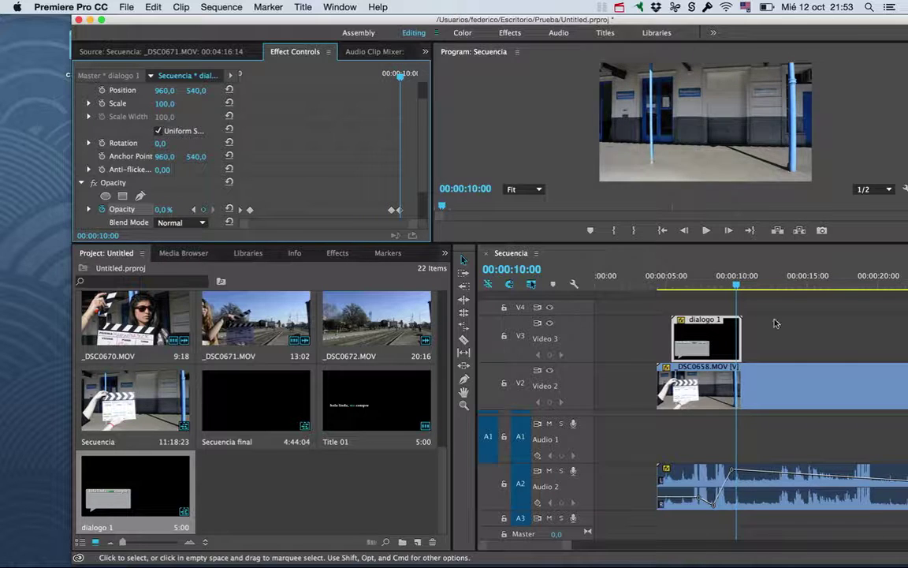
{"action": "left_click_drag", "start_coordinate": [741, 288], "coordinate": [655, 285]}
{"action": "key", "text": "space"}
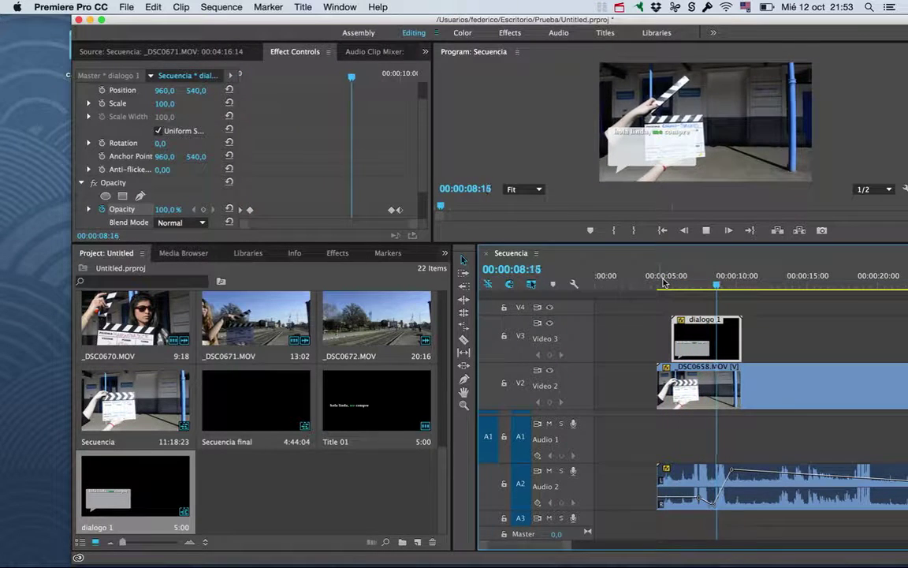
{"action": "key", "text": "space"}
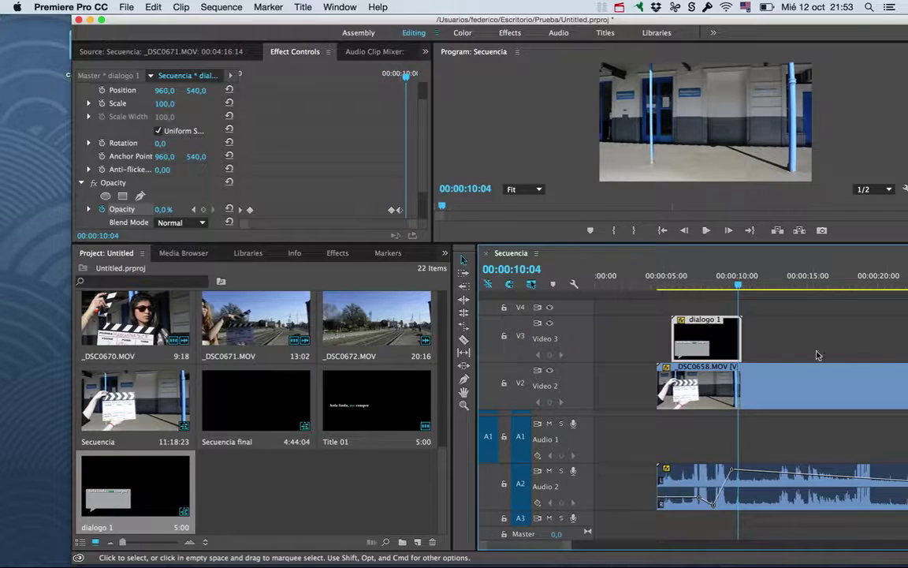
{"action": "left_click_drag", "start_coordinate": [742, 292], "coordinate": [672, 285]}
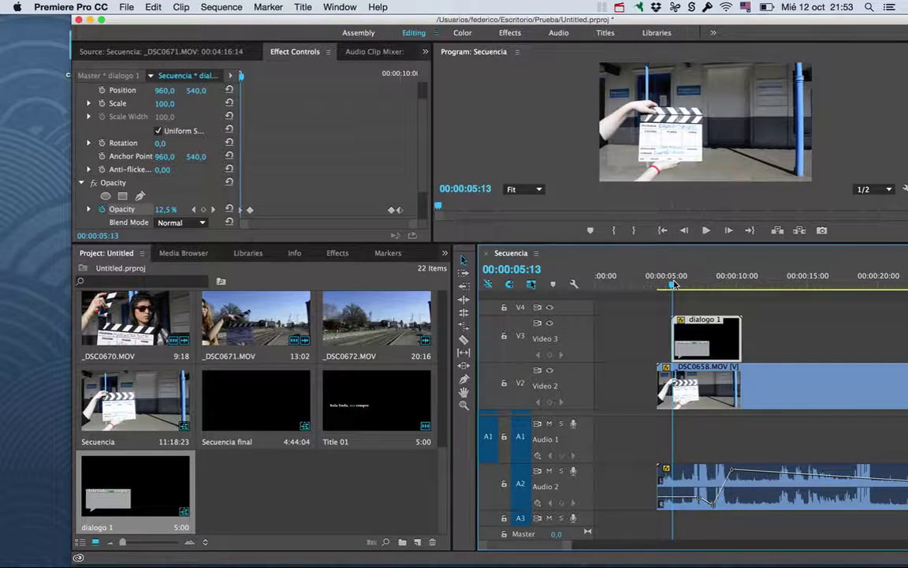
Add Scale keyframes so dialogo 1 starts at Scale 0 at 05:12 and grows to full size
{"action": "left_click", "coordinate": [101, 104]}
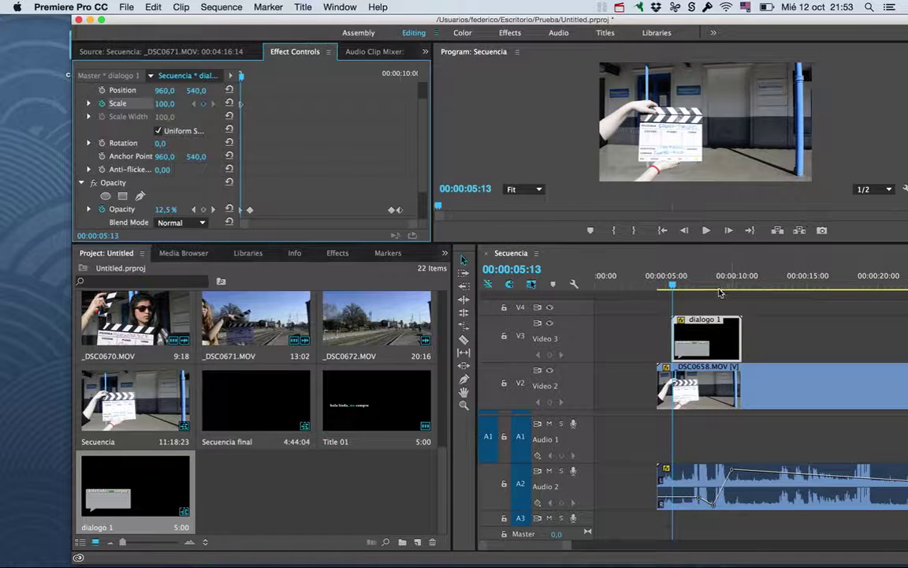
{"action": "left_click_drag", "start_coordinate": [672, 287], "coordinate": [683, 287]}
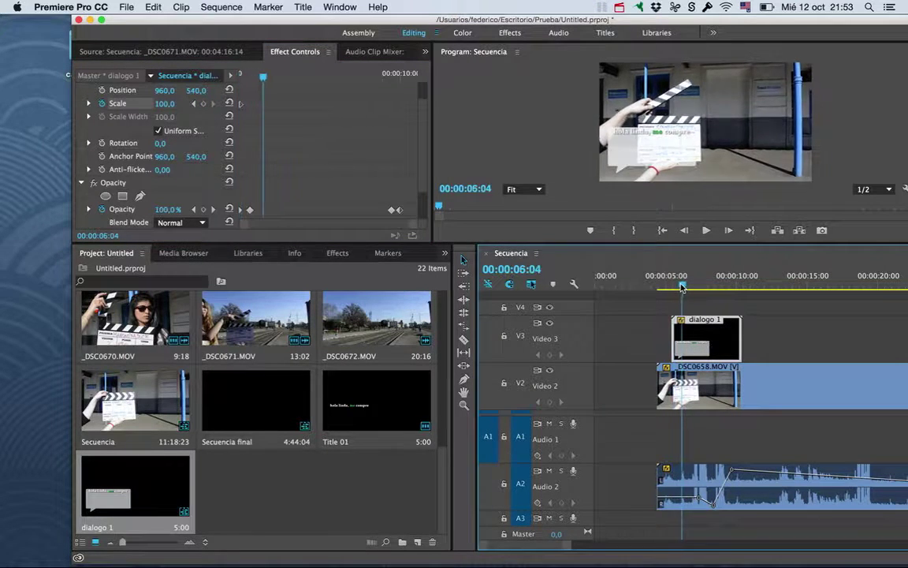
{"action": "left_click", "coordinate": [203, 103]}
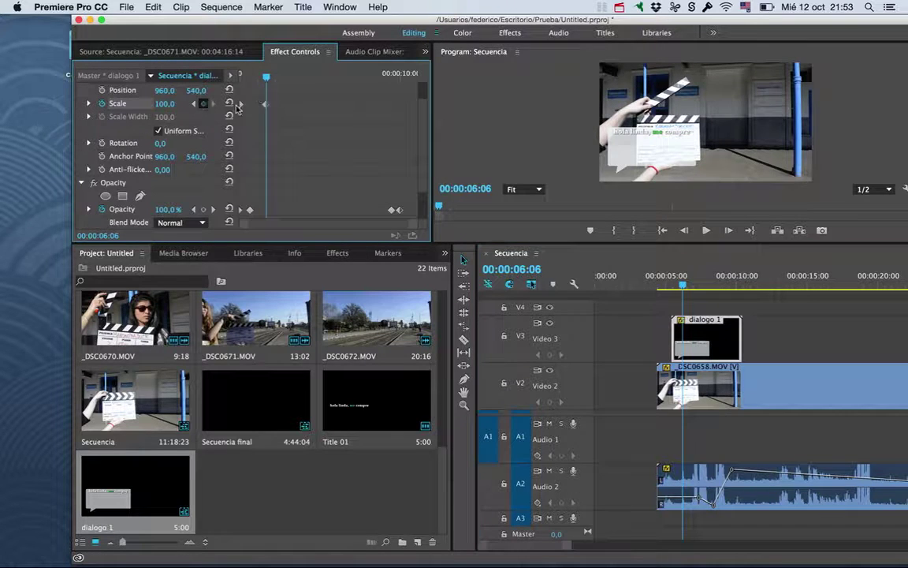
{"action": "left_click", "coordinate": [240, 76]}
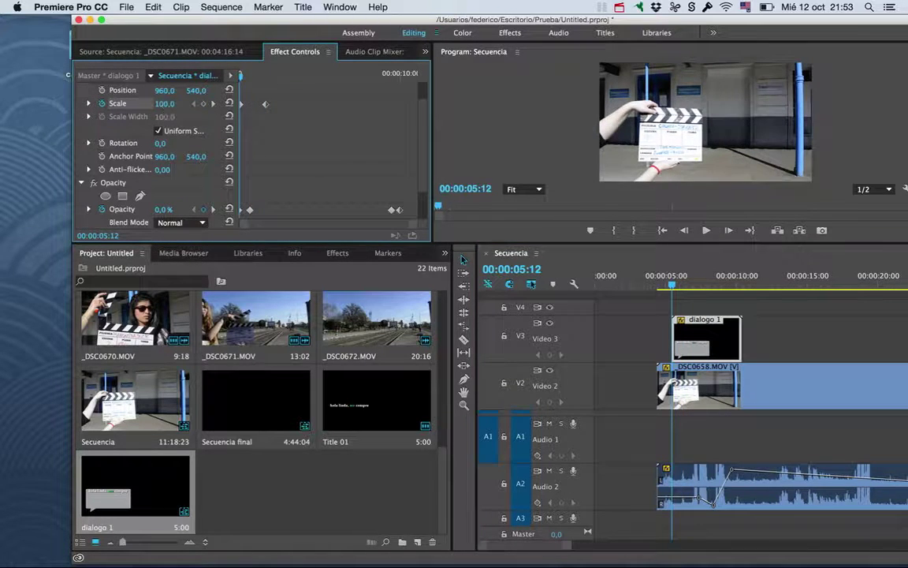
{"action": "left_click", "coordinate": [165, 103]}
{"action": "type", "text": "0"}
{"action": "key", "text": "Return"}
Preview the scale-up, align the zero-scale keyframe near 05:13, and stop at 06:02
{"action": "left_click_drag", "start_coordinate": [241, 76], "coordinate": [244, 108]}
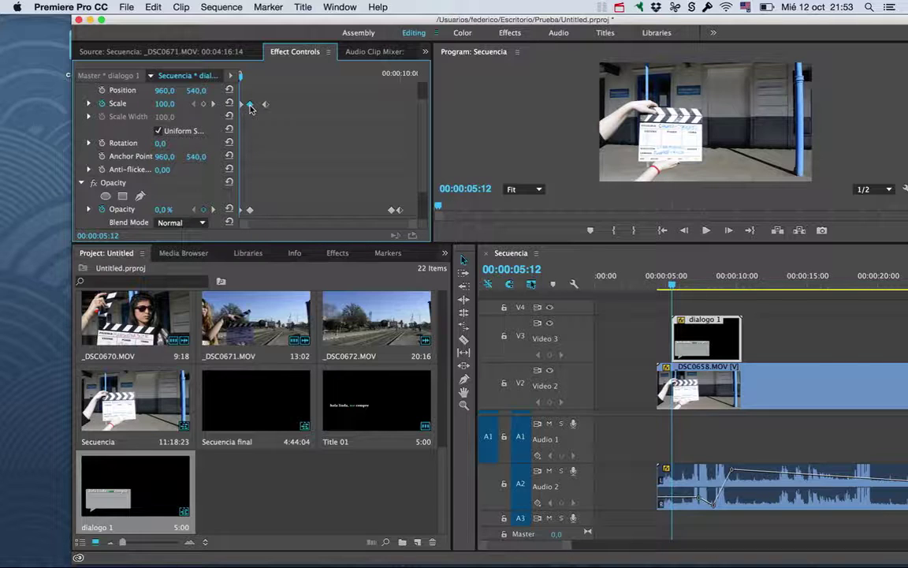
{"action": "left_click", "coordinate": [213, 103]}
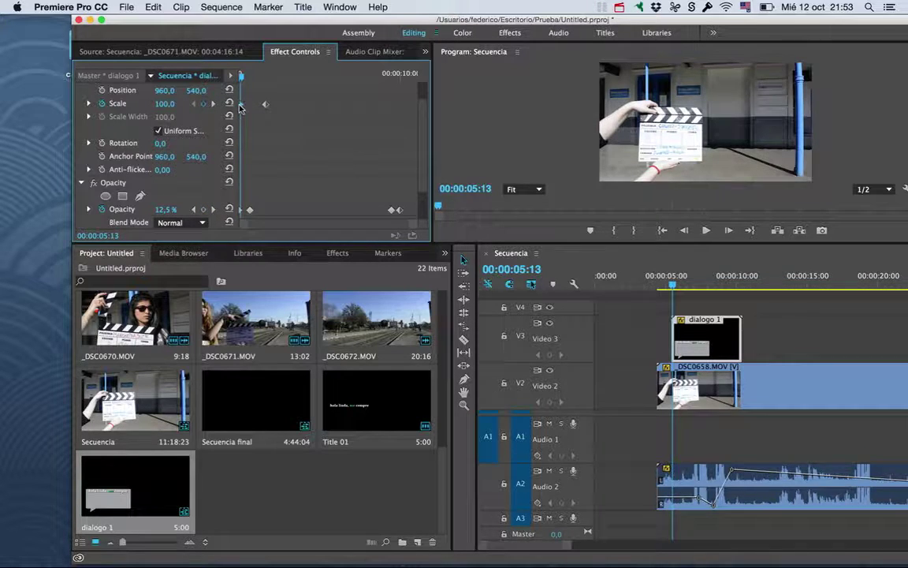
{"action": "left_click_drag", "start_coordinate": [250, 105], "coordinate": [241, 105]}
{"action": "left_click_drag", "start_coordinate": [164, 103], "coordinate": [150, 104]}
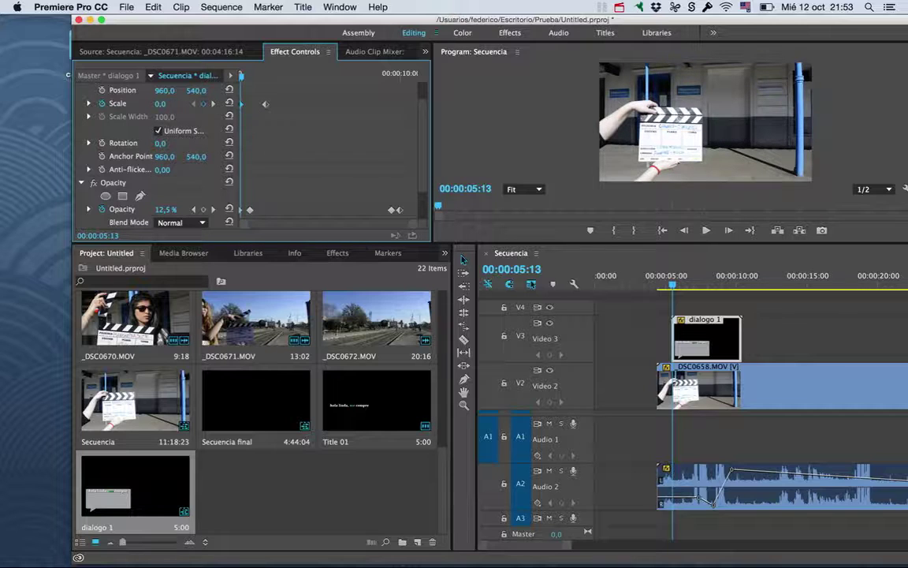
{"action": "mouse_move", "coordinate": [241, 75]}
{"action": "left_mouse_down"}
{"action": "mouse_move", "coordinate": [264, 78]}
{"action": "mouse_move", "coordinate": [217, 81]}
{"action": "left_mouse_up"}
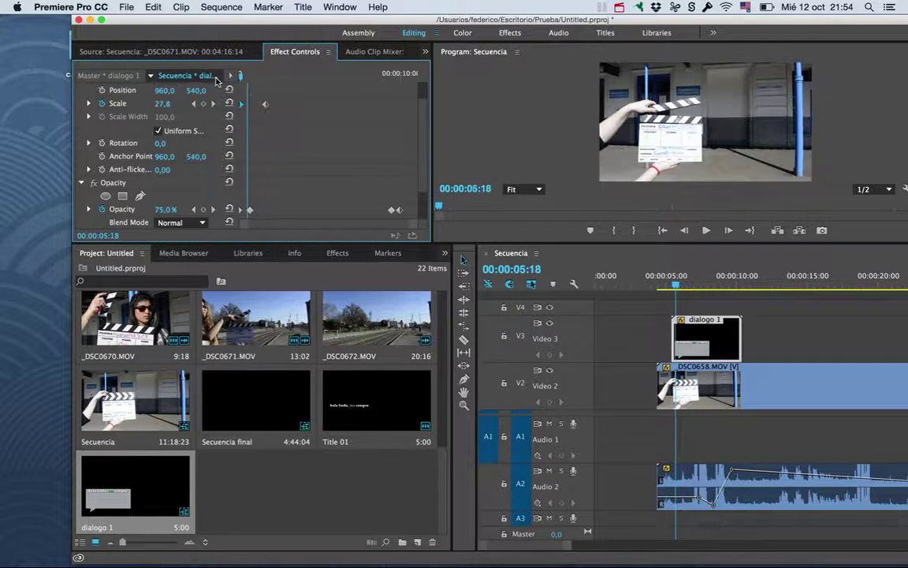
{"action": "left_click_drag", "start_coordinate": [216, 81], "coordinate": [242, 89]}
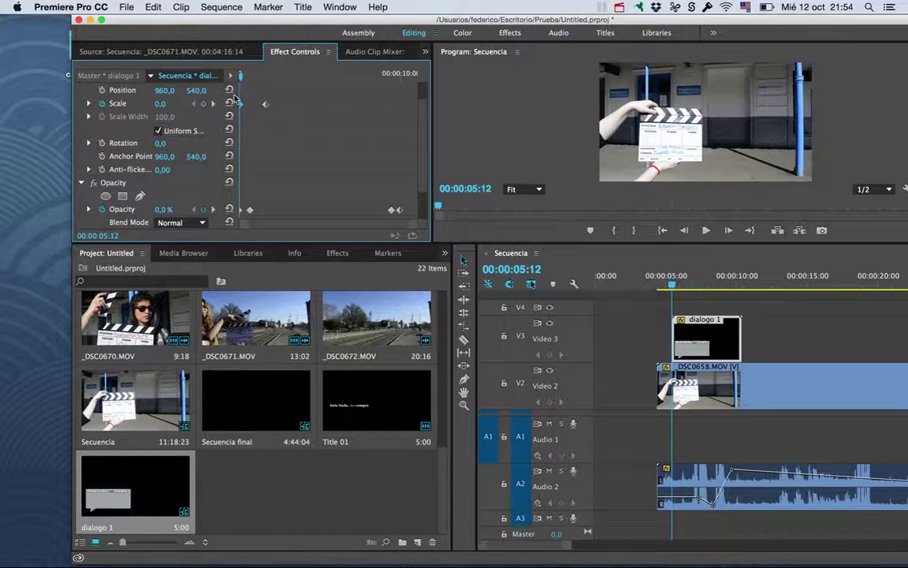
{"action": "scroll", "coordinate": [235, 98], "scroll_direction": "up", "scroll_amount": 2}
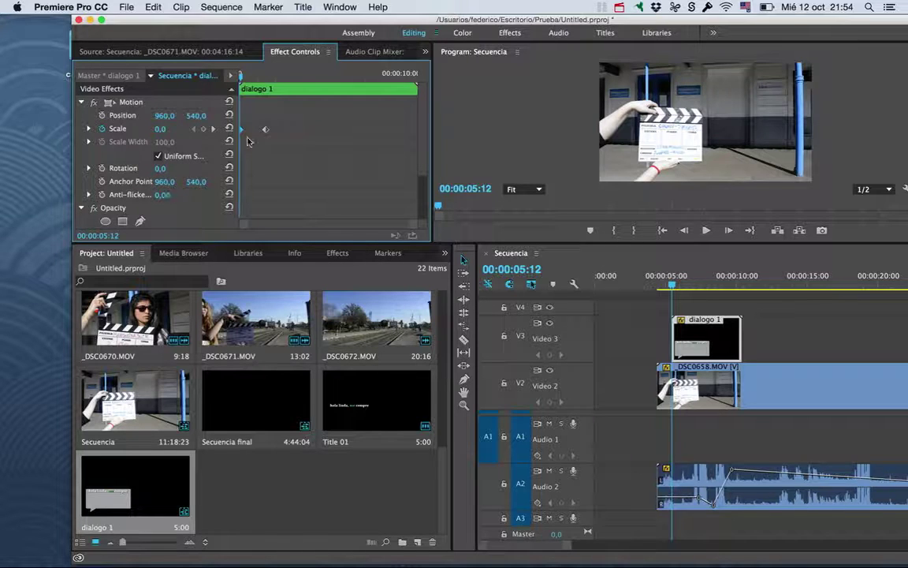
{"action": "left_click_drag", "start_coordinate": [241, 79], "coordinate": [260, 77]}
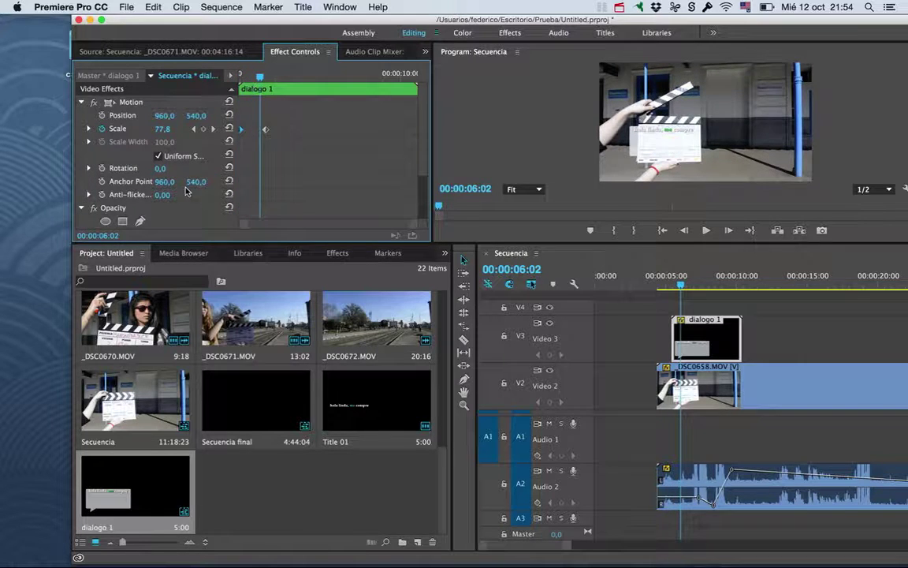
Set the dialogo 1 anchor point to 308, 1010, undoing one wrong attempt
{"action": "left_click_drag", "start_coordinate": [164, 182], "coordinate": [126, 182]}
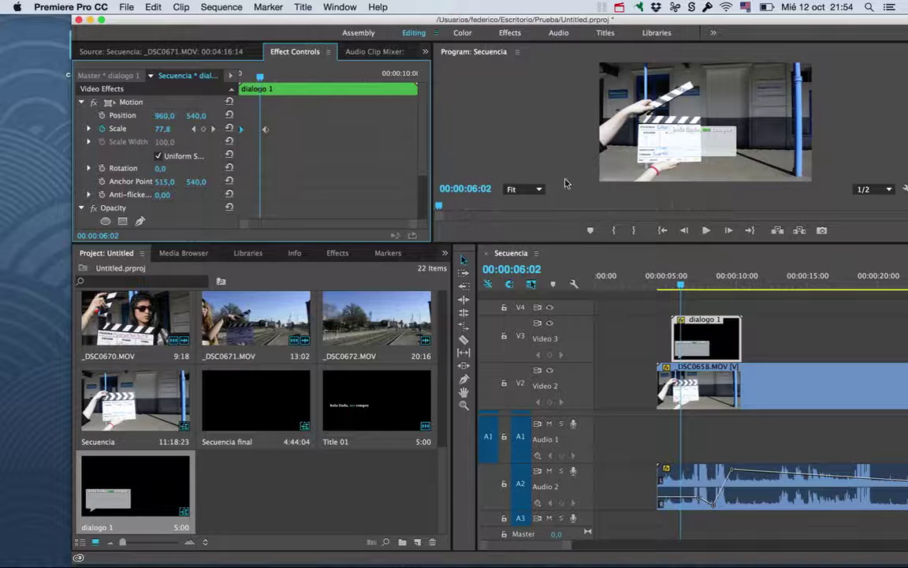
{"action": "key", "text": "super+z"}
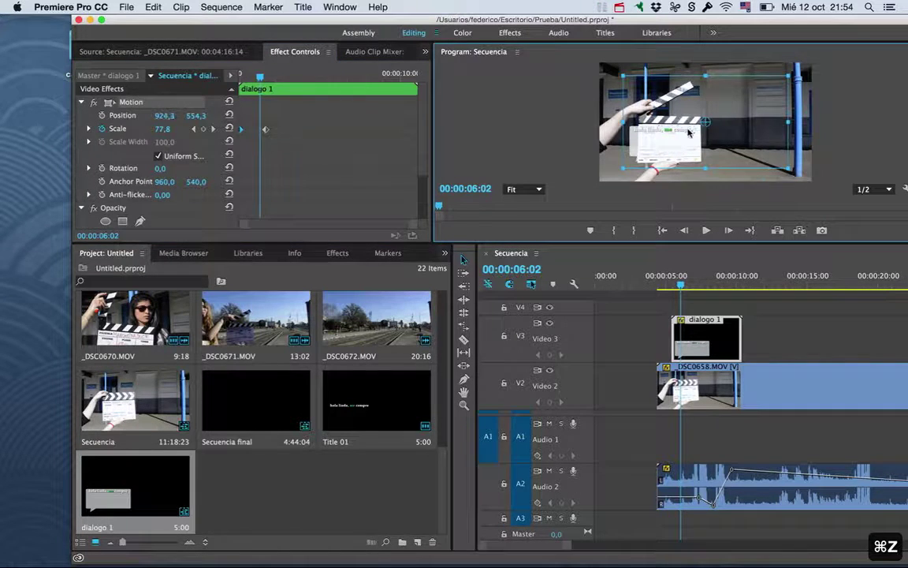
{"action": "left_click_drag", "start_coordinate": [690, 132], "coordinate": [697, 134]}
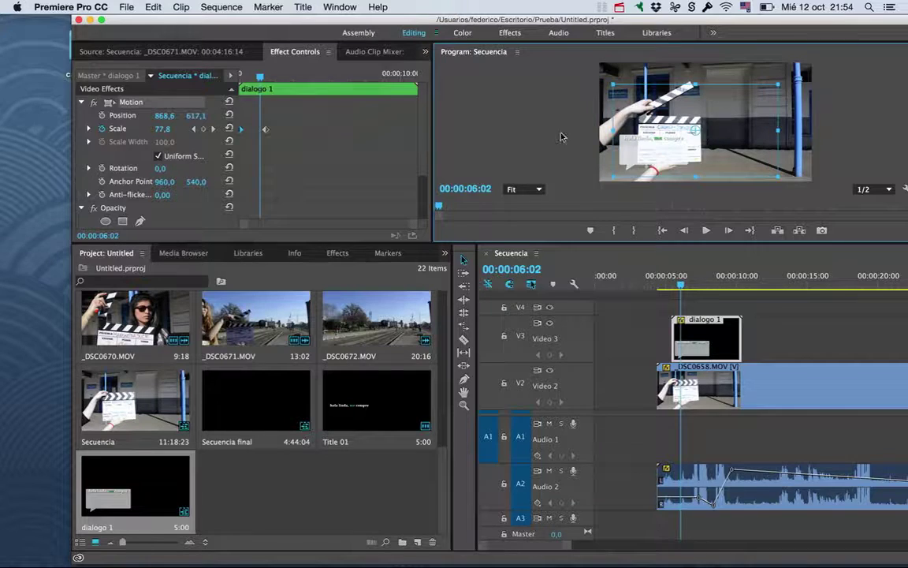
{"action": "left_click", "coordinate": [160, 182]}
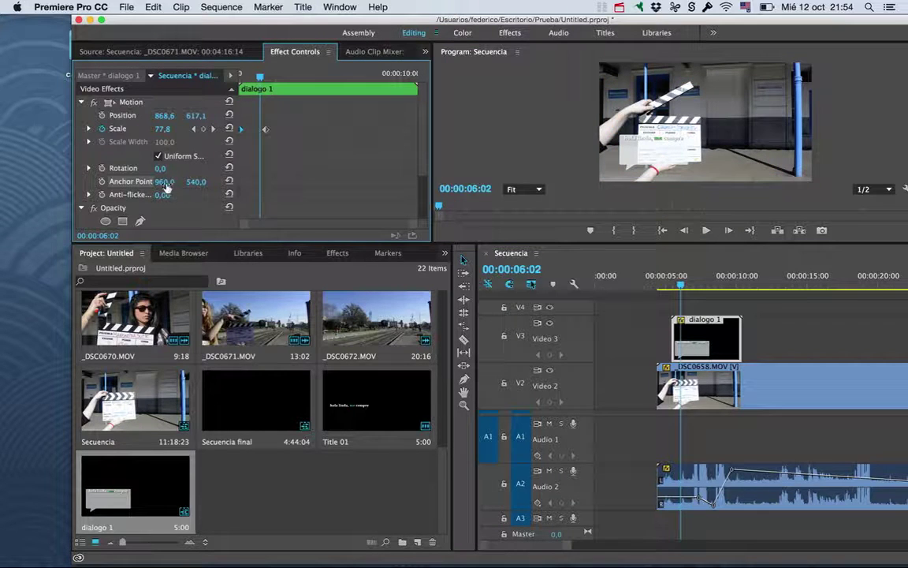
{"action": "mouse_move", "coordinate": [165, 182]}
{"action": "left_mouse_down"}
{"action": "mouse_move", "coordinate": [126, 182]}
{"action": "mouse_move", "coordinate": [210, 184]}
{"action": "left_mouse_up"}
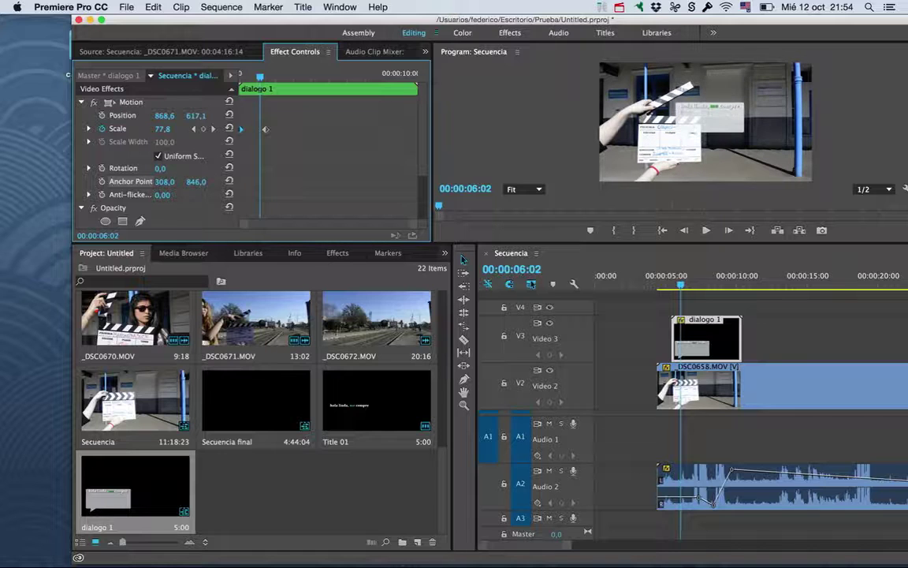
Check the full-size bubble at 06:15 and slide it left to Position X 441.6 over the clapperboard
{"action": "left_click", "coordinate": [744, 124]}
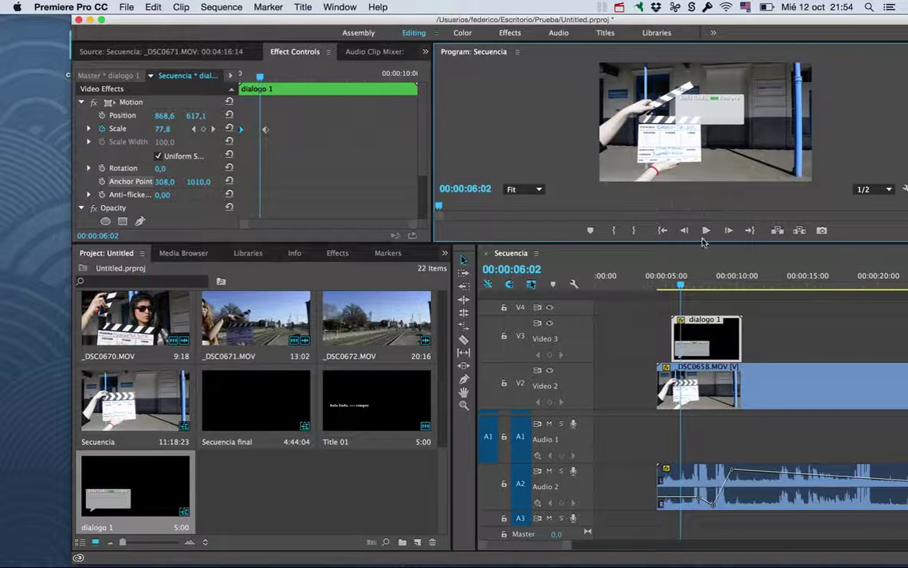
{"action": "left_click", "coordinate": [690, 286]}
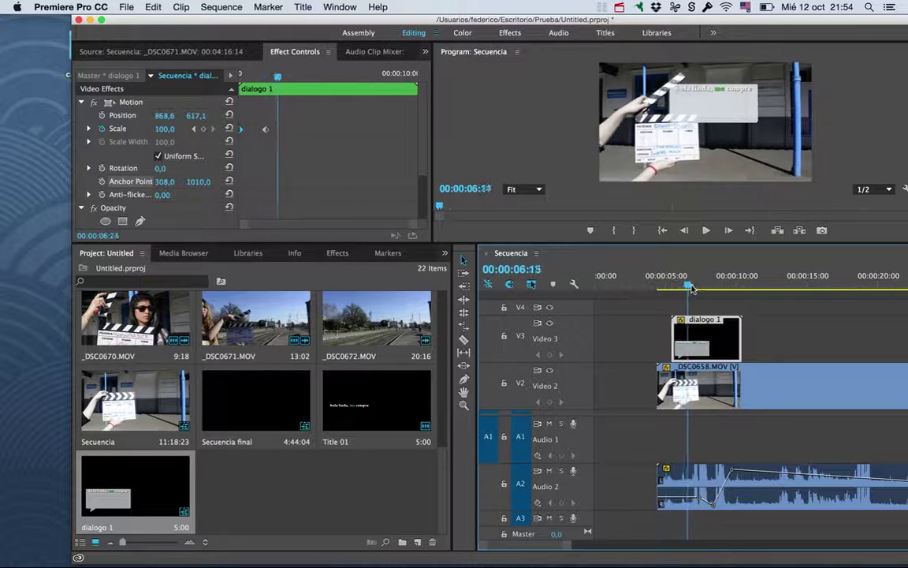
{"action": "mouse_move", "coordinate": [692, 289]}
{"action": "left_mouse_down"}
{"action": "mouse_move", "coordinate": [673, 292]}
{"action": "mouse_move", "coordinate": [694, 287]}
{"action": "left_mouse_up"}
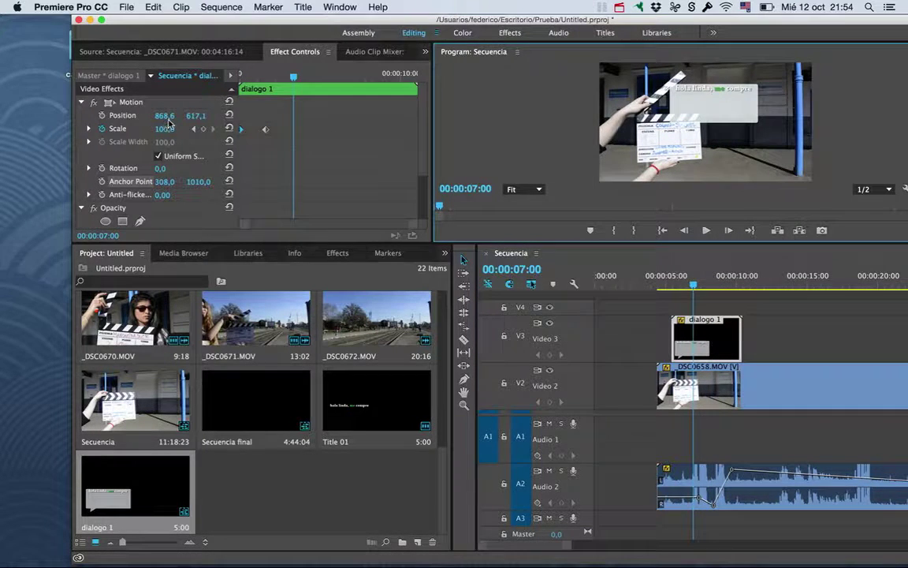
{"action": "left_click_drag", "start_coordinate": [163, 115], "coordinate": [907, 423]}
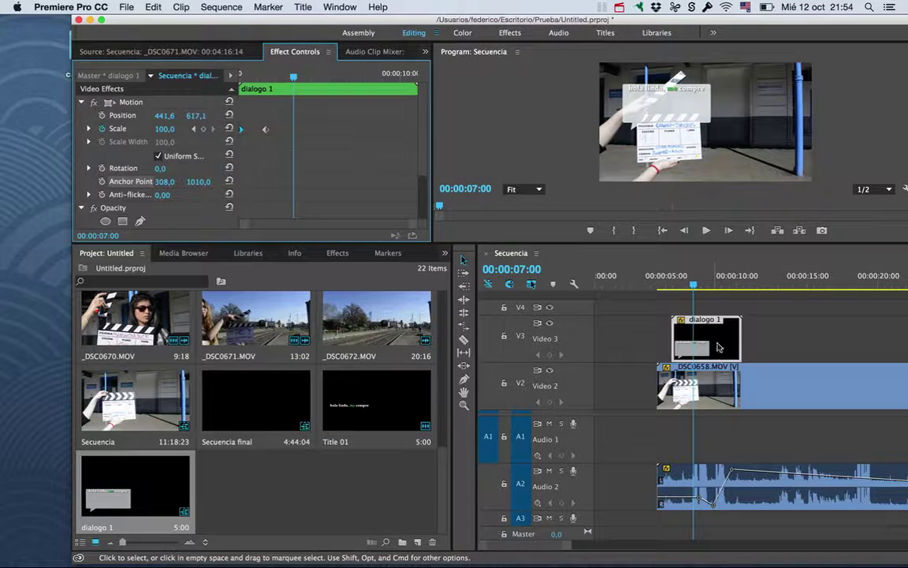
Open the dialogo 1 nested sequence and scrub through its contents around 01:01
{"action": "double_click", "coordinate": [710, 335]}
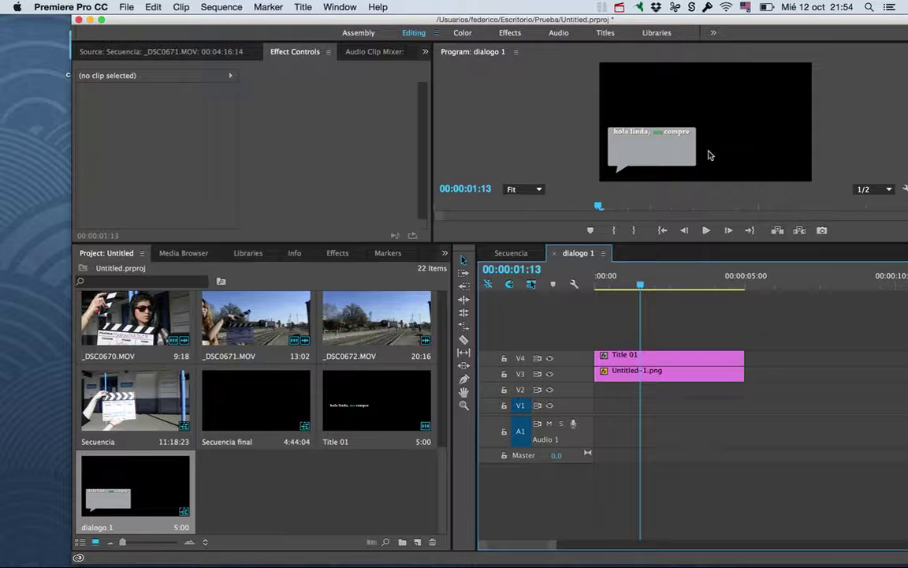
{"action": "left_click", "coordinate": [624, 287]}
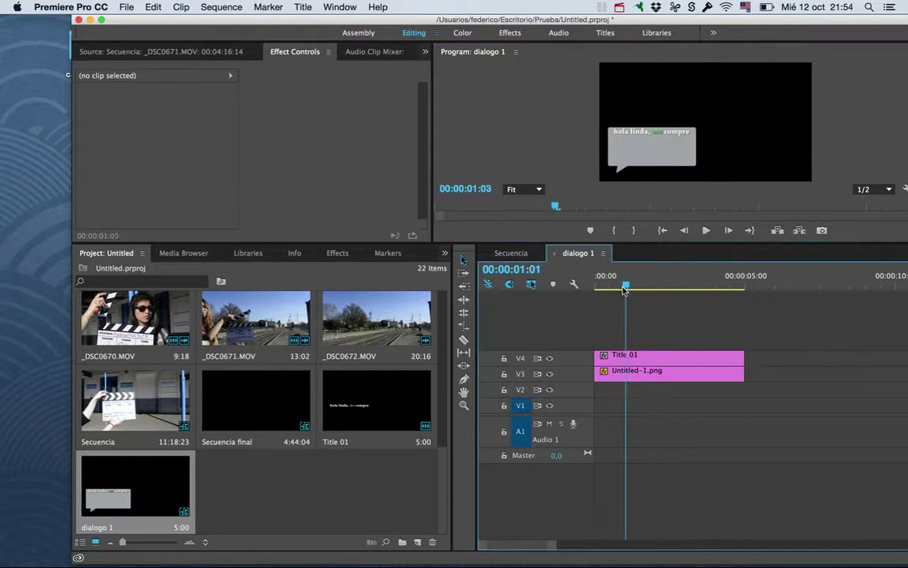
{"action": "mouse_move", "coordinate": [623, 288]}
{"action": "left_mouse_down"}
{"action": "mouse_move", "coordinate": [640, 285]}
{"action": "mouse_move", "coordinate": [572, 281]}
{"action": "left_mouse_up"}
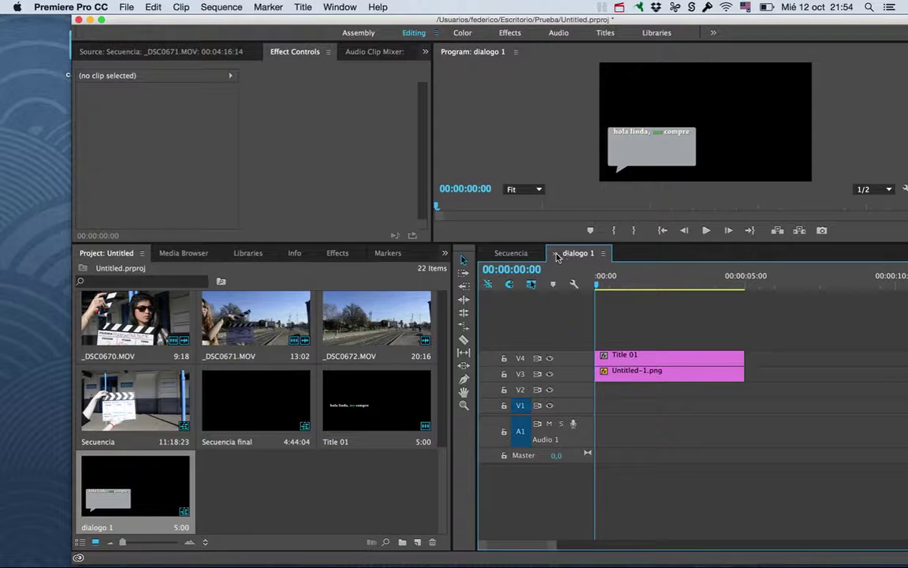
Return to Secuencia and delete the dialogo 1 clip from Video 3
{"action": "left_click", "coordinate": [557, 256]}
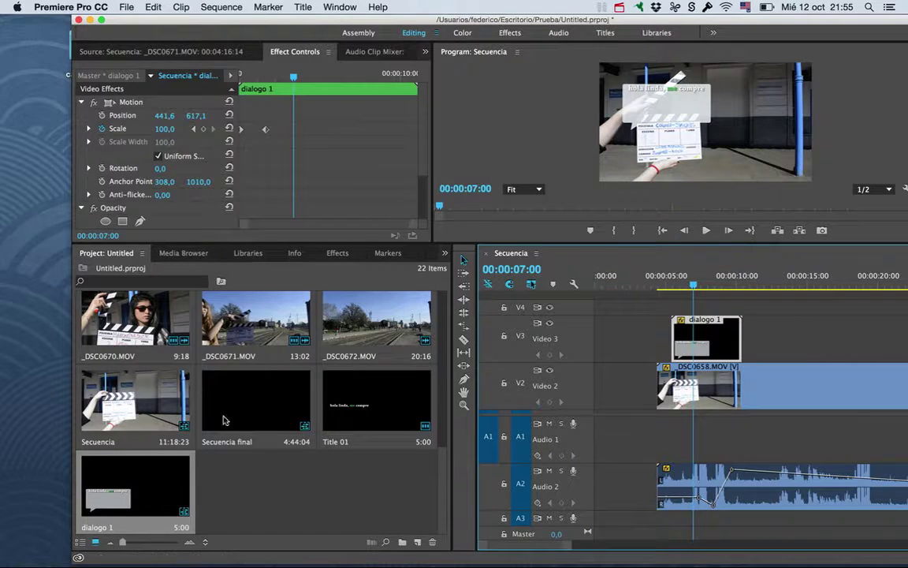
{"action": "left_click", "coordinate": [354, 405]}
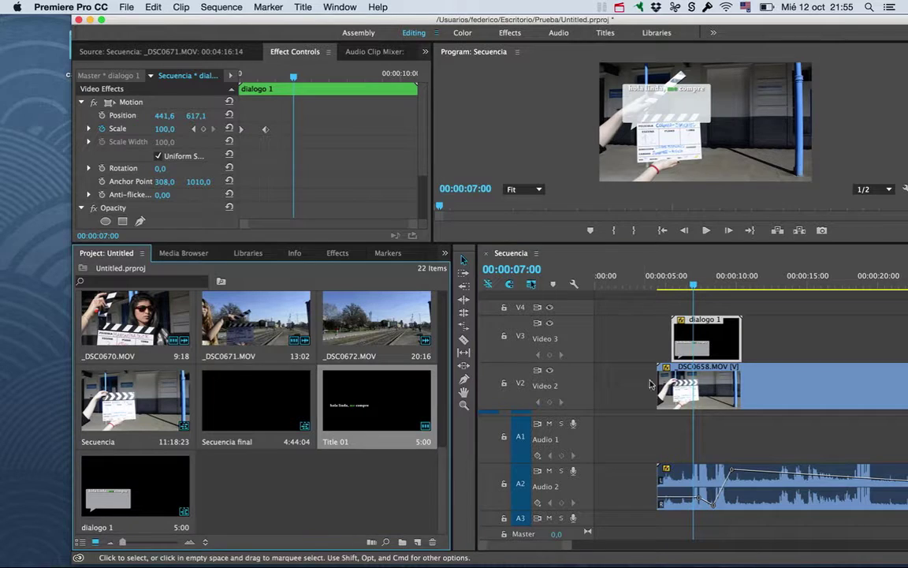
{"action": "key", "text": "Delete"}
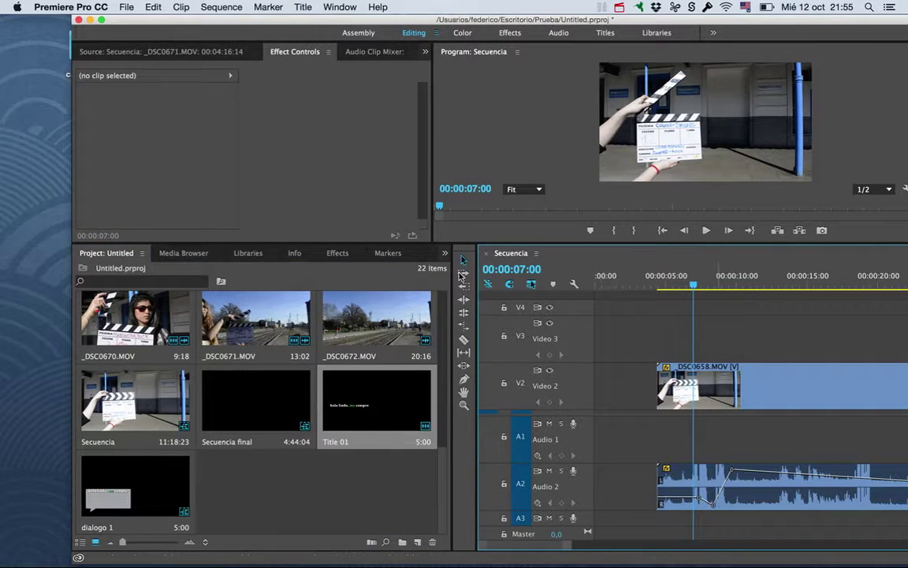